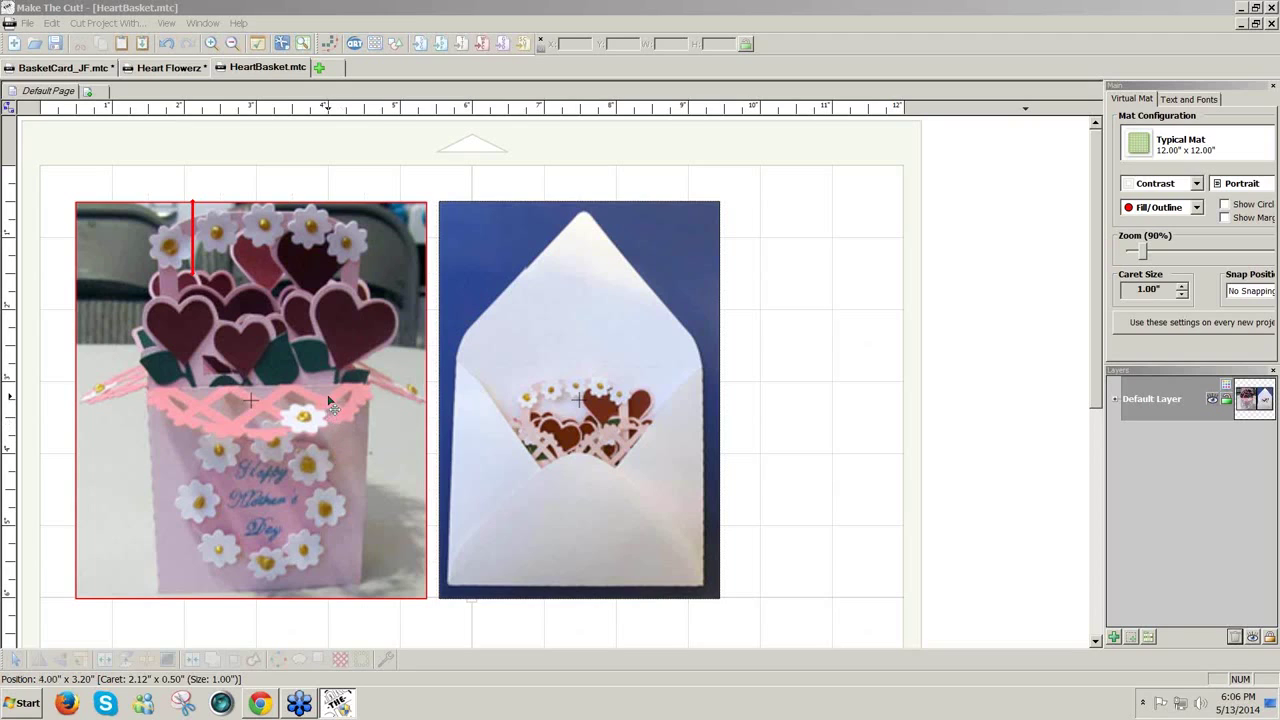
left_click(512, 405)
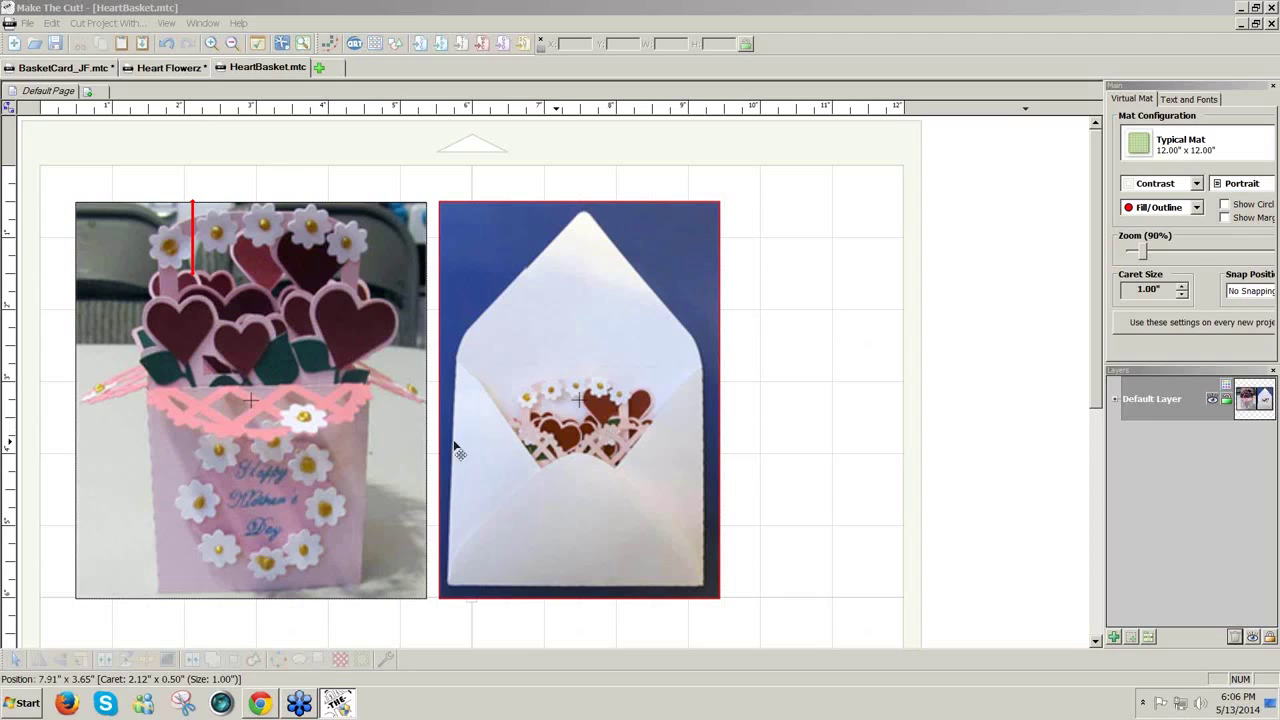
left_click(345, 445)
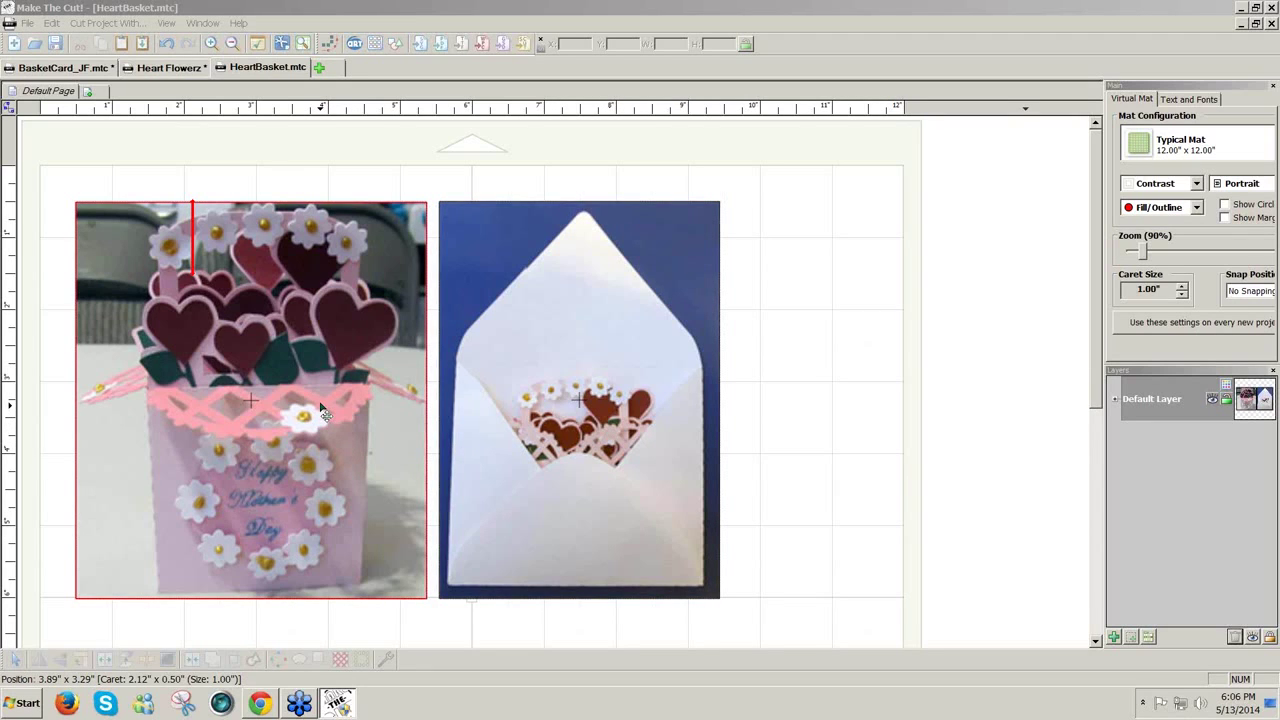
left_click(499, 388)
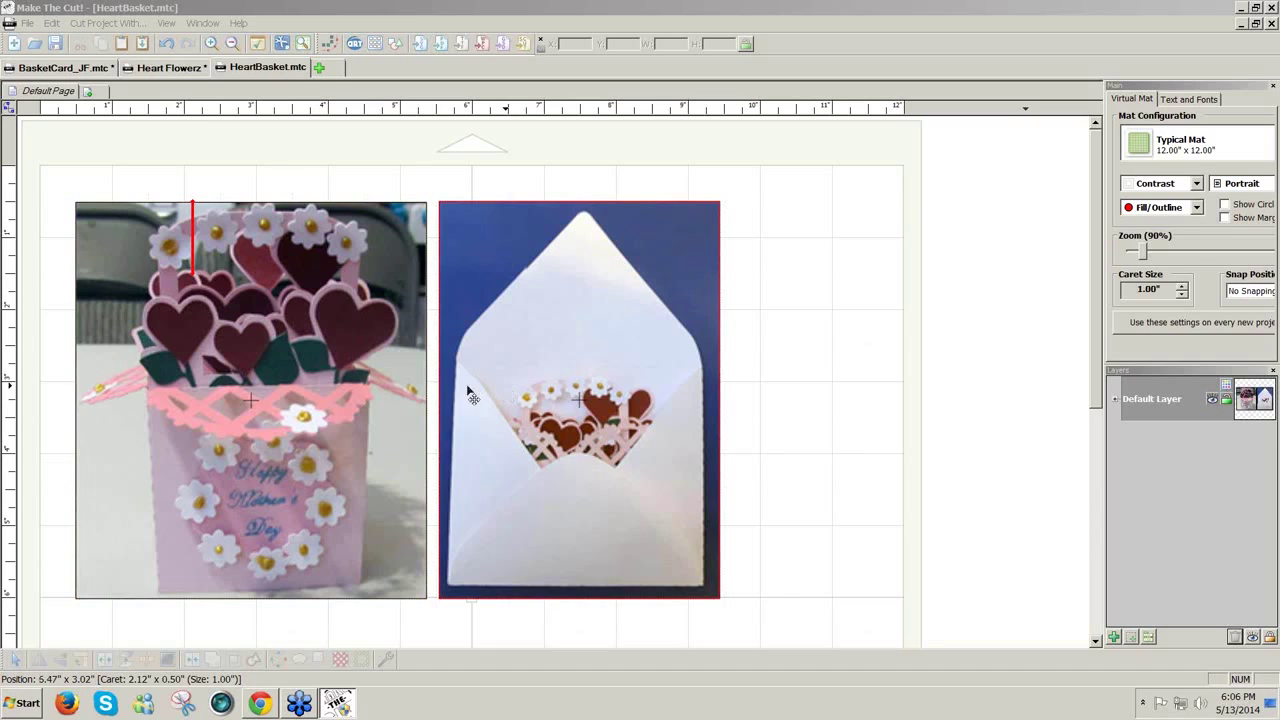
left_click(318, 468)
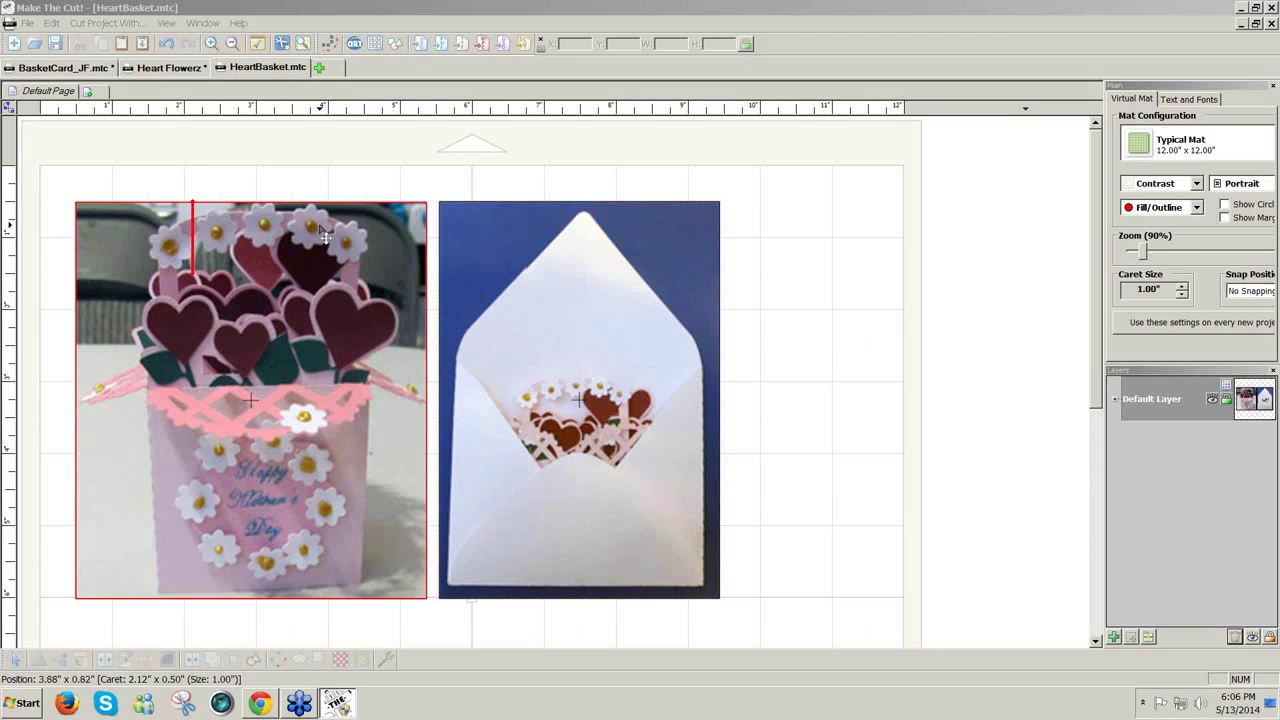
left_click(306, 174)
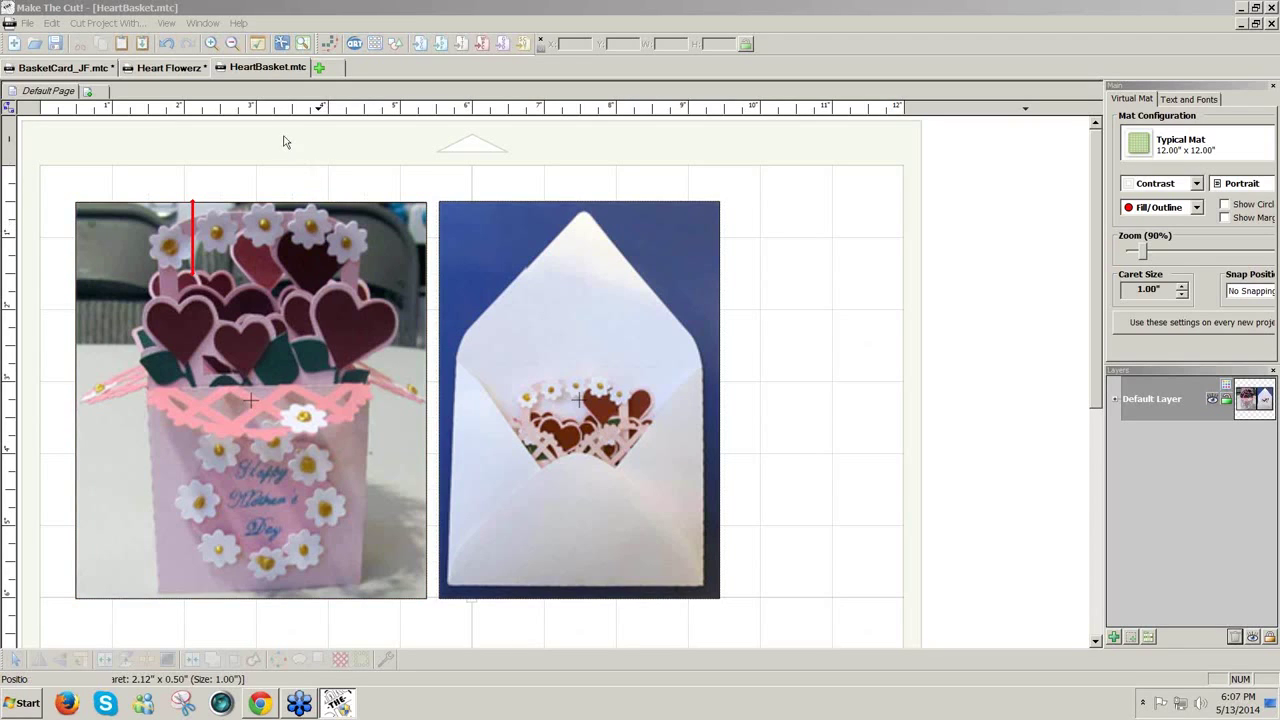
Close the HeartBasket.mtc project and look over the pieces of the BasketCard_JF.mtc project
left_click(291, 69)
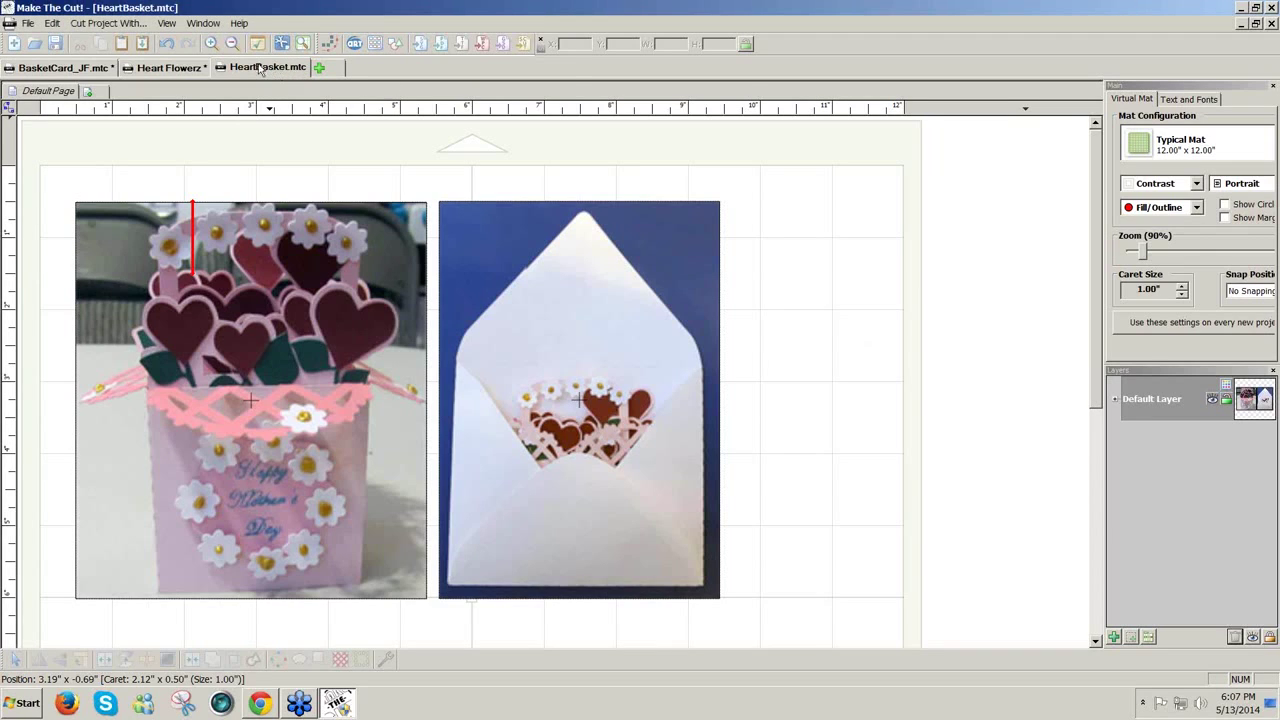
left_click(1270, 27)
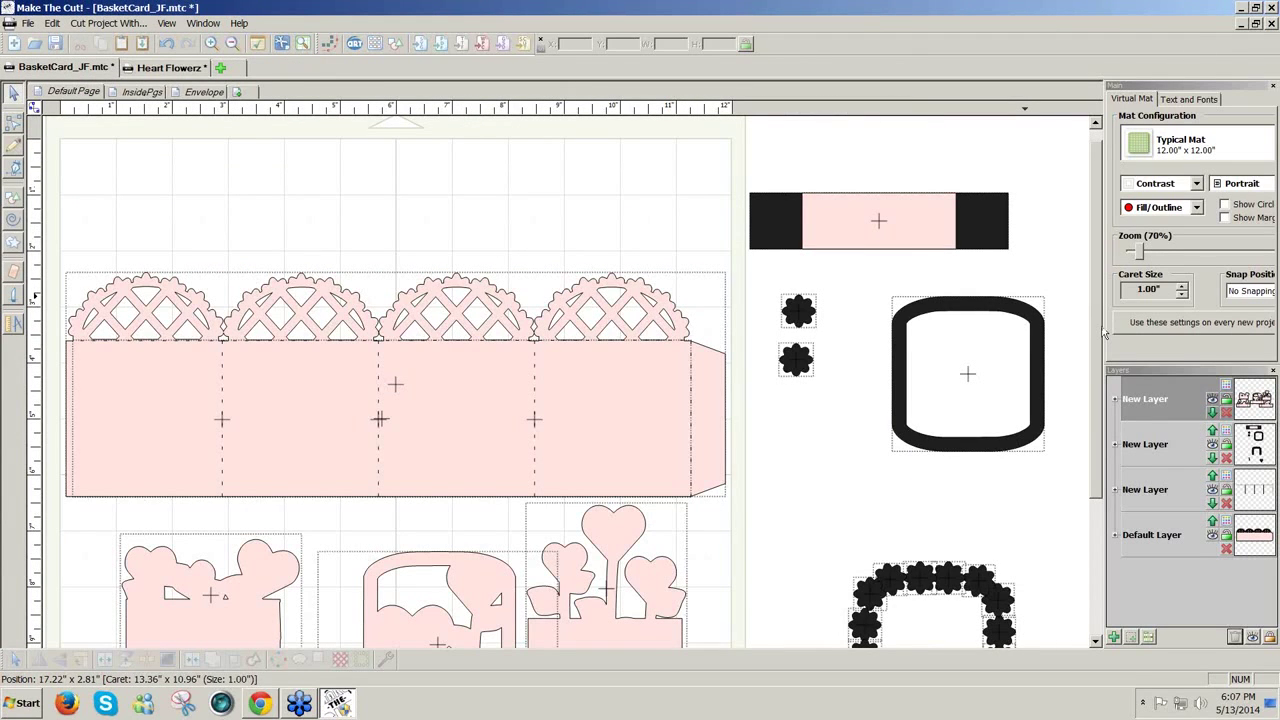
left_click_drag(1094, 332, 1080, 472)
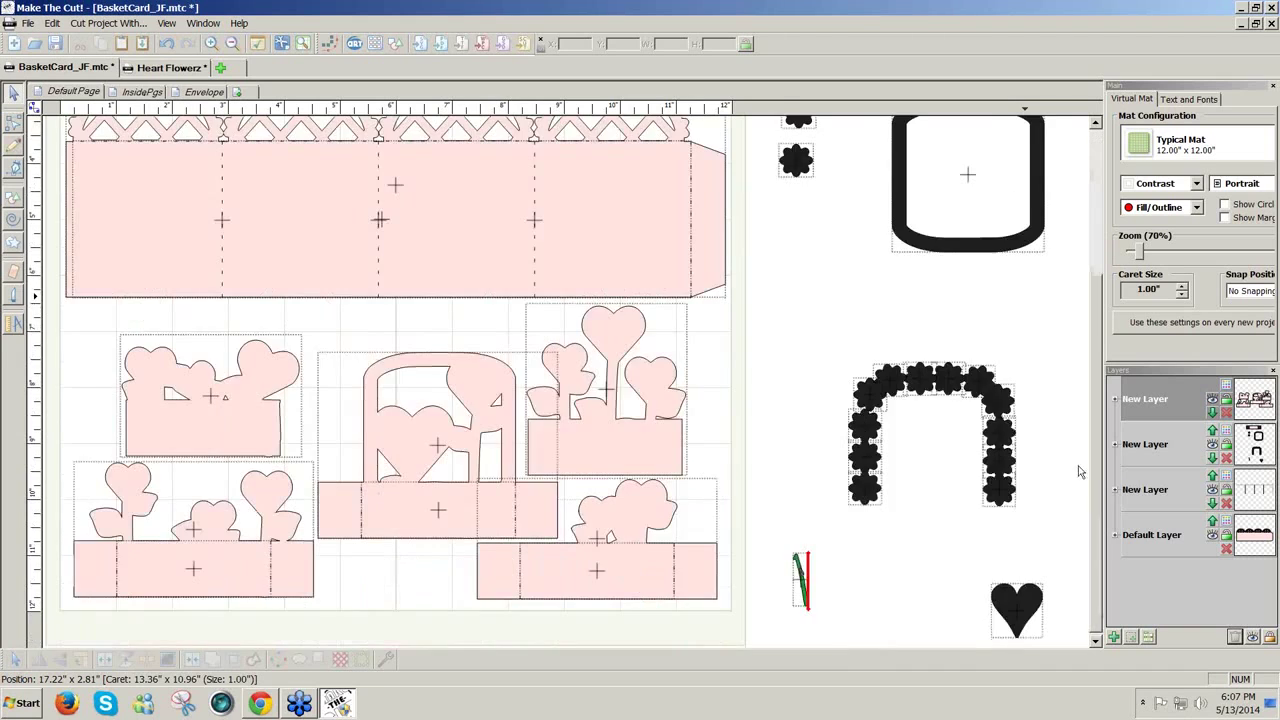
scroll(1080, 472, "up", 2)
left_click(676, 207)
left_click(720, 194)
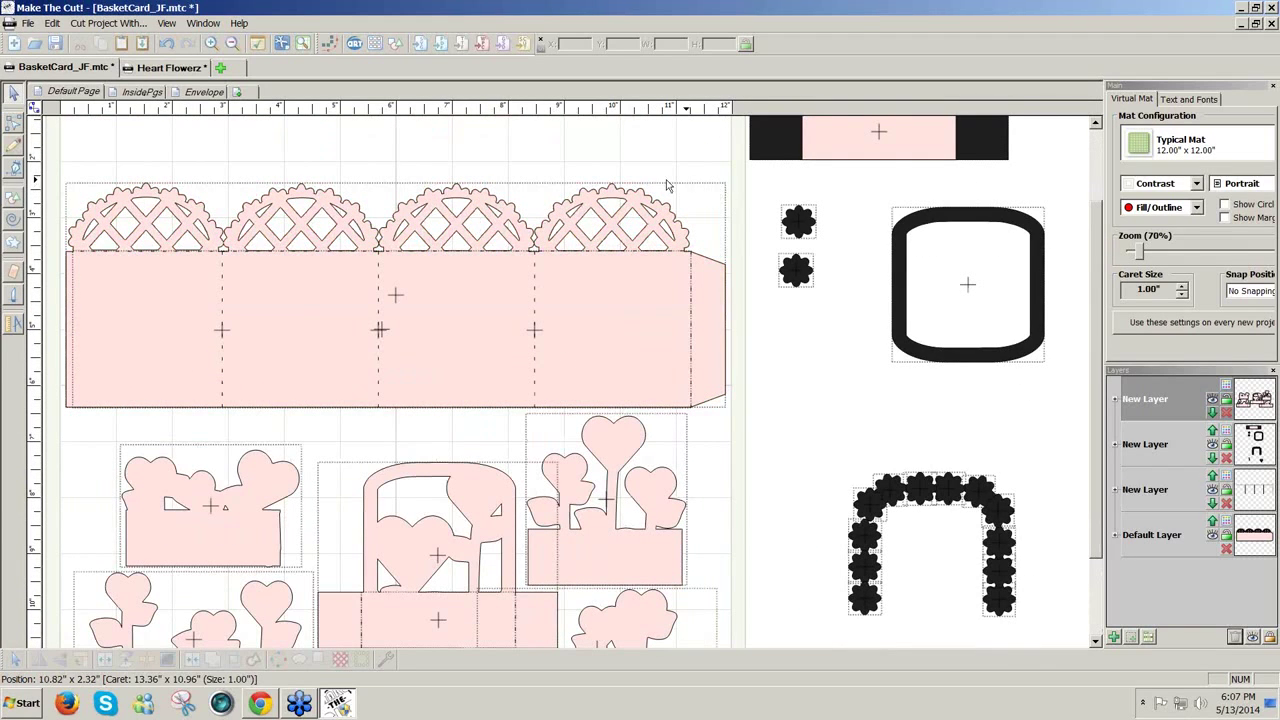
Switch to the Heart Flowerz project, read its project notes and close them
left_click(150, 68)
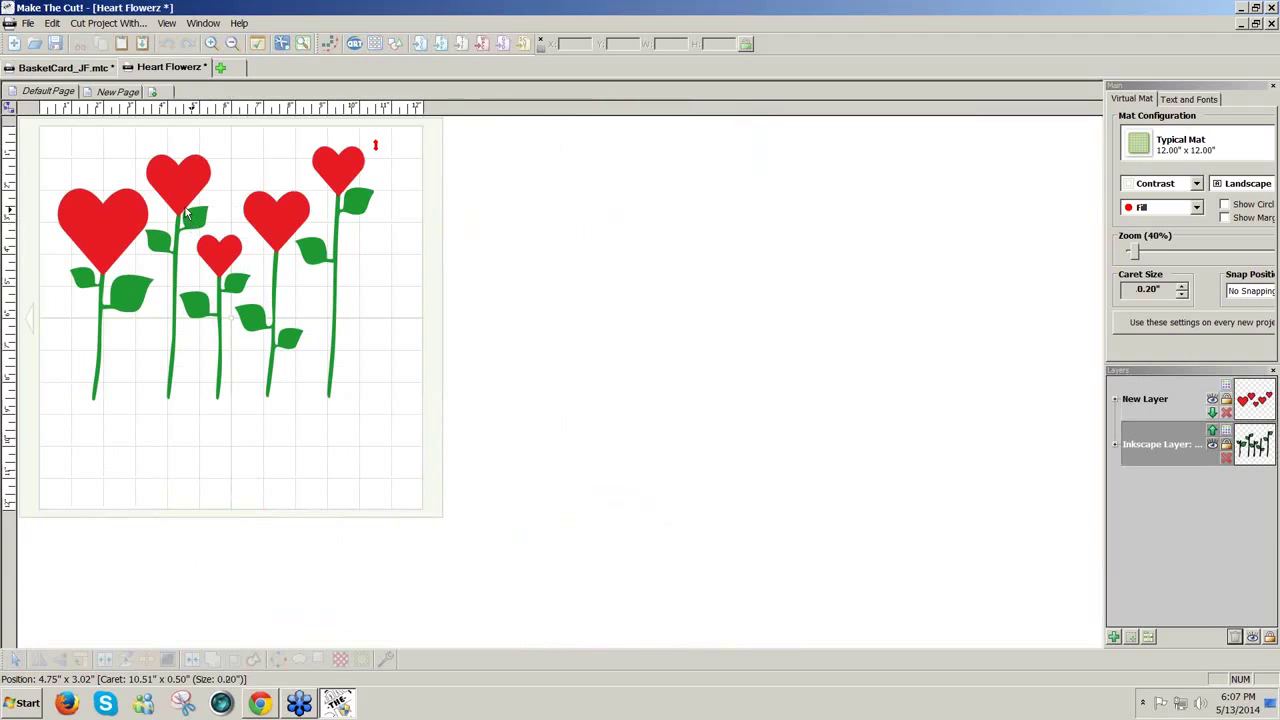
left_click(168, 24)
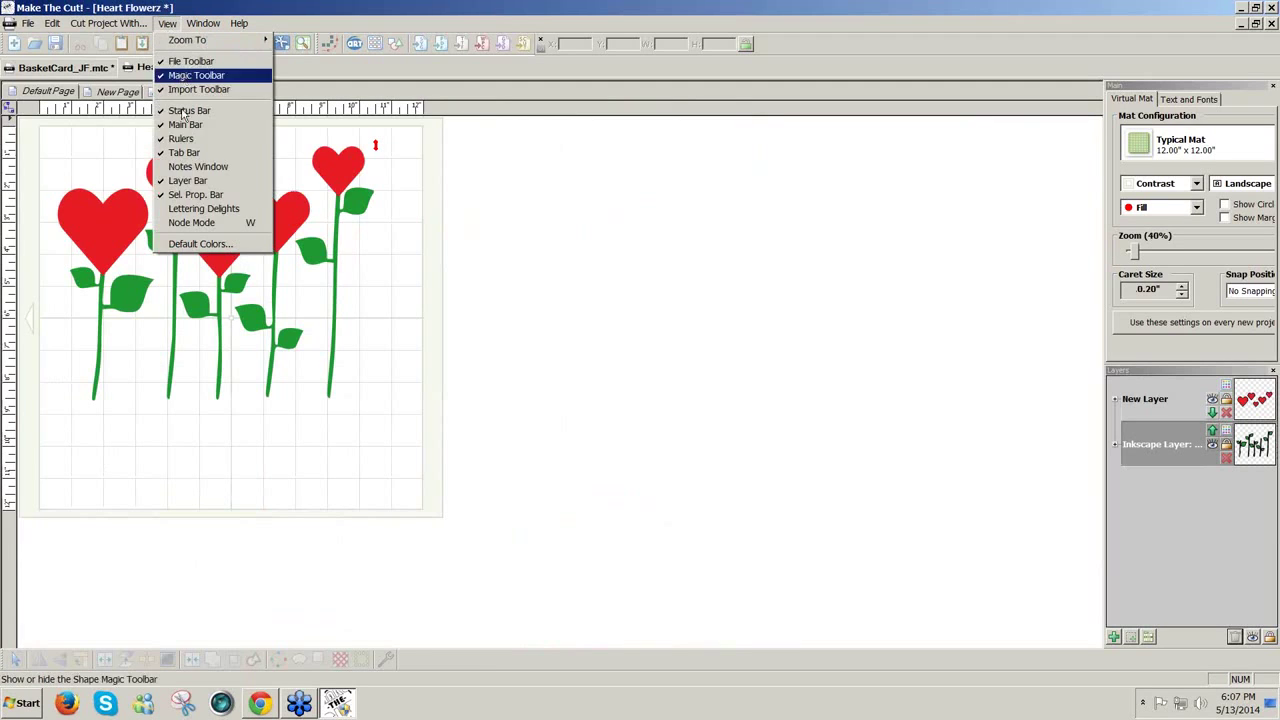
left_click(186, 167)
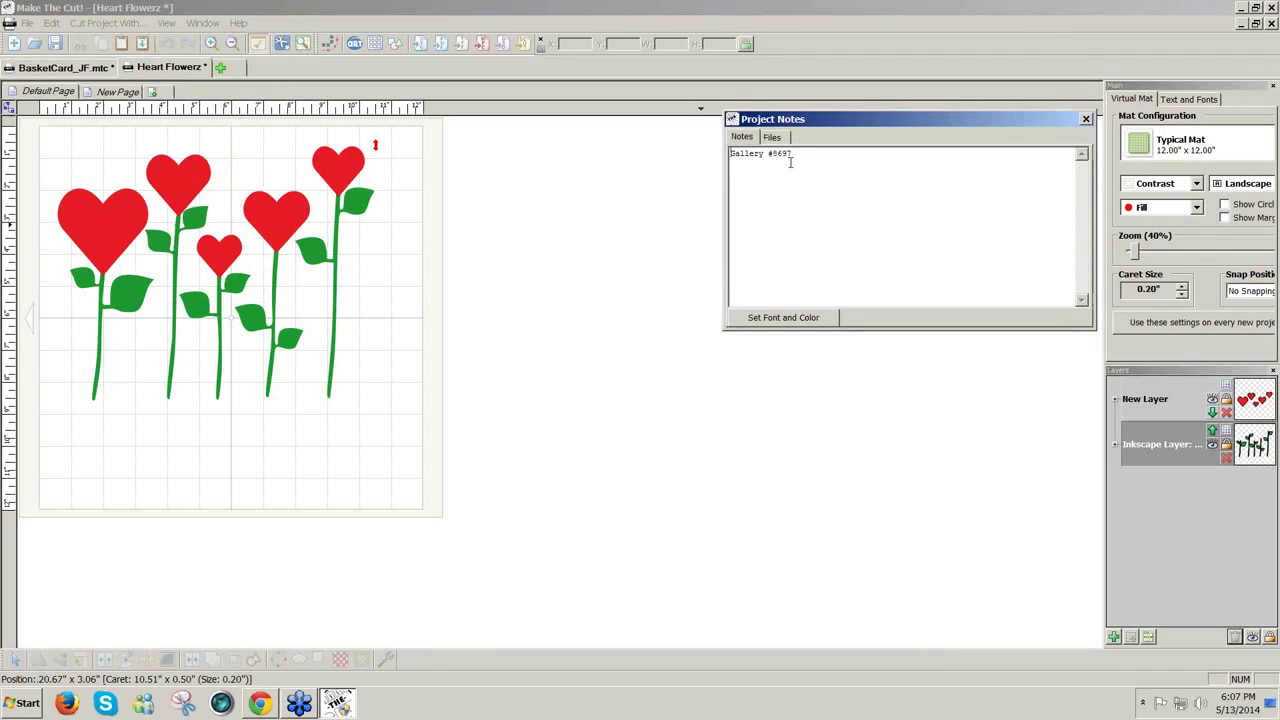
left_click(1086, 120)
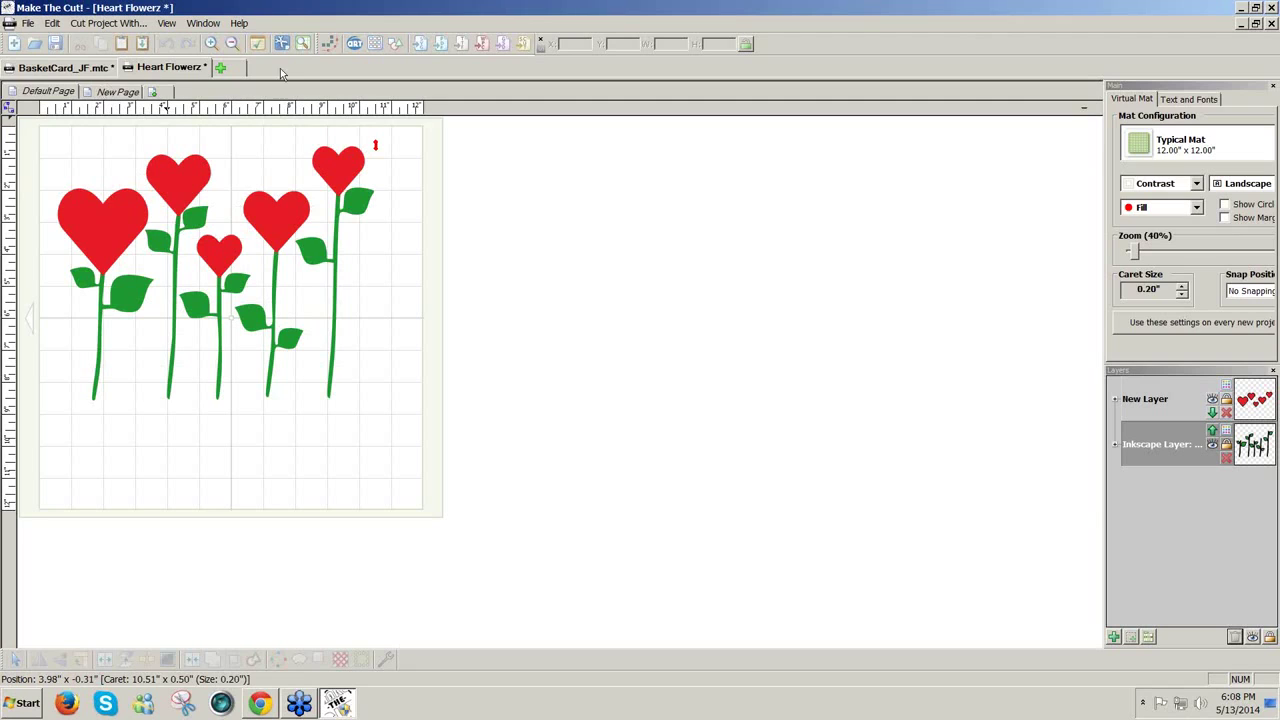
Open the Make The Cut! Gallery and run the search for "flower" across all categories
left_click(376, 52)
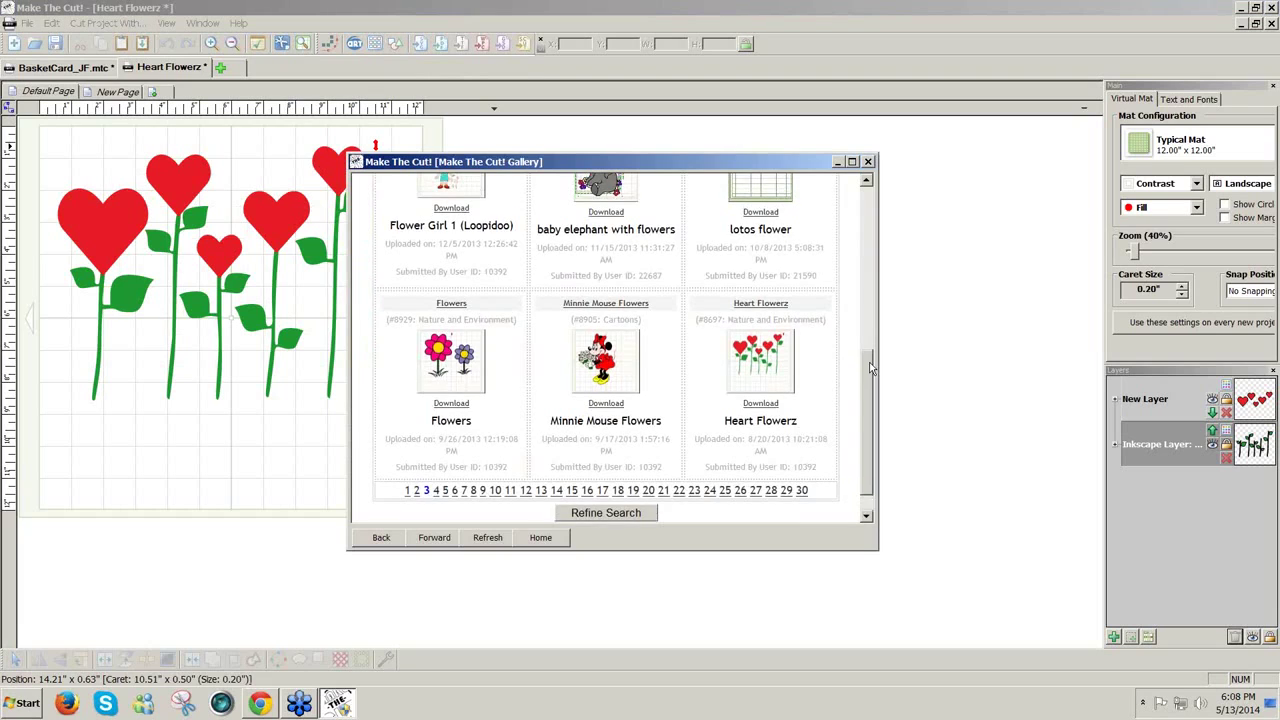
left_click_drag(870, 420, 870, 204)
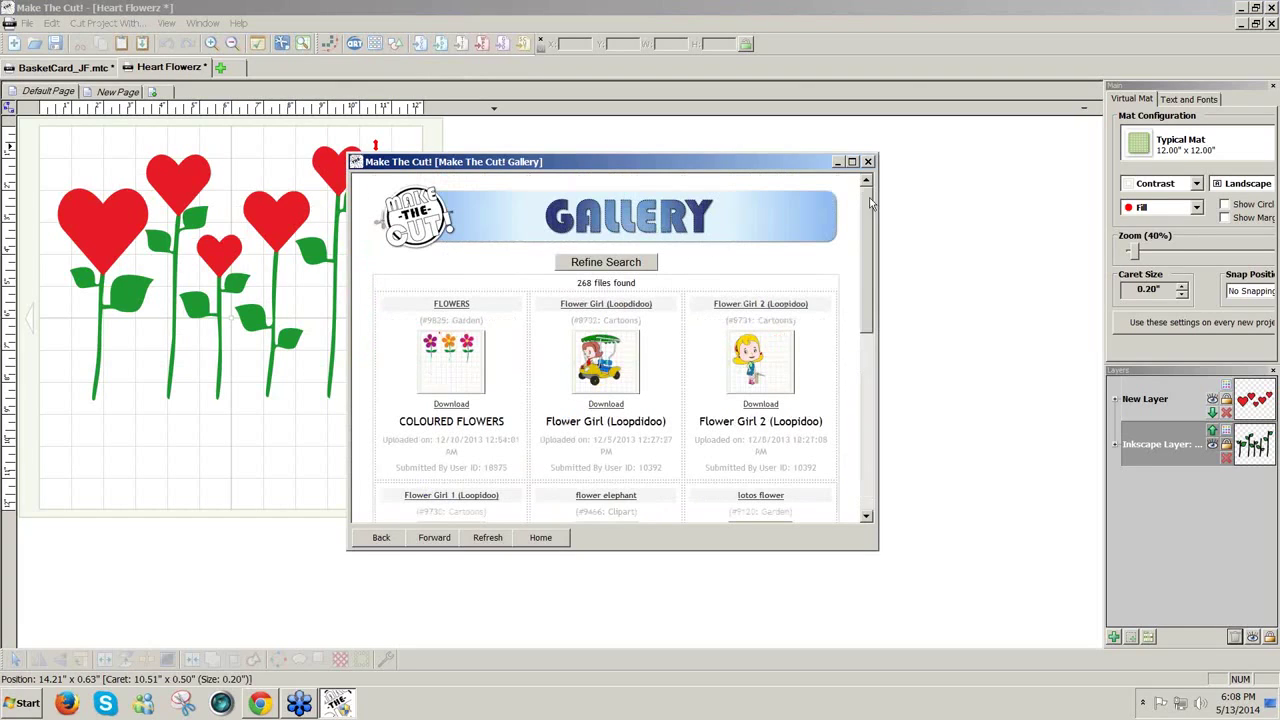
left_click(631, 268)
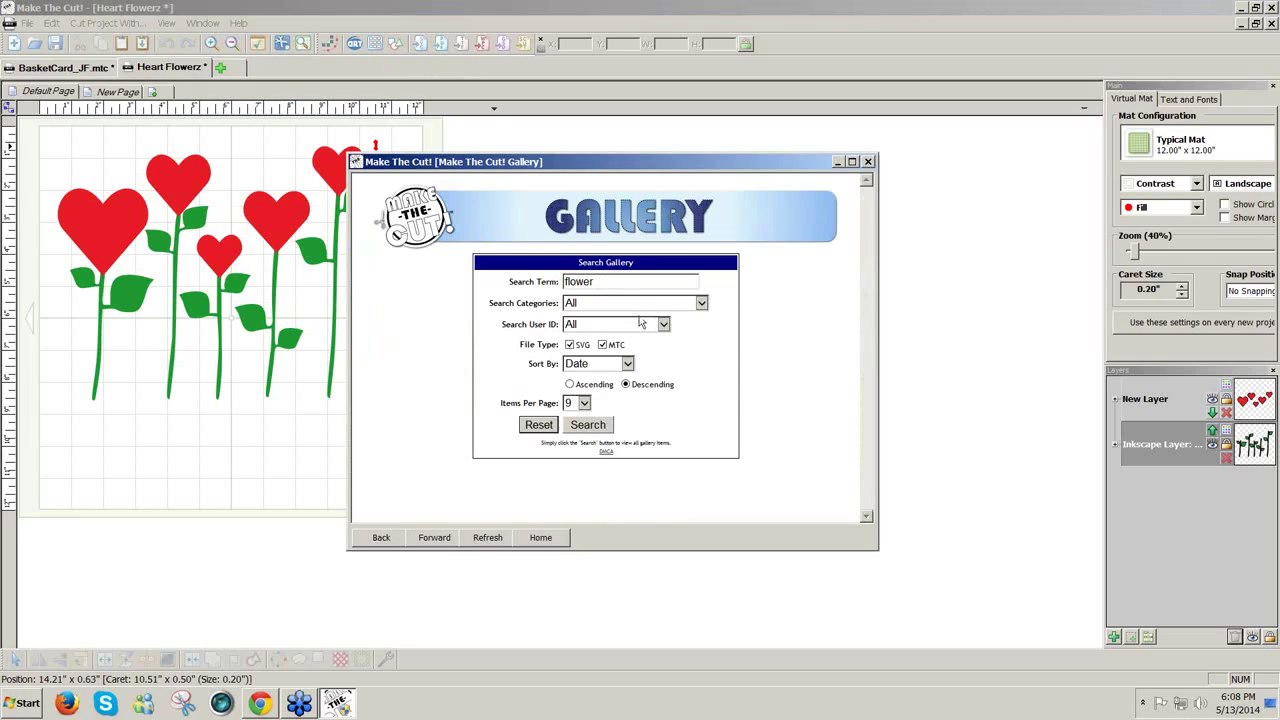
left_click(590, 428)
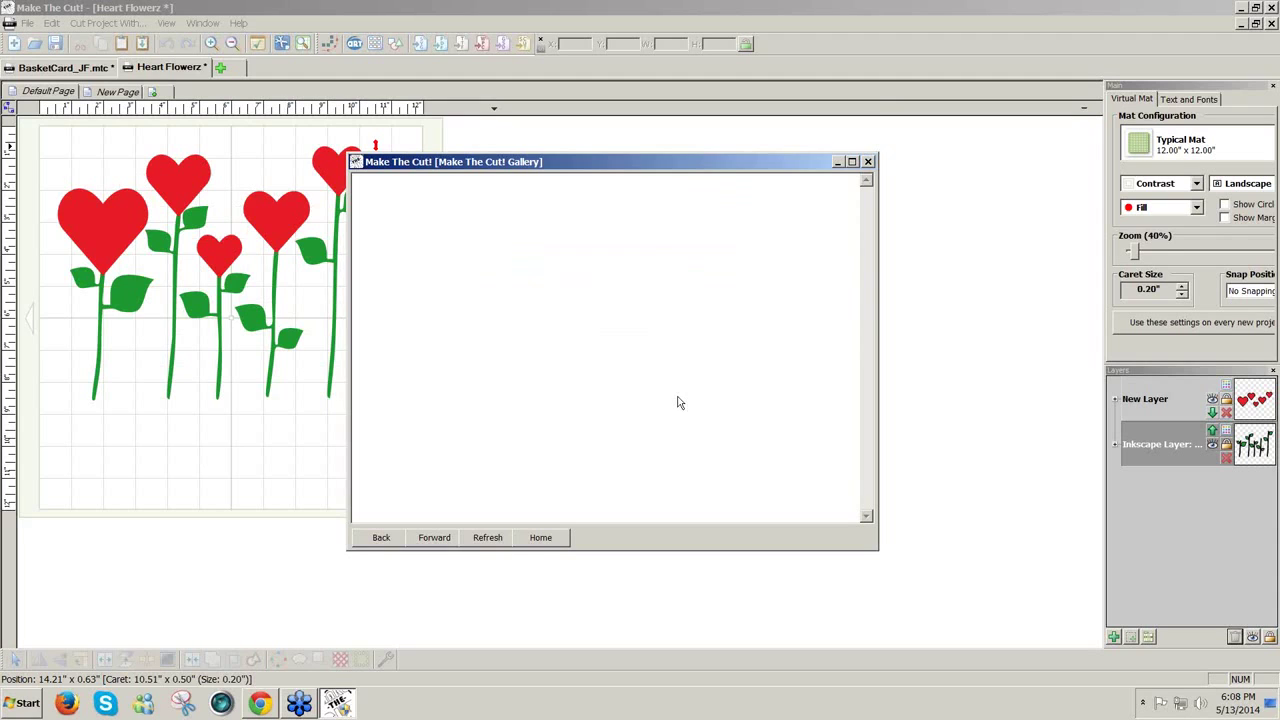
scroll(860, 300, "down", 3)
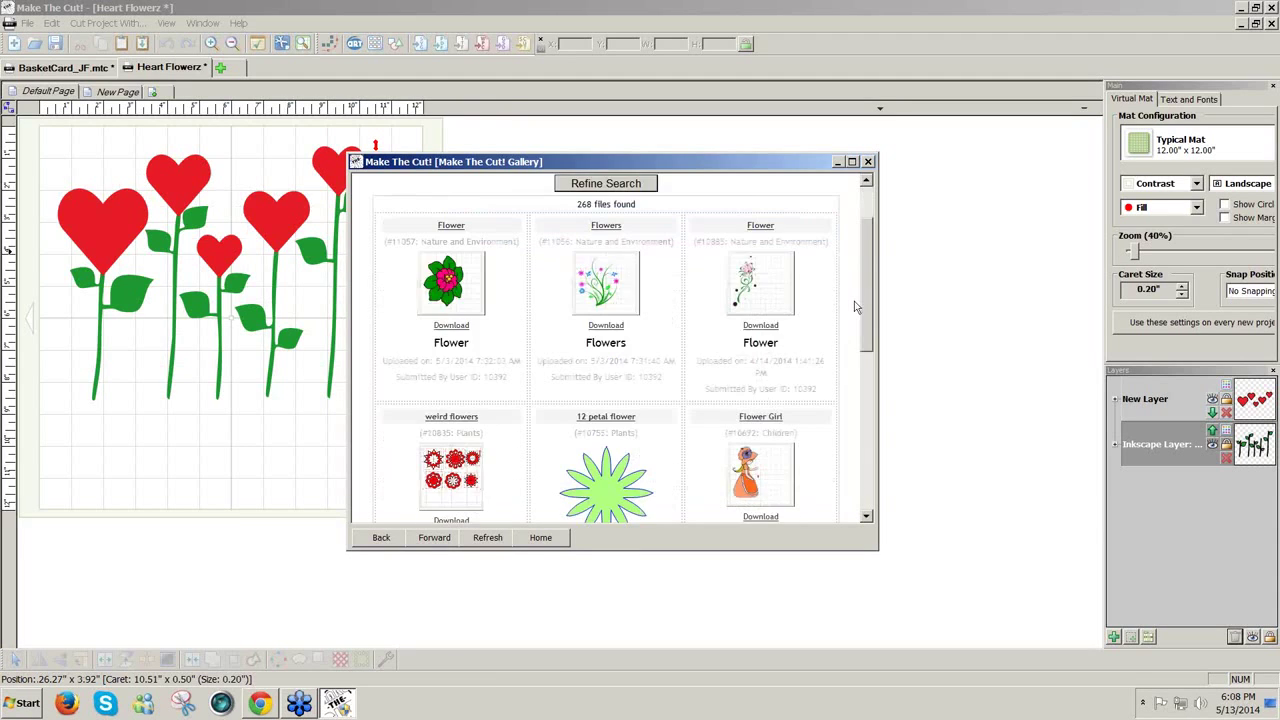
scroll(850, 345, "down", 5)
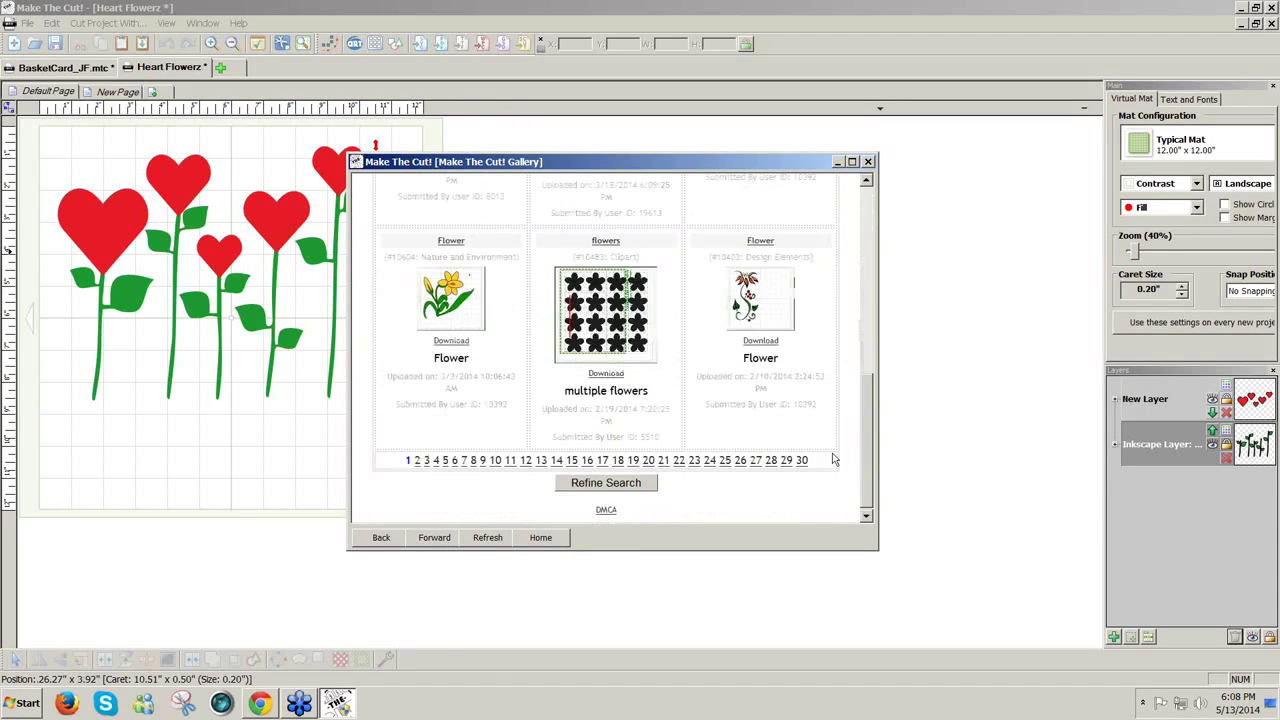
Download the Heart Flowerz design from page 3 of the gallery results and close the gallery
left_click(427, 462)
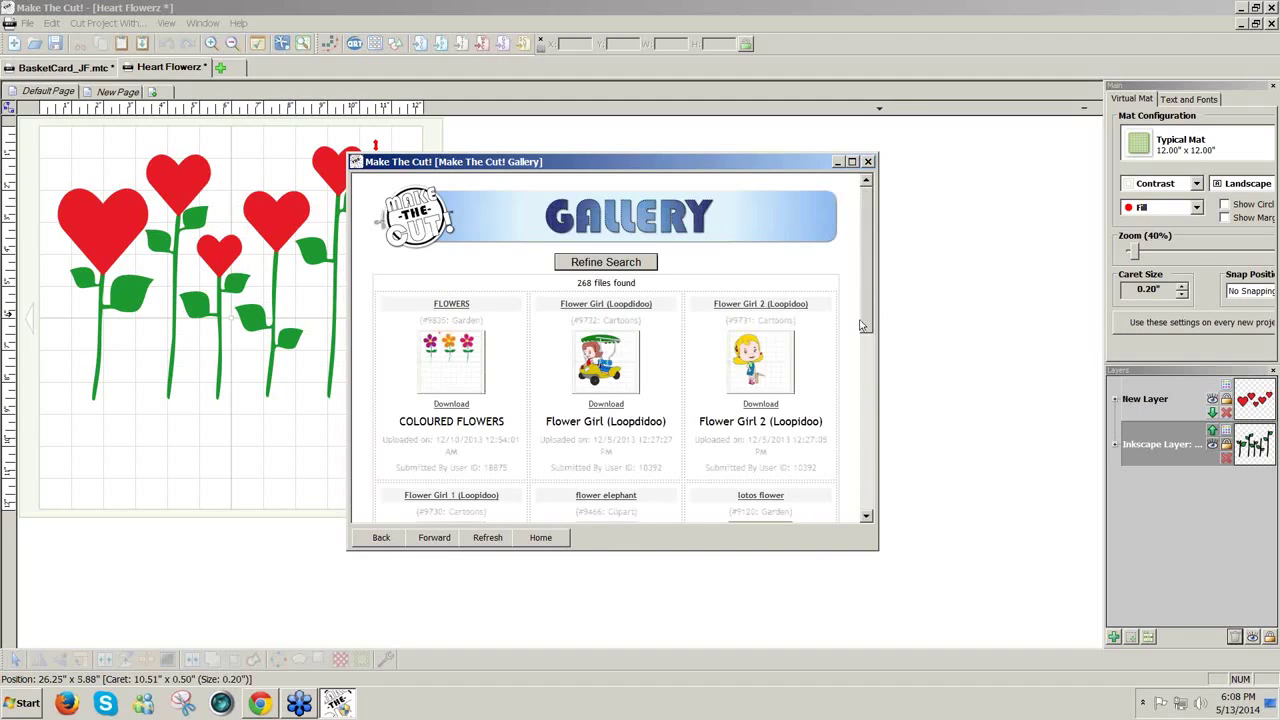
left_click_drag(866, 328, 852, 441)
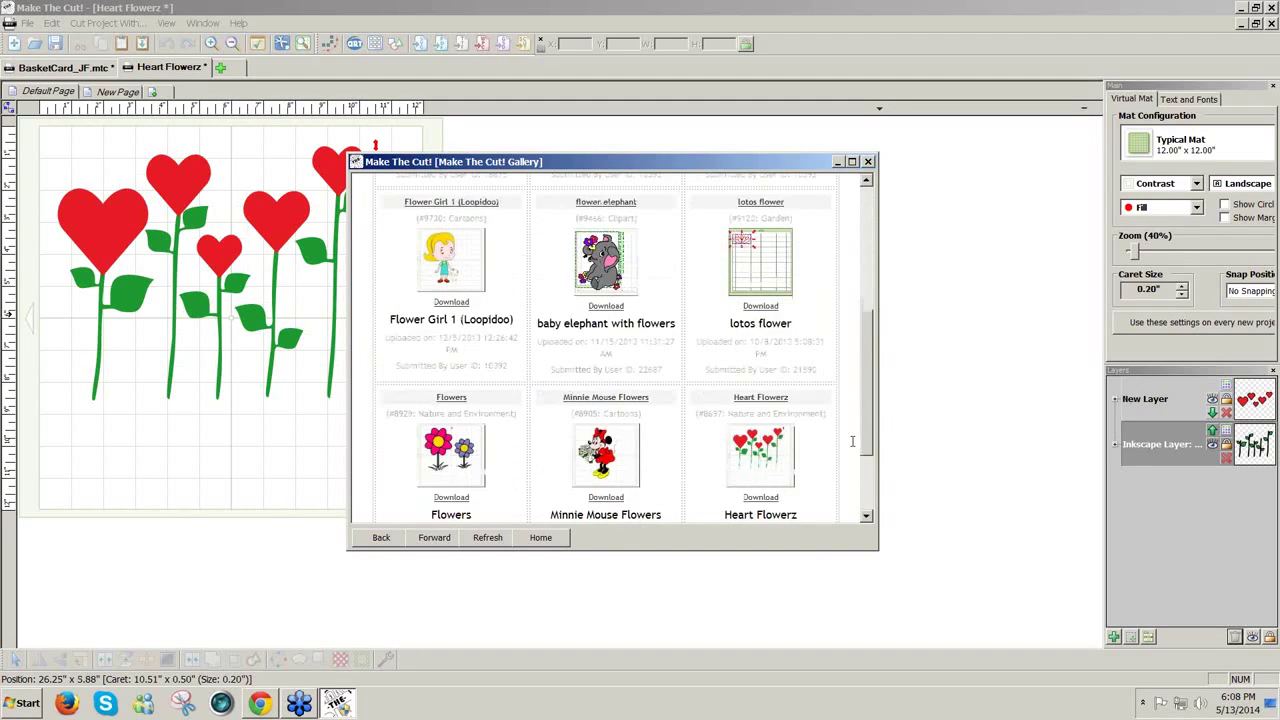
scroll(852, 441, "down", 1)
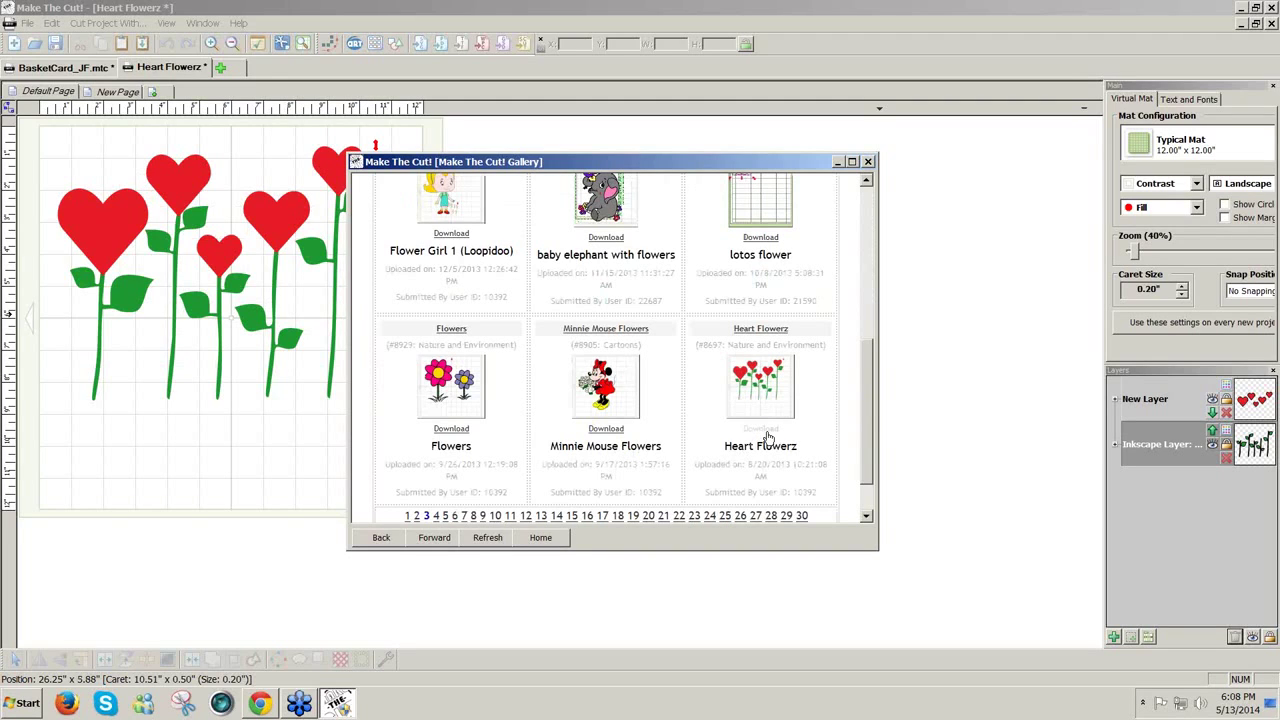
left_click(760, 429)
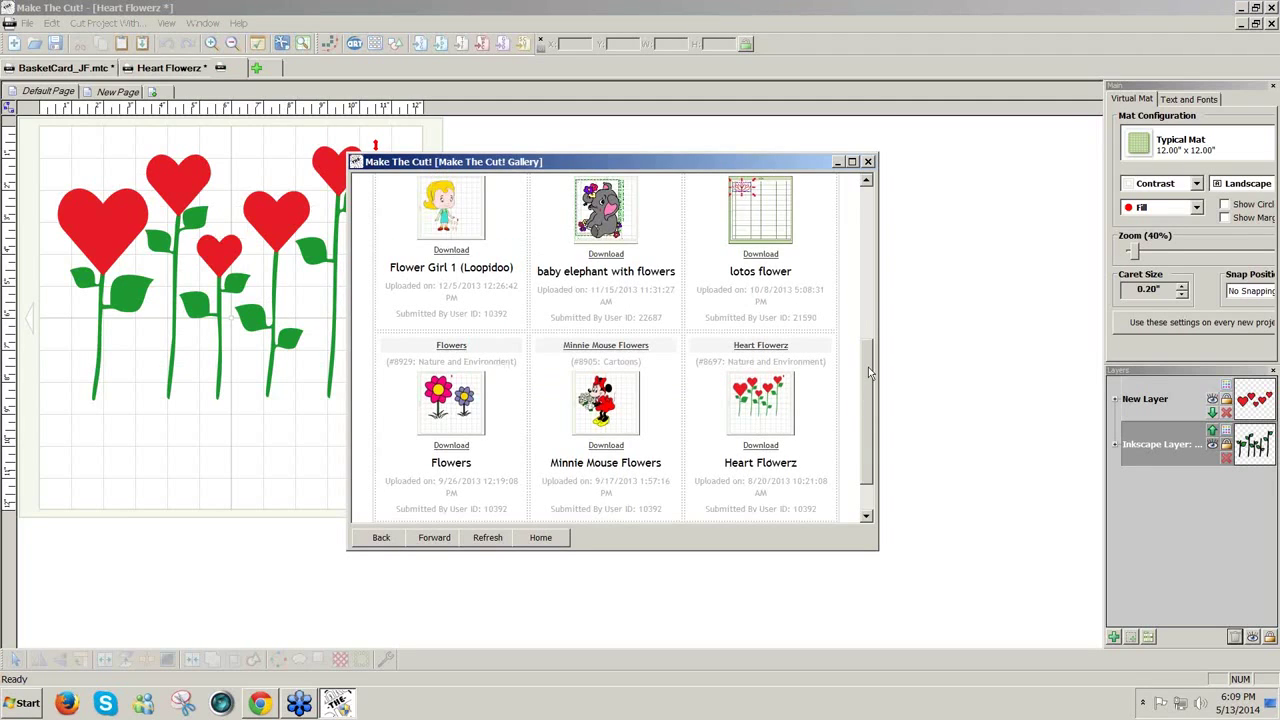
left_click_drag(869, 372, 869, 225)
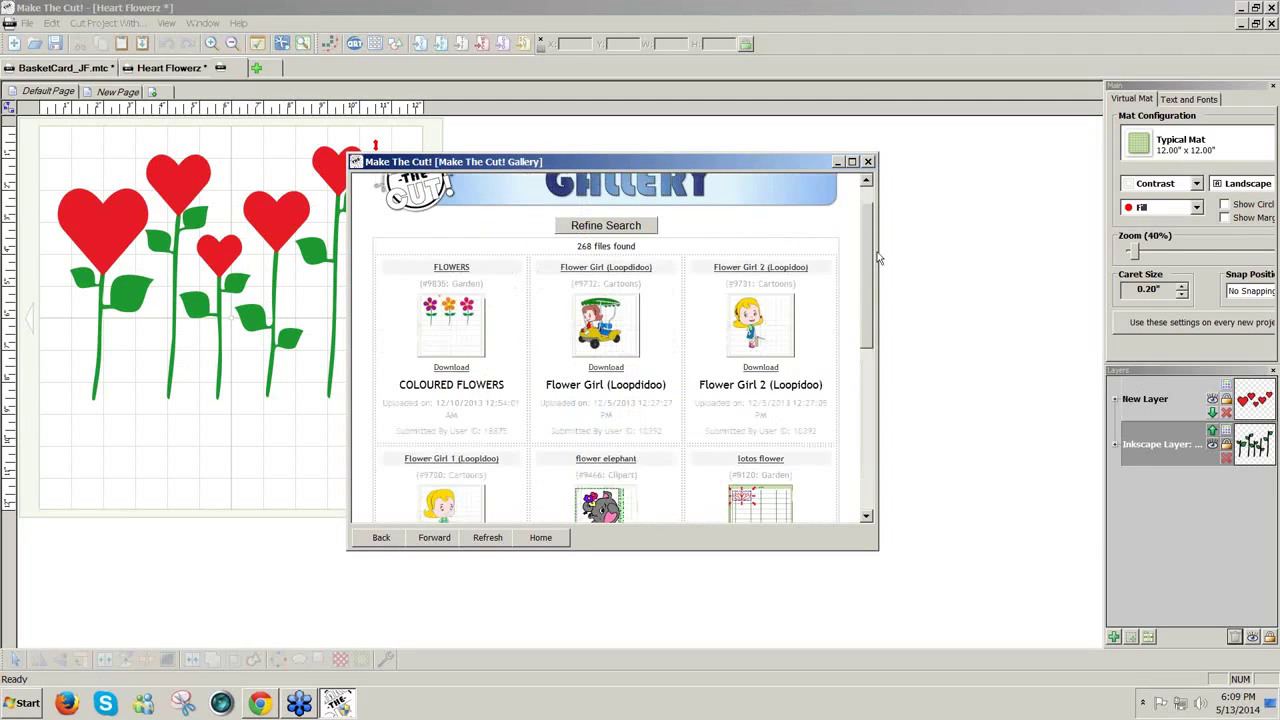
left_click(869, 161)
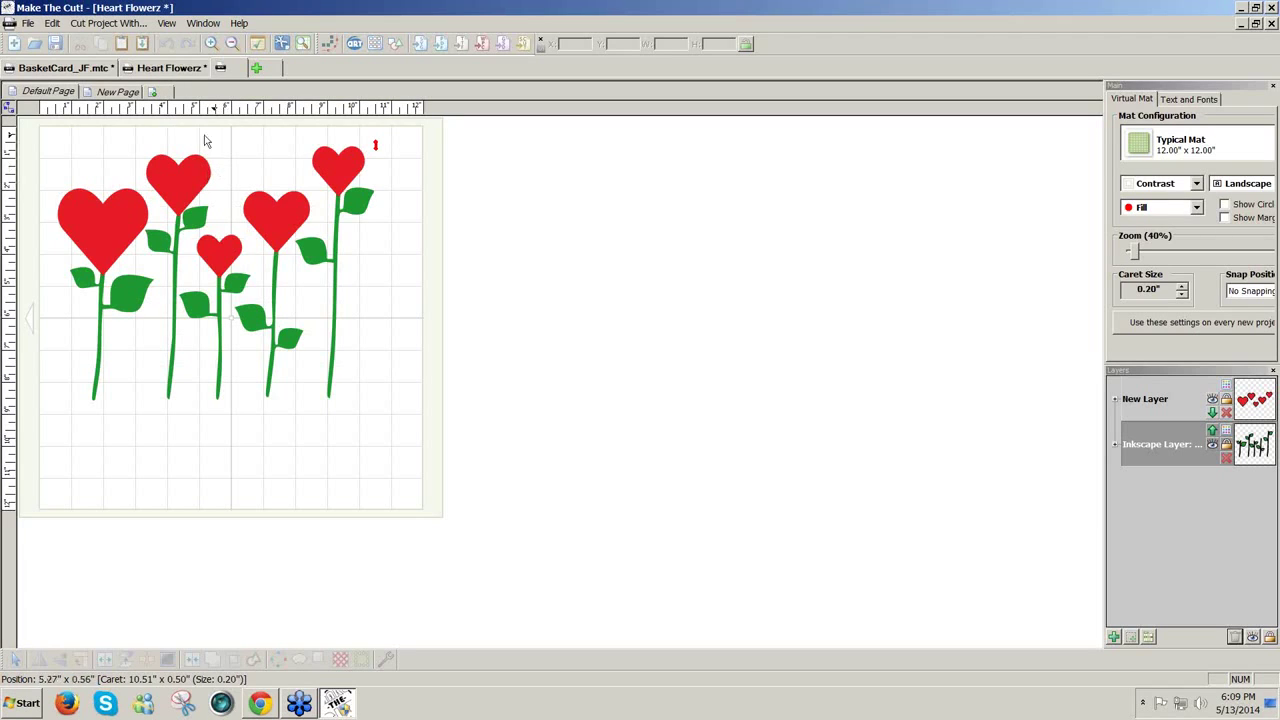
Switch to the BasketCard_JF.mtc project and try selecting the first two panels of the basket strip
left_click(160, 70)
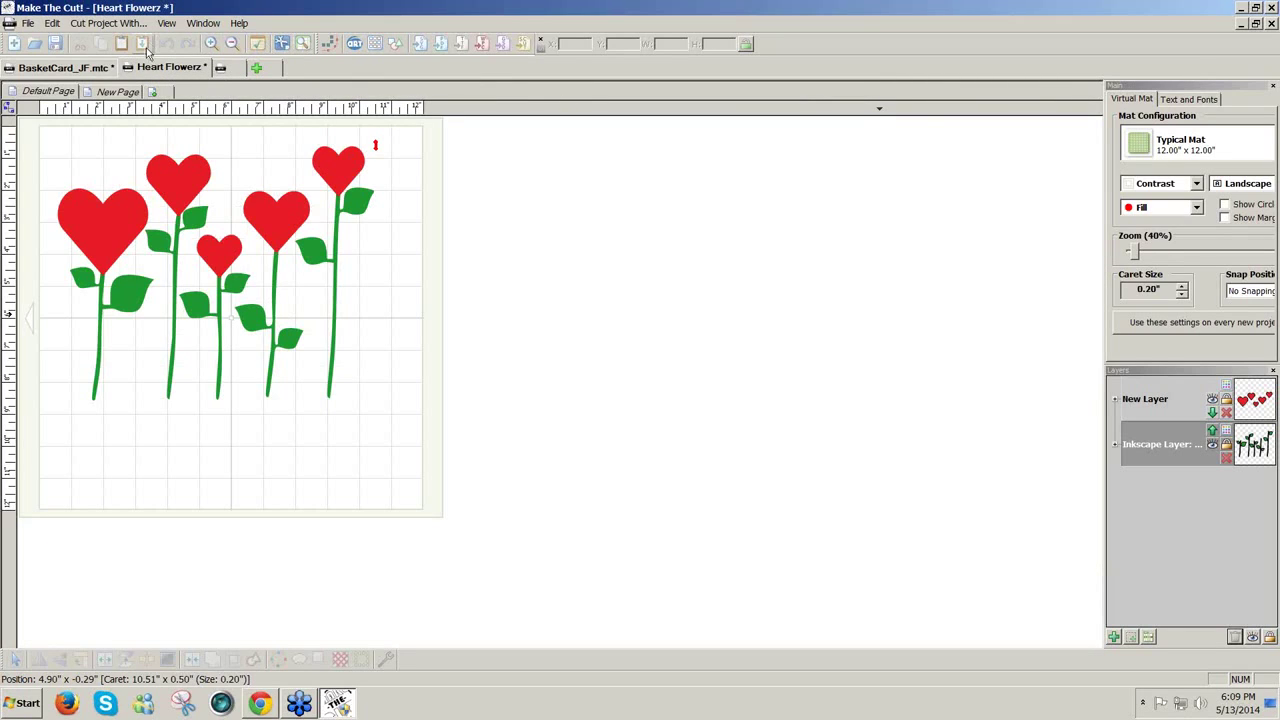
left_click(92, 68)
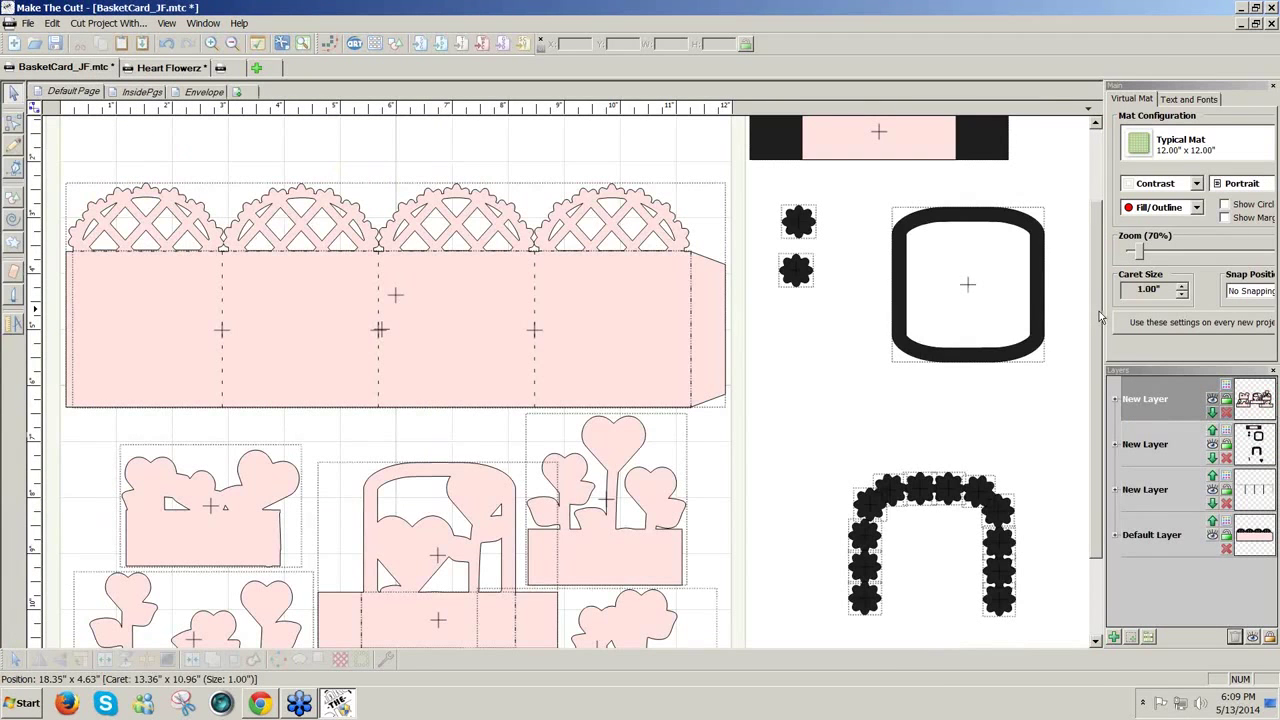
left_click_drag(1100, 320, 1104, 285)
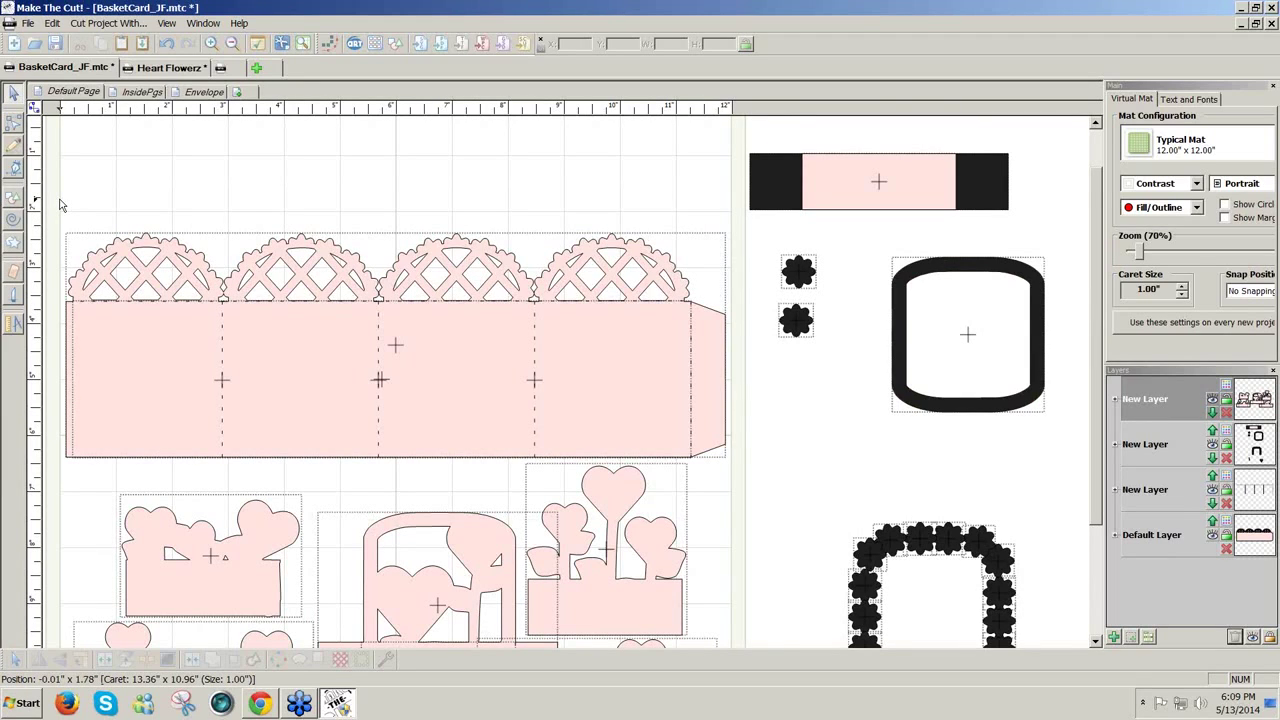
left_click_drag(59, 200, 391, 488)
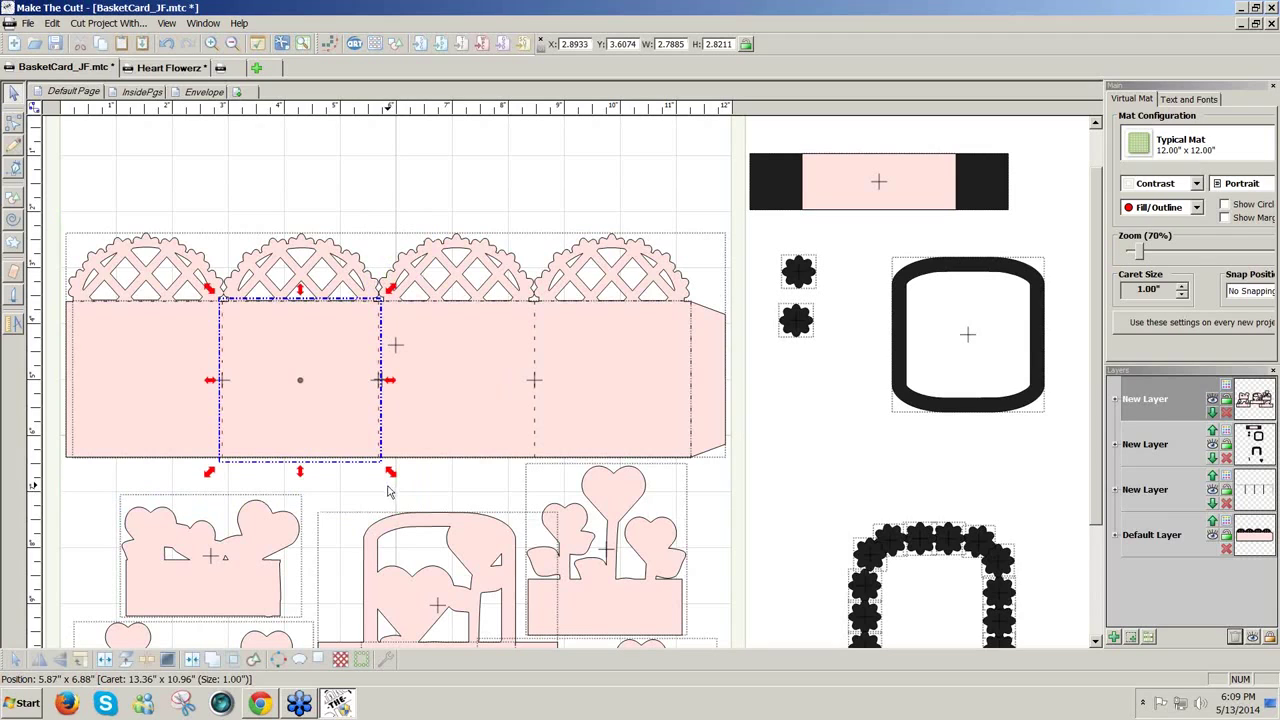
left_click(74, 225)
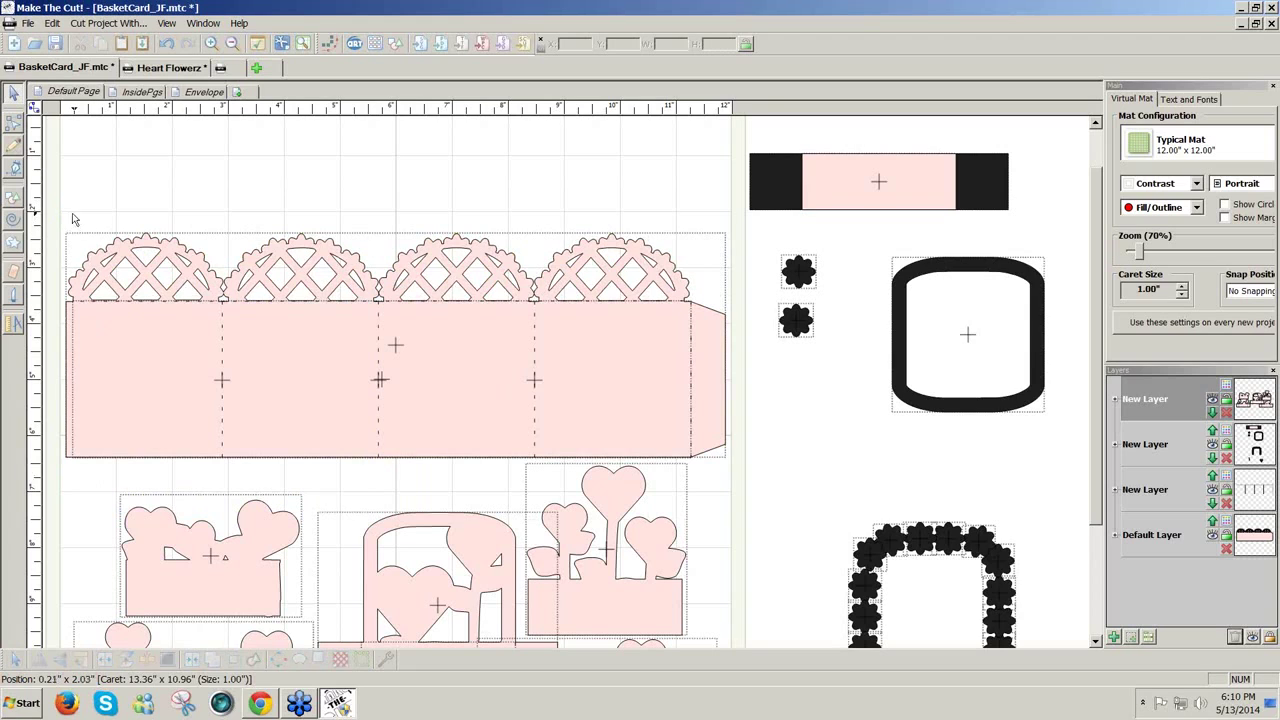
left_click(168, 298)
left_click(386, 491)
Hide the drawing tools and show them again
left_click(13, 325)
left_click(14, 92)
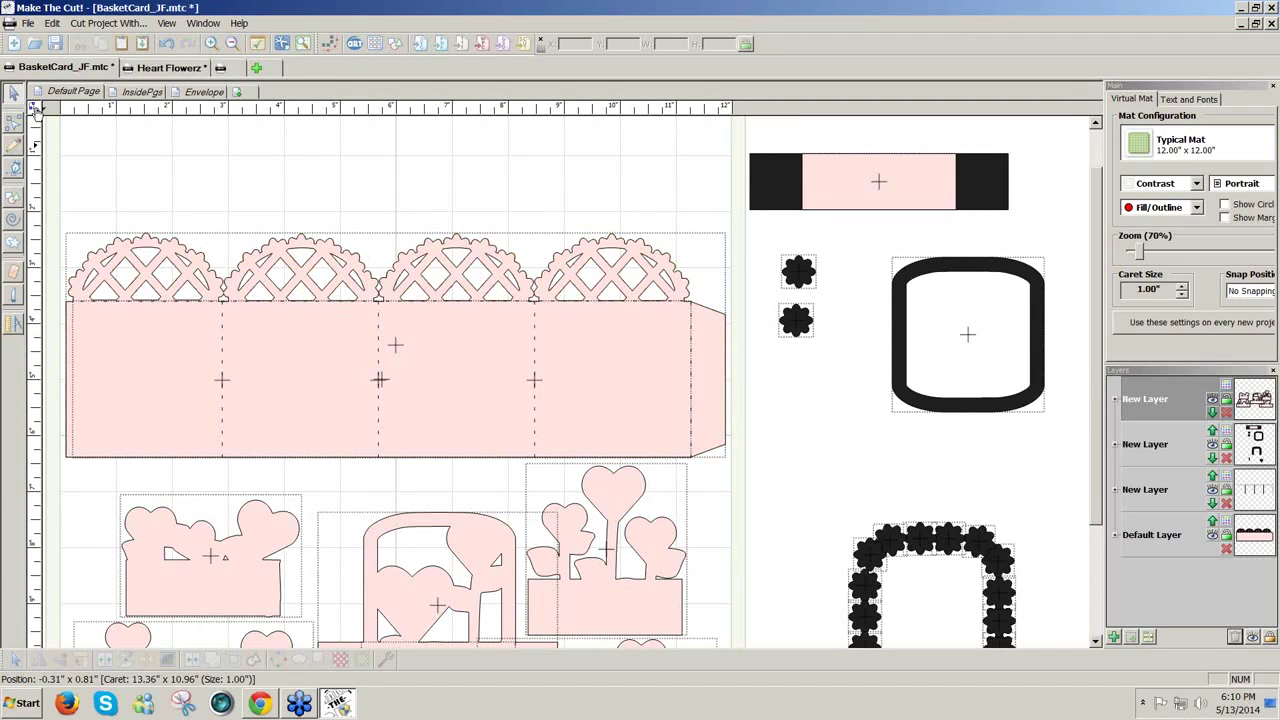
left_click(36, 110)
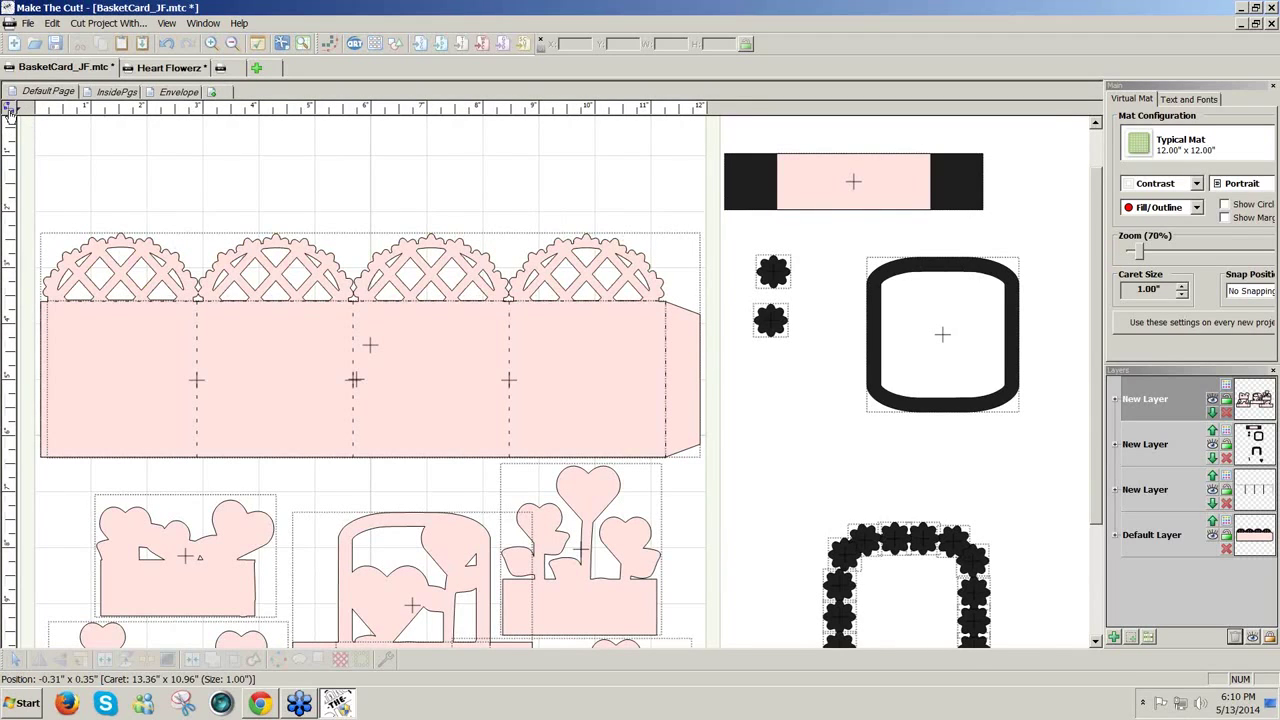
left_click(10, 112)
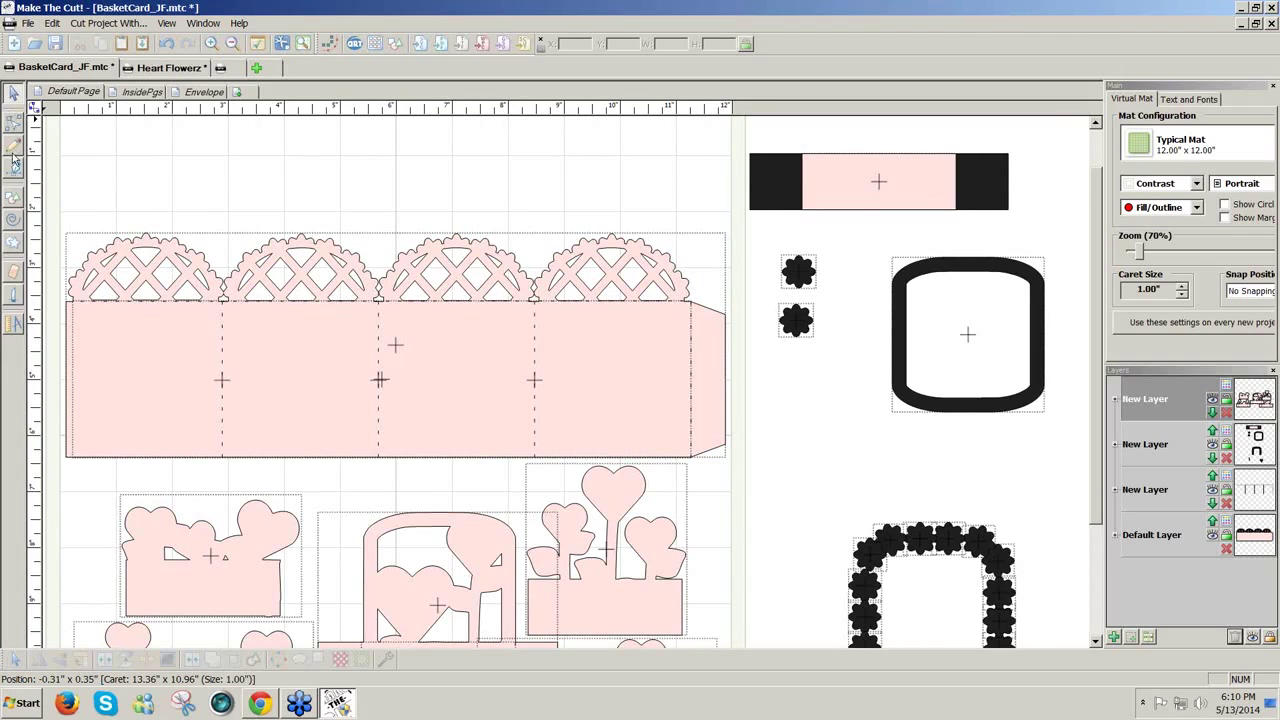
Measure the outline of the large basket strip in inches
left_click(15, 326)
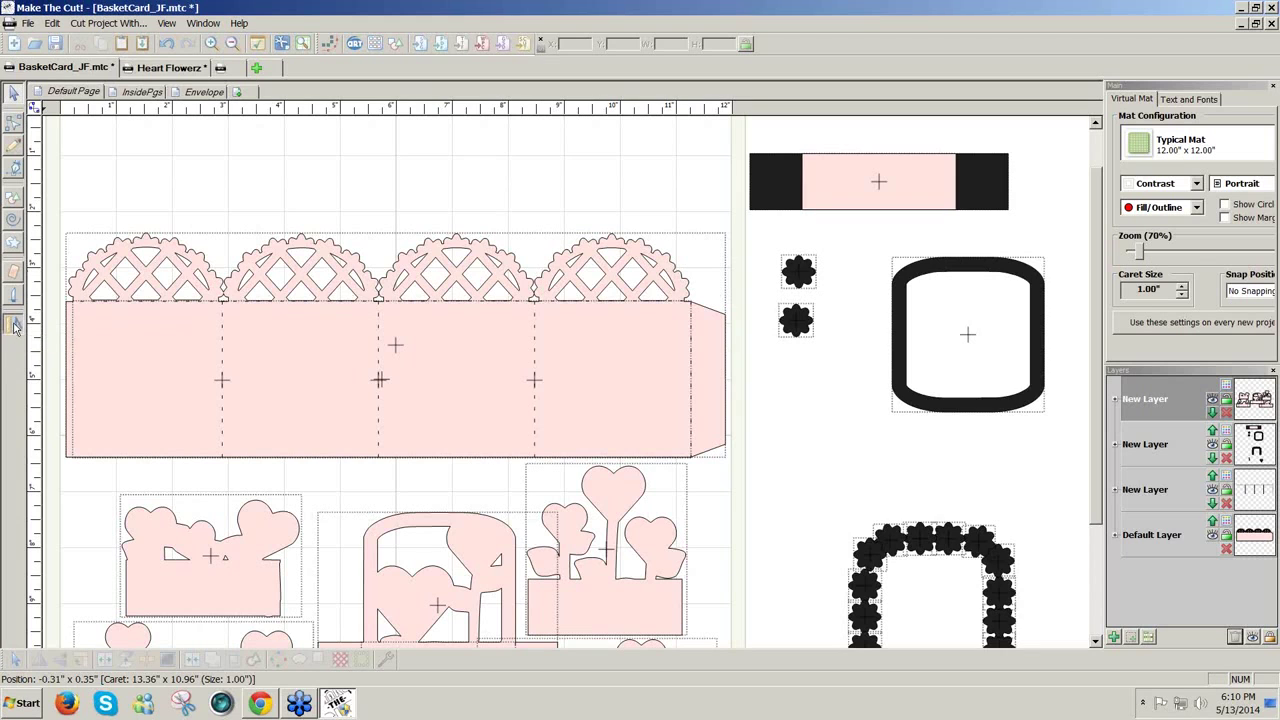
left_click(65, 428)
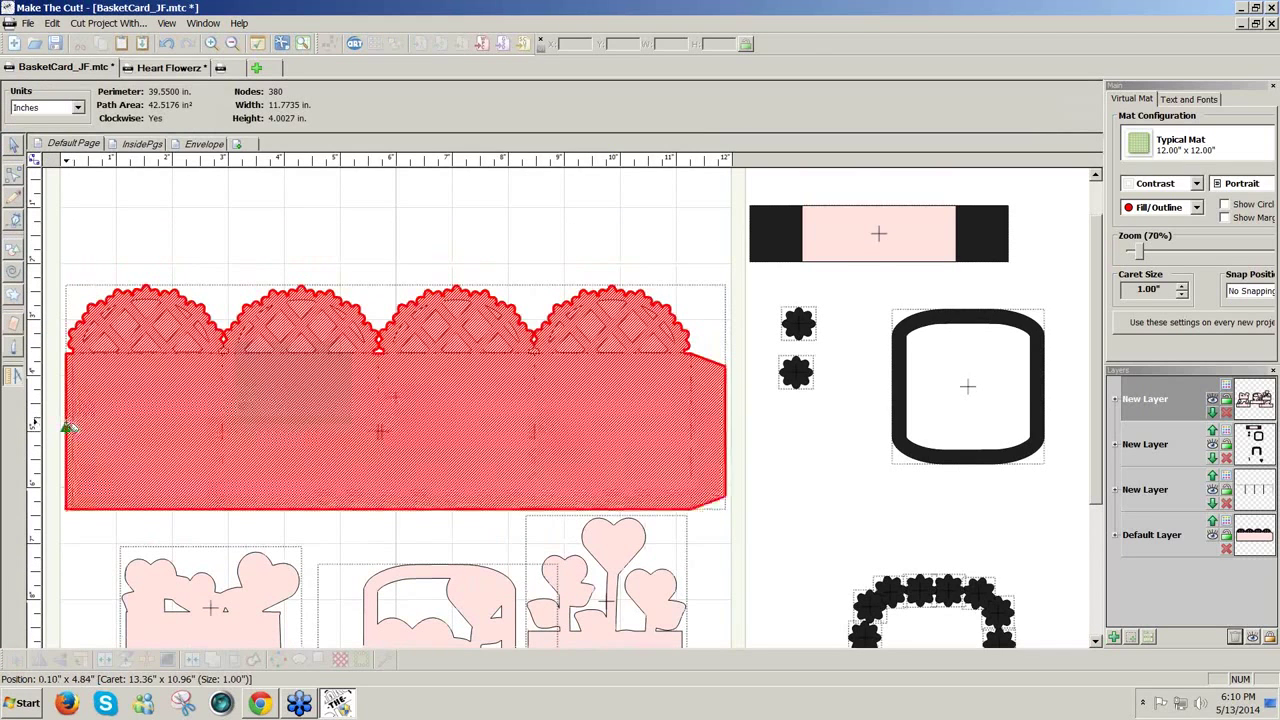
Measure the combined width of the basket strip's first two panels and the strip's height including the scalloped lattice
left_click_drag(65, 428, 384, 428)
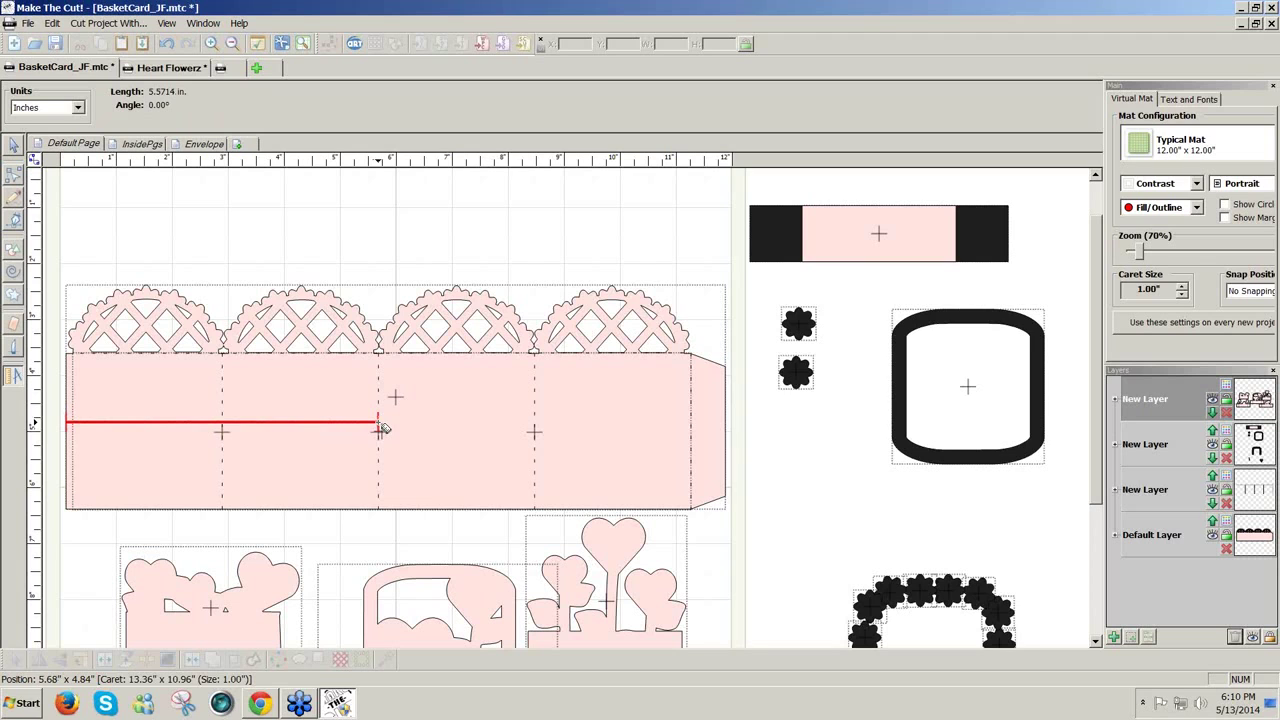
left_click_drag(384, 428, 381, 429)
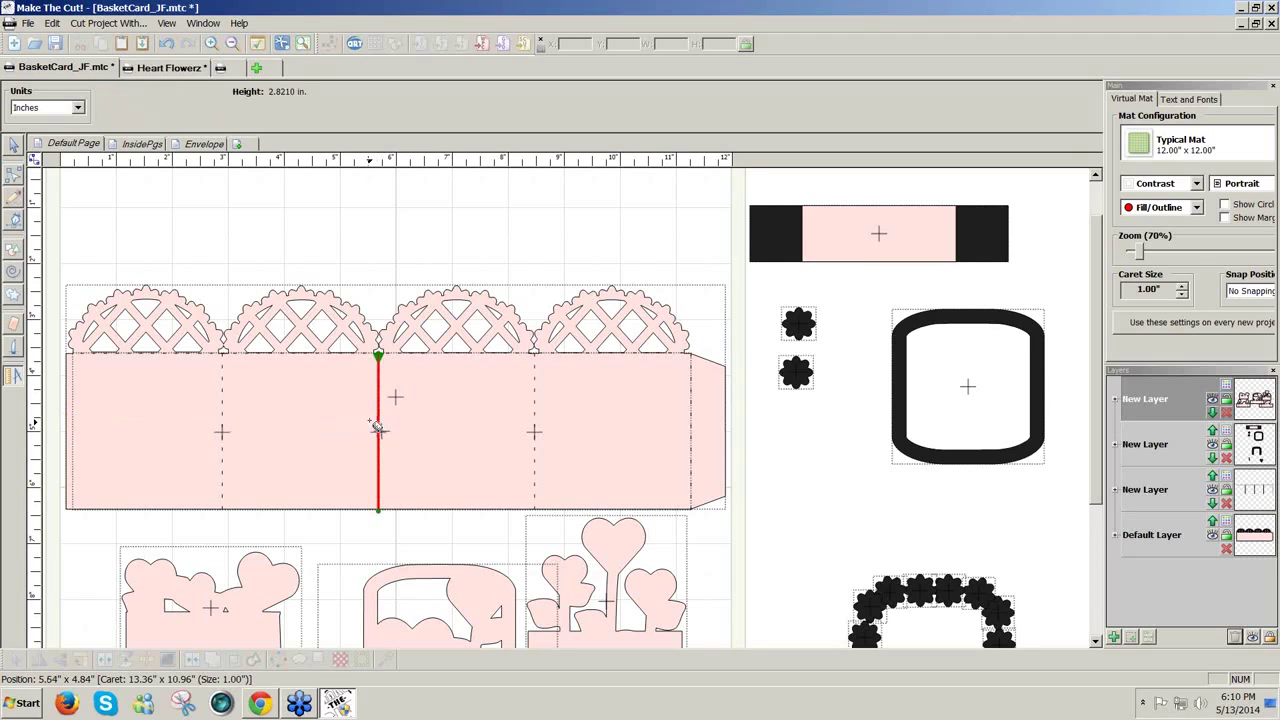
left_click(172, 511)
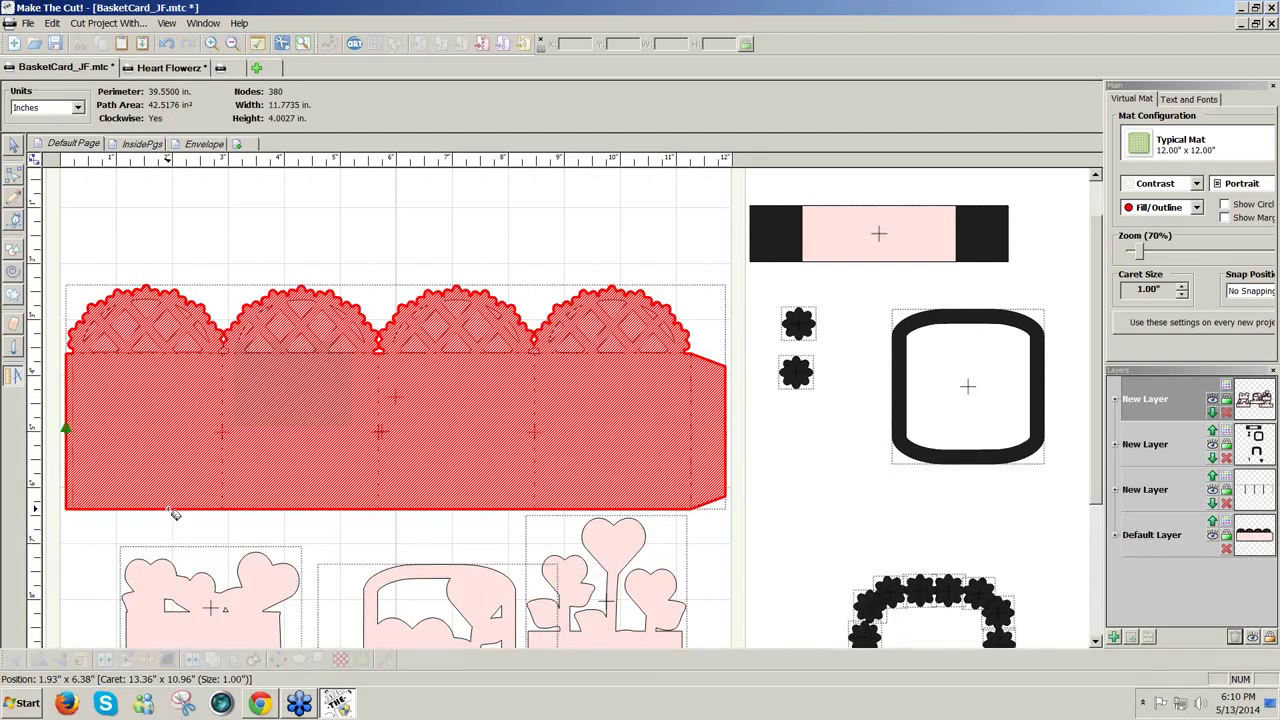
mouse_move(172, 512)
left_mouse_down()
mouse_move(160, 310)
mouse_move(186, 243)
mouse_move(168, 234)
mouse_move(172, 290)
left_mouse_up()
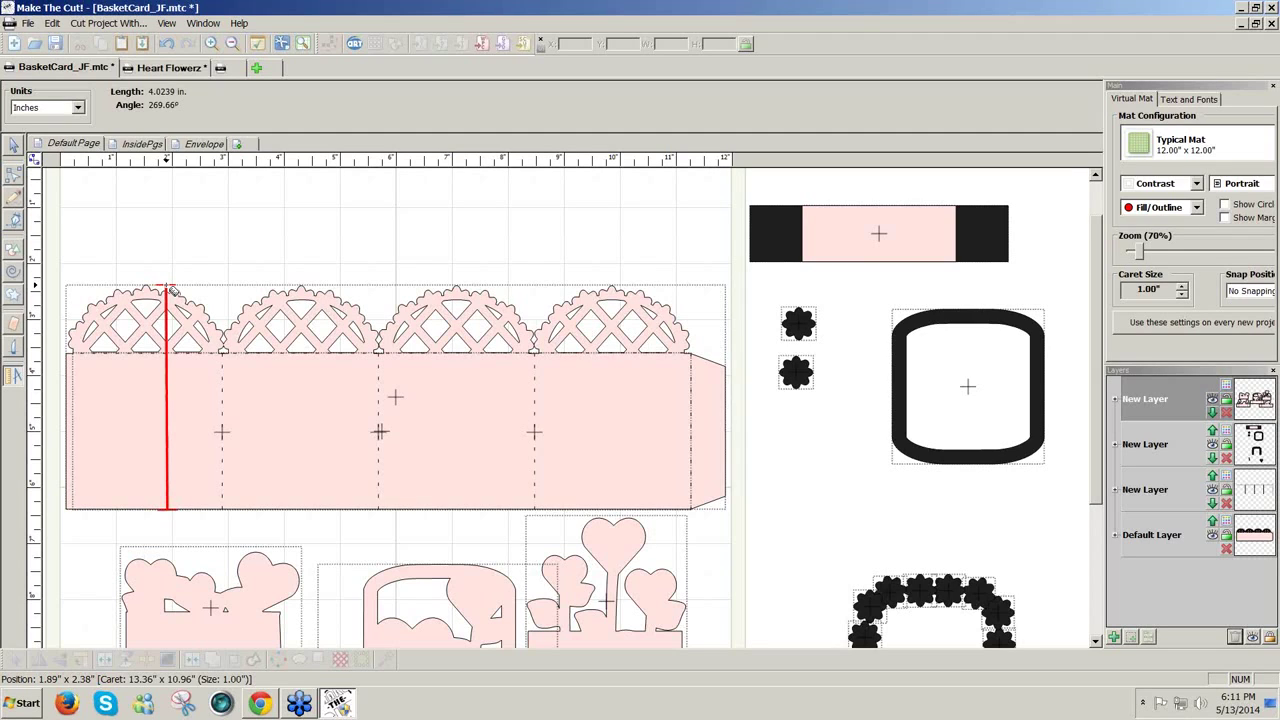
left_click_drag(172, 290, 172, 278)
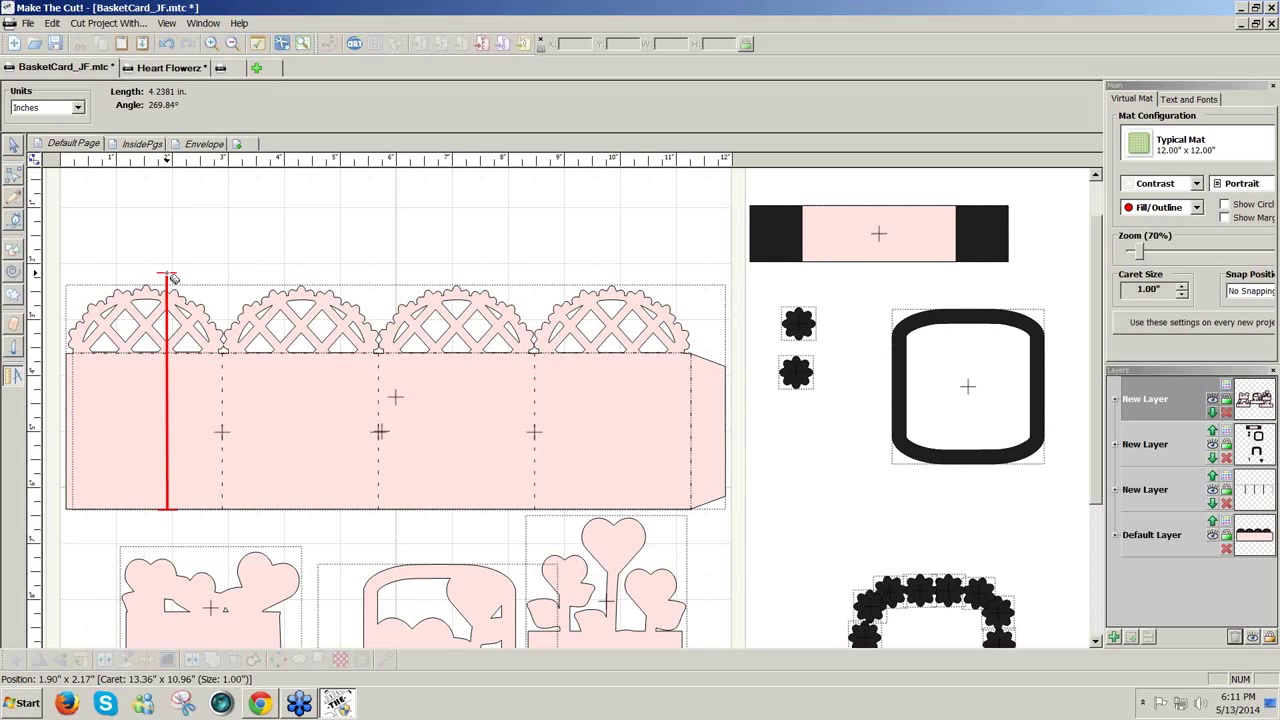
left_click_drag(168, 273, 168, 272)
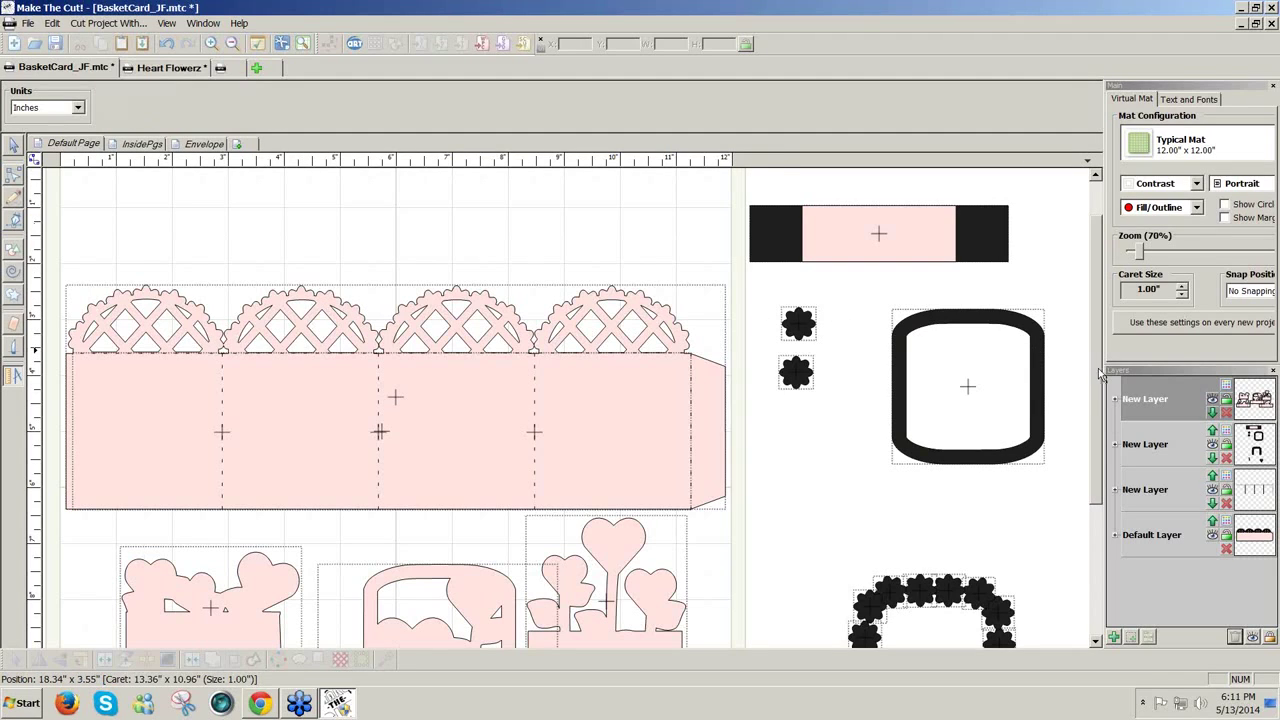
Measure the wide heart-flower cutout just below the first basket panel and return to the selection tool
scroll(1100, 373, "down", 2)
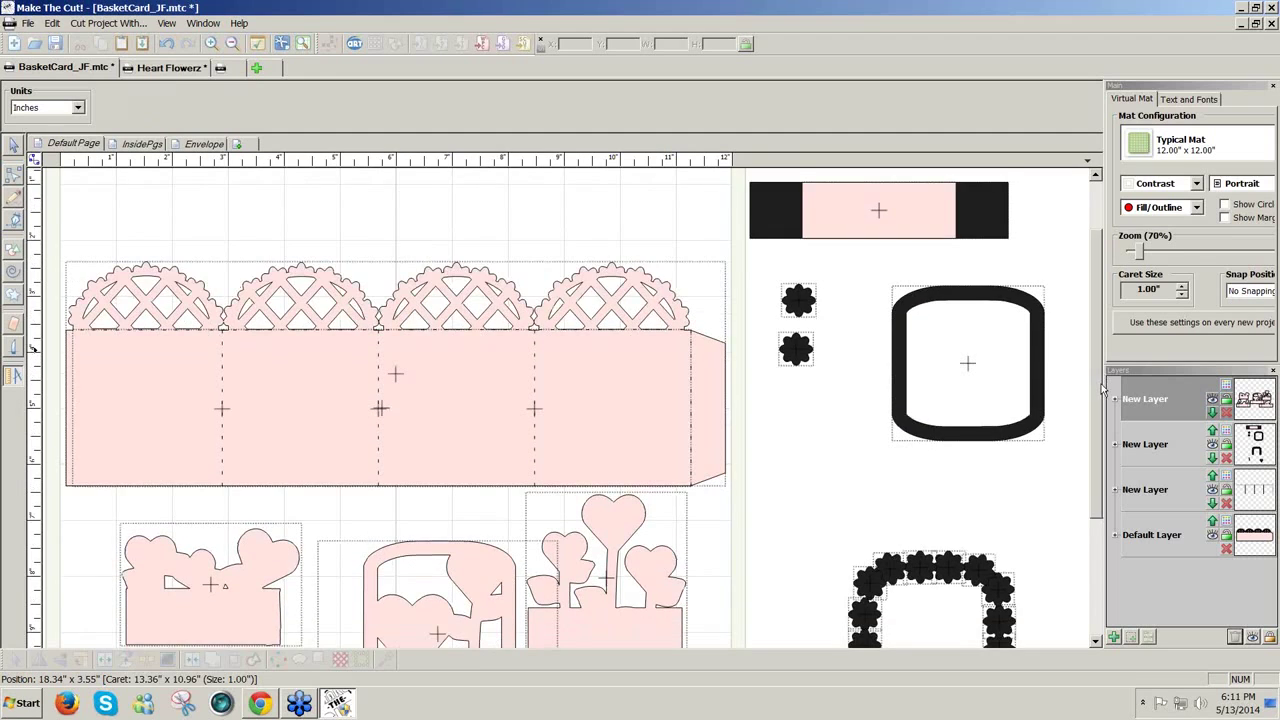
scroll(1094, 437, "down", 8)
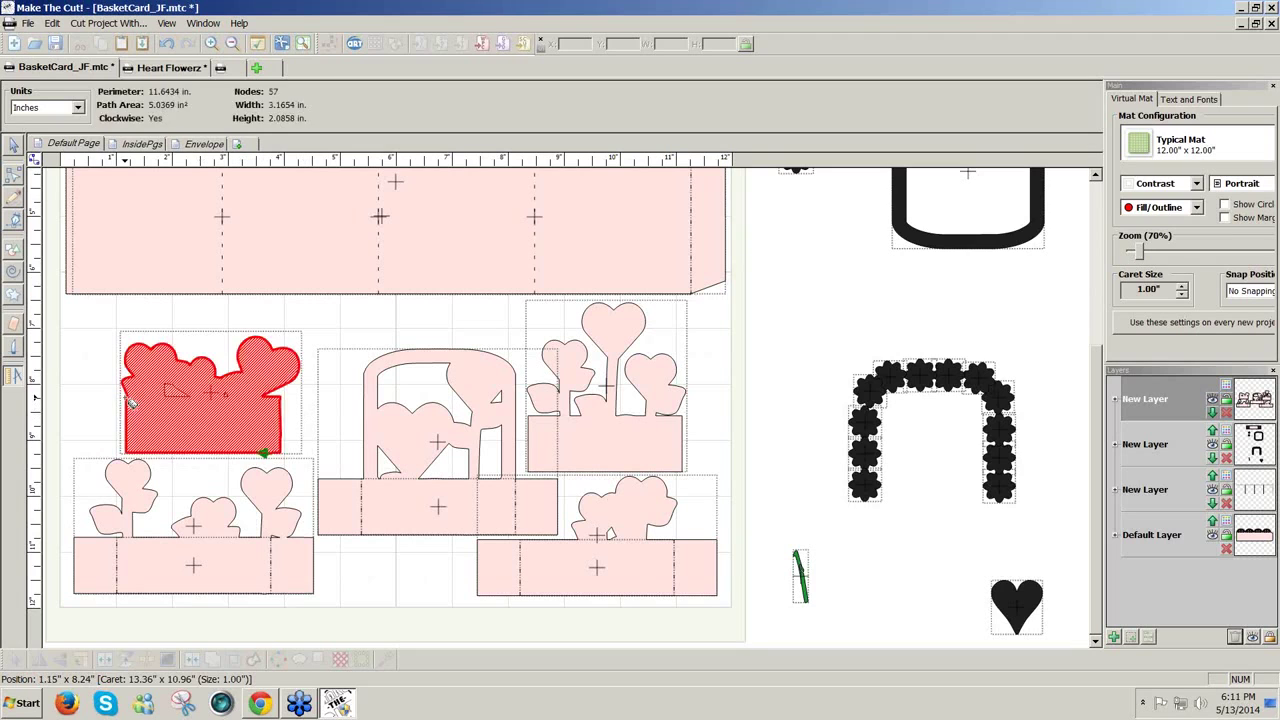
left_click(15, 147)
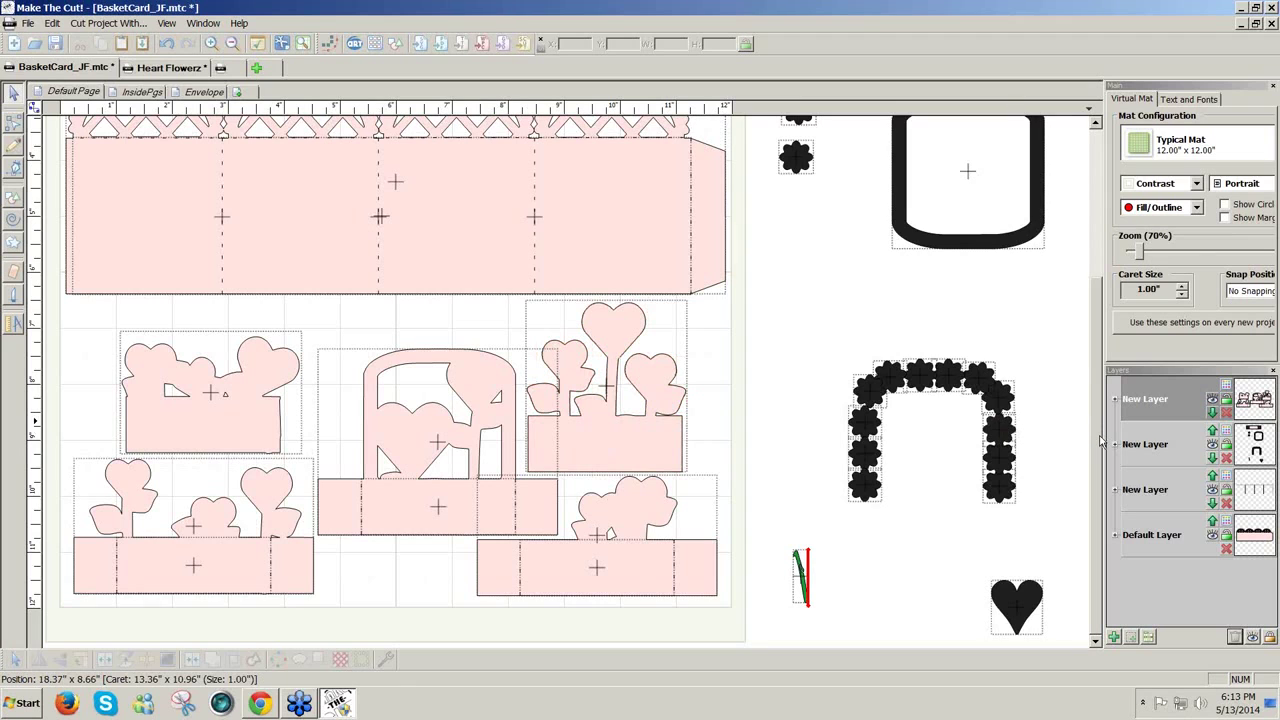
Move the three-flower heart piece close under the basket strip's tab end, at about X 8.75, Y 6.47
scroll(1080, 440, "up", 3)
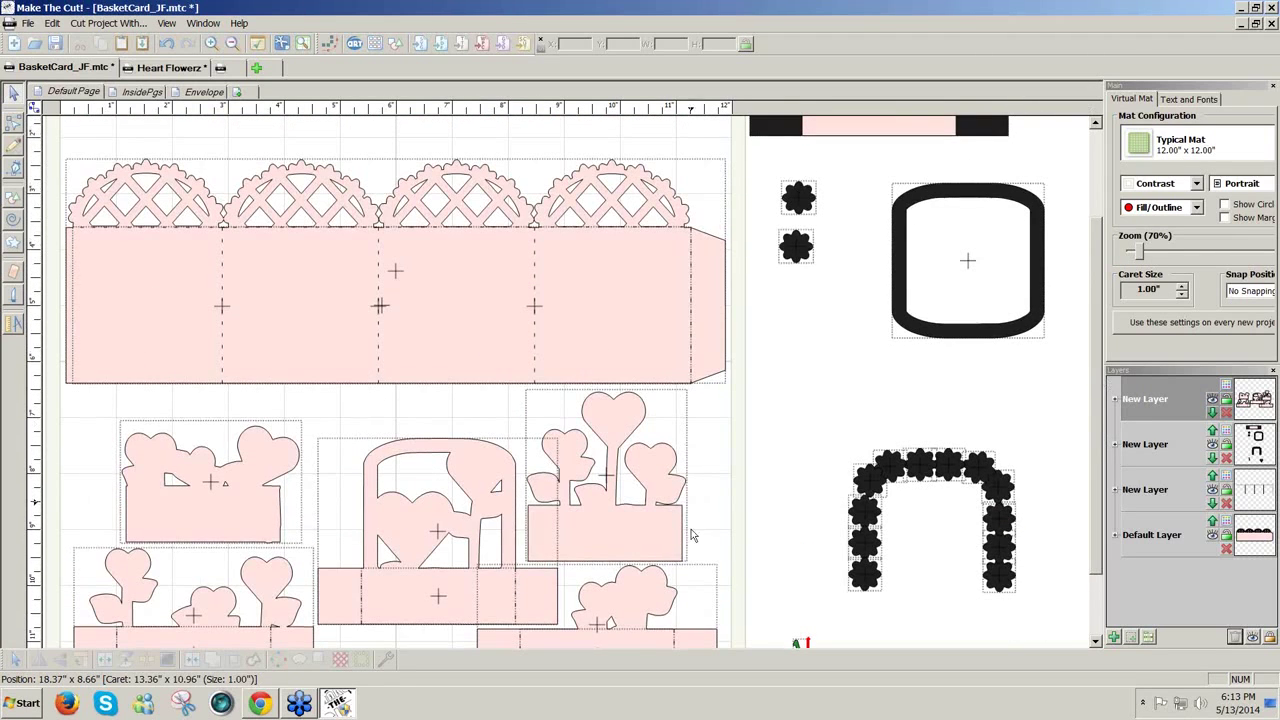
left_click_drag(620, 475, 600, 543)
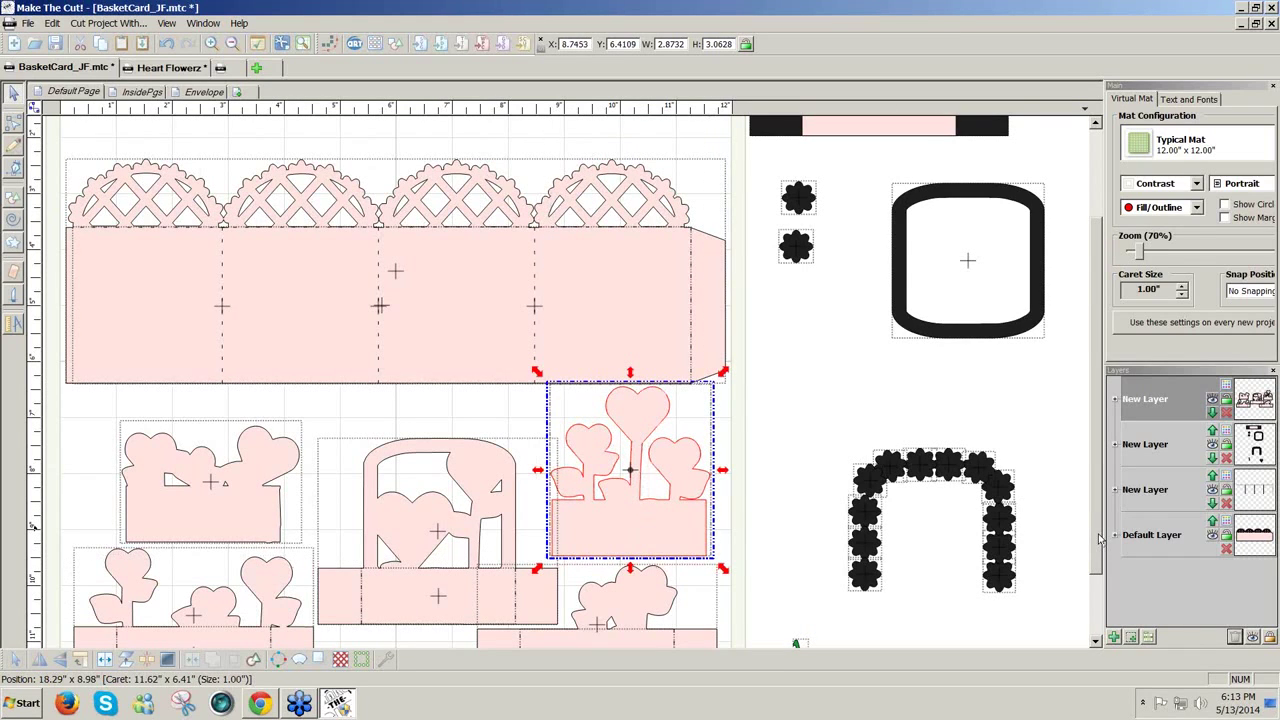
scroll(1100, 540, "down", 3)
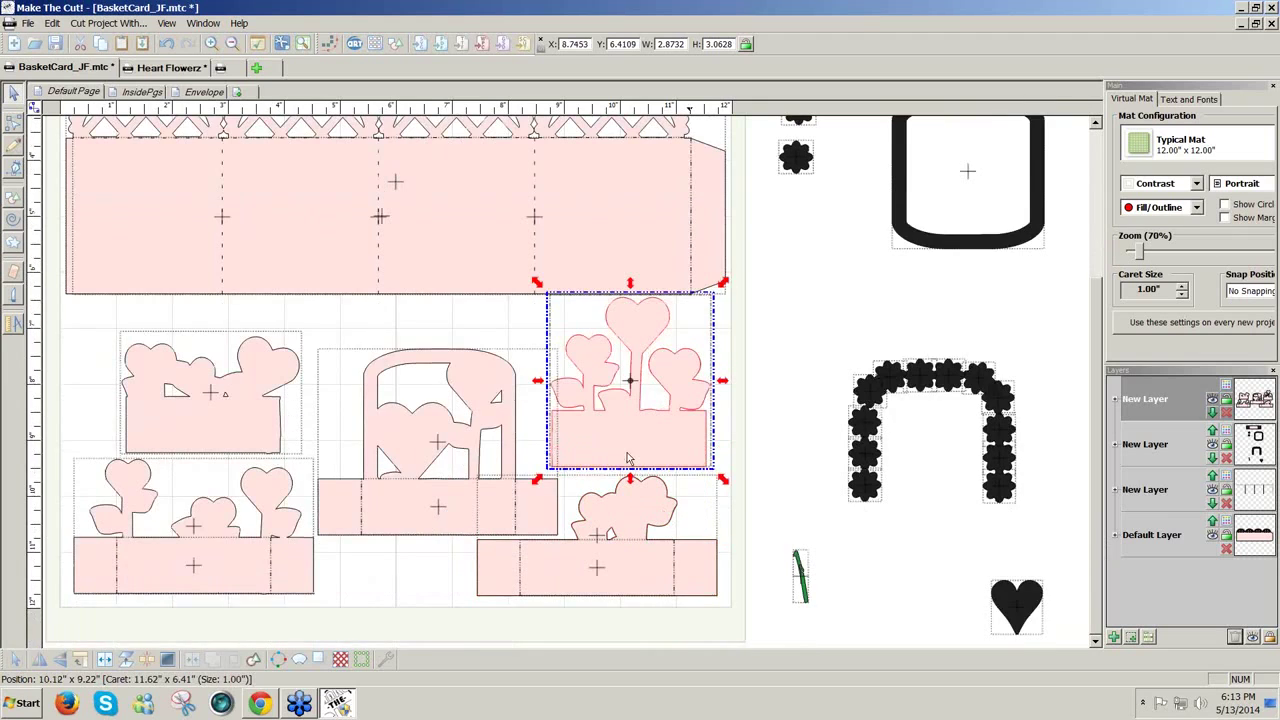
left_click_drag(628, 460, 628, 465)
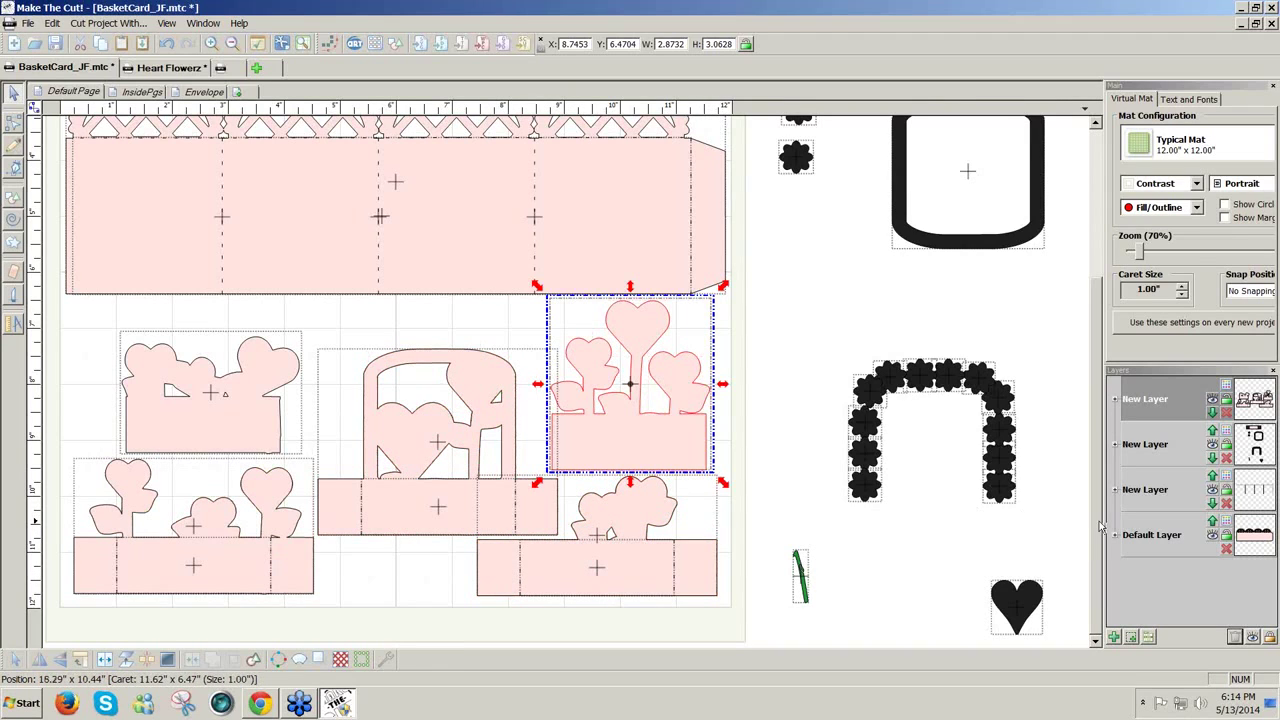
Add a page named New Page to the project and place the caret at about 0.38, 2.34 inches on its mat
scroll(1098, 540, "up", 5)
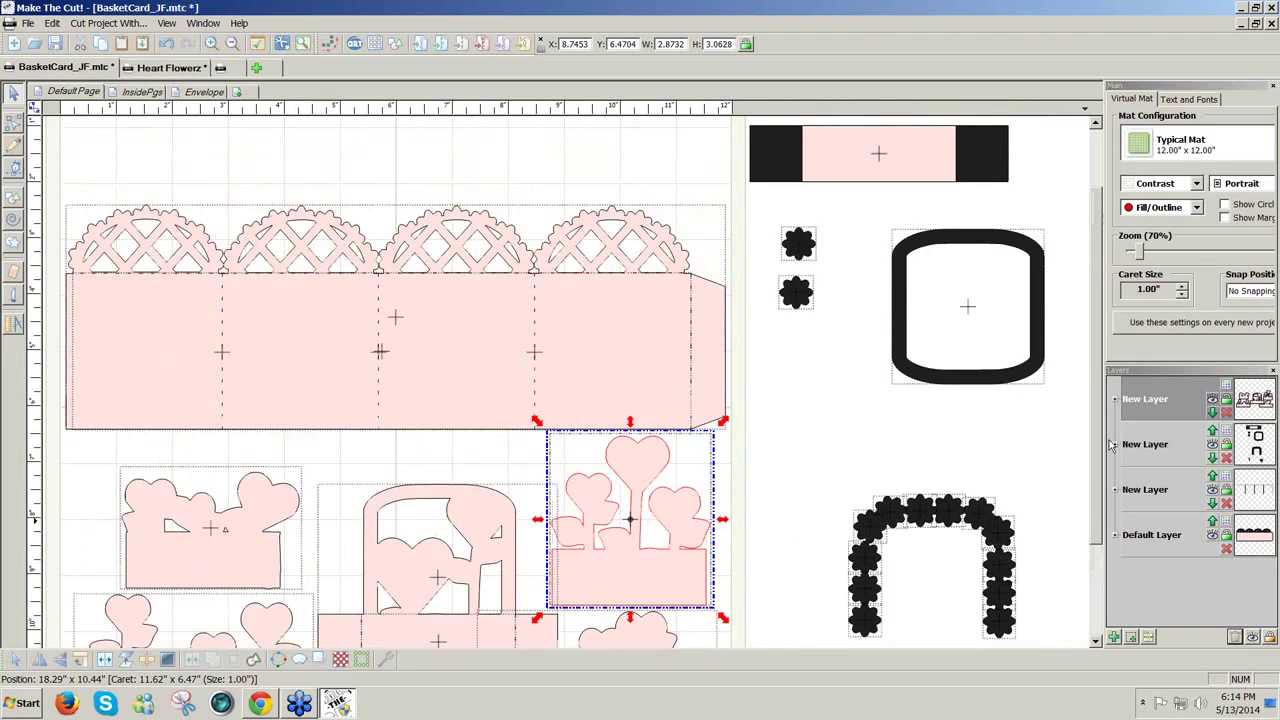
scroll(1108, 490, "down", 5)
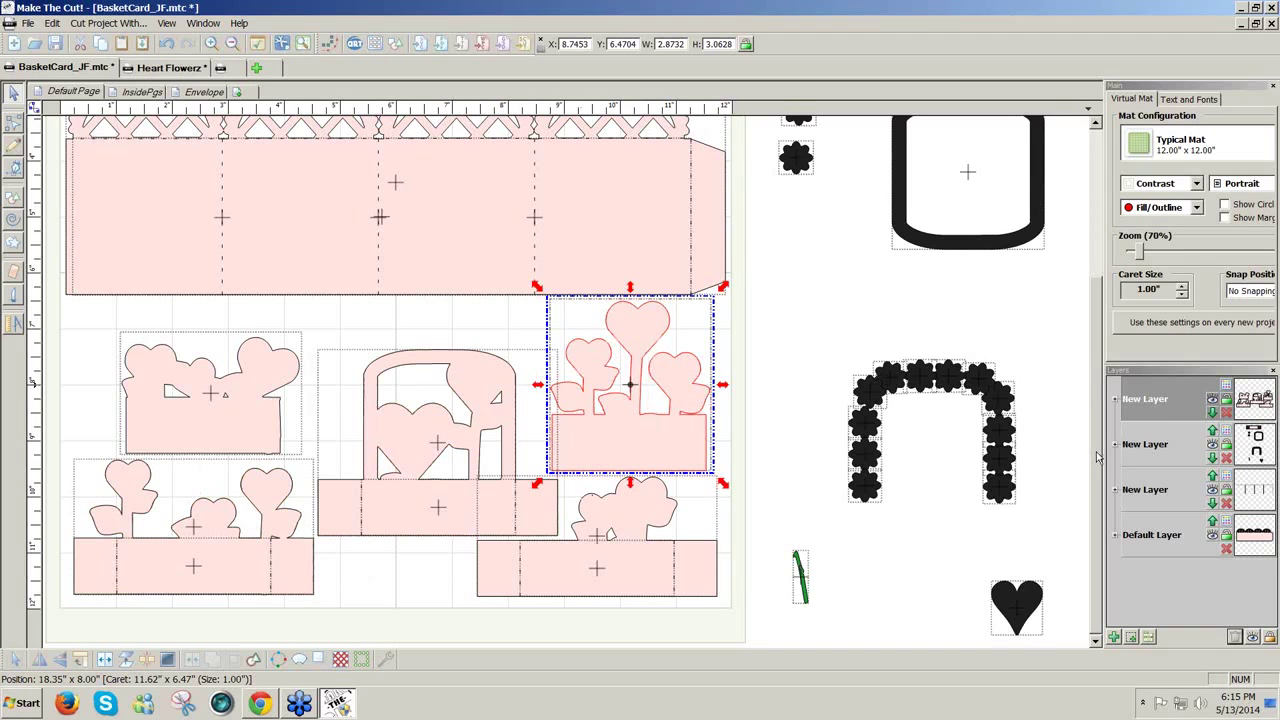
left_click_drag(1097, 457, 1108, 333)
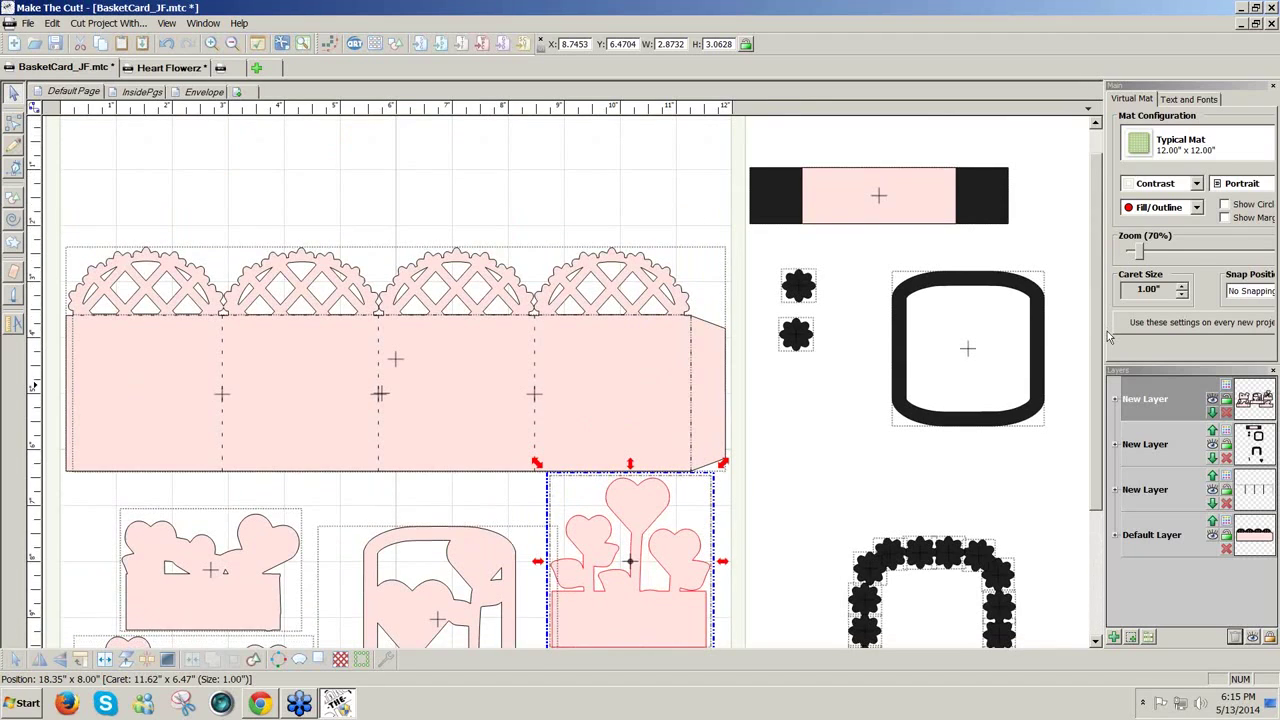
left_click(238, 92)
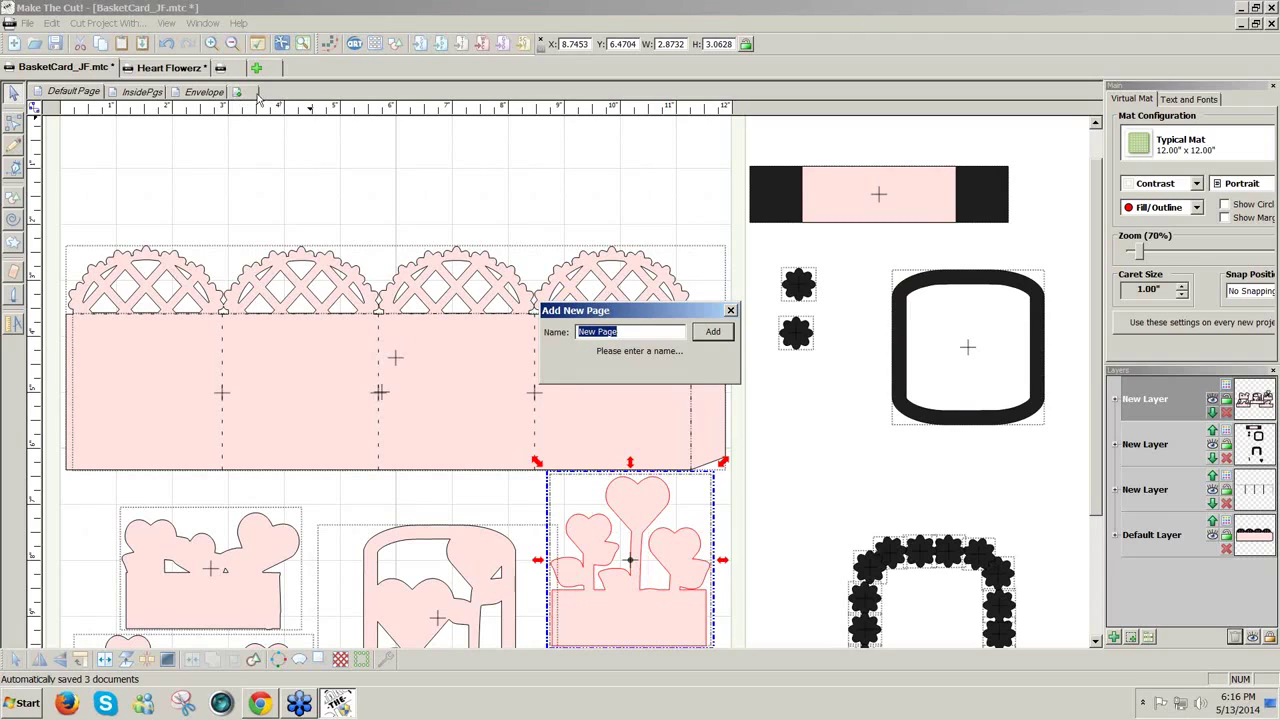
left_click(713, 332)
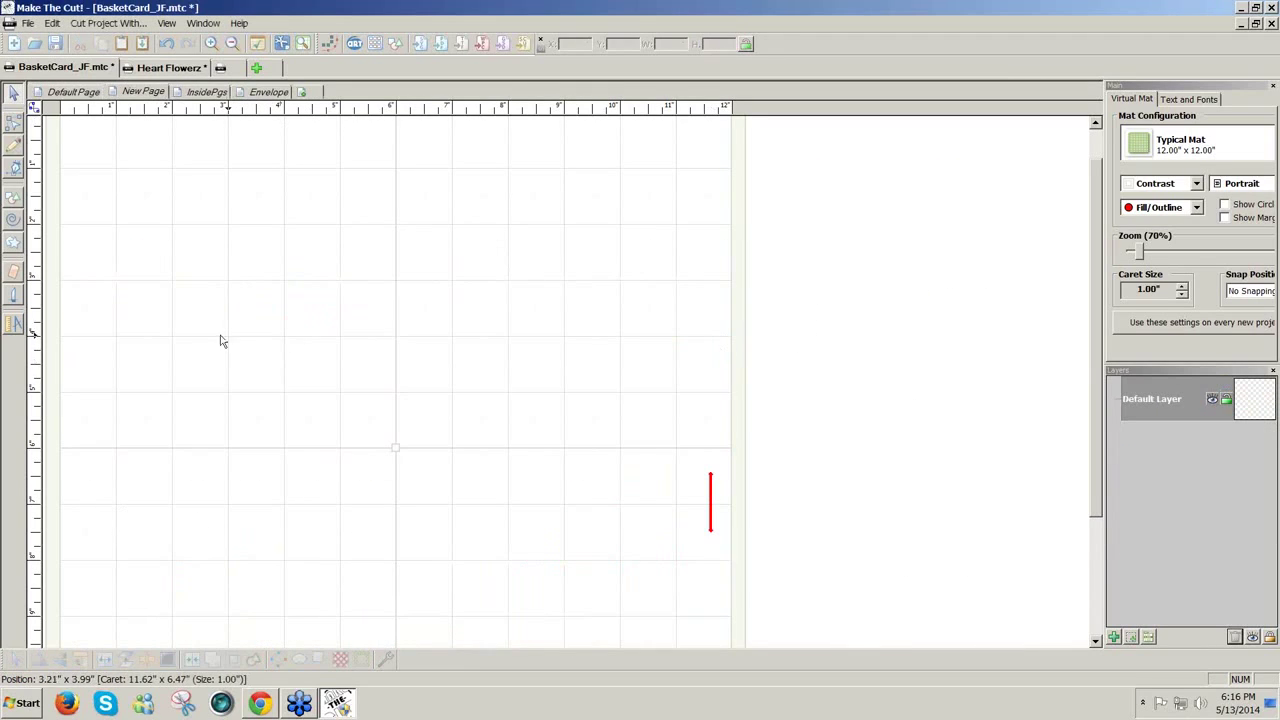
left_click(82, 243)
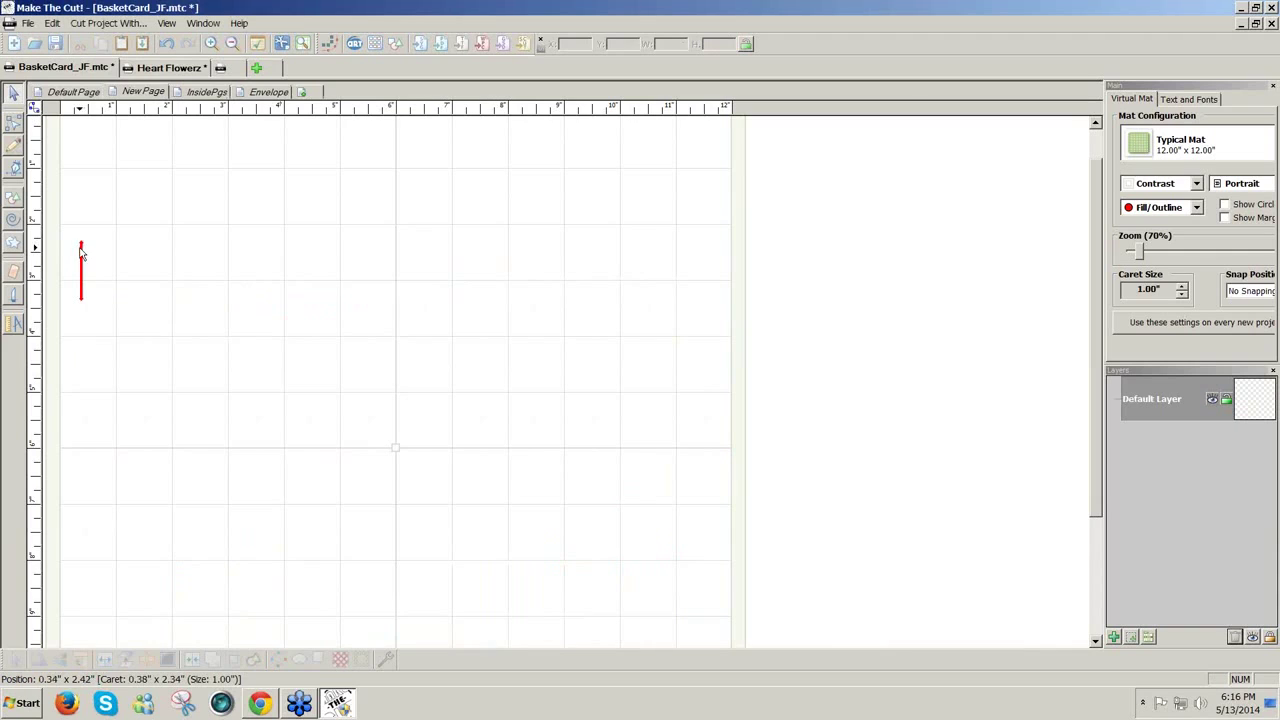
left_click_drag(1094, 362, 1096, 310)
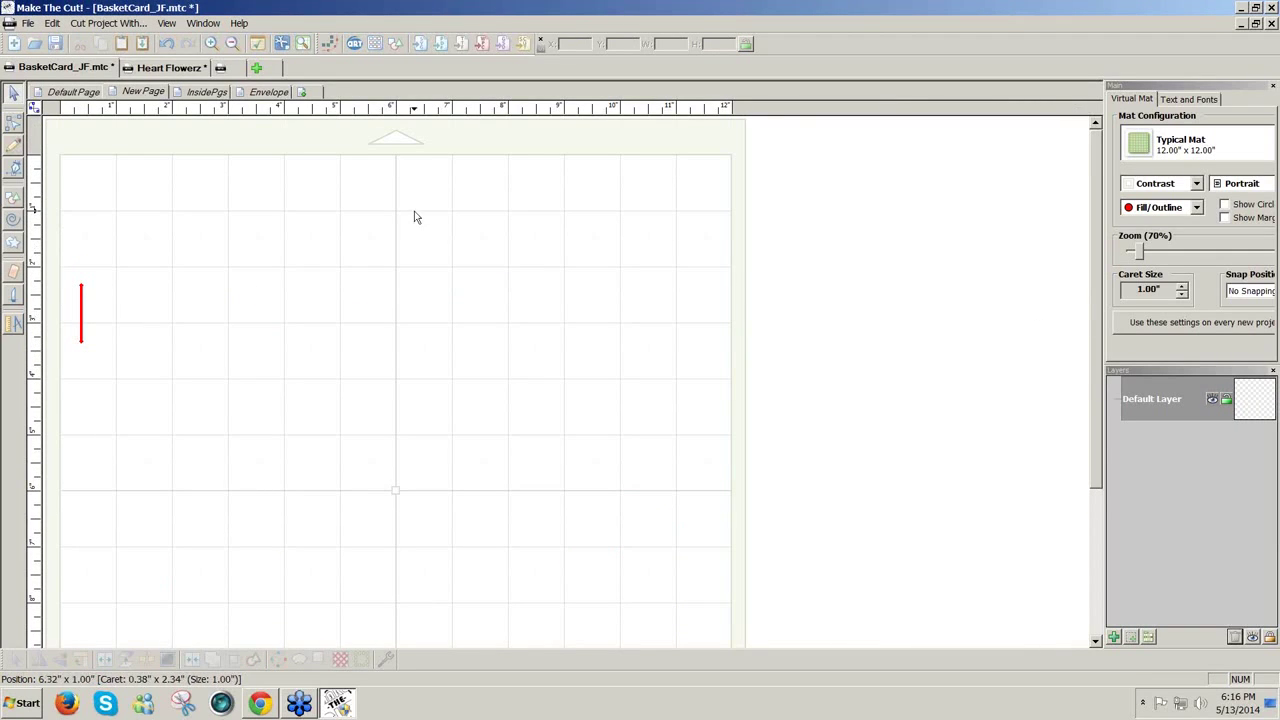
Check the basket strip on the default page and return to the blank new page
left_click(89, 94)
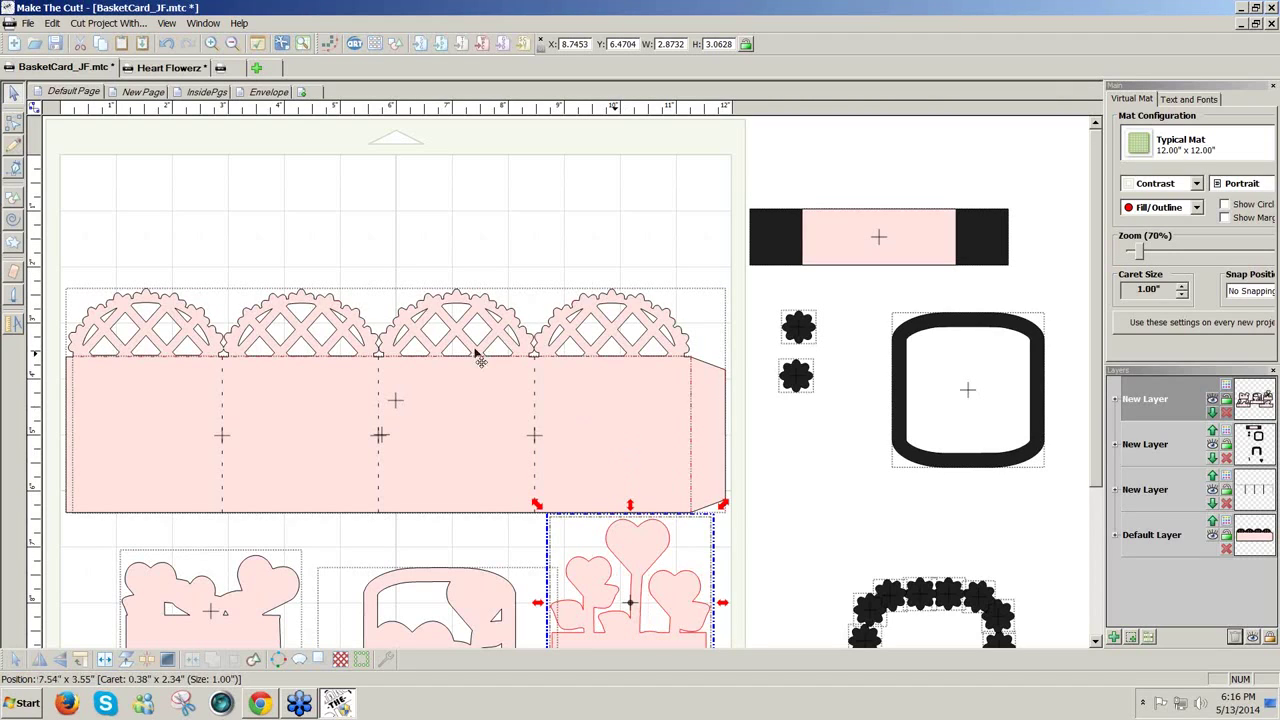
left_click(304, 93)
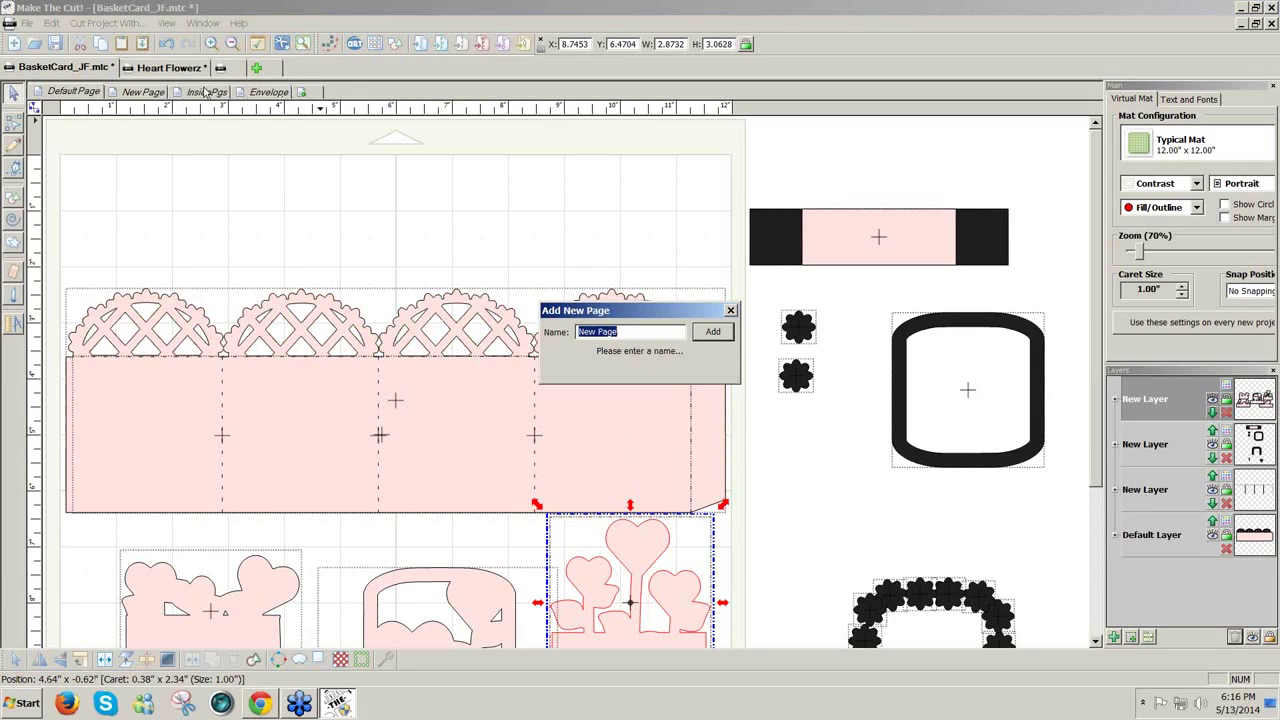
left_click(730, 310)
left_click(141, 92)
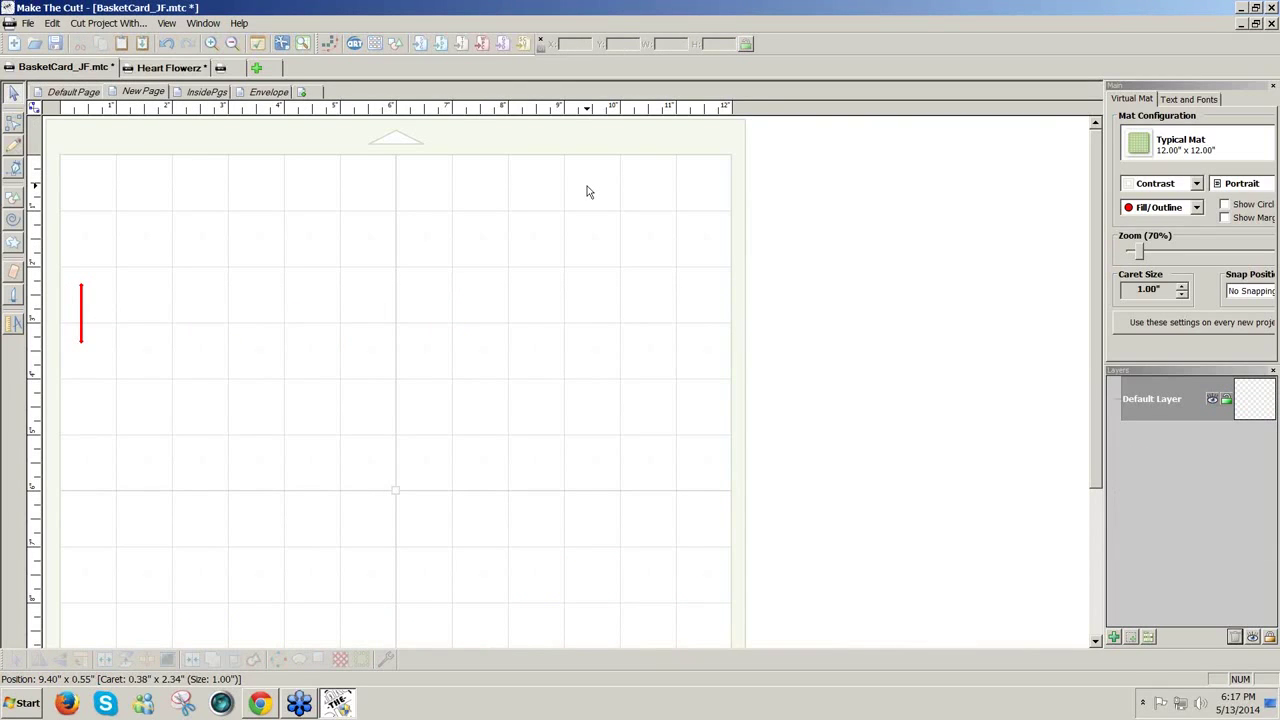
Insert the Square polygon from the basic shapes at the caret and close the shape library
left_click(395, 47)
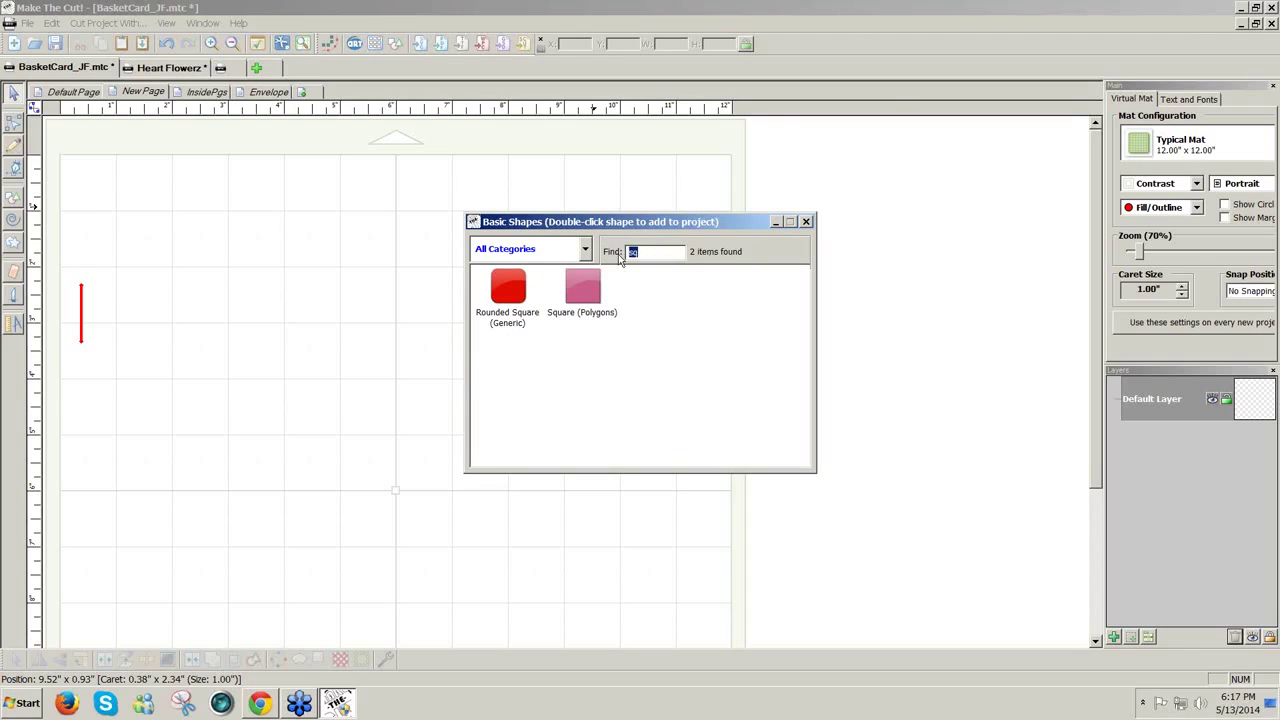
double_click(577, 291)
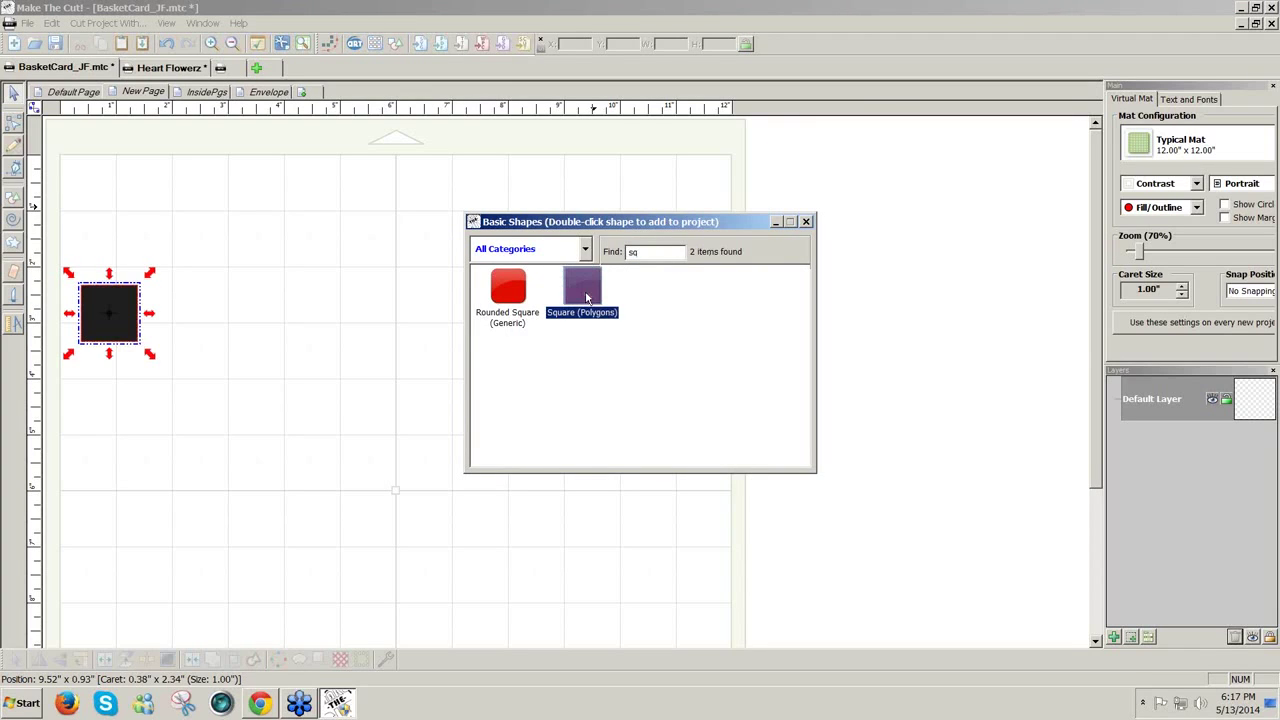
left_click(806, 222)
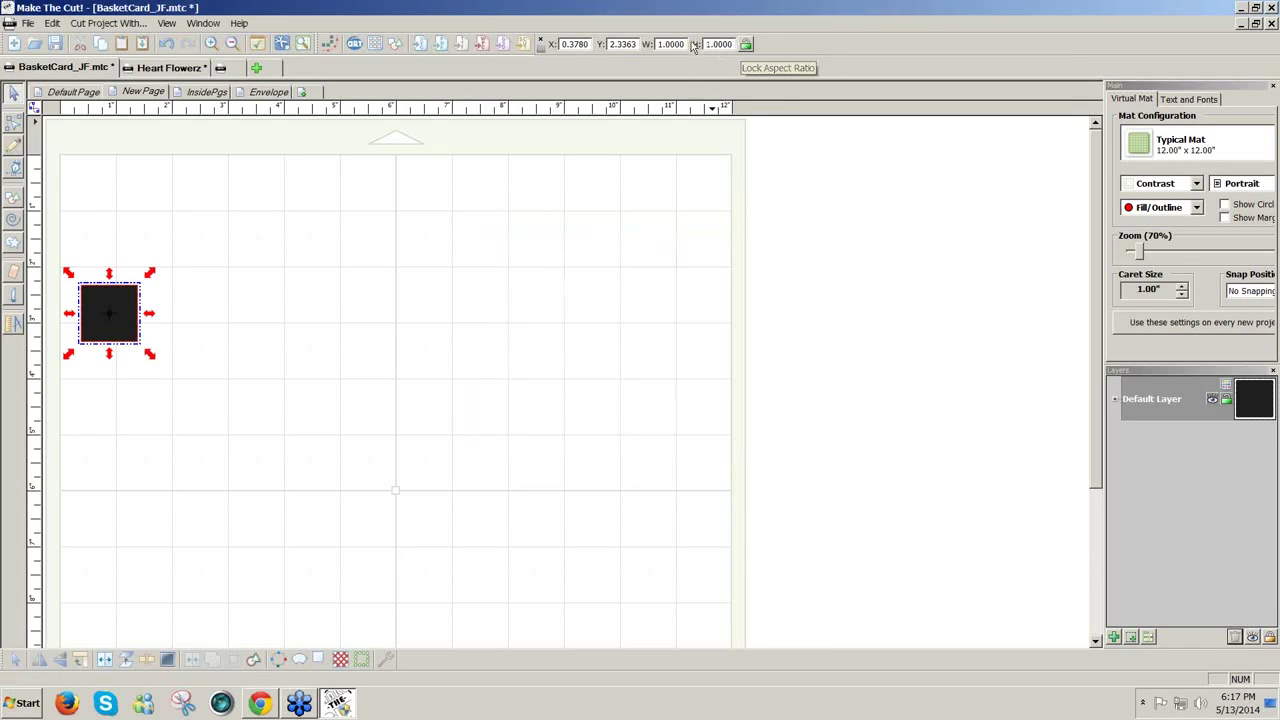
Resize the square to 22 inches wide and 2.1 inches high
left_click_drag(687, 44, 643, 46)
type("2")
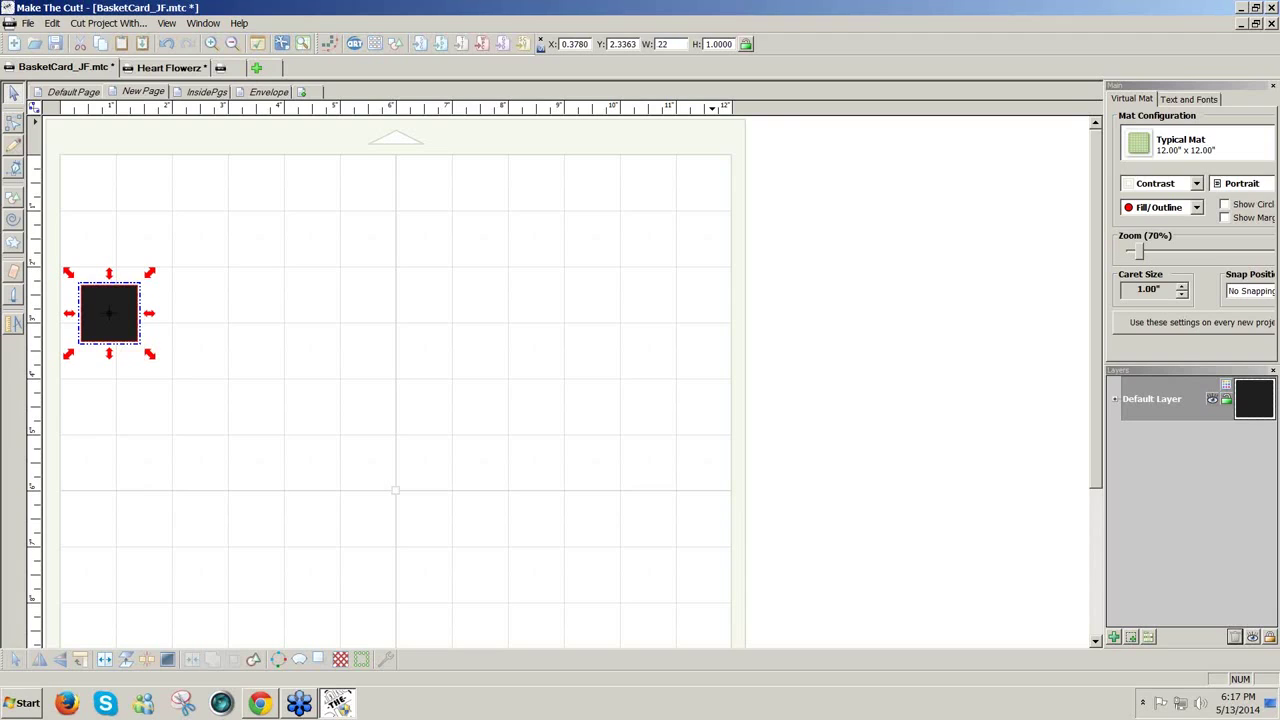
type("2")
key("Tab")
type("2")
key("Return")
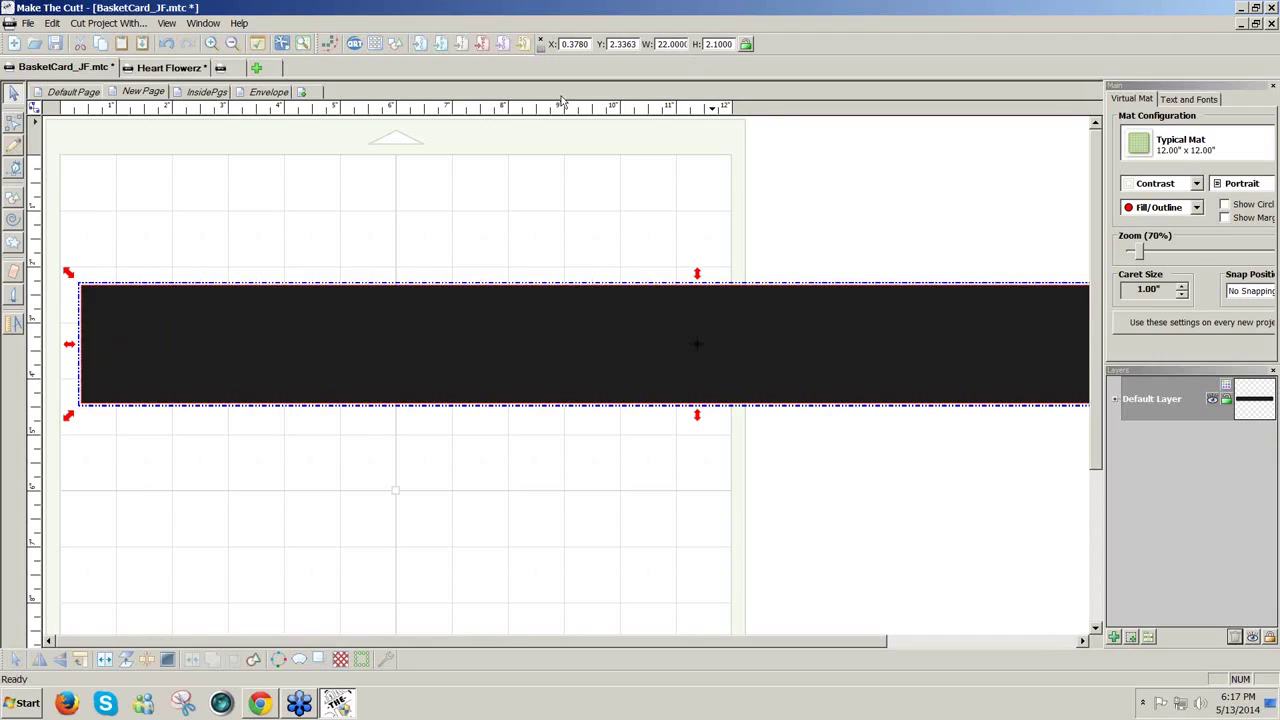
Set the rectangle's width to 11 inches, place it against the mat's edge, and compare it with the default page's basket strip
mouse_move(660, 343)
left_mouse_down()
mouse_move(630, 335)
mouse_move(648, 337)
left_mouse_up()
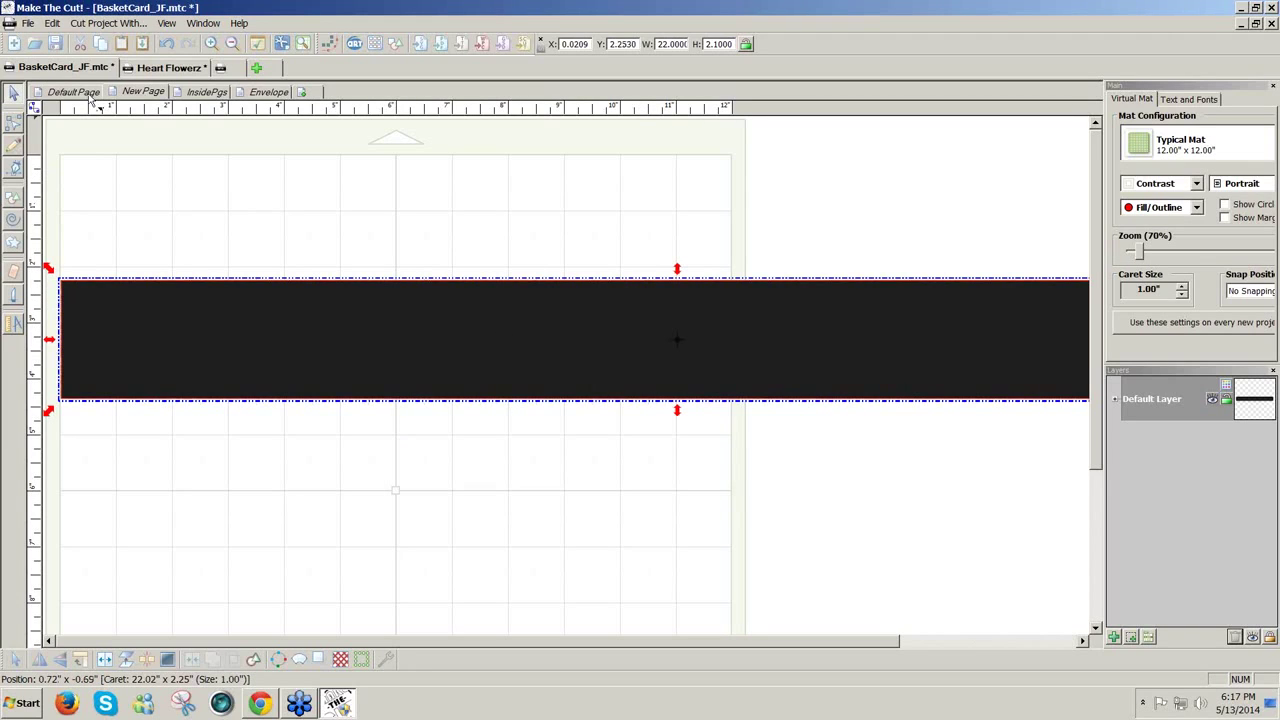
double_click(660, 44)
type("11")
key("Return")
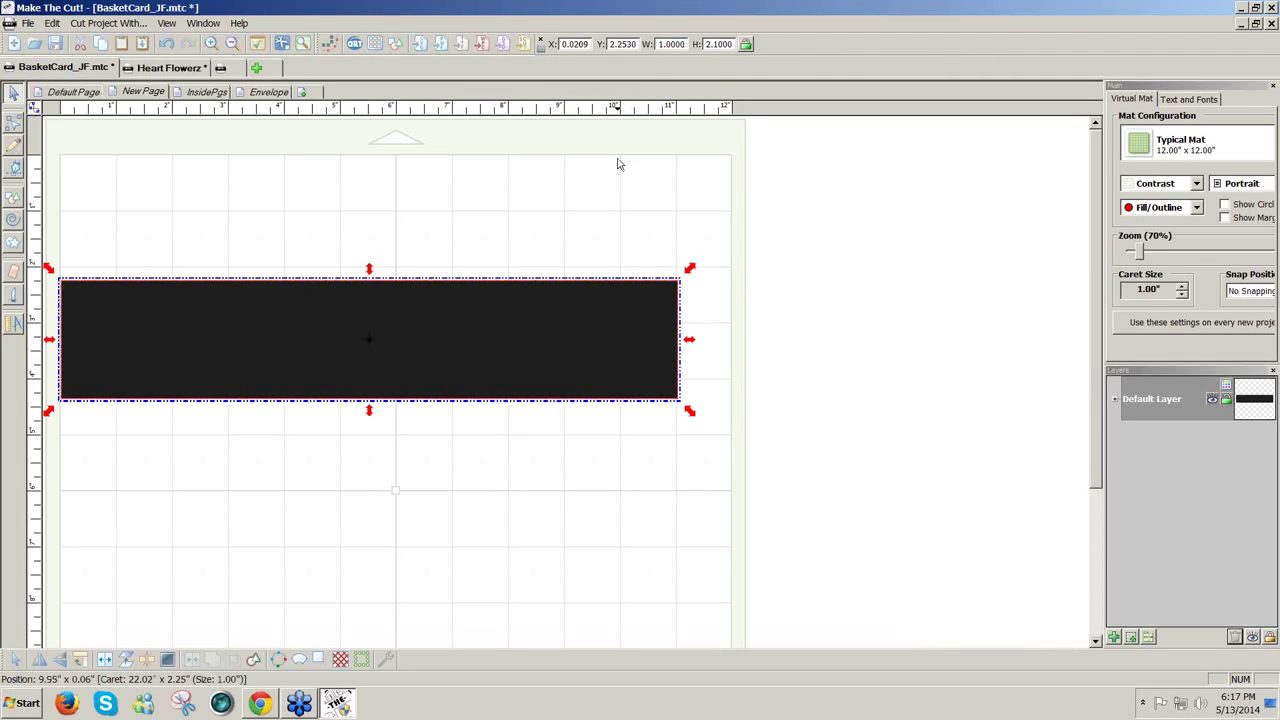
left_click_drag(510, 370, 511, 354)
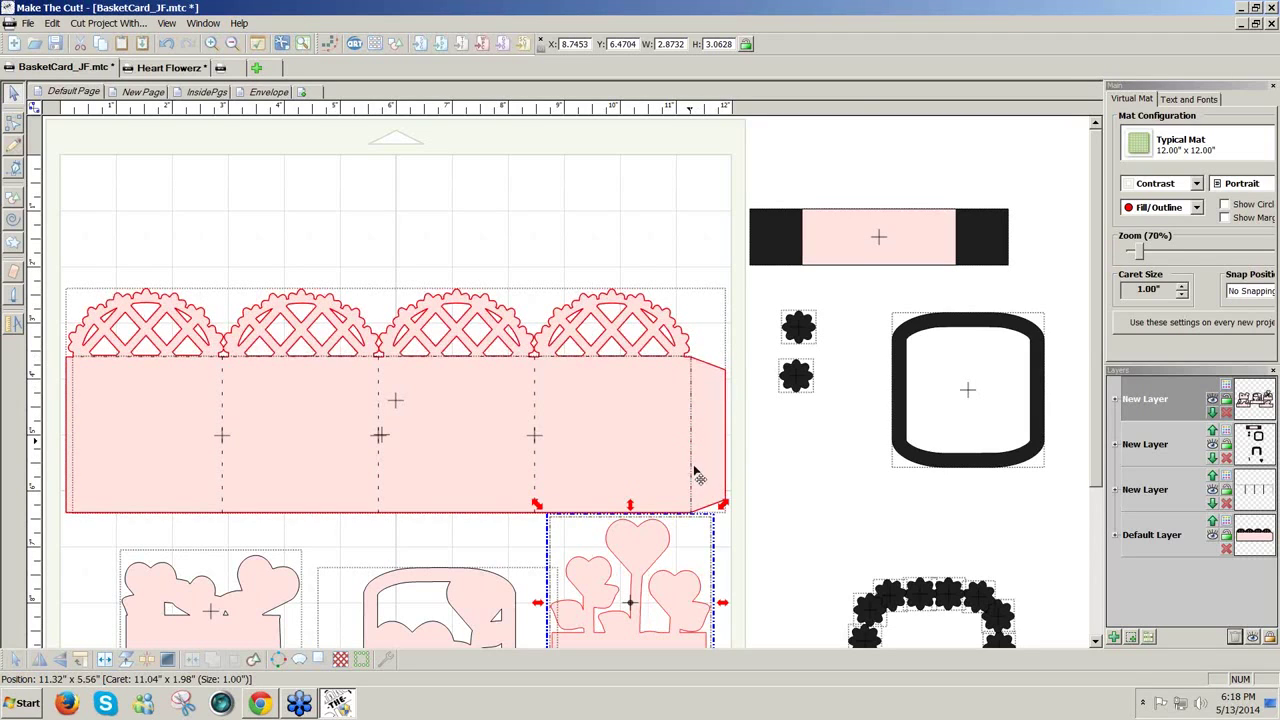
left_click(143, 91)
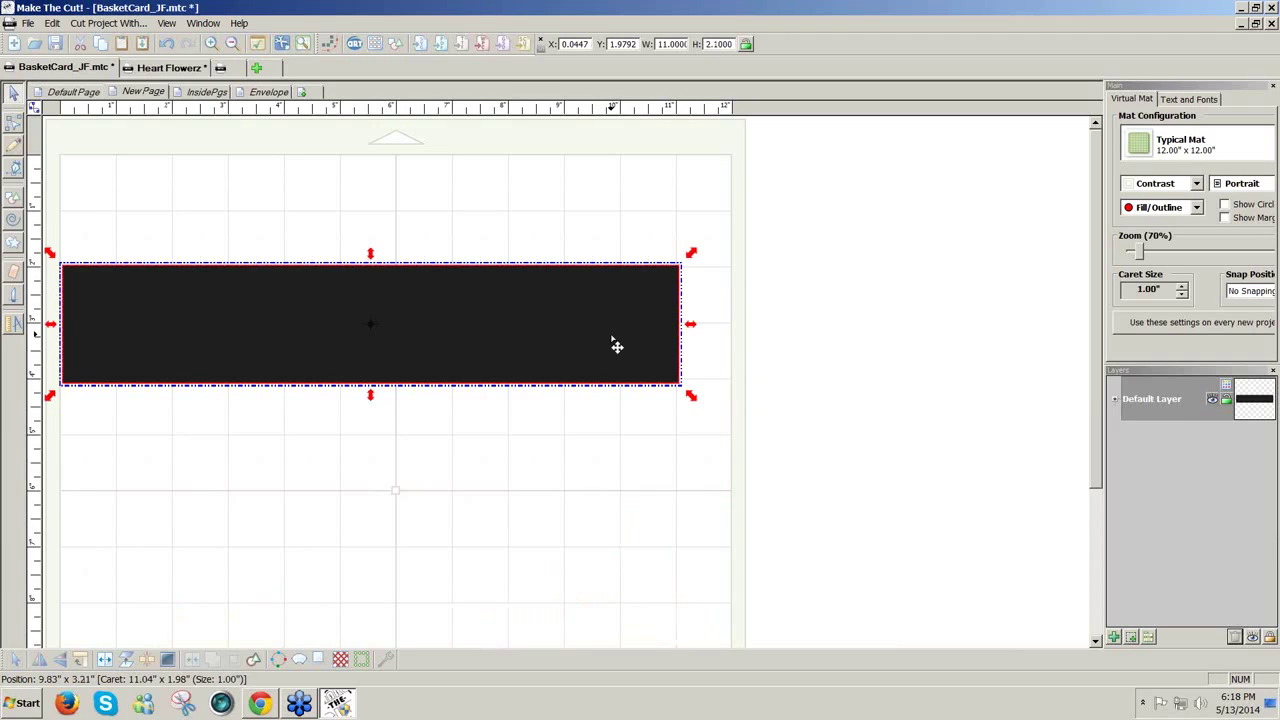
Set the mat color scheme to Green and reposition the rectangle at about X 0.25, Y 2.07 inches
left_click_drag(597, 346, 603, 346)
left_click(1196, 184)
left_click(1150, 200)
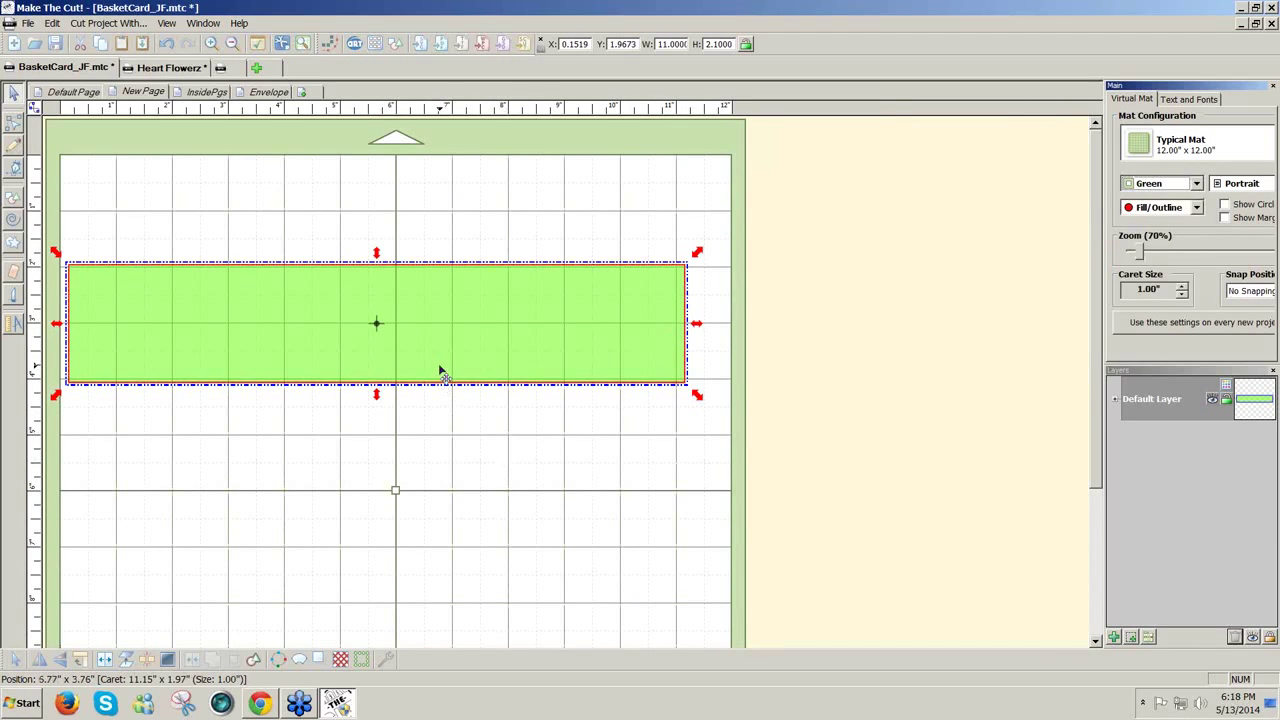
left_click_drag(440, 370, 464, 371)
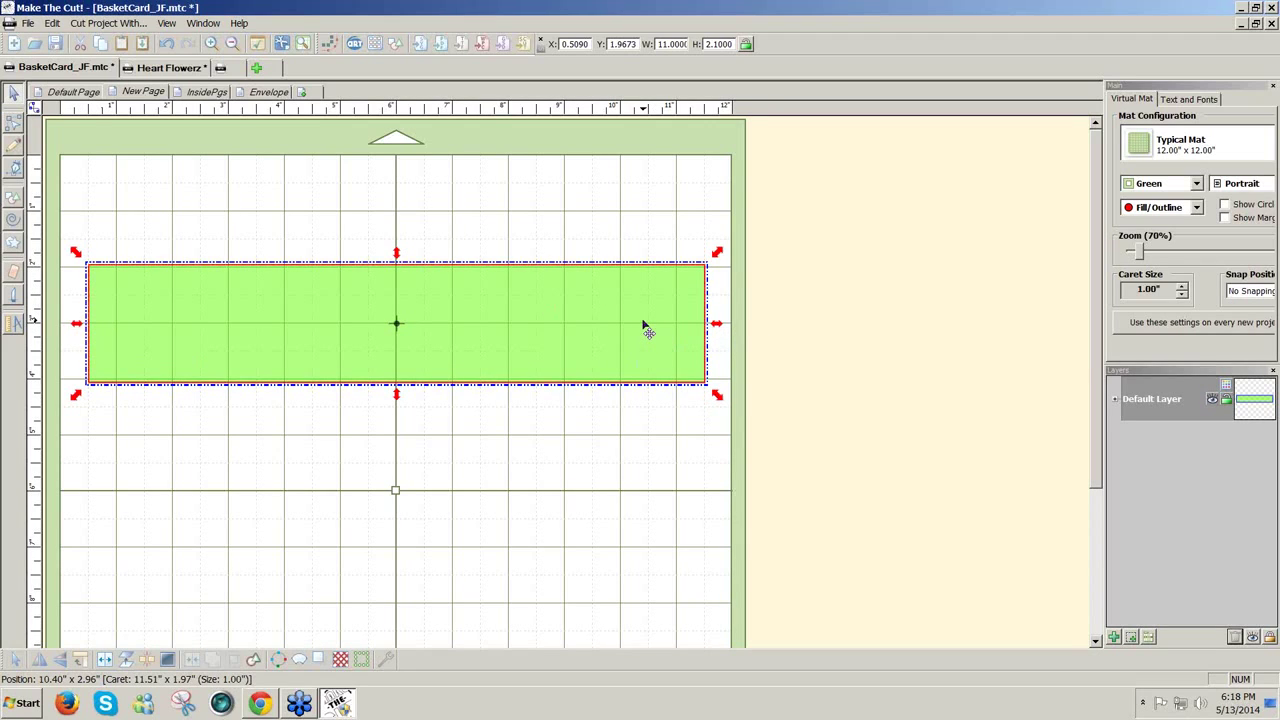
left_click_drag(623, 331, 566, 352)
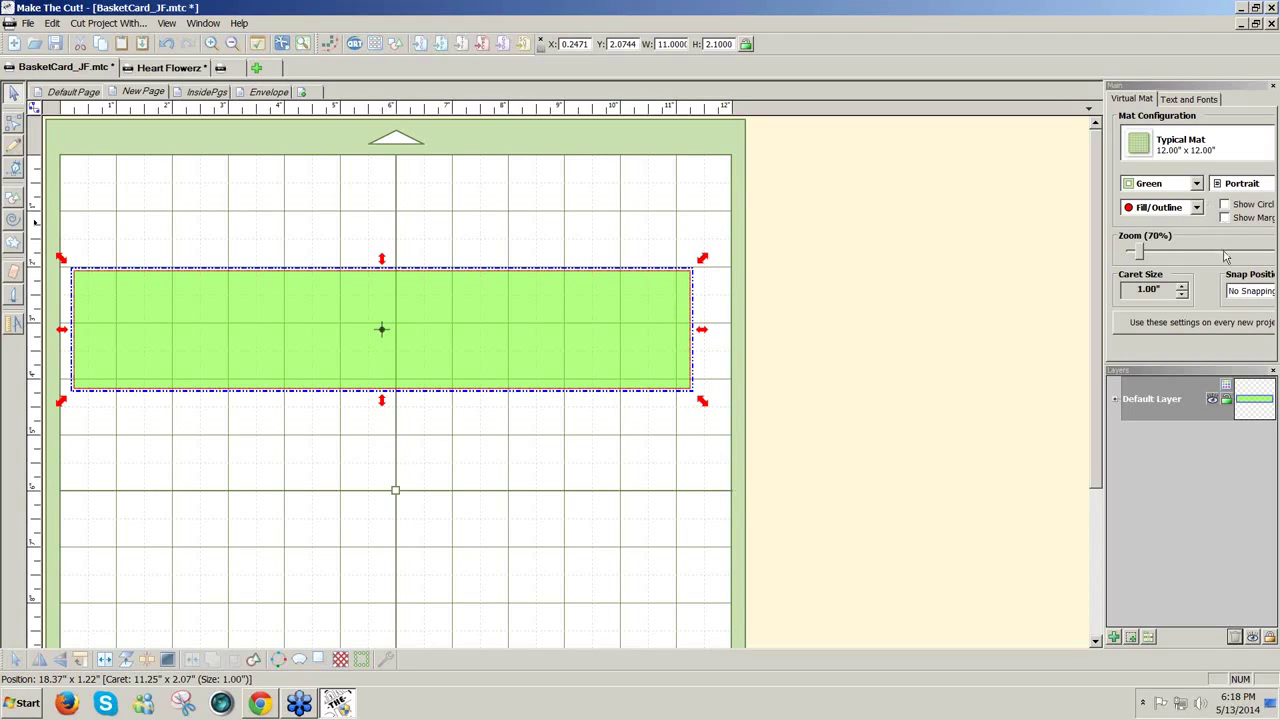
Set the snap position to 1/16 inch and snap the rectangle to X 0, Y 2 inches on the mat
left_click(1252, 291)
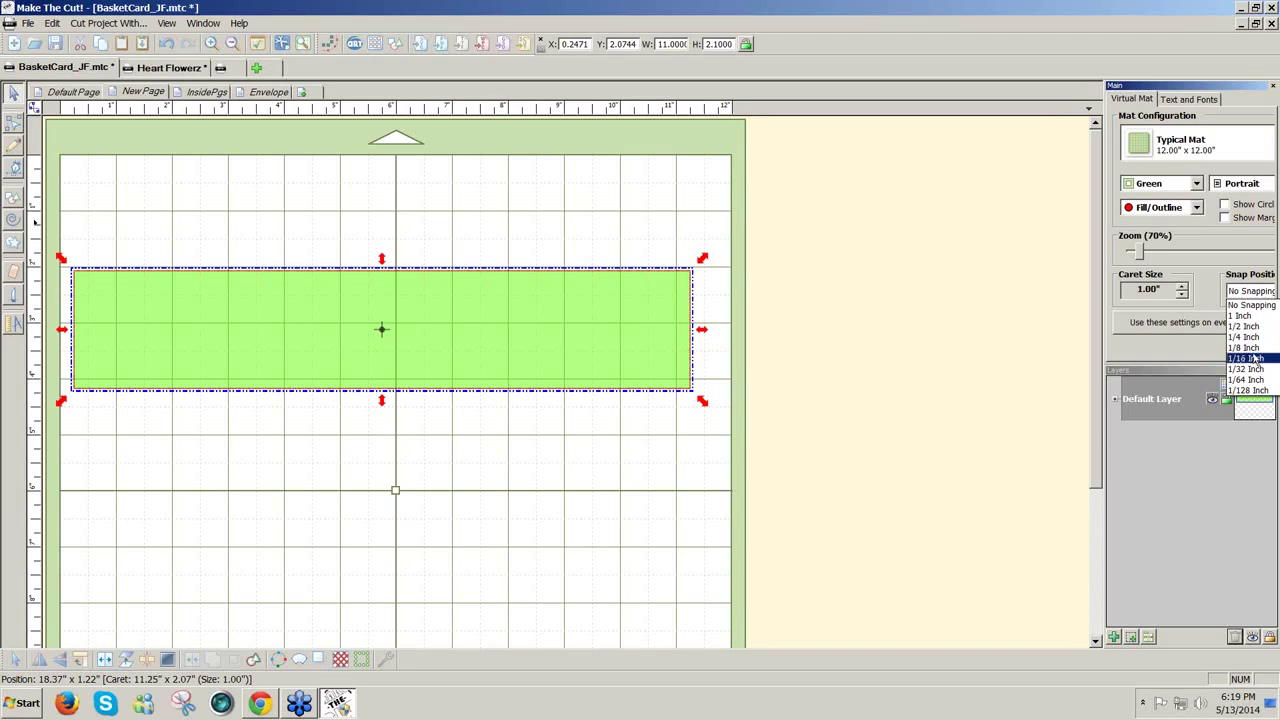
left_click(1255, 362)
left_click_drag(416, 331, 400, 329)
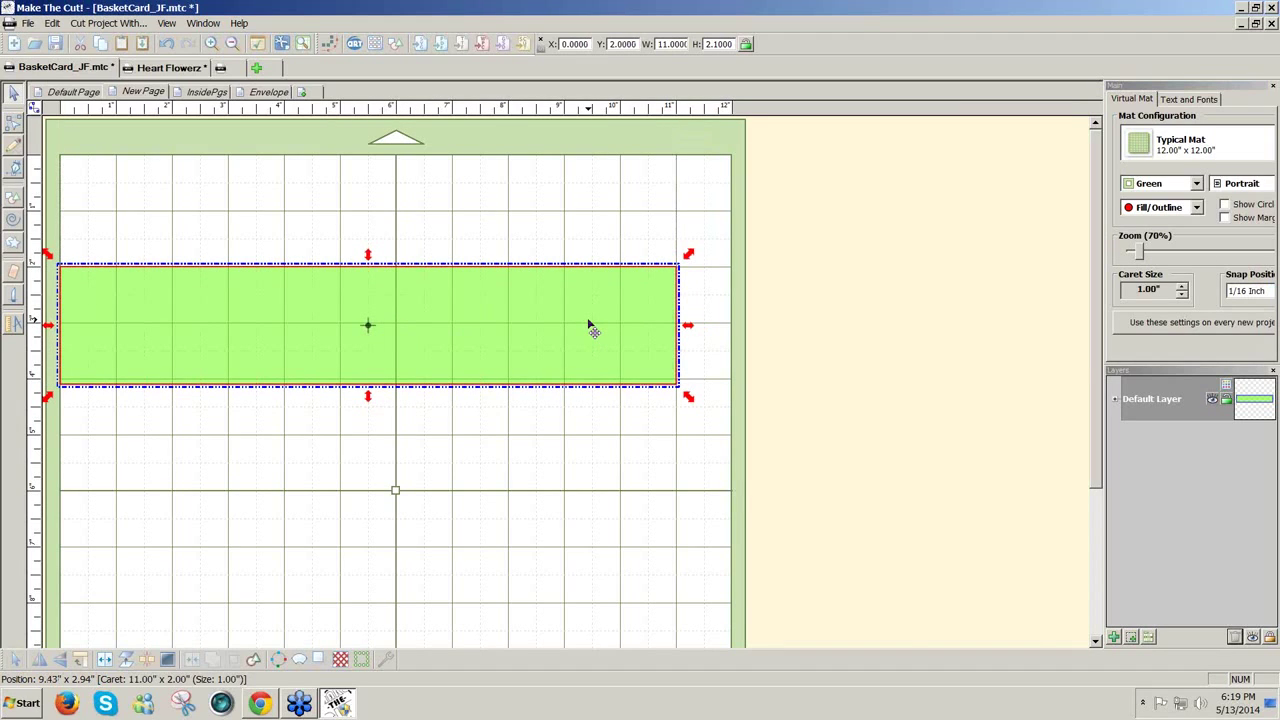
Draw a tapered glue tab about 0.5 inch wide and 2.07 inches high along the rectangle's right edge with straight path segments
left_click(15, 170)
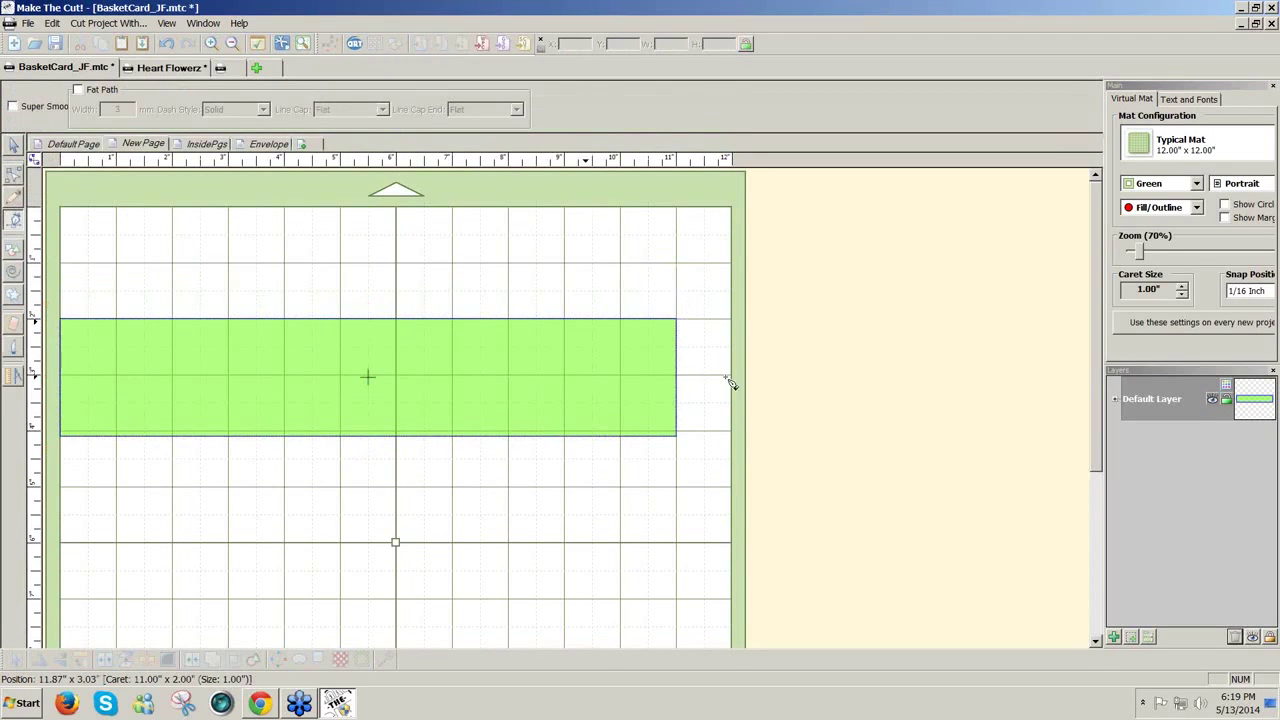
left_click(678, 320)
left_click(704, 333)
left_click(705, 419)
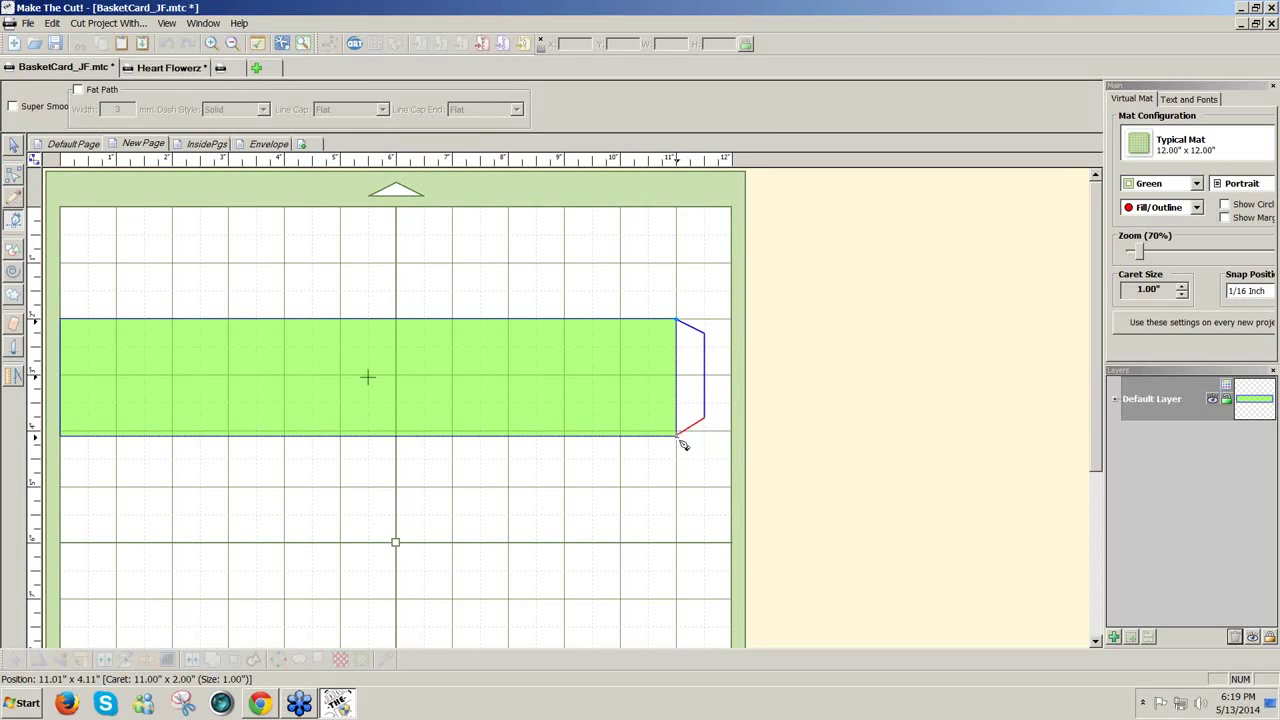
left_click(678, 436)
left_click(678, 320)
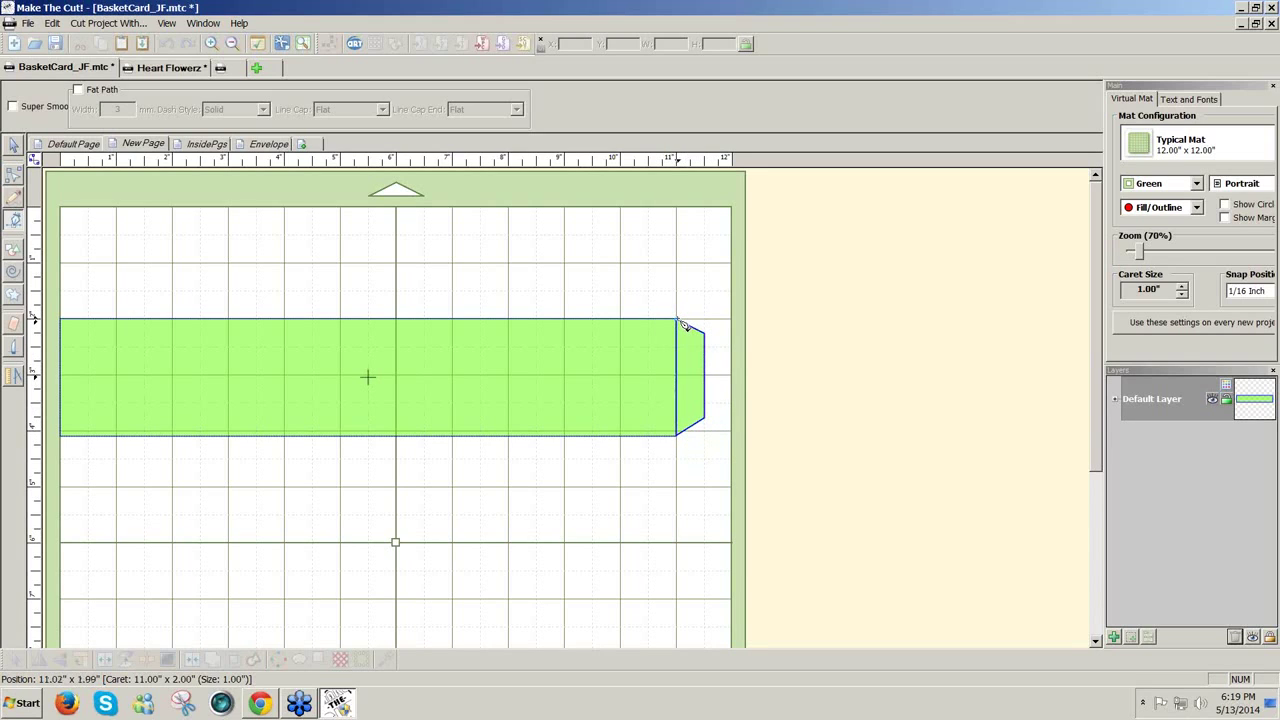
left_click(683, 324)
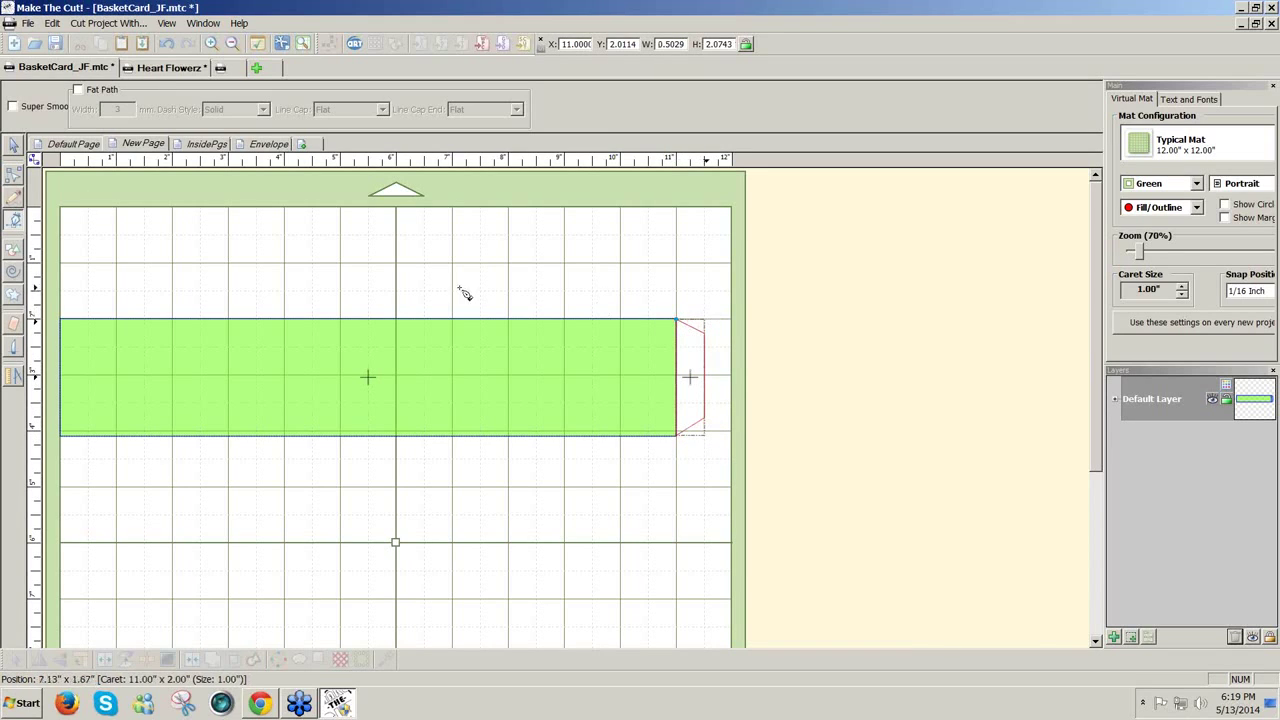
Join the glue tab's open end nodes at the rectangle's upper-right corner to make it a closed shape
left_click(12, 147)
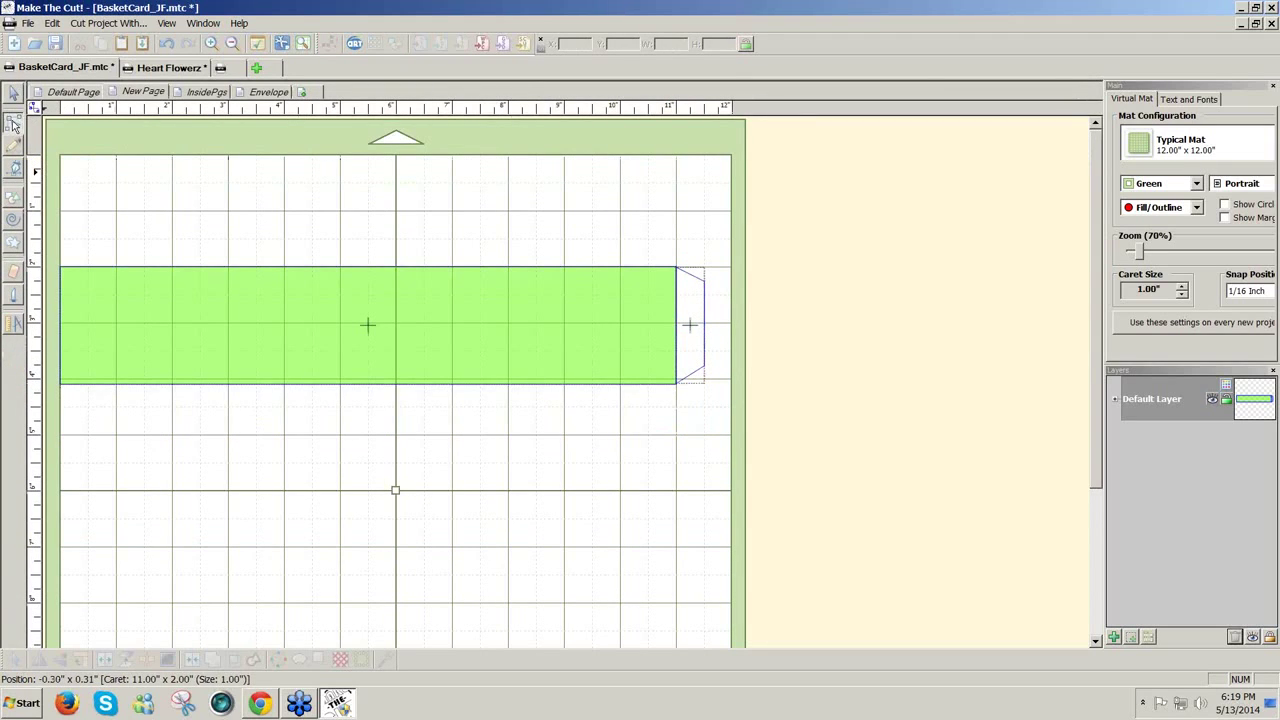
left_click(679, 270)
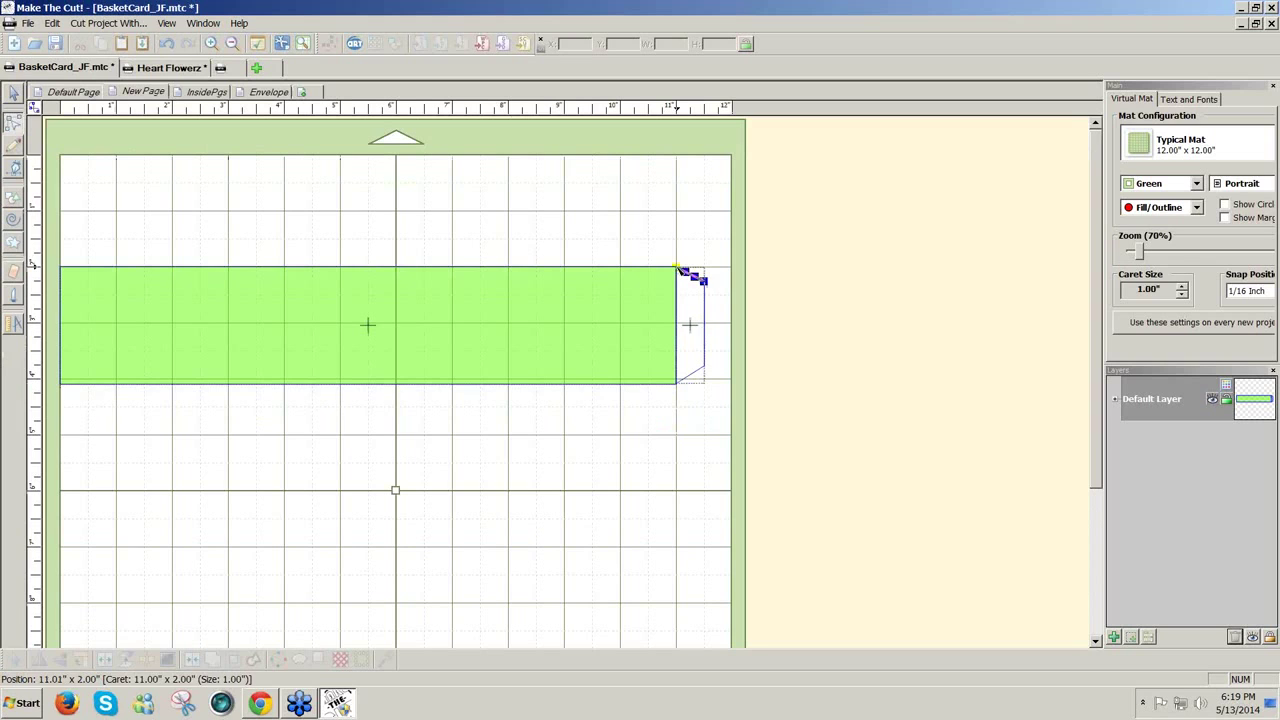
right_click(679, 270)
left_click(727, 297)
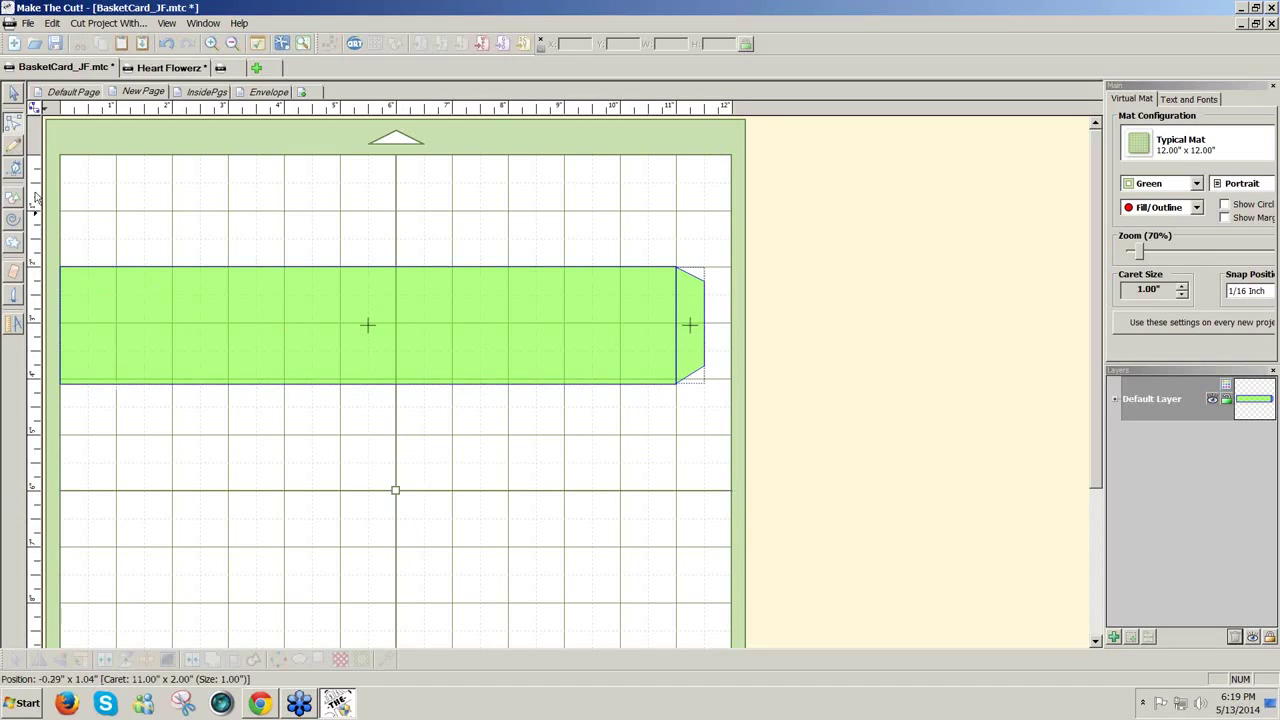
left_click(14, 120)
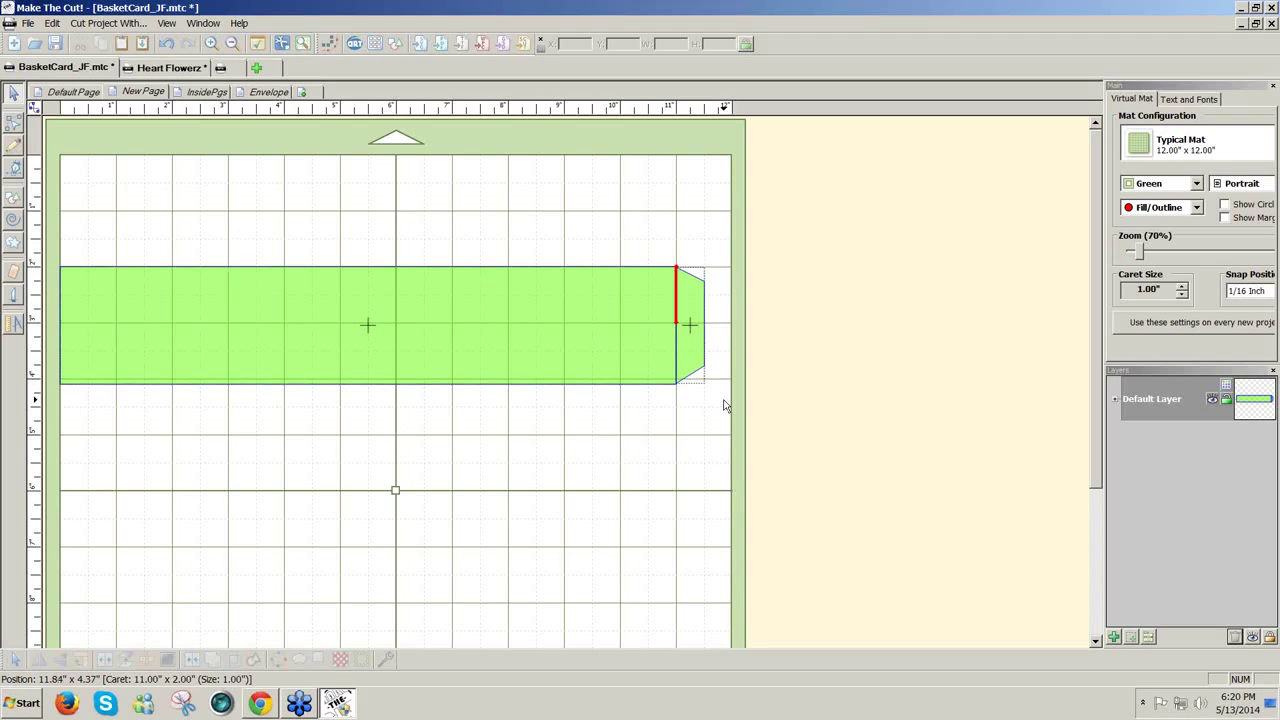
Check the basket on the default page, then search the basic shapes for "cir" and insert a Half Circle on the new page
left_click(74, 92)
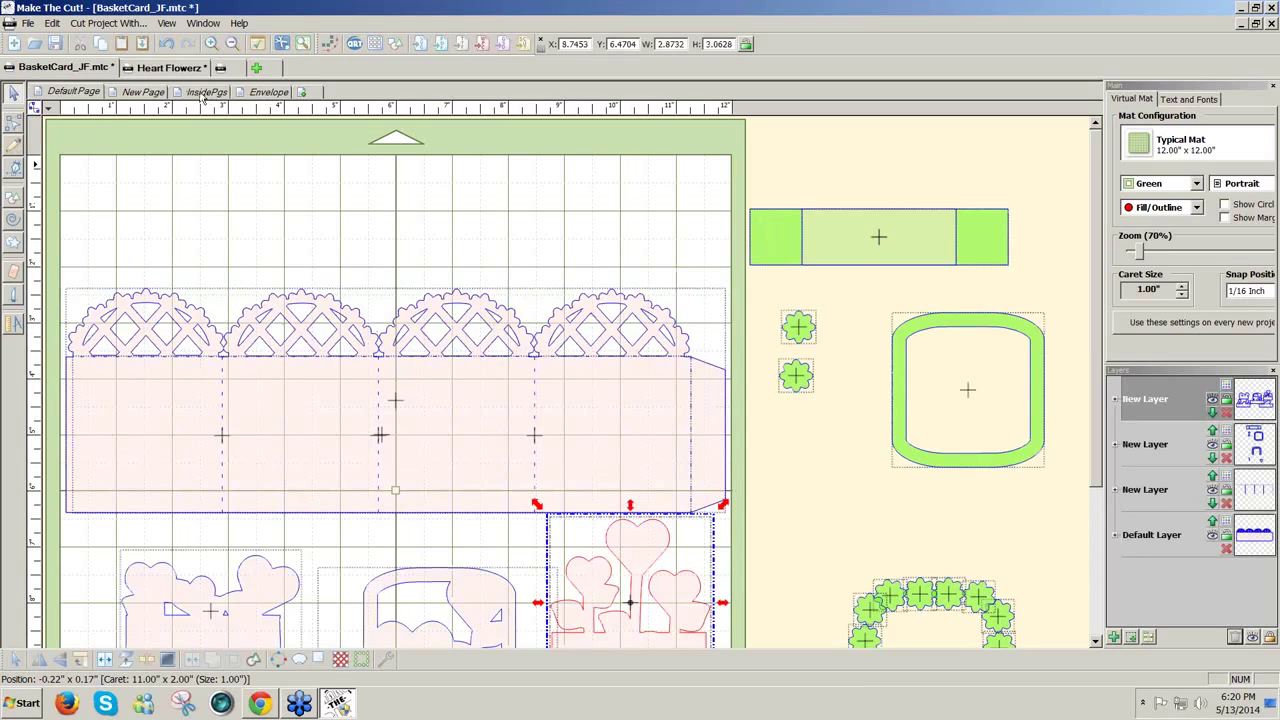
left_click(143, 92)
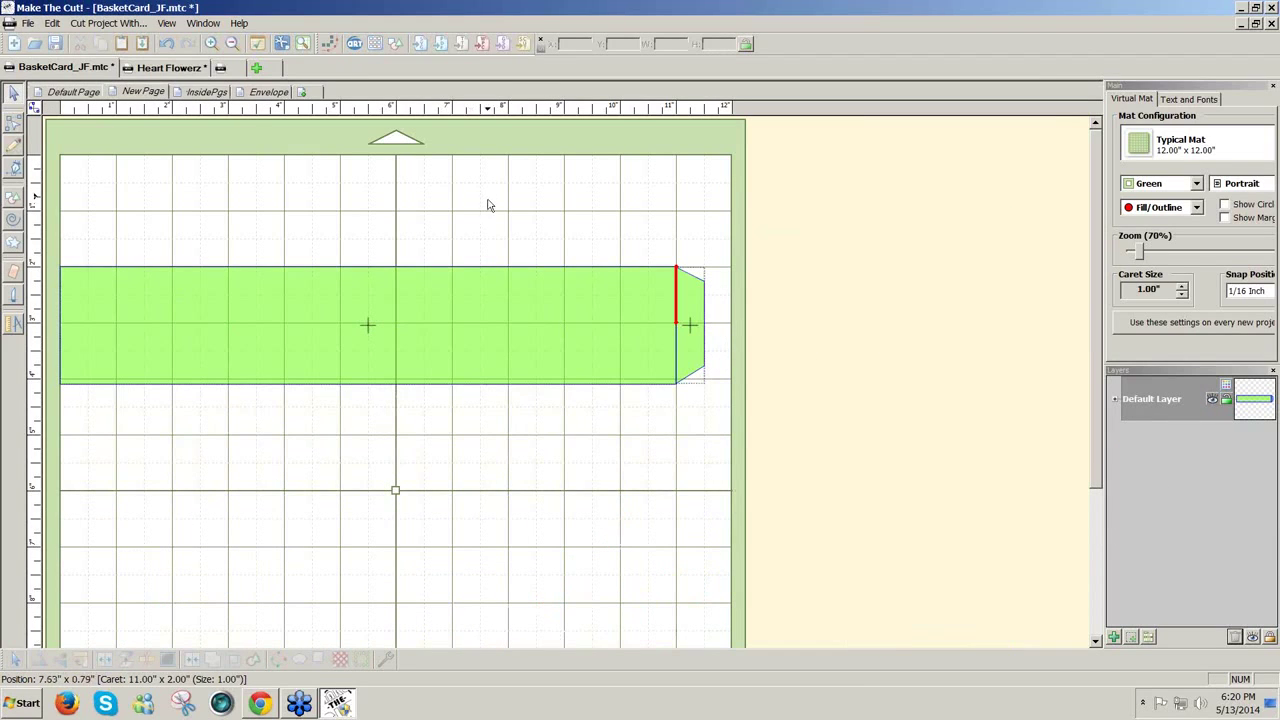
left_click(395, 46)
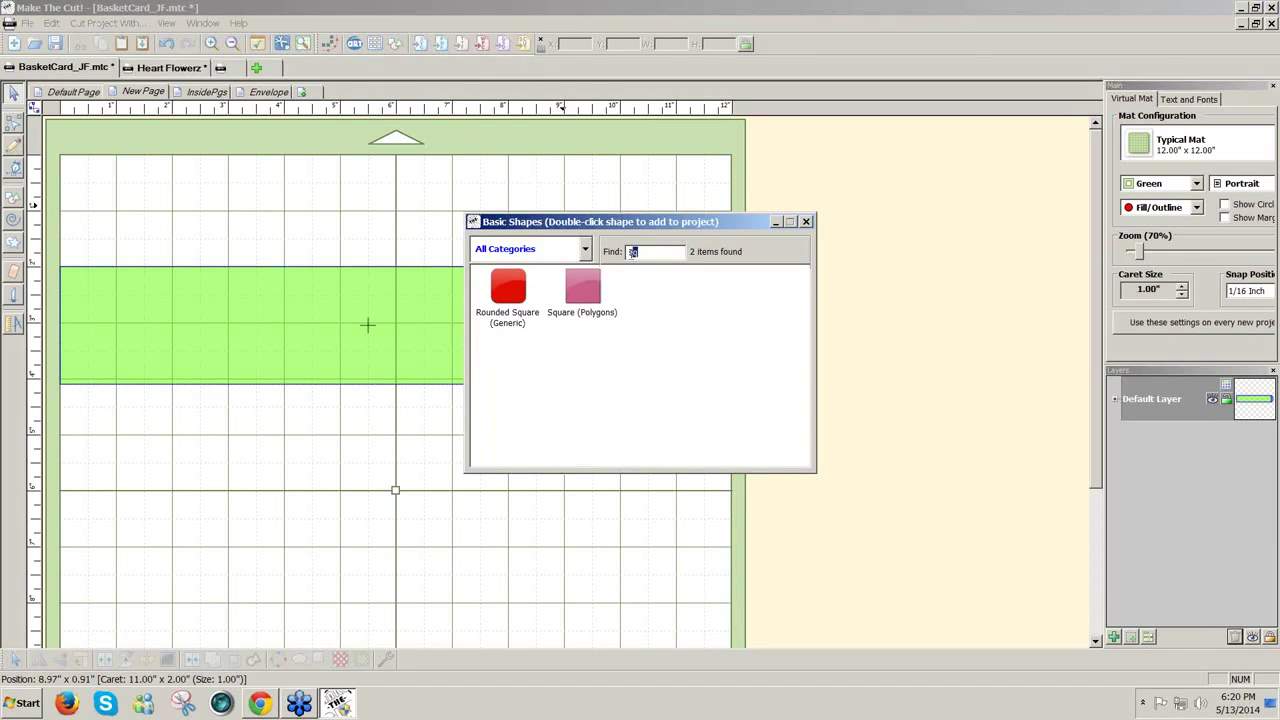
key("ctrl+a")
type("cir")
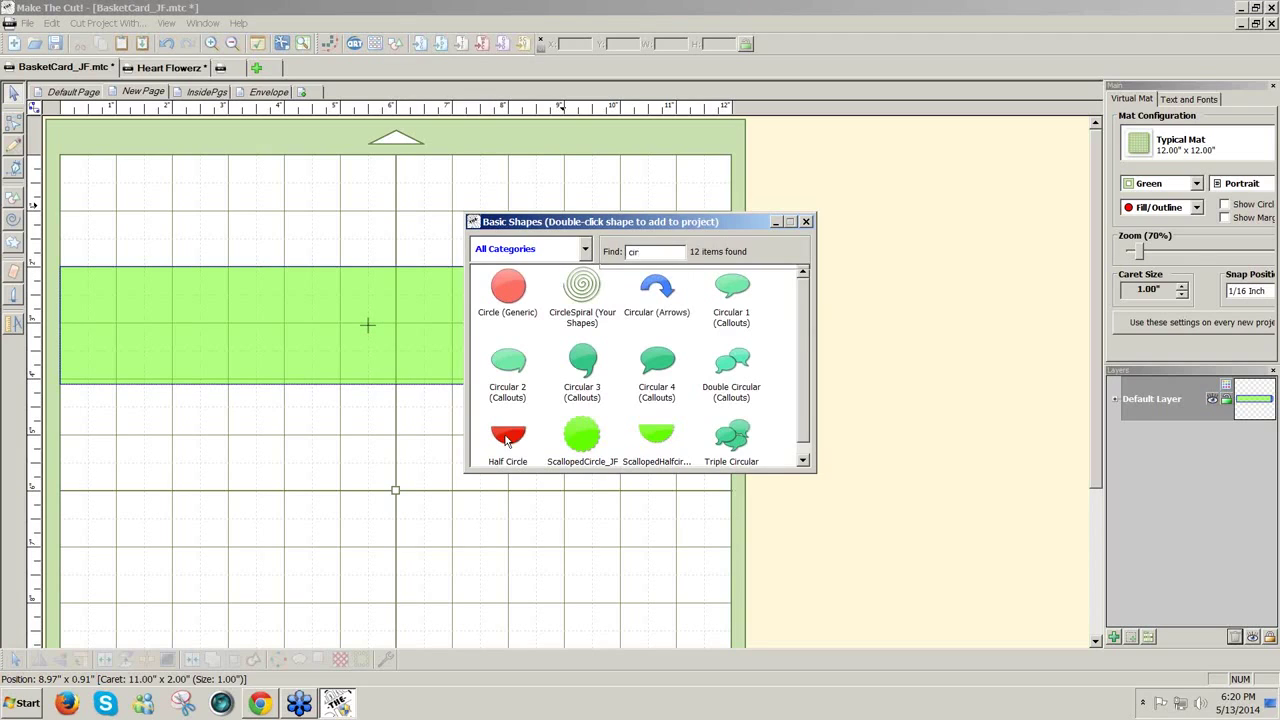
double_click(507, 440)
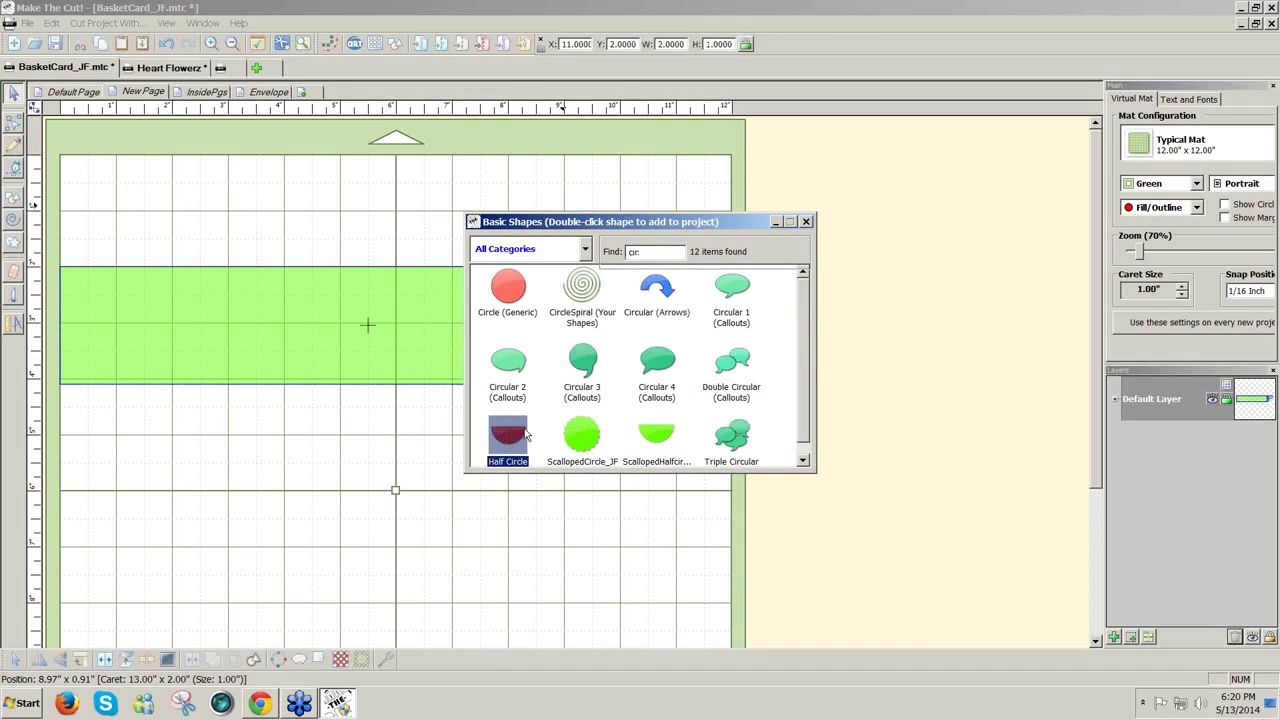
left_click(806, 221)
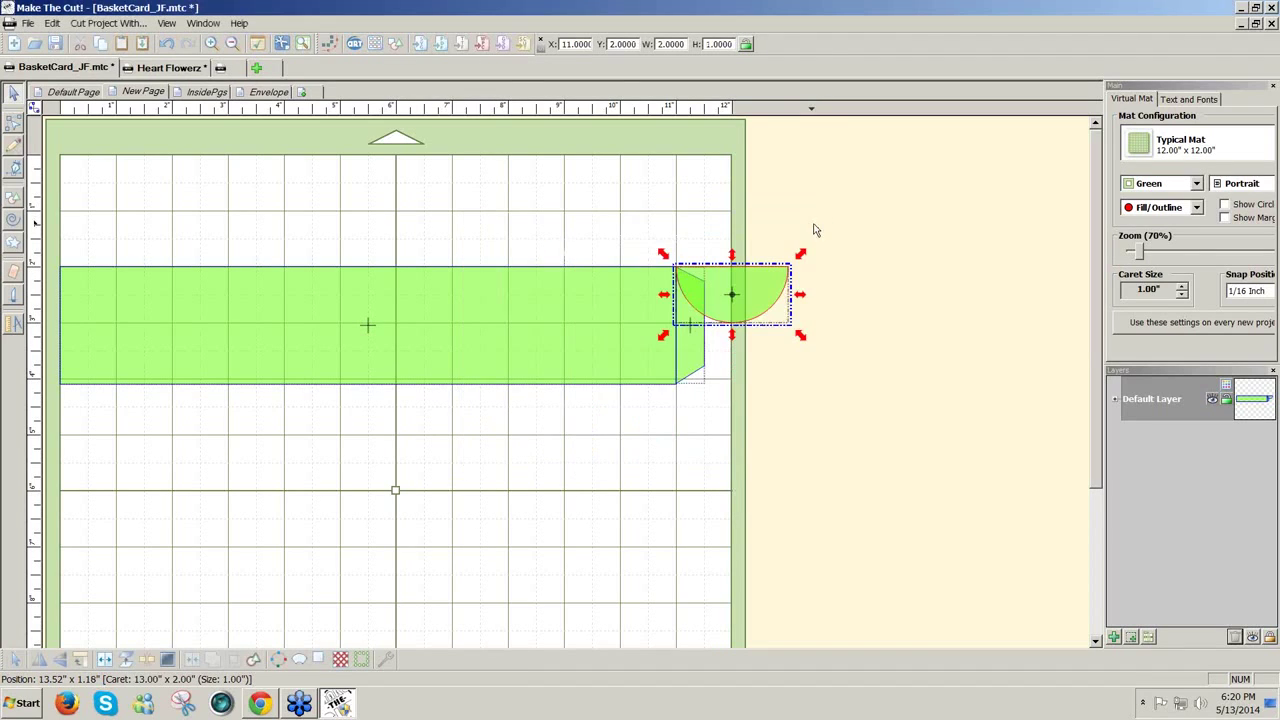
Put the half circle on its own new layer, flip it vertically, and place it above the rectangle at about X 1.81, Y 0.63 inches
left_click(1131, 637)
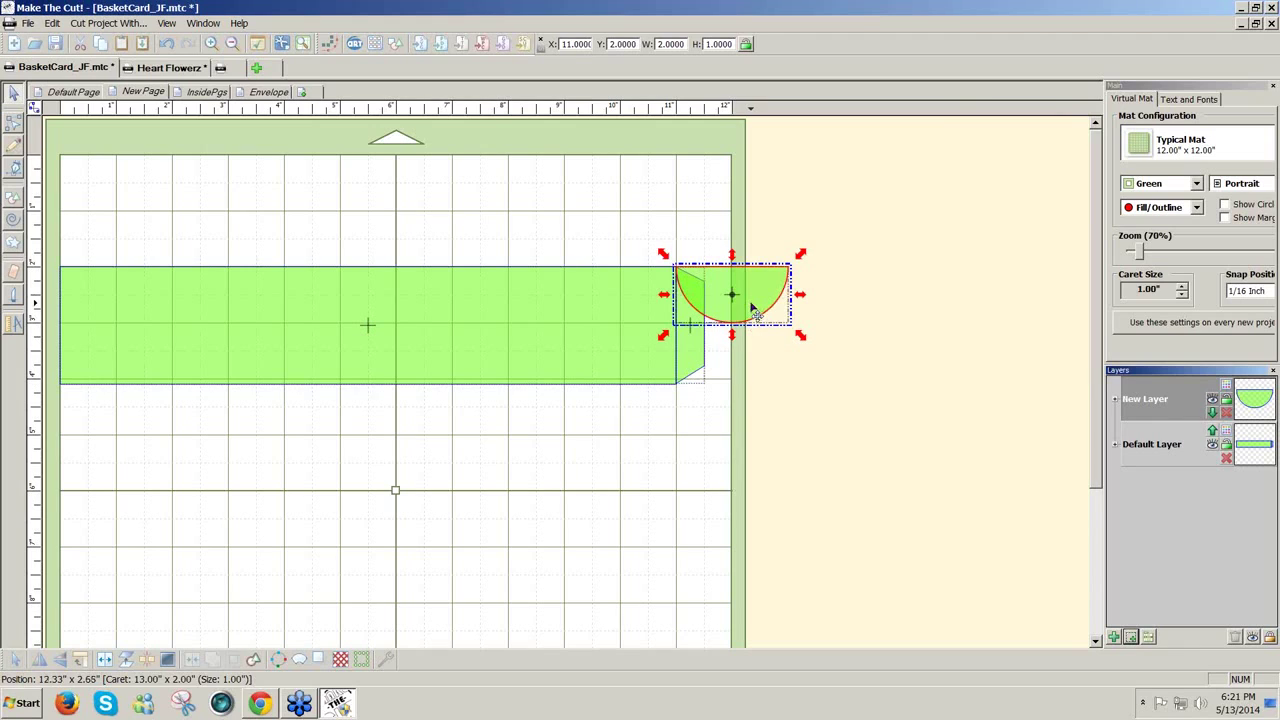
left_click(60, 667)
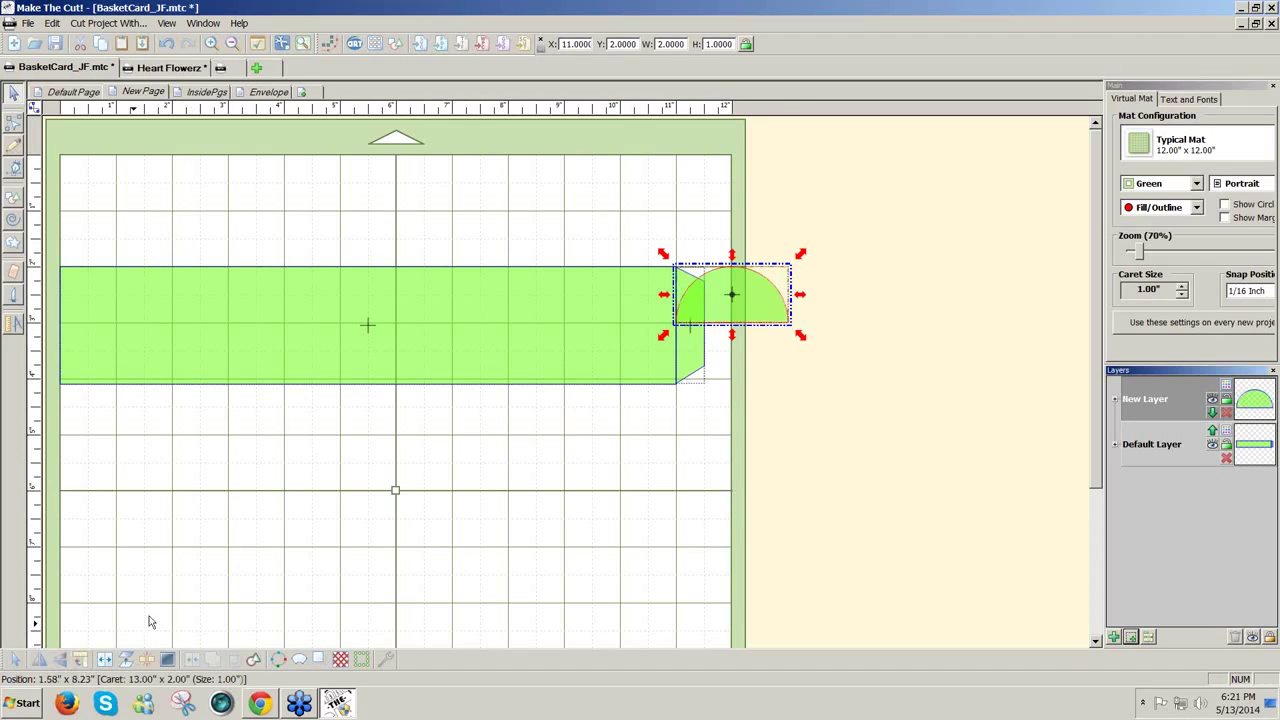
left_click_drag(787, 307, 275, 236)
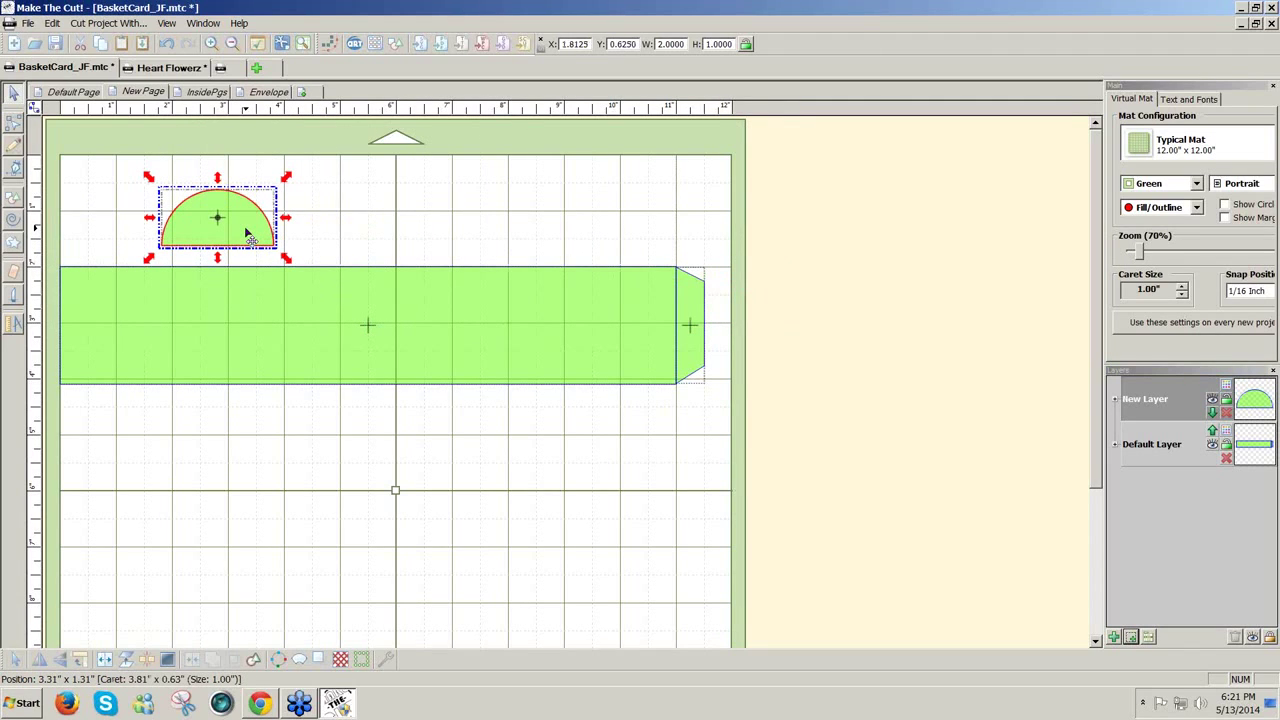
Compare with the default page's basket, scale the half circle proportionally to 2 1/4 inches wide, and align it on the rectangle's upper-left corner
left_click(86, 94)
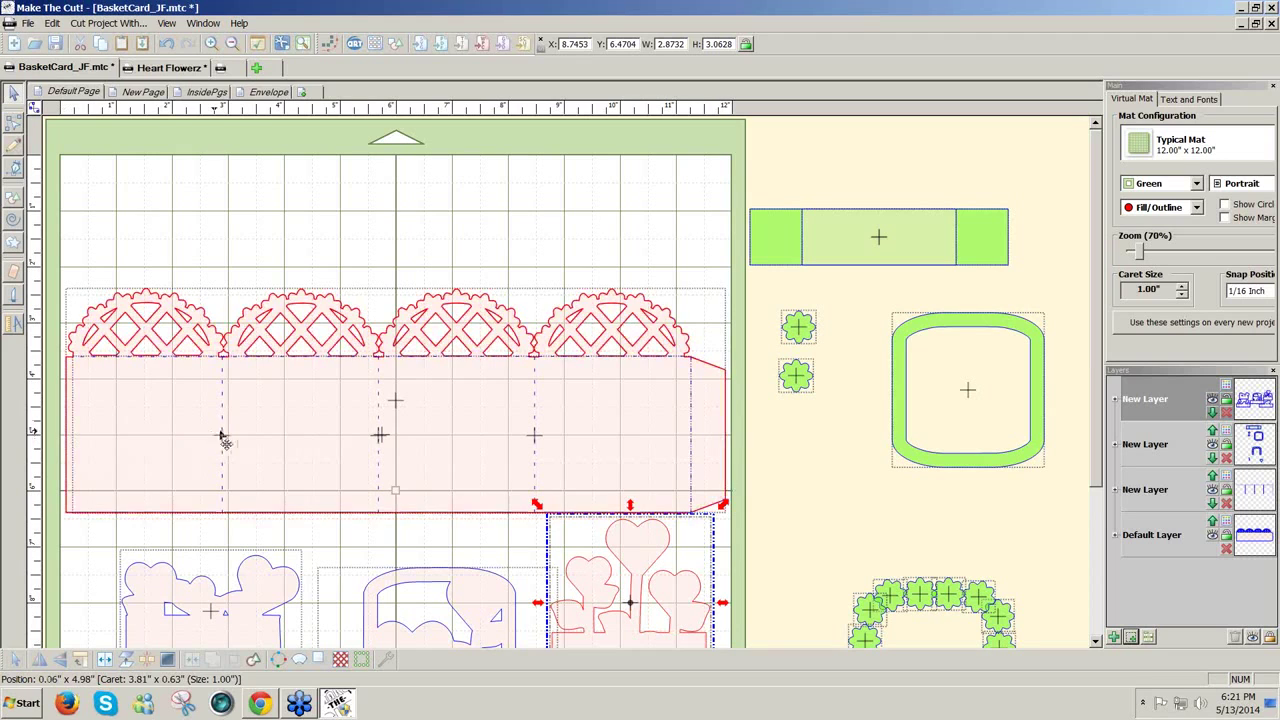
left_click(143, 91)
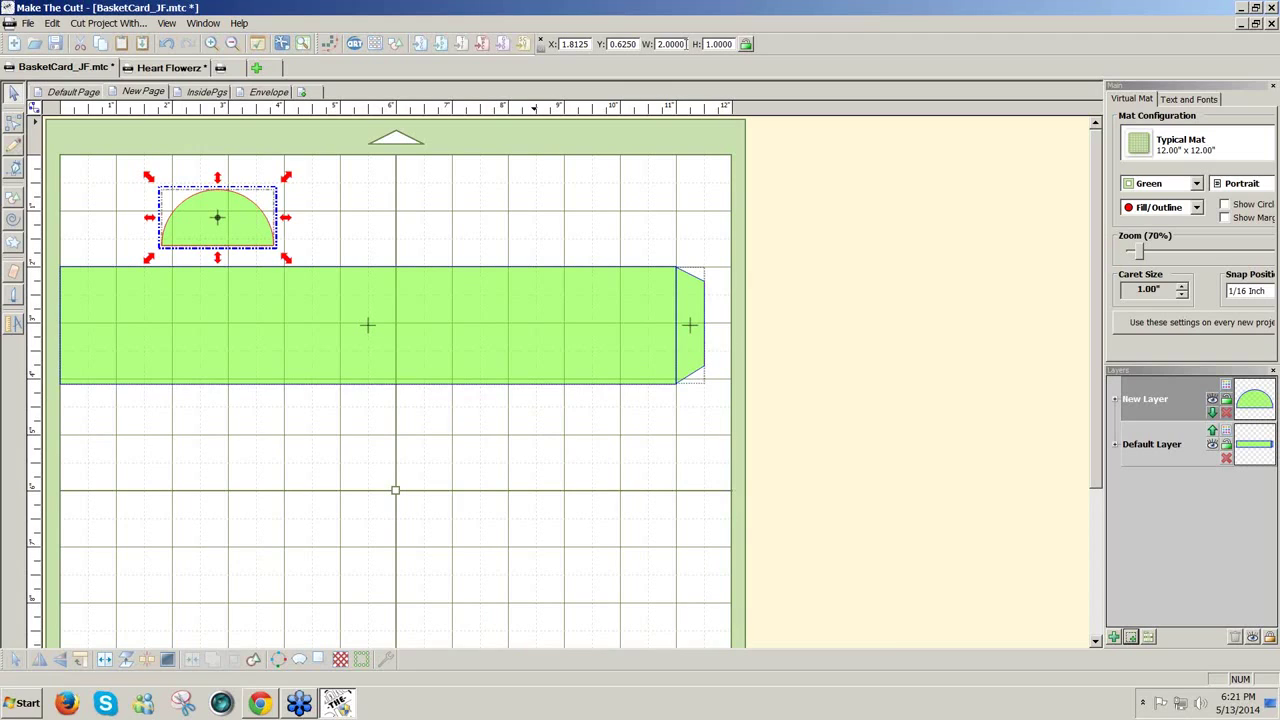
left_click(746, 45)
double_click(671, 44)
type("2")
type("1/4")
key("Return")
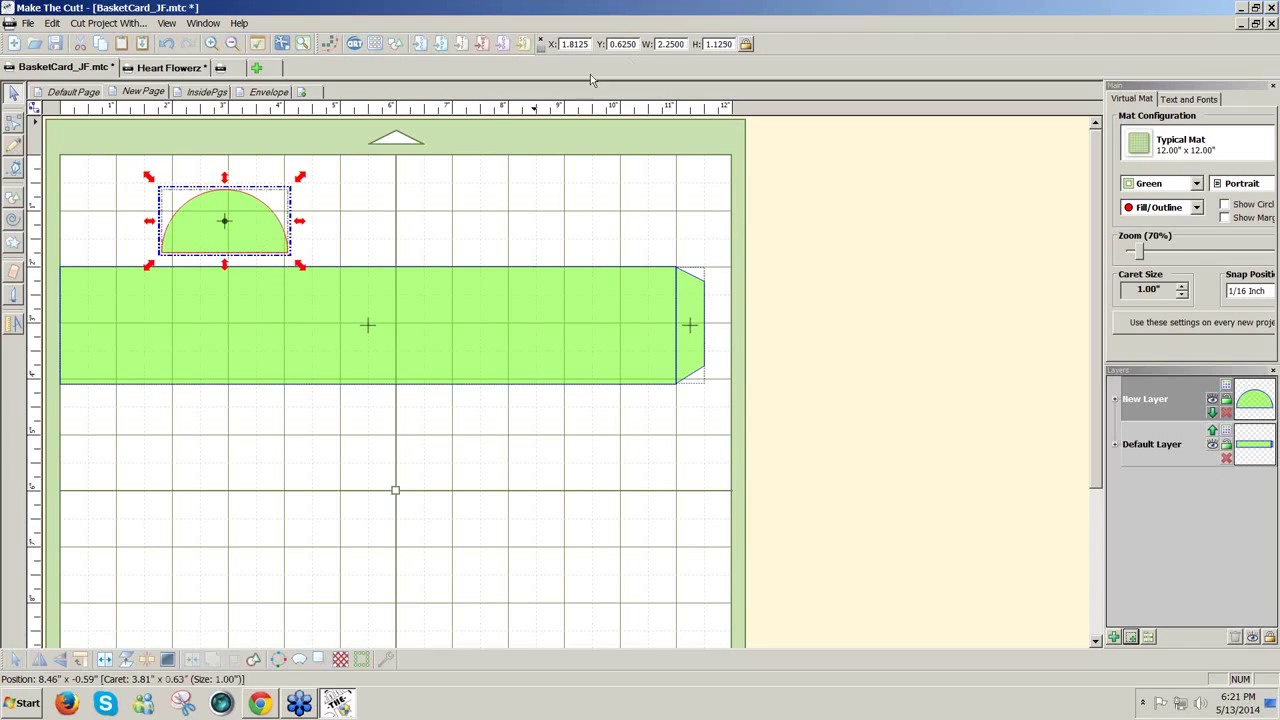
left_click_drag(245, 243, 157, 257)
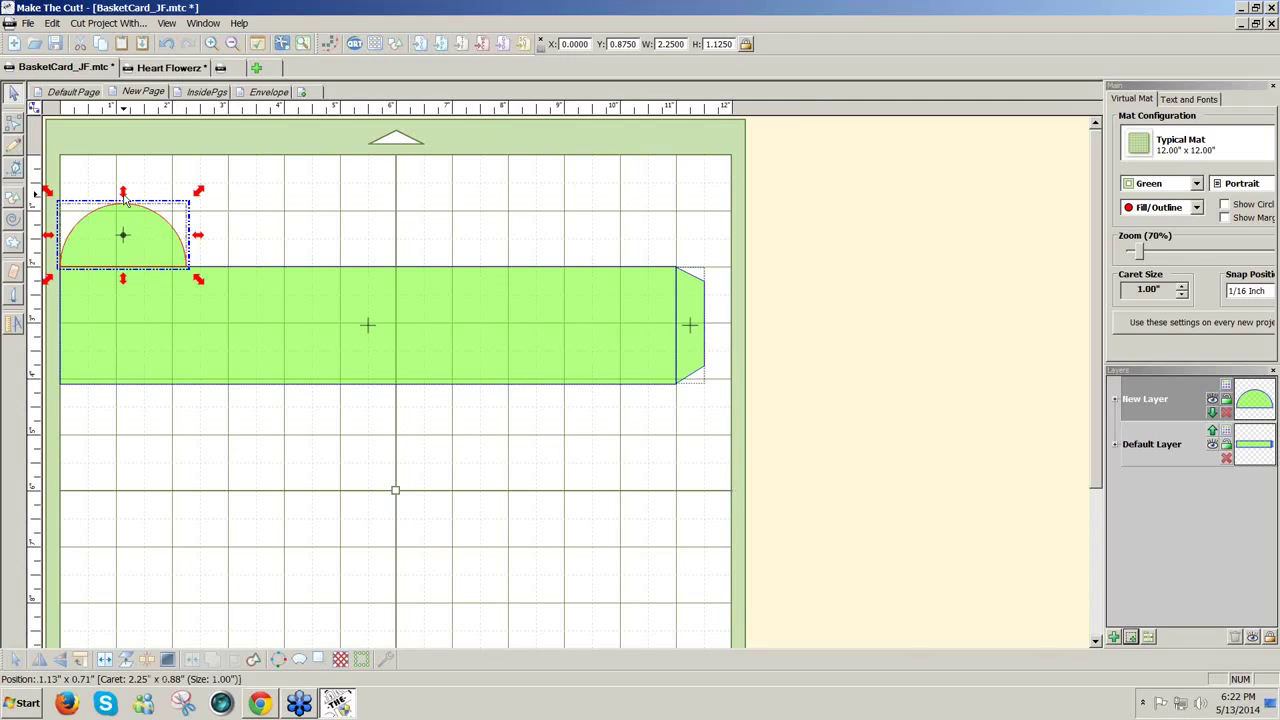
Try stretching the half circle upward to about 1.63 inches high, and undo the stretch
left_click_drag(125, 199, 125, 167)
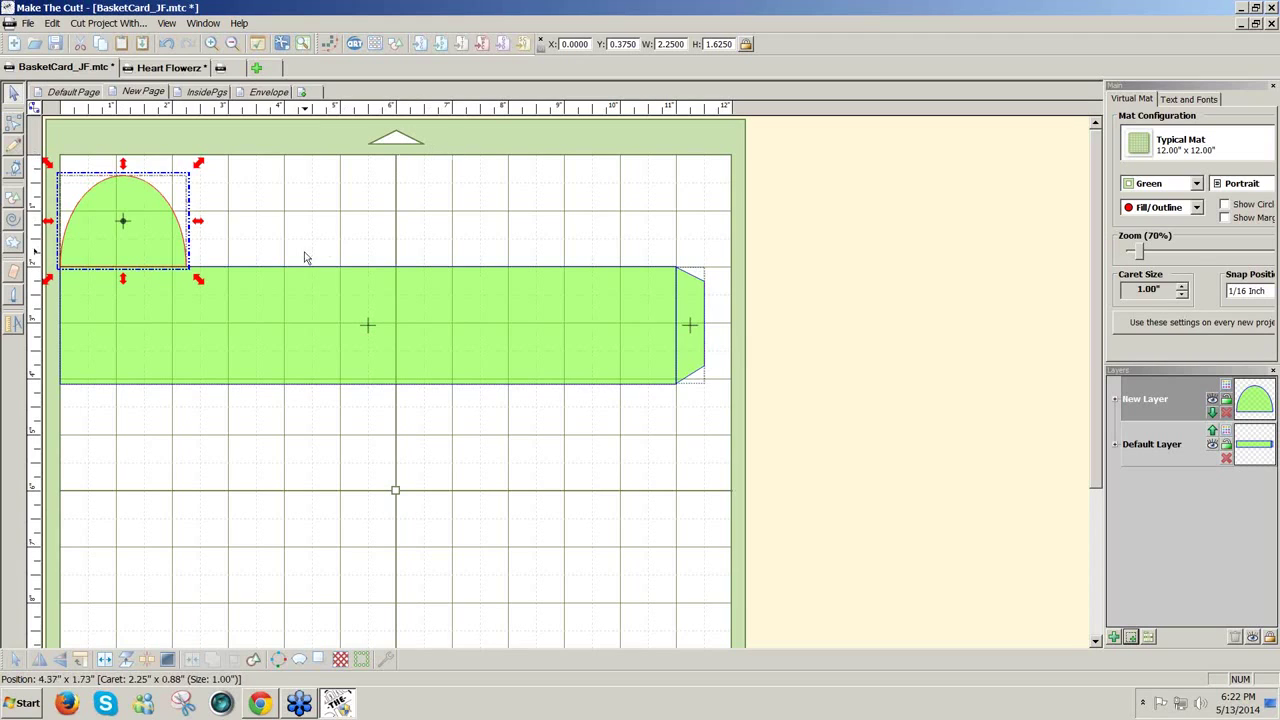
left_click(190, 246)
left_click(140, 255)
left_click(153, 245)
left_click(155, 248)
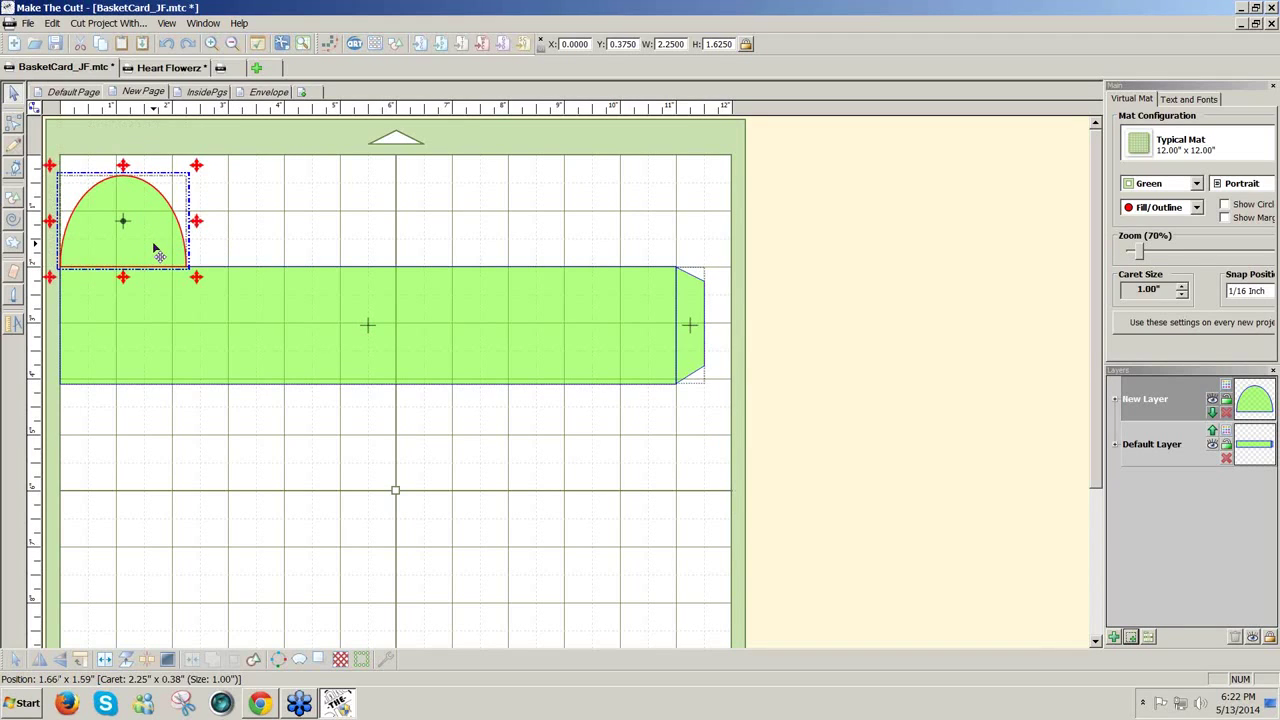
left_click(265, 251)
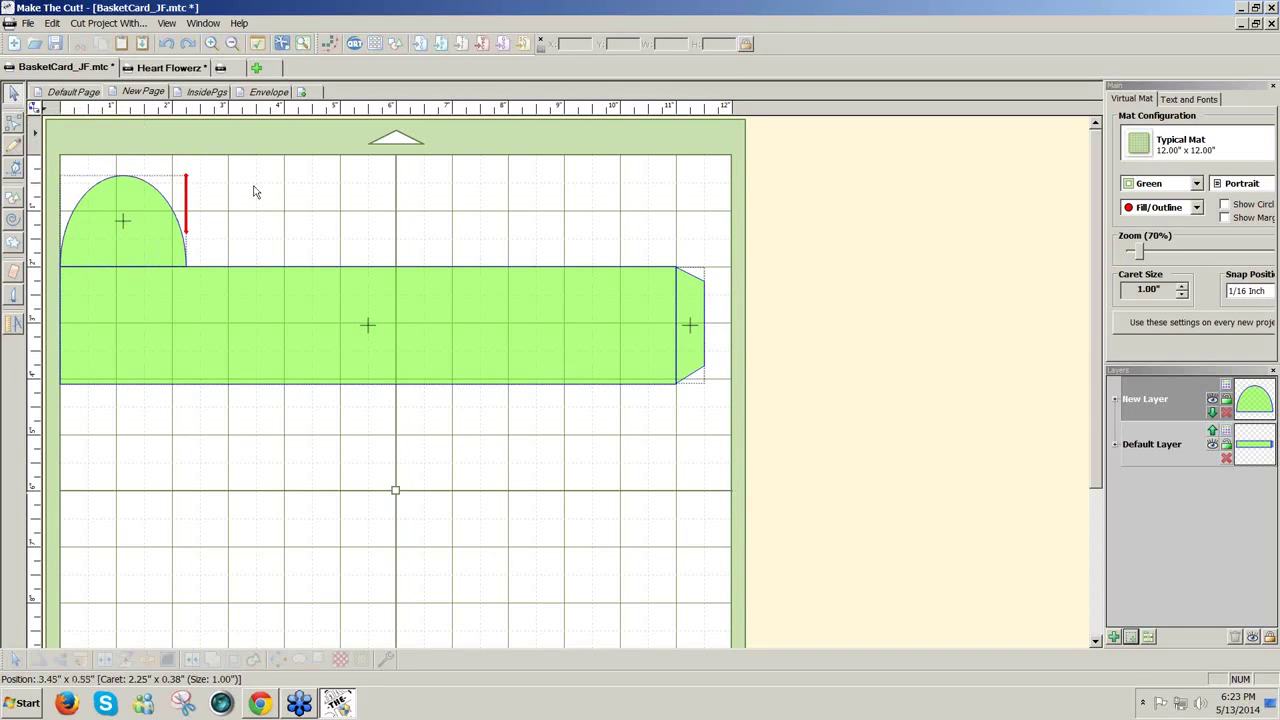
key("ctrl+z")
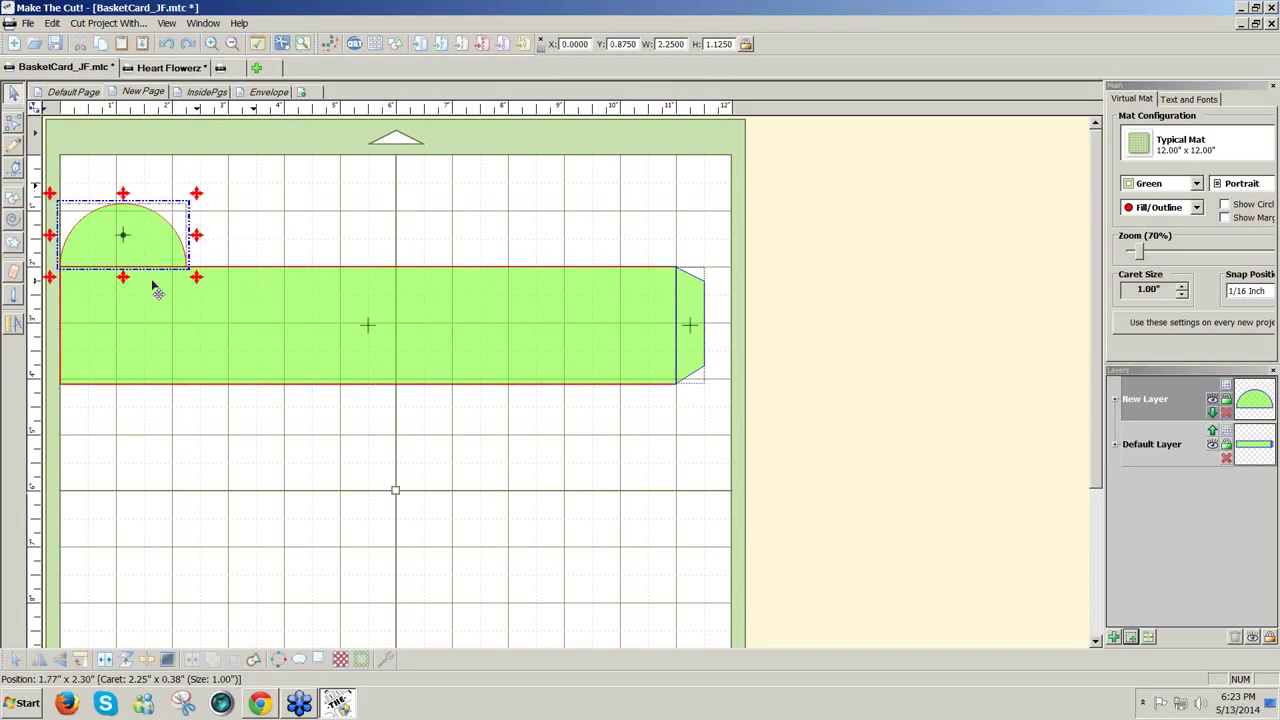
Duplicate the half circle into 1 row and 4 columns with 0 inch spacing along the rectangle's upper edge, and deselect the row
left_click_drag(135, 262, 136, 261)
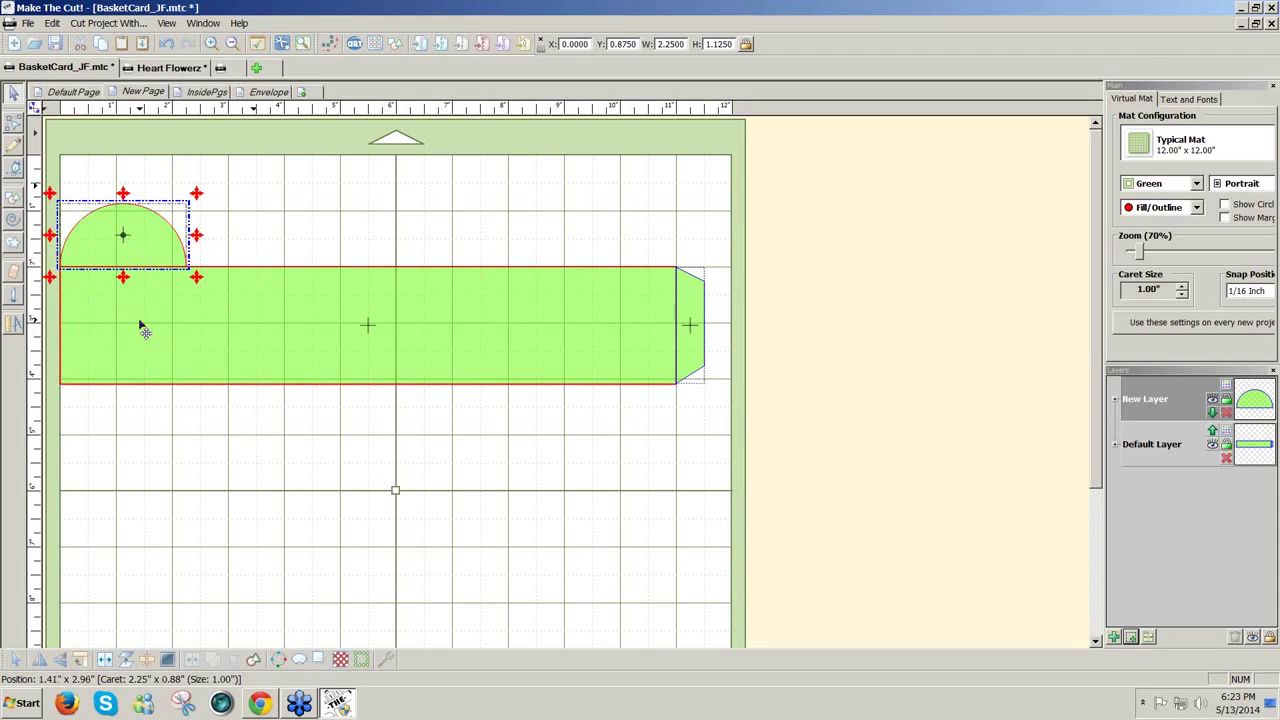
left_click(50, 26)
mouse_move(80, 131)
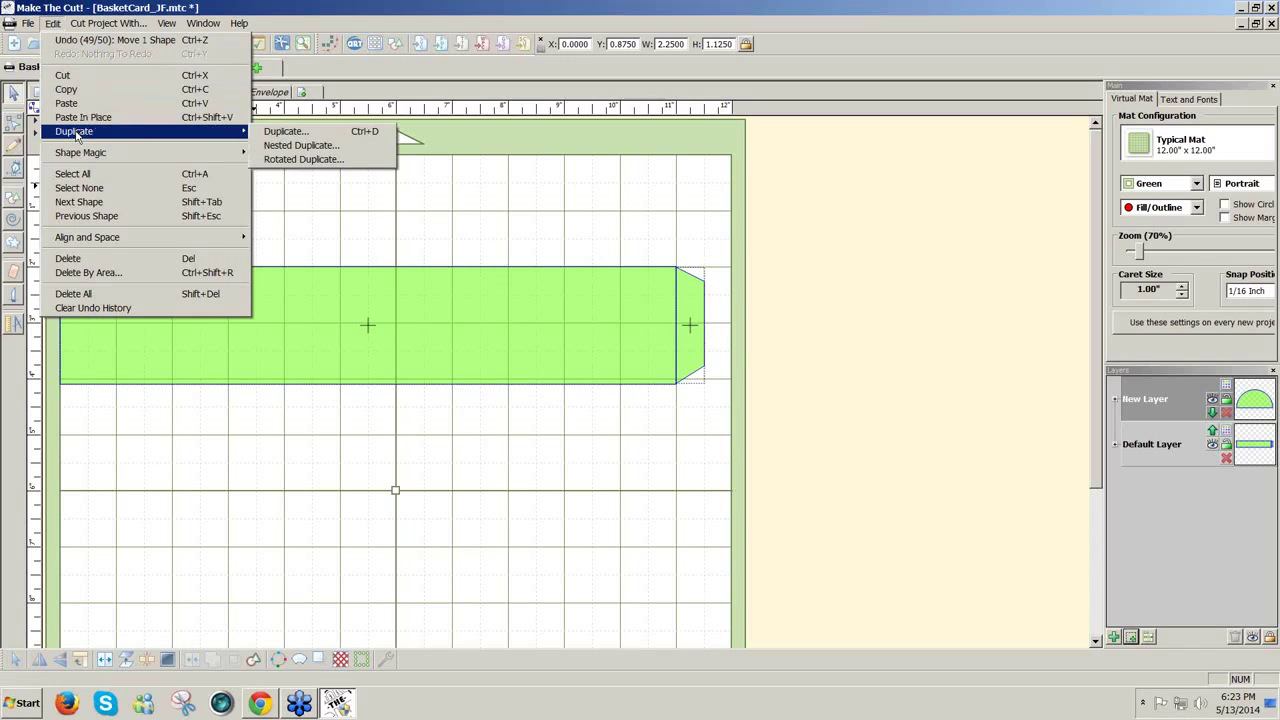
left_click(318, 135)
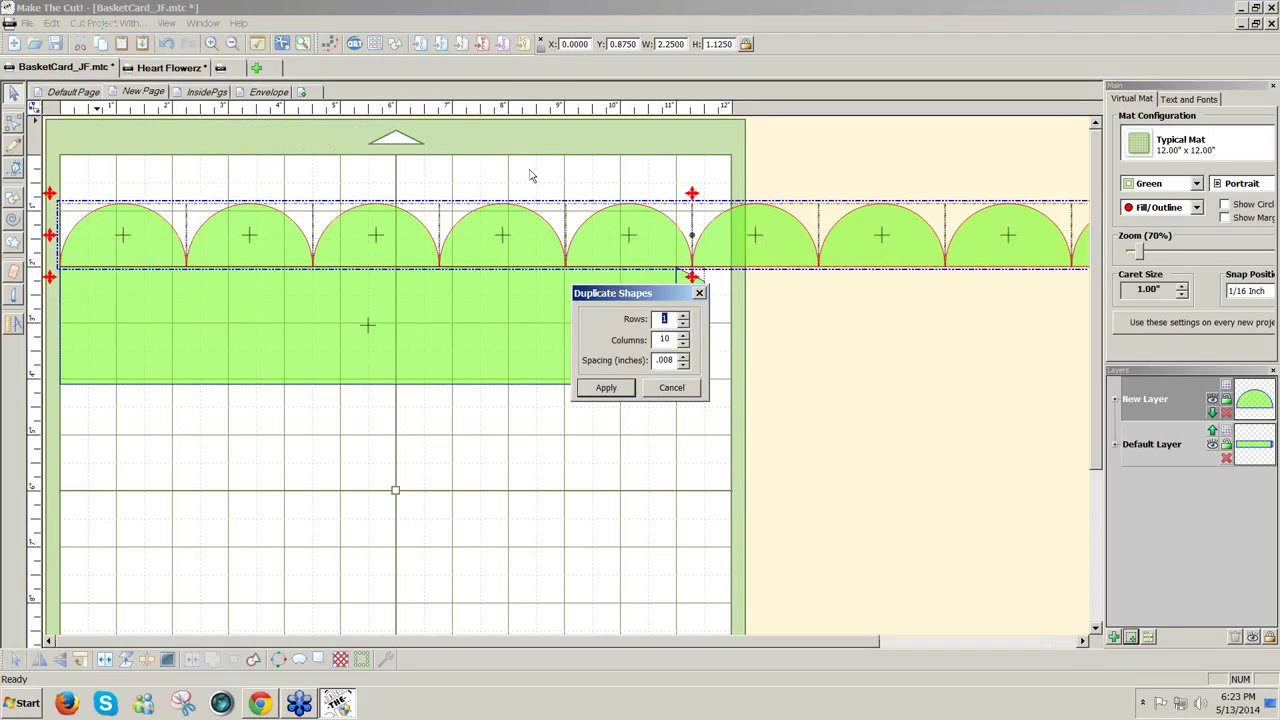
left_click_drag(676, 340, 647, 345)
type("4")
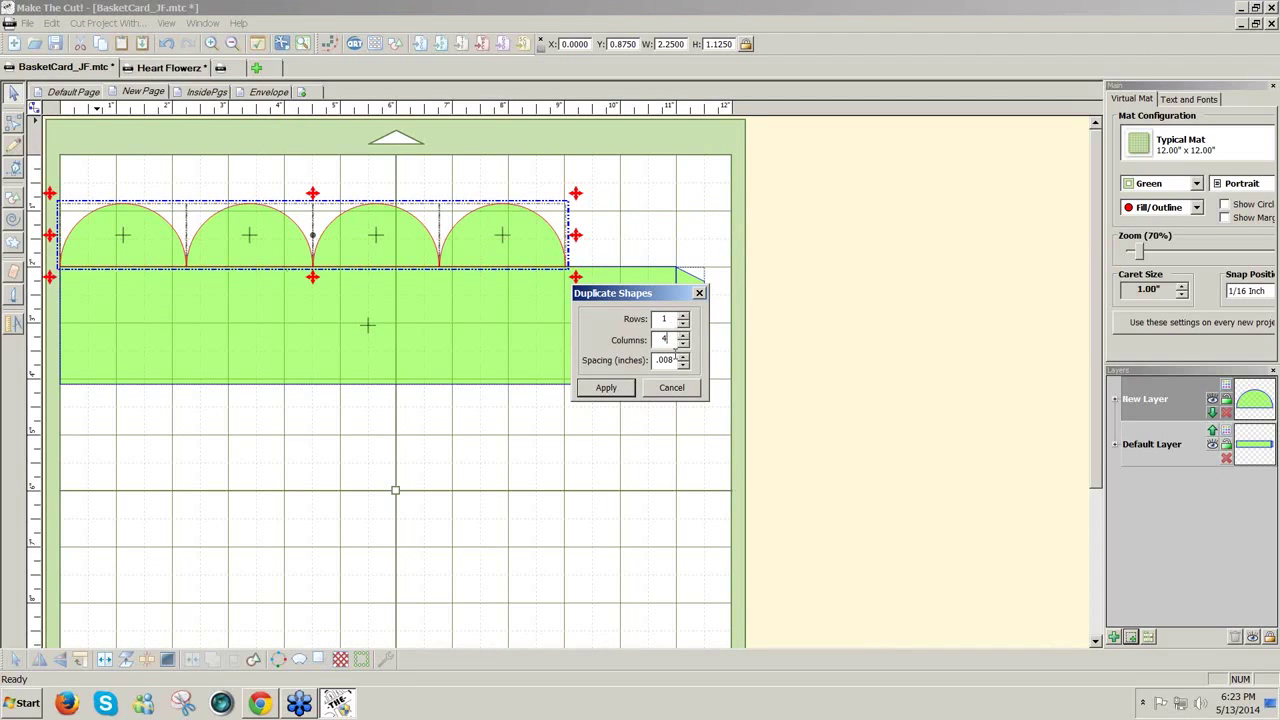
left_click_drag(676, 360, 660, 362)
type(".0")
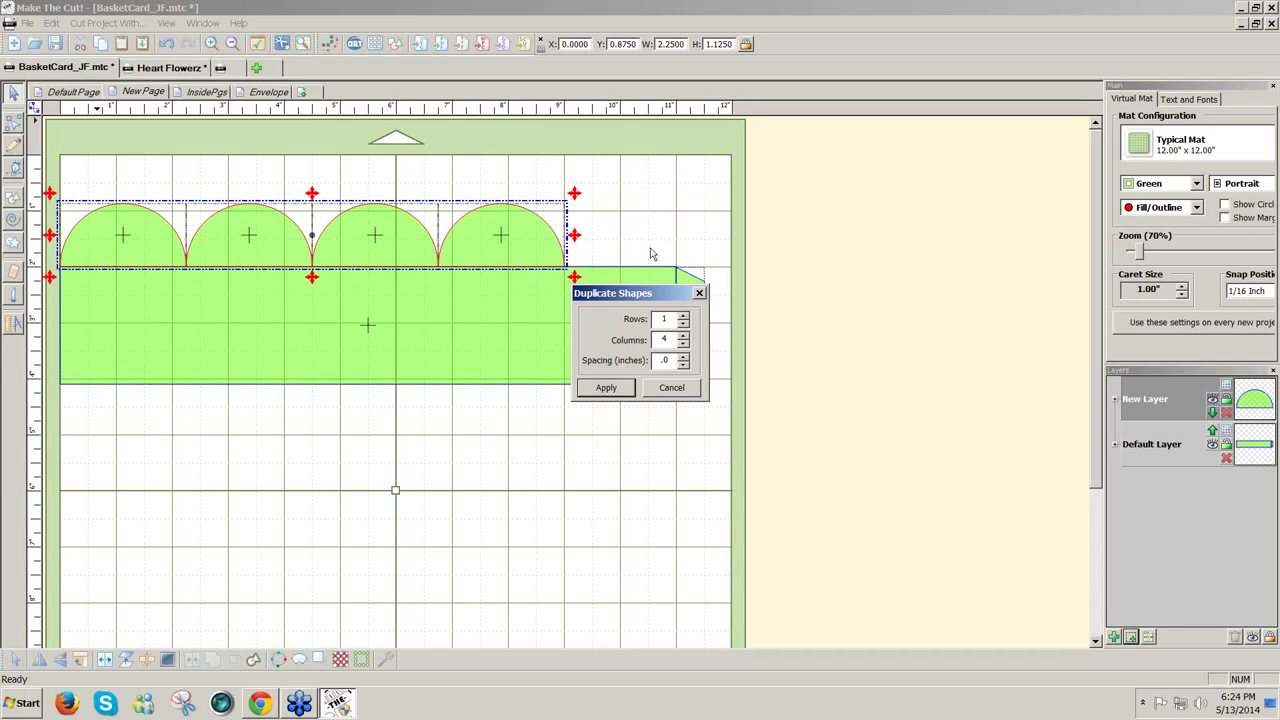
left_click(606, 388)
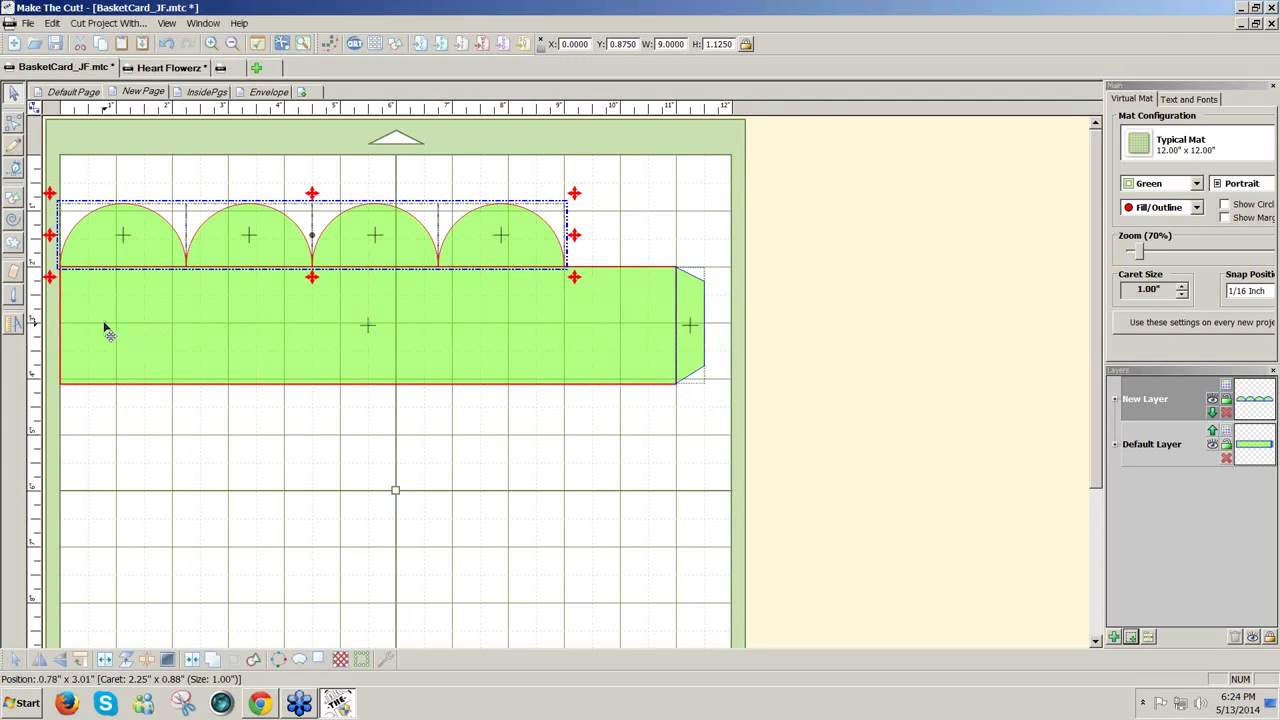
left_click(139, 248)
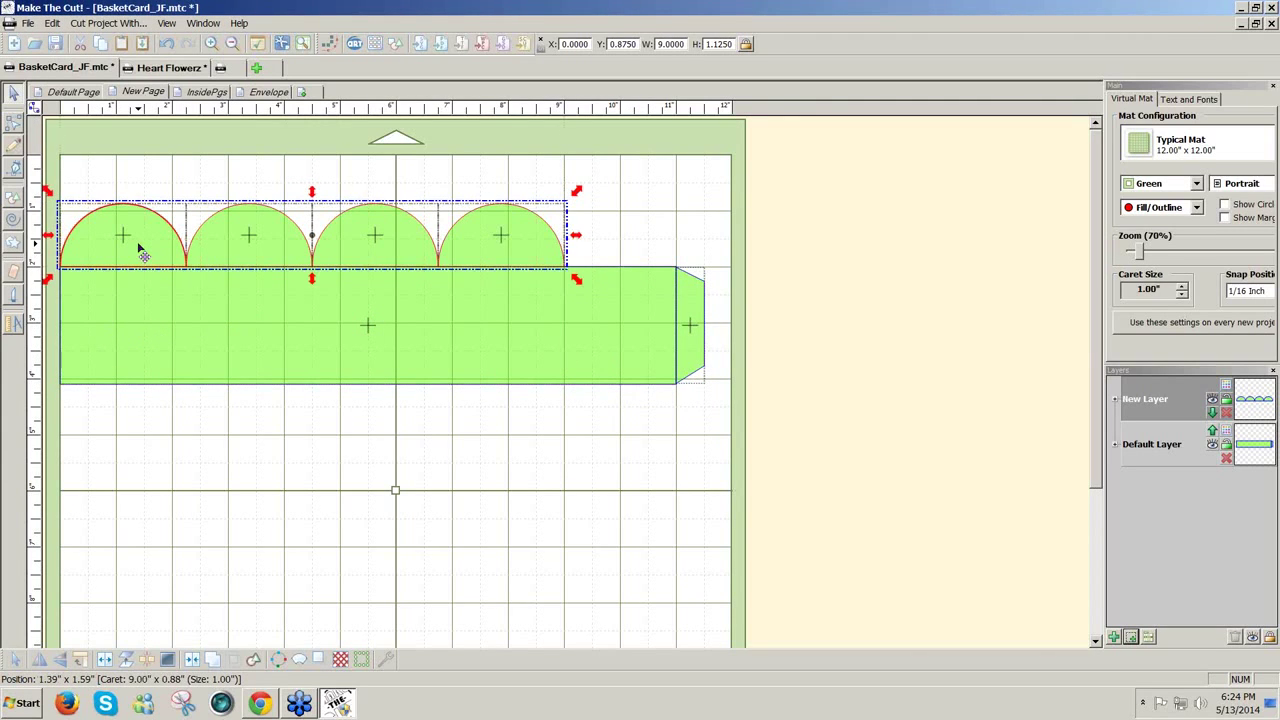
left_click(160, 179)
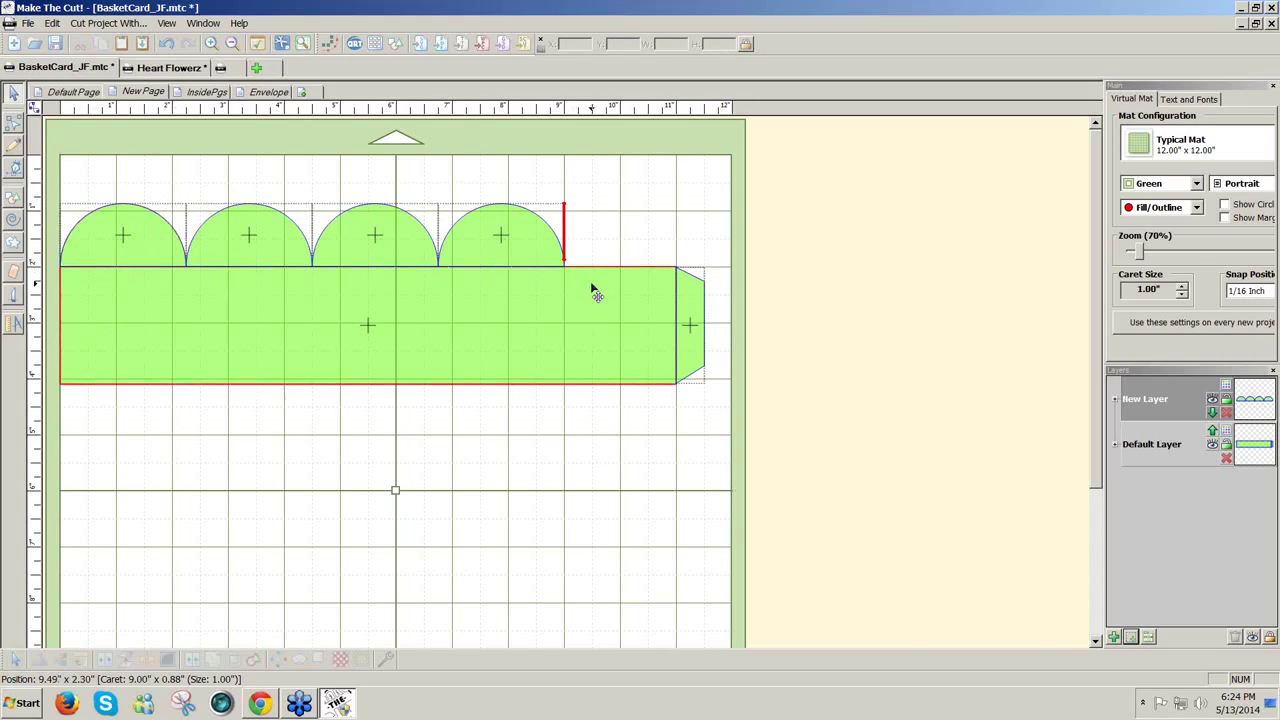
Delete the three half-circle copies along the rectangle's upper edge, keeping only the one at the rectangle's upper-left corner
left_click(142, 262)
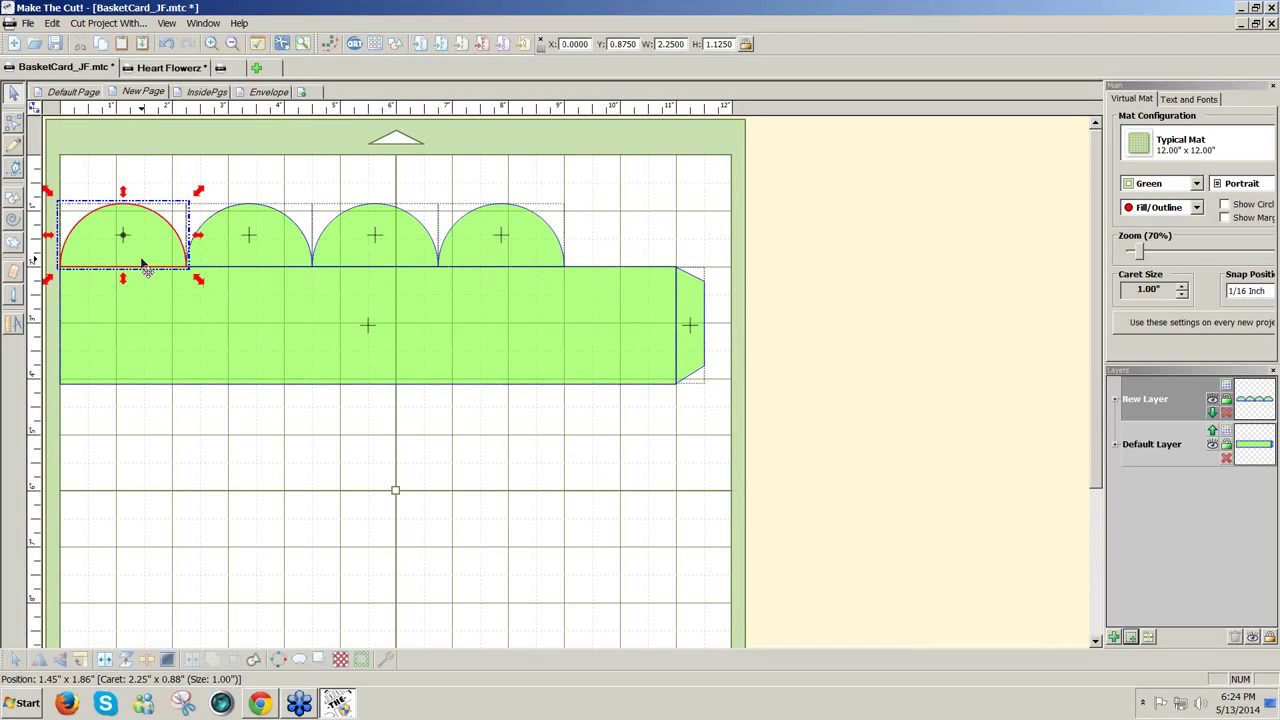
left_click(237, 258)
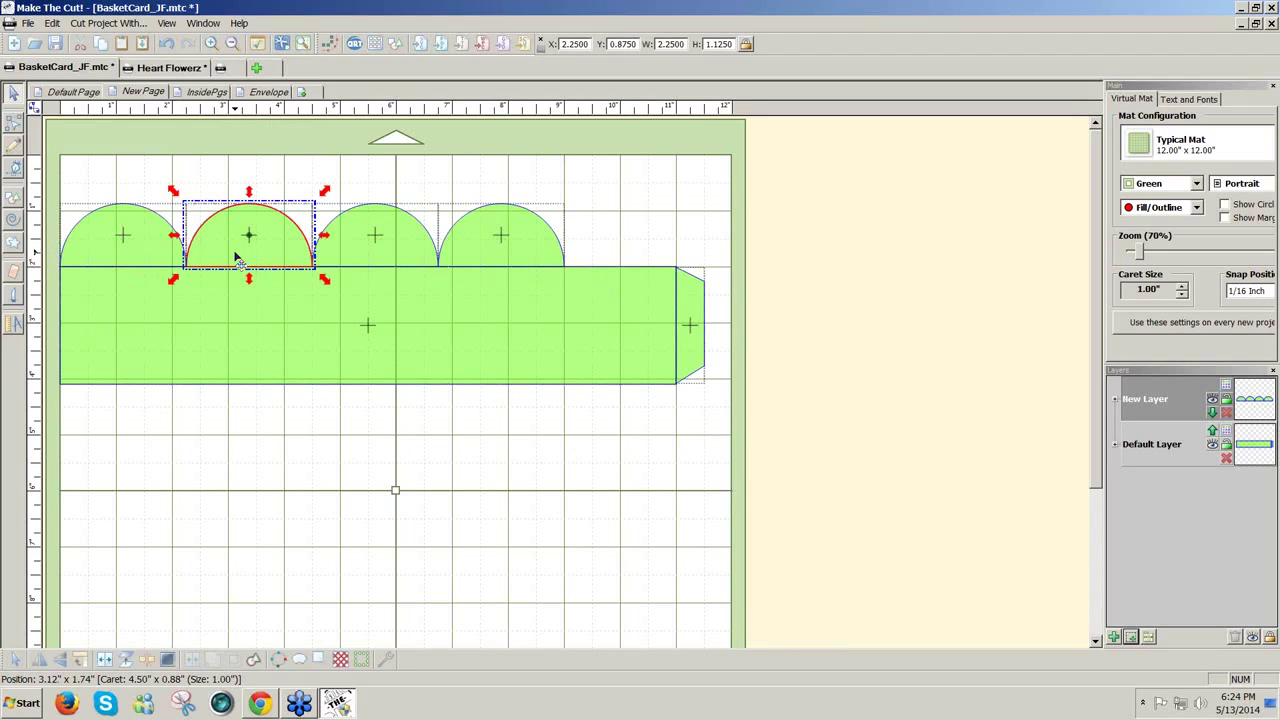
left_click(52, 183)
left_click_drag(52, 183, 692, 354)
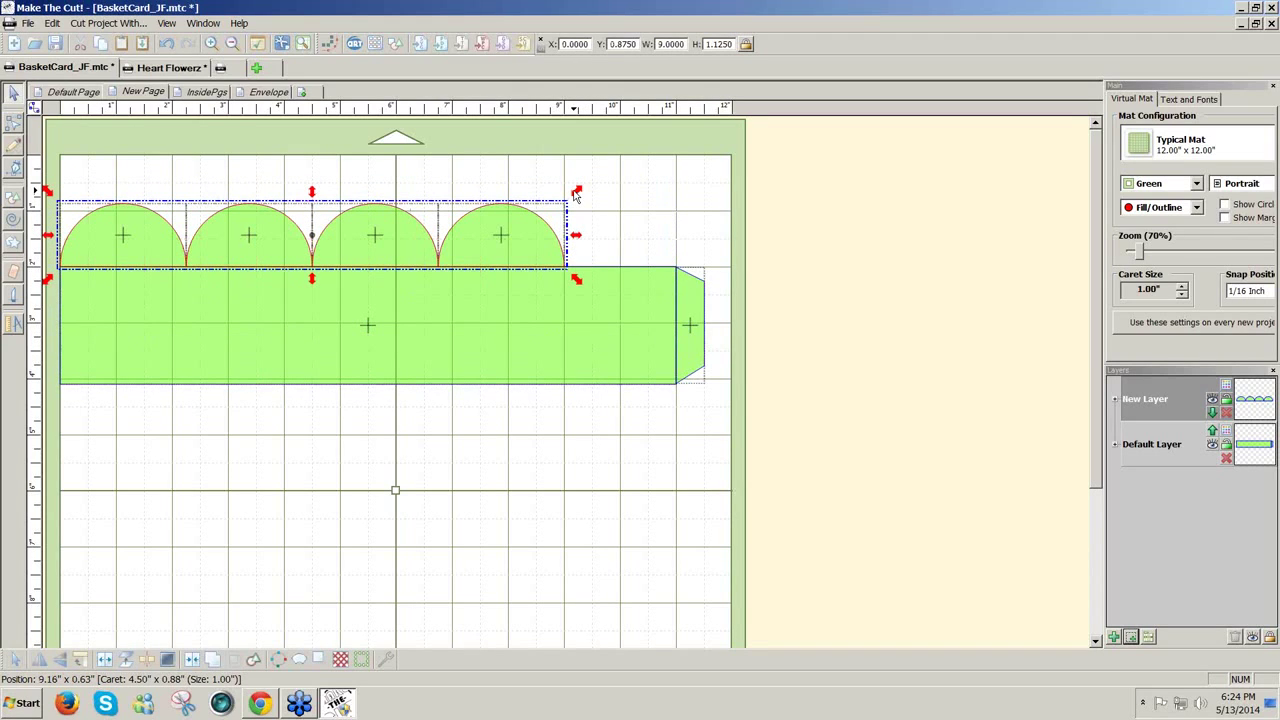
left_click(636, 180)
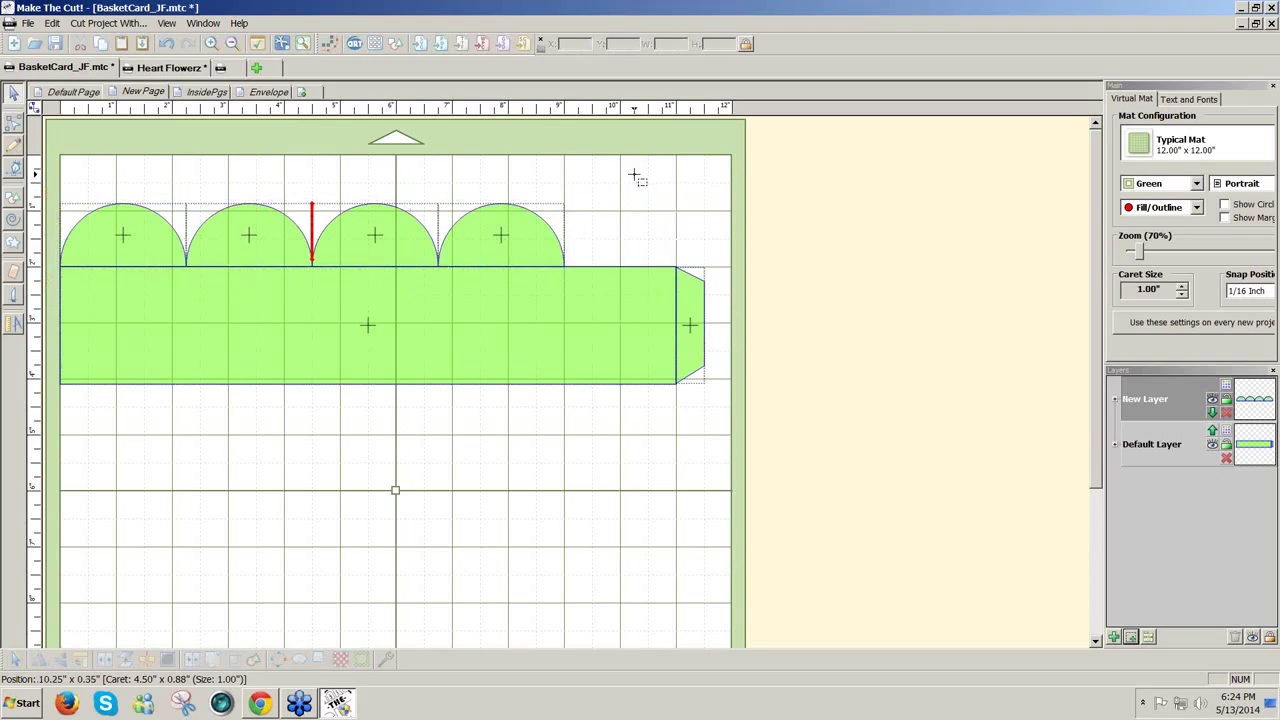
left_click_drag(623, 178, 151, 306)
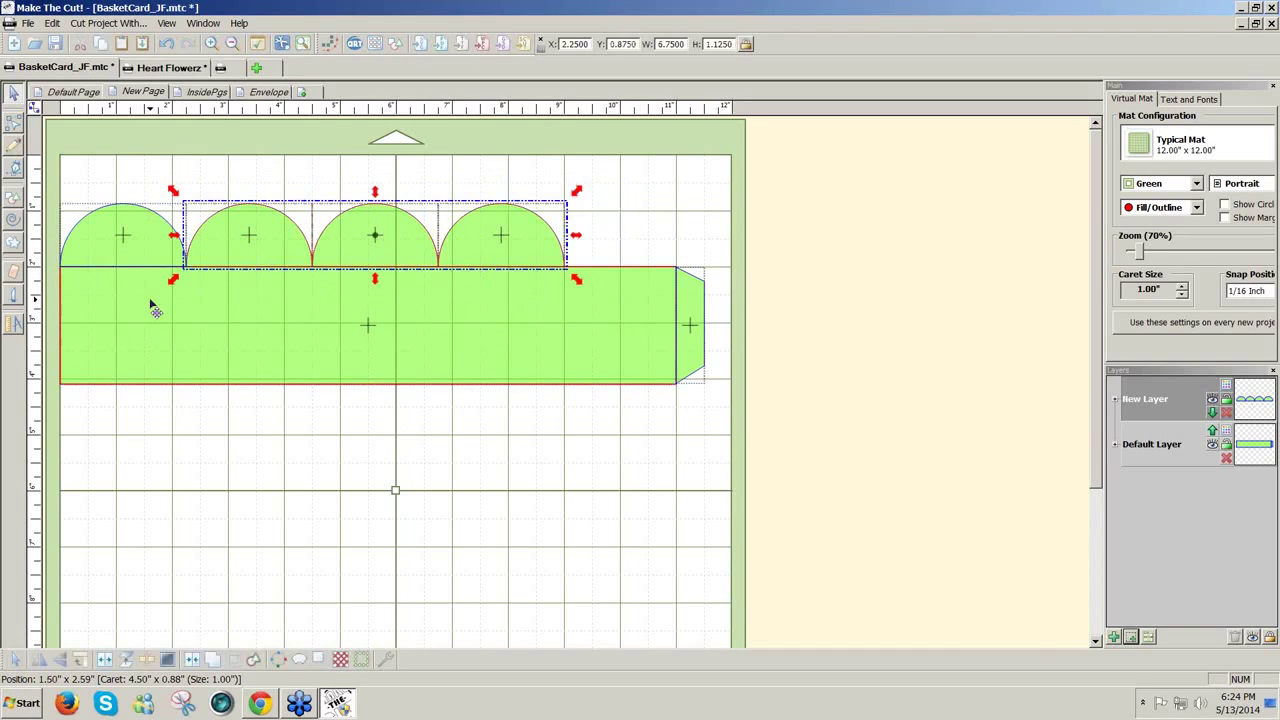
key("Delete")
Scale the remaining half circle proportionally to 2.75 inches wide and nudge it up to sit on the rectangle's upper edge at Y 0.625
left_click(127, 248)
left_click(127, 248)
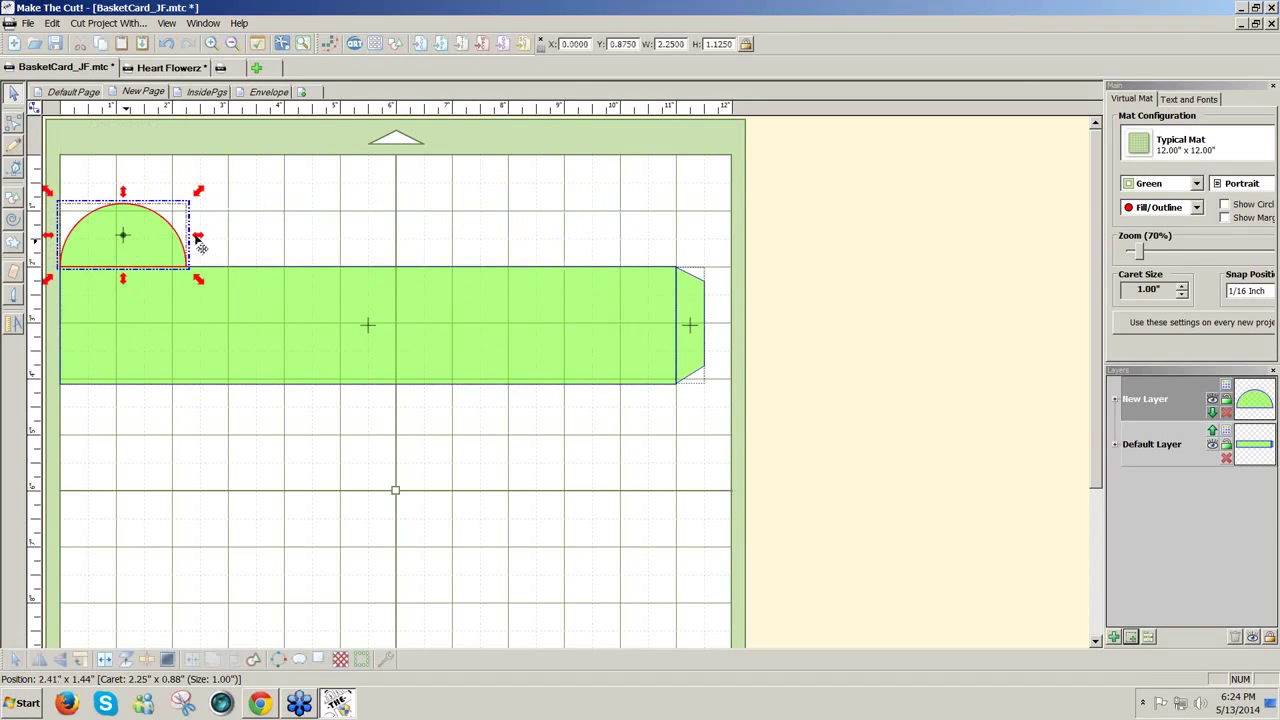
left_click(670, 44)
key("BackSpace")
type("7")
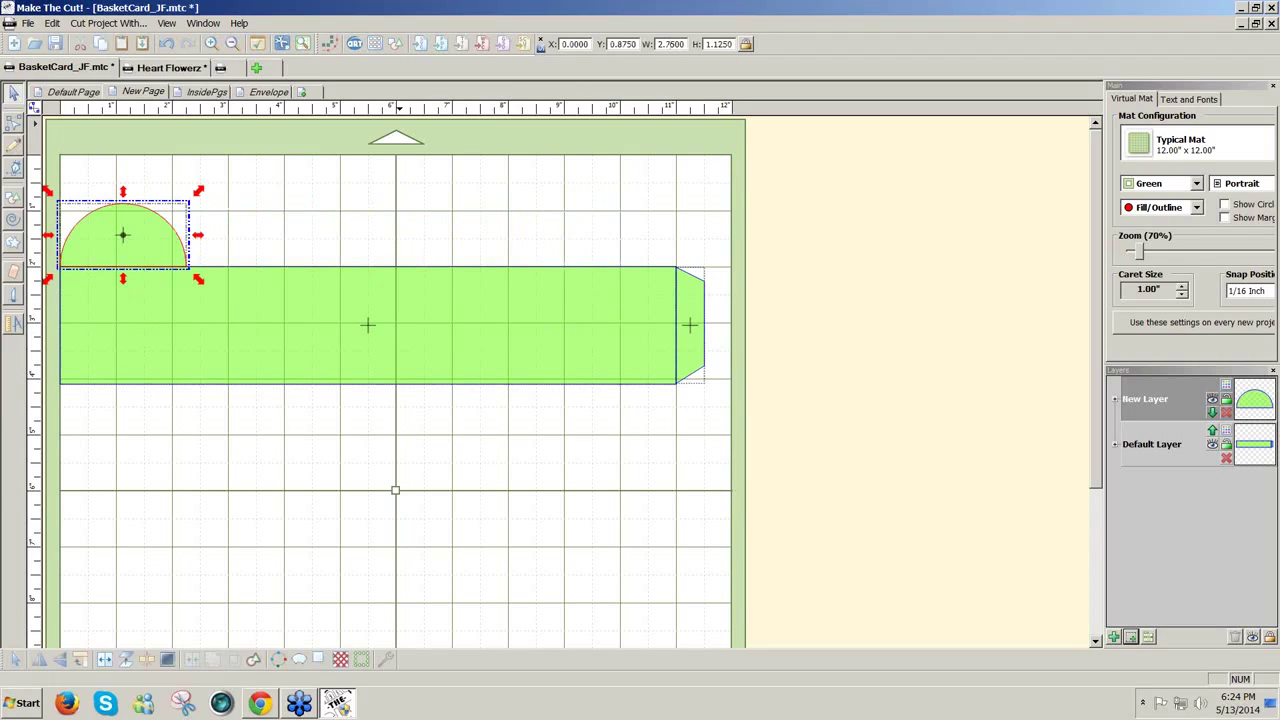
key("Return")
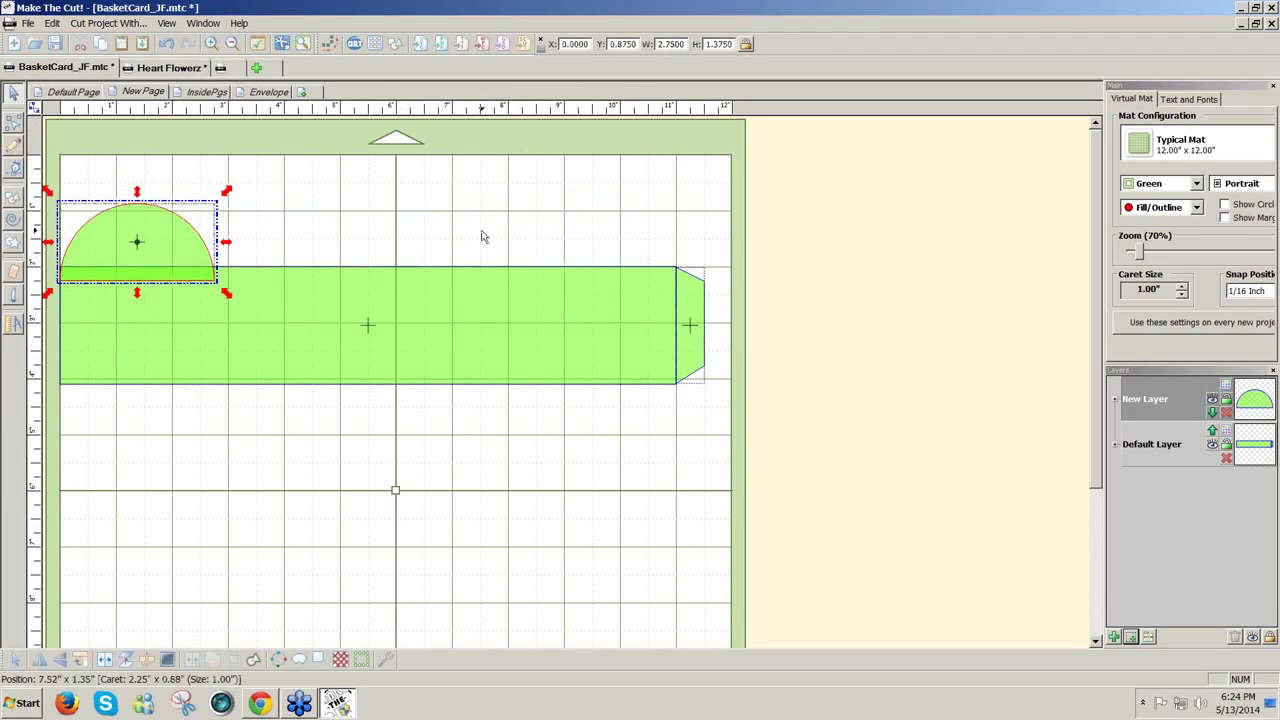
key("Up")
key("Up")
key("Up")
key("Up")
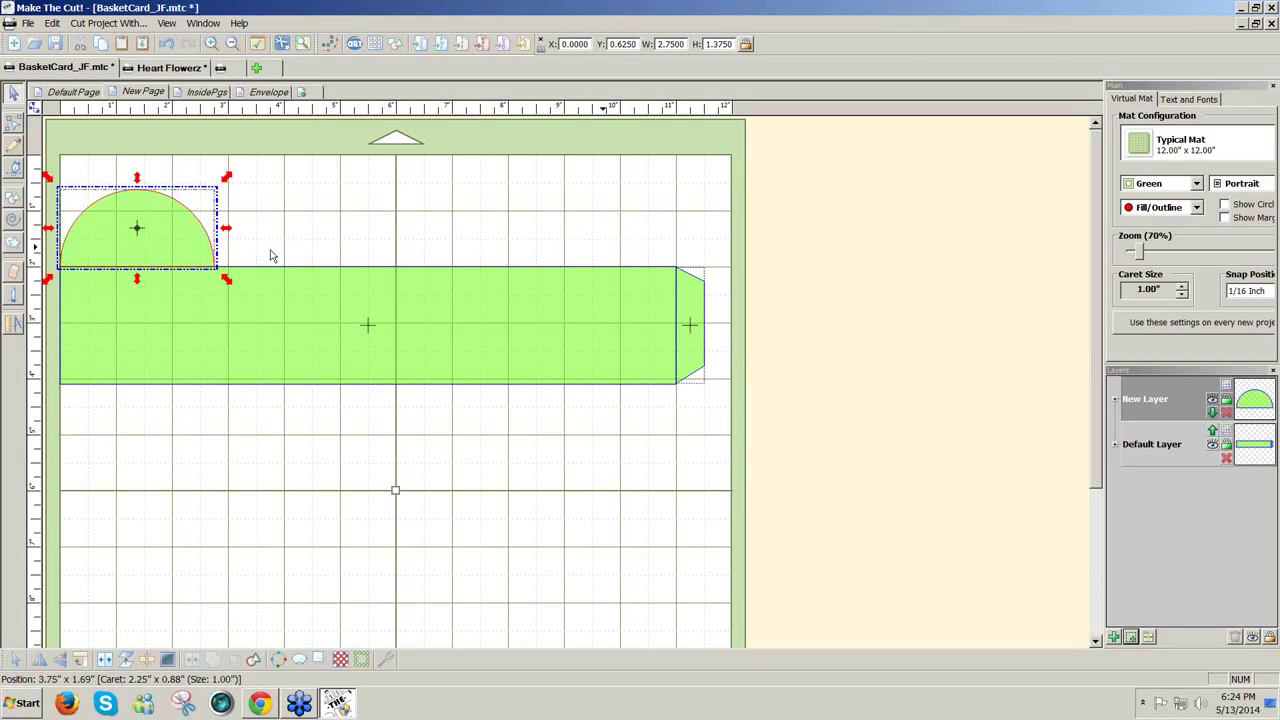
Duplicate the 2.75 inch half circle into 1 row and 4 columns with 0 inch spacing, and deselect the row
left_click(52, 22)
mouse_move(84, 135)
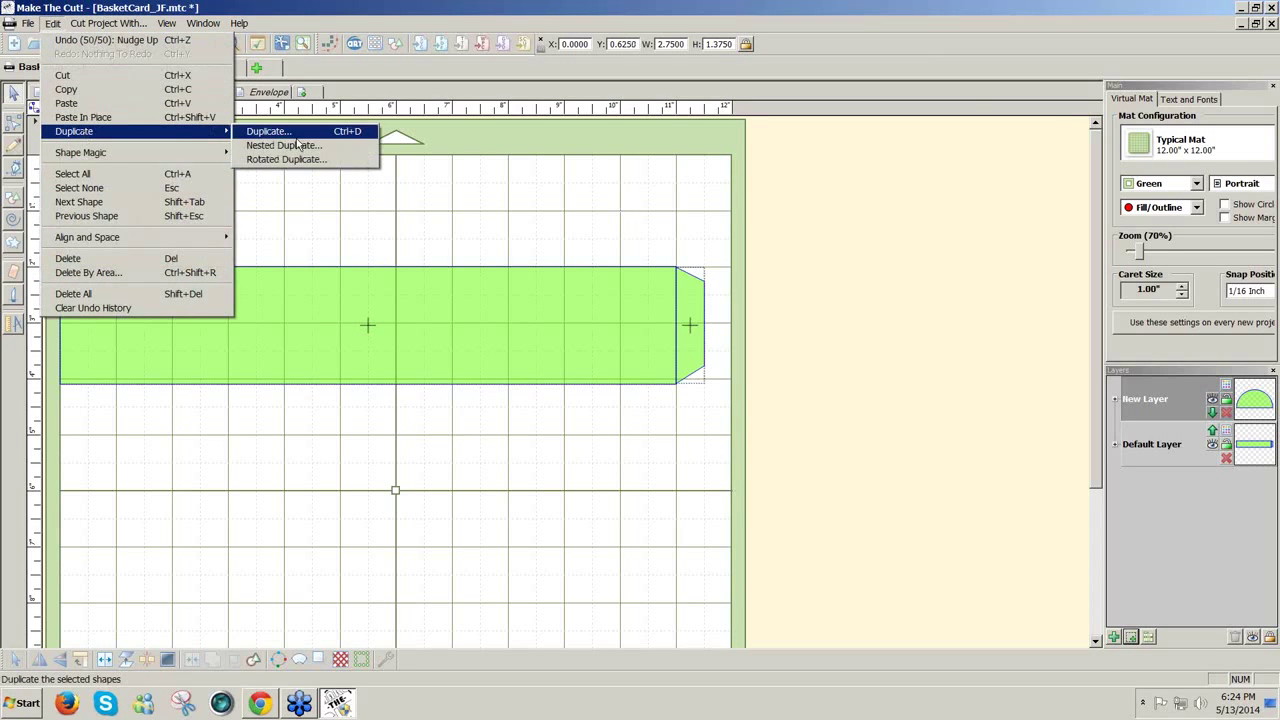
left_click(295, 136)
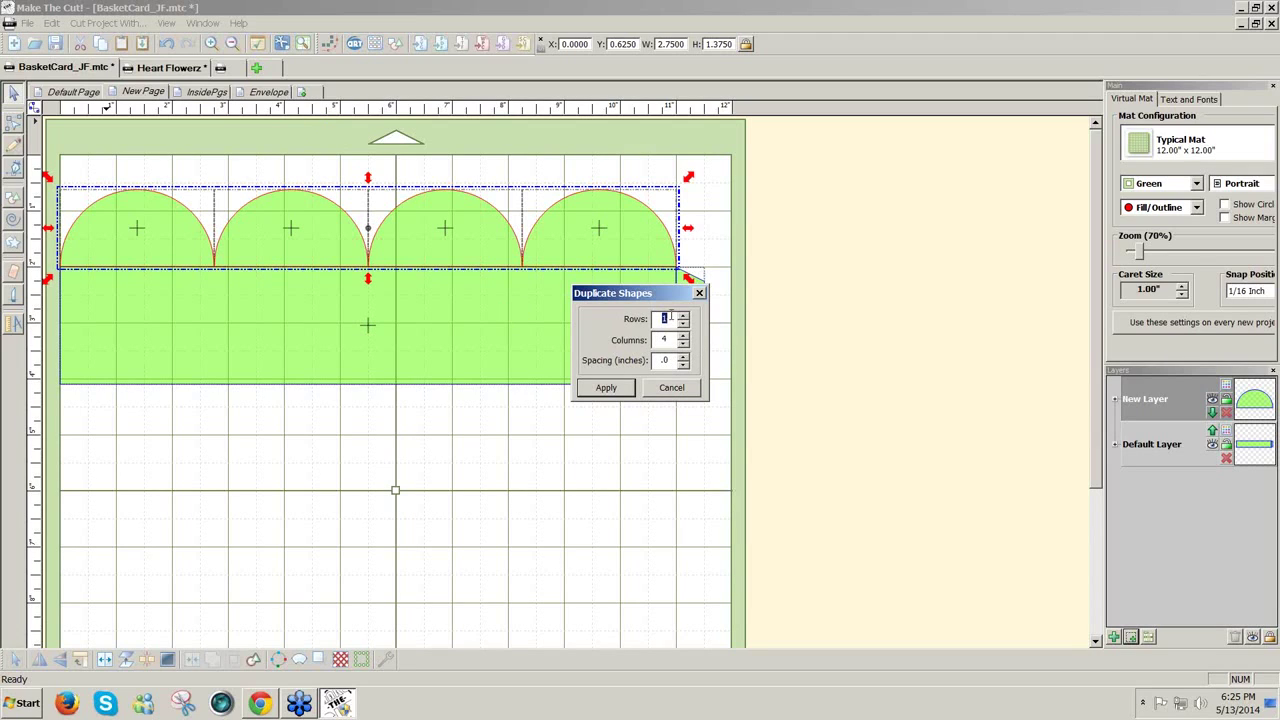
left_click(607, 388)
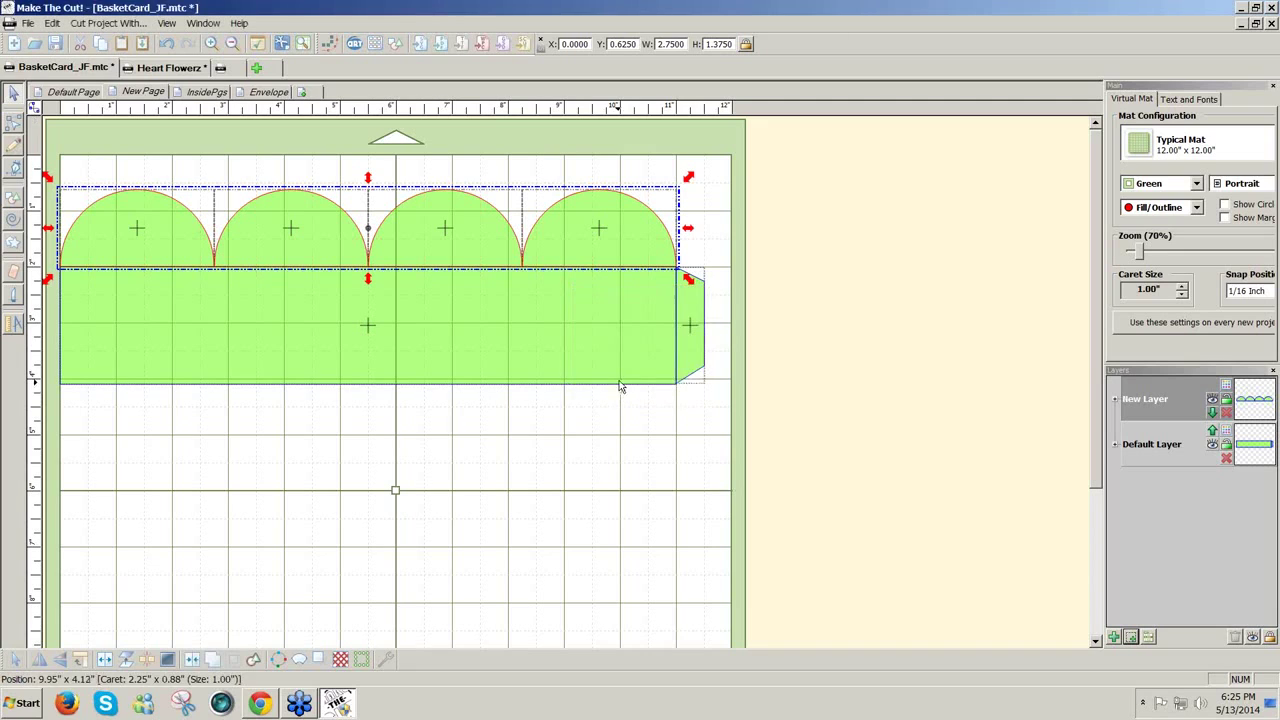
left_click(574, 421)
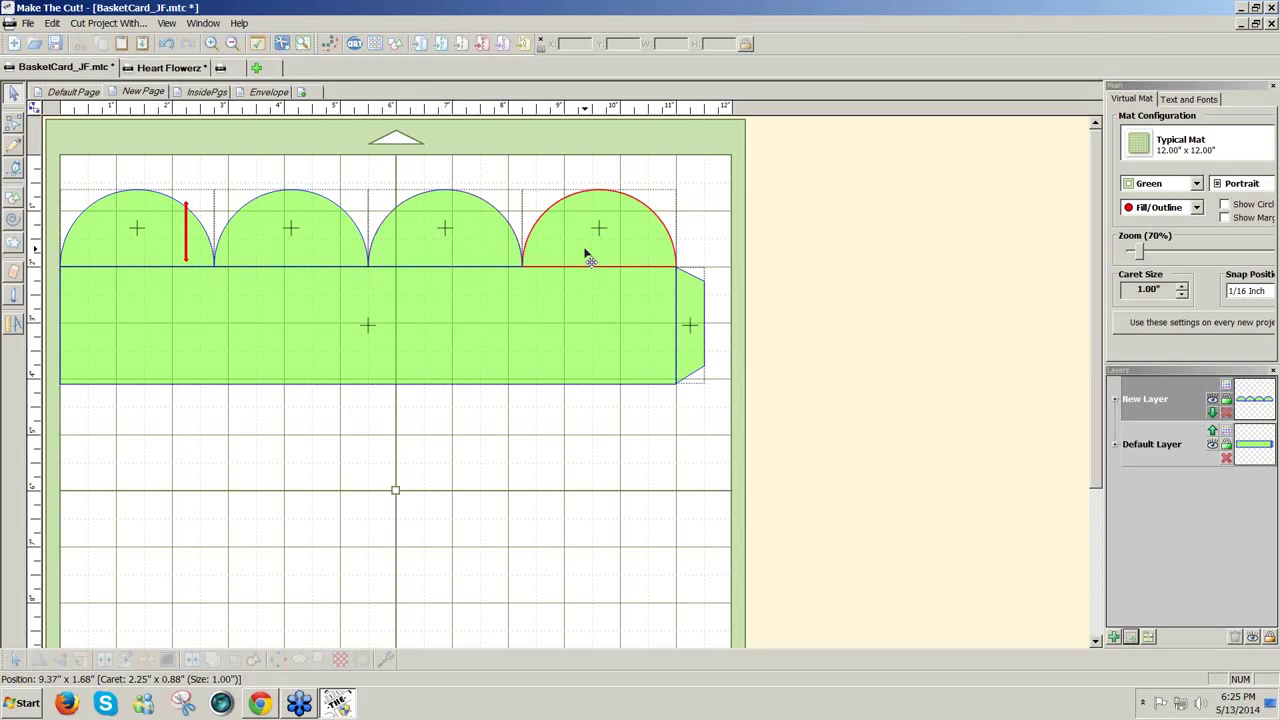
Compare the row with the default page's scalloped basket, and delete the three half-circle copies on the new page
left_click(60, 92)
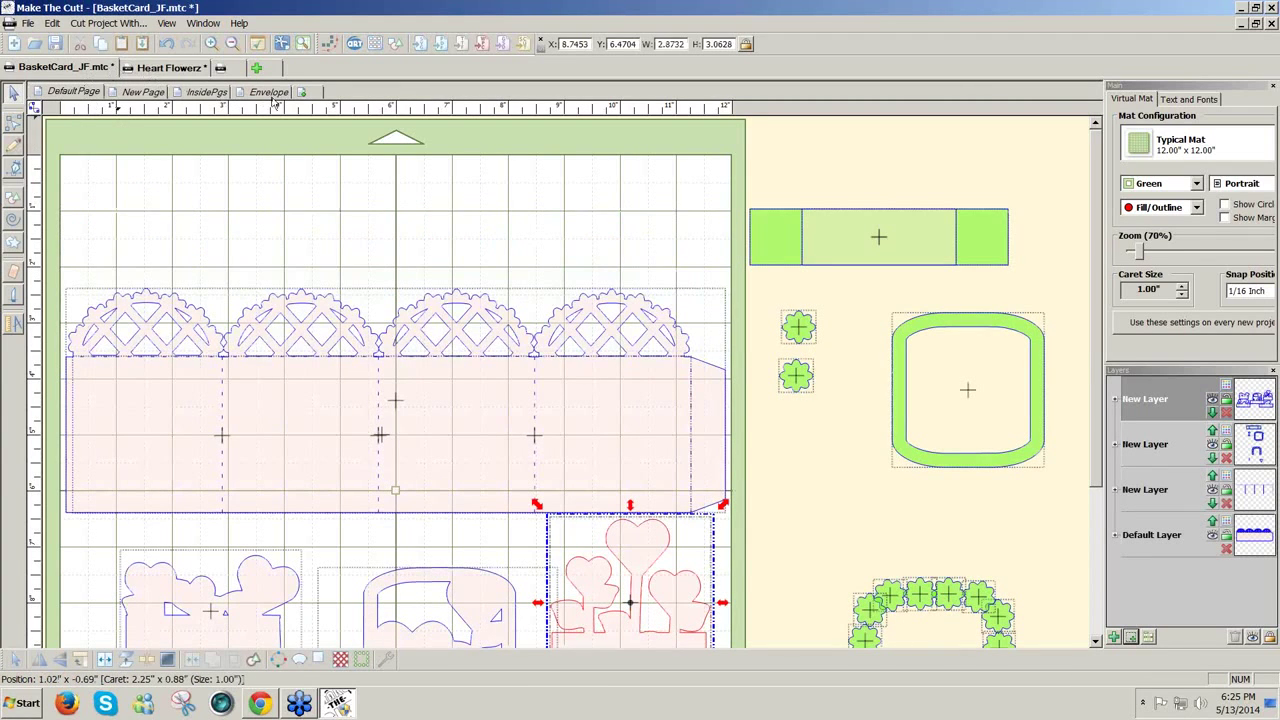
left_click(140, 92)
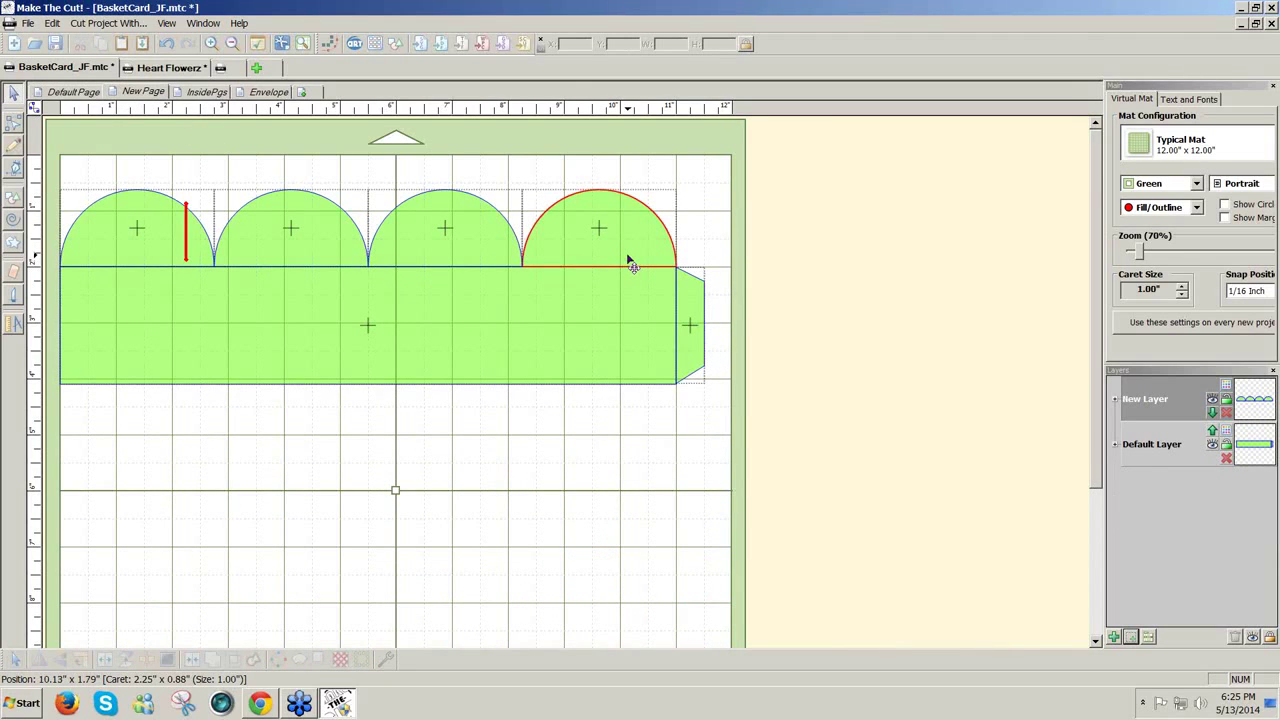
left_click_drag(612, 258, 505, 255)
key("Delete")
left_click(263, 237)
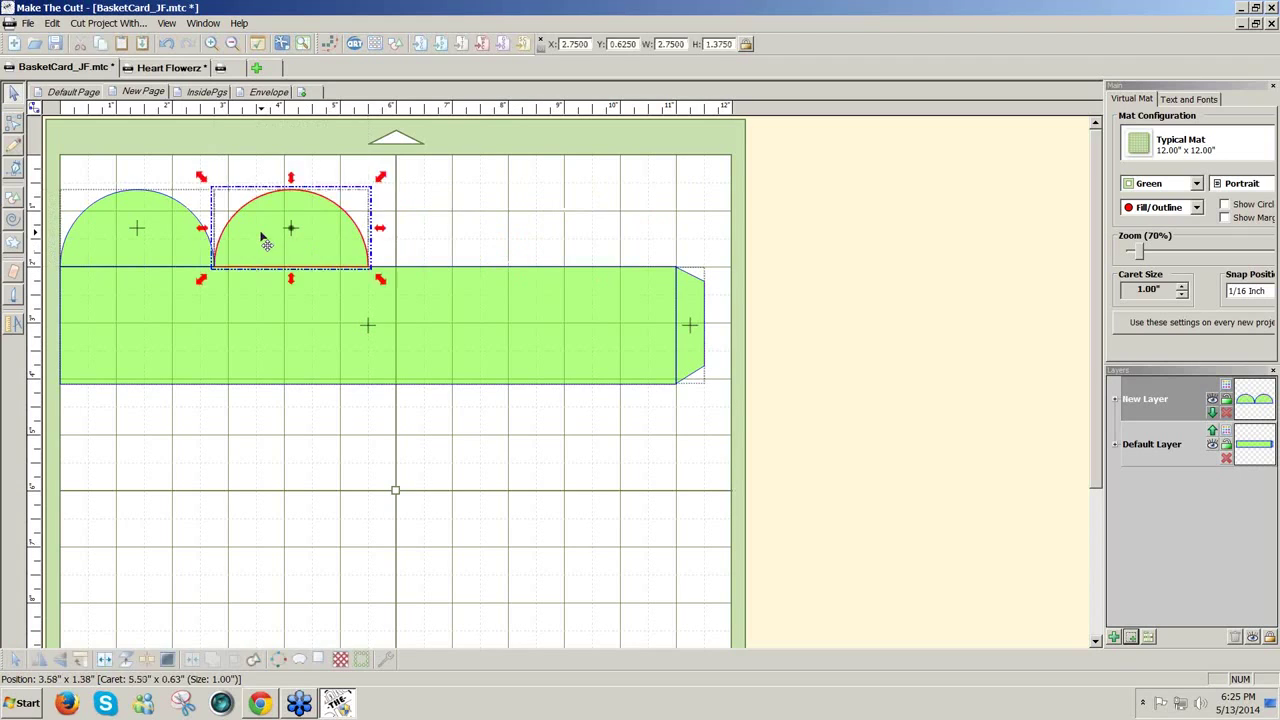
key("Delete")
Move the half circle below the rectangle to about X 1.5, Y 4.5 inches, and deselect it
left_click(208, 251)
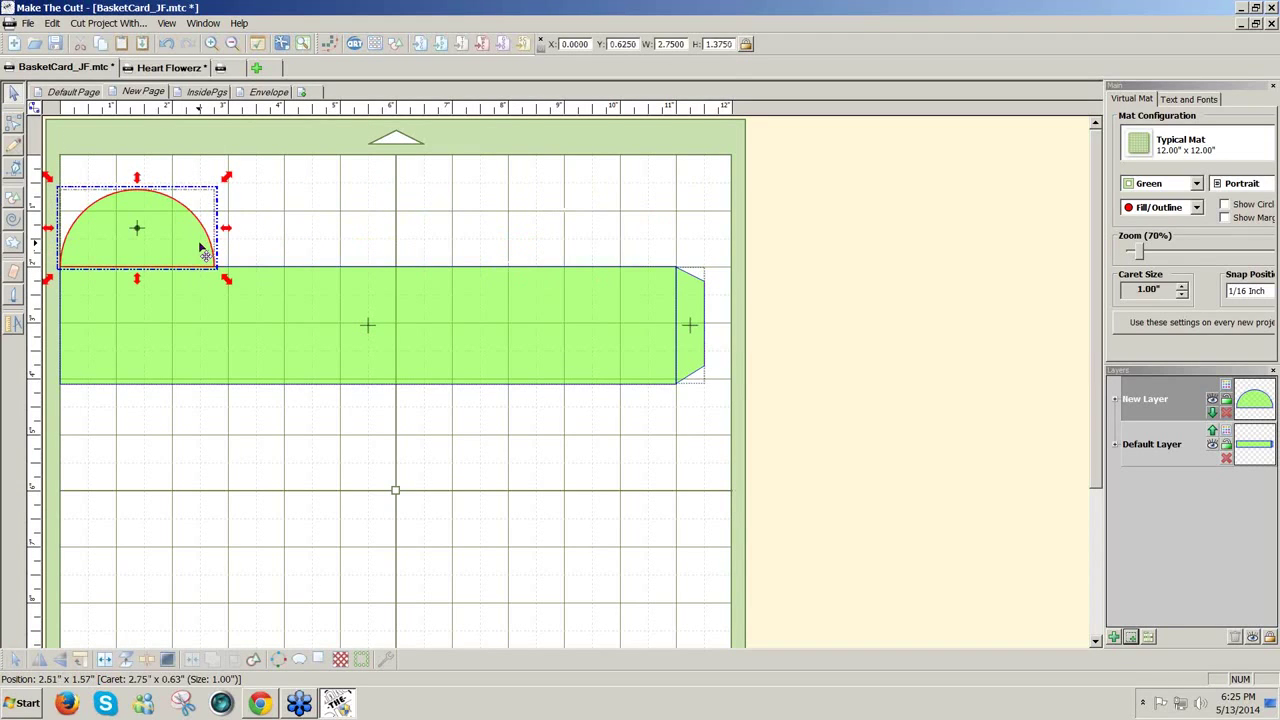
left_click_drag(186, 243, 274, 465)
left_click(423, 447)
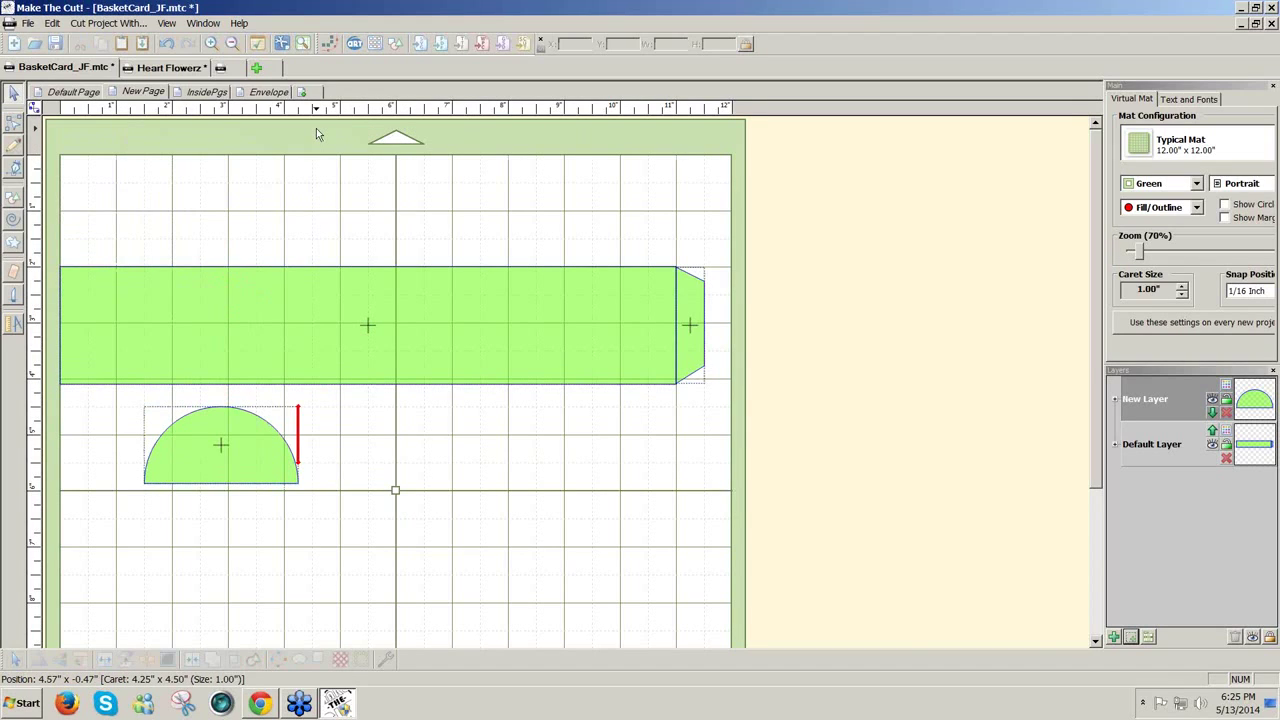
Add a 16 Points star from the basic shapes and place it beside the half circle at about X 6.63, Y 5.06 inches
left_click(395, 45)
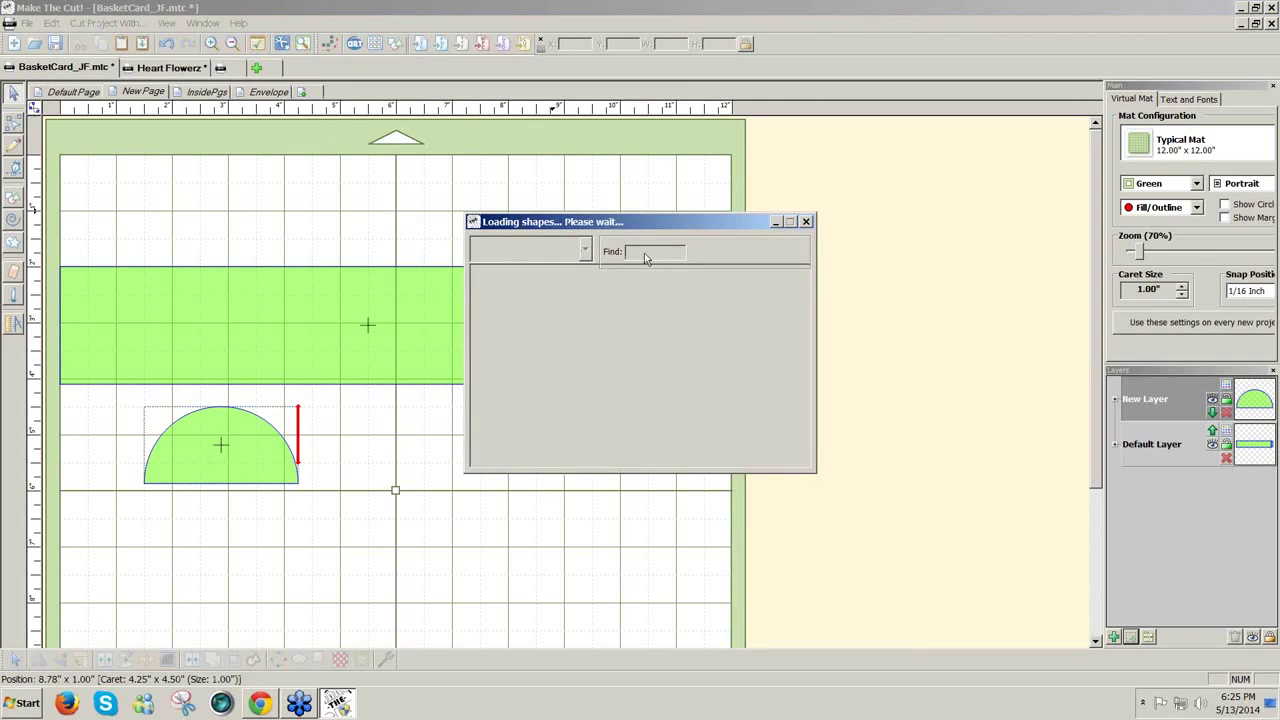
key("BackSpace")
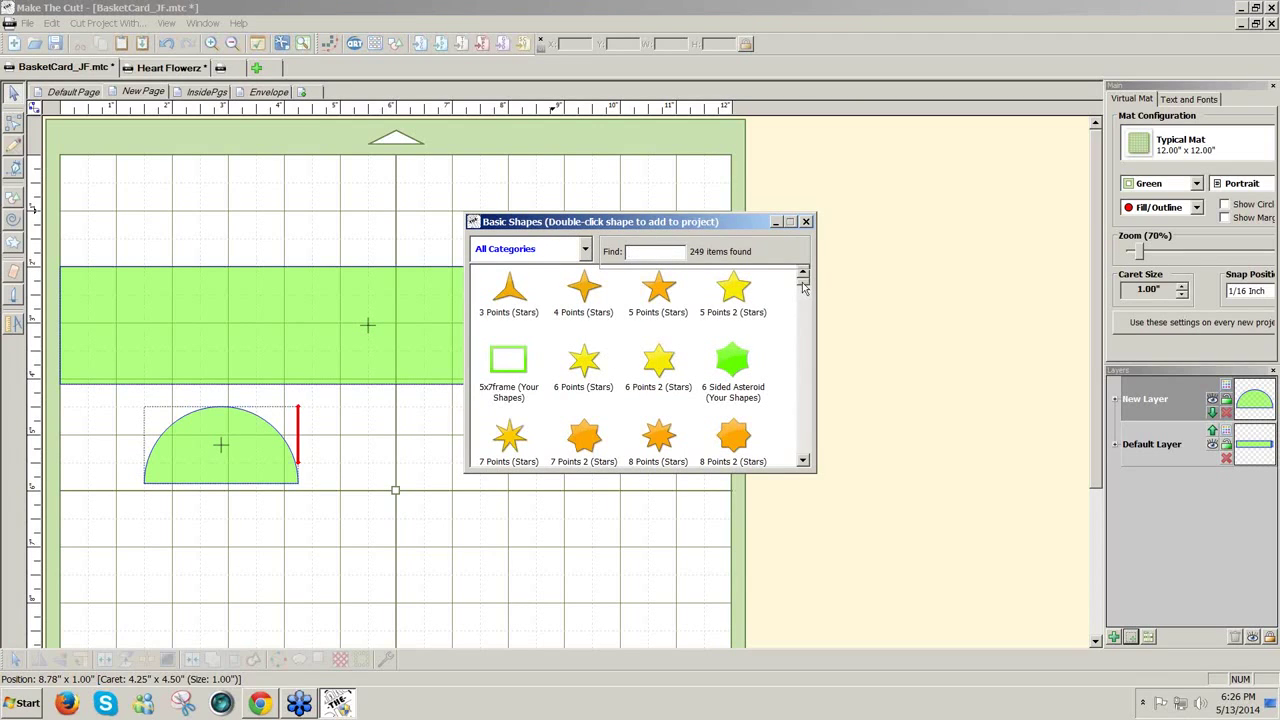
scroll(803, 294, "down", 5)
scroll(803, 294, "up", 2)
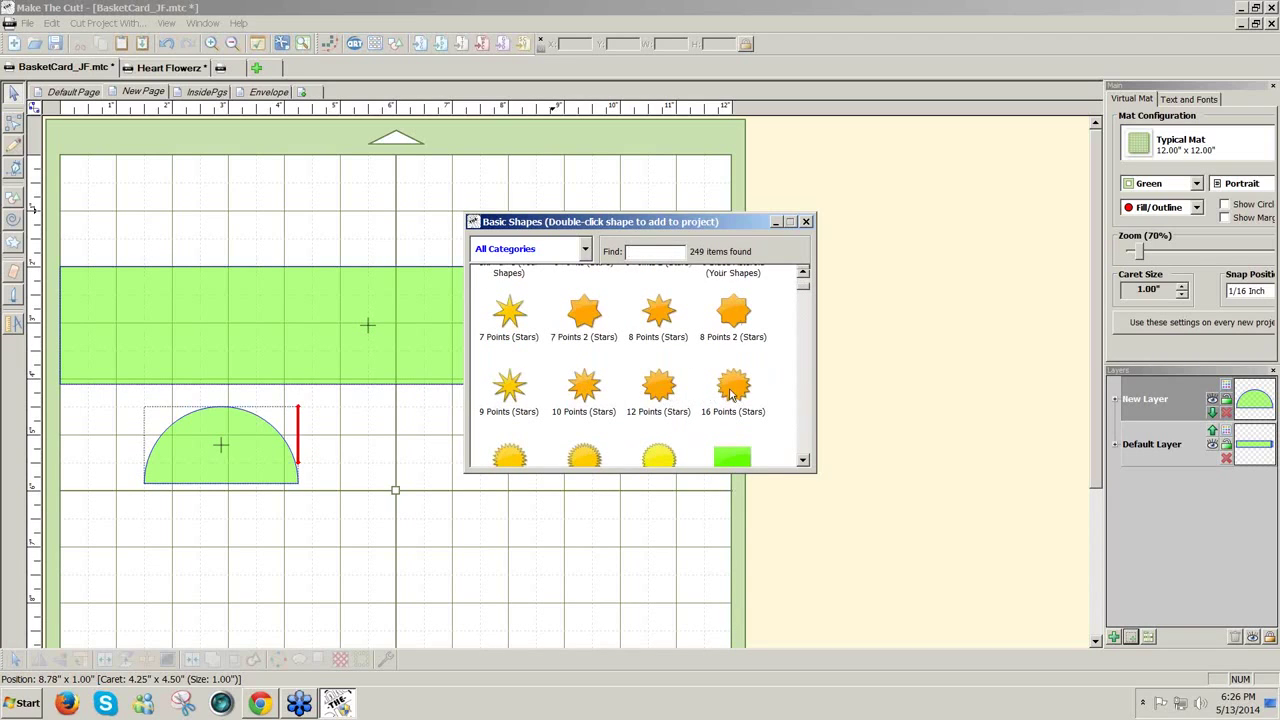
left_click(731, 395)
double_click(731, 395)
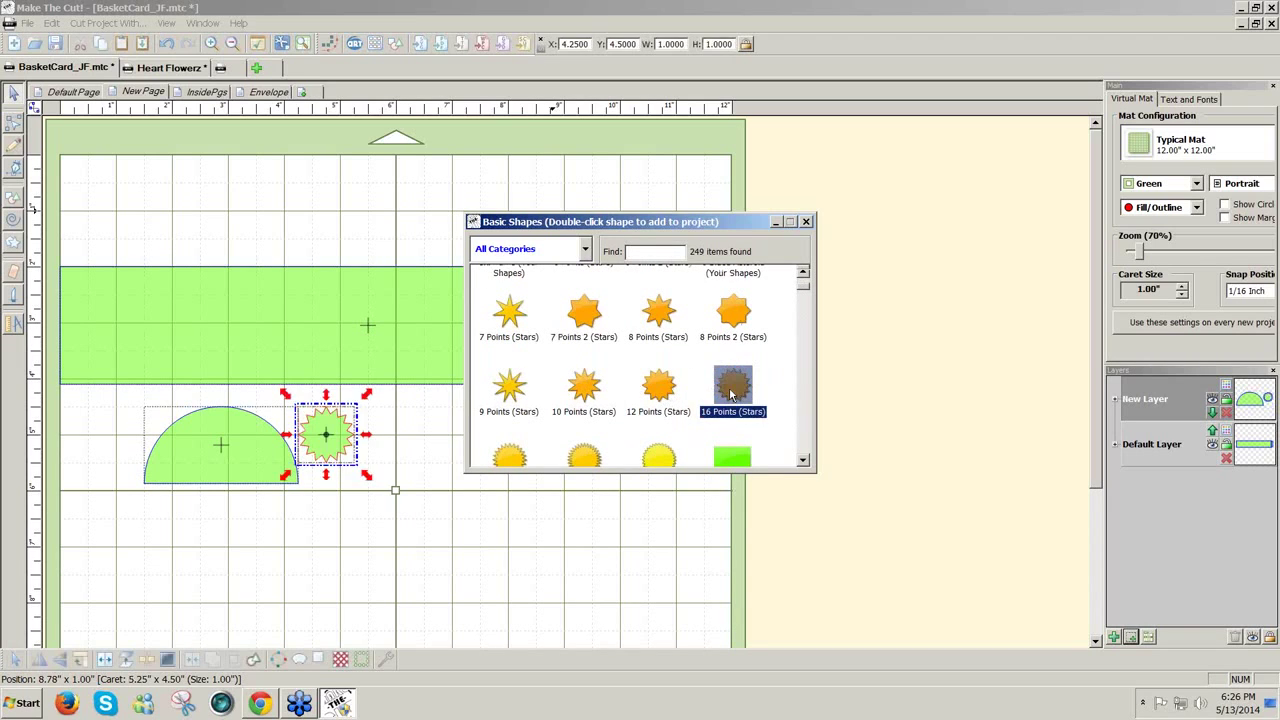
left_click(806, 222)
left_click_drag(326, 434, 459, 469)
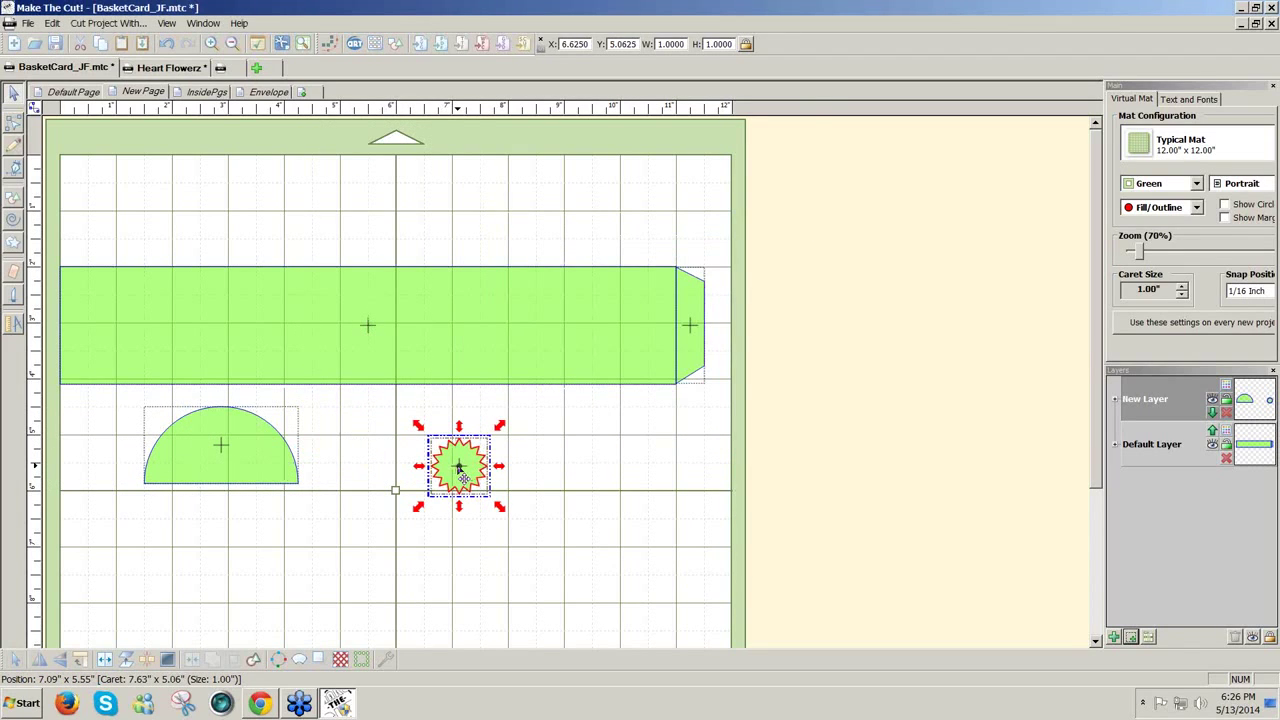
Generate a shadow layer around the 16-point star with a .08 inch width and rounded corner join
left_click(319, 661)
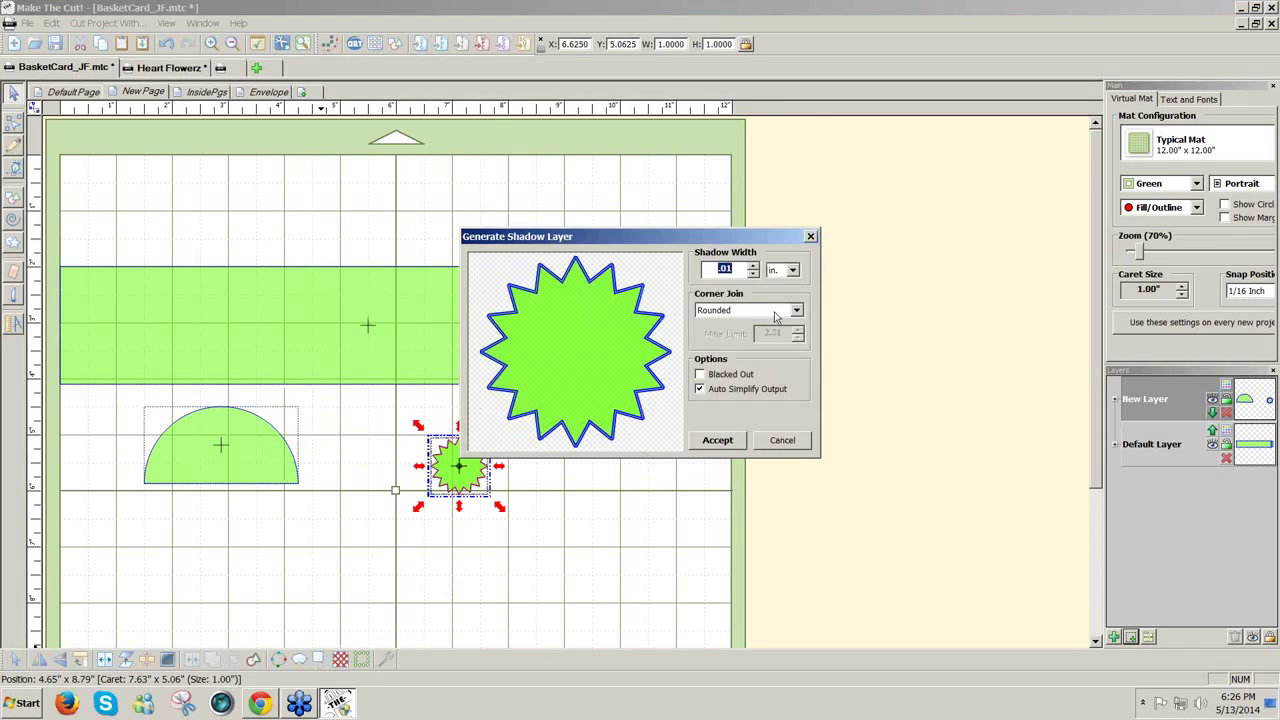
left_click(735, 269)
left_click_drag(736, 270, 690, 269)
type(".")
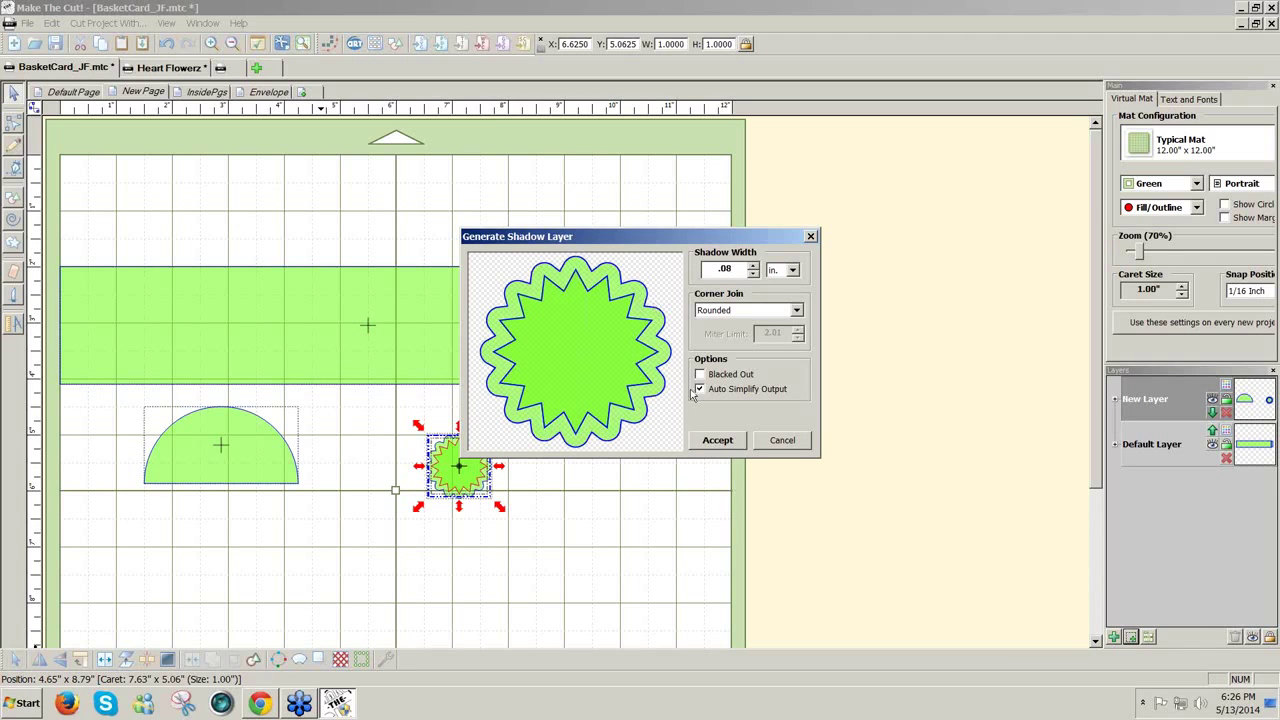
left_click(717, 440)
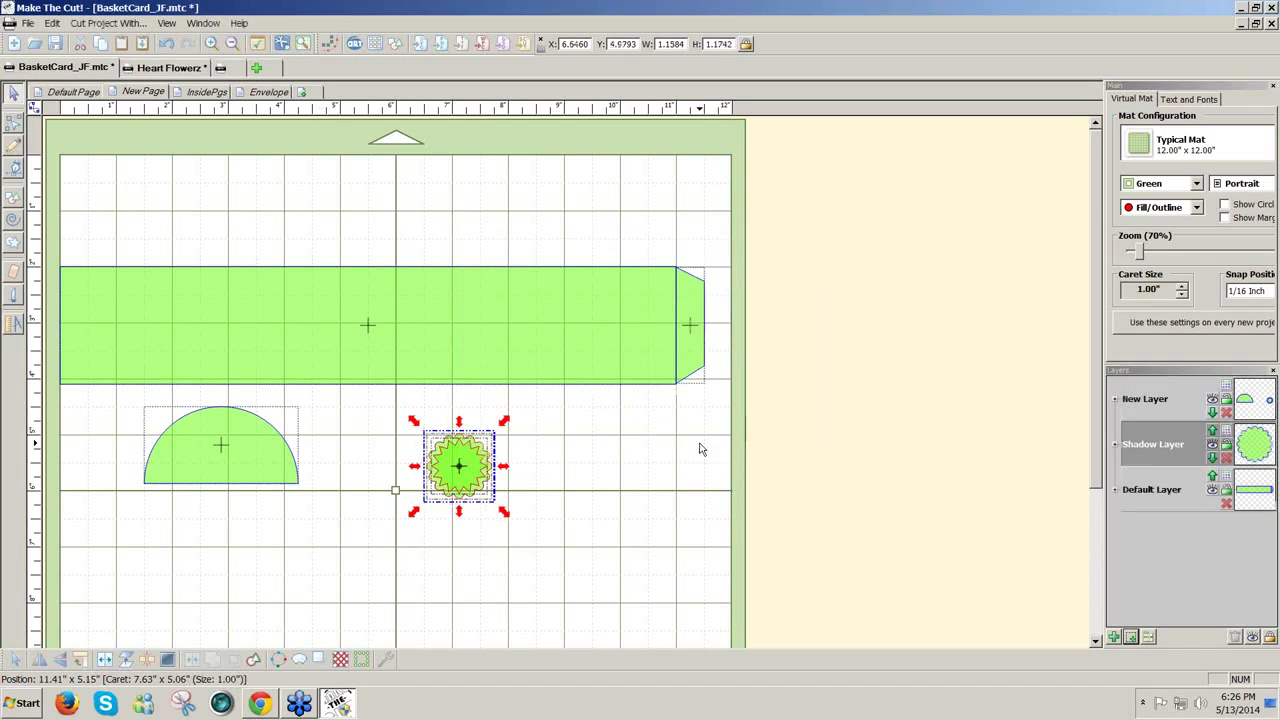
Separate the original 16-point star from its scalloped shadow and delete the star
left_click_drag(473, 470, 600, 470)
left_click(499, 462)
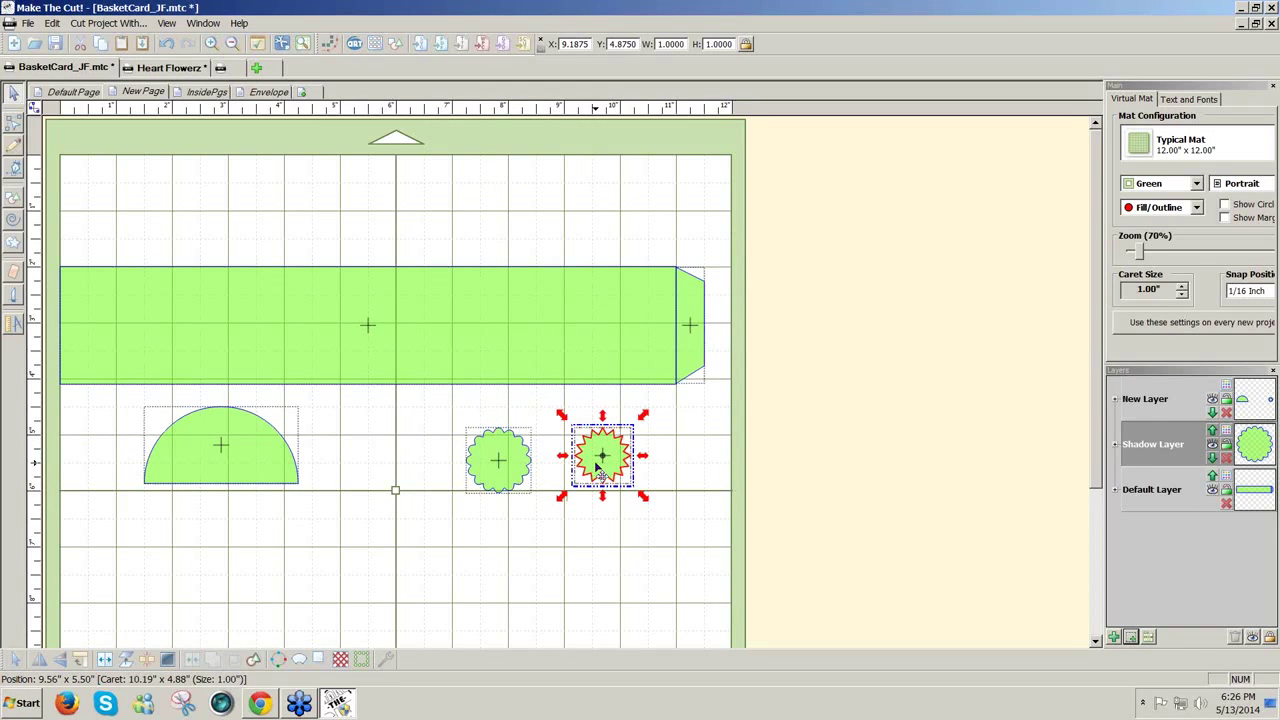
key("Delete")
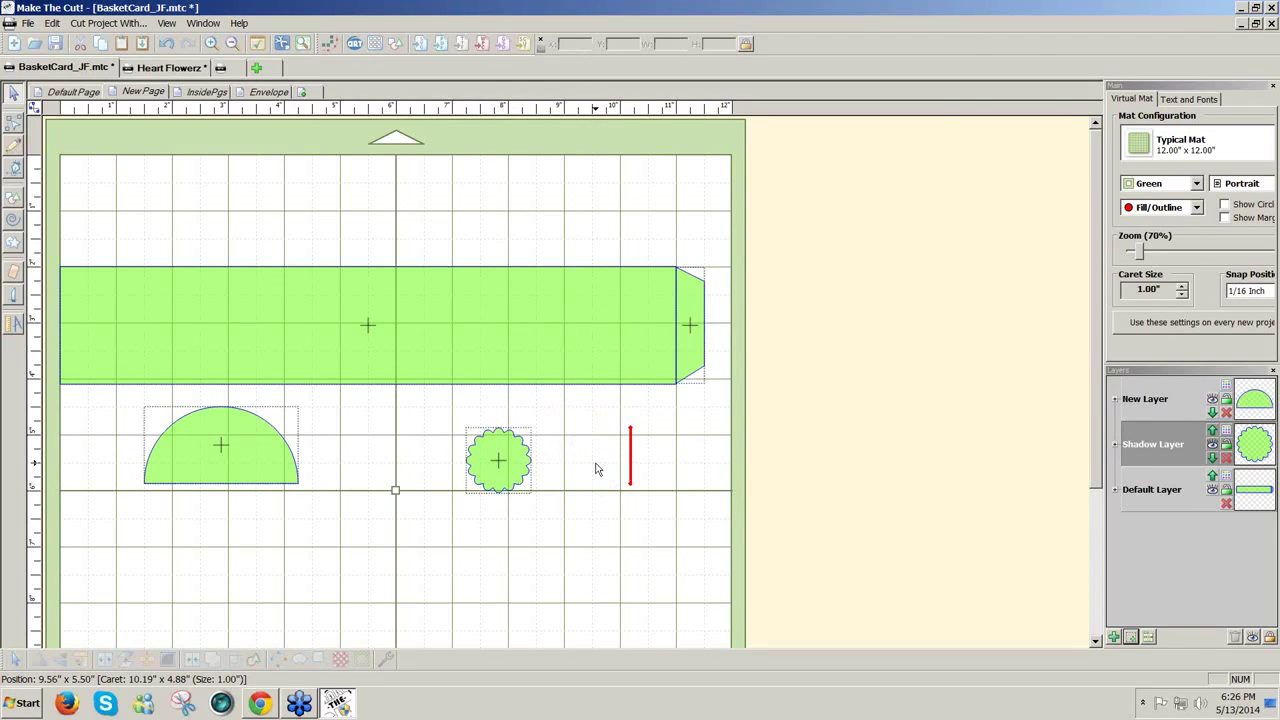
Compare with the default page's basket, and move the scalloped circle off the mat to about X 12.88, Y 2.5 inches
left_click(88, 95)
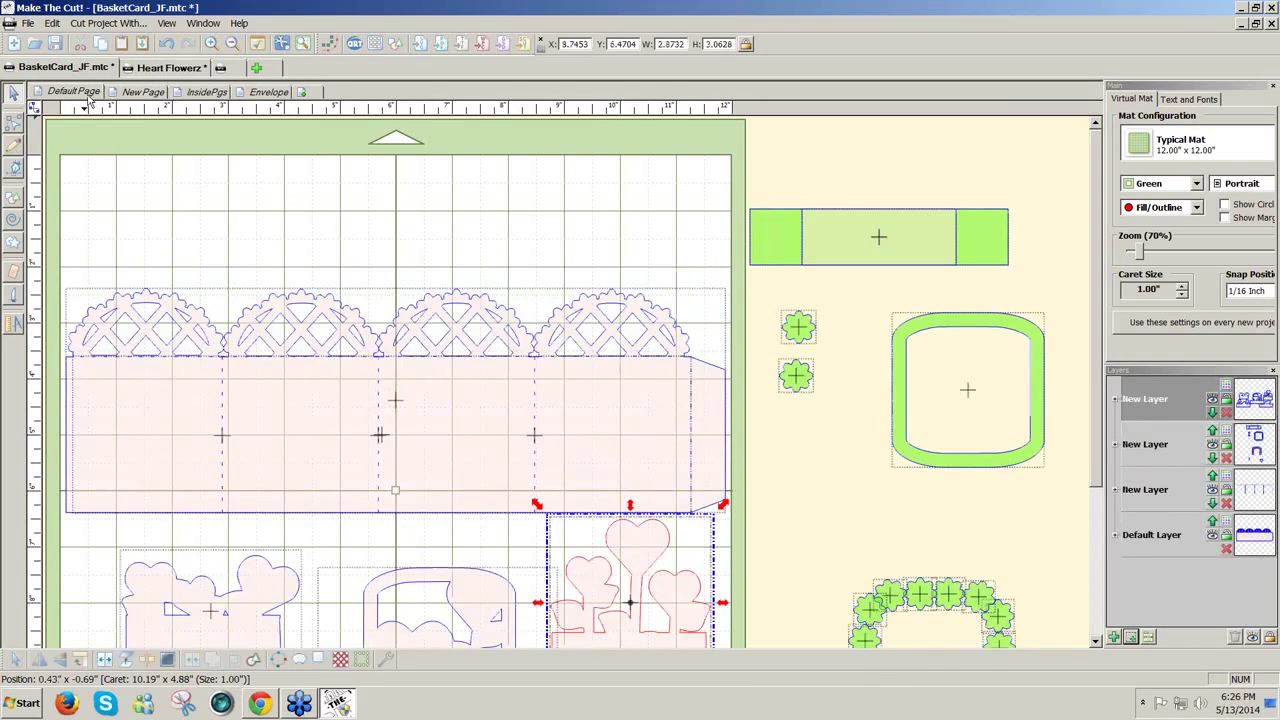
left_click(143, 95)
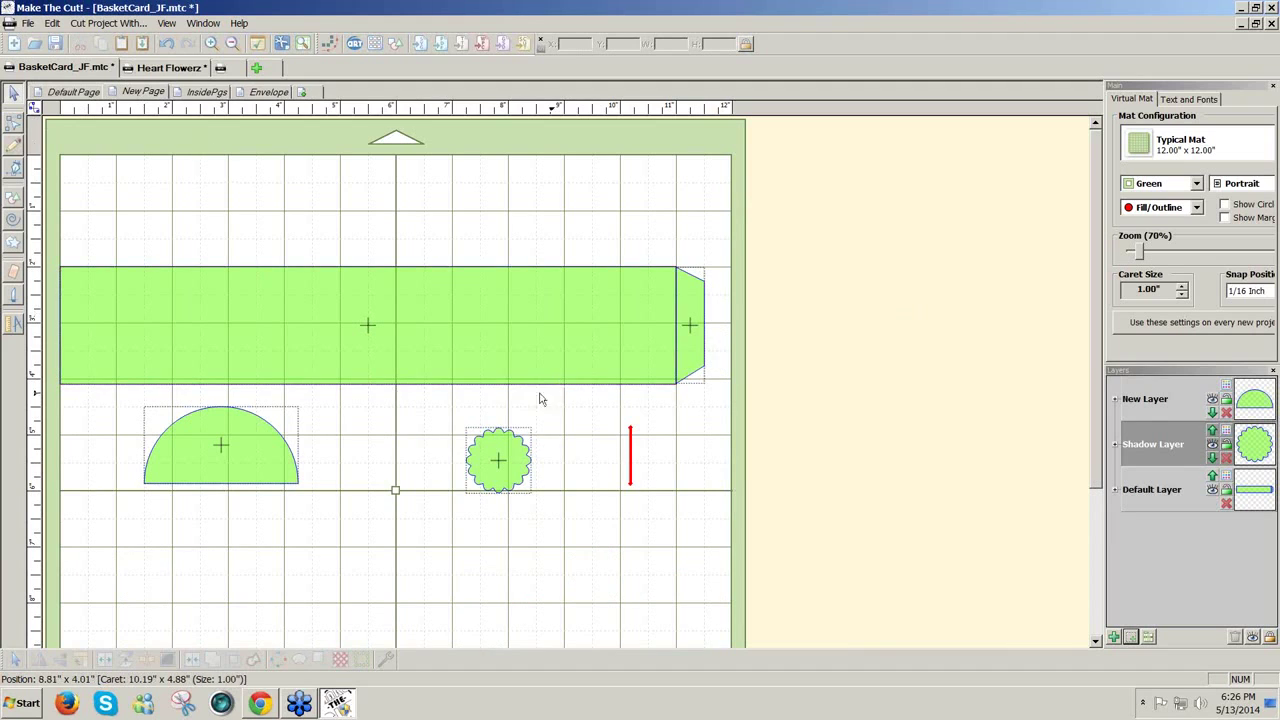
left_click(518, 456)
left_click_drag(518, 456, 833, 323)
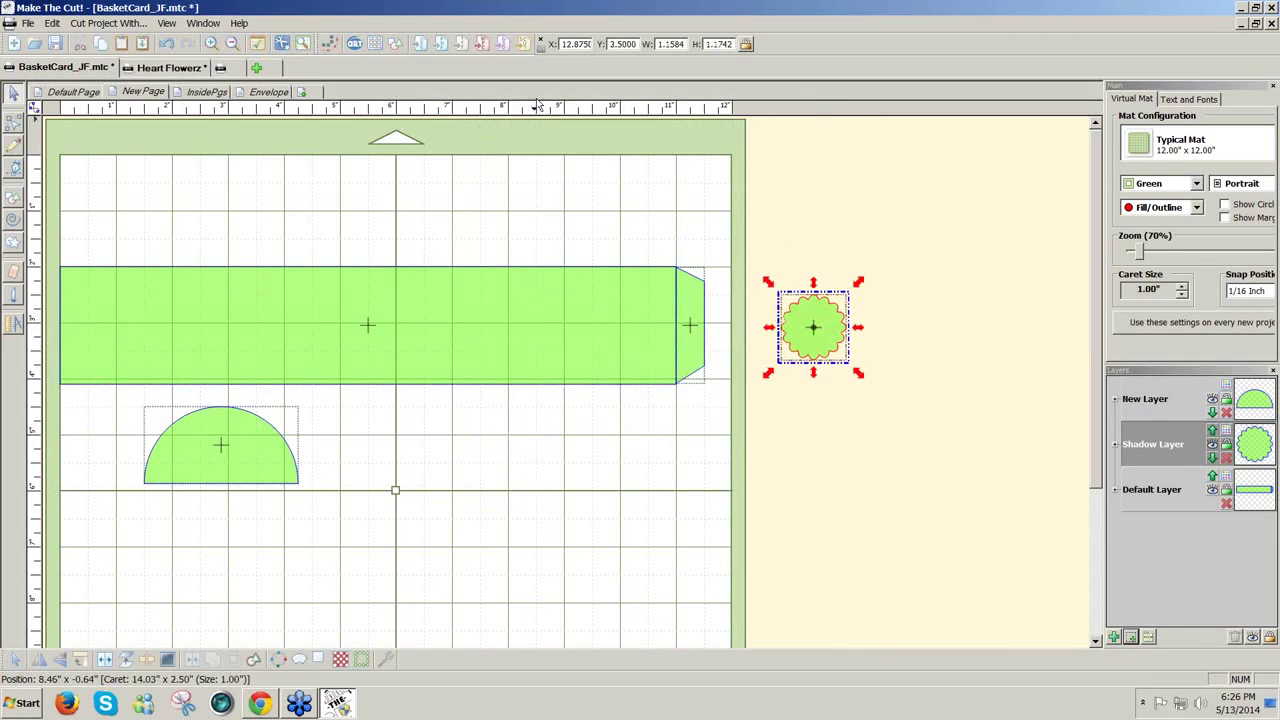
Add a 6 Points star from the basic shapes and place it below the rectangle at about X 9.5, Y 4.75 inches
left_click(395, 44)
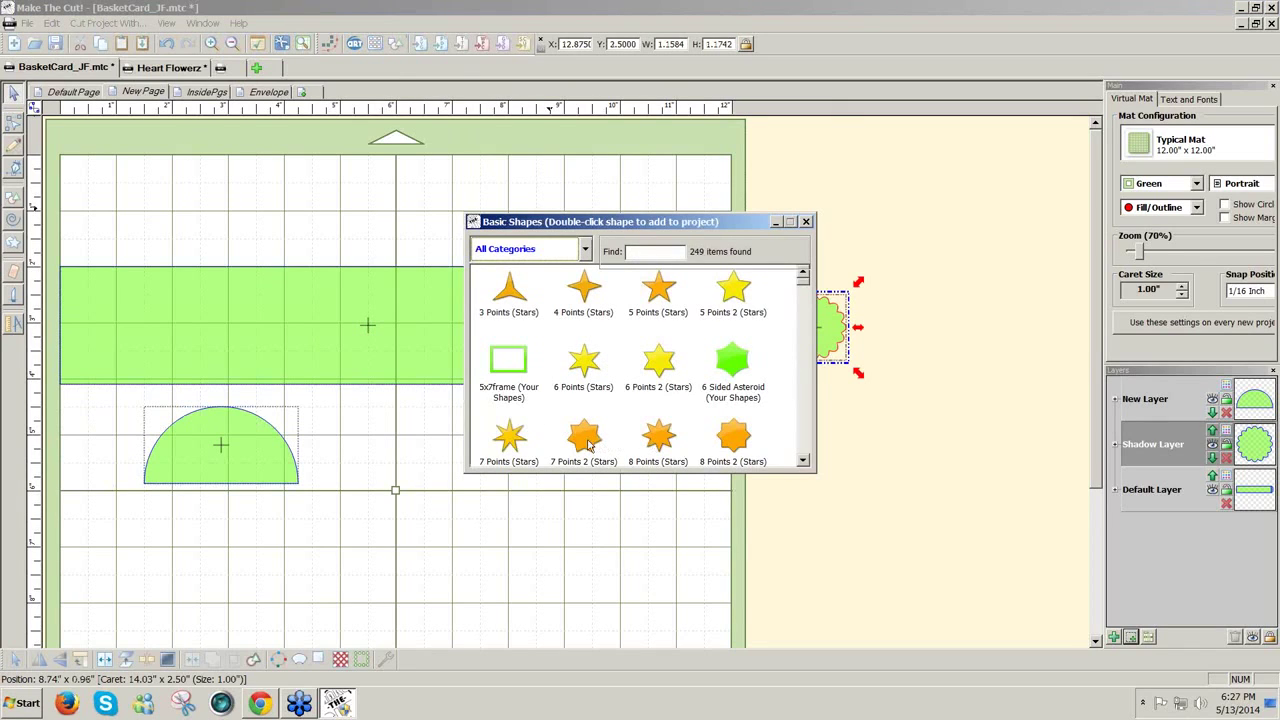
double_click(587, 369)
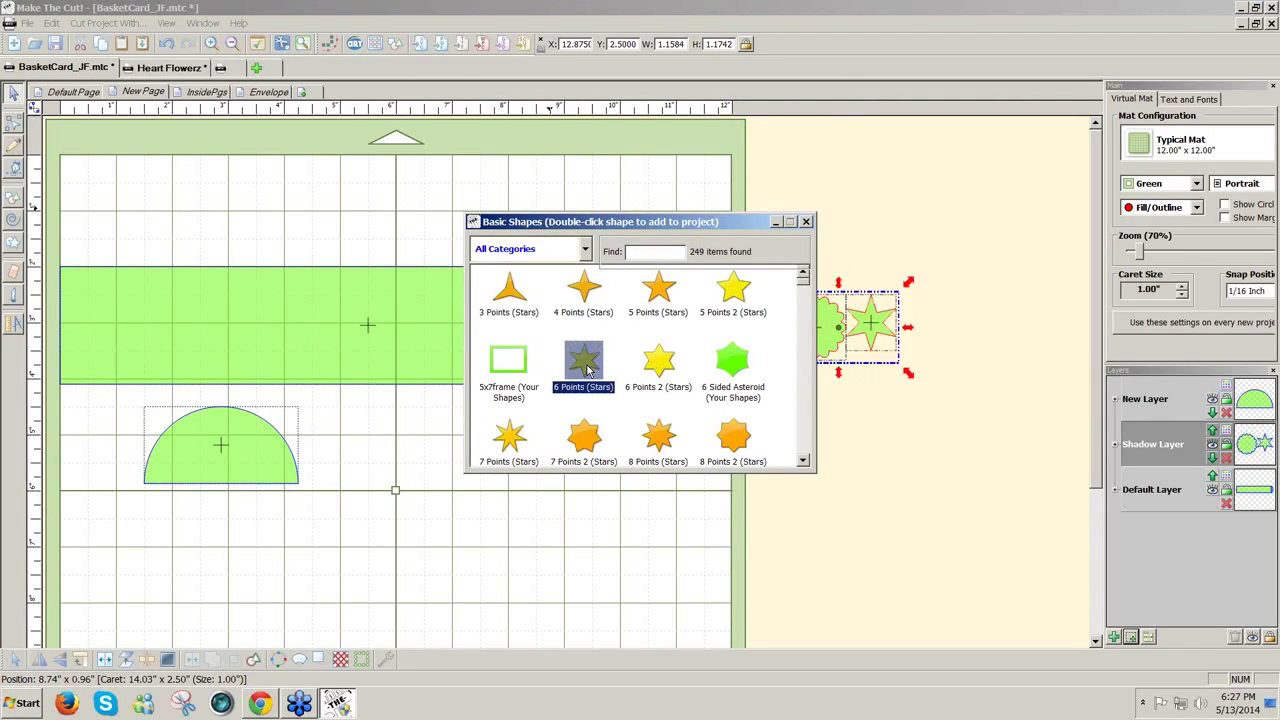
left_click(806, 221)
left_click_drag(889, 338, 618, 463)
Generate a .2 inch wide shadow layer with rounded corner join around the 6-point star, and move the original star off the mat
left_click(320, 664)
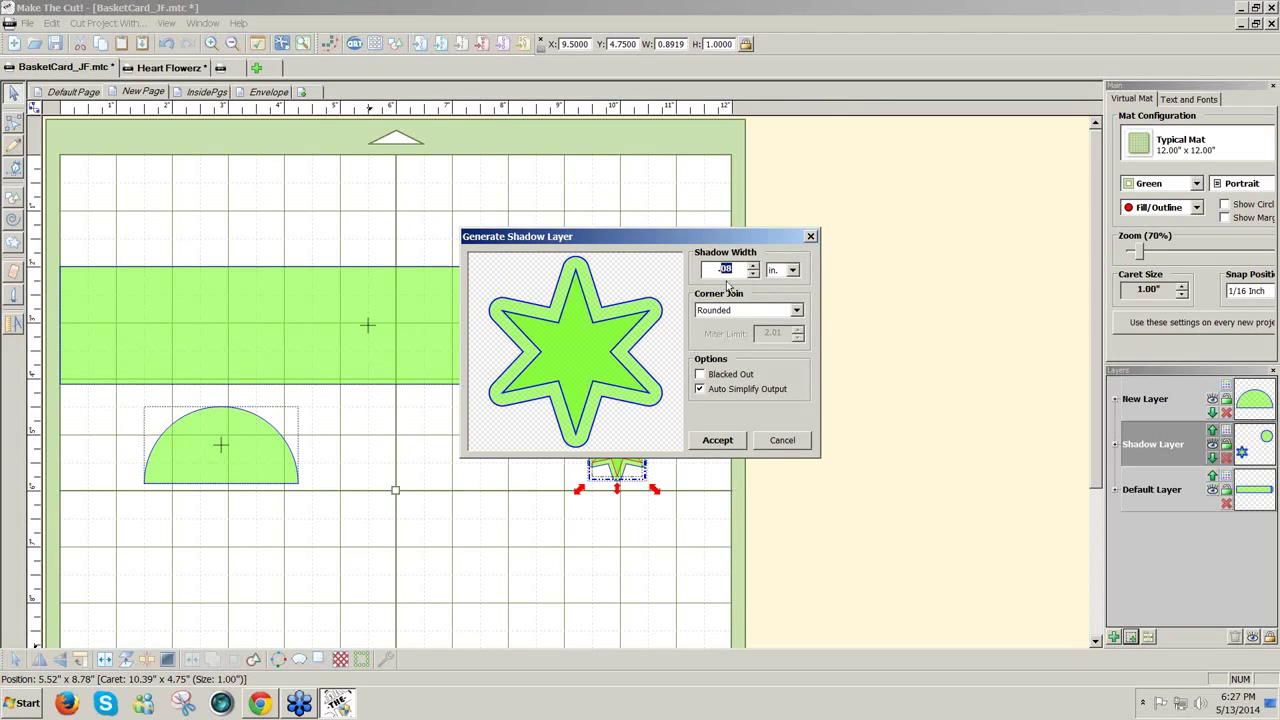
type(".2")
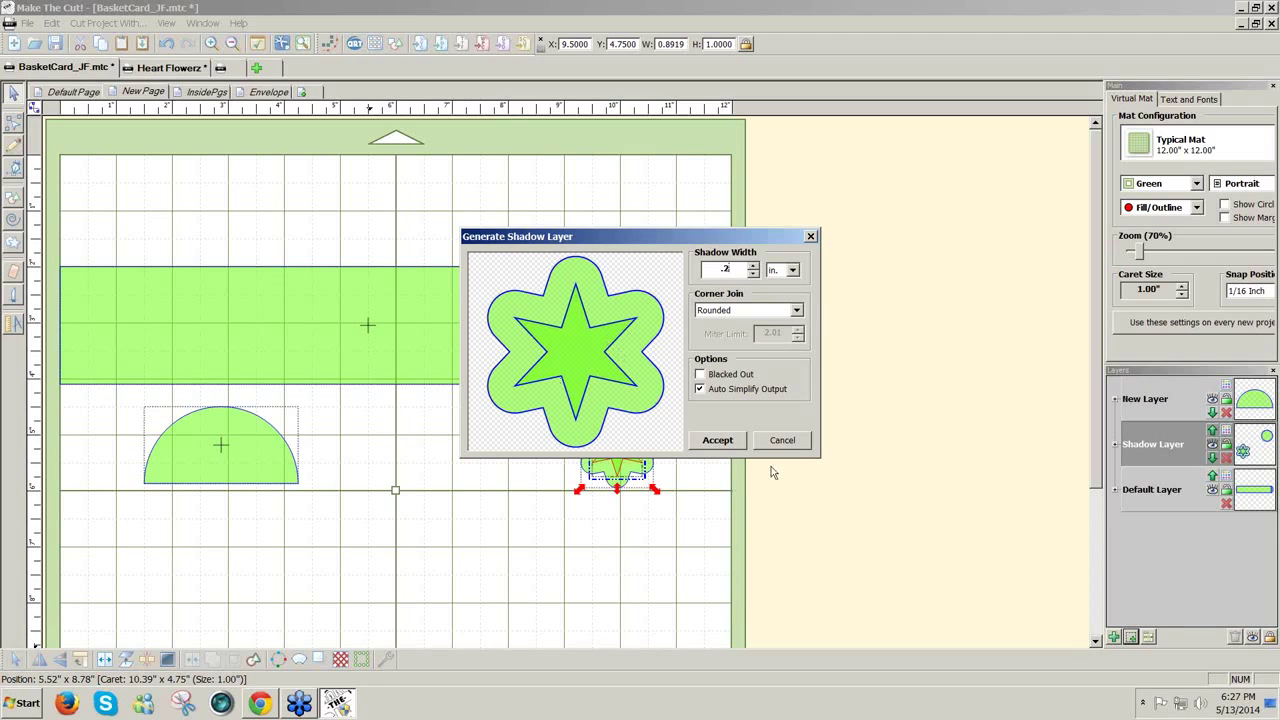
left_click(705, 442)
left_click_drag(647, 457, 902, 466)
Shrink the flower shadow to about 0.77 by 0.81 inches at X 7.25, Y 4.75, and move the half circle to about X 3, Y 5.31
left_click_drag(625, 470, 503, 463)
left_click_drag(545, 402, 511, 432)
left_click_drag(258, 465, 343, 509)
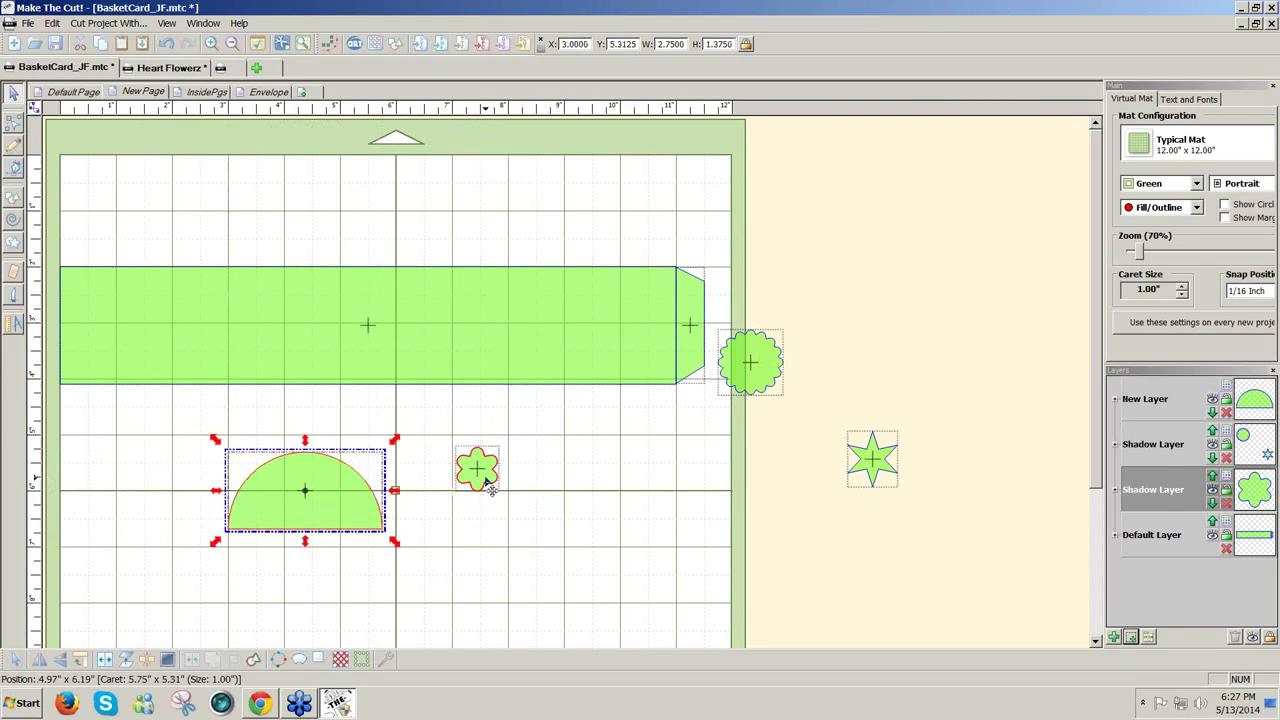
left_click_drag(488, 484, 491, 451)
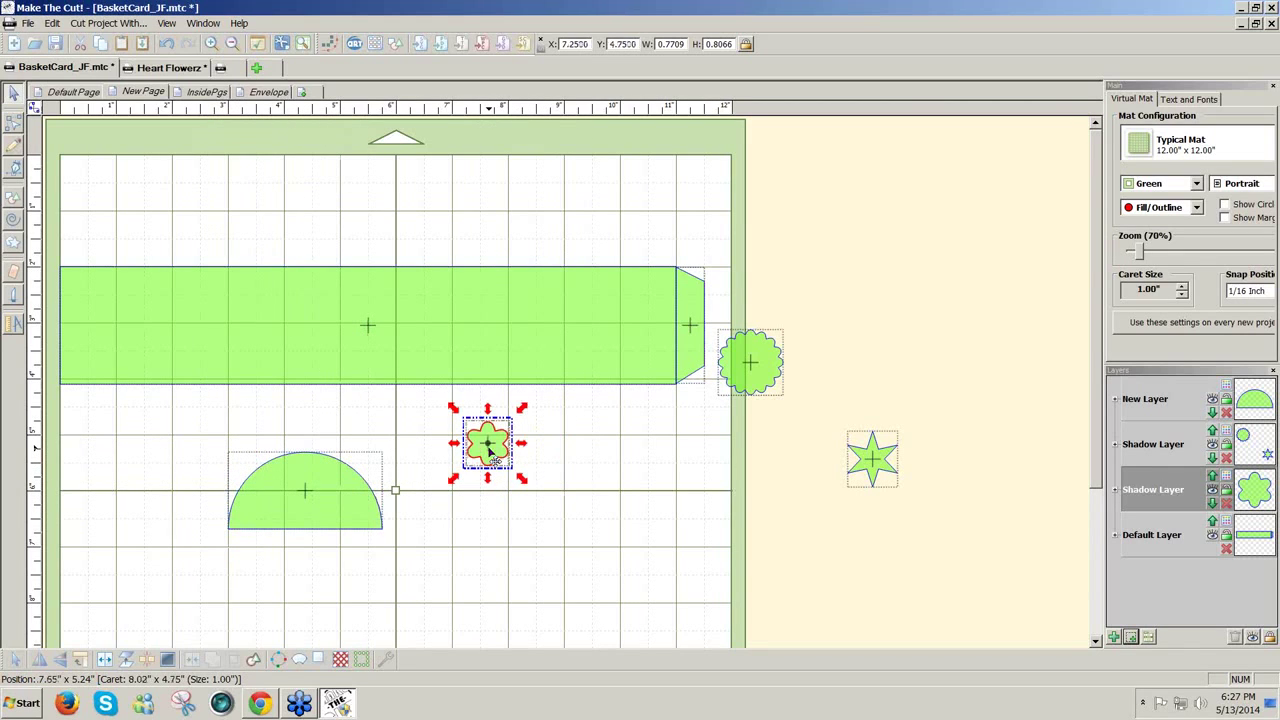
Center the flower on the half circle and start wrapping it to the half circle's path with a repeat count of 6
left_click_drag(494, 452, 311, 495)
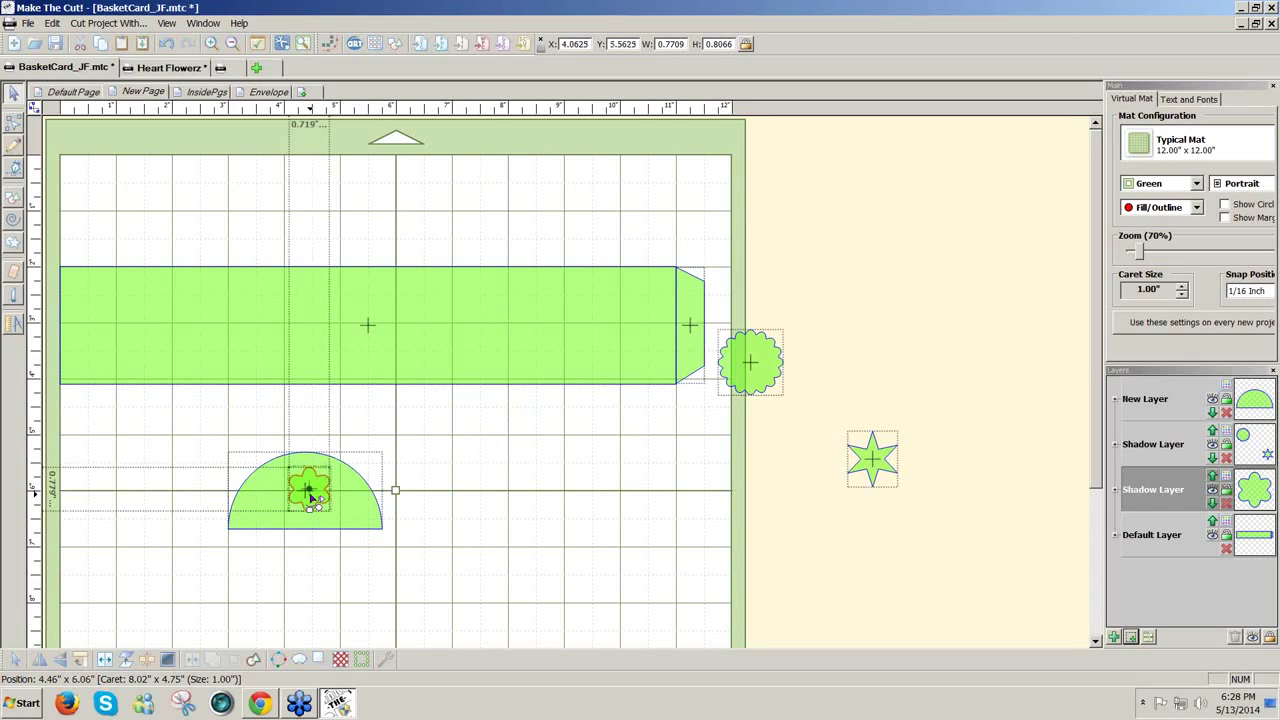
key("ctrl+shift+w")
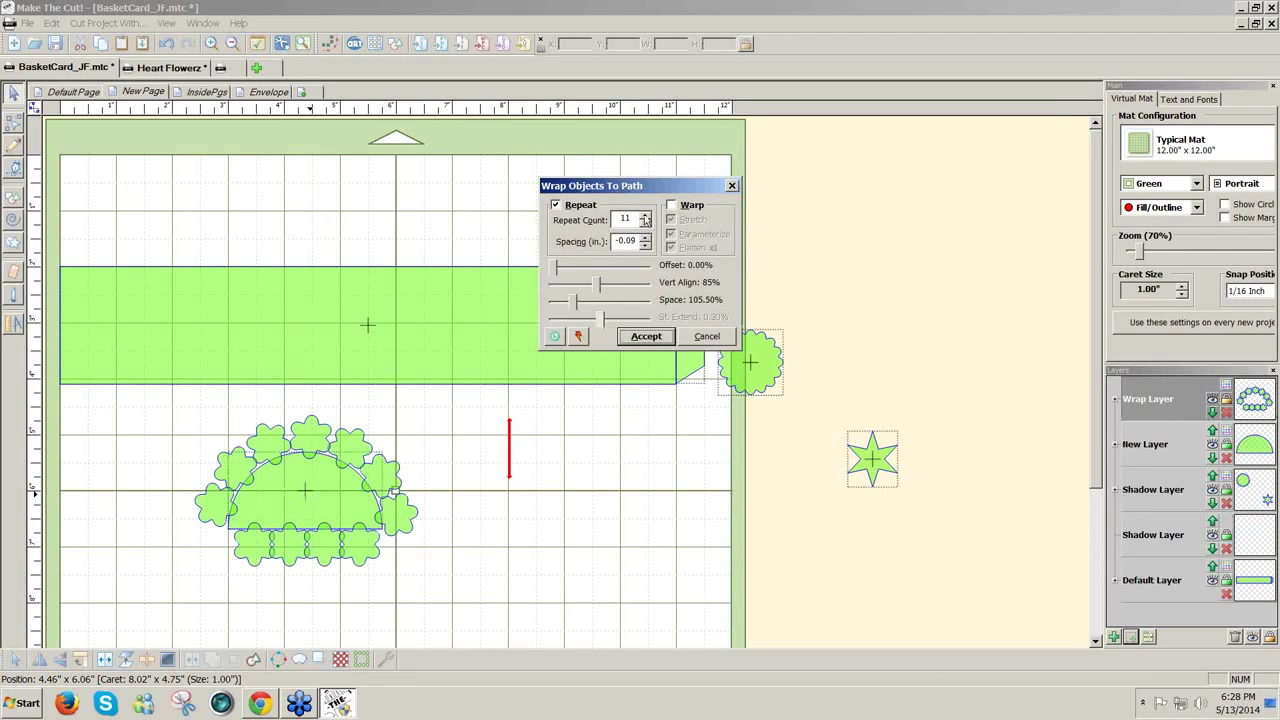
left_click(645, 225)
left_click(645, 225)
left_click(645, 225)
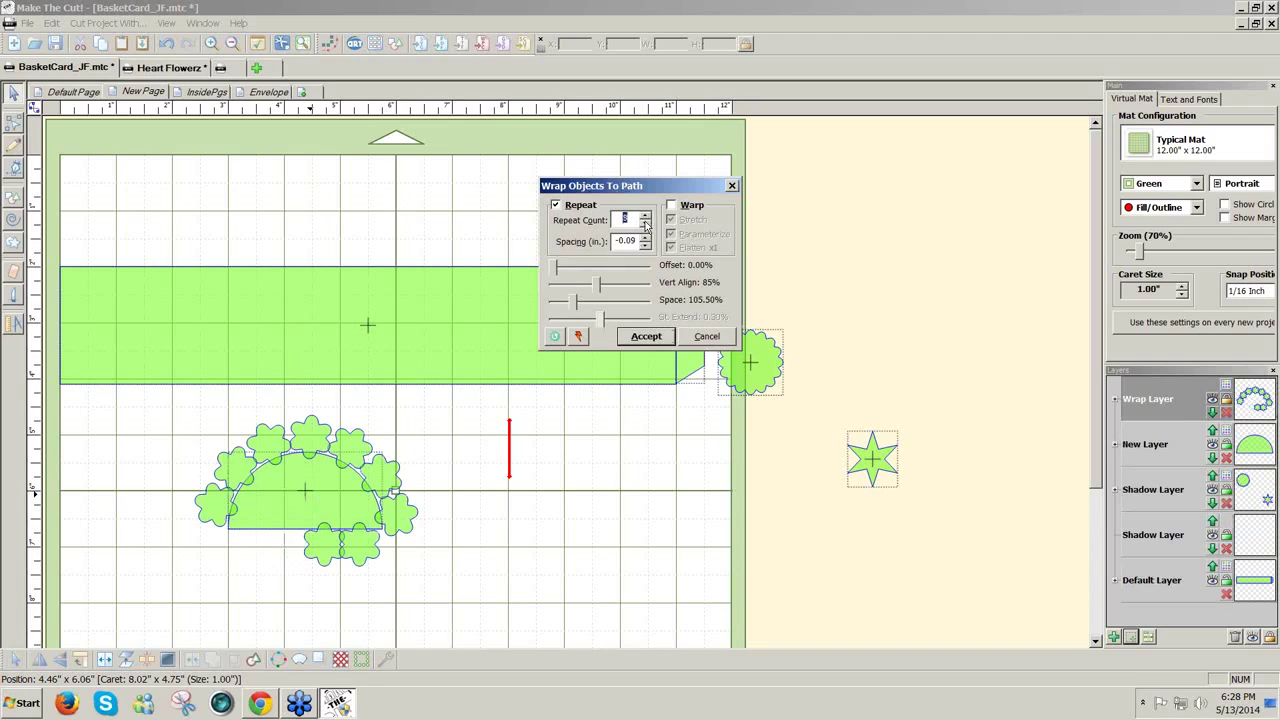
left_click(645, 225)
left_click(645, 225)
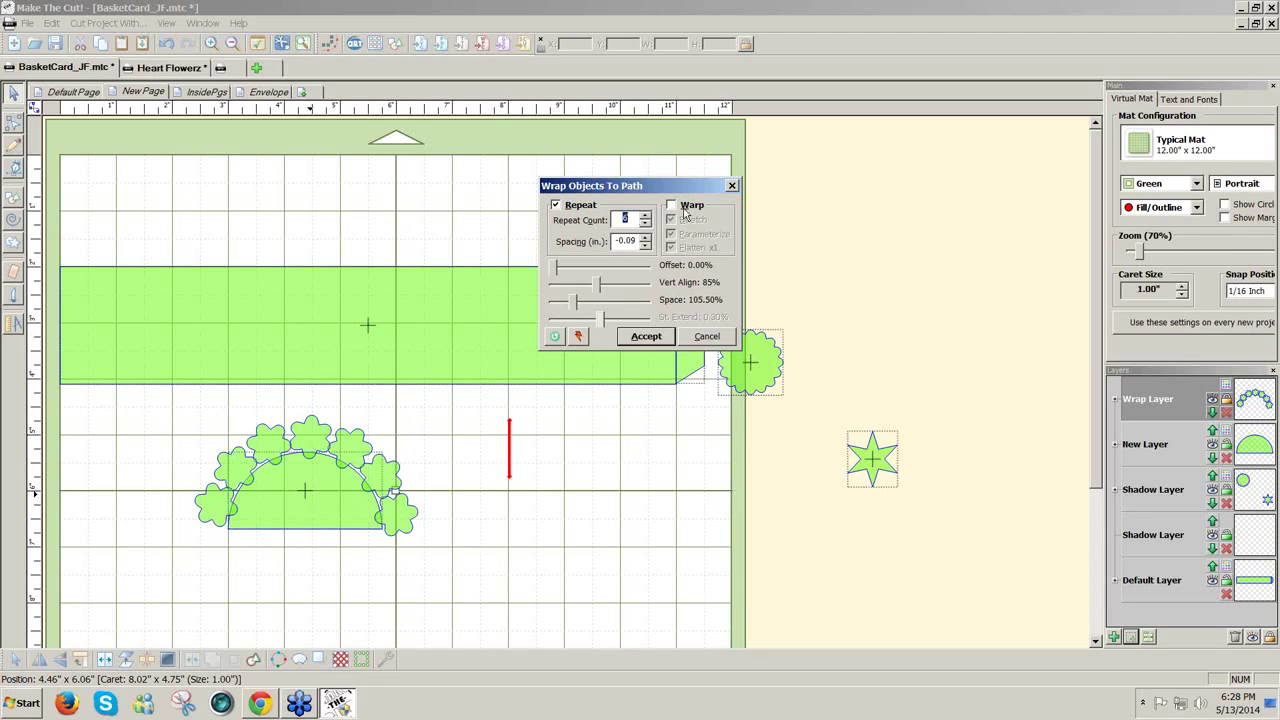
Set the wrap's offset to 98.60%, its vertical alignment to 49% and its spacing to 0 inches
left_click(556, 275)
left_click_drag(555, 272, 646, 273)
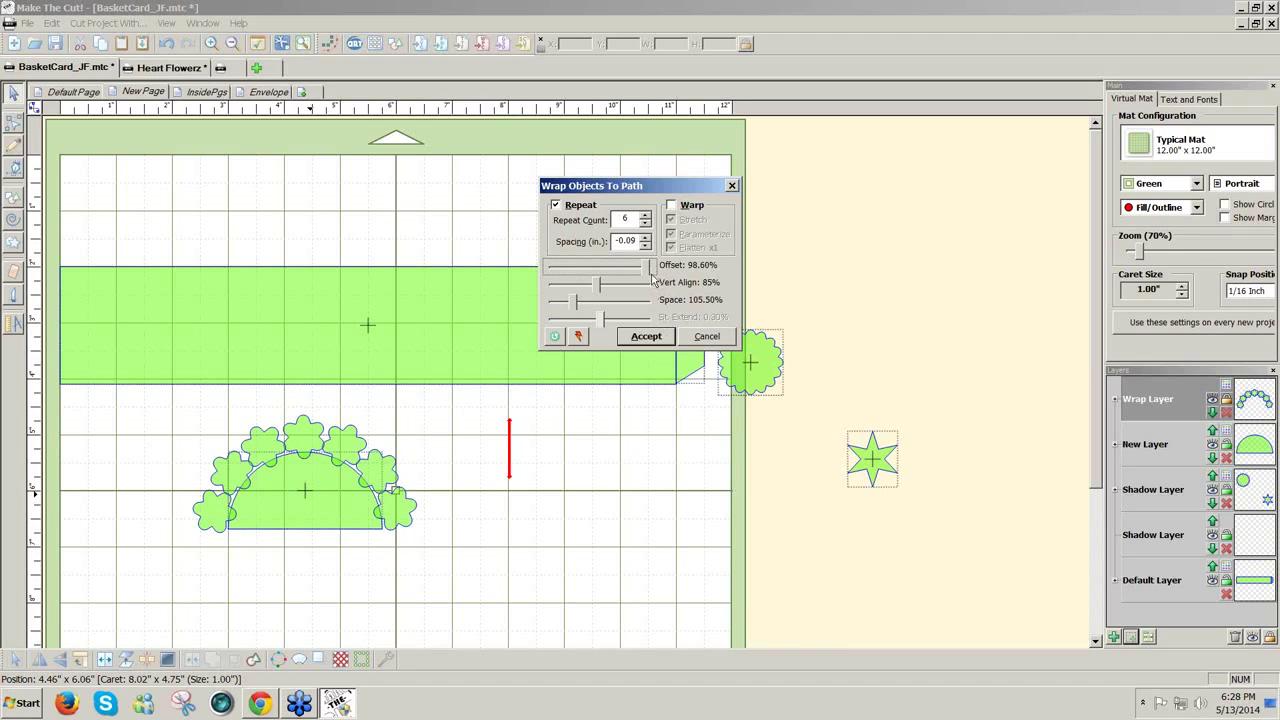
left_click(598, 289)
mouse_move(598, 290)
left_mouse_down()
mouse_move(611, 295)
mouse_move(591, 295)
left_mouse_up()
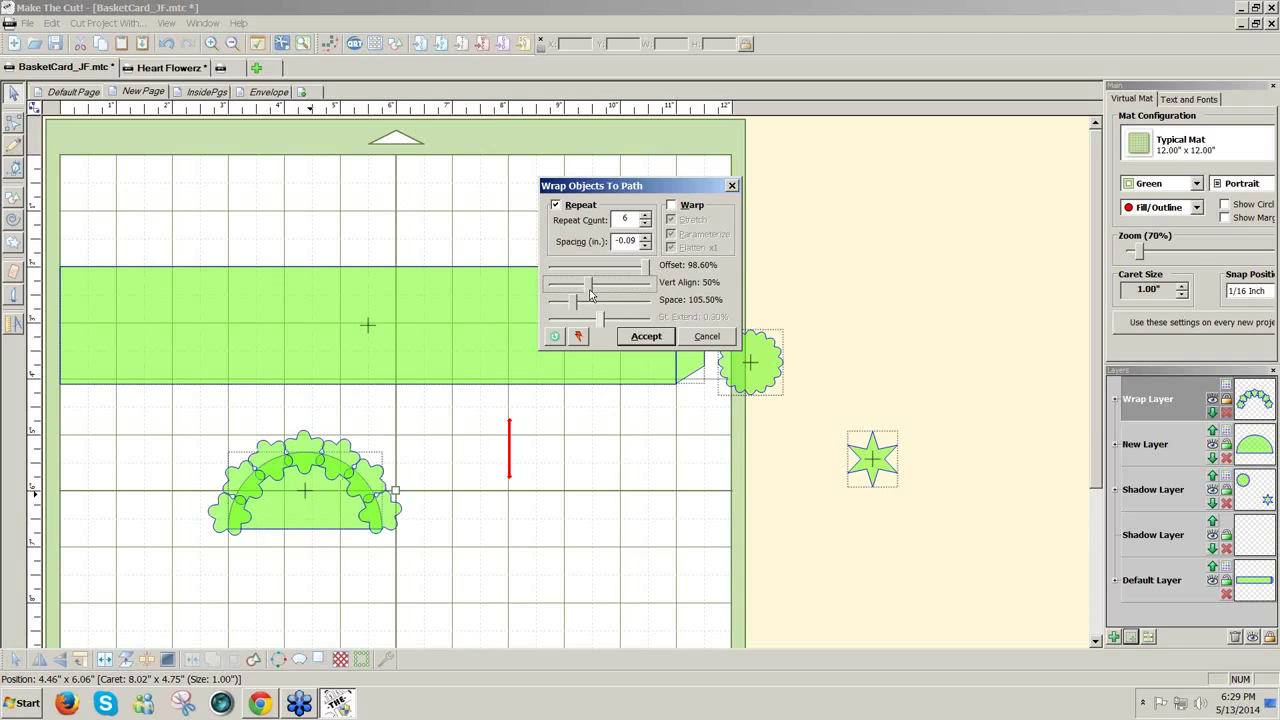
left_click_drag(590, 293, 589, 293)
left_click_drag(637, 243, 614, 242)
type("0")
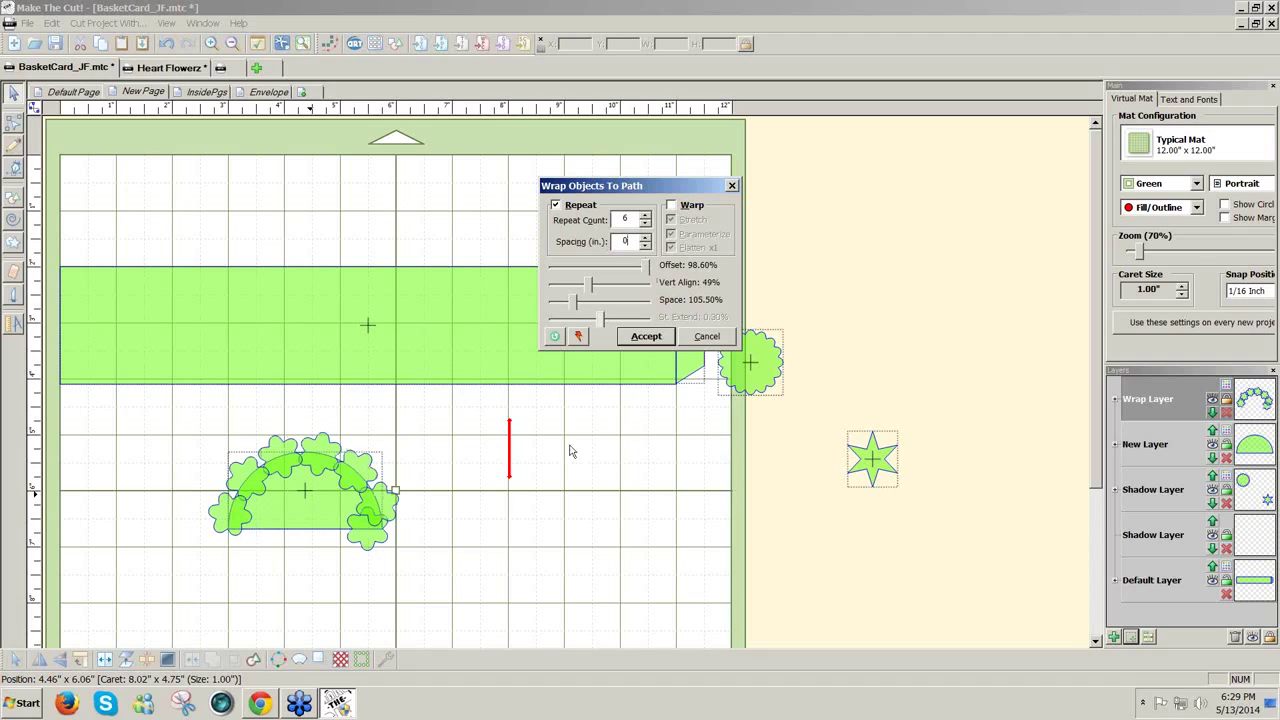
Reduce the wrap's repeat count to 5, set its offset to 100%, and accept it with the overlapping paths welded
left_click(363, 541)
left_click(646, 226)
left_click_drag(645, 272, 649, 273)
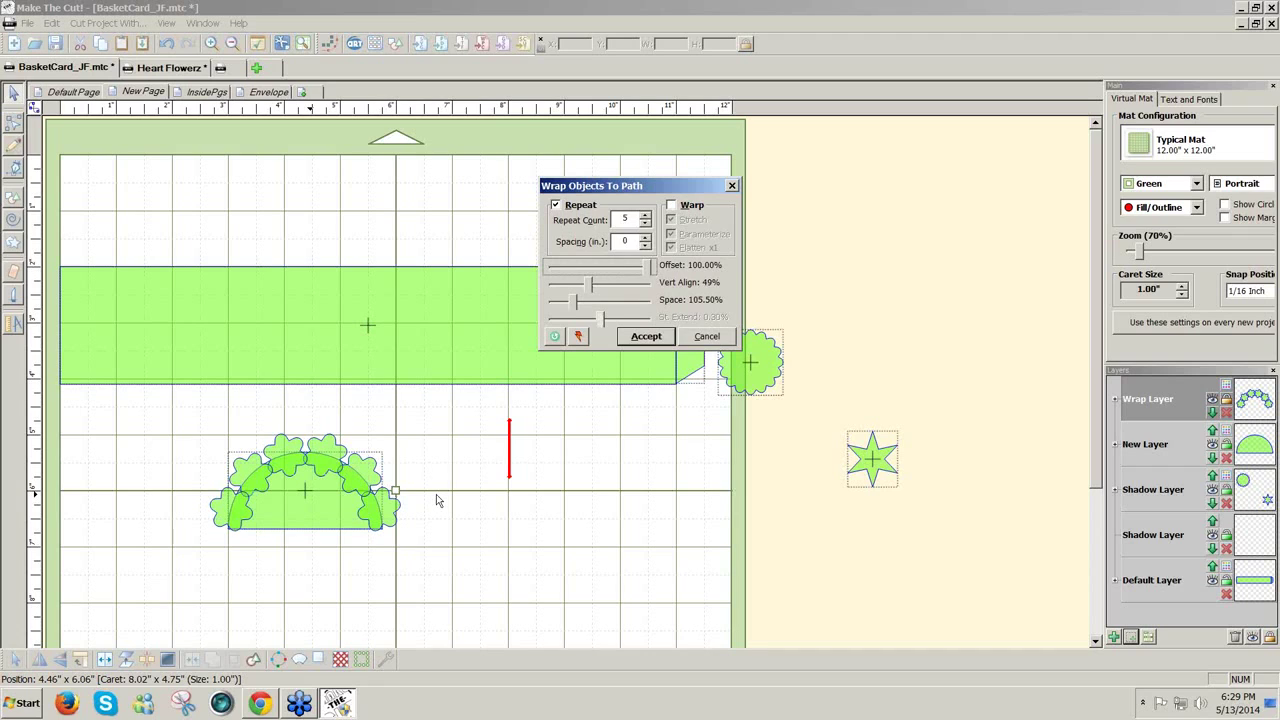
left_click(652, 337)
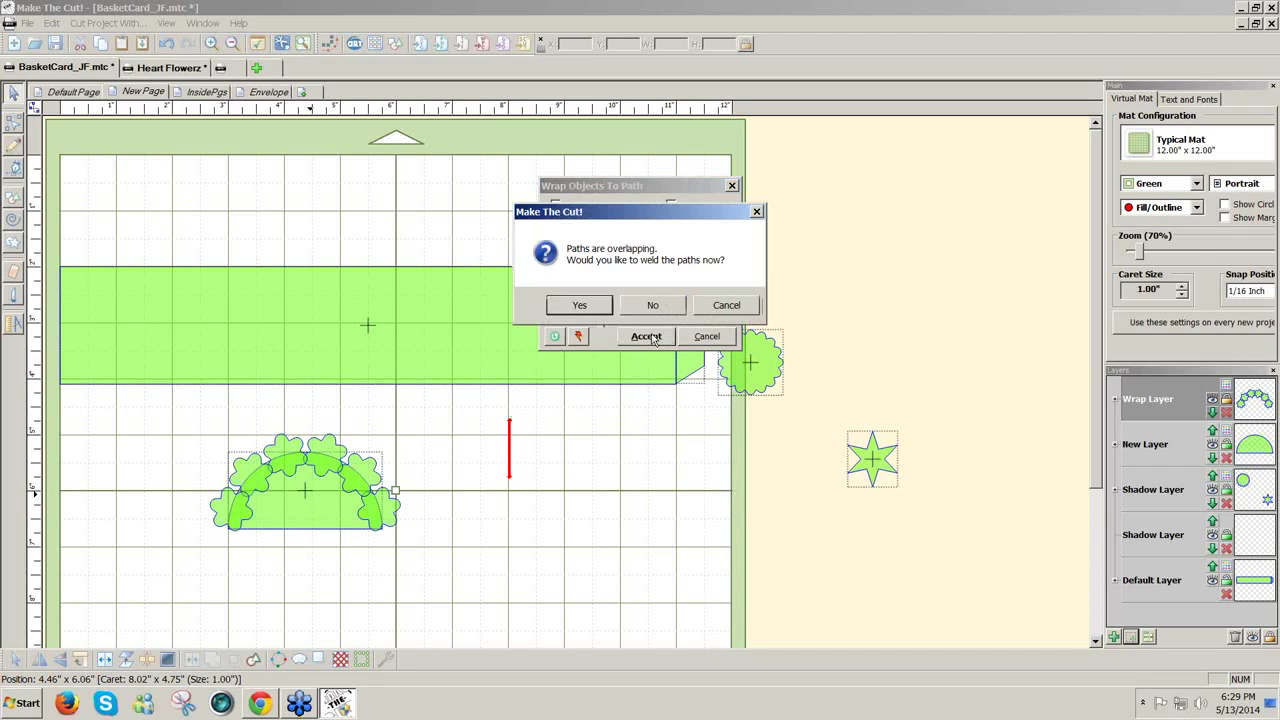
left_click(581, 306)
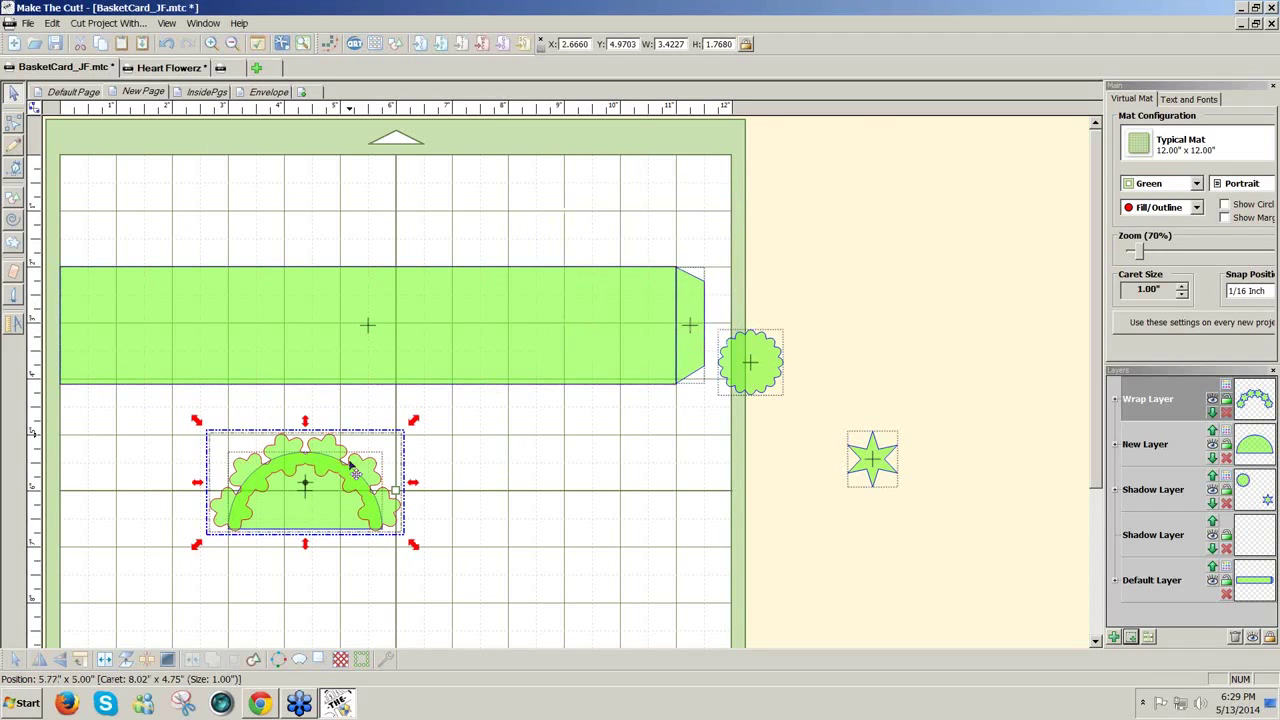
Move the welded flower arc off the half circle and back over it to inspect both shapes
left_click(318, 514)
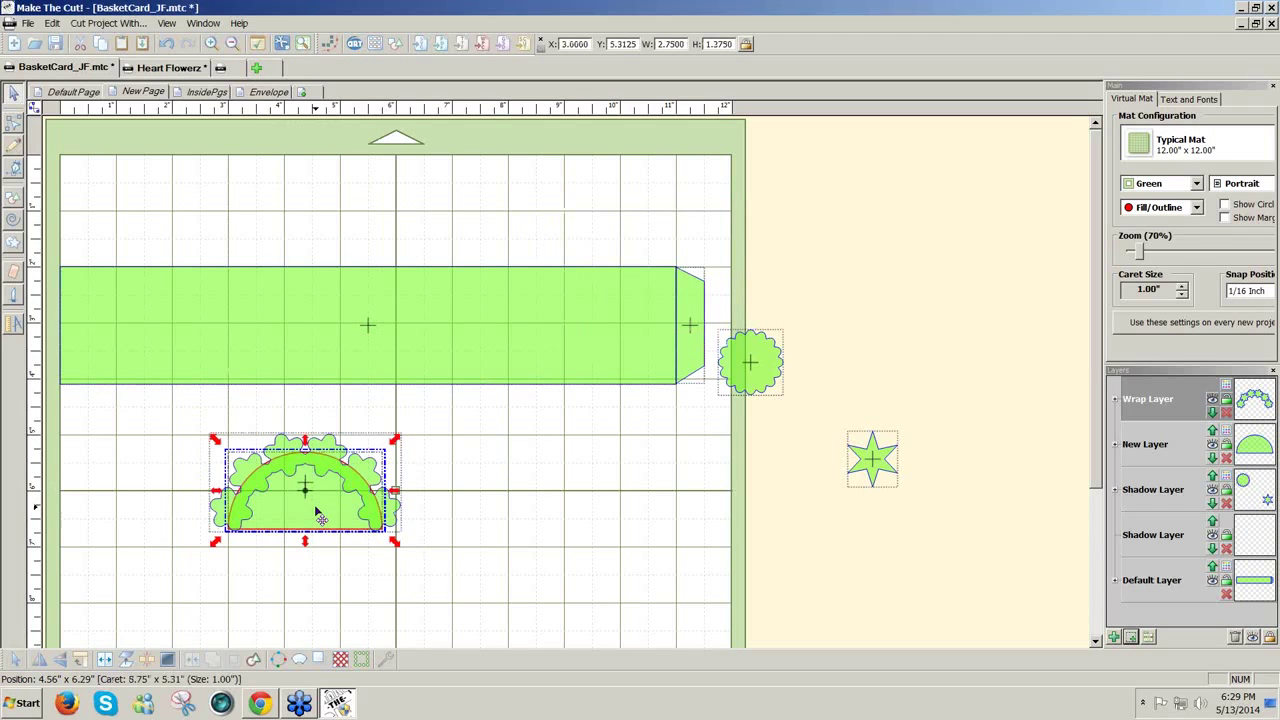
left_click(474, 506)
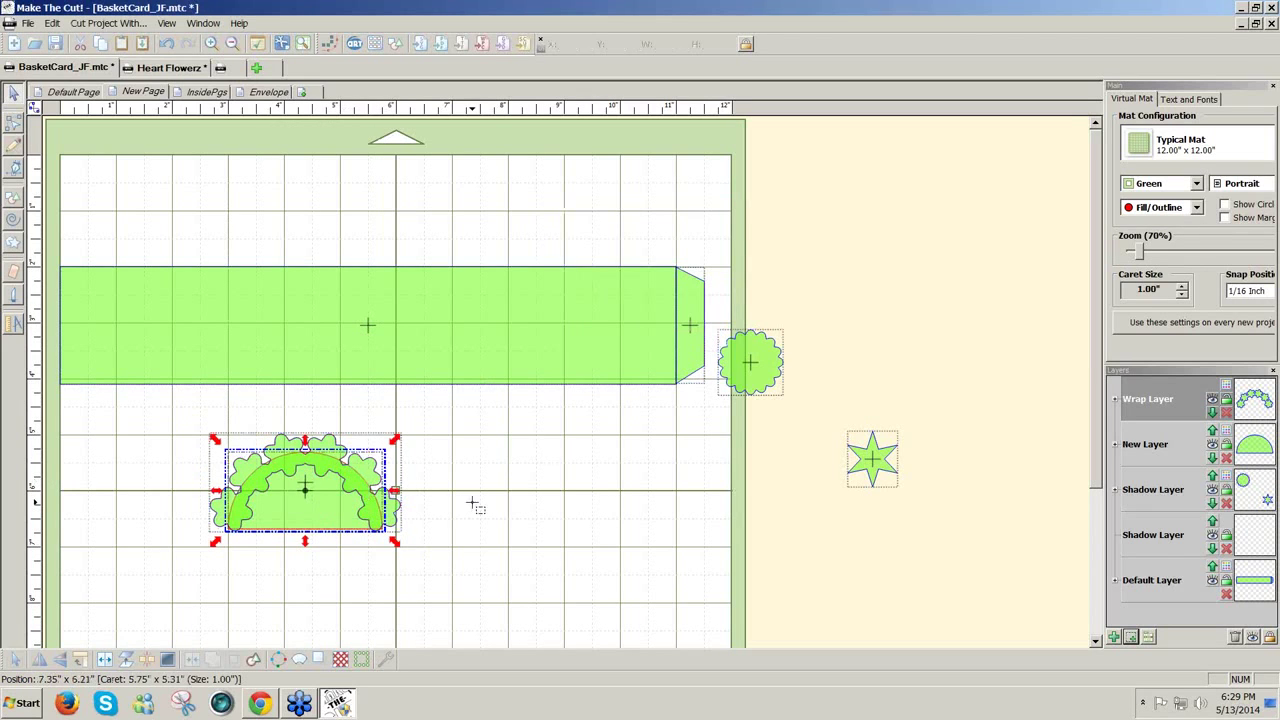
left_click_drag(398, 484, 537, 486)
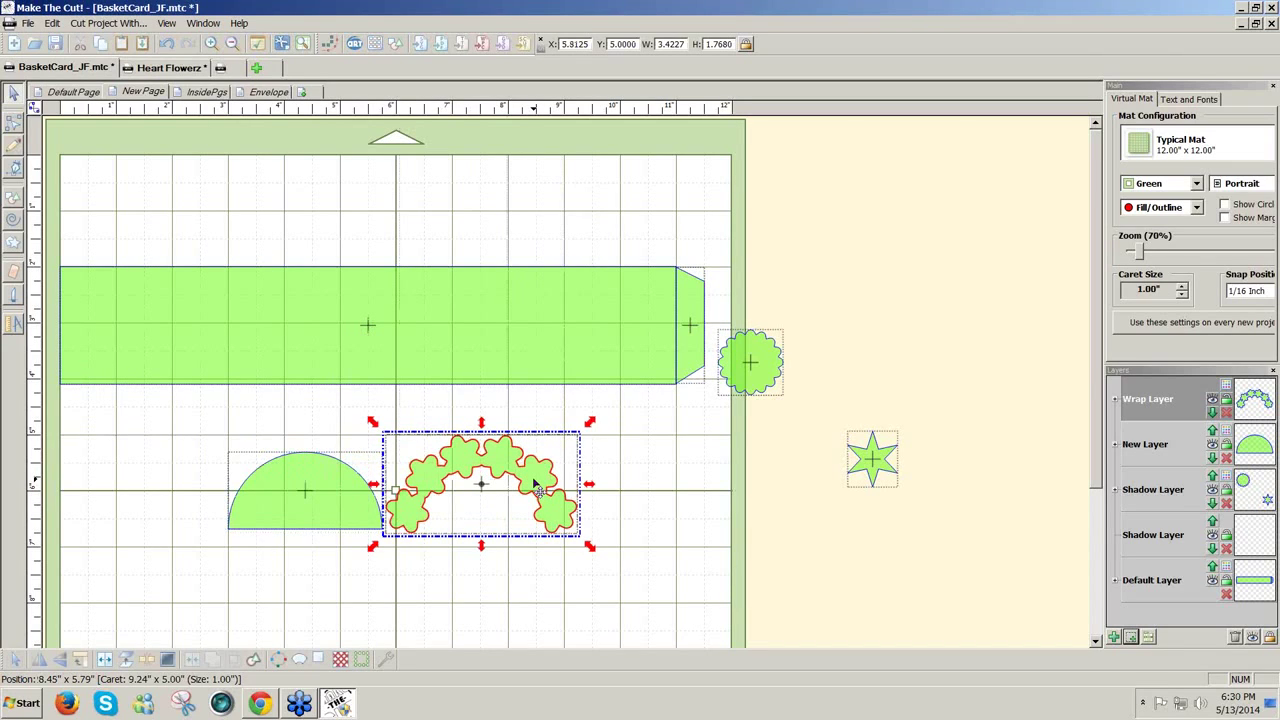
left_click_drag(537, 486, 369, 484)
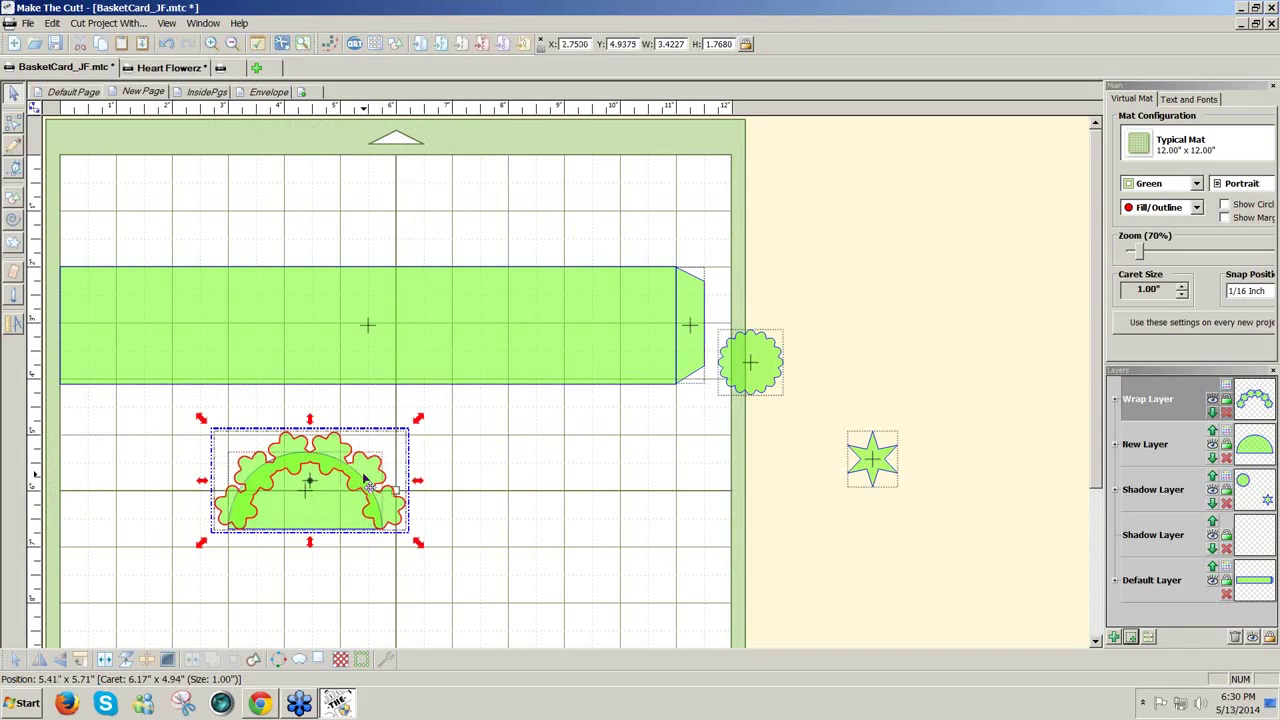
Compare with the default page's basket, and move the flower arc beside the half circle to about X 6.13, Y 4.94 inches
left_click(78, 92)
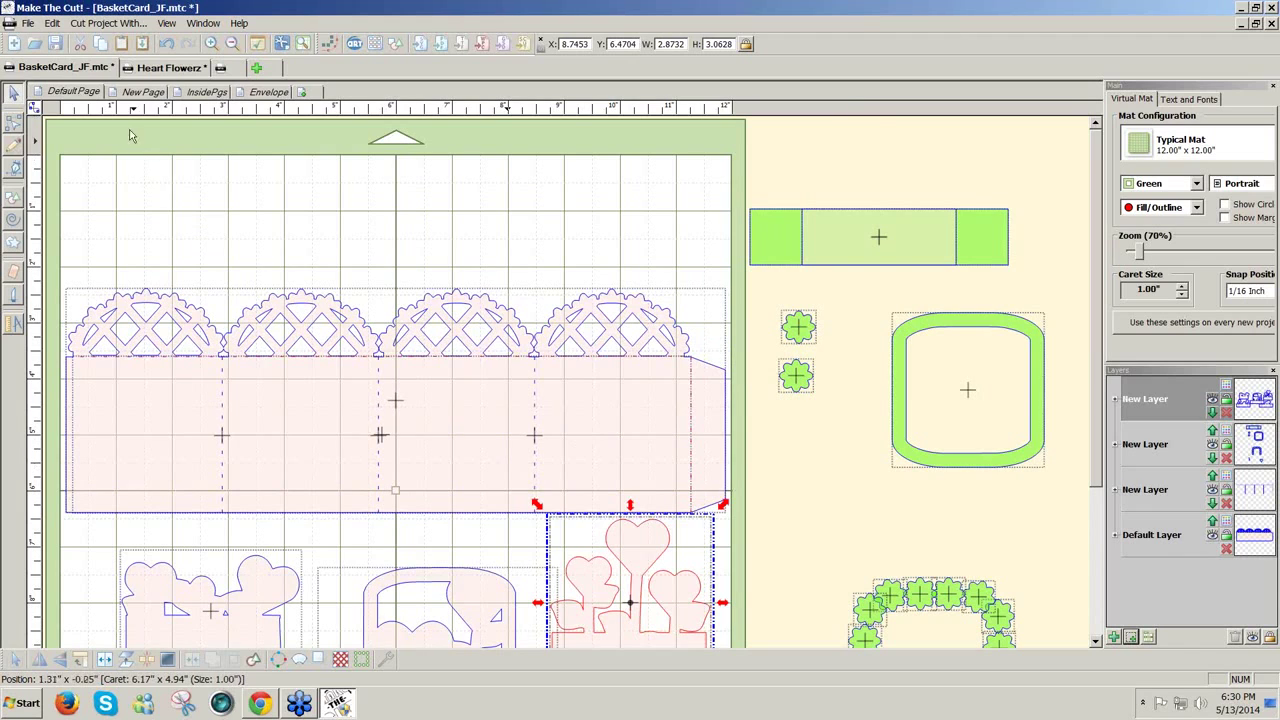
left_click(138, 93)
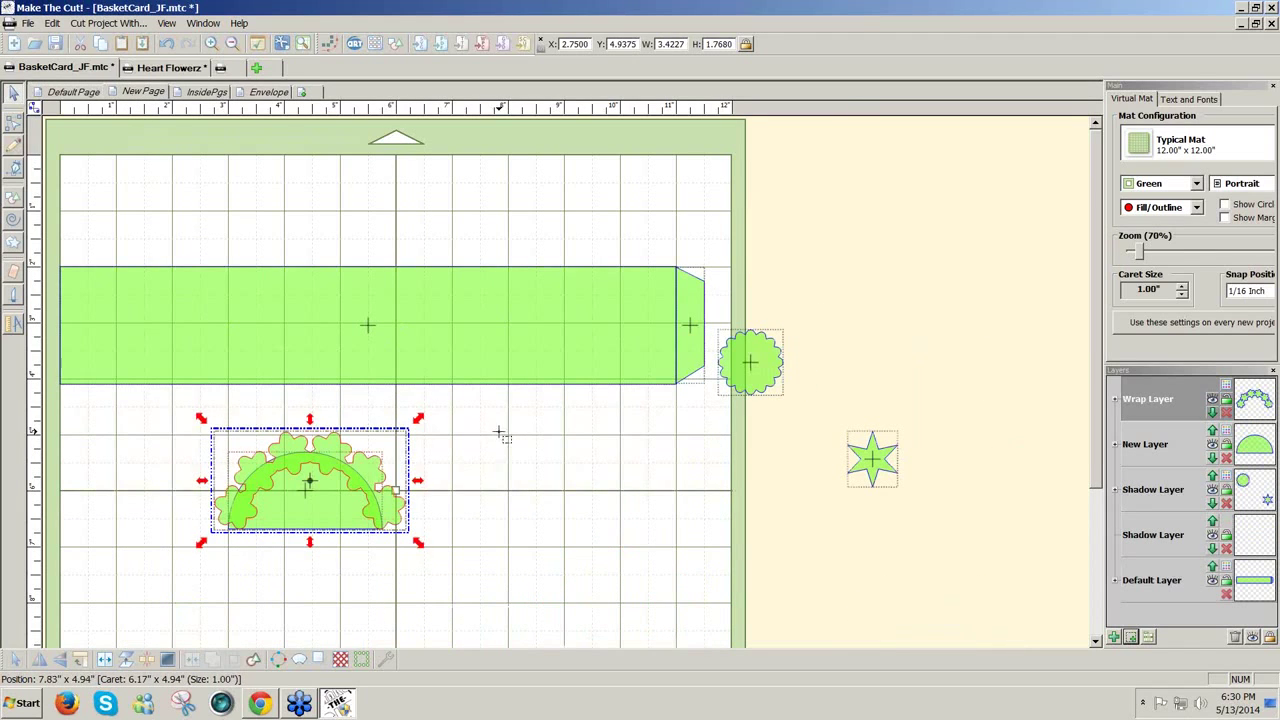
left_click_drag(370, 470, 560, 470)
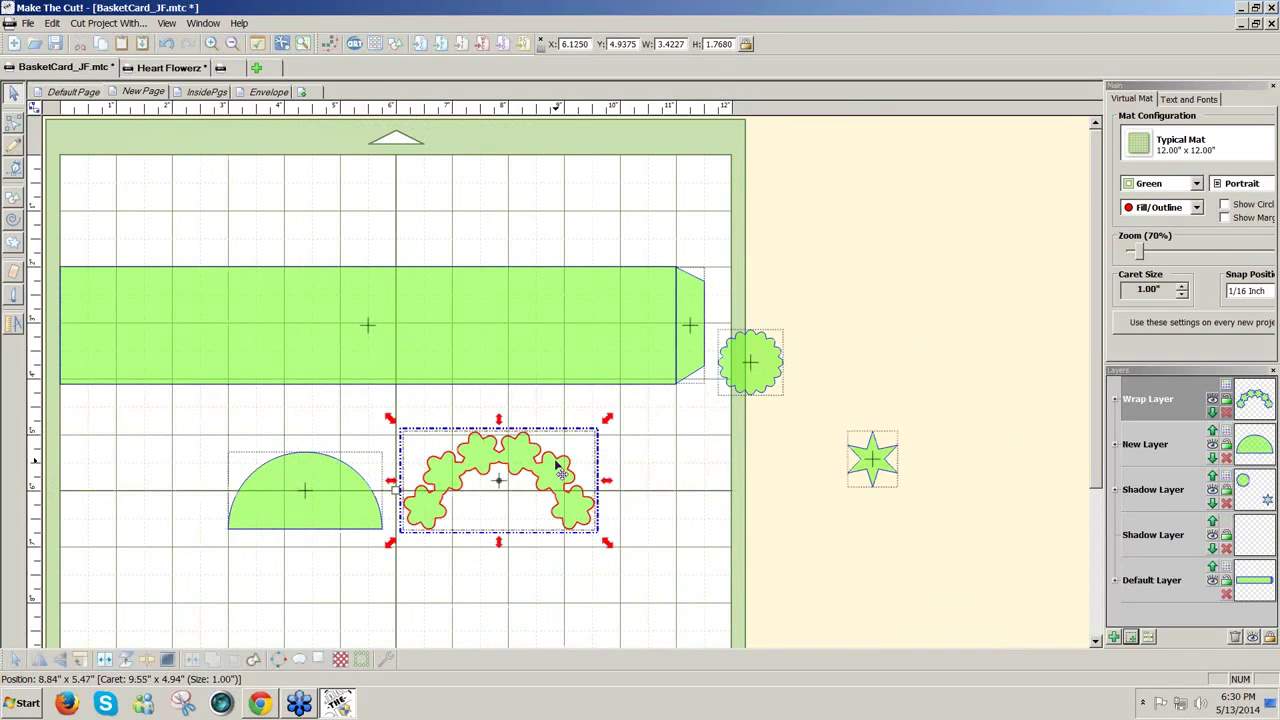
Undo the flower arc's moves and the wrap, going back to the single flower beside the half circle
key("ctrl+z")
key("ctrl+z")
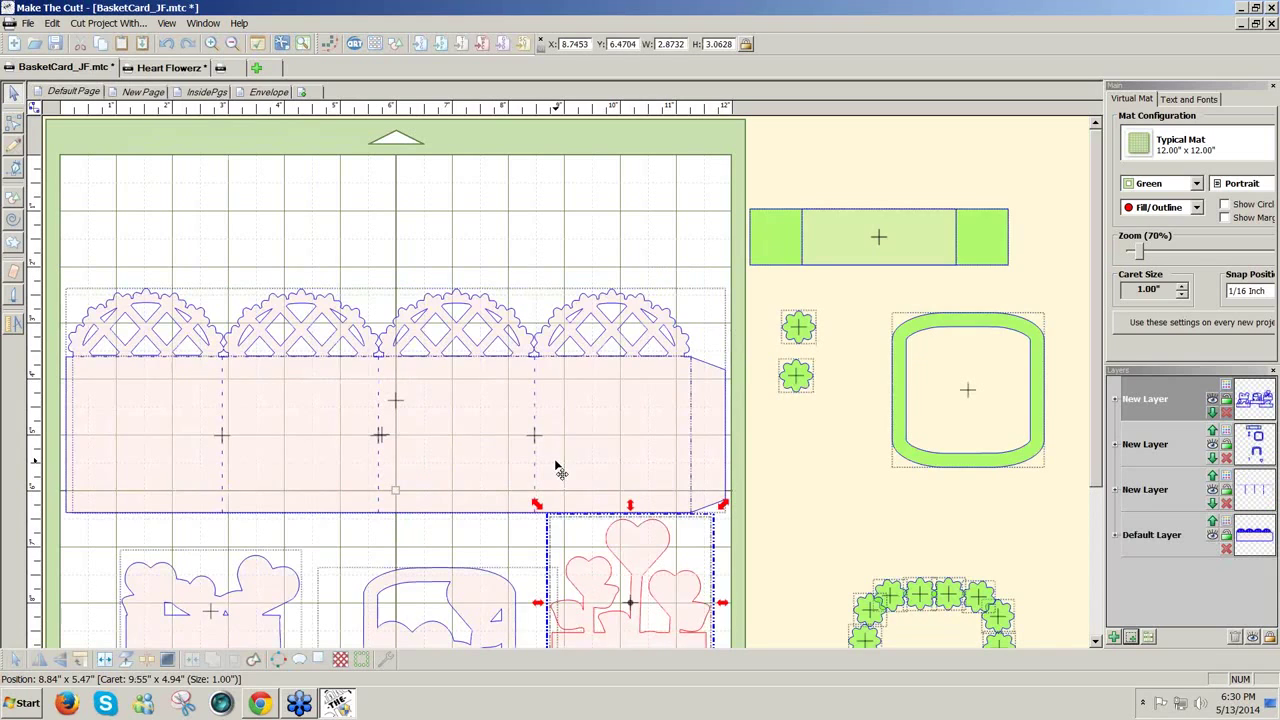
key("ctrl+y")
key("ctrl+z")
key("ctrl+z")
key("ctrl+z")
key("ctrl+z")
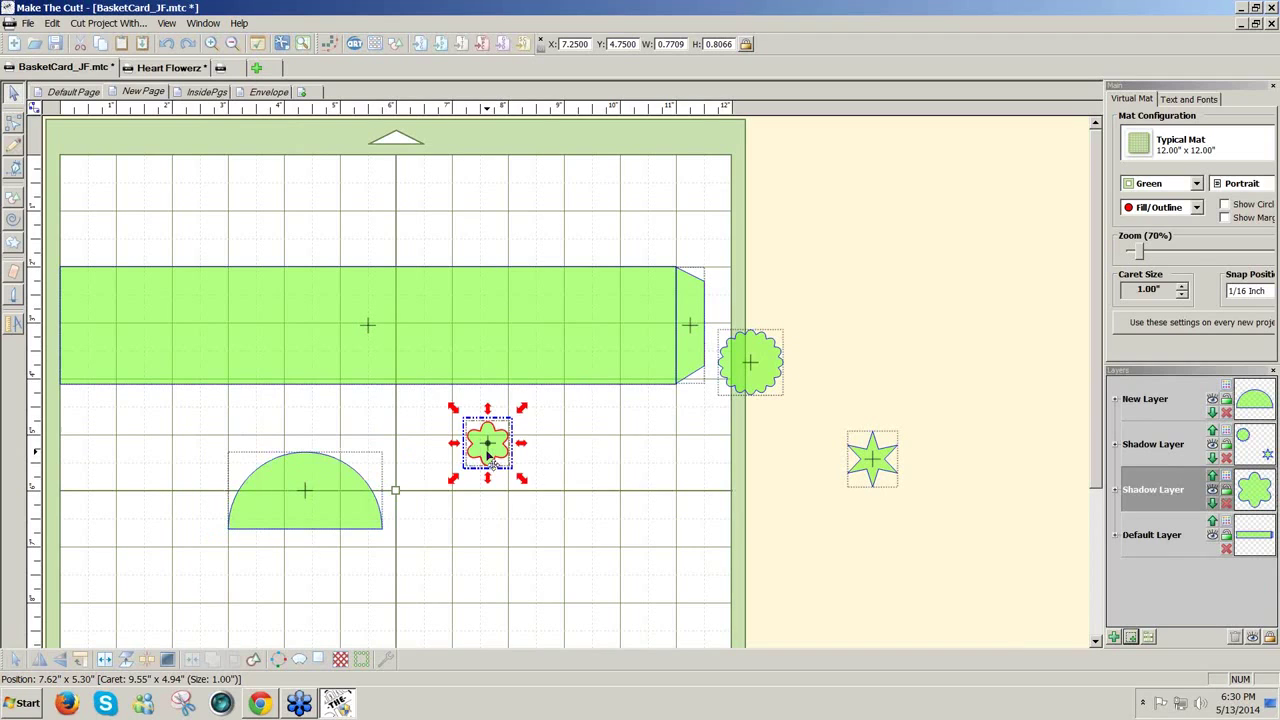
Place a copy of the flower at about X 11.88, Y 4.81 inches, and center the original flower on the half circle
left_click_drag(490, 455, 735, 451)
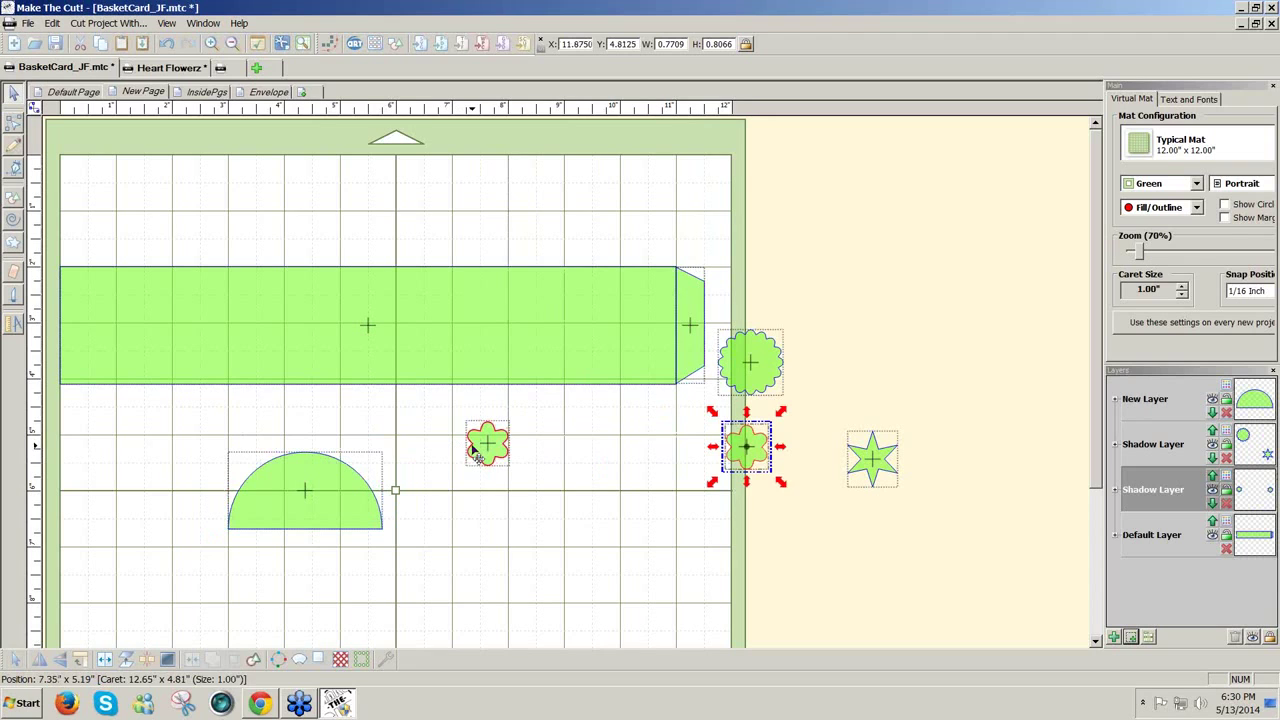
left_click(476, 452)
left_click_drag(484, 446, 305, 488)
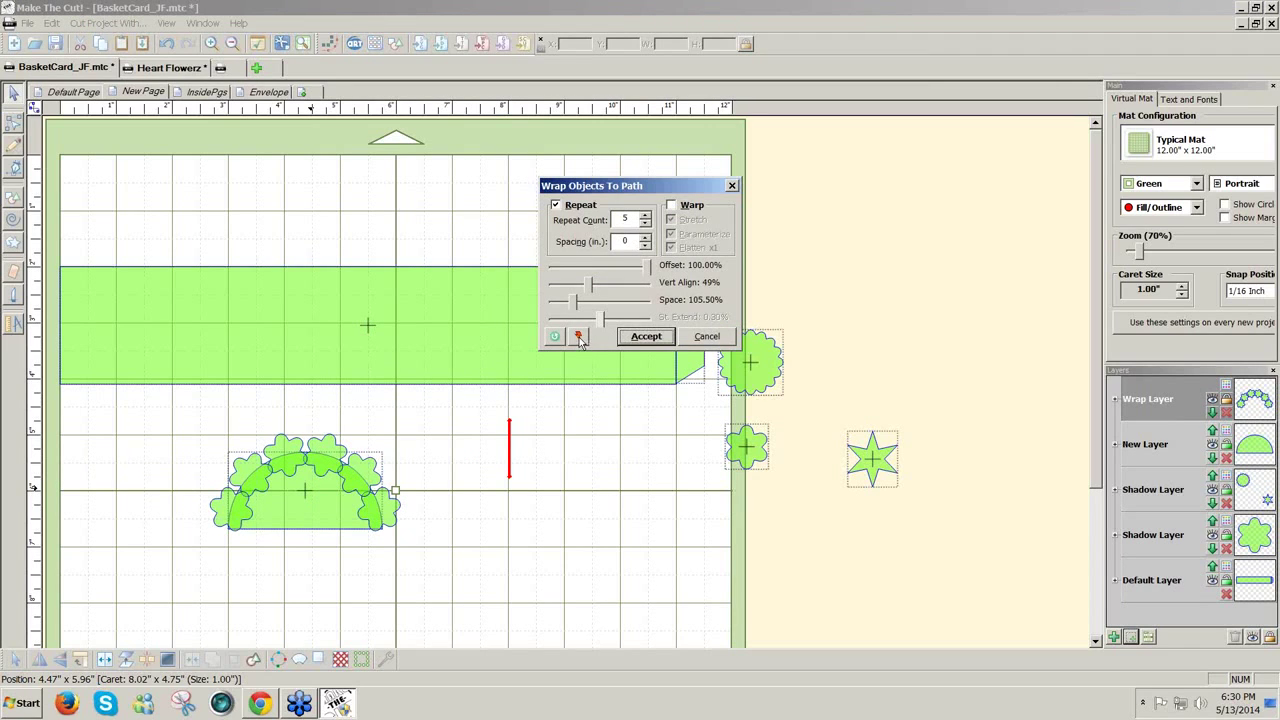
Wrap the flower around the half circle with 5 repeats, duplicating the path to a new layer and welding the overlapping paths
left_click(578, 337)
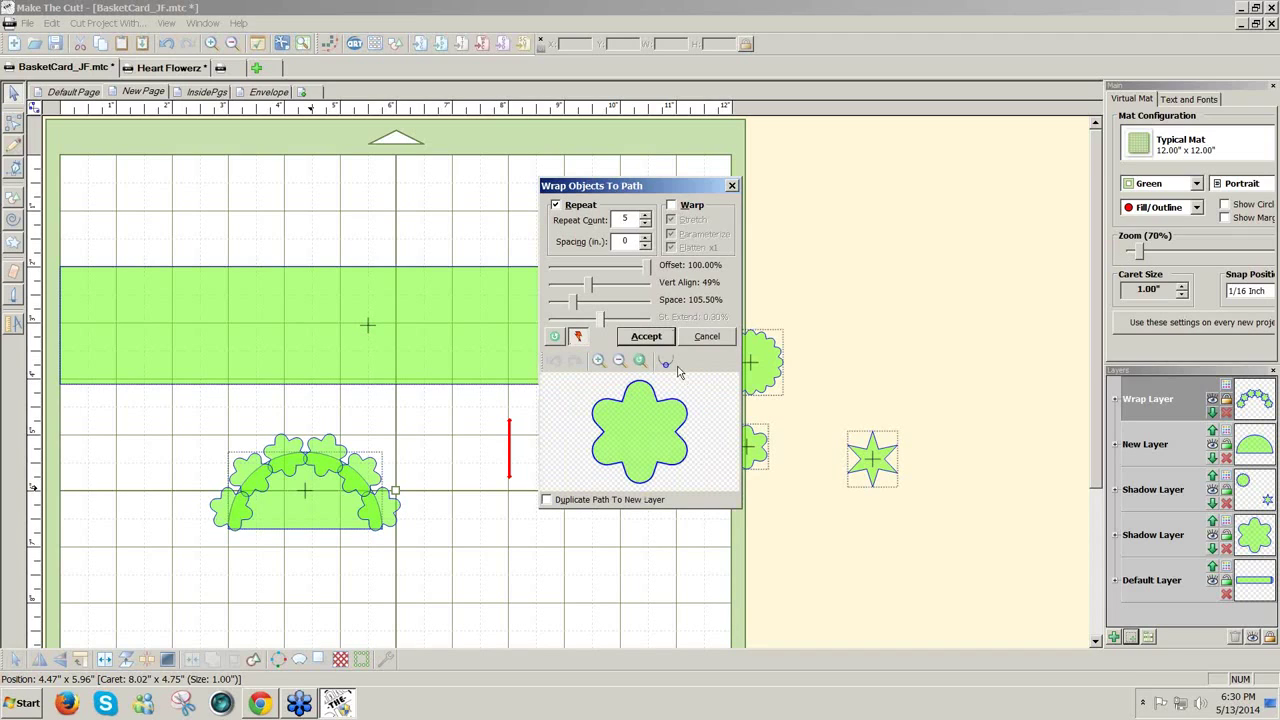
left_click(628, 398)
left_click(546, 501)
left_click(652, 338)
left_click(579, 384)
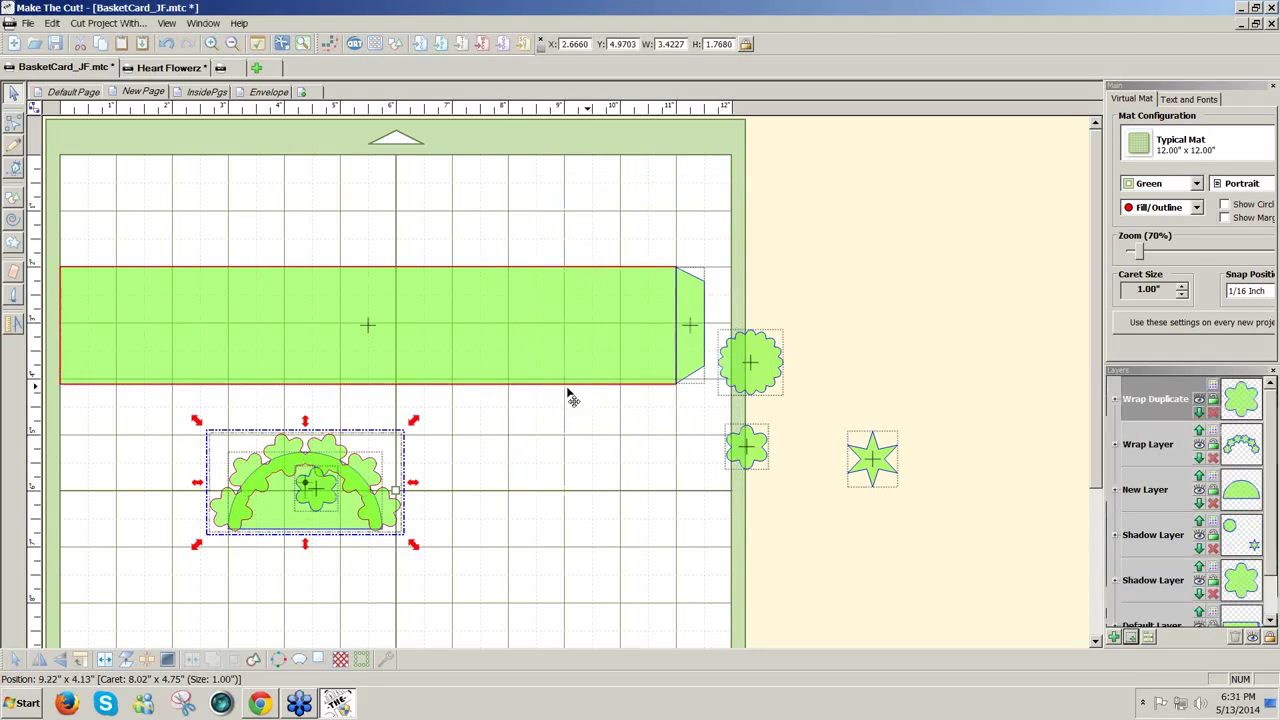
Move the duplicated flower off the half circle to about X 12.06, Y 5 inches, and weld the flower arc to the half circle
left_click(486, 529)
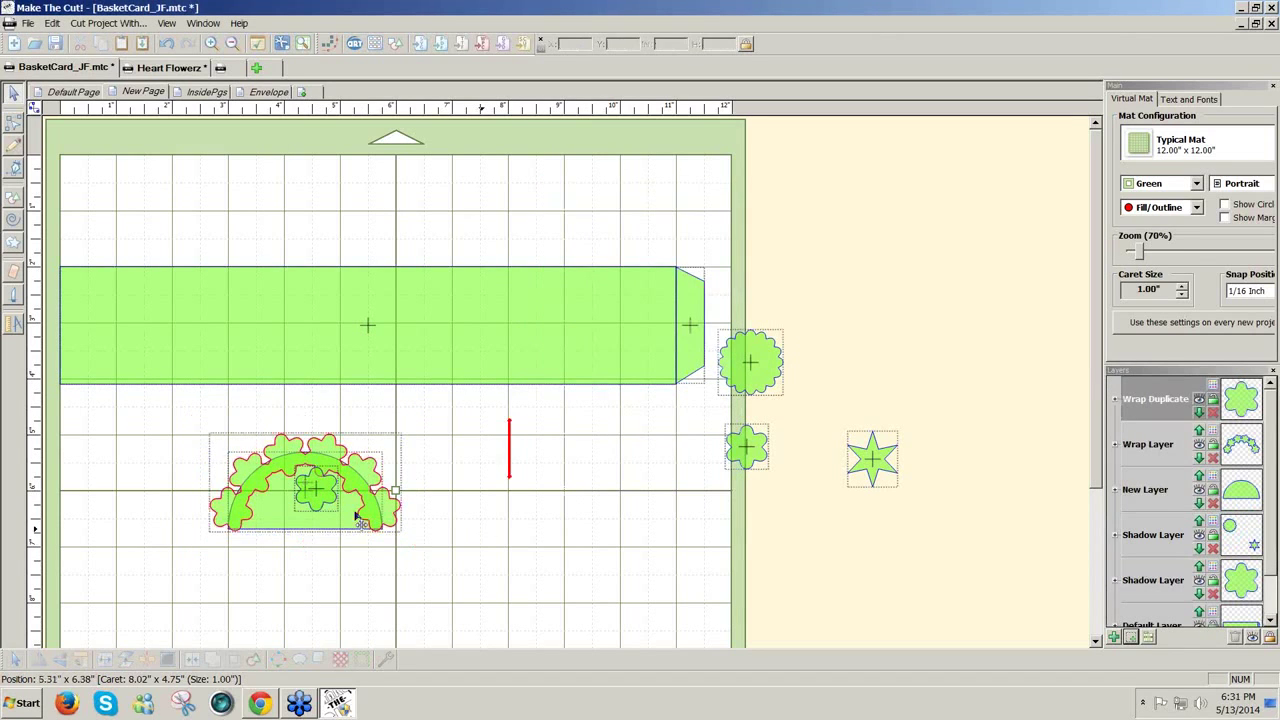
left_click_drag(326, 512, 777, 528)
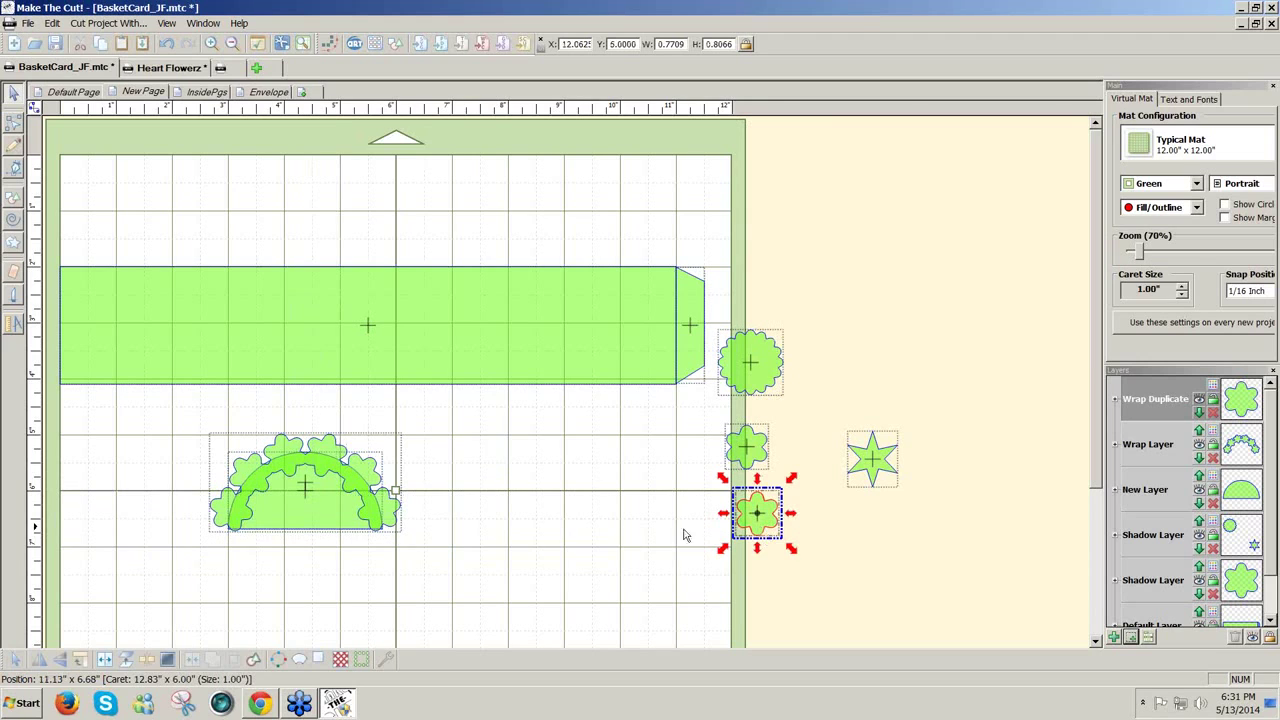
left_click(326, 525, "shift")
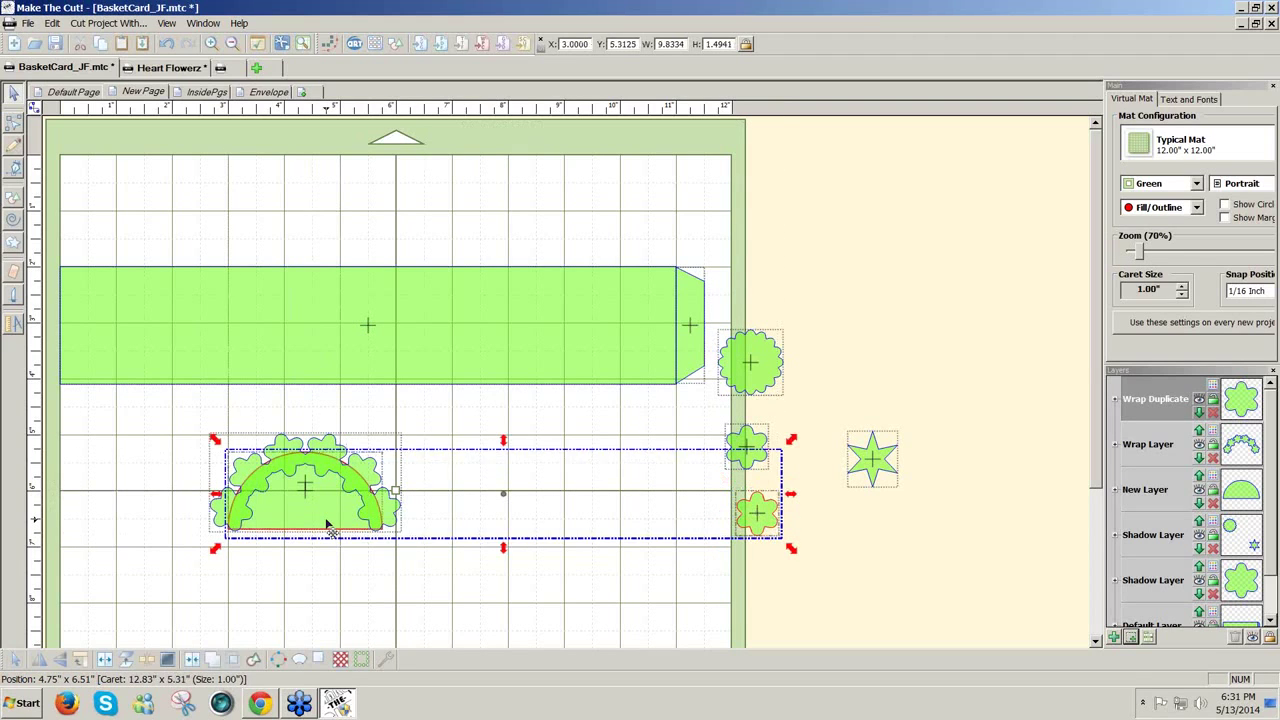
left_click_drag(440, 574, 140, 412)
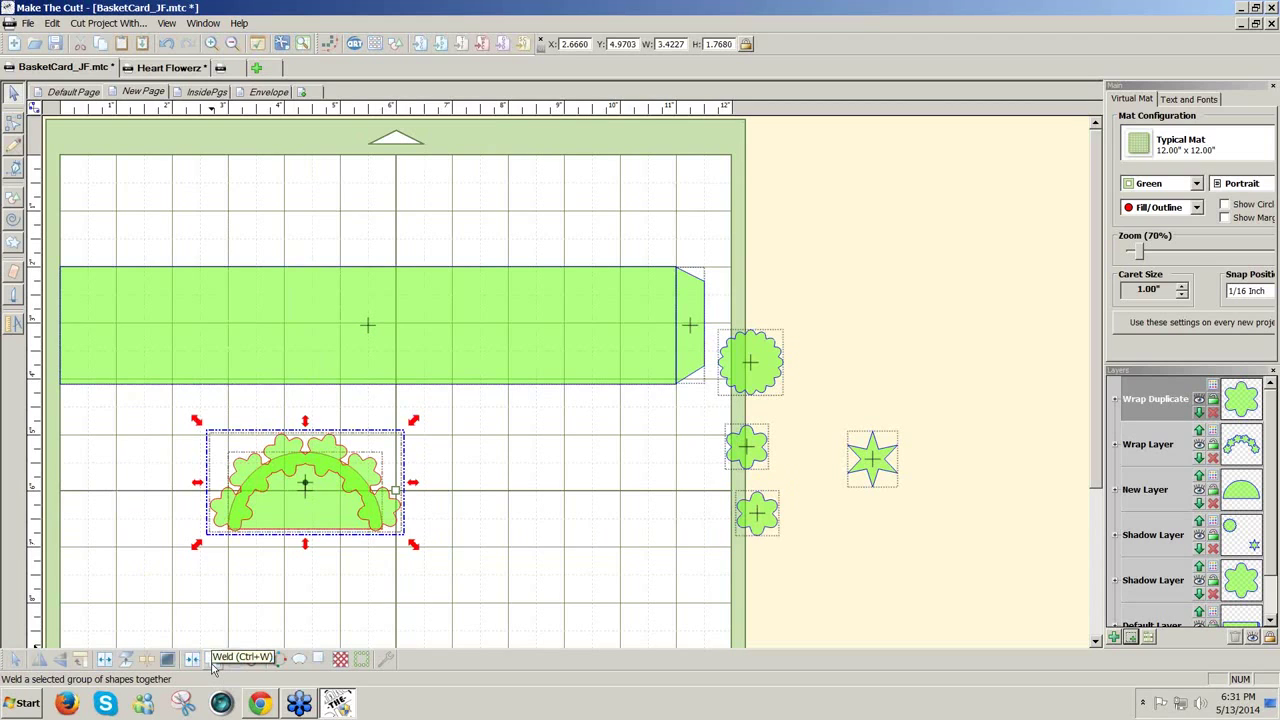
left_click(212, 666)
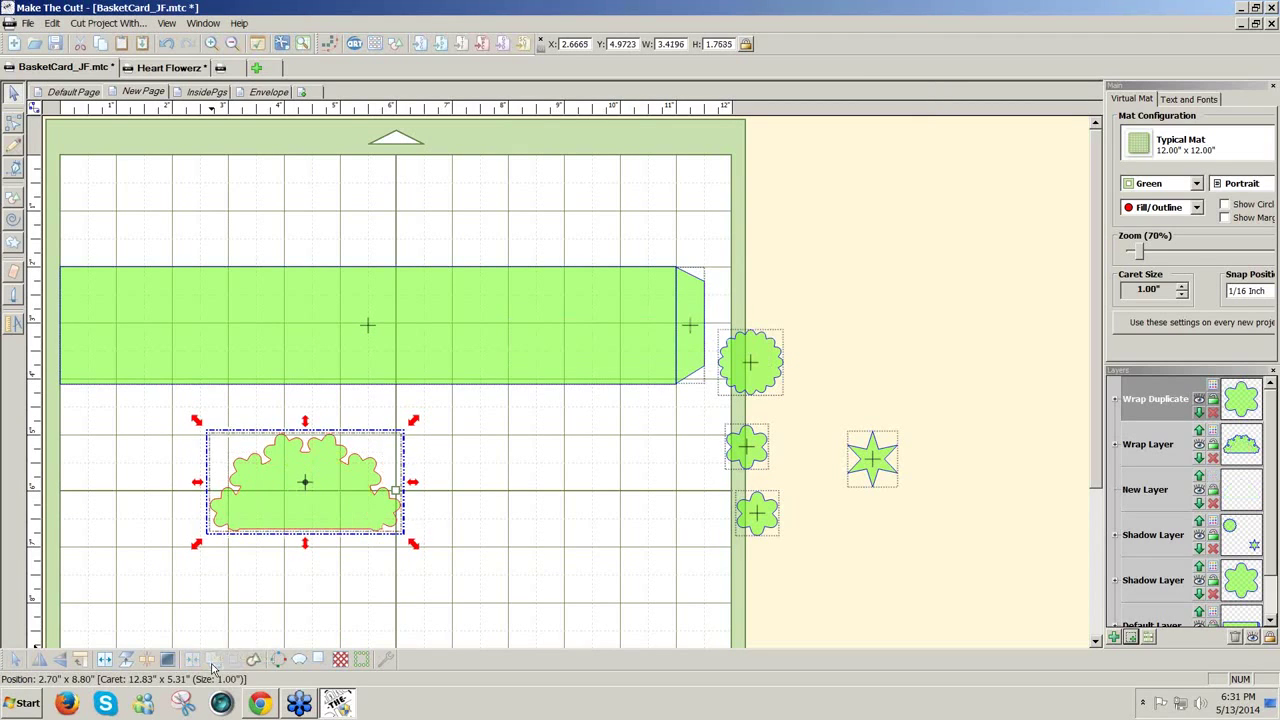
Try setting the scalloped half circle's width to 2.75 inches with the aspect ratio unlocked, and undo the change
left_click_drag(330, 505, 413, 505)
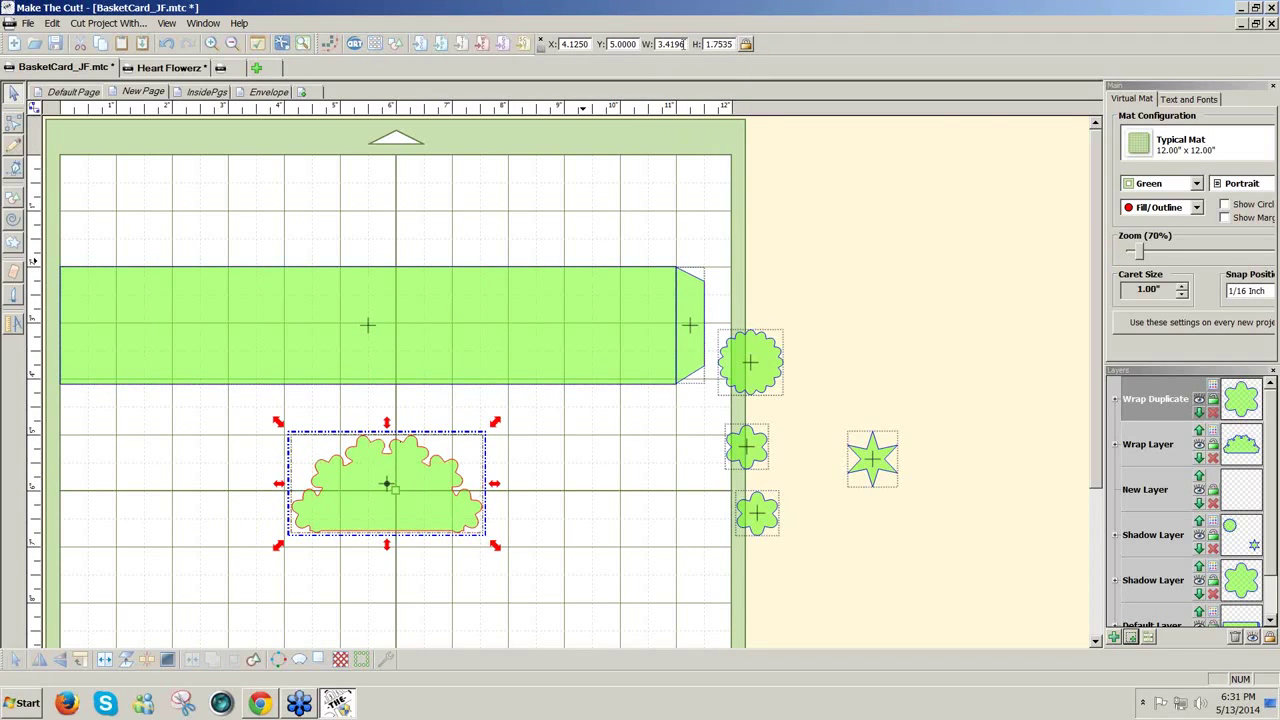
left_click(745, 46)
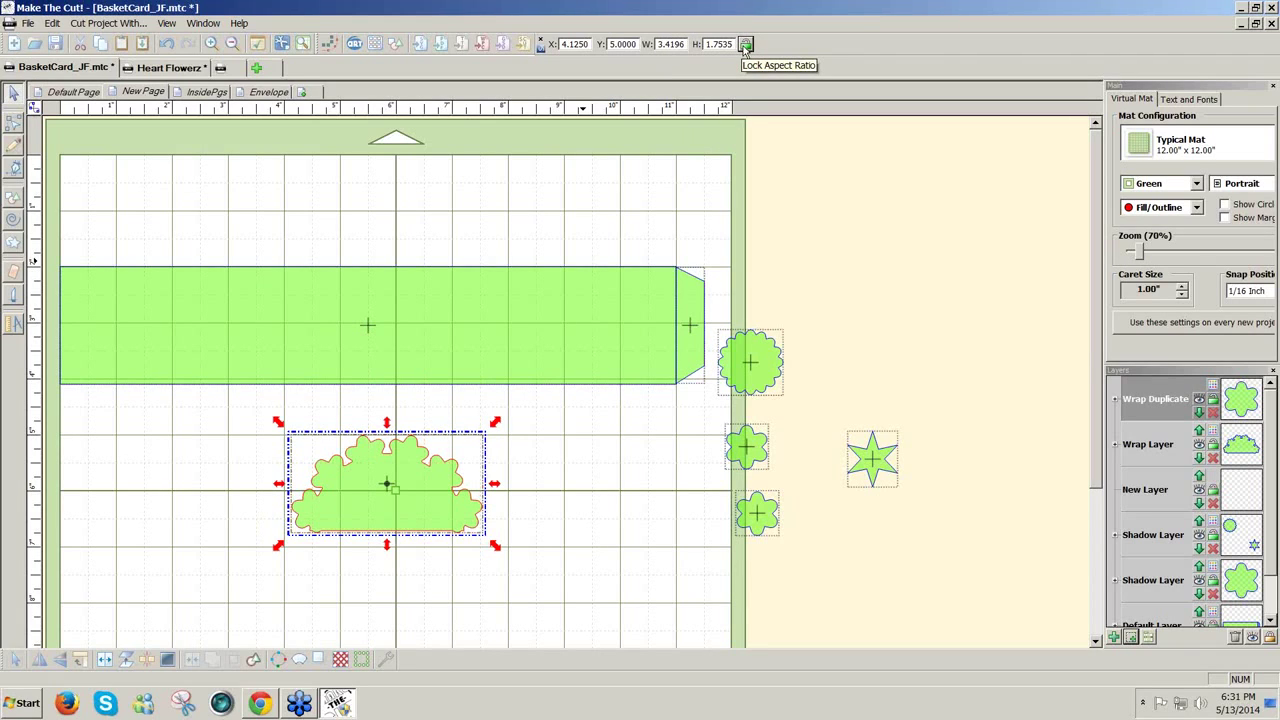
left_click_drag(688, 44, 641, 48)
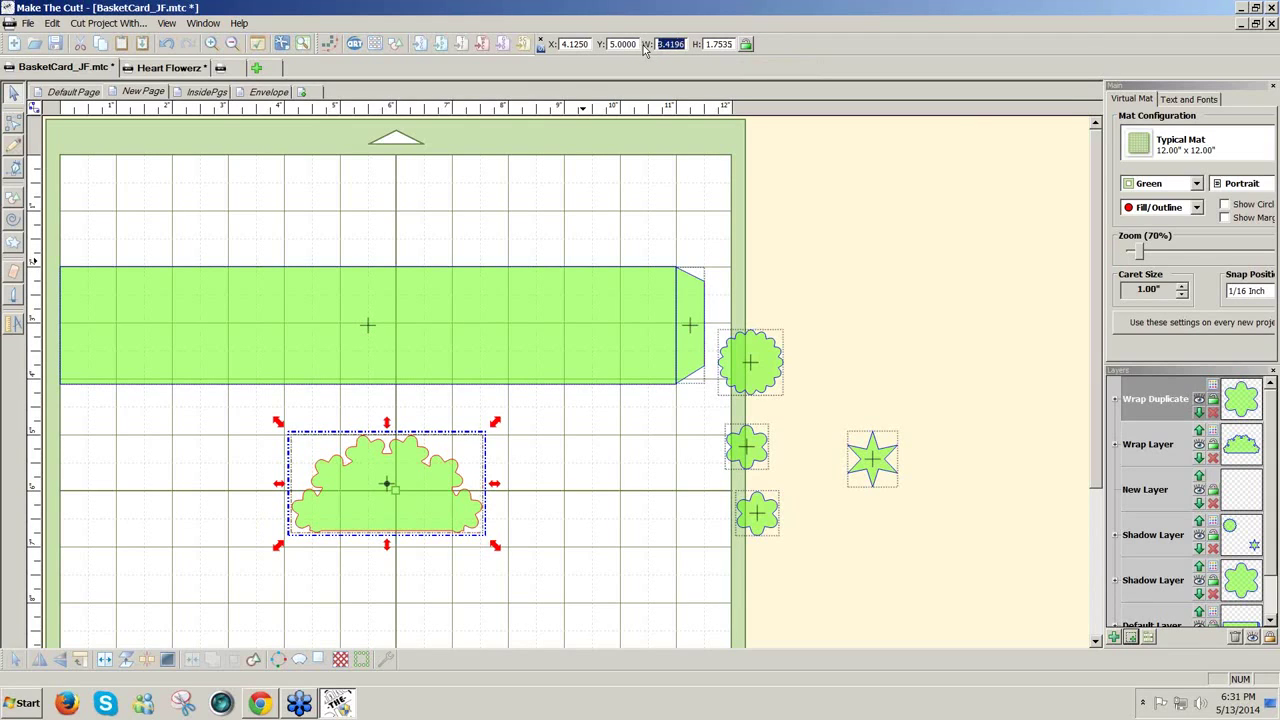
type("2.75")
key("Return")
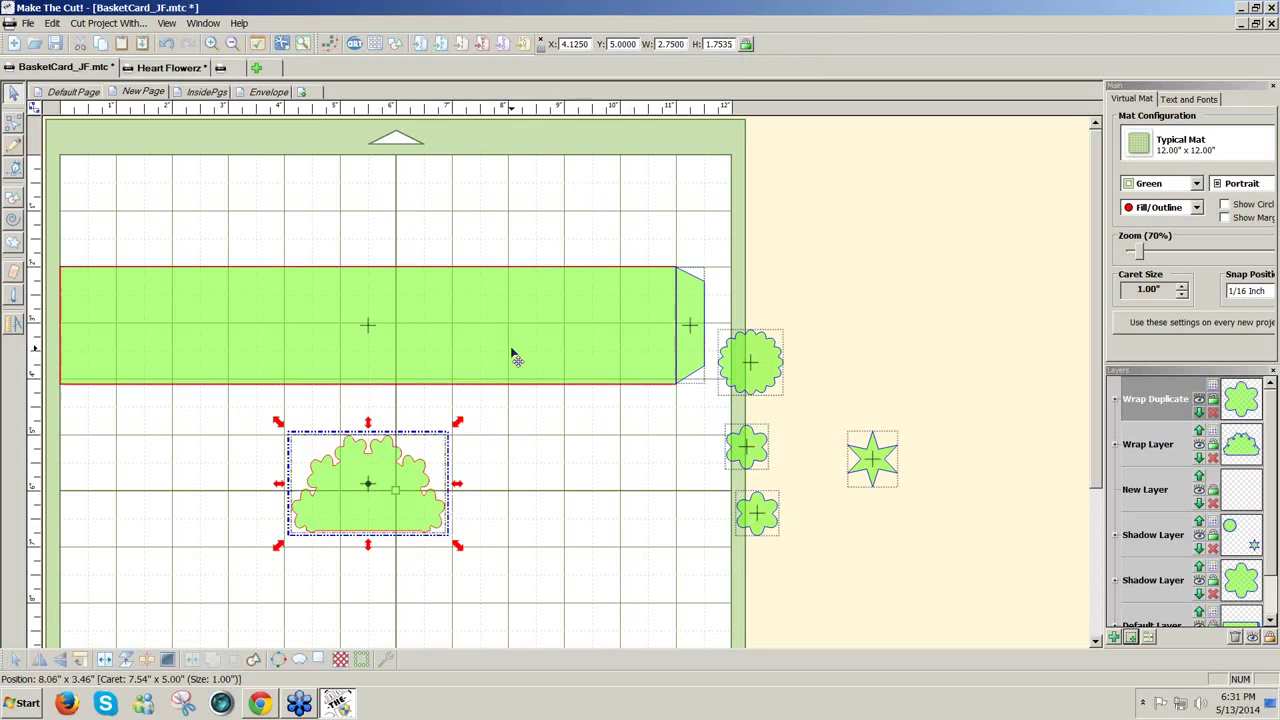
left_click_drag(430, 530, 388, 487)
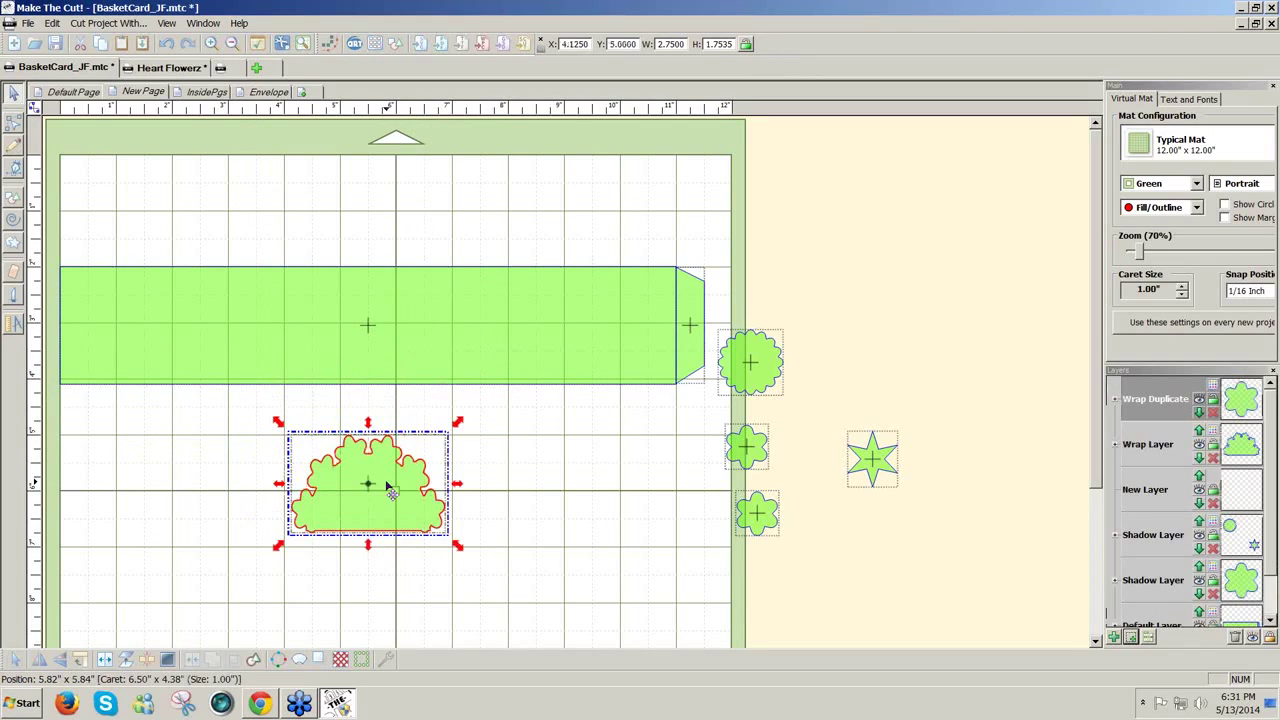
key("ctrl+z")
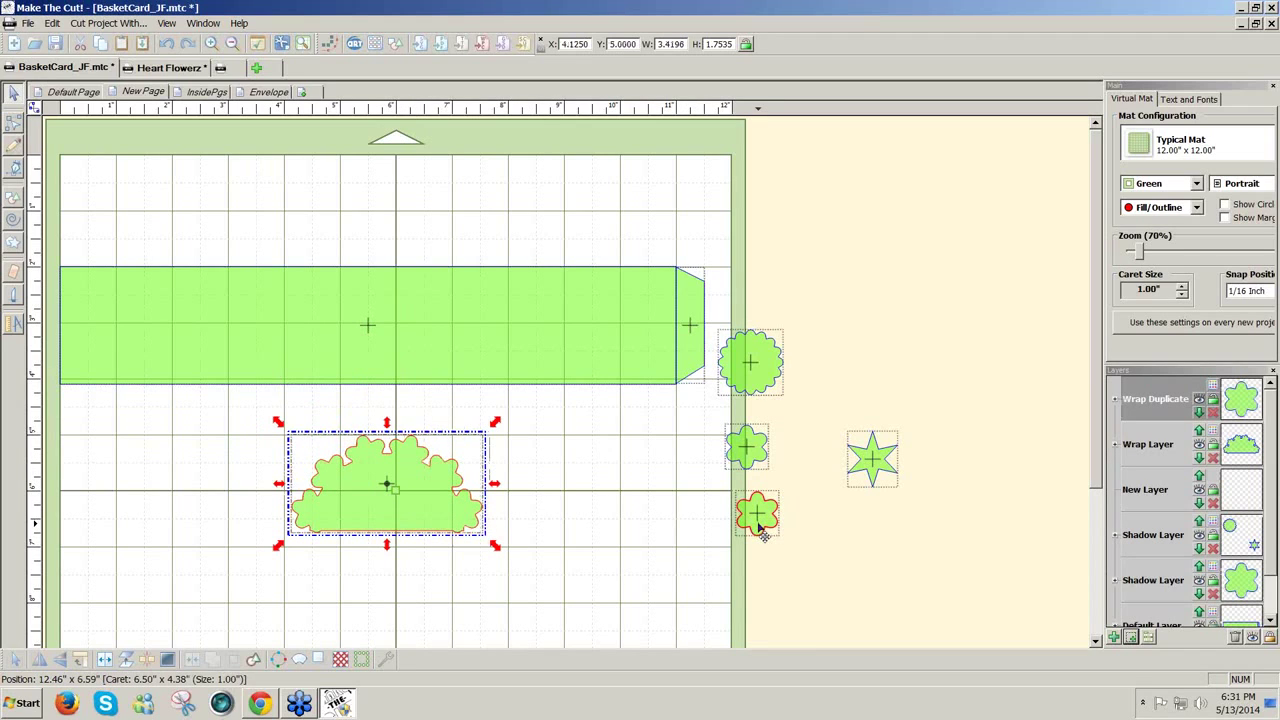
Set the scalloped half circle's width to 2.75 inches with the aspect ratio locked, and place it on the strip's upper edge at X 0, Y 0.625
left_click_drag(762, 533, 716, 494)
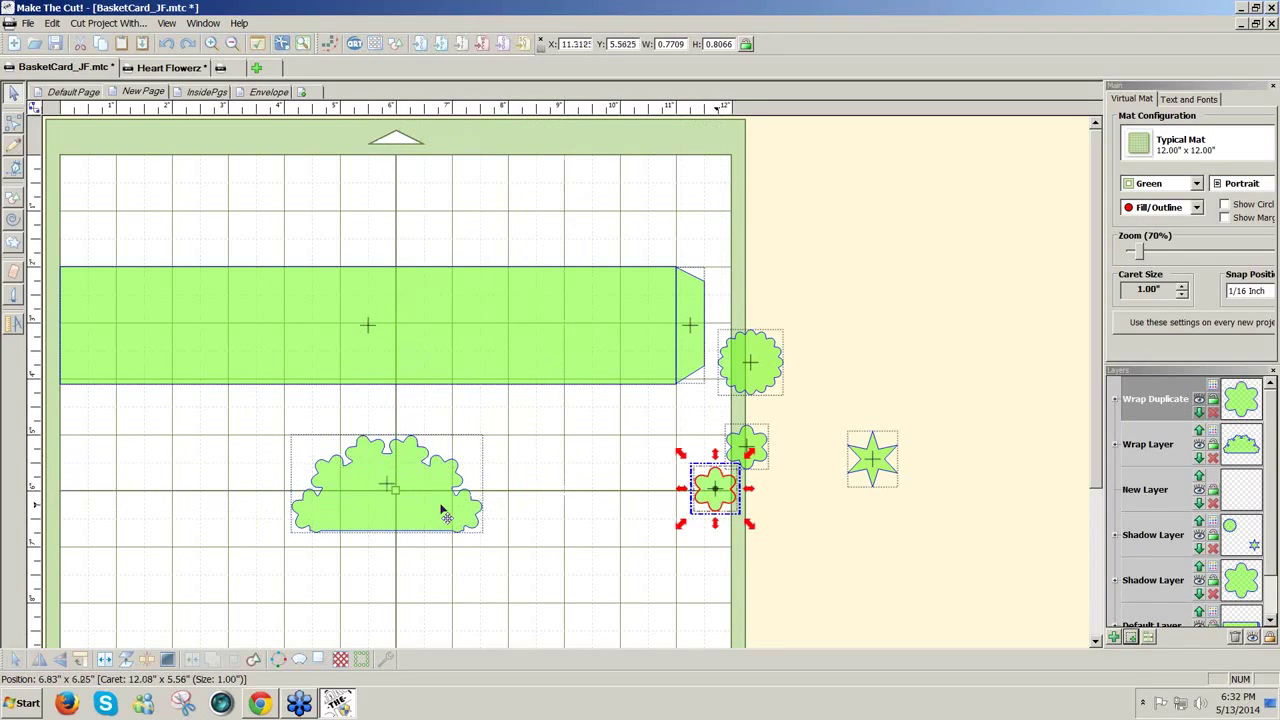
left_click(443, 512)
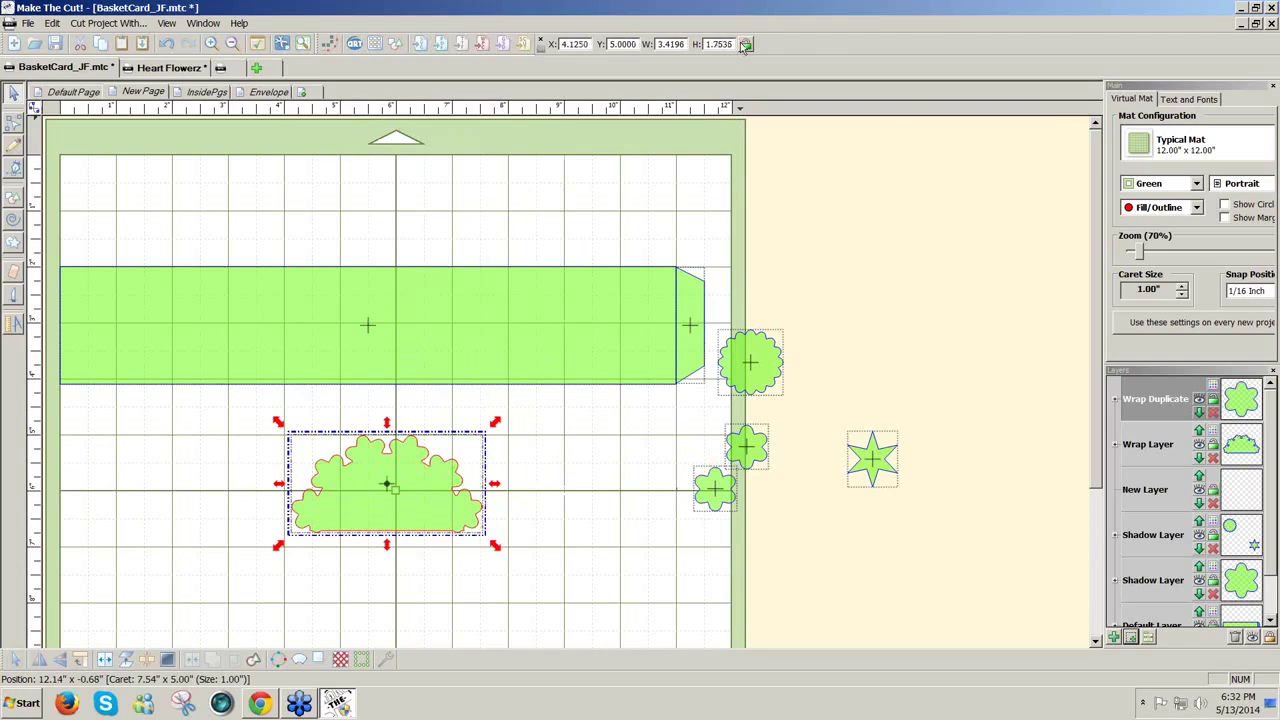
double_click(670, 44)
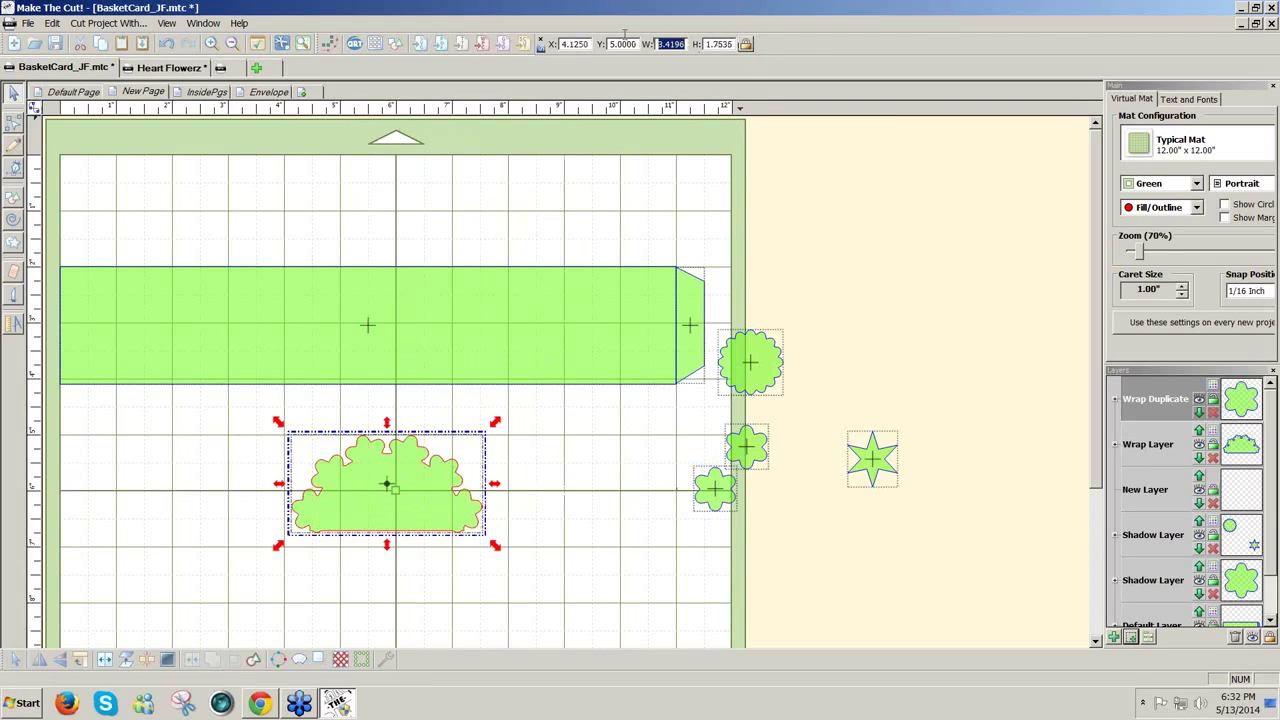
type("2.75")
key("Return")
left_click_drag(374, 505, 147, 262)
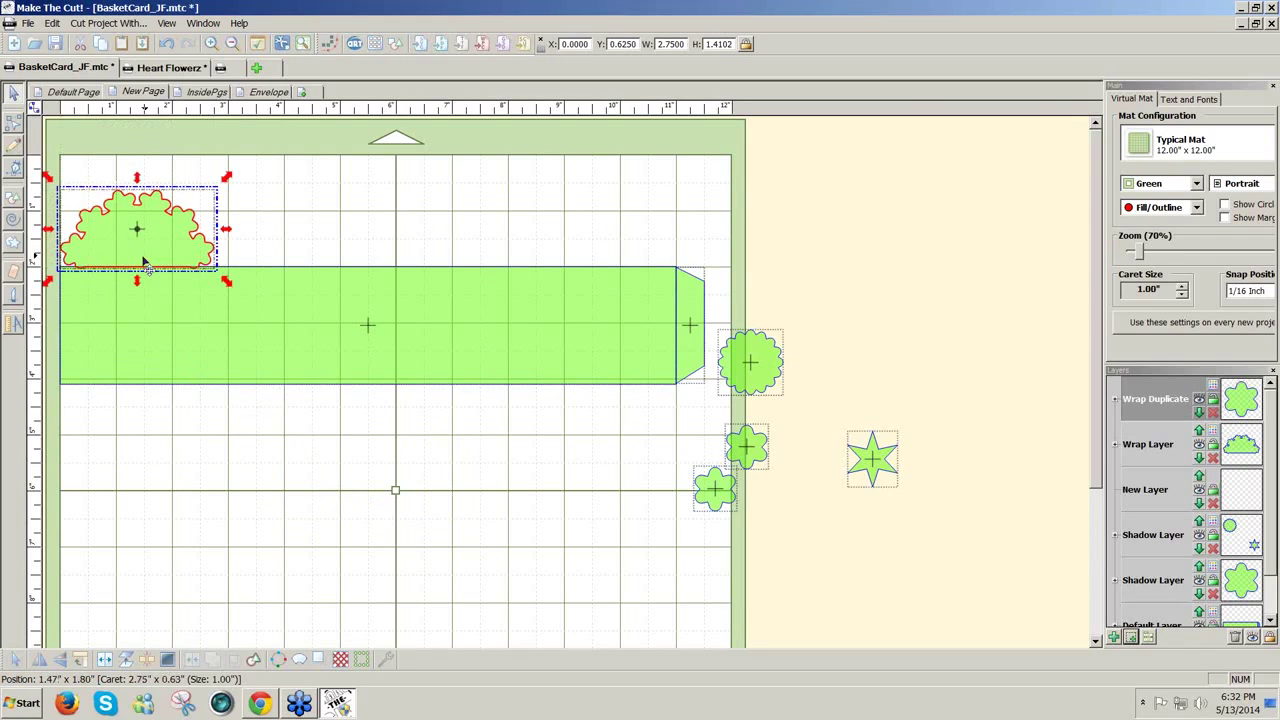
Align the half circle's left edge with the strip, and undo back to the half circle's original size and place
left_click(137, 333, "shift")
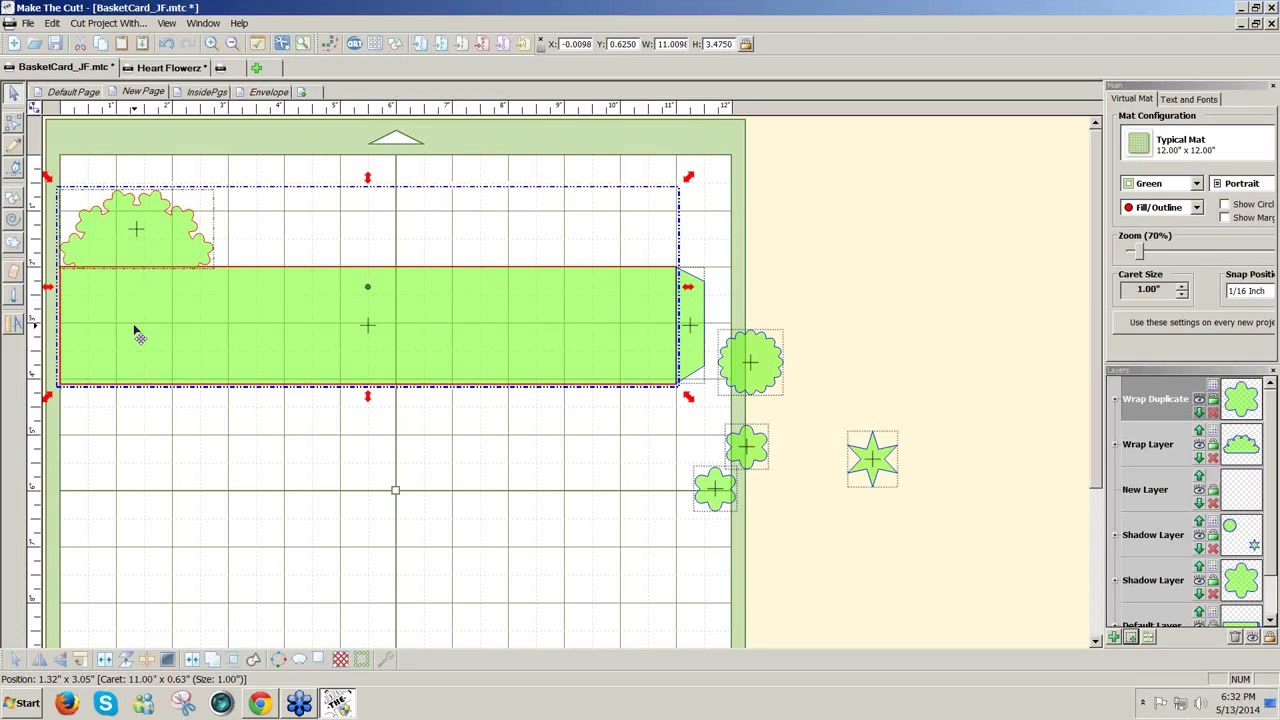
left_click(284, 474)
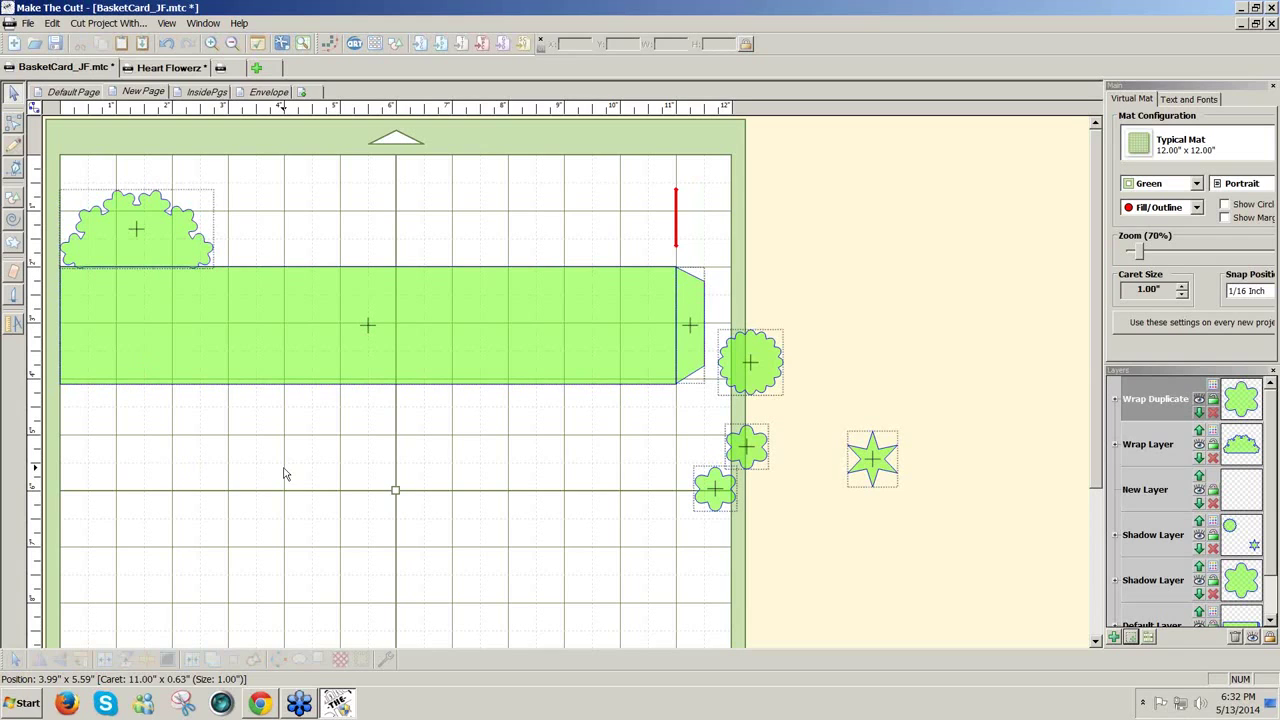
key("Tab")
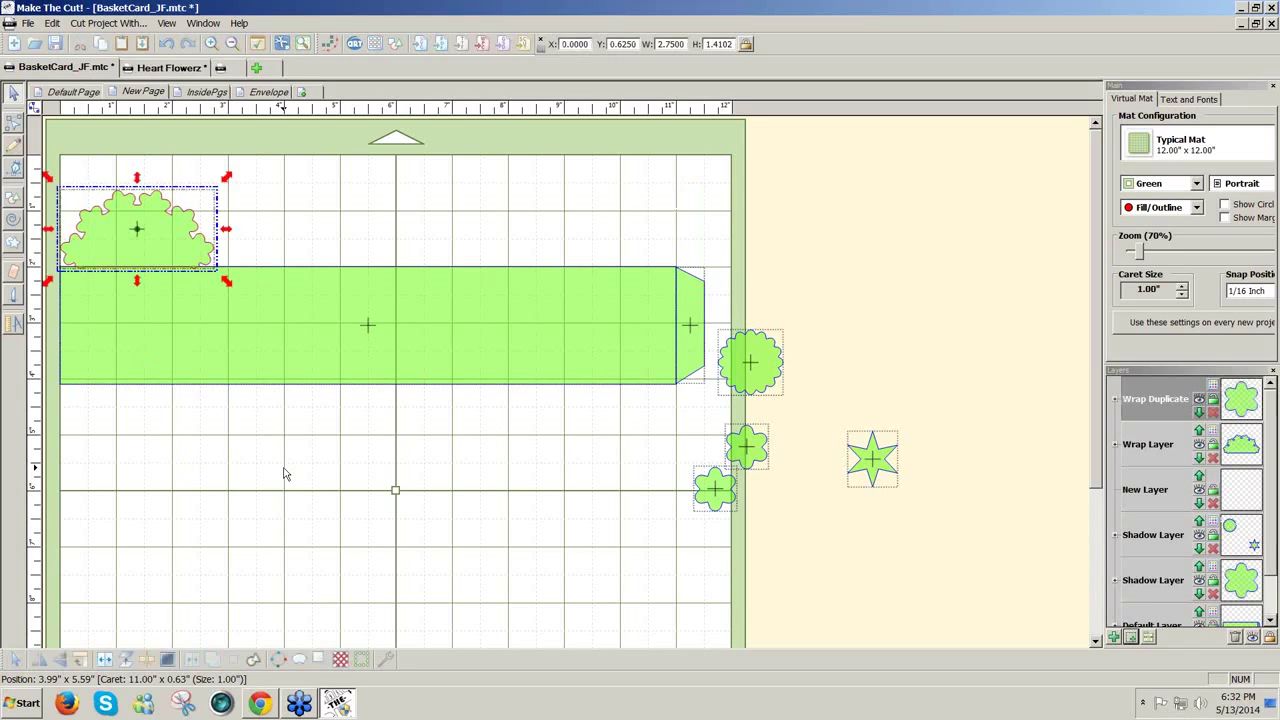
key("ctrl+x")
key("ctrl+v")
key("ctrl+z")
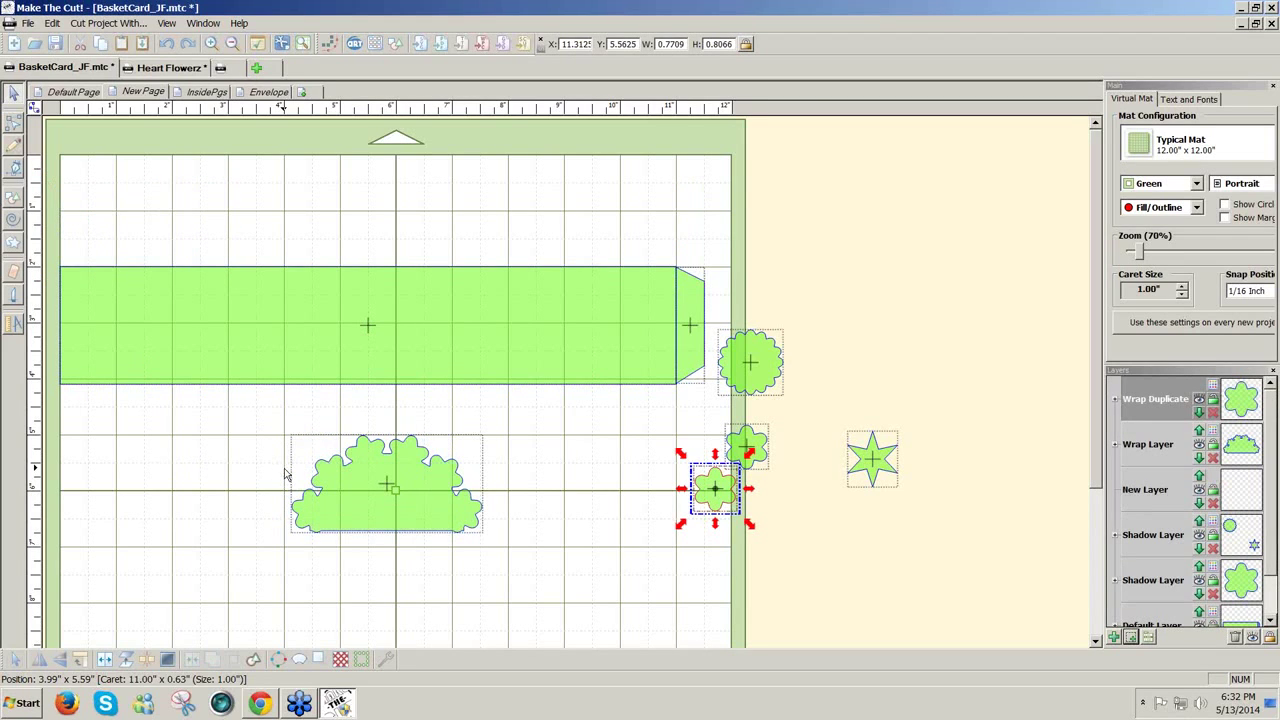
Place the small flower on the scalloped half circle at about X 5.06, Y 5 inches, and scale both together to 2.75 inches wide
left_click_drag(726, 500, 378, 472)
left_click(366, 458)
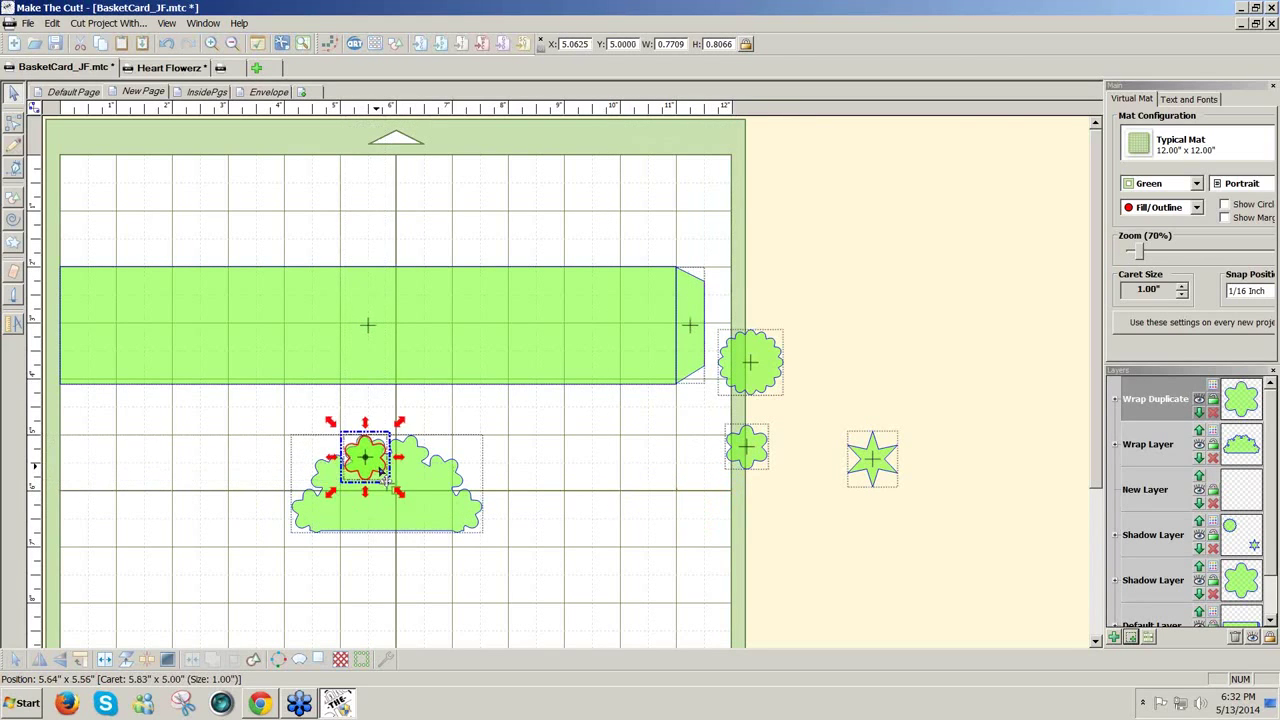
left_click_drag(535, 578, 142, 394)
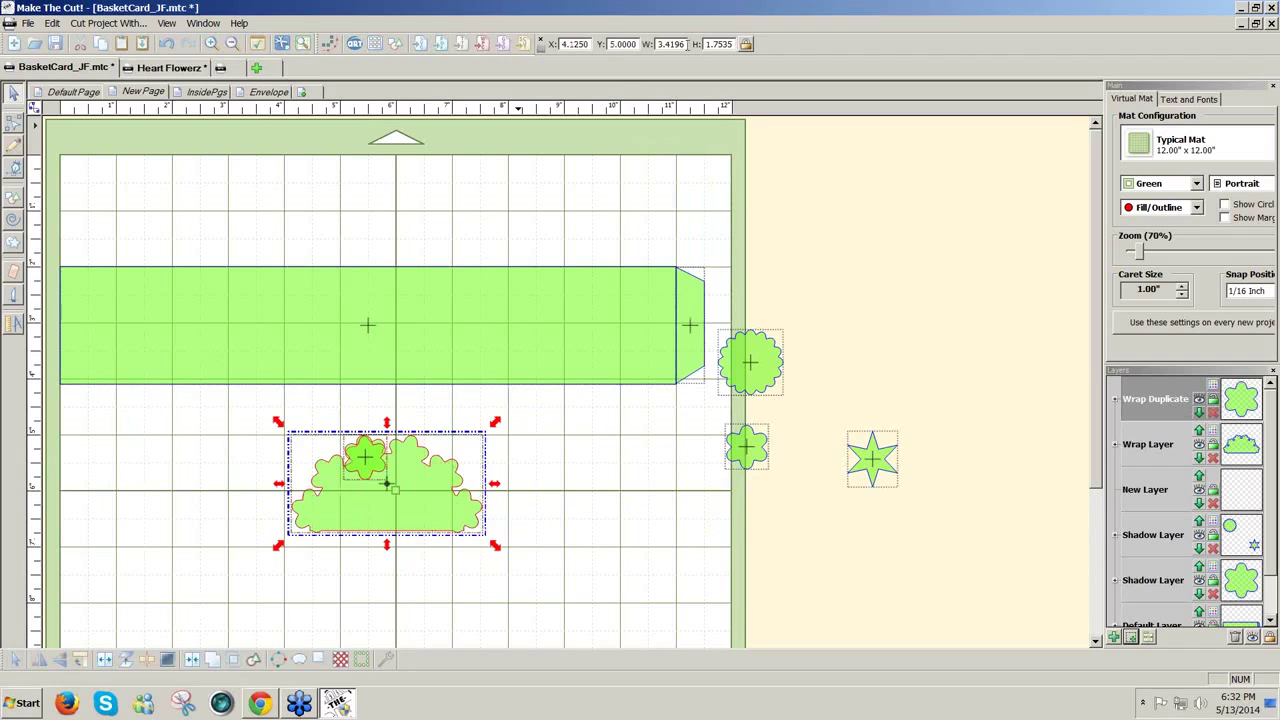
double_click(686, 44)
type("1.")
key("Return")
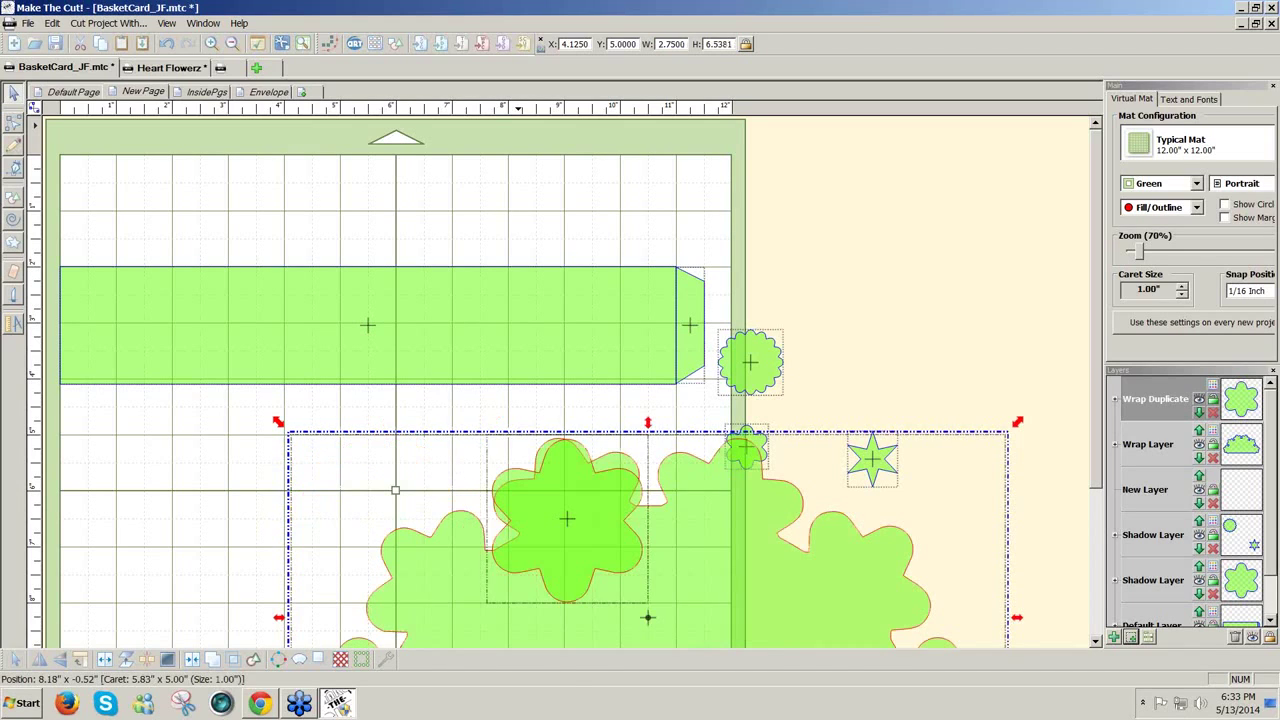
double_click(684, 45)
type("2")
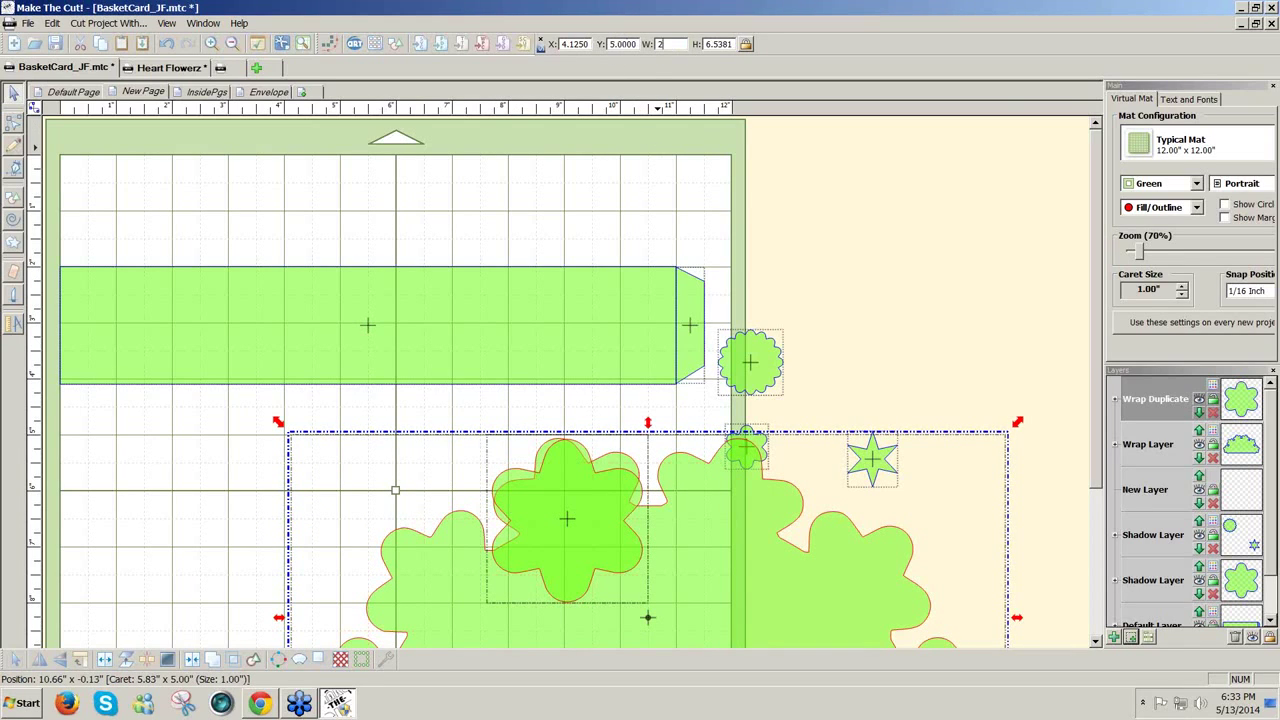
key("Return")
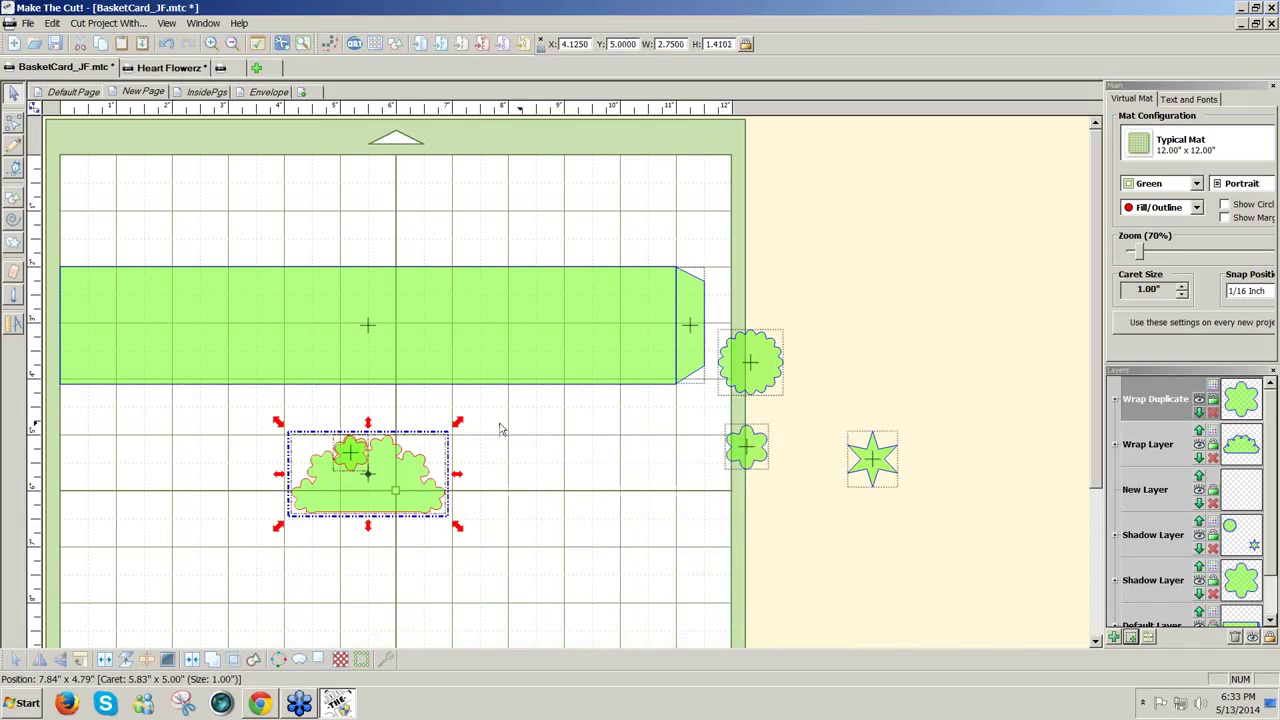
left_click_drag(397, 487, 344, 462)
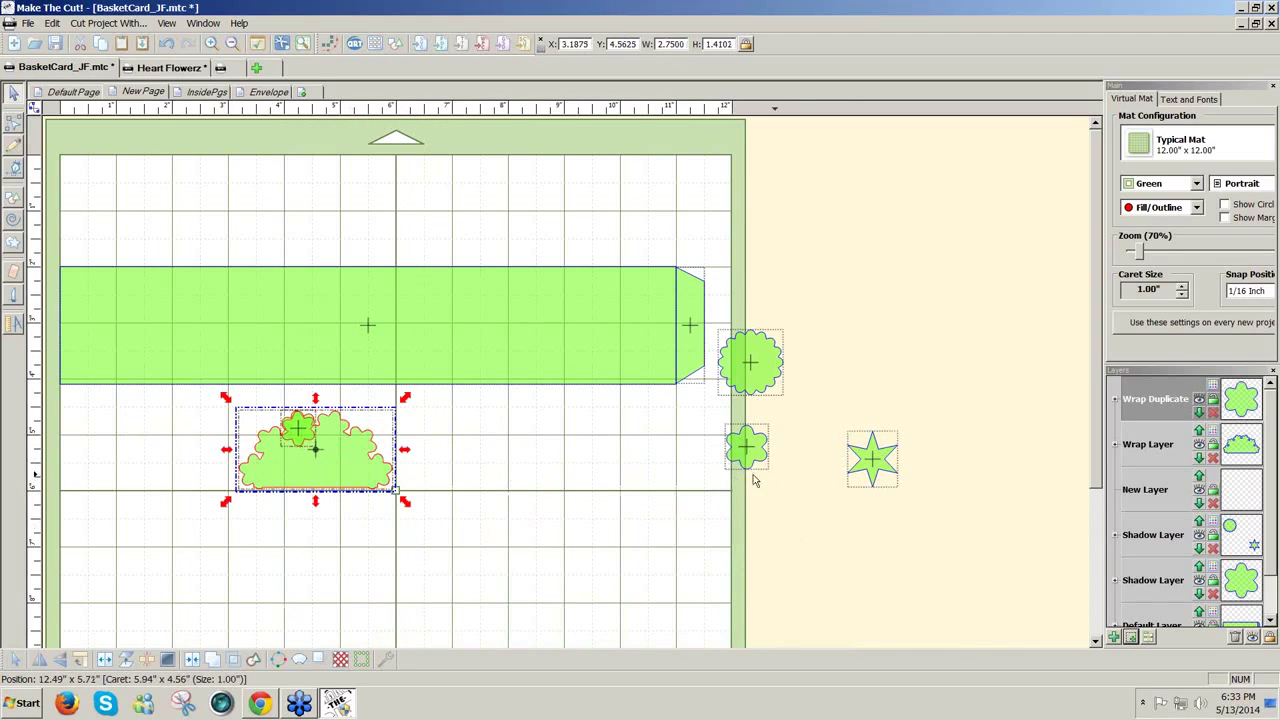
Delete the spare flower, the six-pointed star and the scalloped circle beside the mat
left_click_drag(701, 416, 940, 506)
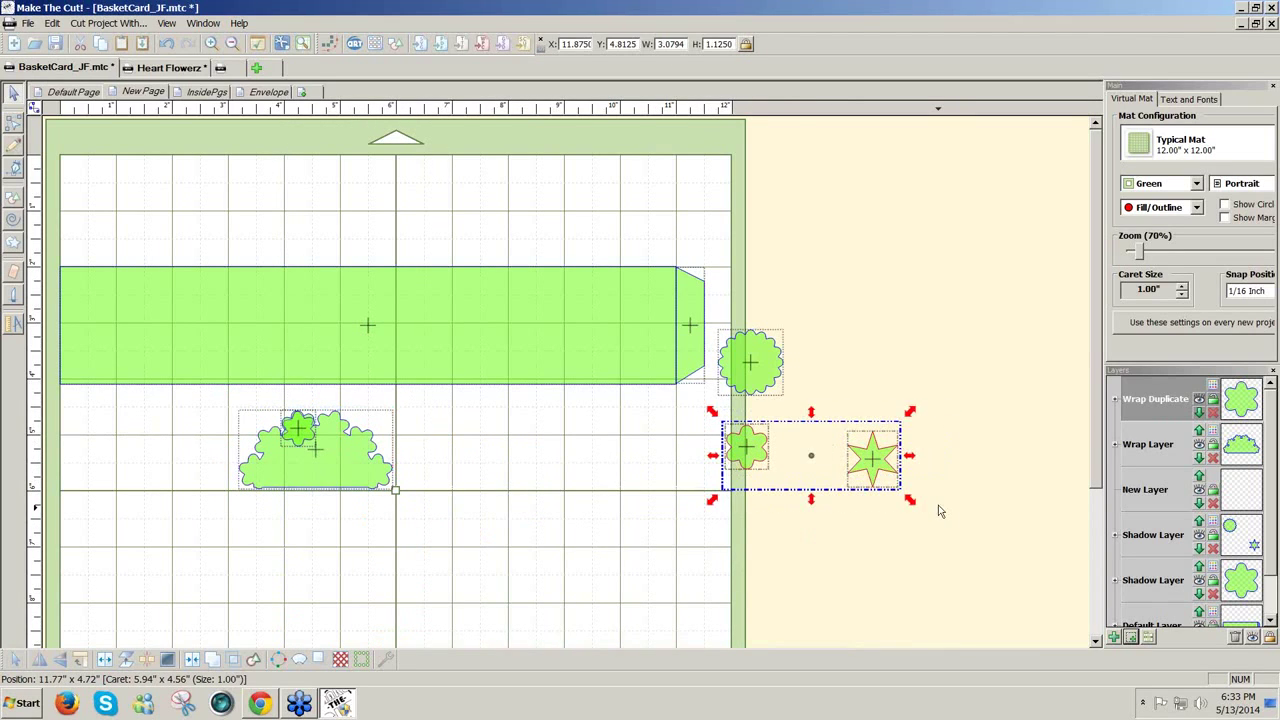
key("Delete")
left_click(758, 380)
key("Delete")
left_click_drag(503, 534, 180, 375)
left_click(566, 463)
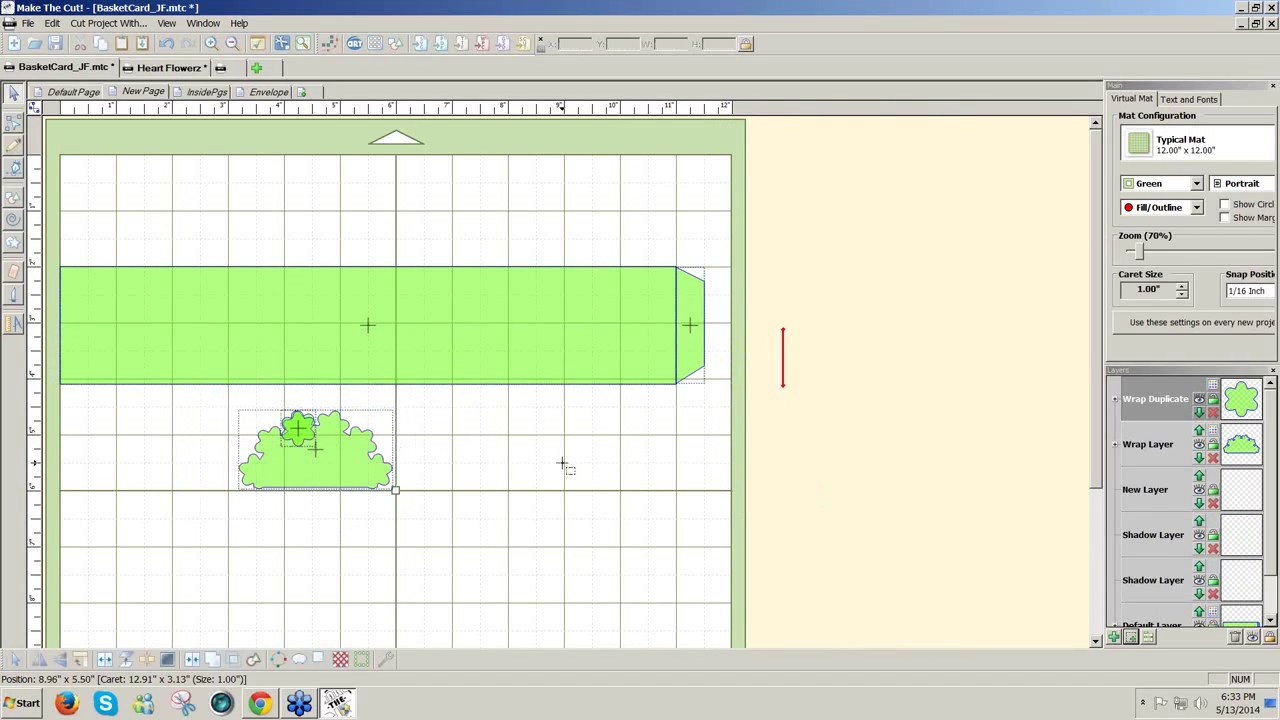
Move the small flower below the strip's tab end, and the scalloped half circle above the strip at about X 0.13, Y 0.5 inches
left_click(301, 441)
left_click_drag(301, 441, 677, 481)
left_click(380, 482)
left_click_drag(362, 478, 190, 257)
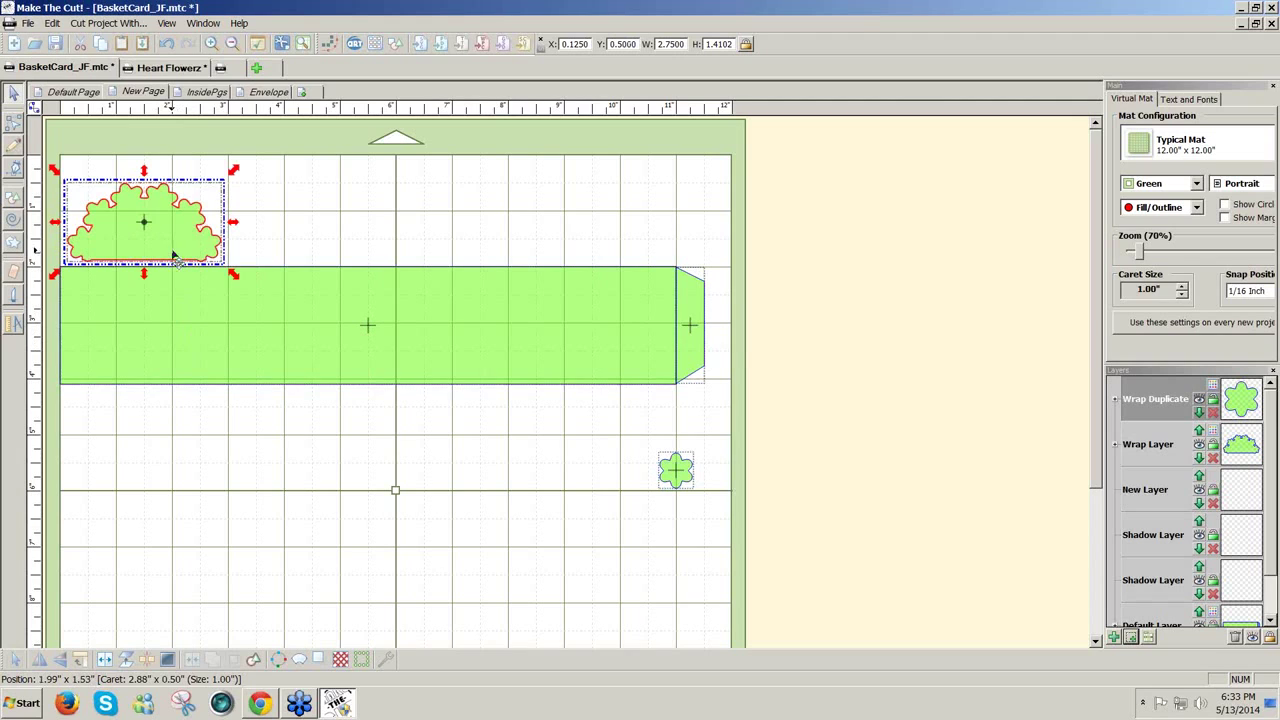
Align the half circle's left edge with the strip, and nudge it down to Y 0.6417 so it overlaps the strip's upper edge
left_click(179, 316, "shift")
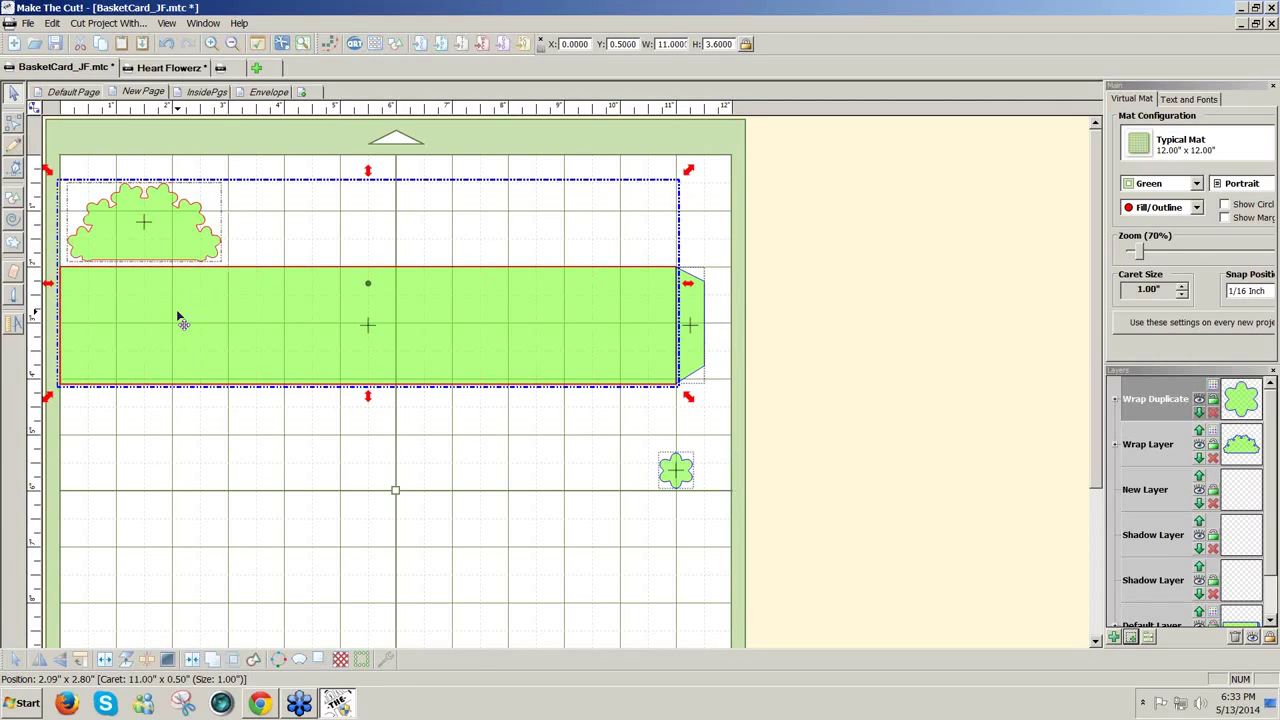
key("ctrl+shift+l")
key("Escape")
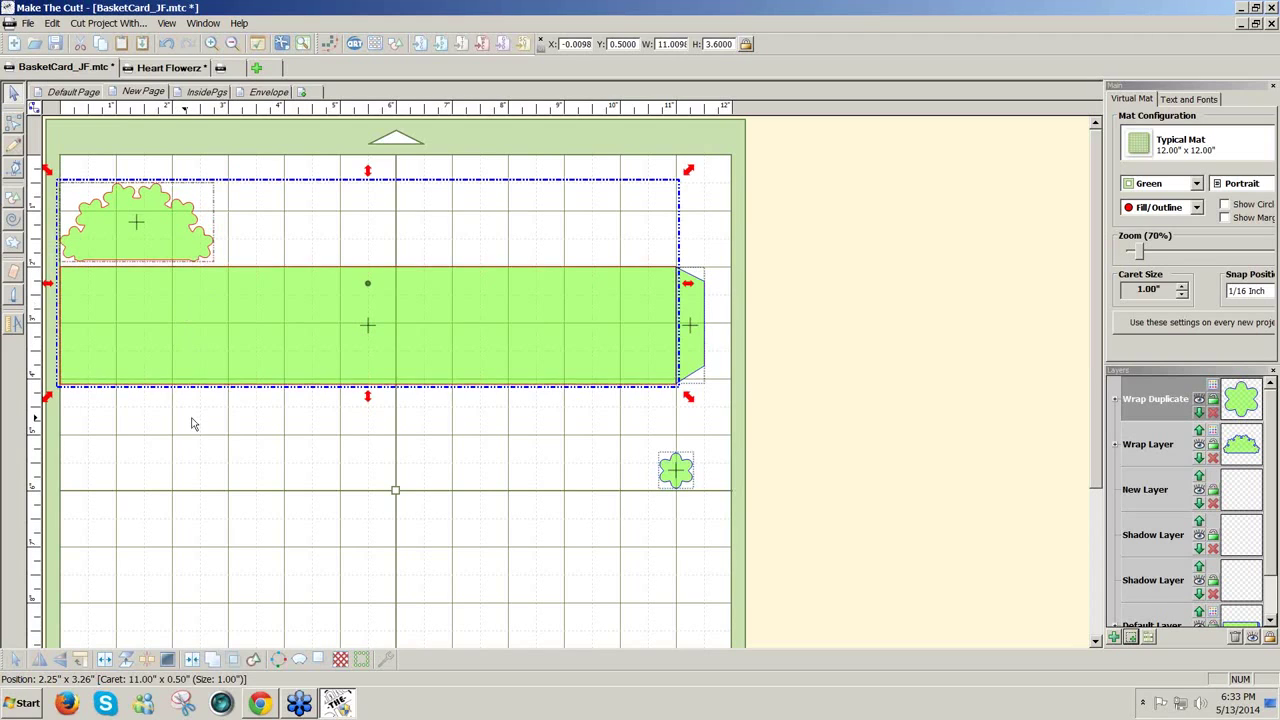
left_click(171, 261)
key("Down")
key("Down")
key("Down")
key("Down")
key("Down")
key("Down")
key("Down")
key("Down")
key("Down")
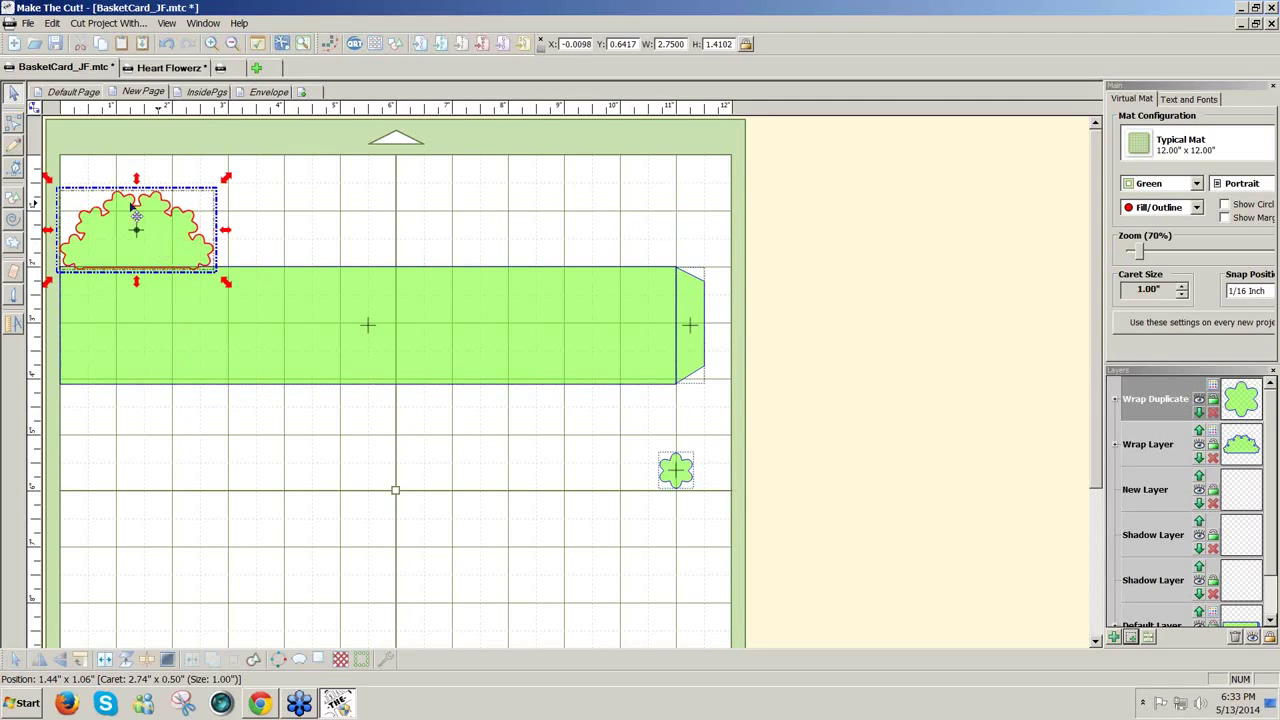
Duplicate the scalloped half circle in 1 row and 4 columns with 0 spacing along the strip
left_click(53, 23)
mouse_move(80, 136)
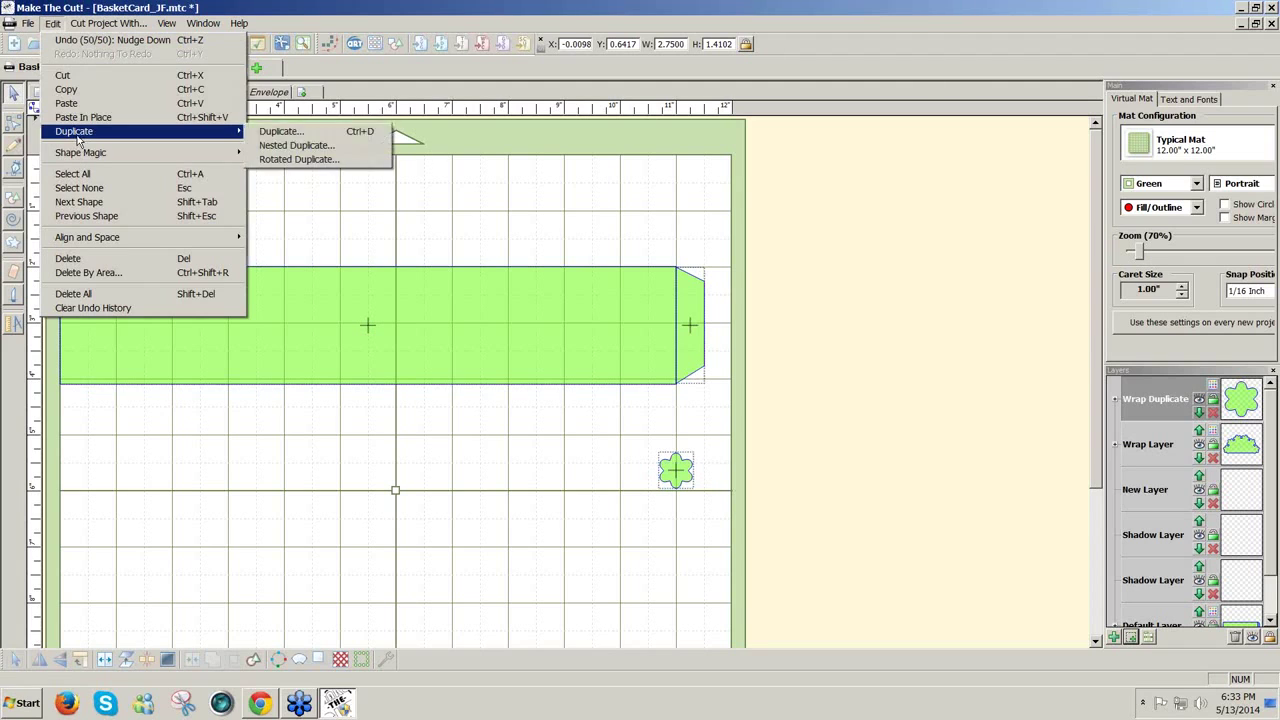
left_click(262, 132)
left_click_drag(665, 280, 521, 427)
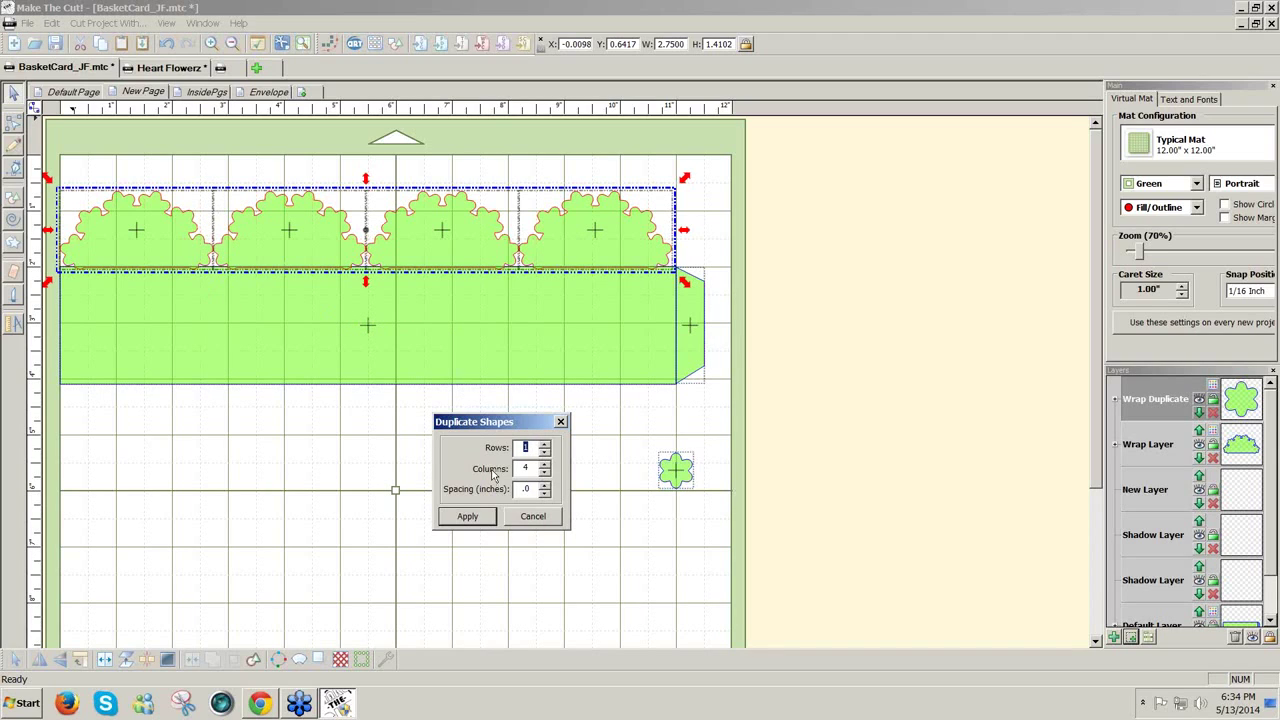
left_click(468, 517)
left_click(490, 456)
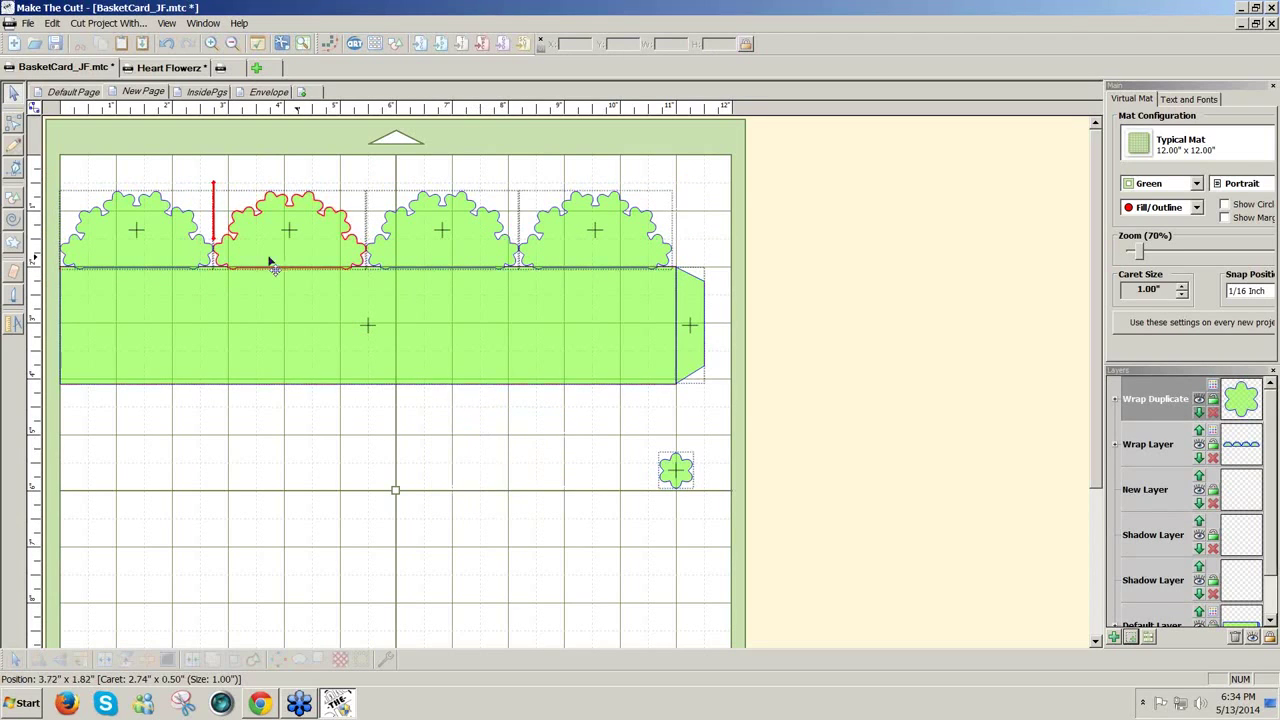
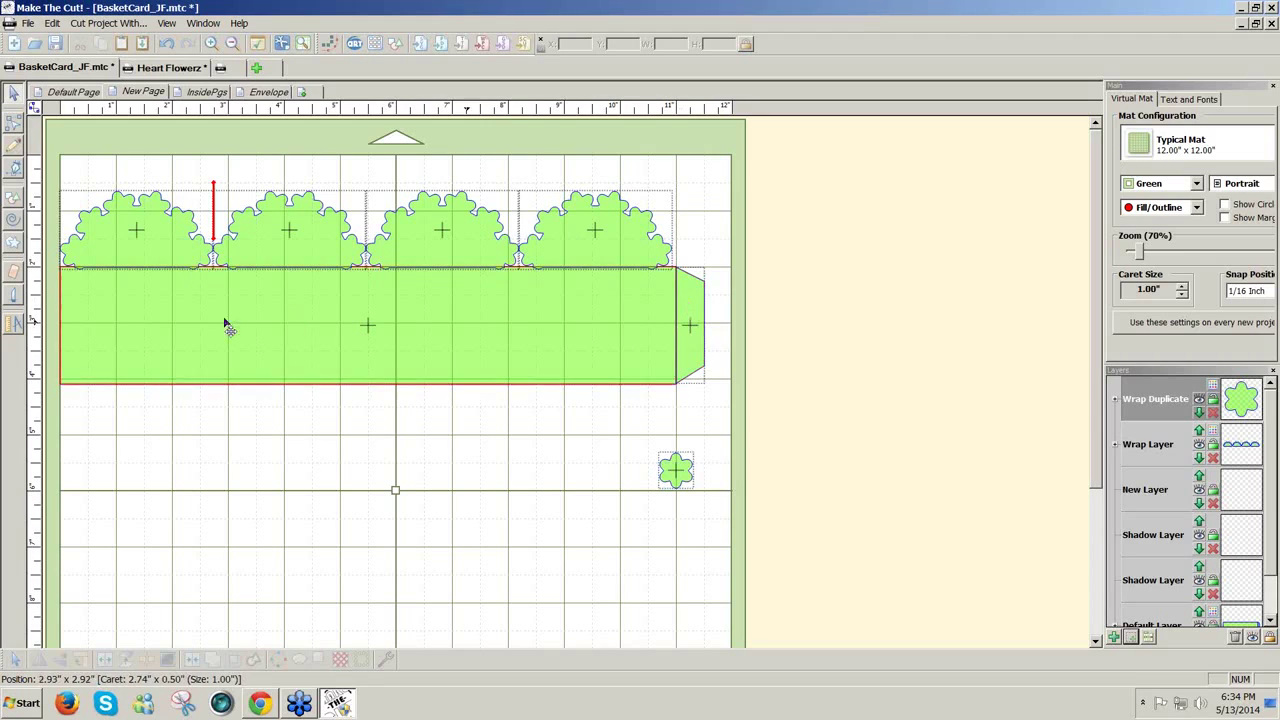
Try deleting the tab's edge segment where it meets the strip, and undo the deletion
left_click(12, 124)
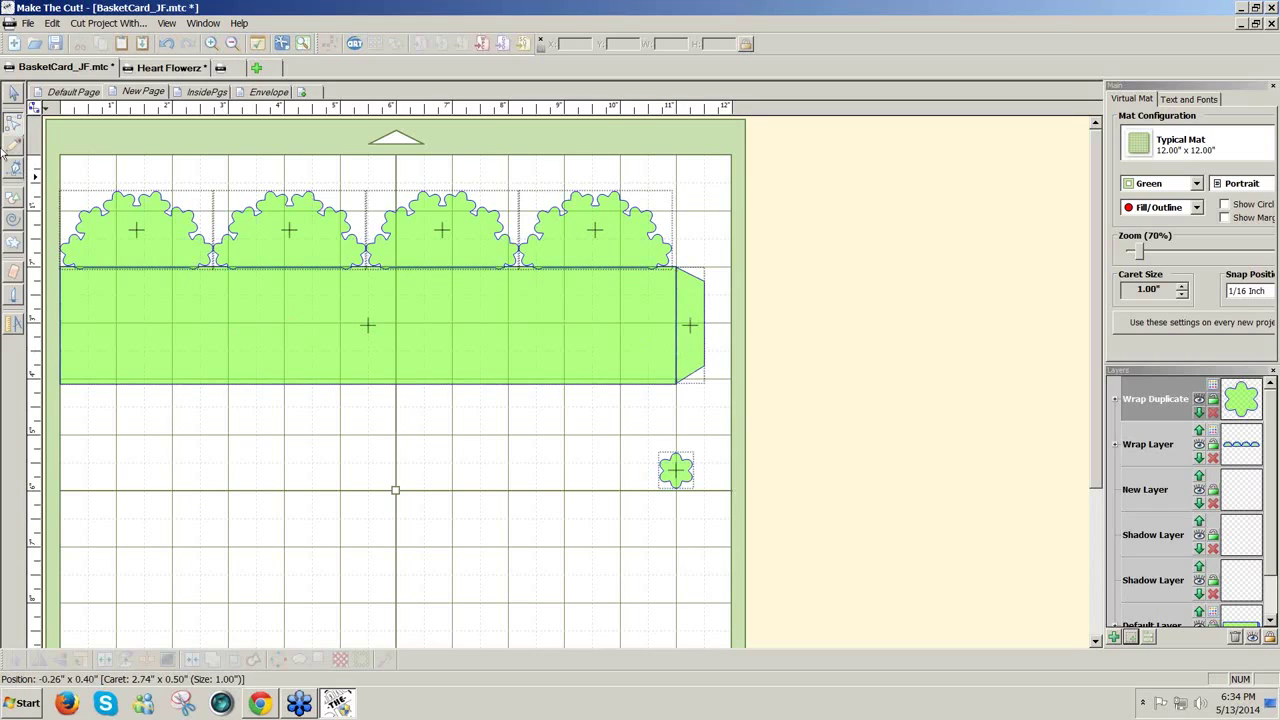
left_click(677, 331)
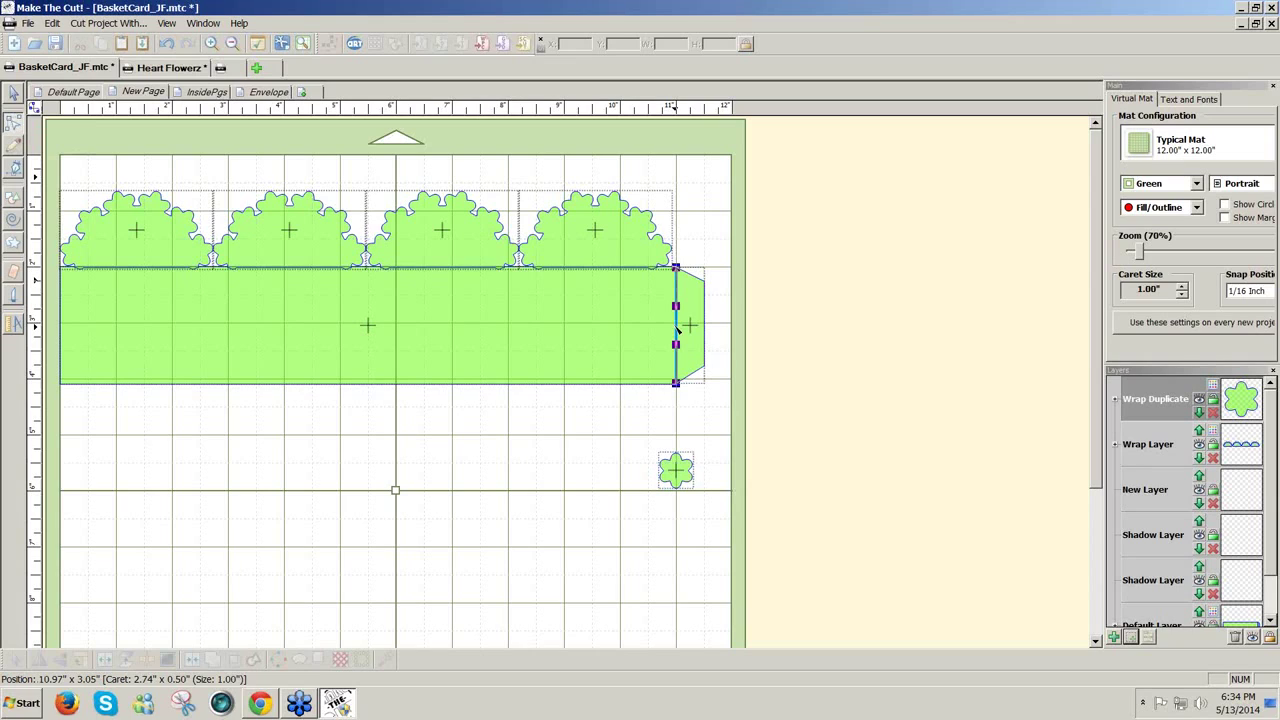
key("Delete")
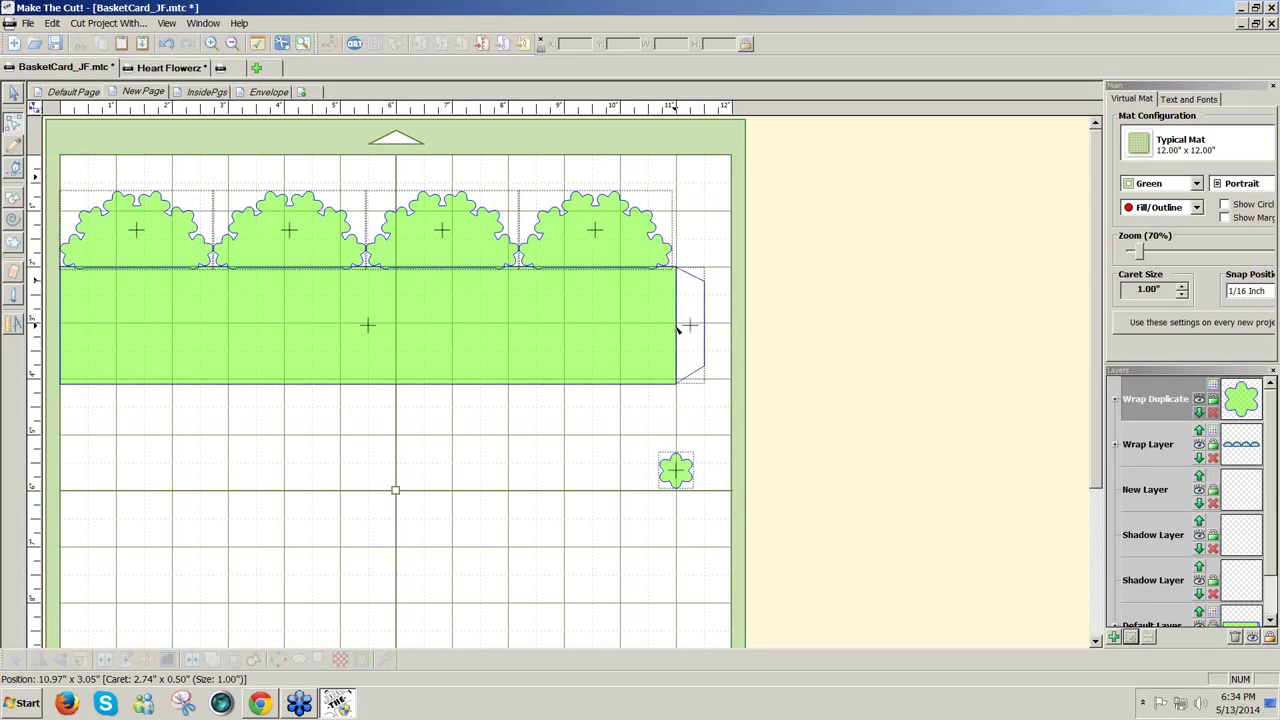
left_click(677, 331)
left_click(677, 331)
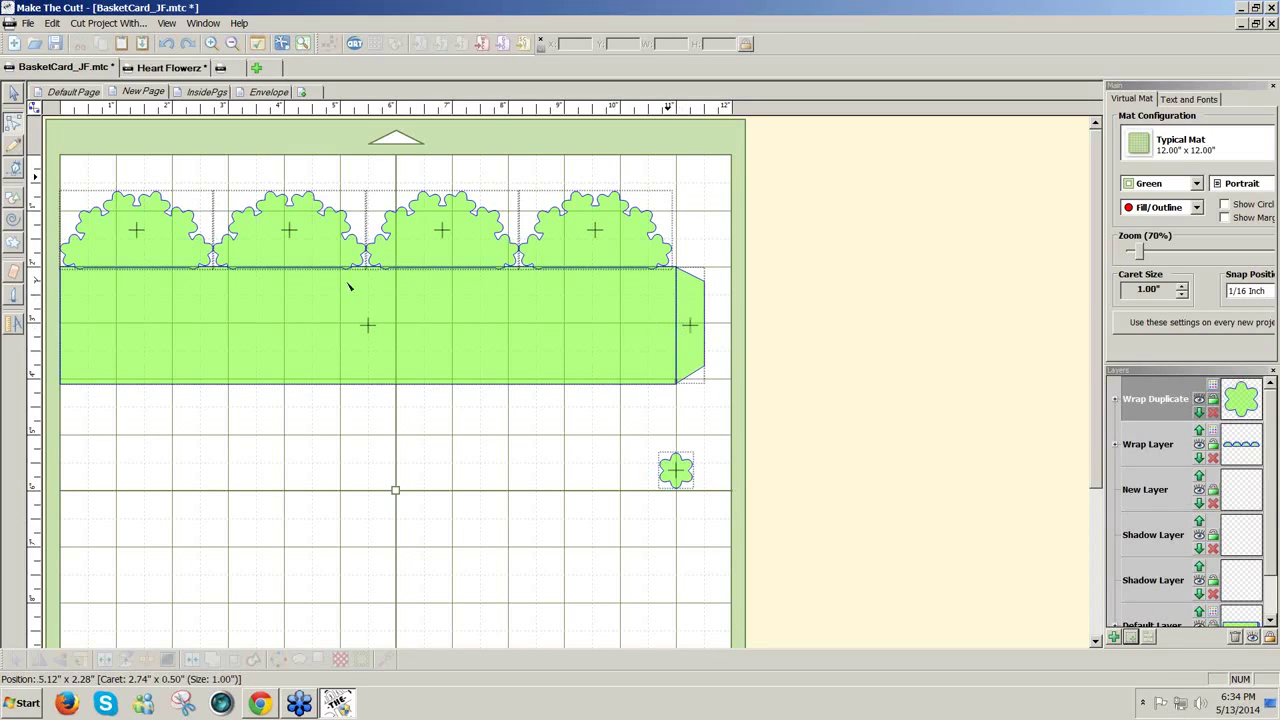
left_click(12, 94)
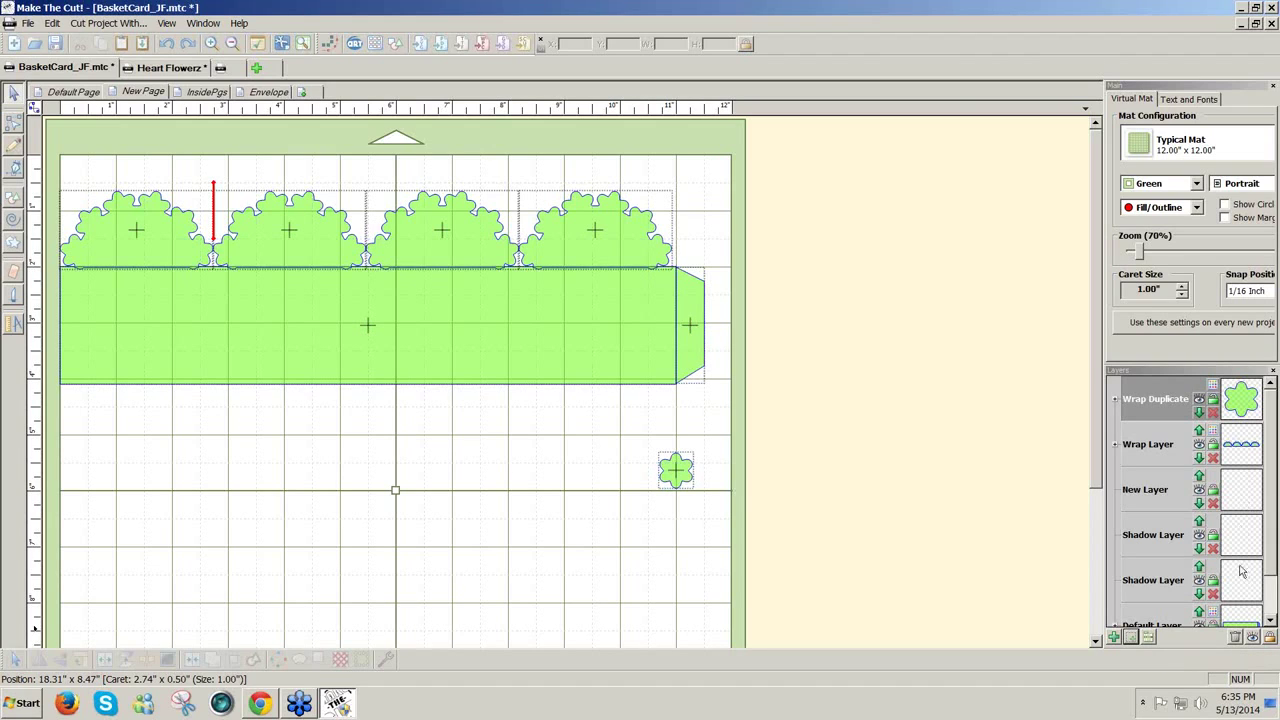
Remove the empty layers, and on a new layer draw a vertical line about 2.07 inches high across the strip near the first half-circle gap
left_click(1236, 637)
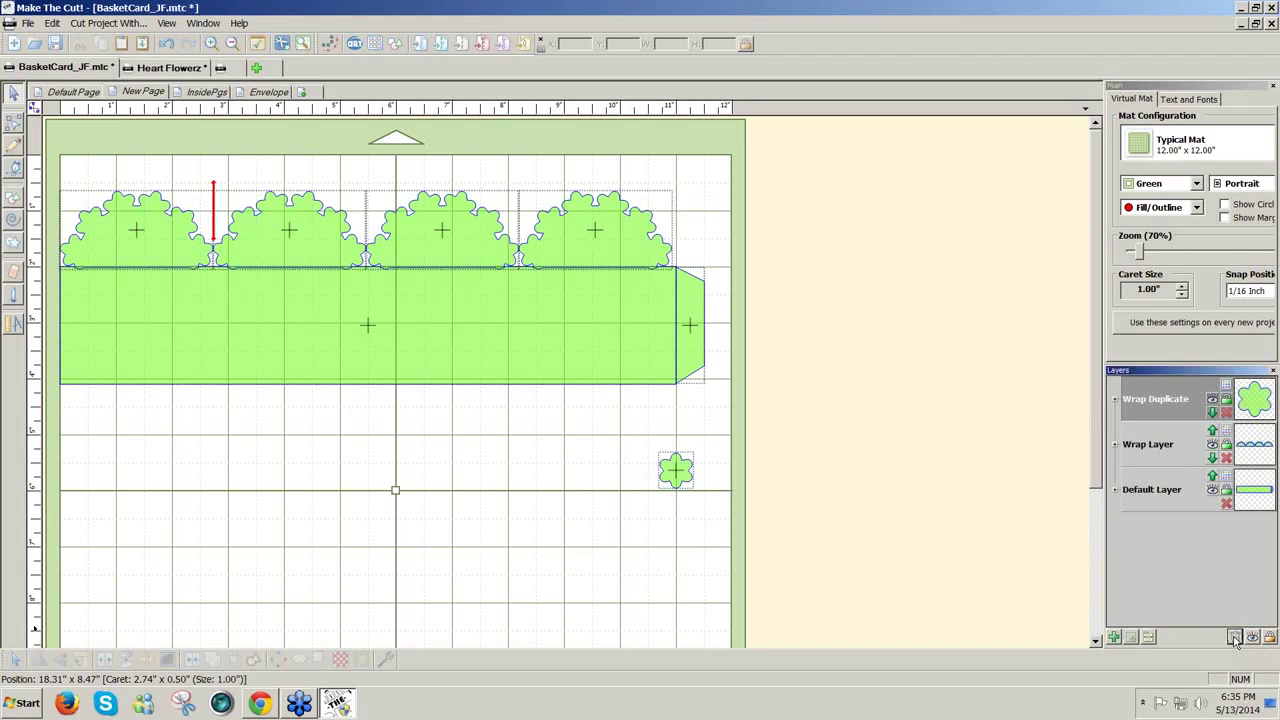
left_click(1114, 637)
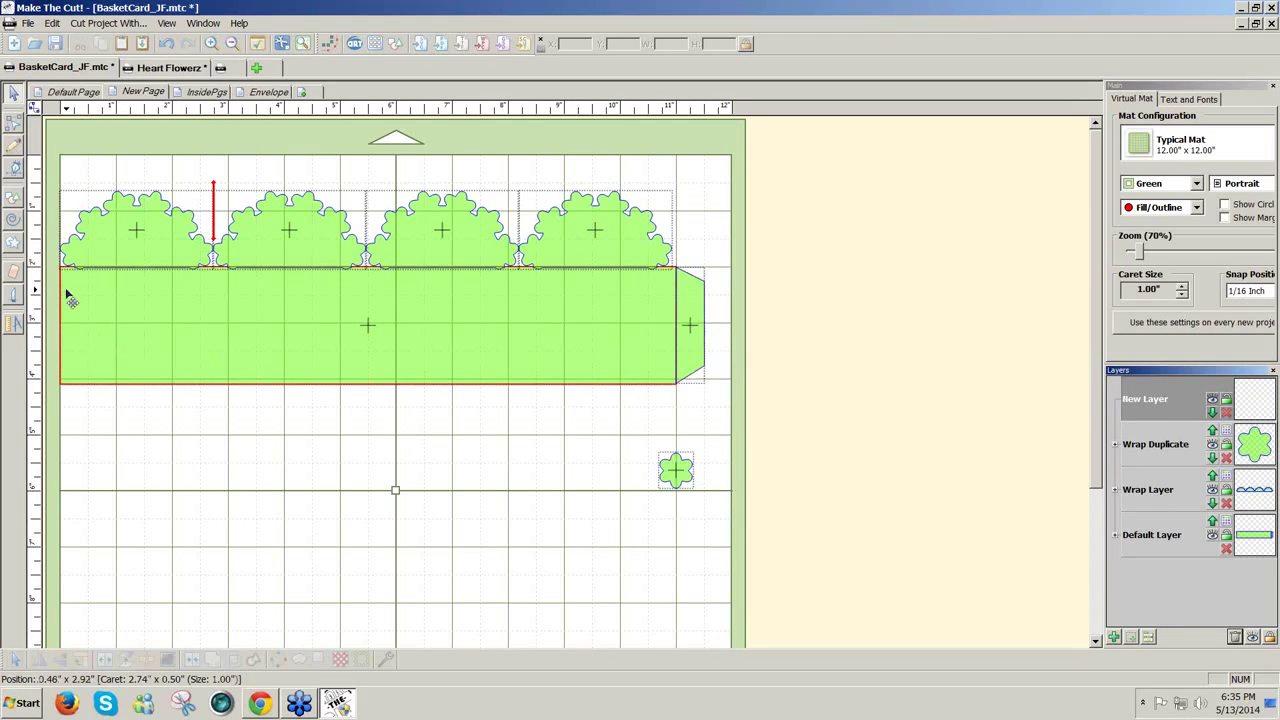
left_click(14, 171)
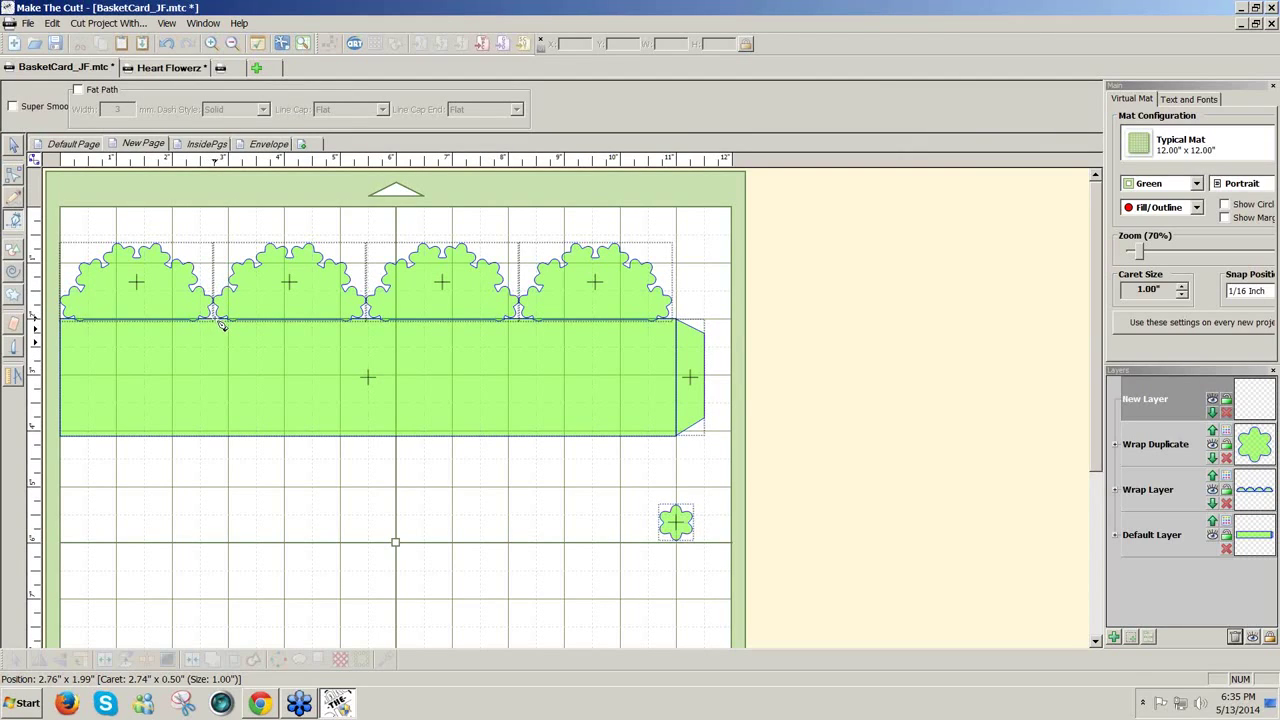
left_click(214, 320)
double_click(218, 438)
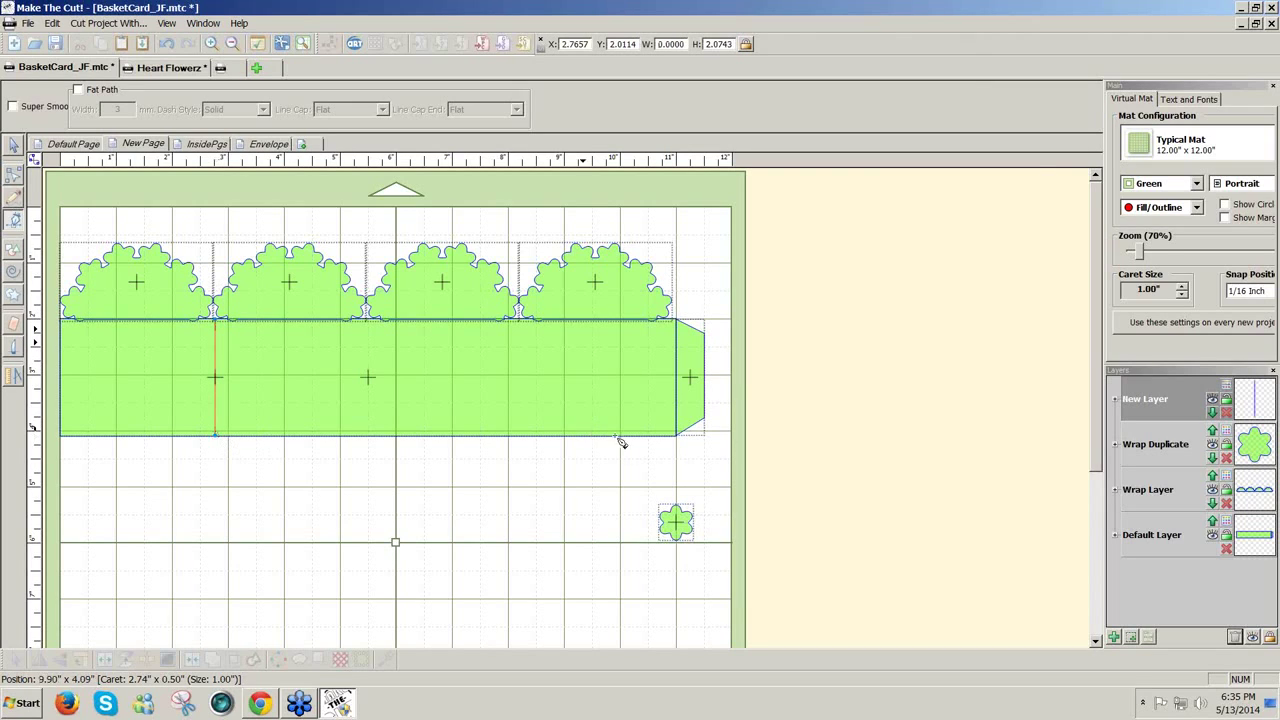
Turn off position snapping, and shift the vertical line slightly so it lines up with the gap between the first two half circles
left_click(1255, 290)
left_click(1250, 314)
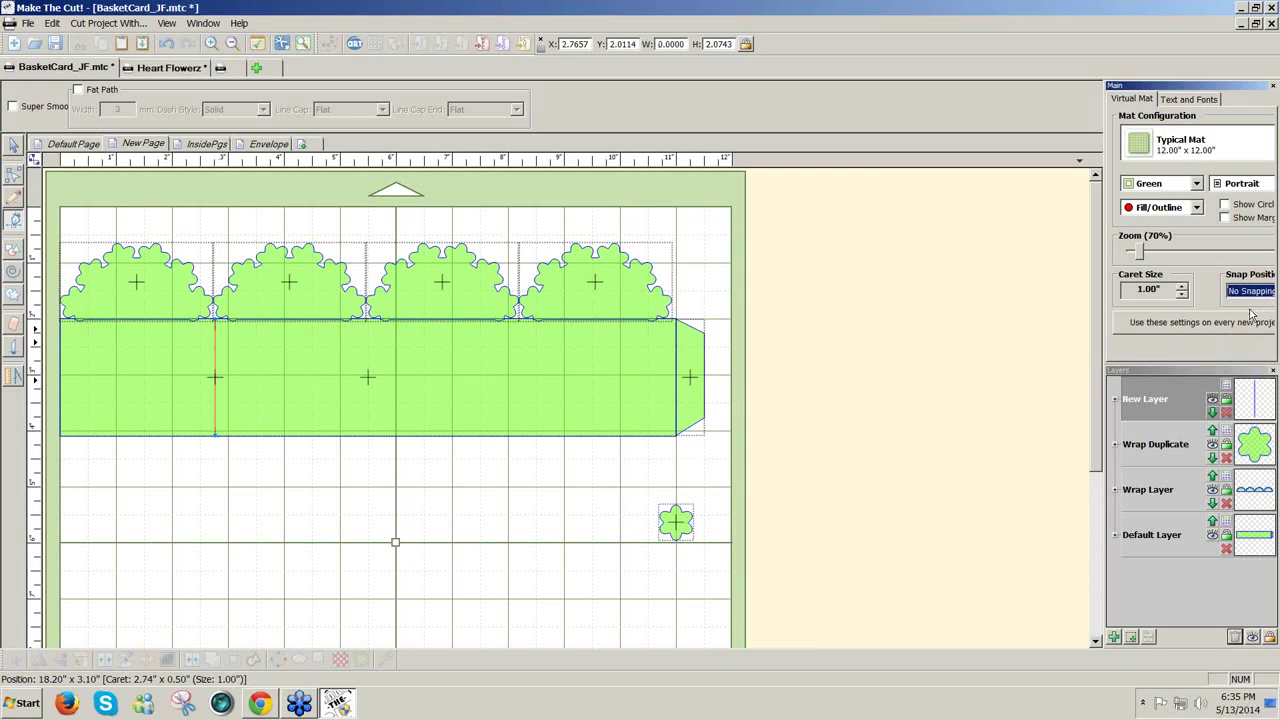
left_click(15, 148)
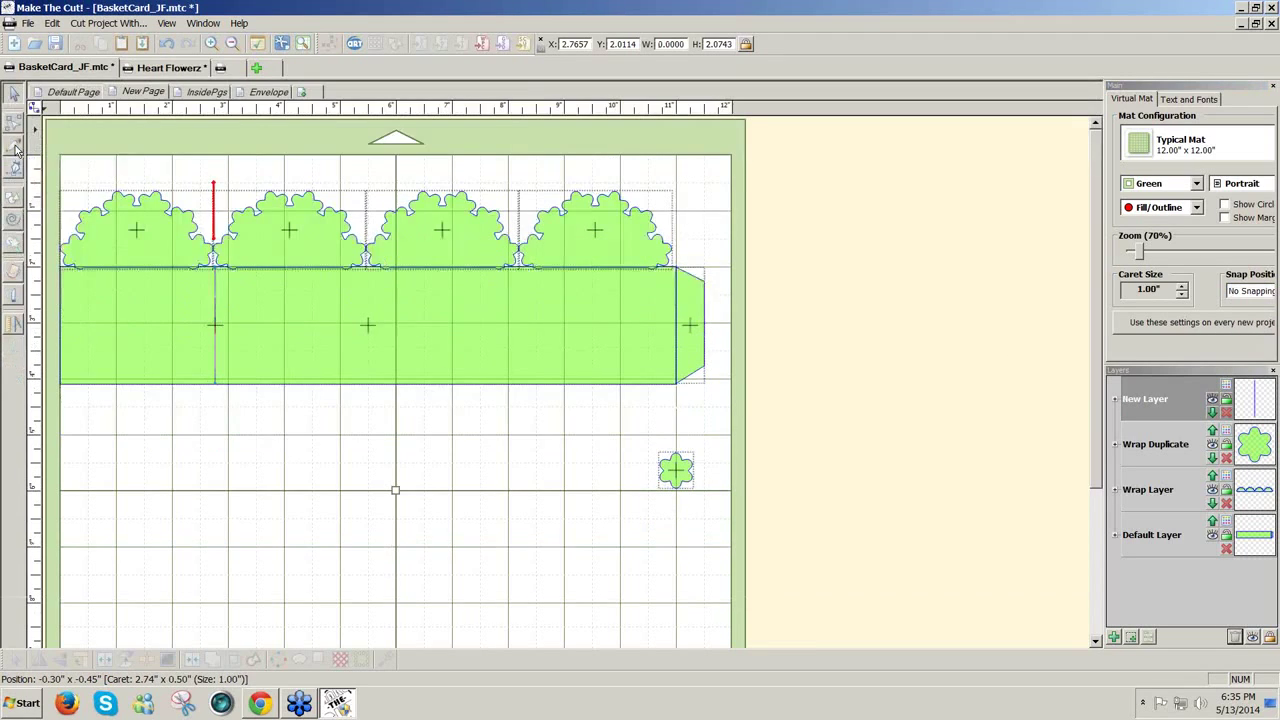
left_click(14, 92)
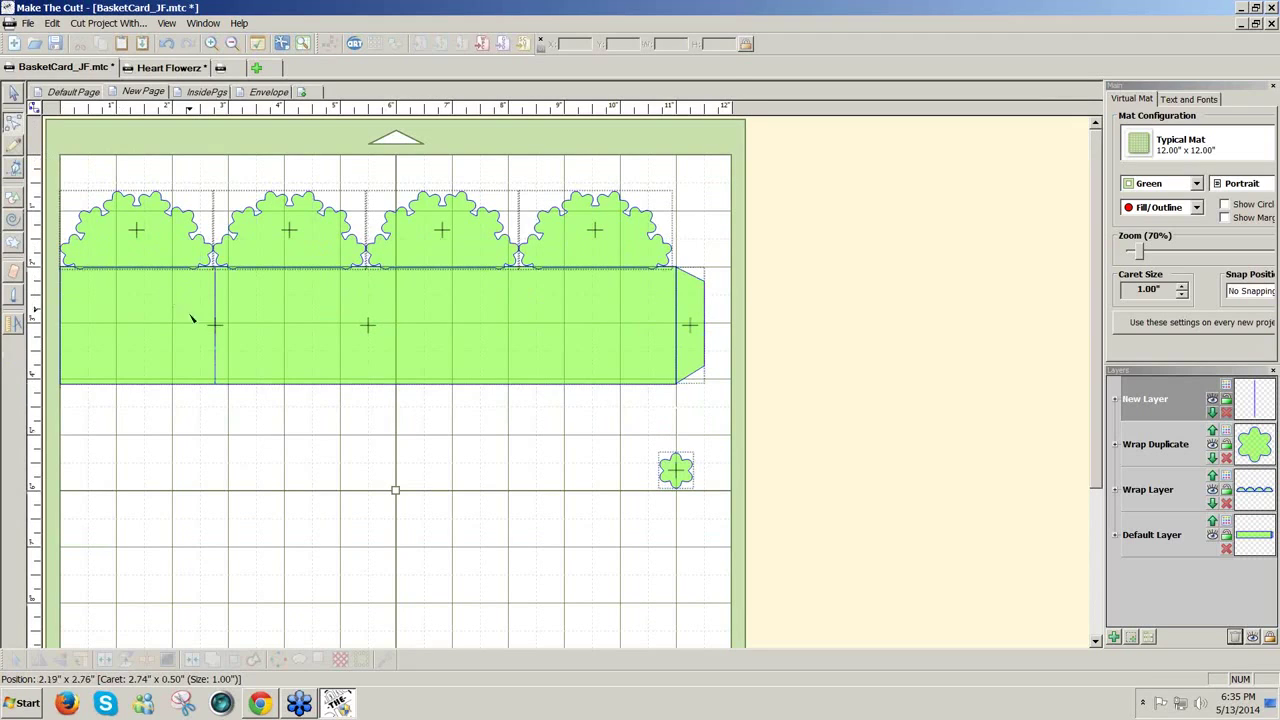
left_click(215, 337)
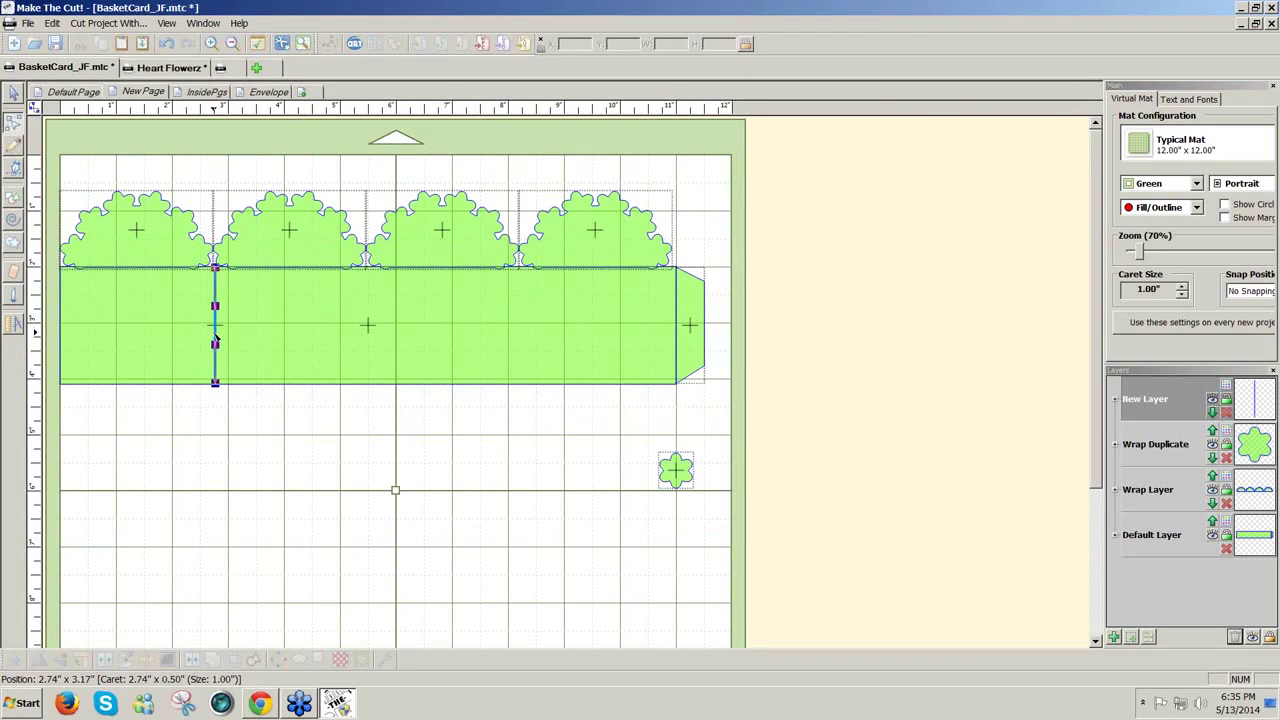
left_click_drag(216, 340, 213, 340)
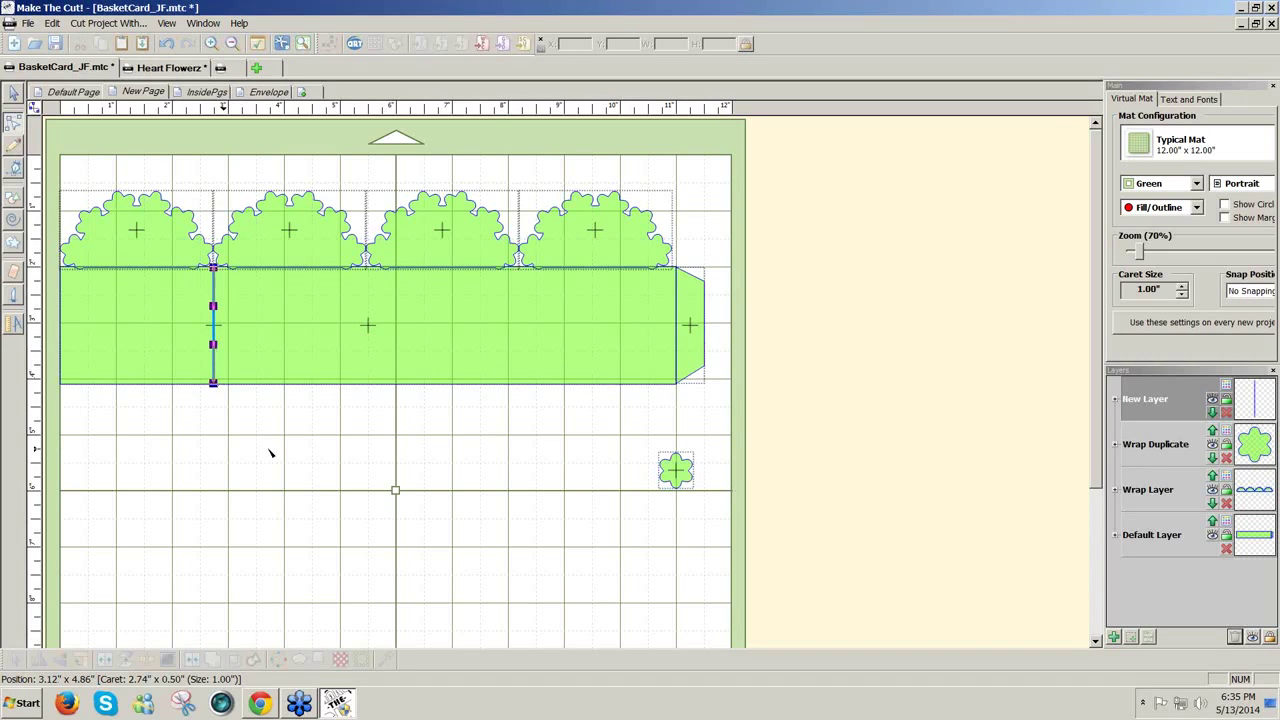
Draw three more vertical fold lines across the strip at the second and third half-circle gaps and where the tab meets the strip
left_click(14, 167)
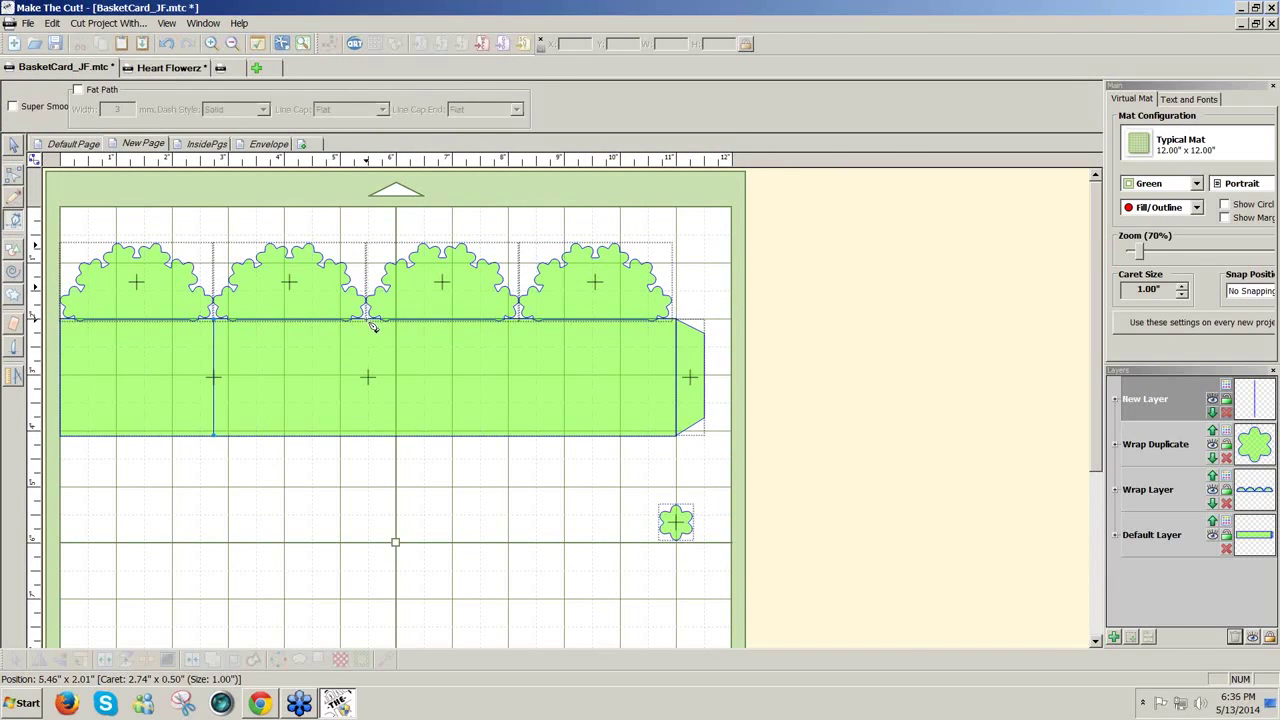
left_click_drag(366, 320, 366, 437)
left_click(370, 444)
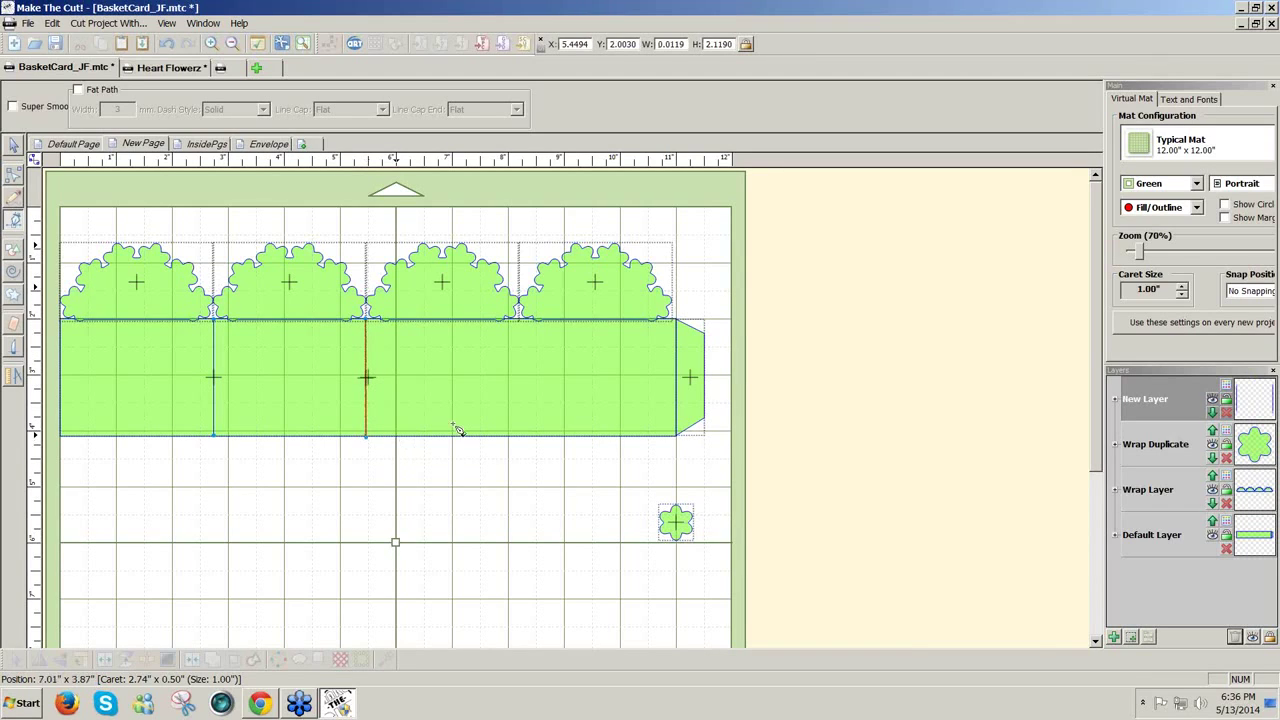
left_click_drag(521, 322, 525, 444)
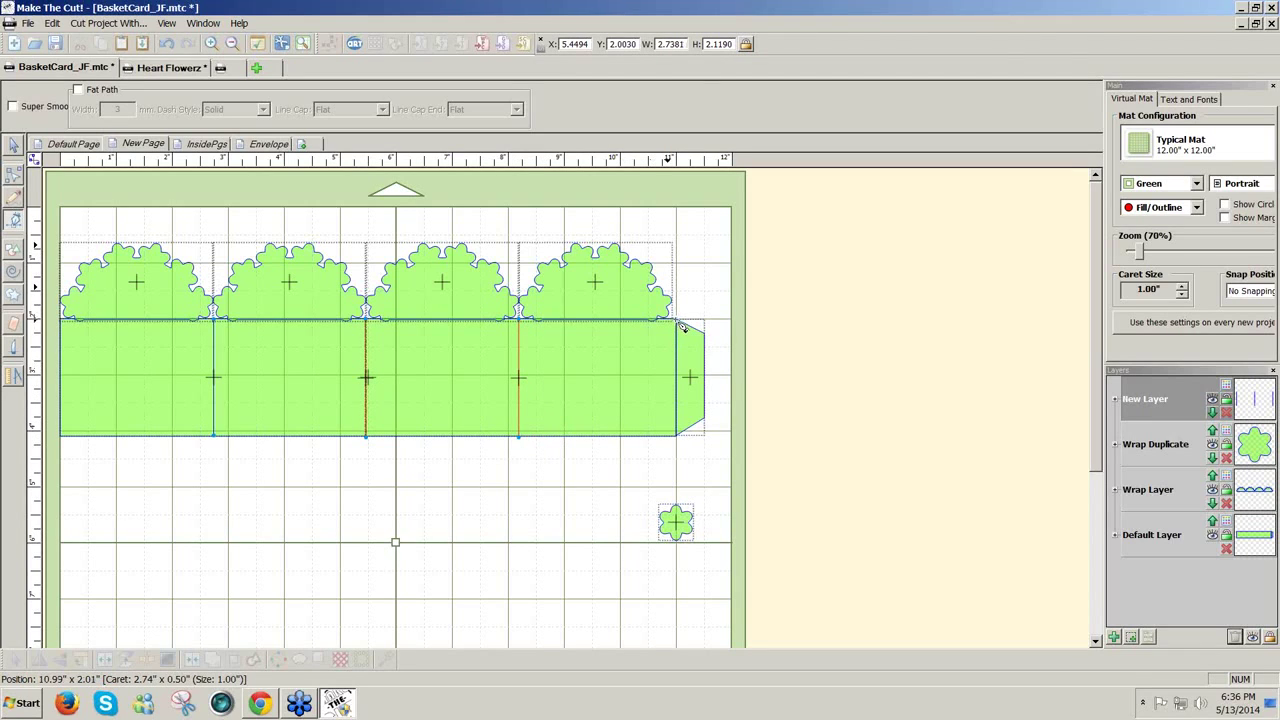
left_click_drag(677, 322, 679, 440)
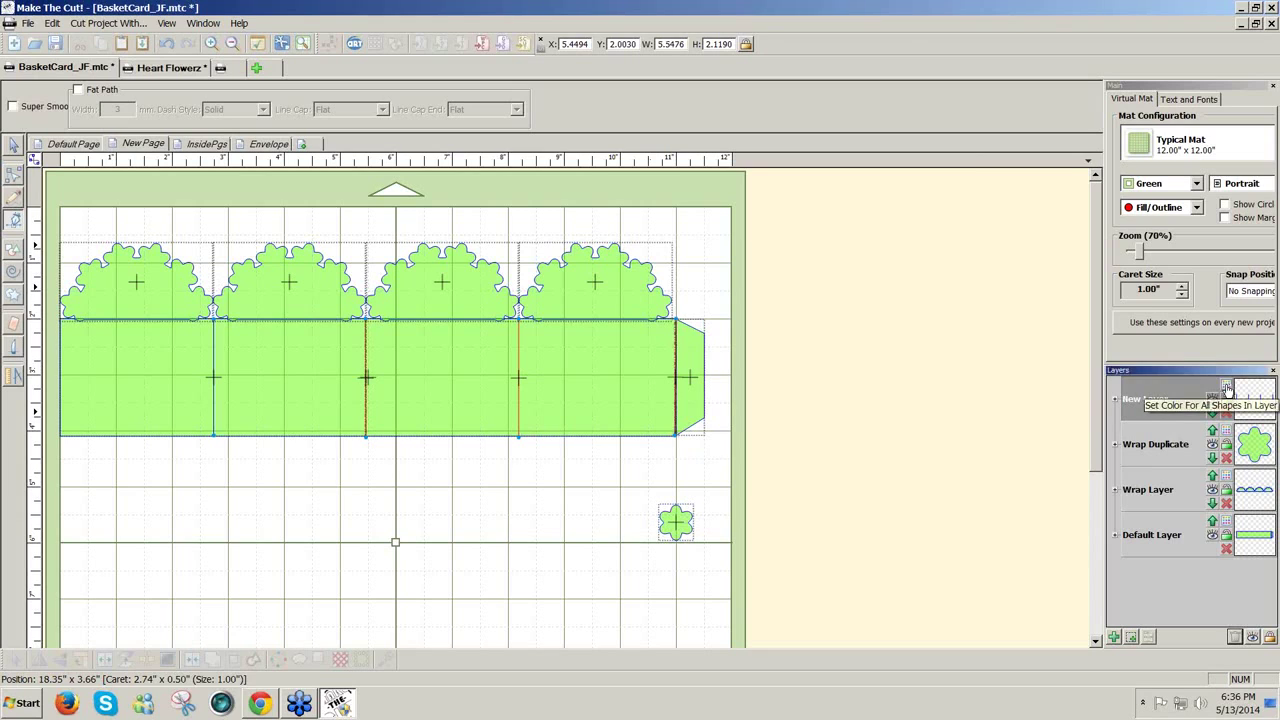
Give all lines in the new layer a new dashed line style with a 0.06" dash and a wider space
left_click(1226, 388)
left_click(1229, 526)
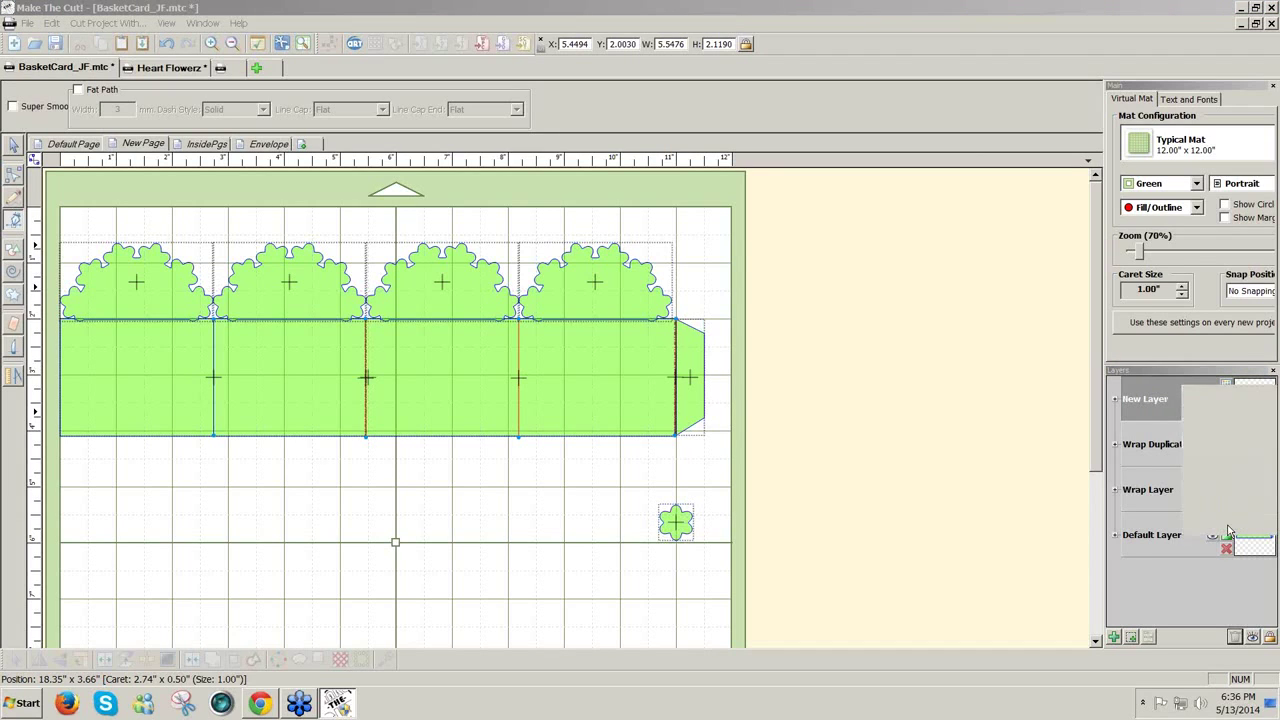
left_click(637, 355)
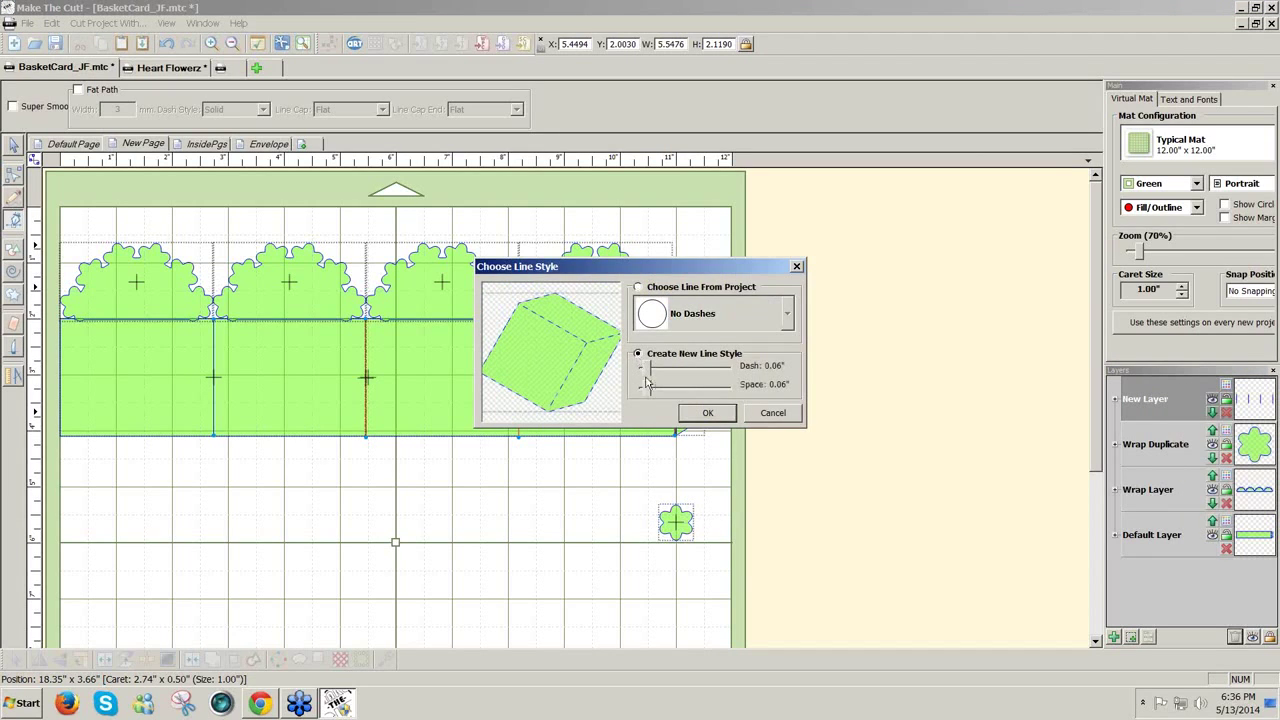
left_click_drag(646, 389, 659, 393)
left_click(708, 414)
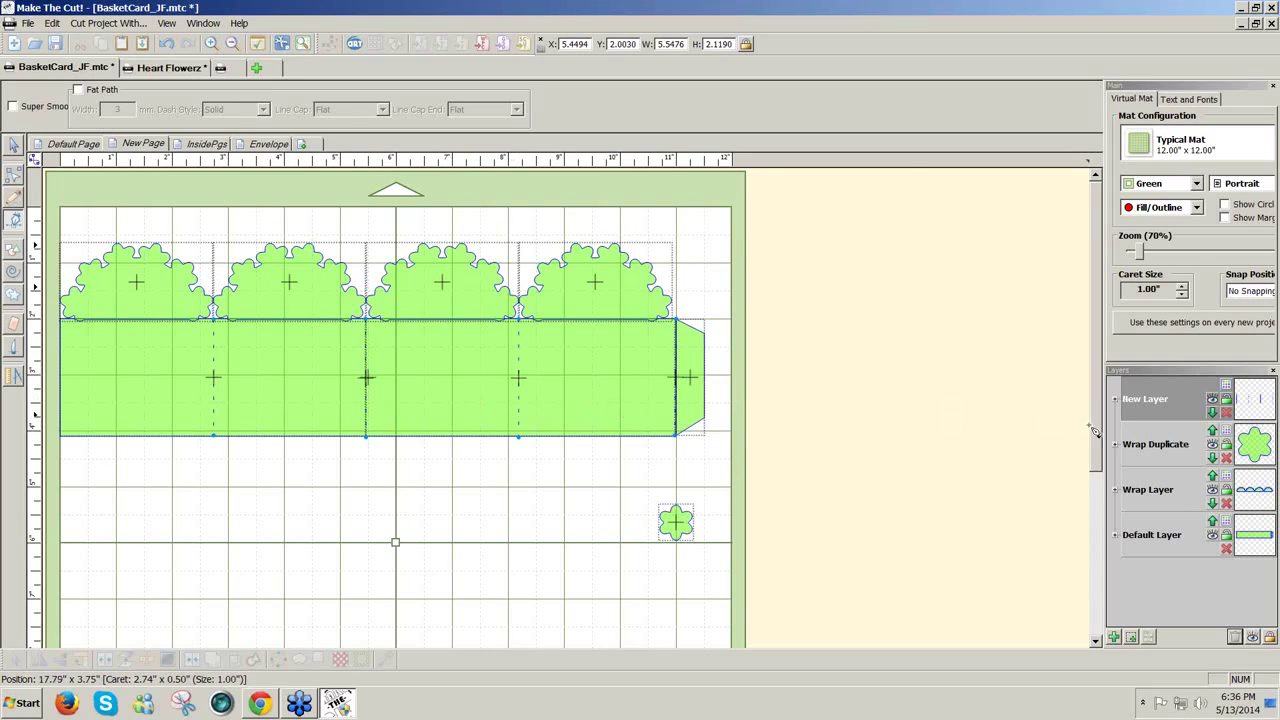
Hide the fold-line layer, and nudge the tab to X 10.975 so it overlaps the strip's end
left_click(1212, 400)
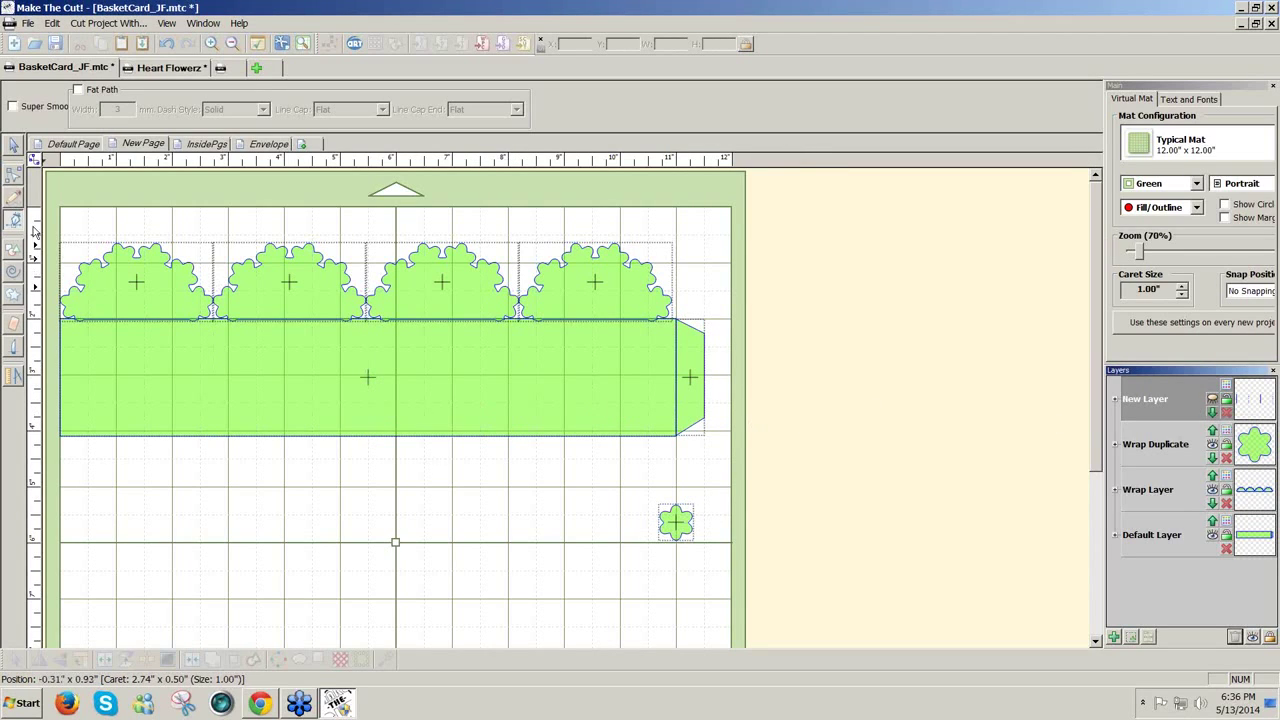
left_click(14, 144)
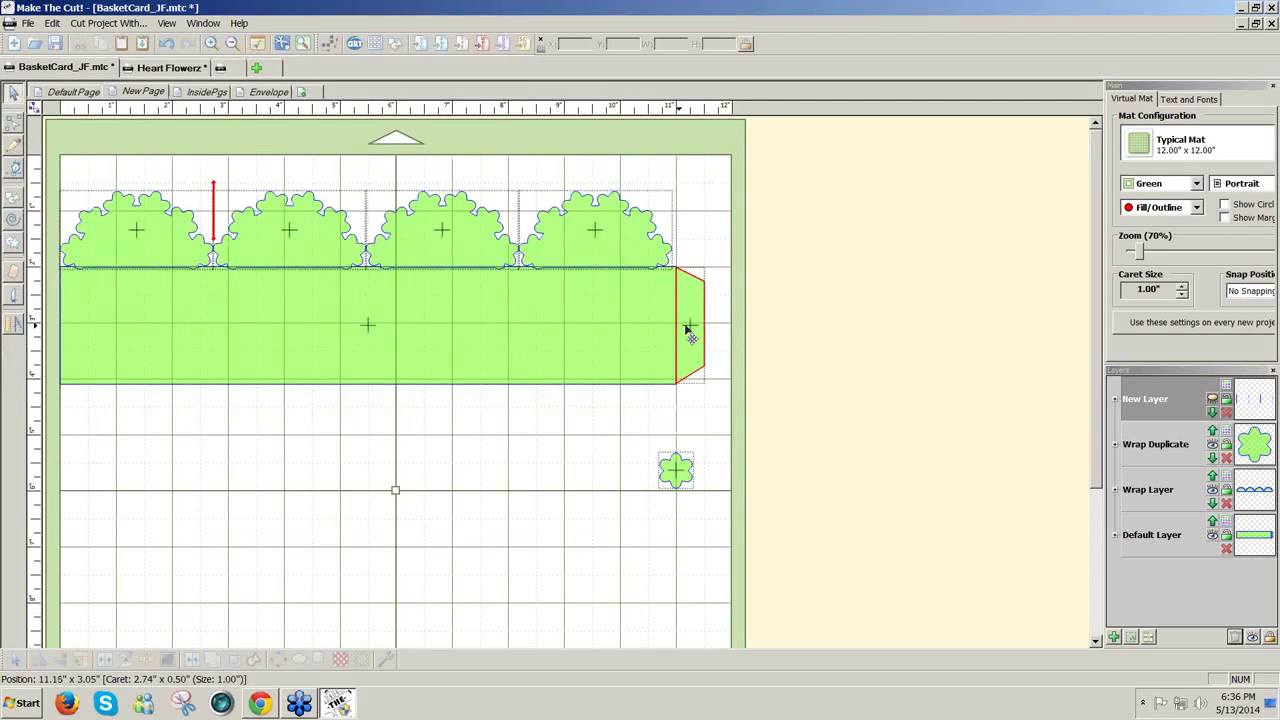
left_click(688, 330)
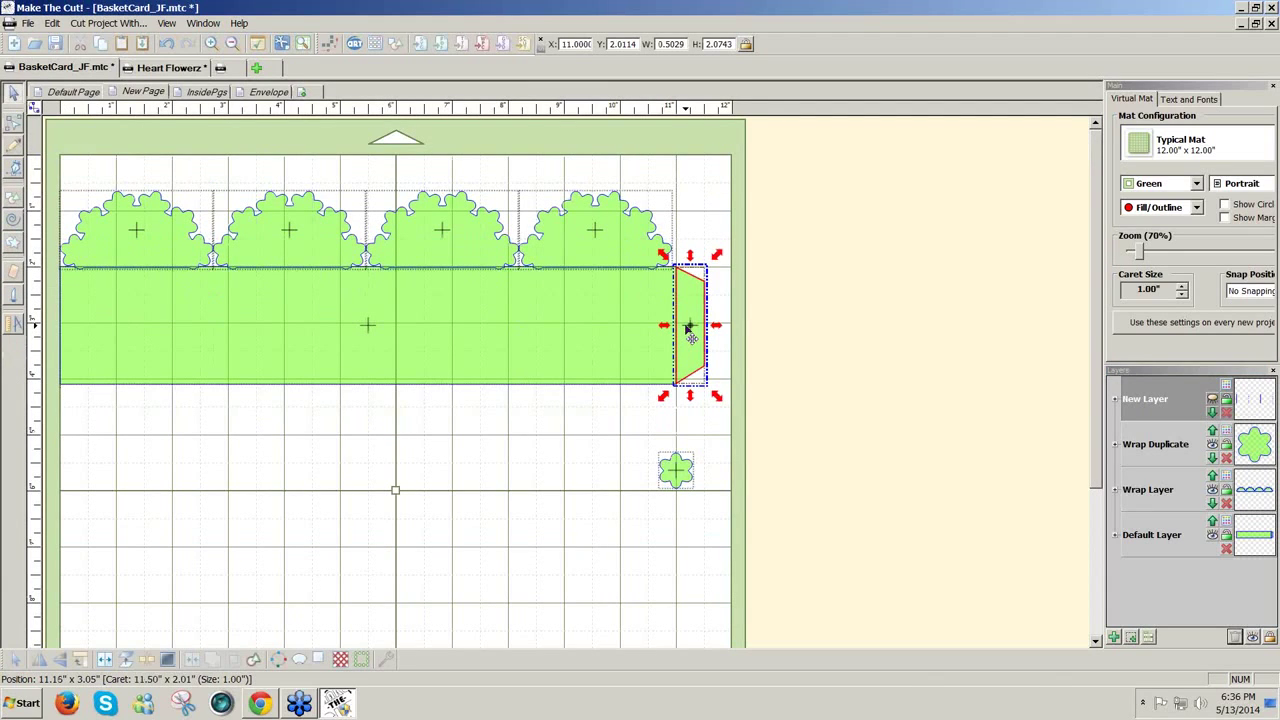
left_click_drag(688, 326, 687, 329)
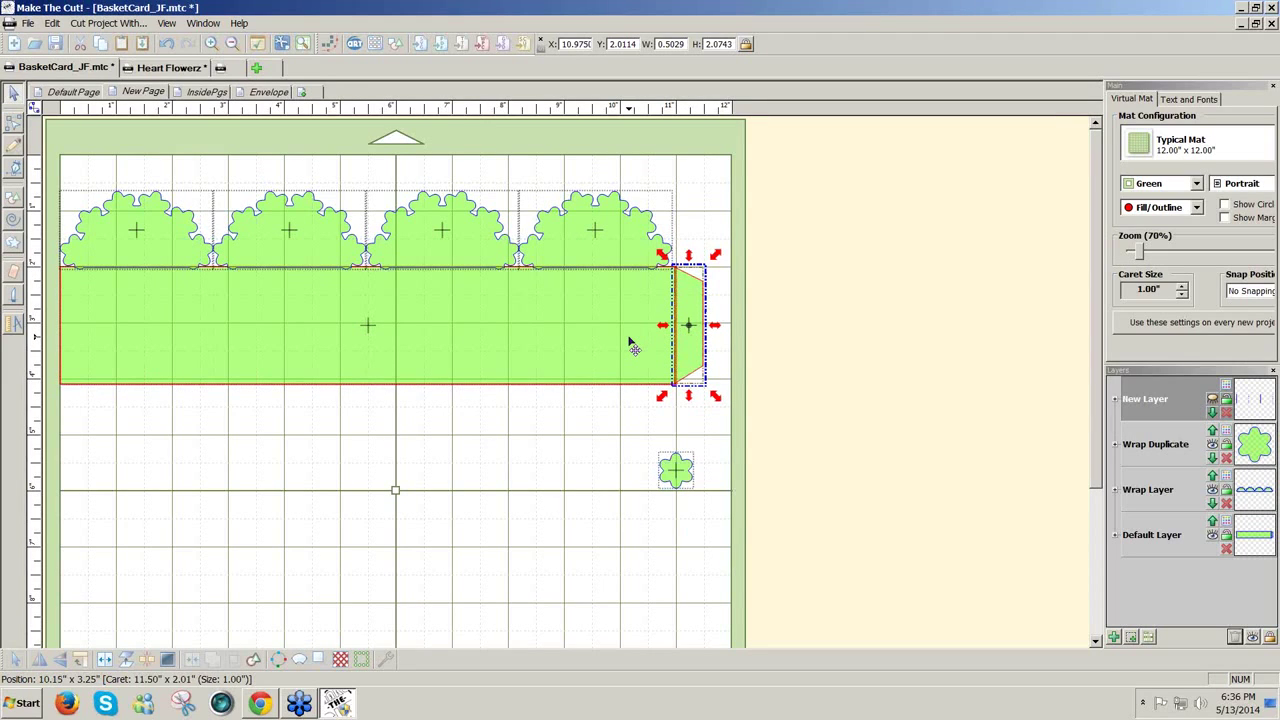
Weld the tab, the strip and the four scalloped half circles into one shape
left_click(630, 345)
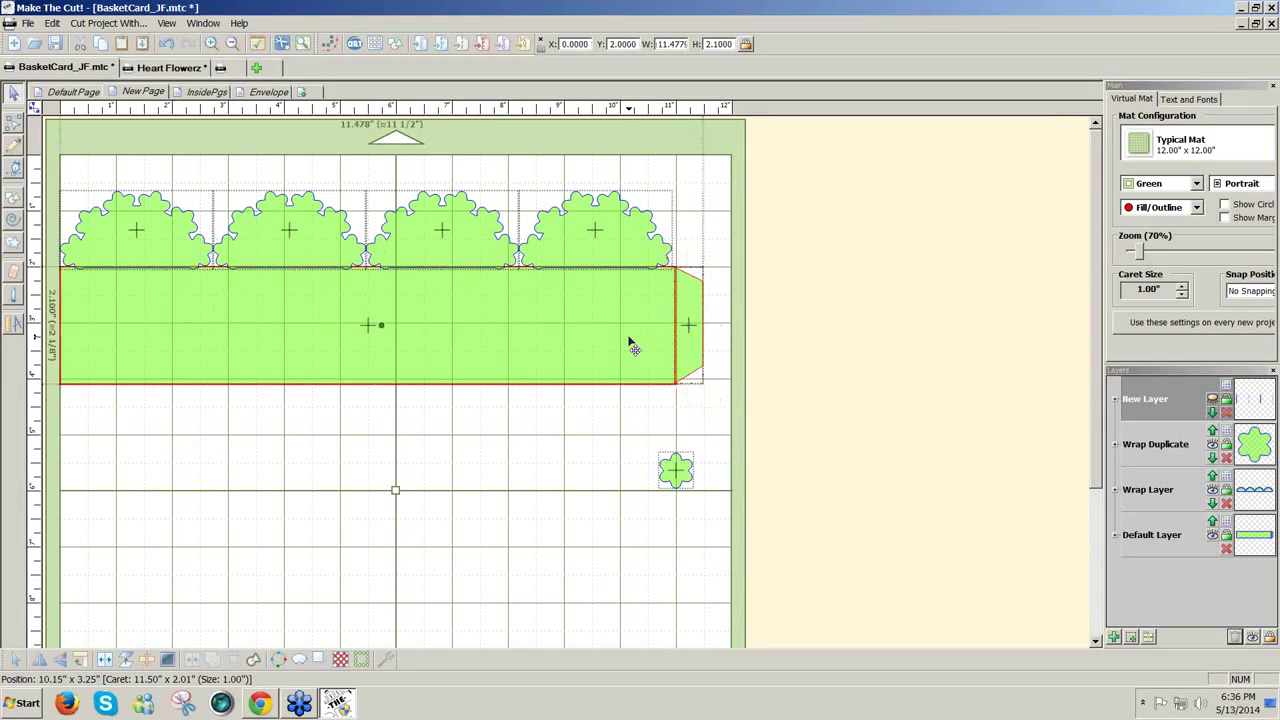
left_click(620, 251)
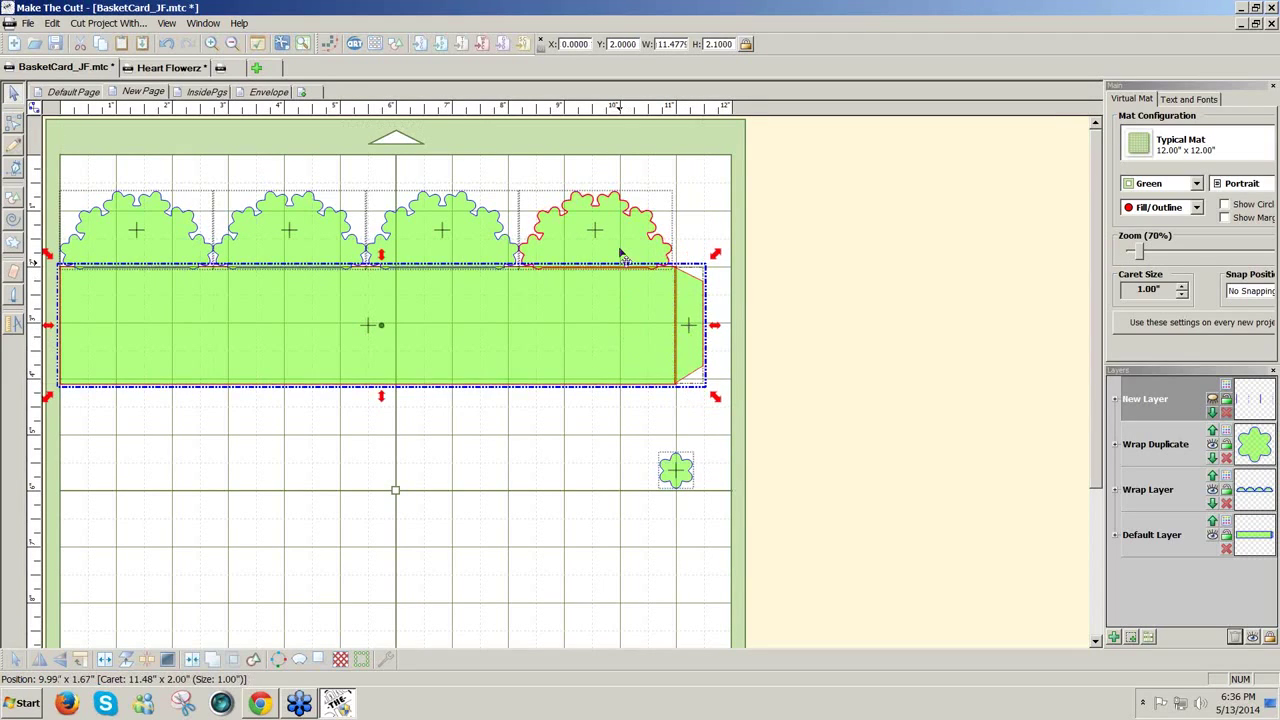
left_click(471, 234)
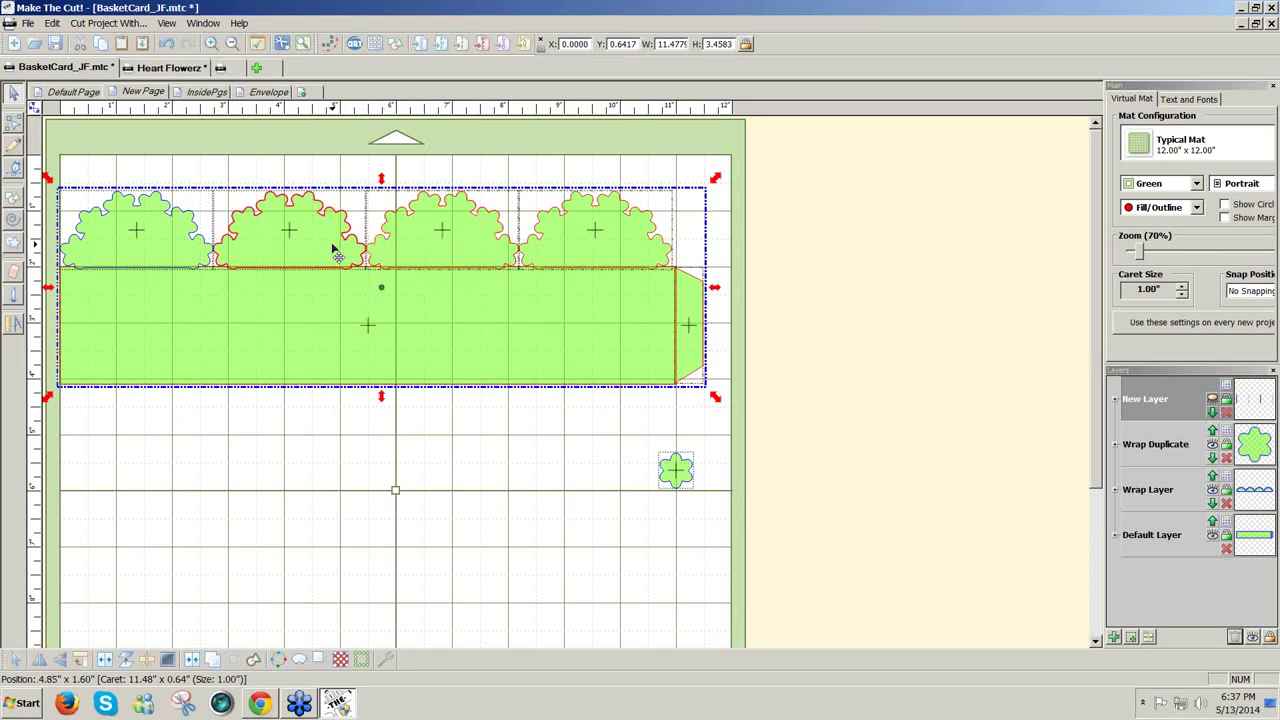
left_click(191, 246)
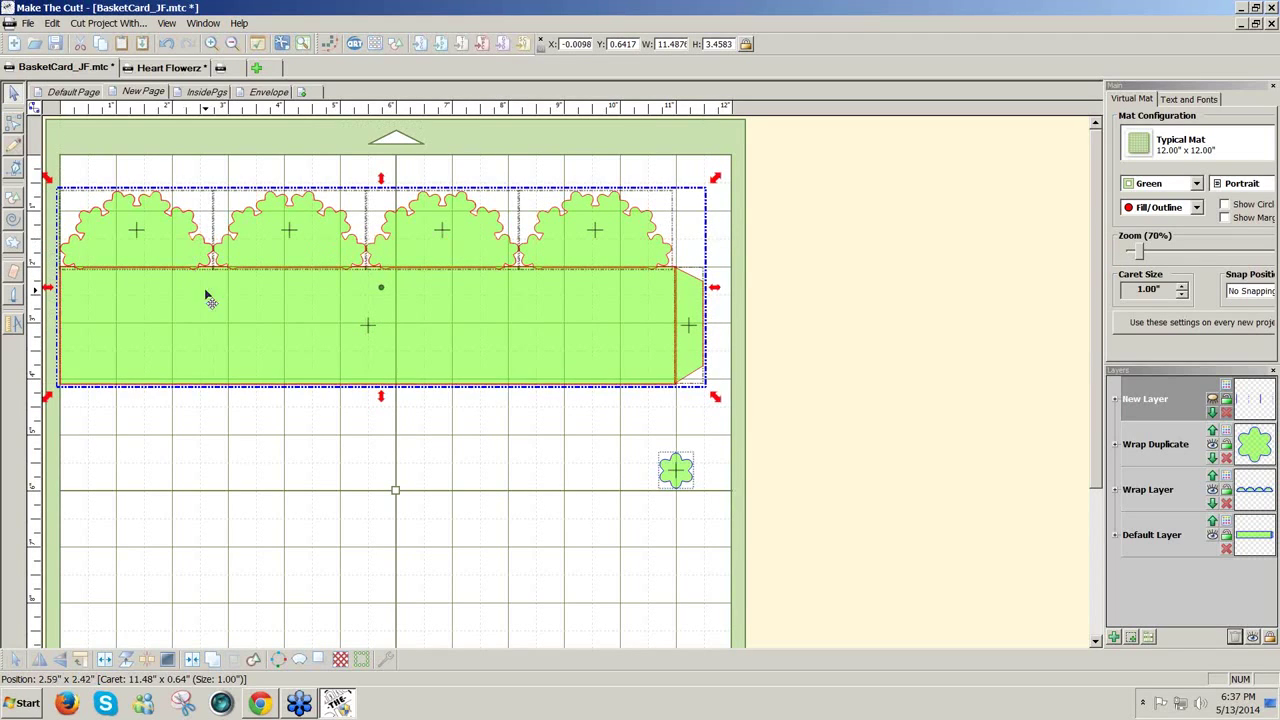
left_click(213, 664)
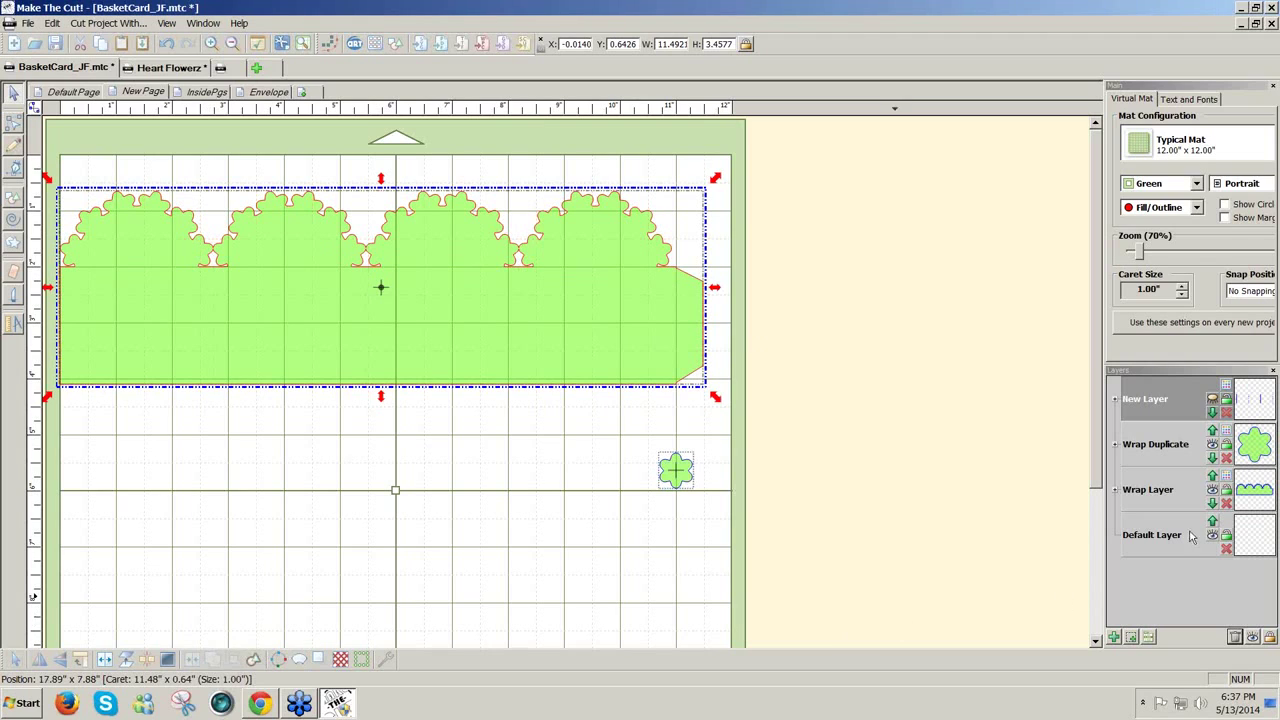
Show the fold-line layer again, and draw a horizontal fold line along the base of the half circles from the first one to the tab
left_click(1213, 400)
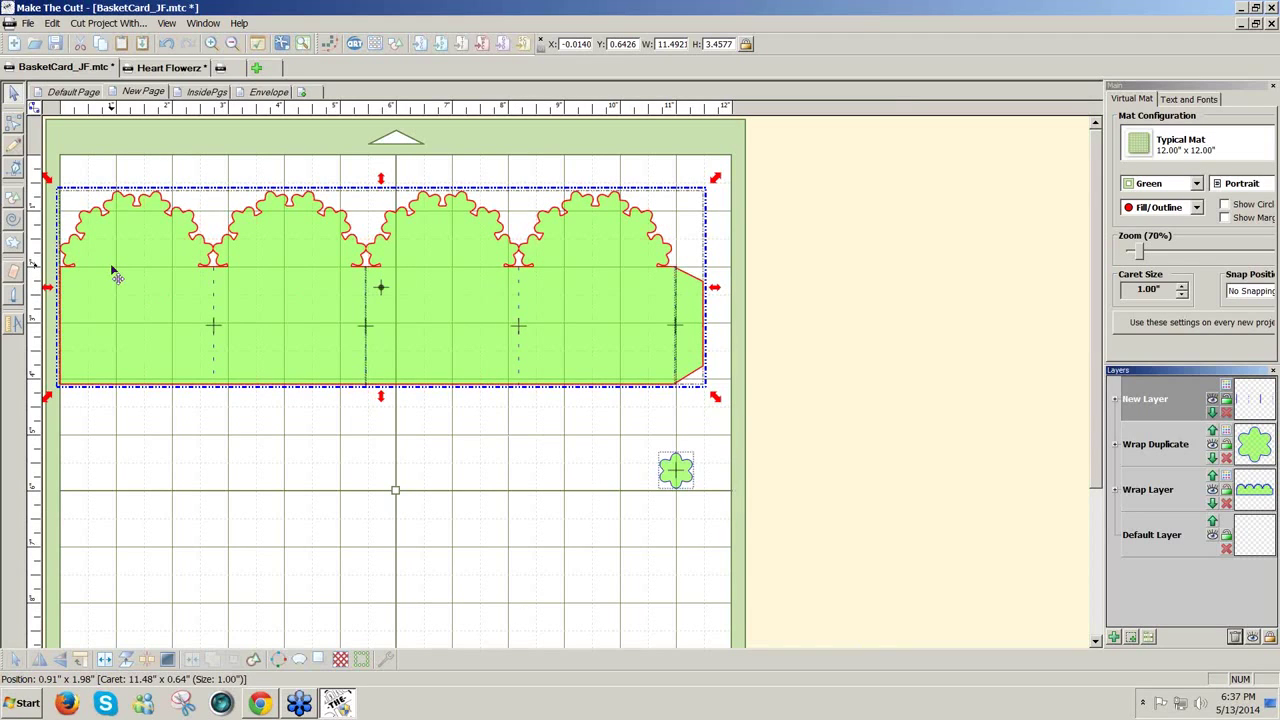
left_click(14, 170)
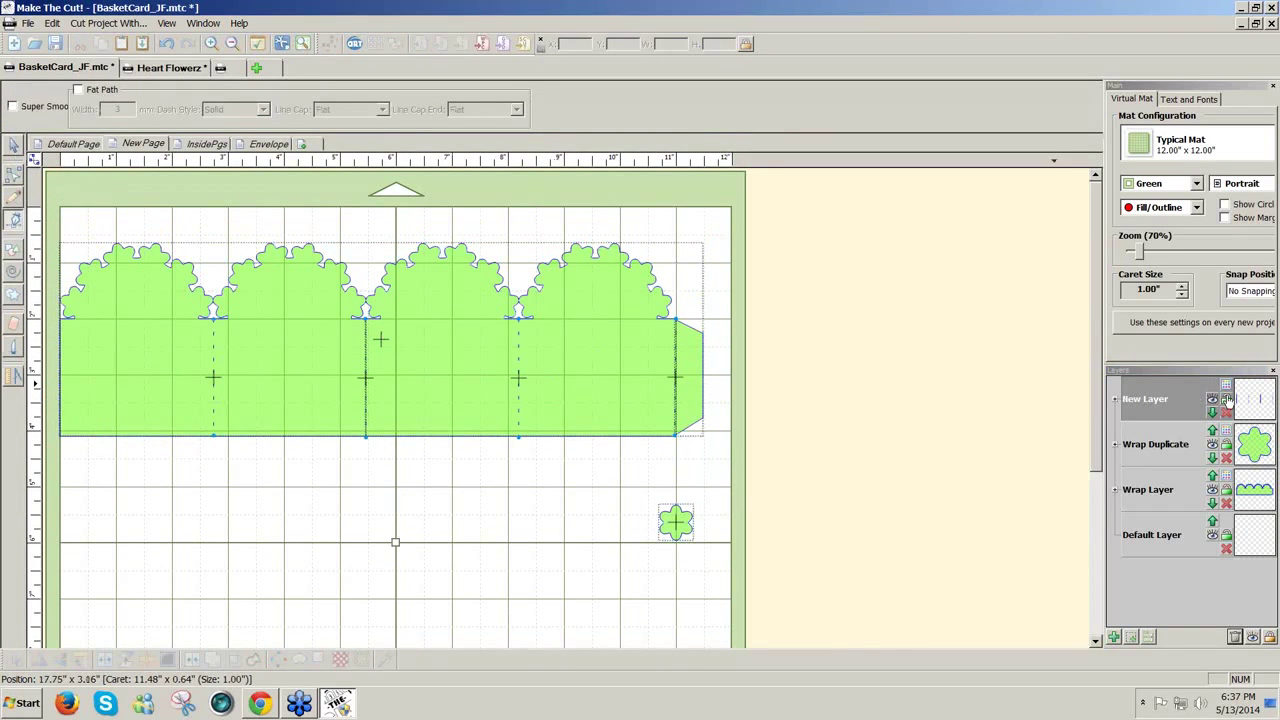
left_click(76, 320)
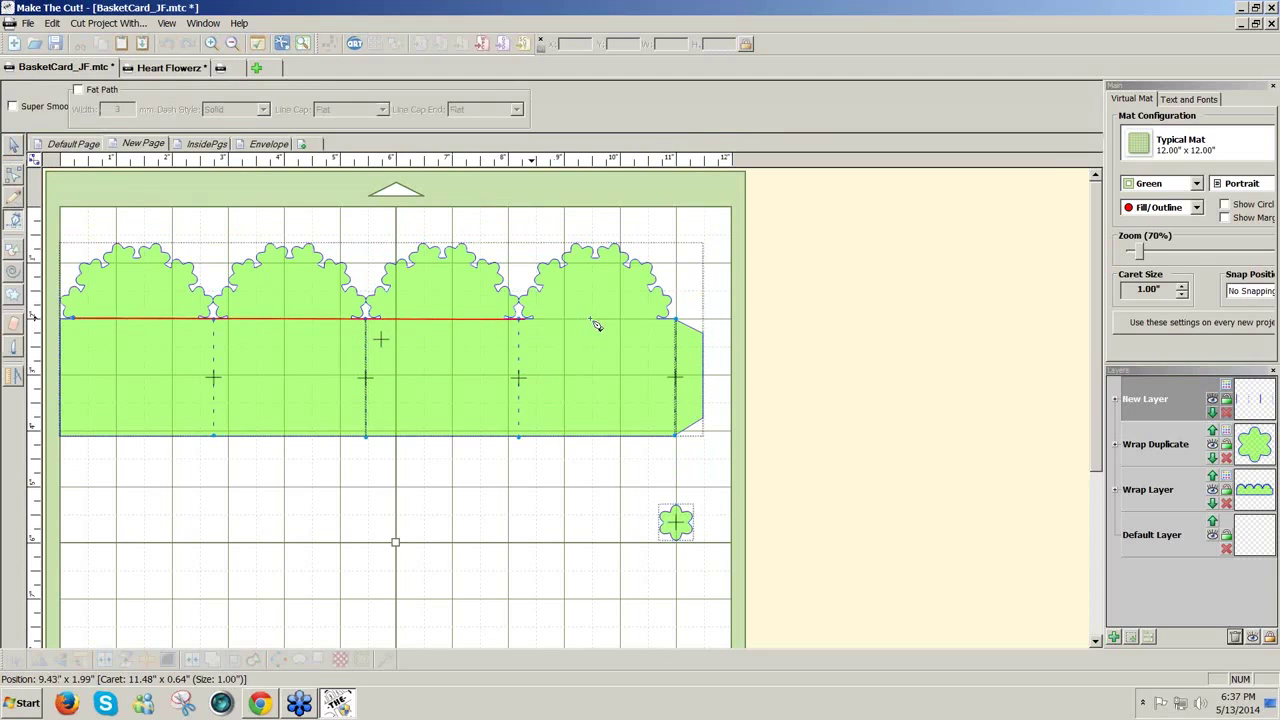
double_click(679, 322)
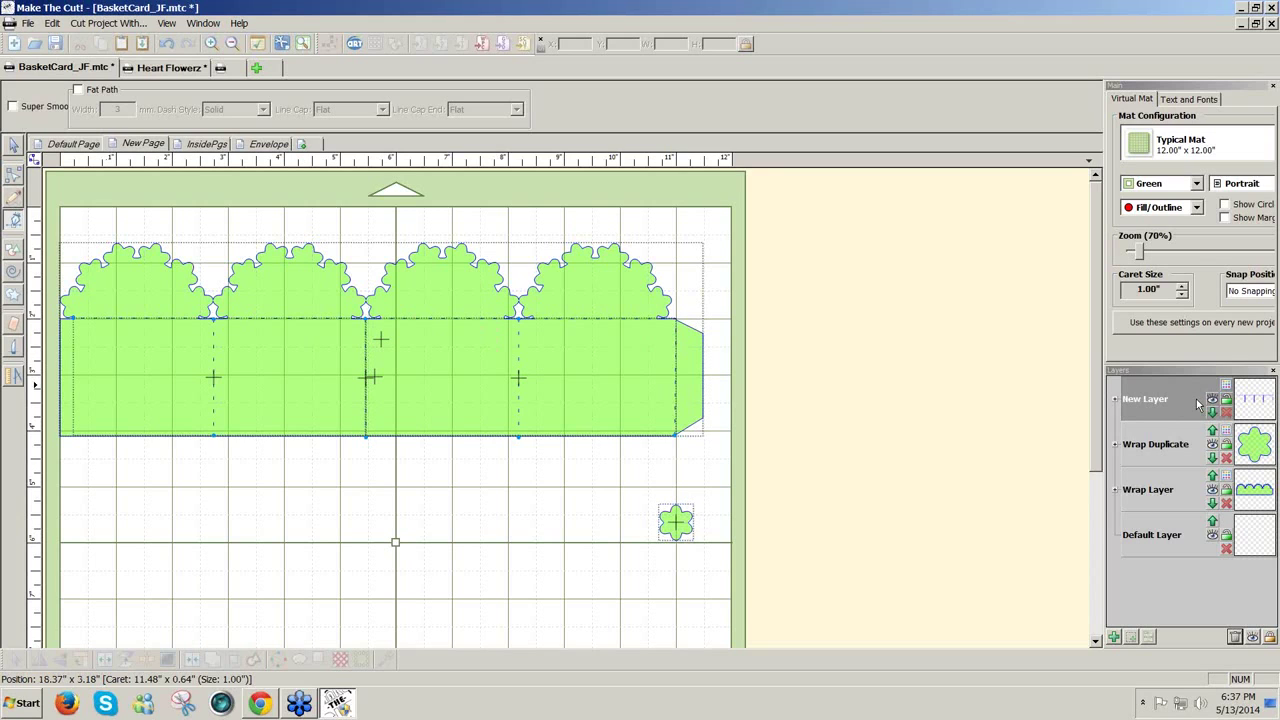
Examine the lattice half circles of the original basket on Default Page, and return to New Page for normal editing
left_click(66, 144)
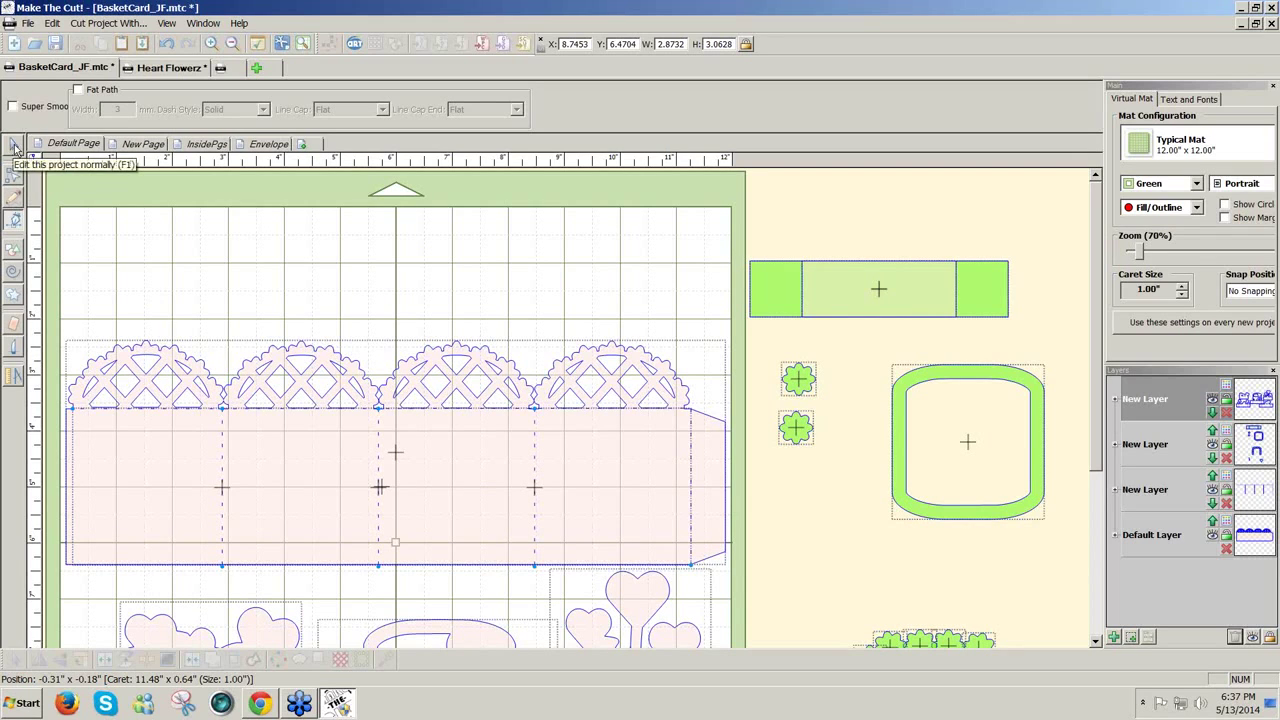
left_click(138, 144)
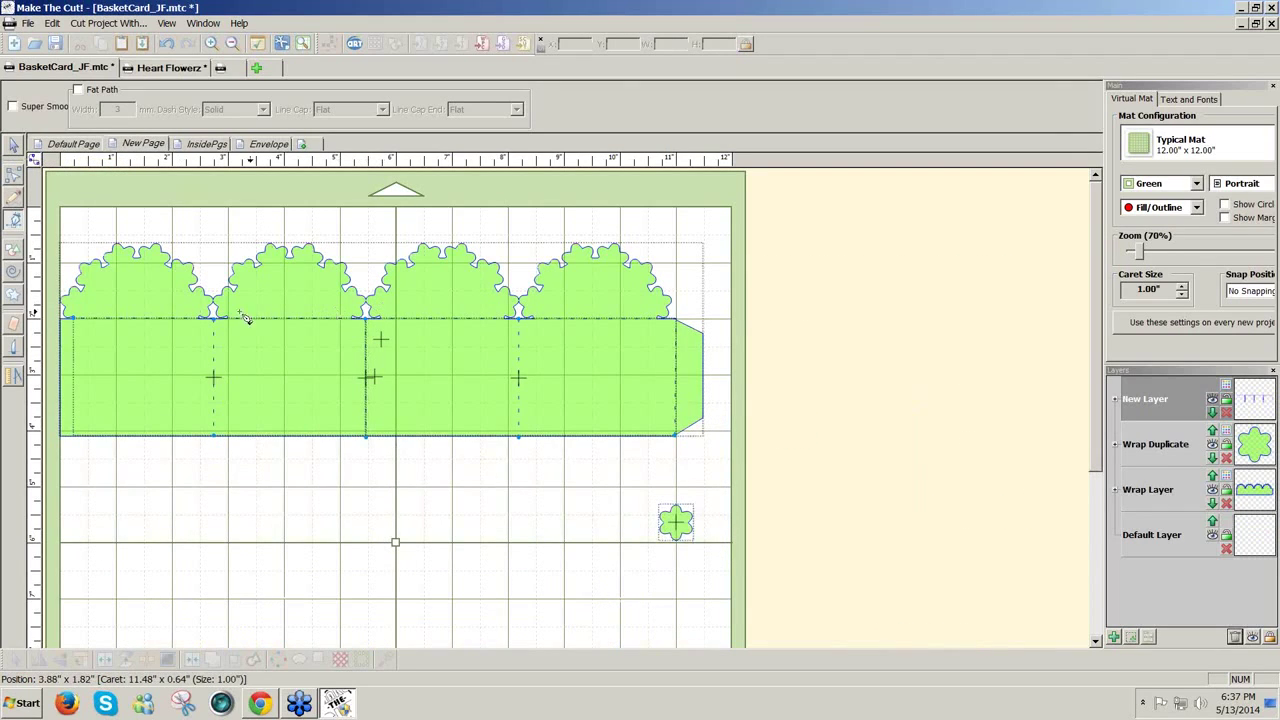
left_click(14, 148)
left_click(283, 243)
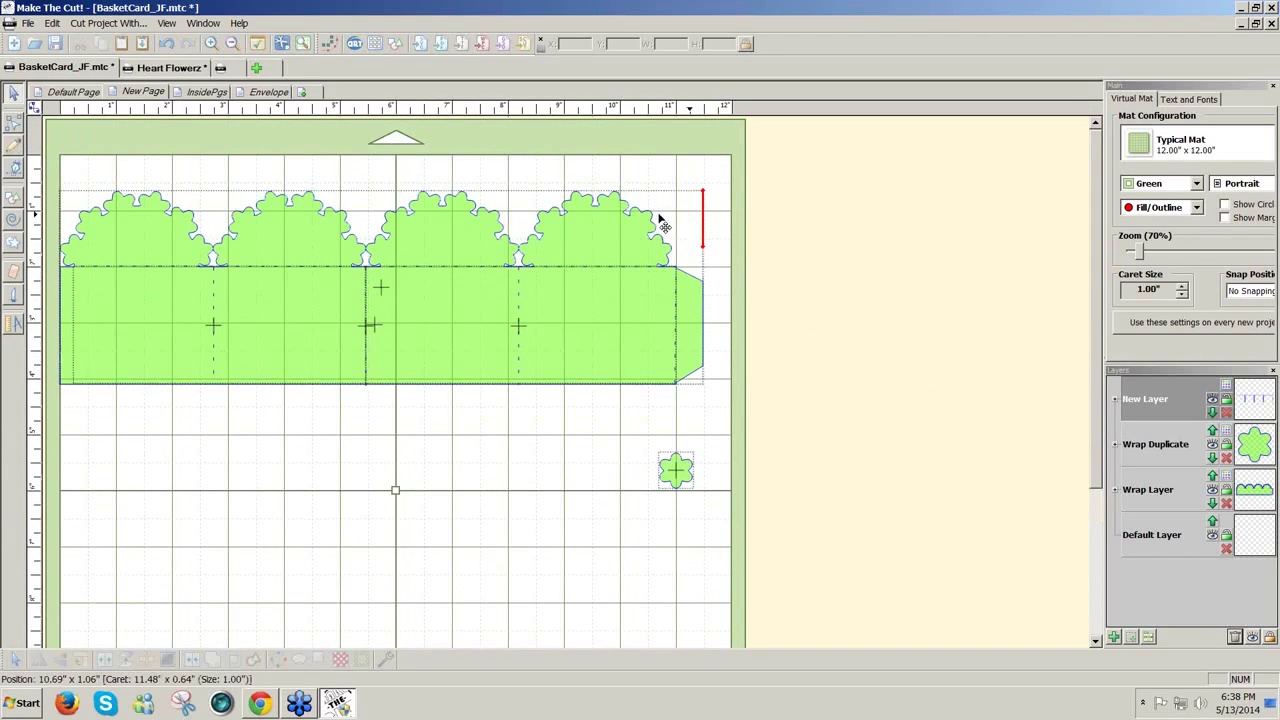
Find the Half Circle among the basic shapes with "ci" and add it to the project
left_click(394, 50)
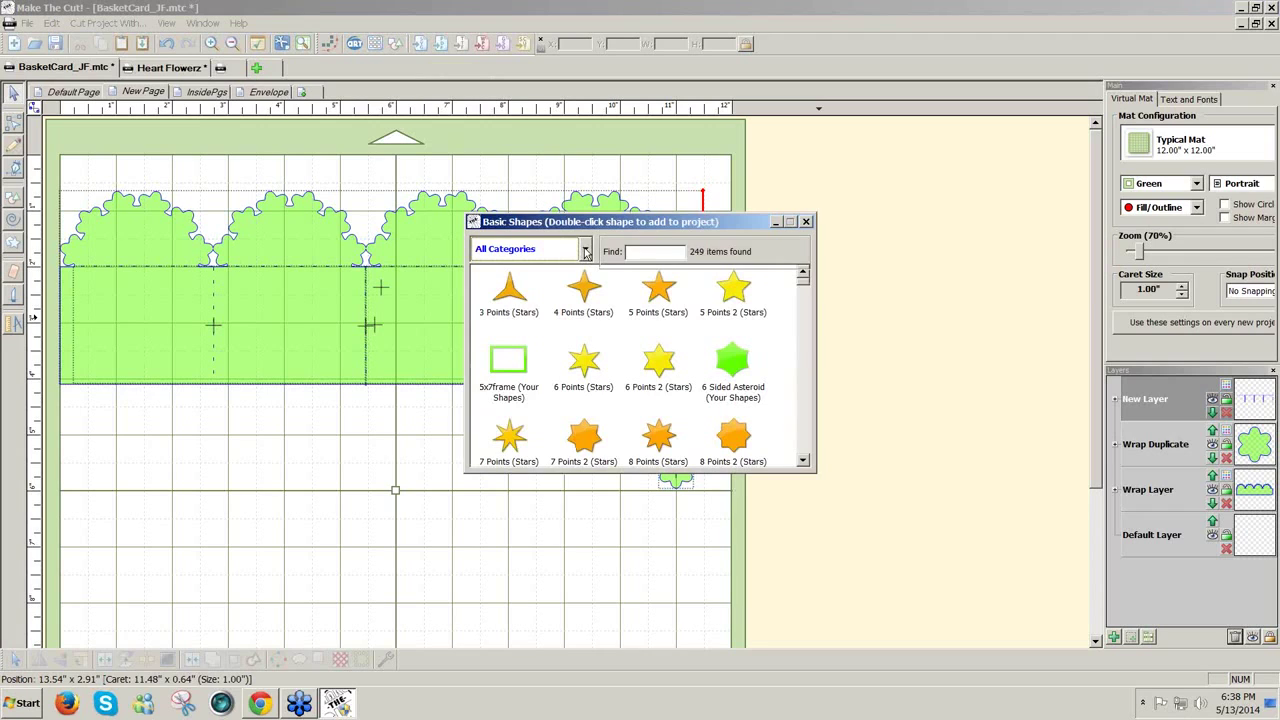
left_click(642, 252)
type("ci")
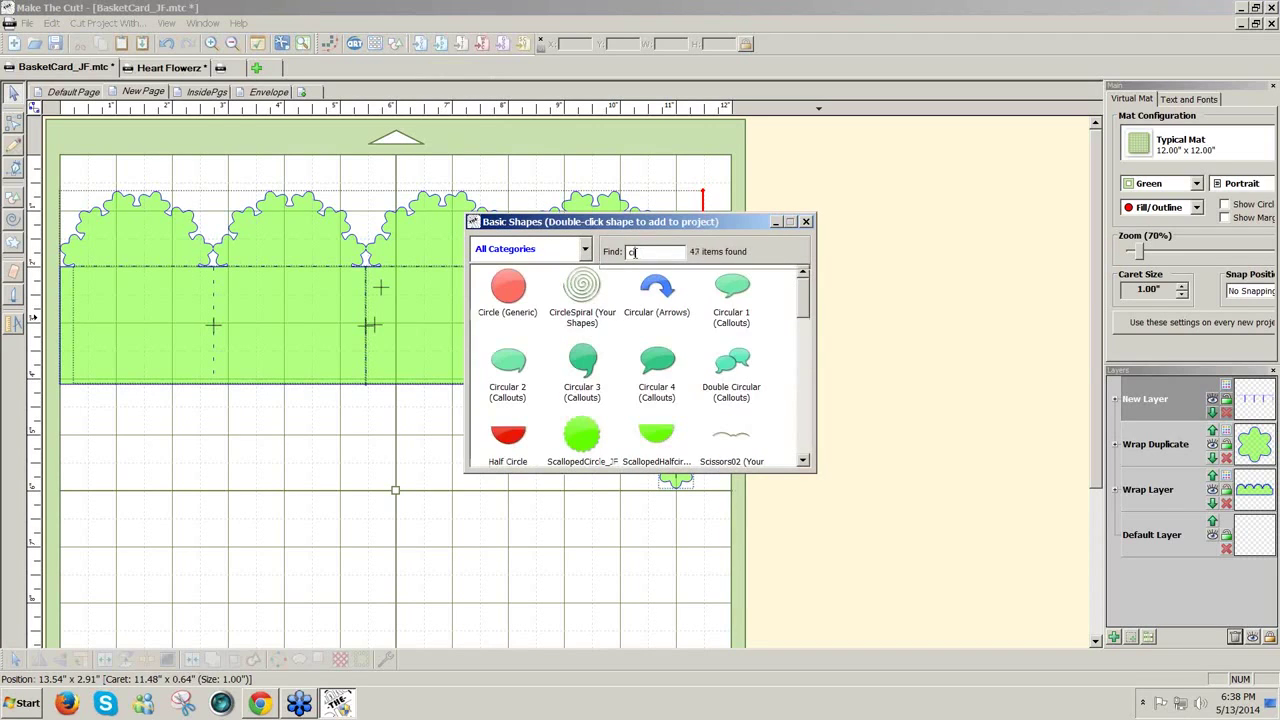
double_click(508, 440)
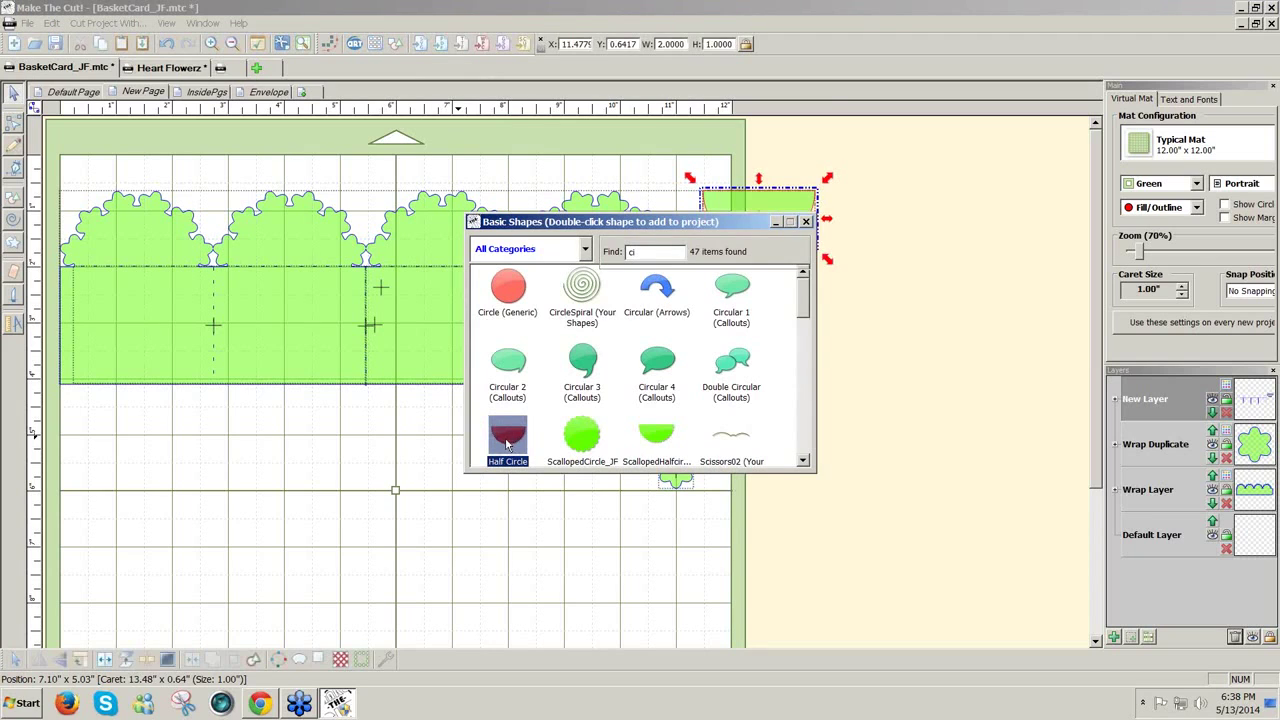
Place the new half circle in the empty area below the strip and set its width to 3.75, keeping its proportions
left_click(806, 222)
left_click_drag(780, 207, 375, 478)
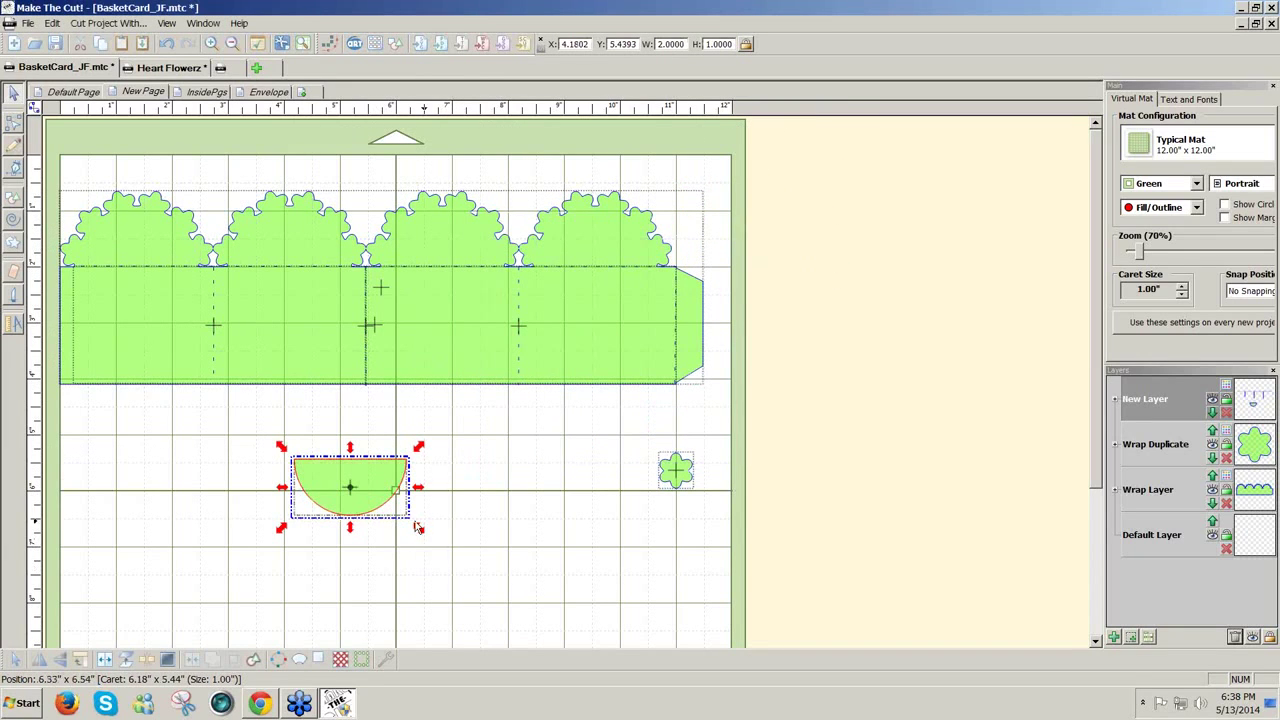
left_click(670, 44)
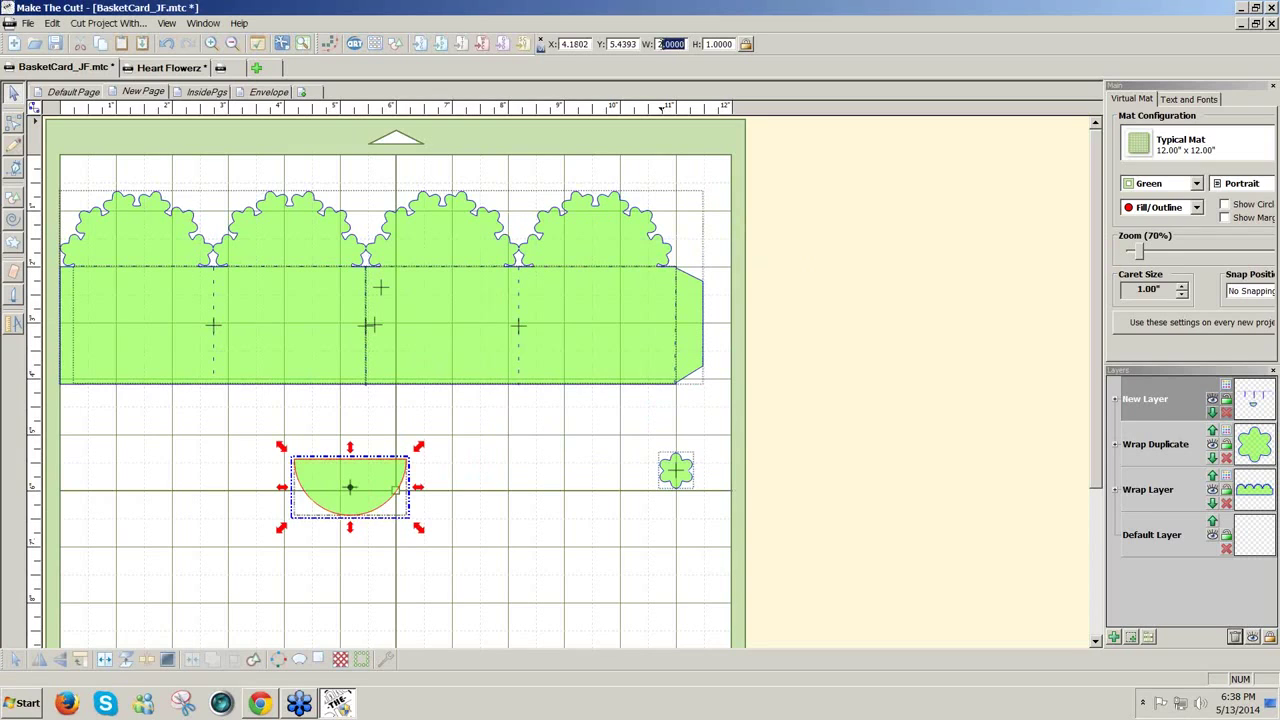
type("3.75")
key("Return")
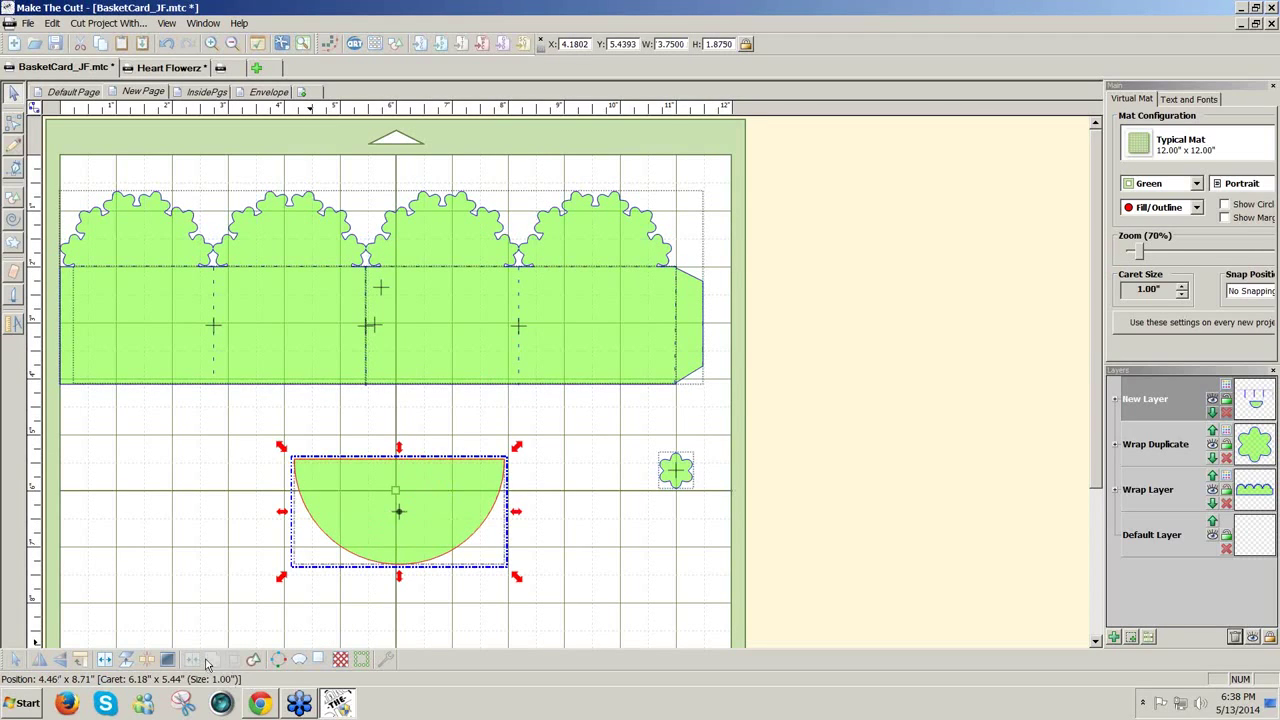
Generate a shadow layer inside the large half circle with a shadow width of -.15 in
left_click(361, 659)
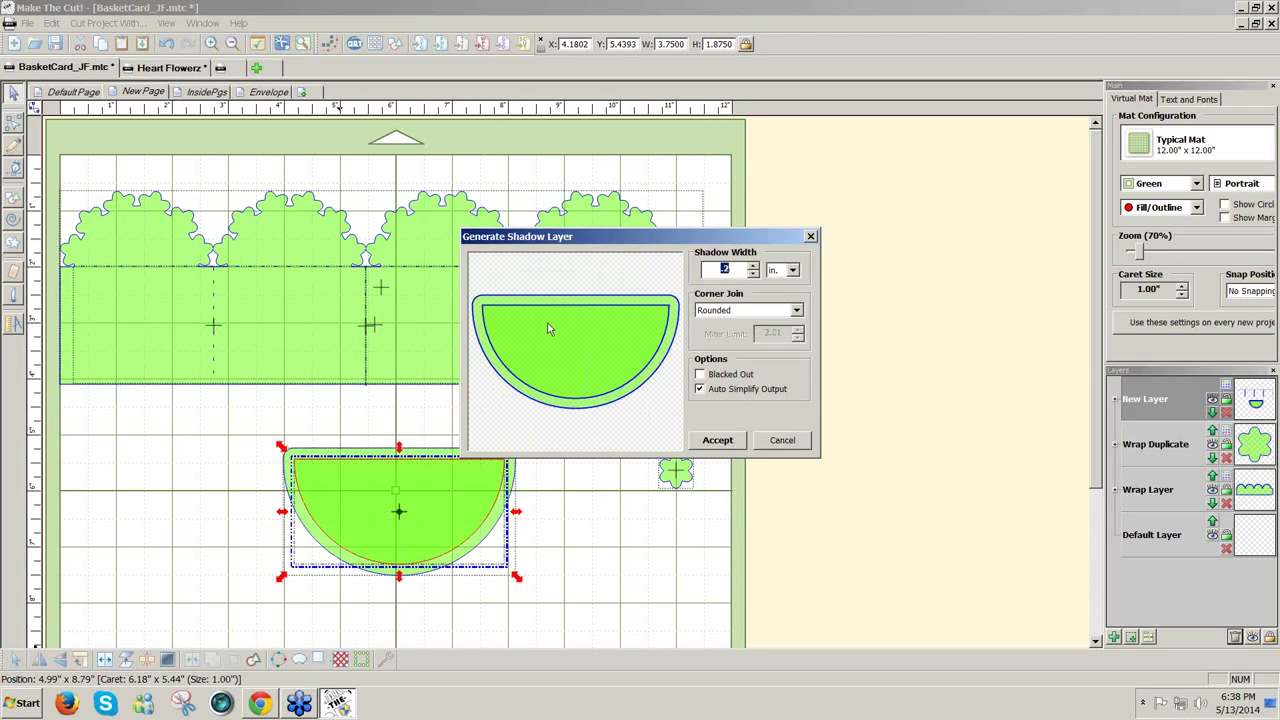
left_click_drag(739, 270, 703, 269)
key("BackSpace")
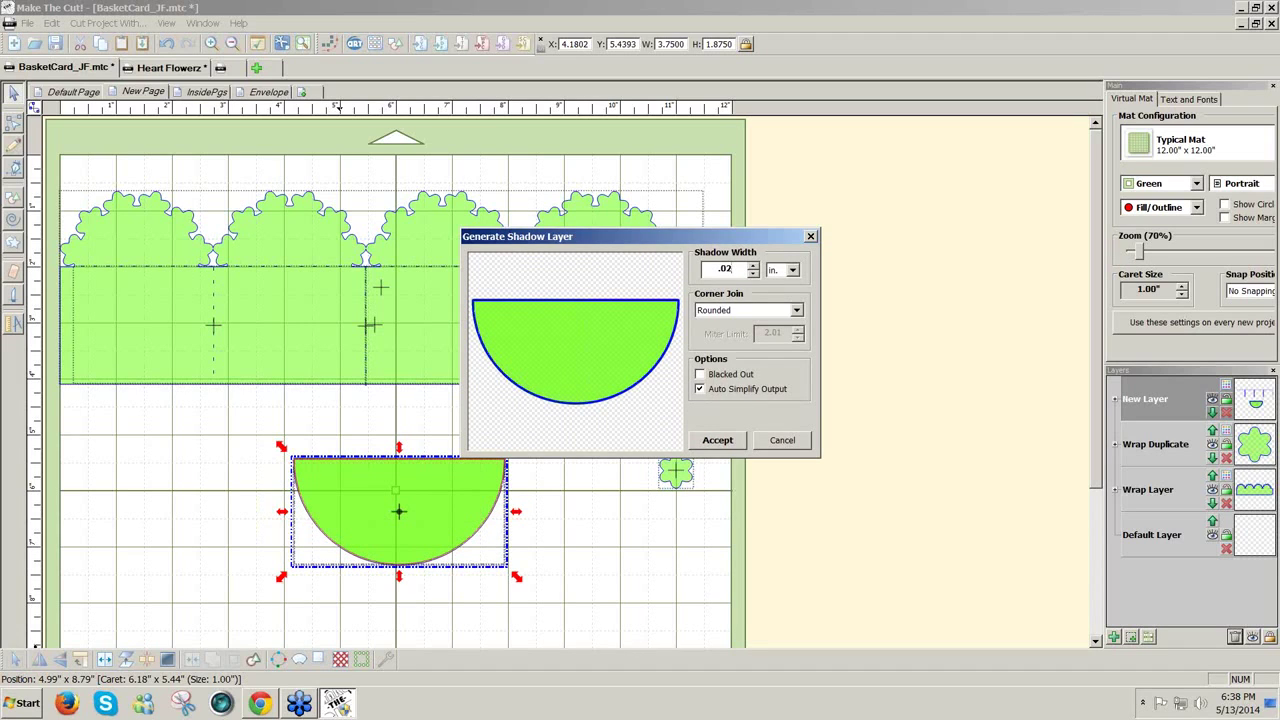
type("5")
double_click(727, 270)
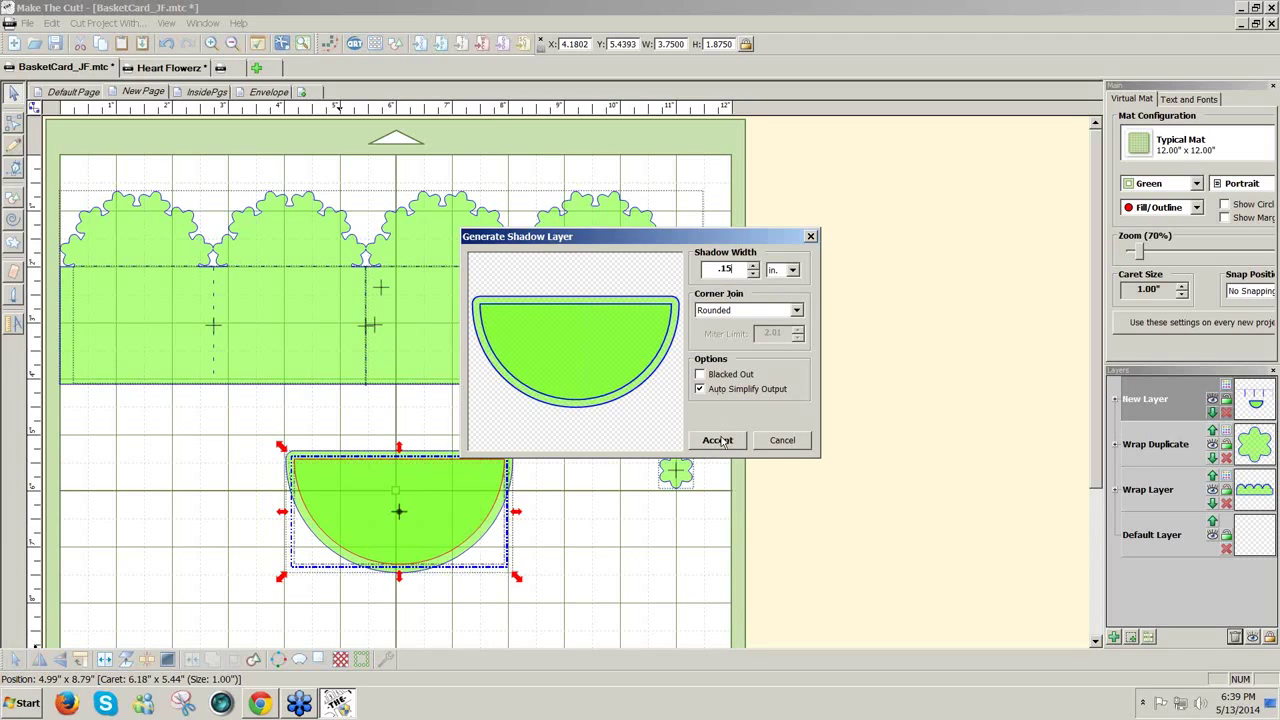
left_click(714, 270)
type("-")
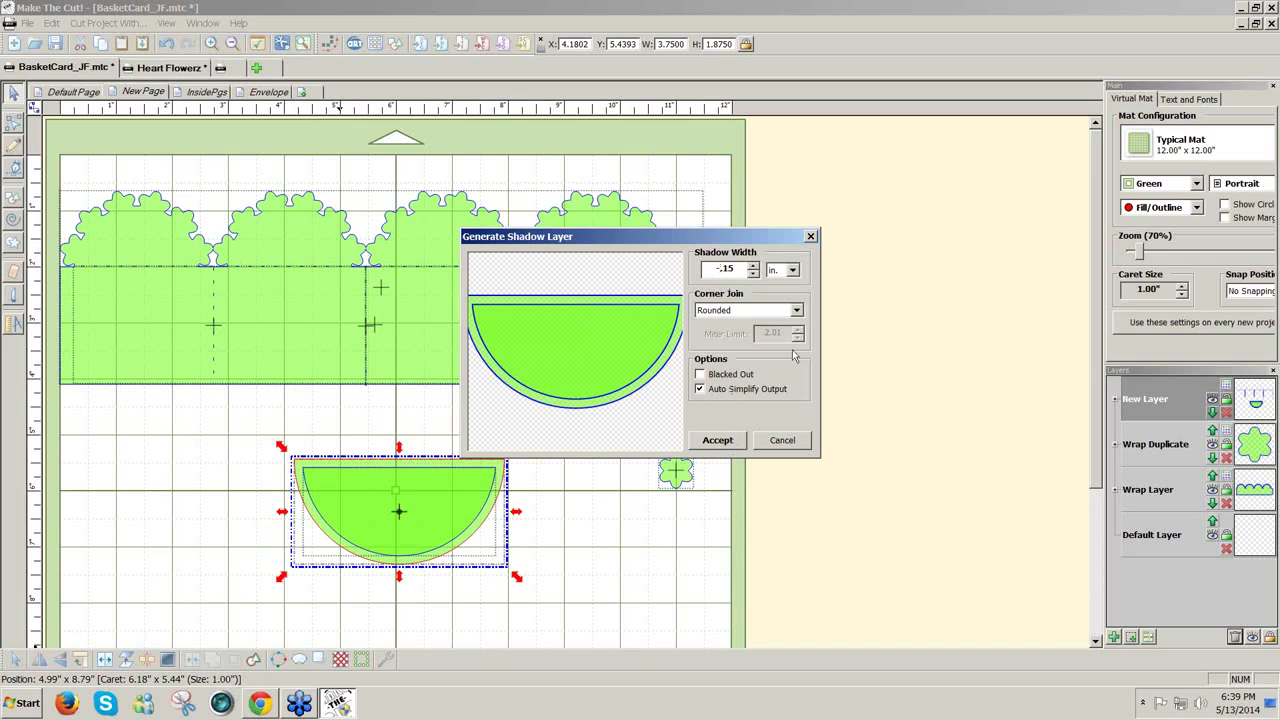
Create a rounded -.15 in. shadow of the half circle and turn it into an inverse lattice with 0.16" width, 0.41" gap and 45° rotation
left_click(718, 441)
left_click(550, 562)
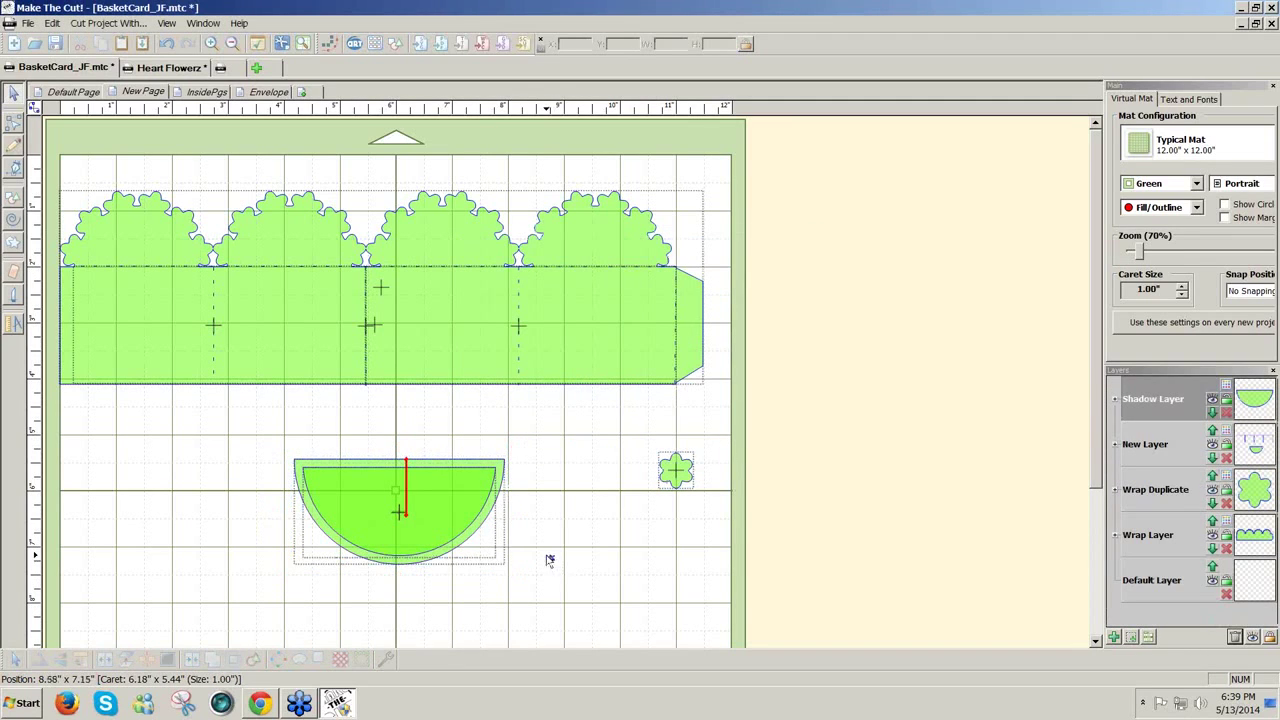
left_click(432, 553)
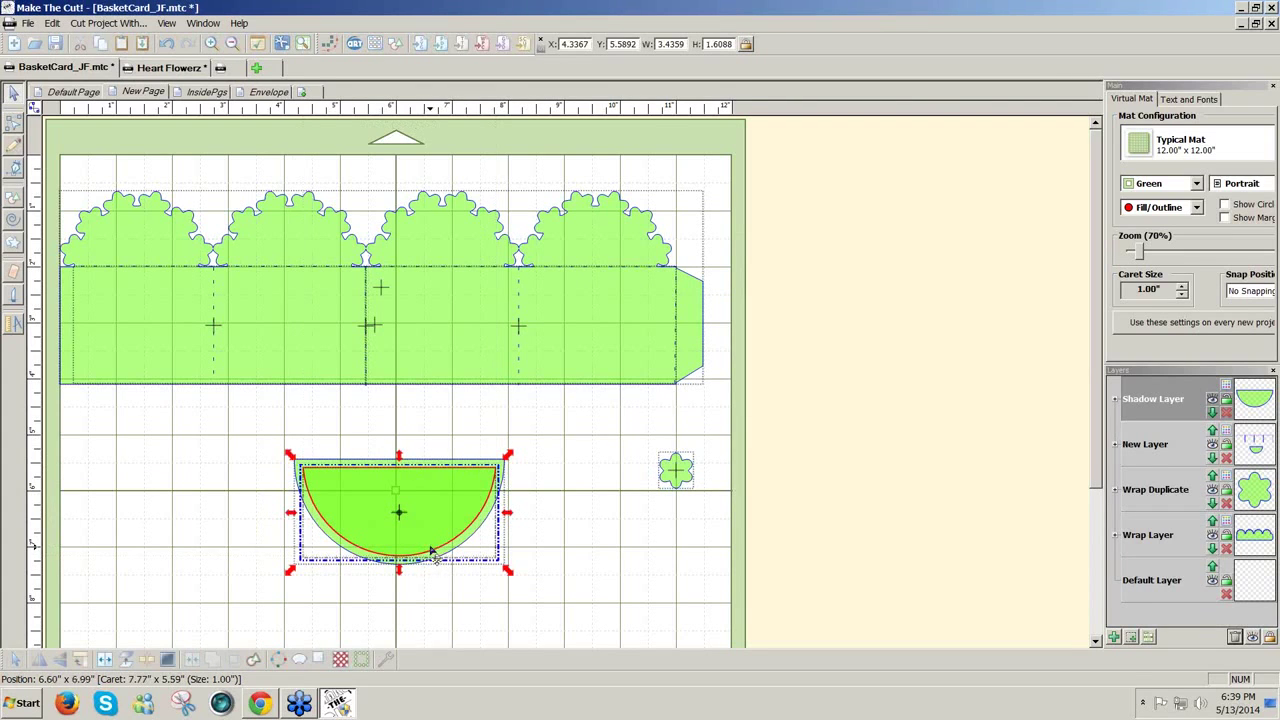
left_click(339, 662)
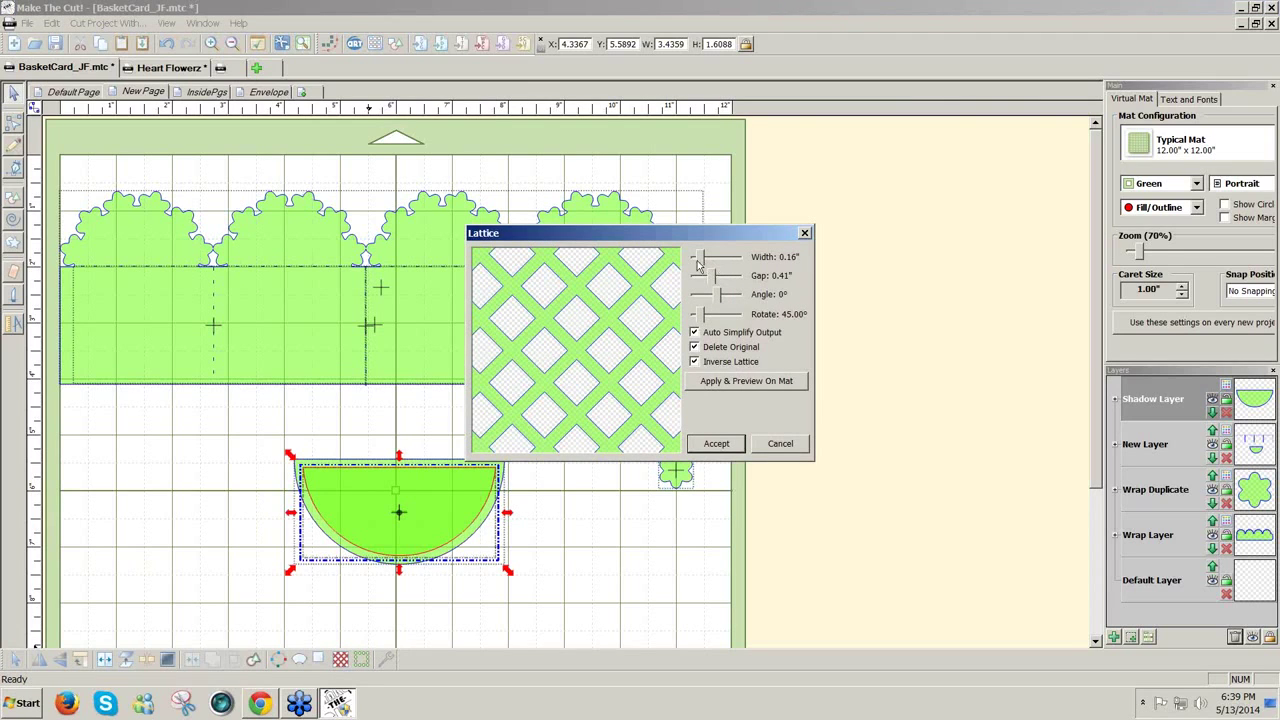
left_click(731, 387)
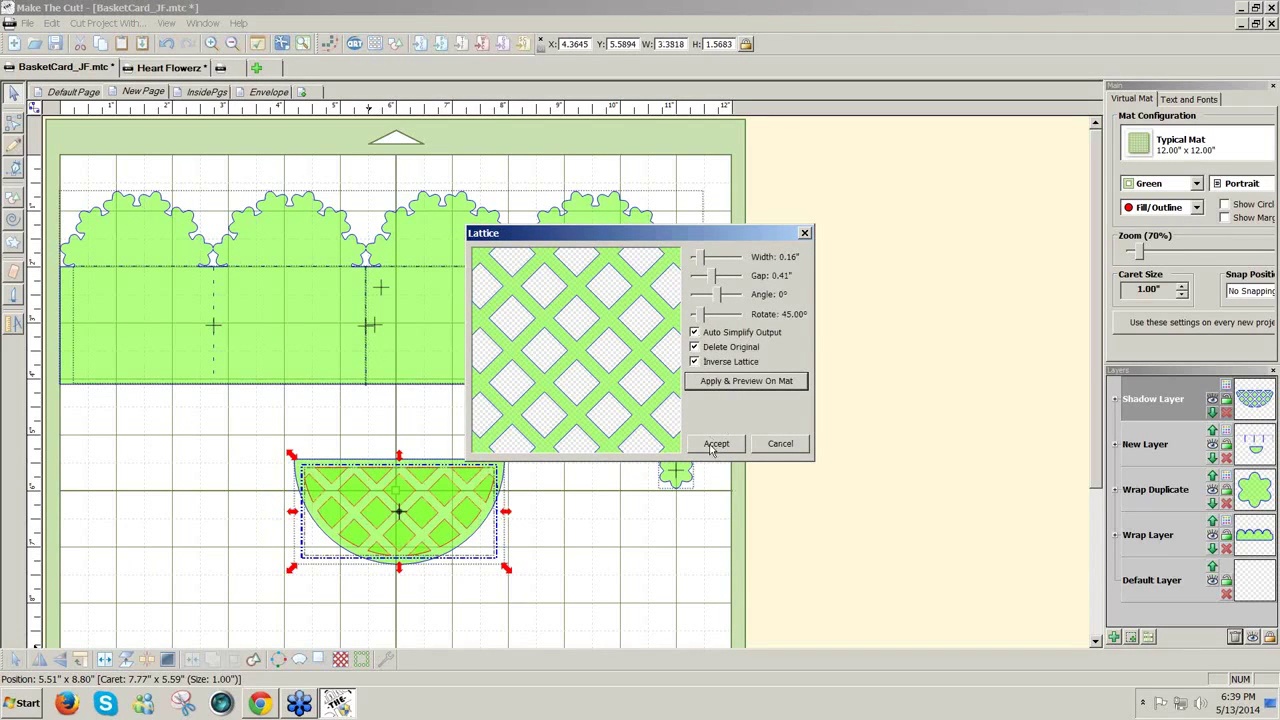
left_click(715, 444)
left_click(555, 600)
Join the half circle and its lattice cutouts into one shape and flip it vertically so the flat edge faces down
left_click_drag(570, 598, 204, 404)
left_click(189, 662)
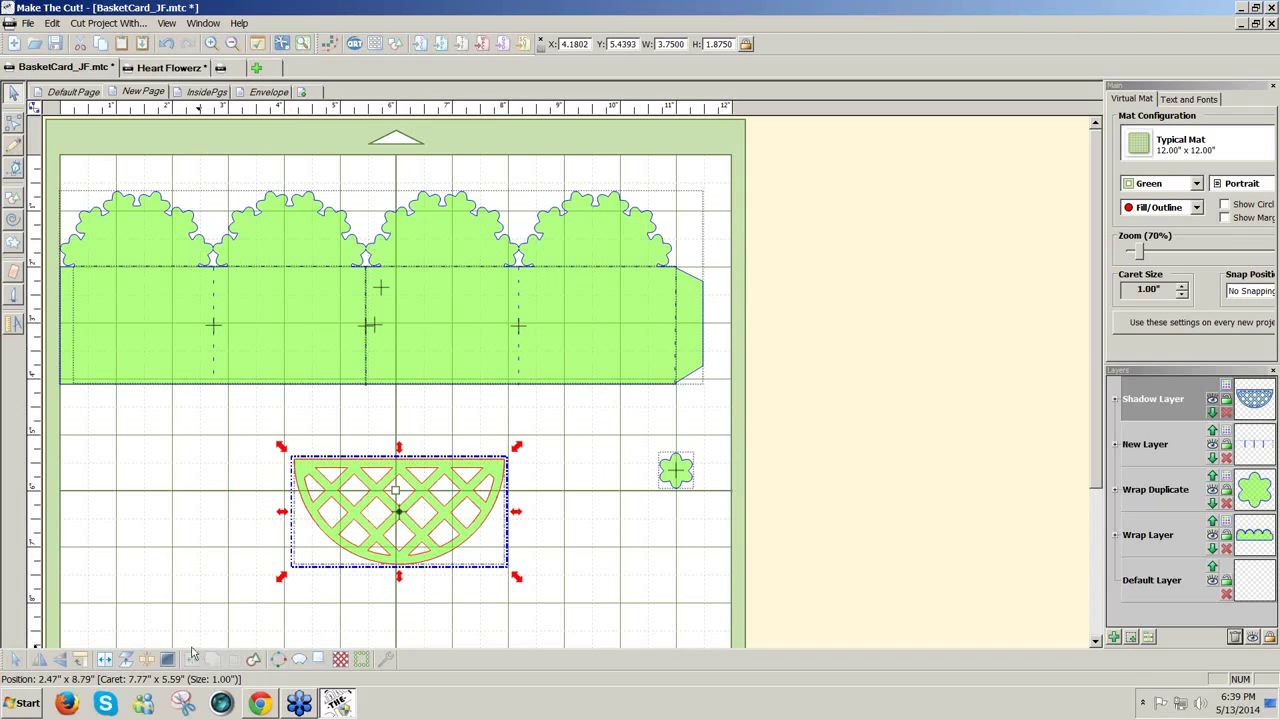
left_click(60, 661)
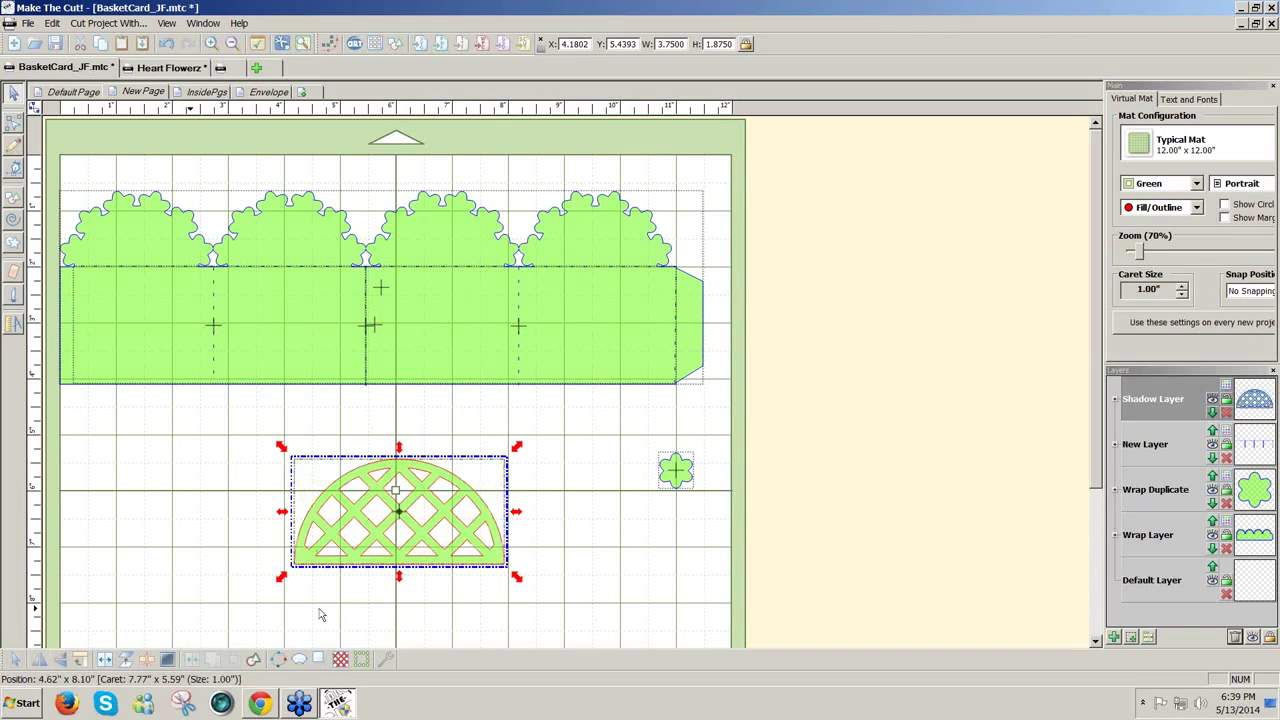
Move the small flower aside, then shrink the lattice half circle to about 2.17 x 1.08 in. and place it over the first scalloped panel
left_click_drag(400, 538, 378, 549)
left_click_drag(665, 472, 603, 521)
left_click_drag(474, 571, 358, 560)
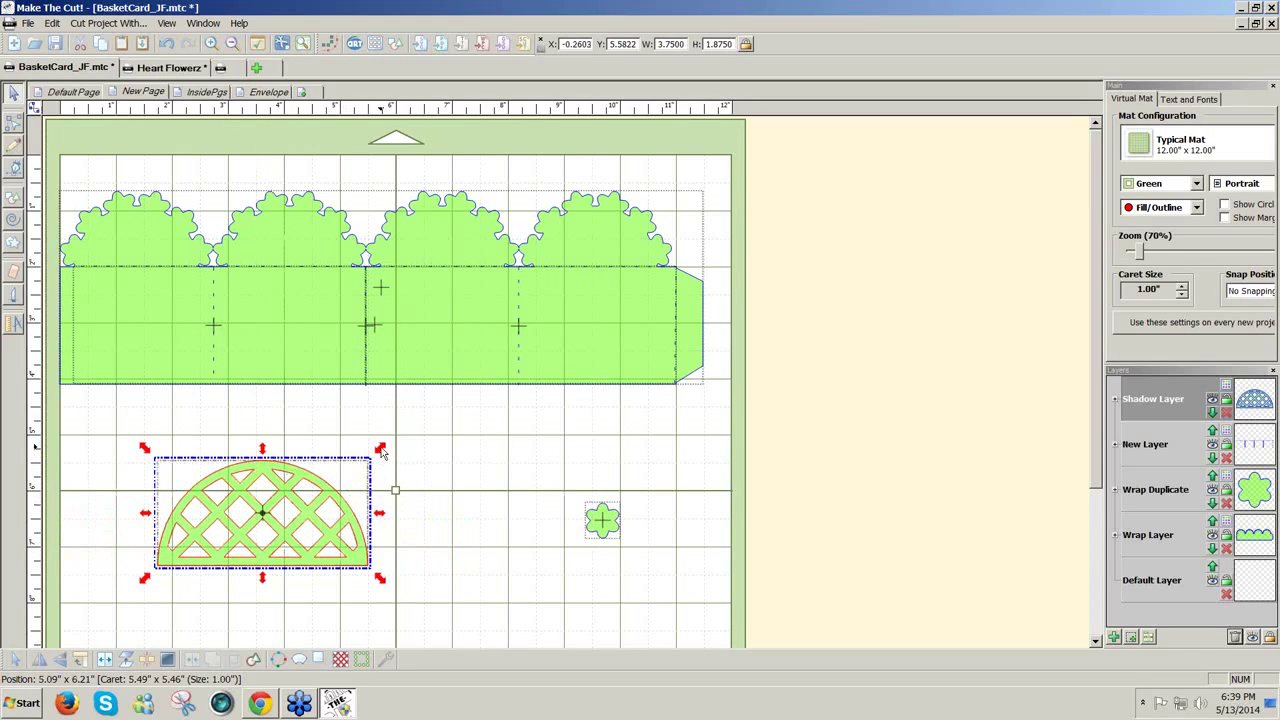
left_click_drag(322, 542, 192, 275)
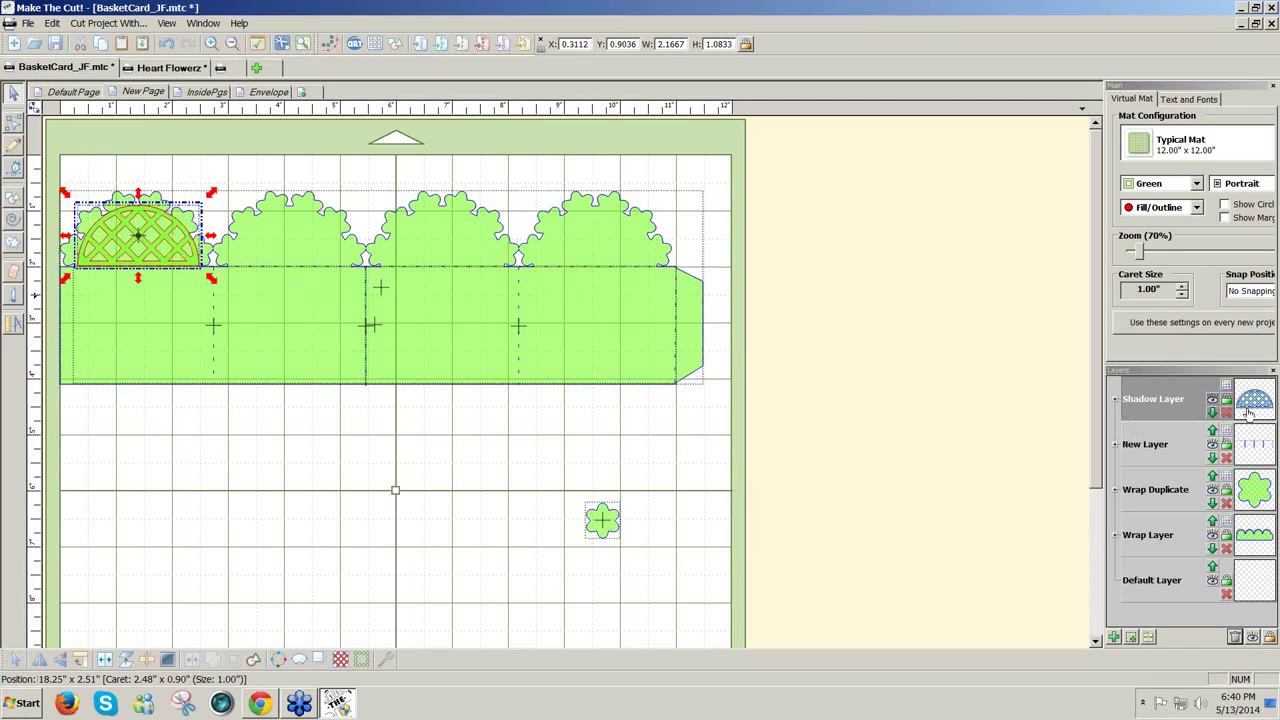
Recolor the lattice half circle dark red and move it off the basket wrap to just above the small flower
left_click(1226, 388)
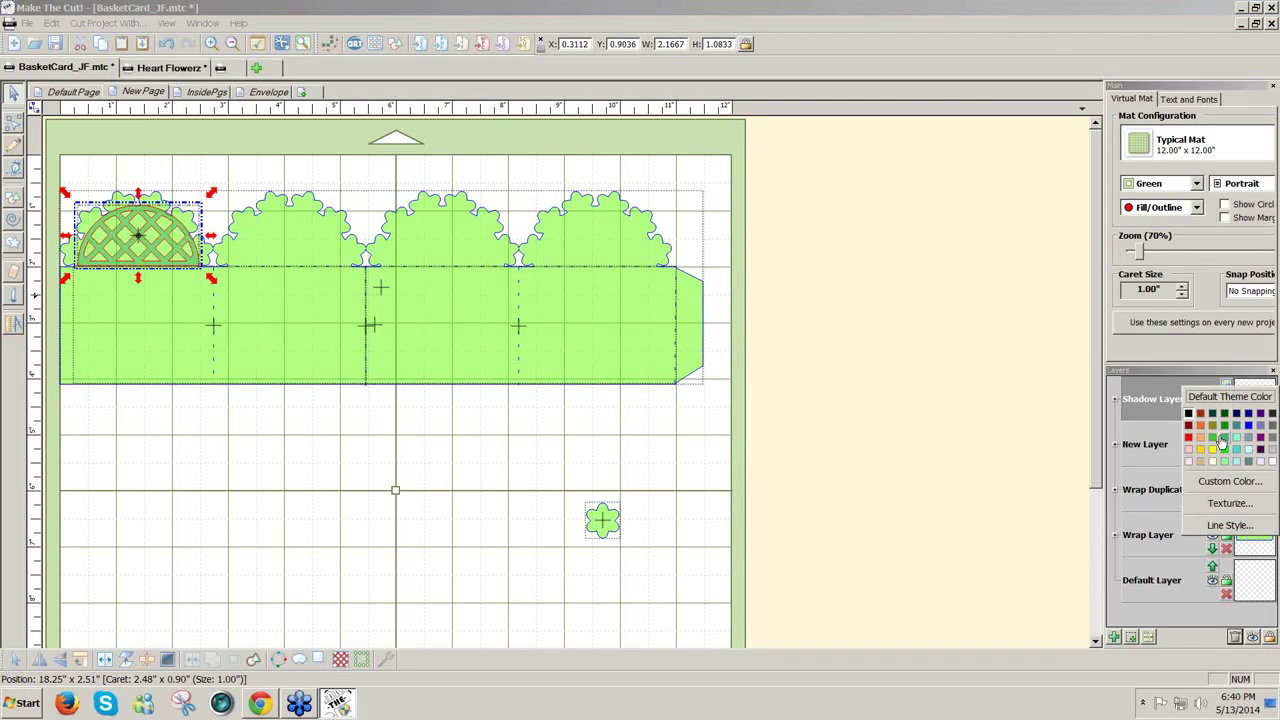
left_click(1188, 428)
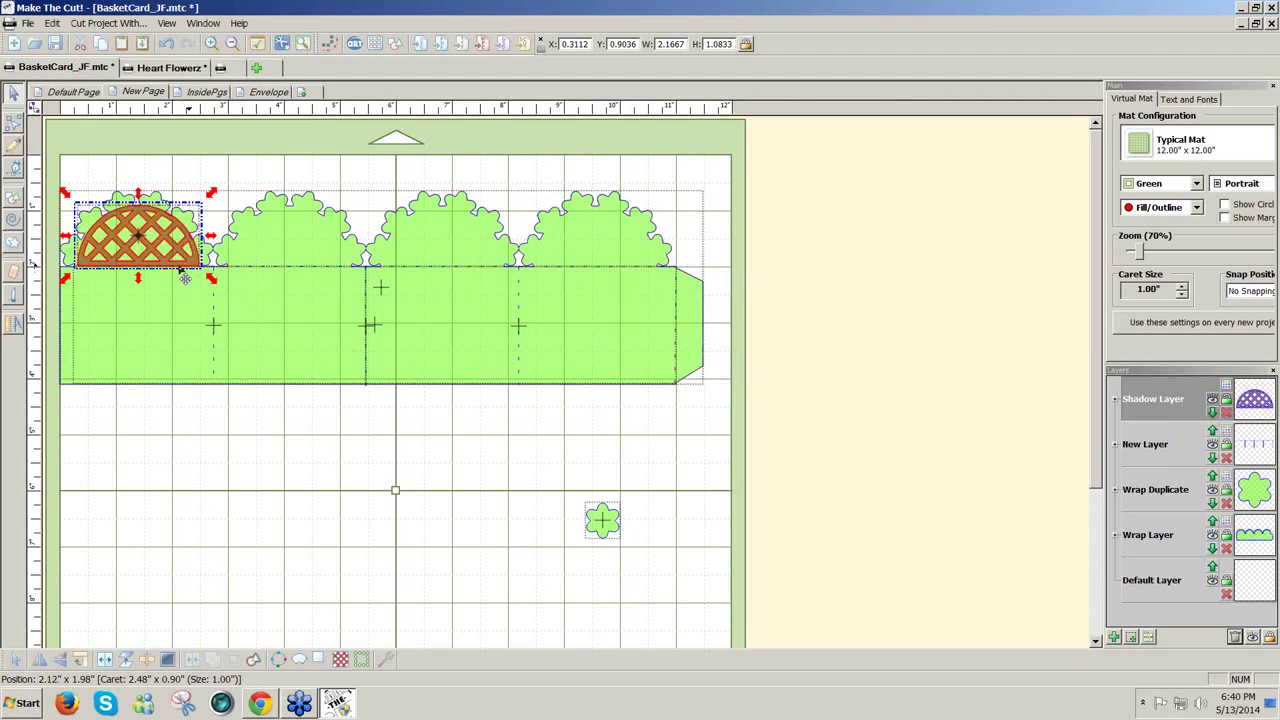
left_click_drag(185, 278, 197, 510)
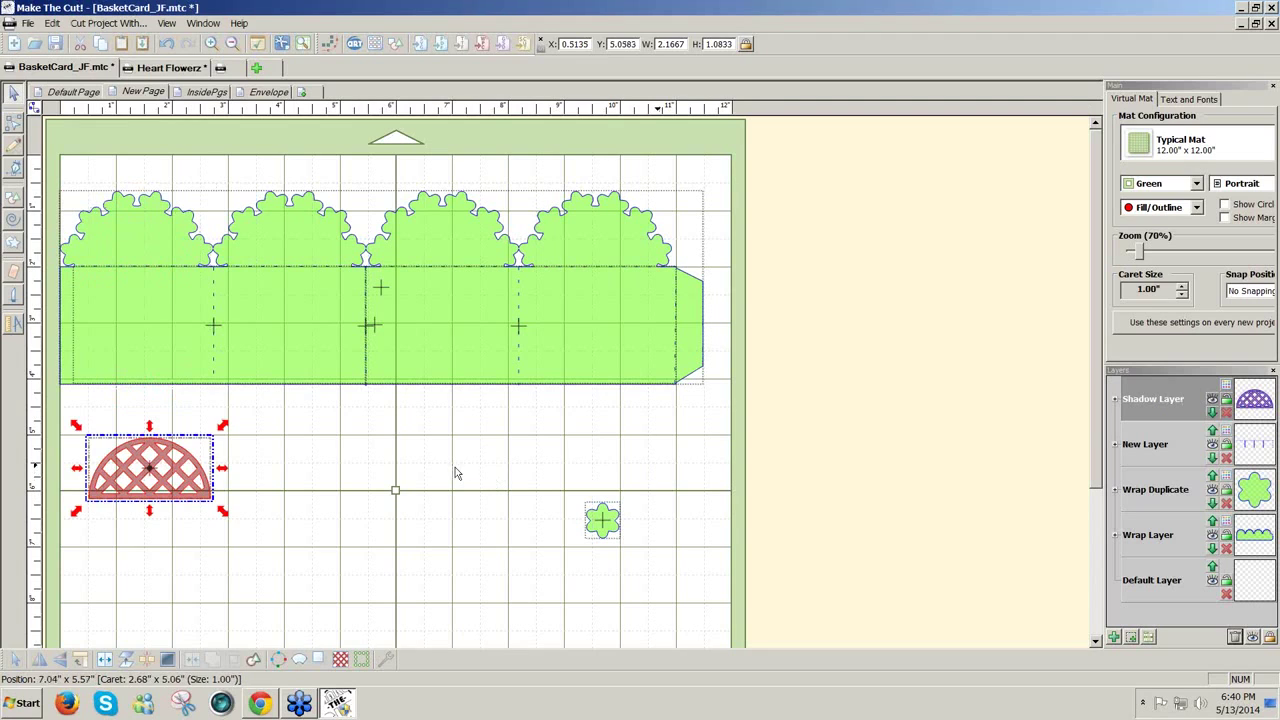
left_click(417, 465)
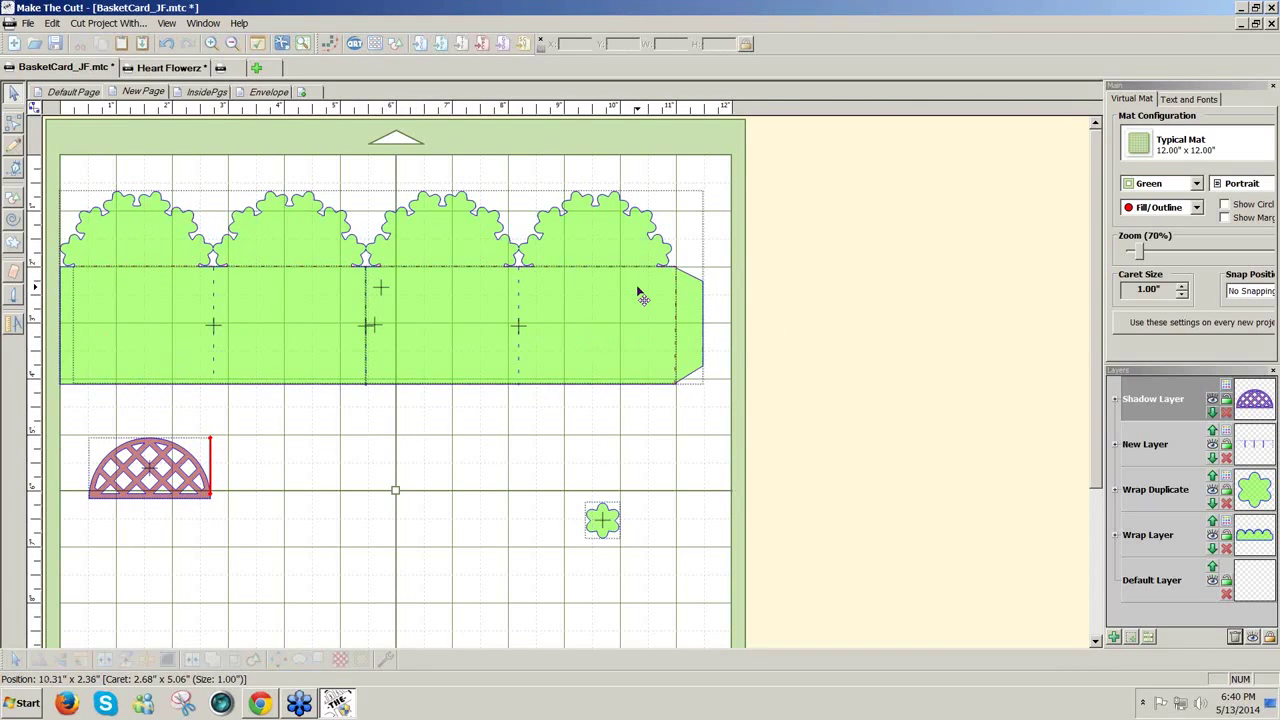
left_click_drag(206, 499, 245, 500)
left_click_drag(628, 495, 662, 485)
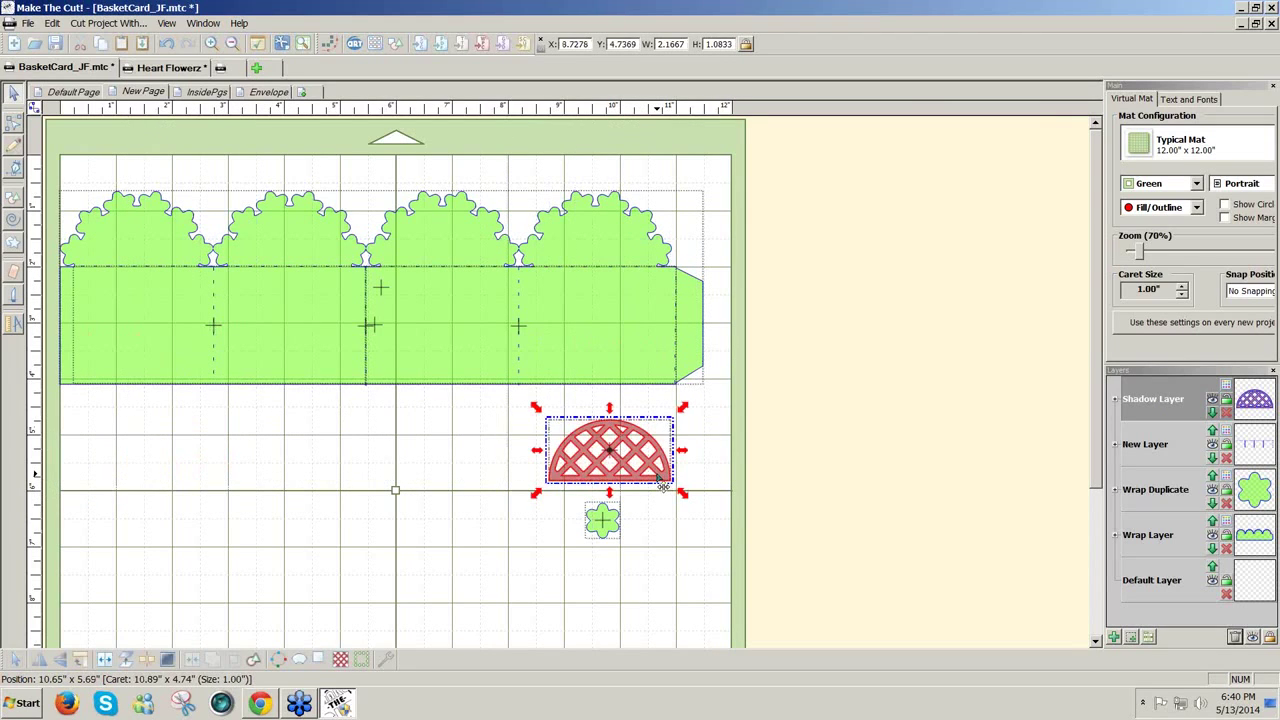
On the Default Page, shift the pale rectangle about 1.2 in. to the right along the green strip, and return to the New Page
left_click(80, 94)
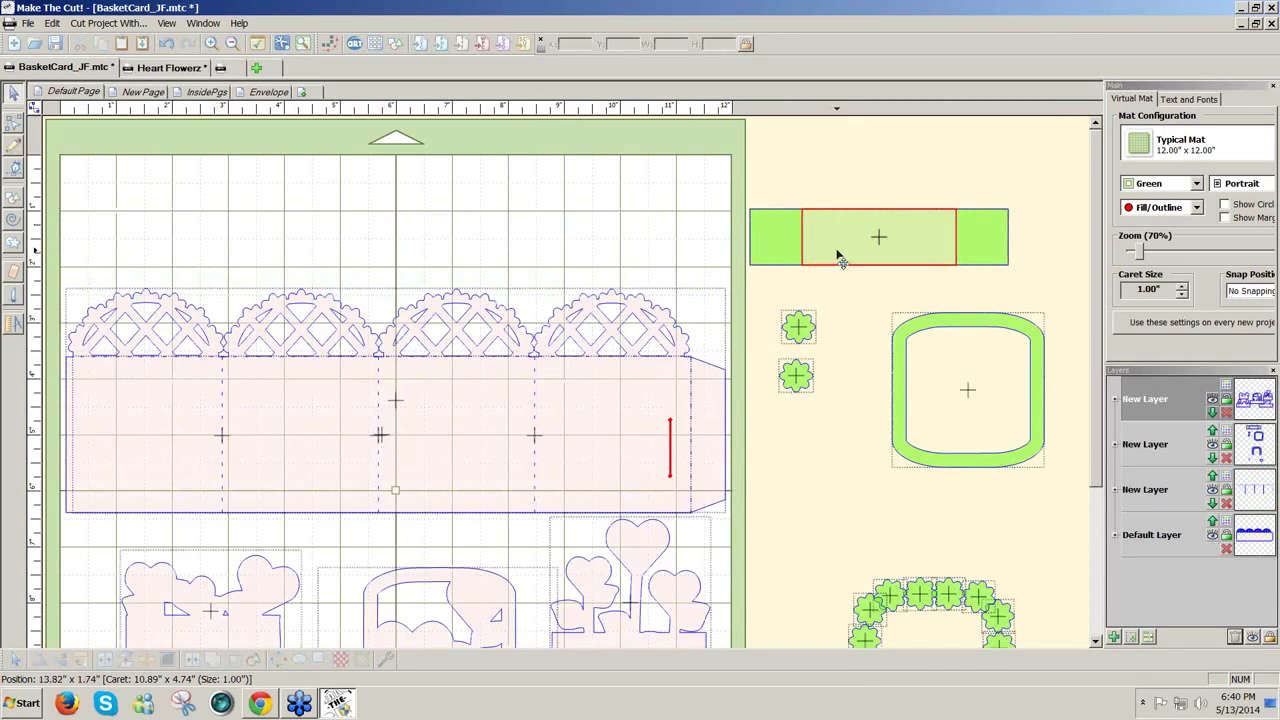
left_click_drag(865, 240, 935, 243)
left_click(143, 91)
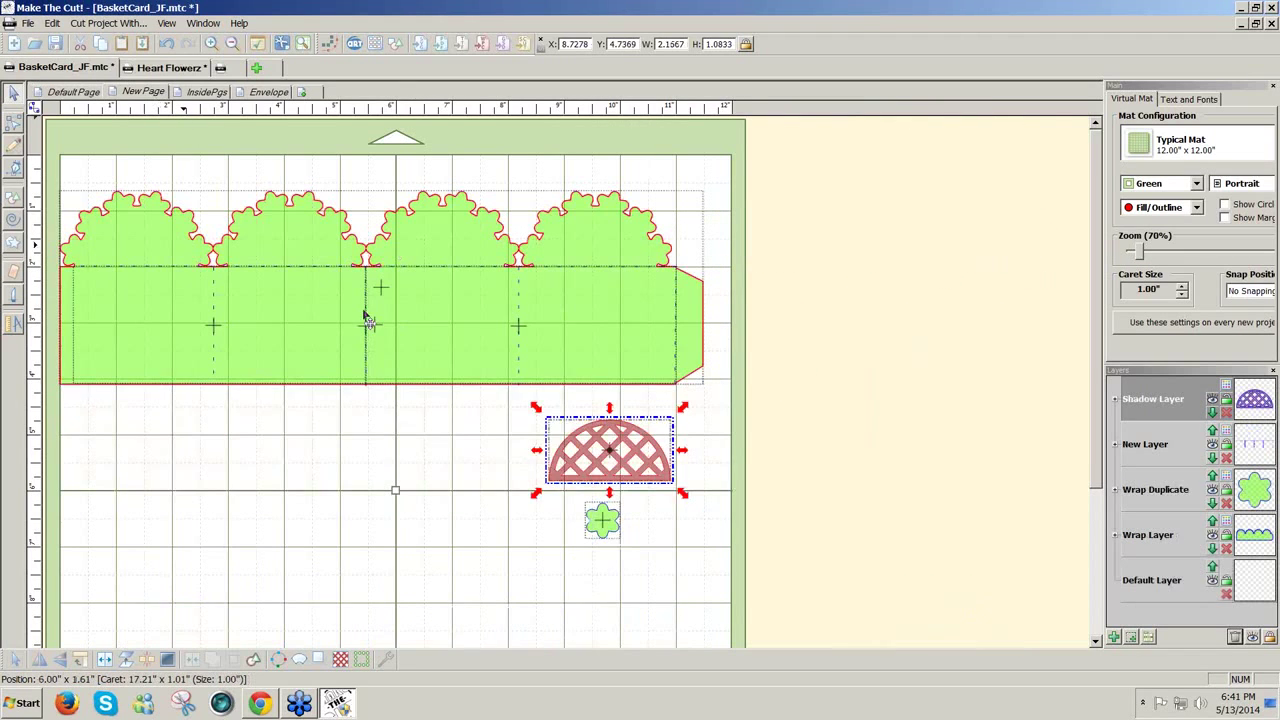
Find the squares in the basic shapes library and add a Square (Polygons) and a Rounded Square (Generic) to the project
left_click(396, 45)
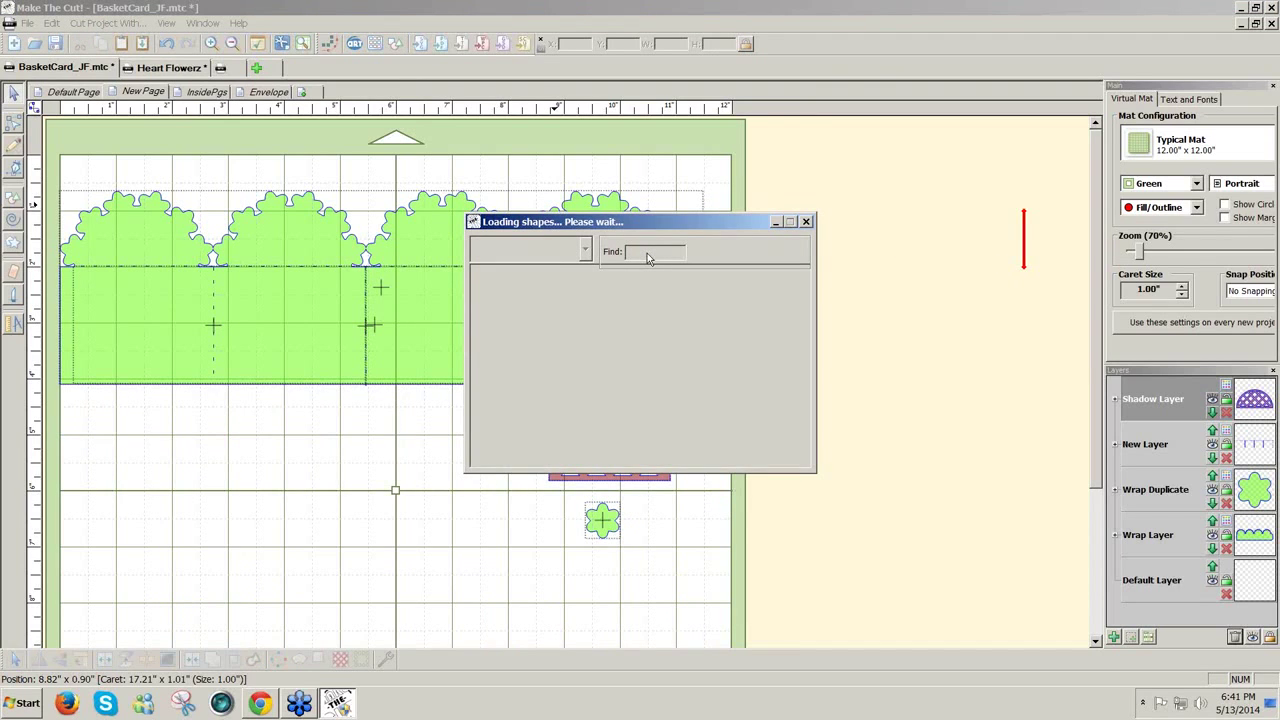
type("ci")
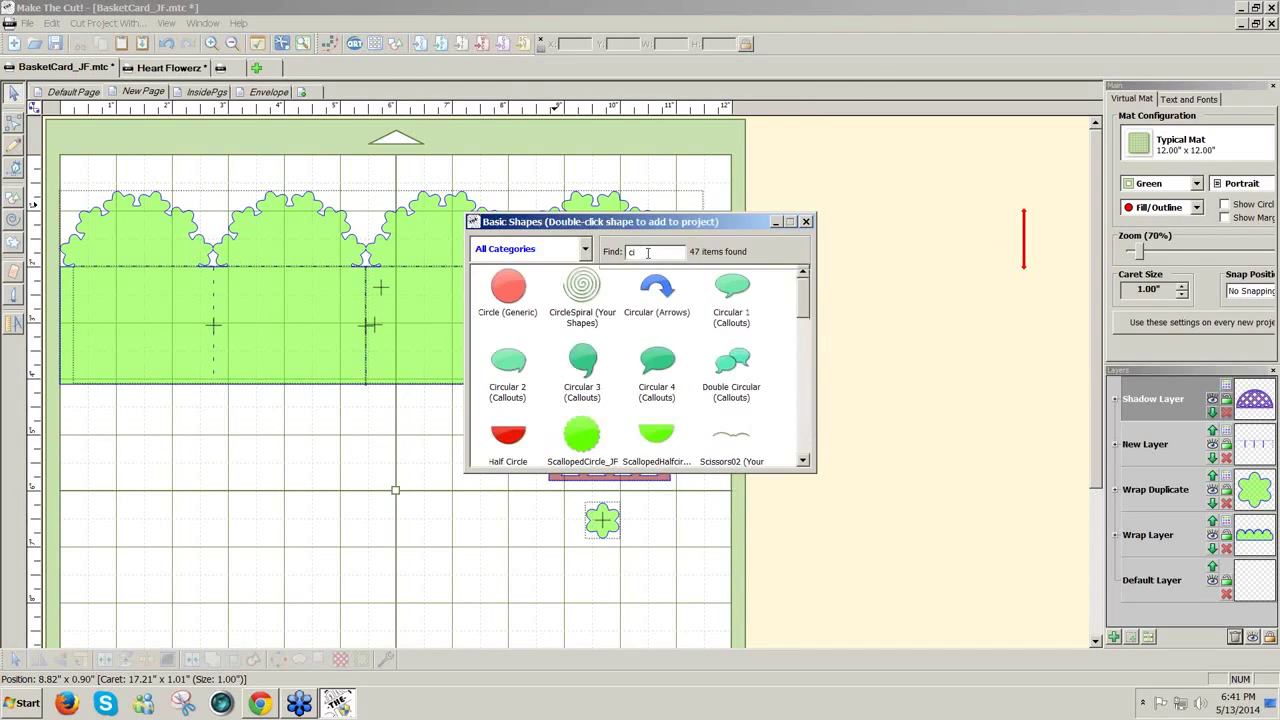
type("sq")
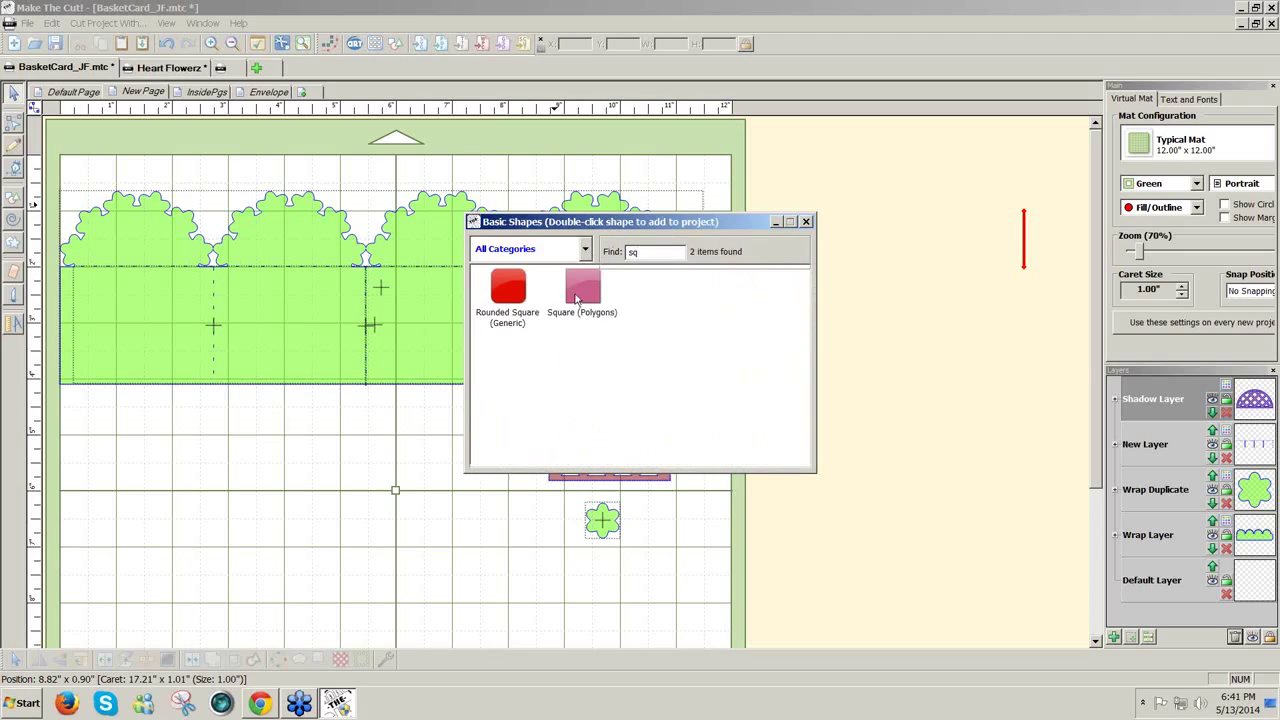
double_click(582, 295)
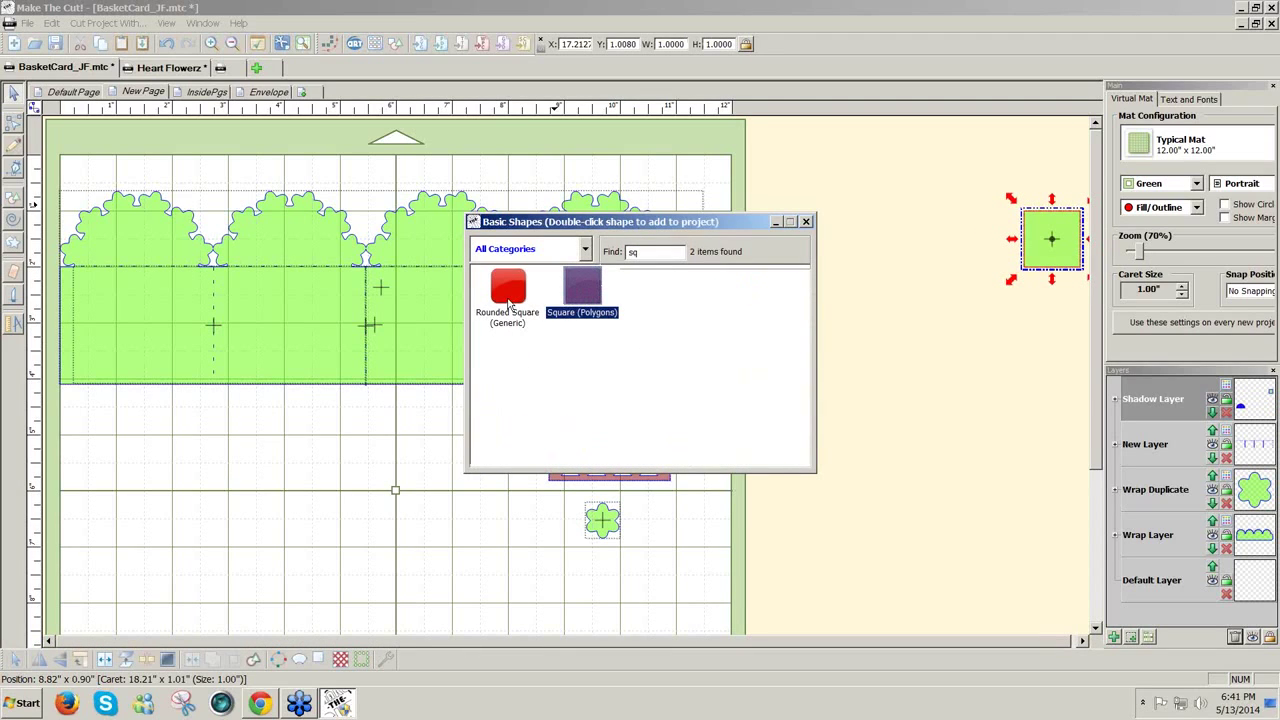
double_click(508, 290)
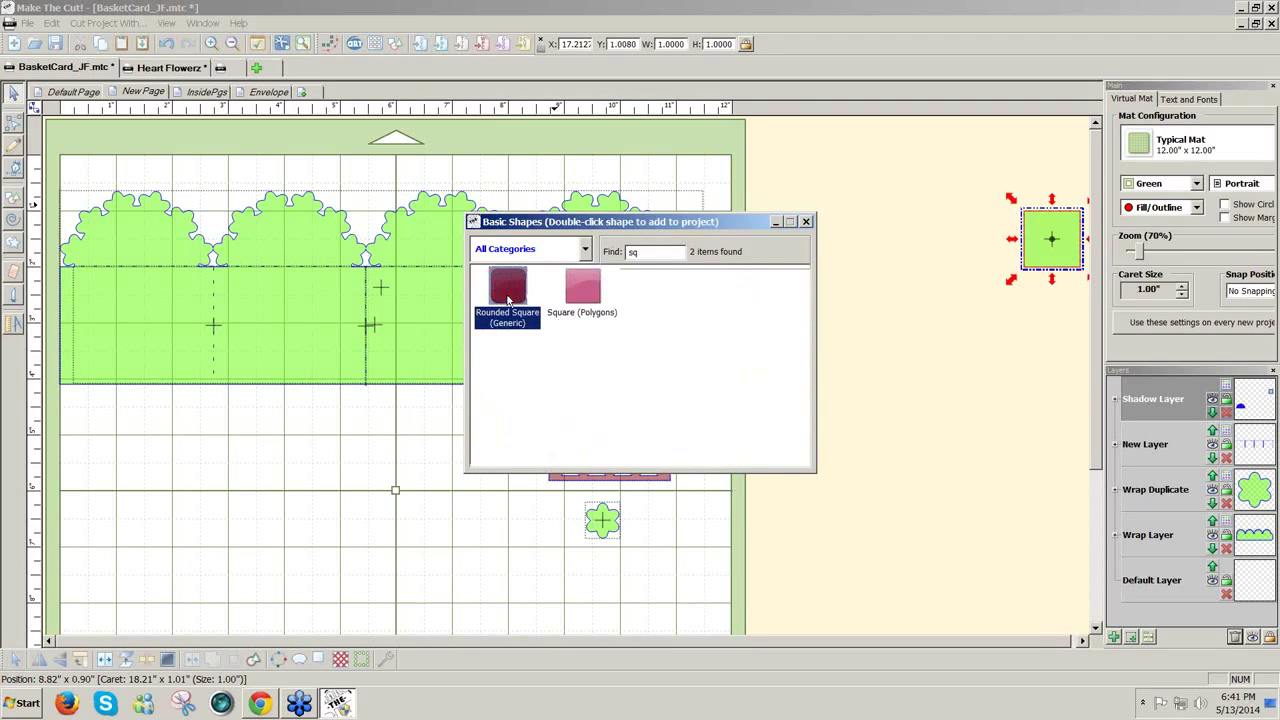
left_click(807, 222)
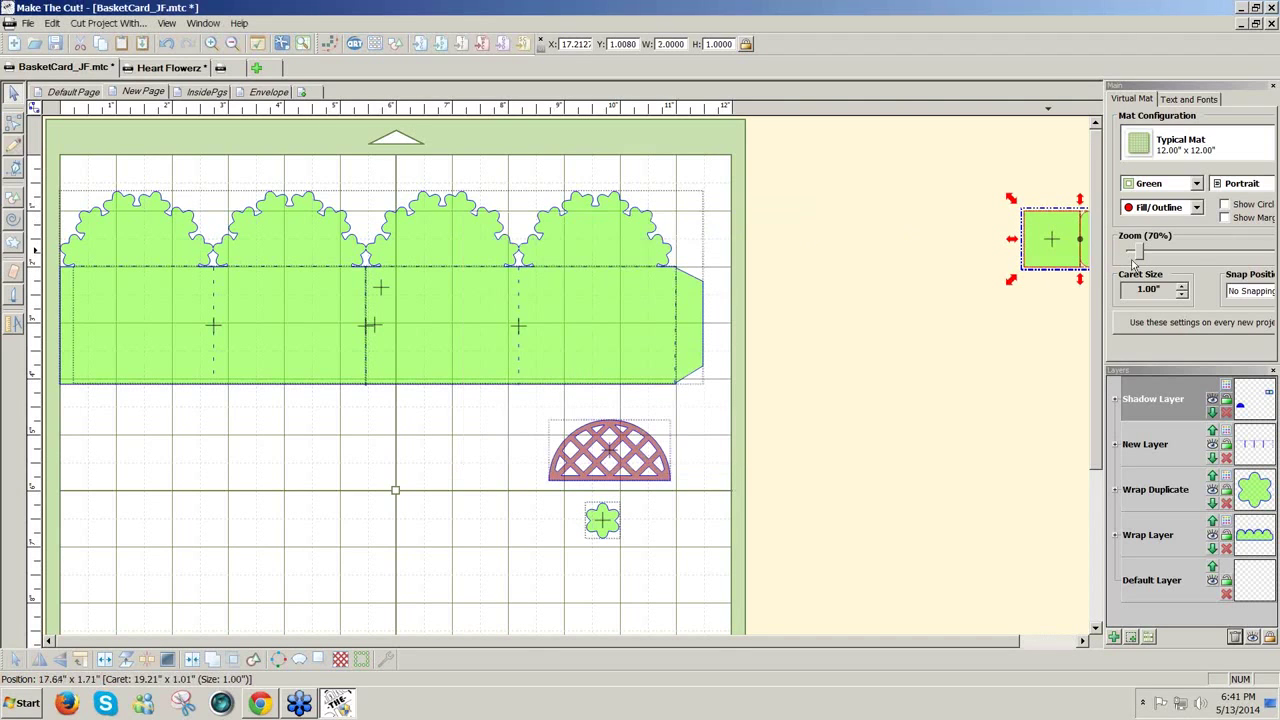
Arrange the square and the rounded square side by side in the empty area beside the mat, comparing with the Default Page
left_click_drag(1085, 268, 843, 374)
left_click(886, 274)
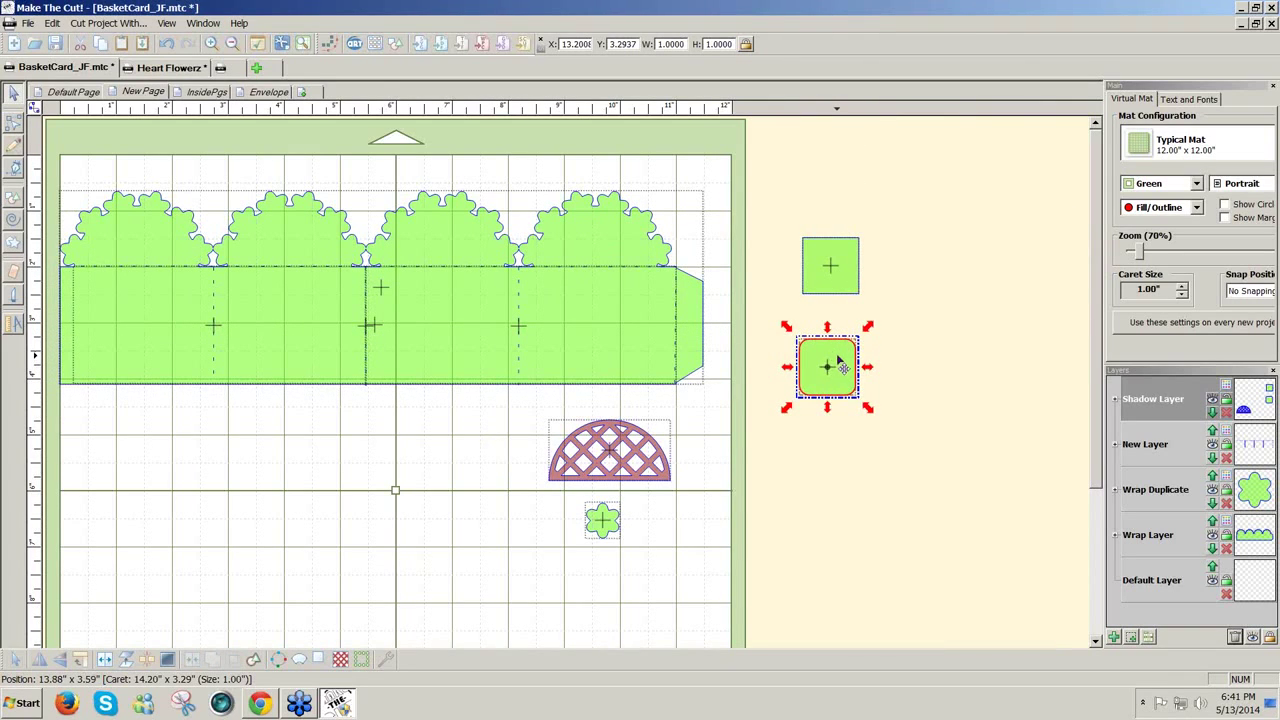
left_click(82, 92)
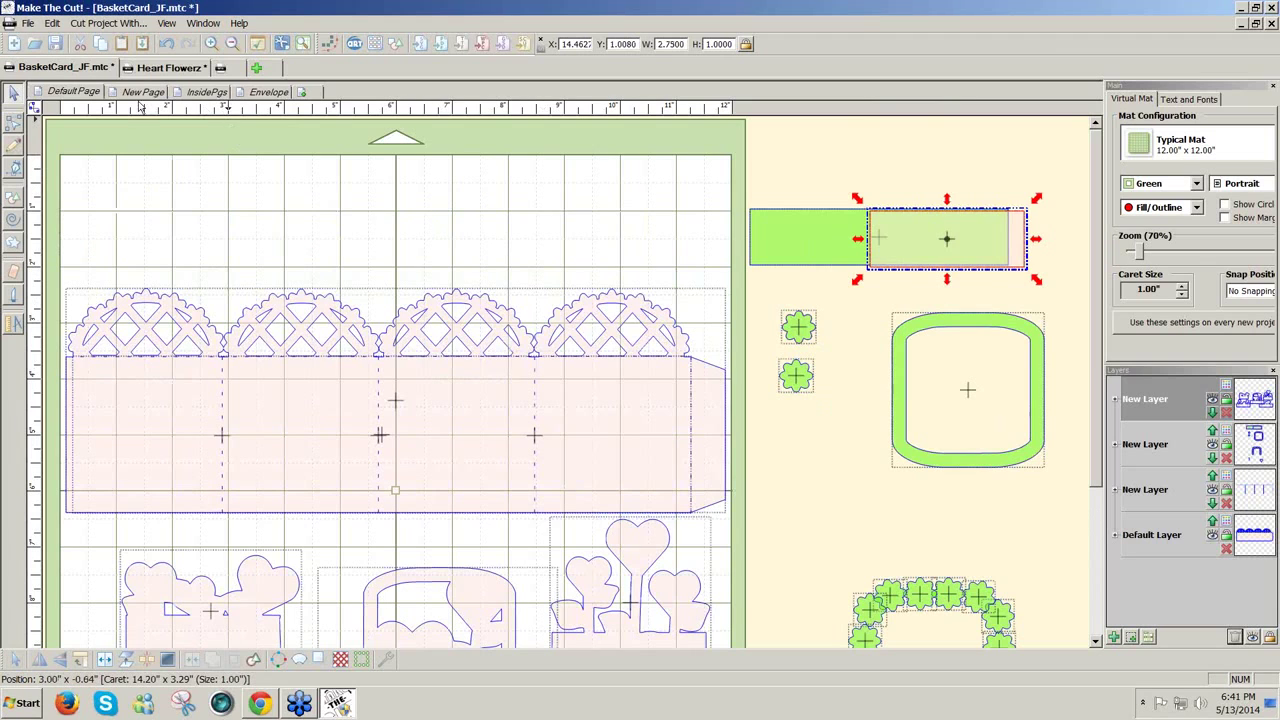
left_click(143, 92)
left_click(827, 367)
left_click_drag(827, 367, 921, 272)
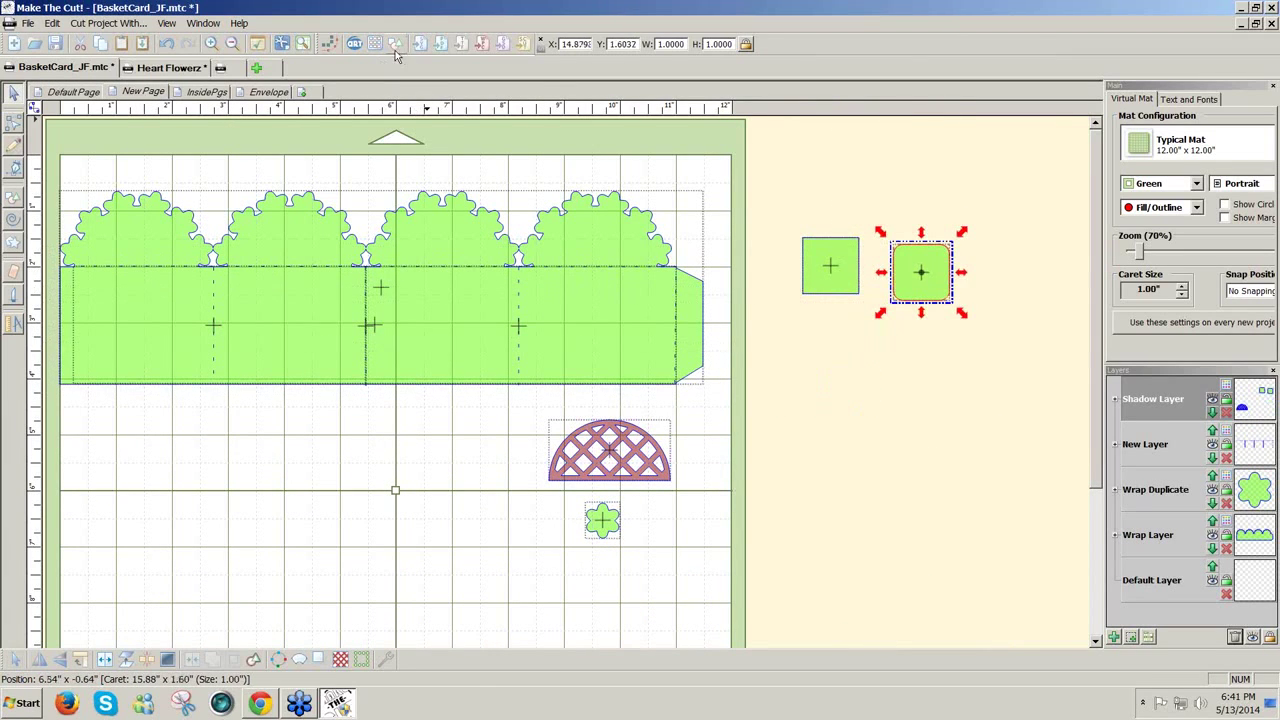
Find the rectangles in the basic shapes library and add Rounded Rectangle 3 (Generic) to the project
left_click(396, 44)
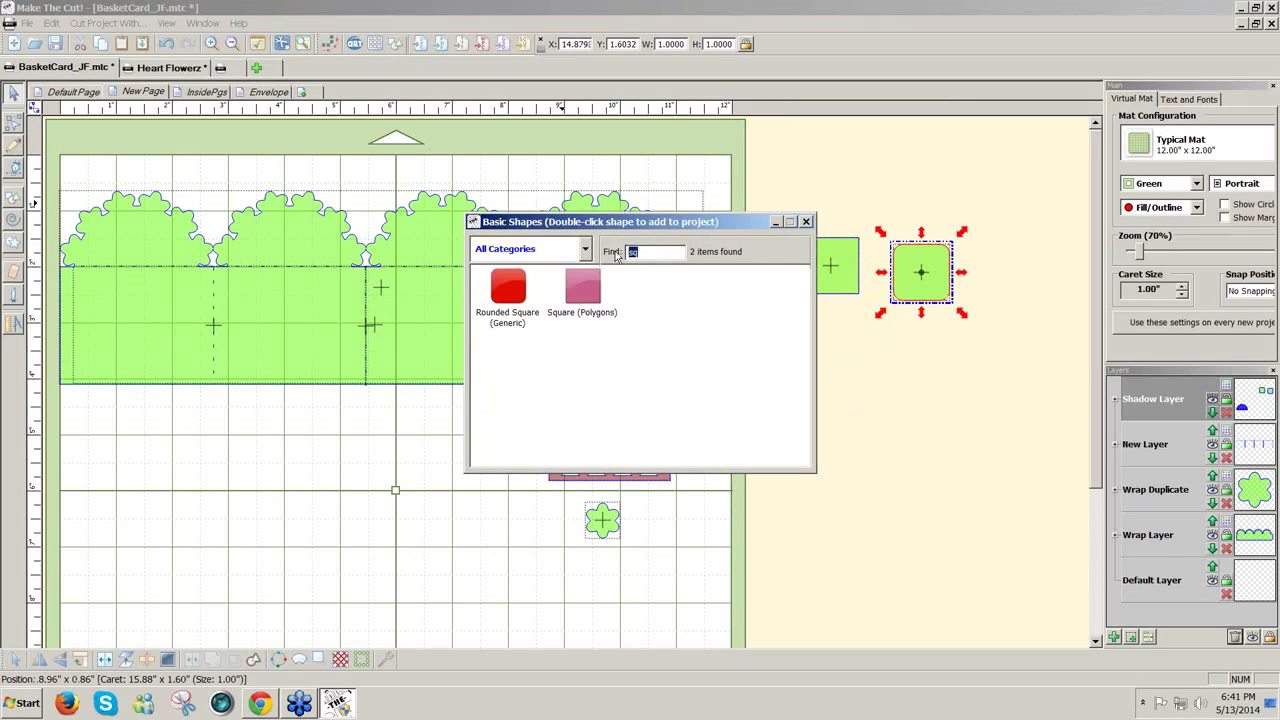
type("rec")
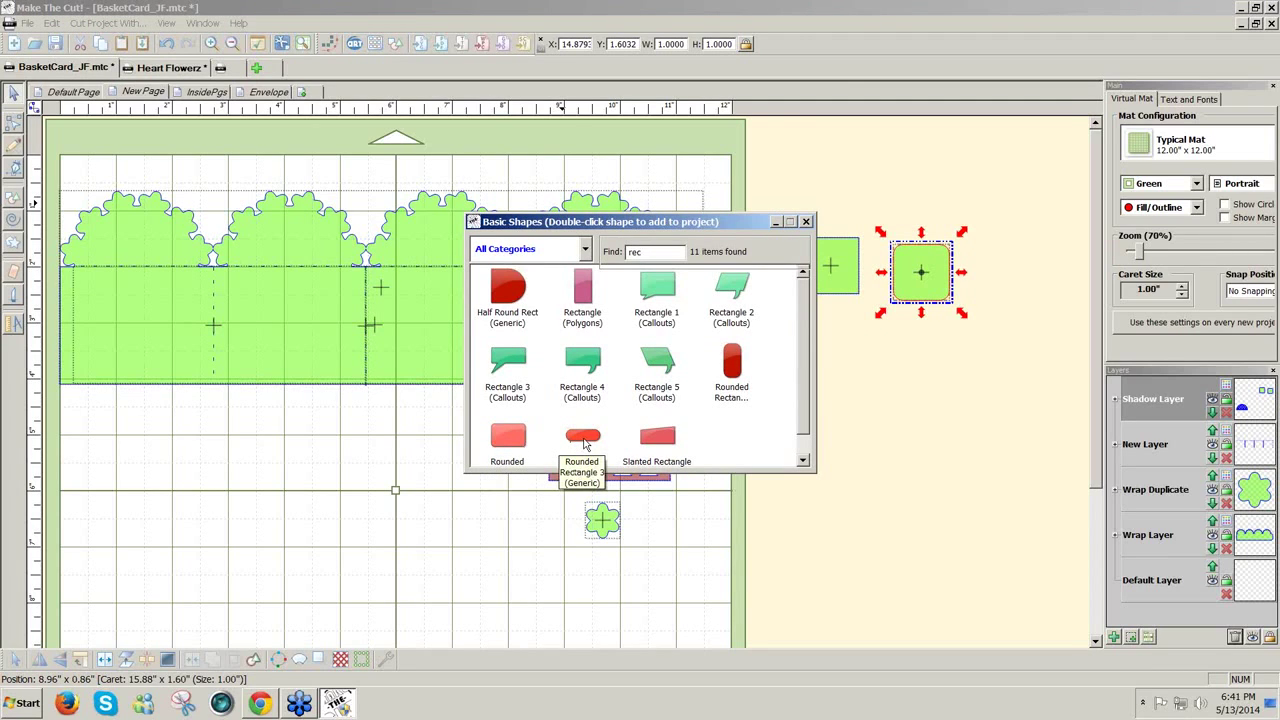
double_click(584, 438)
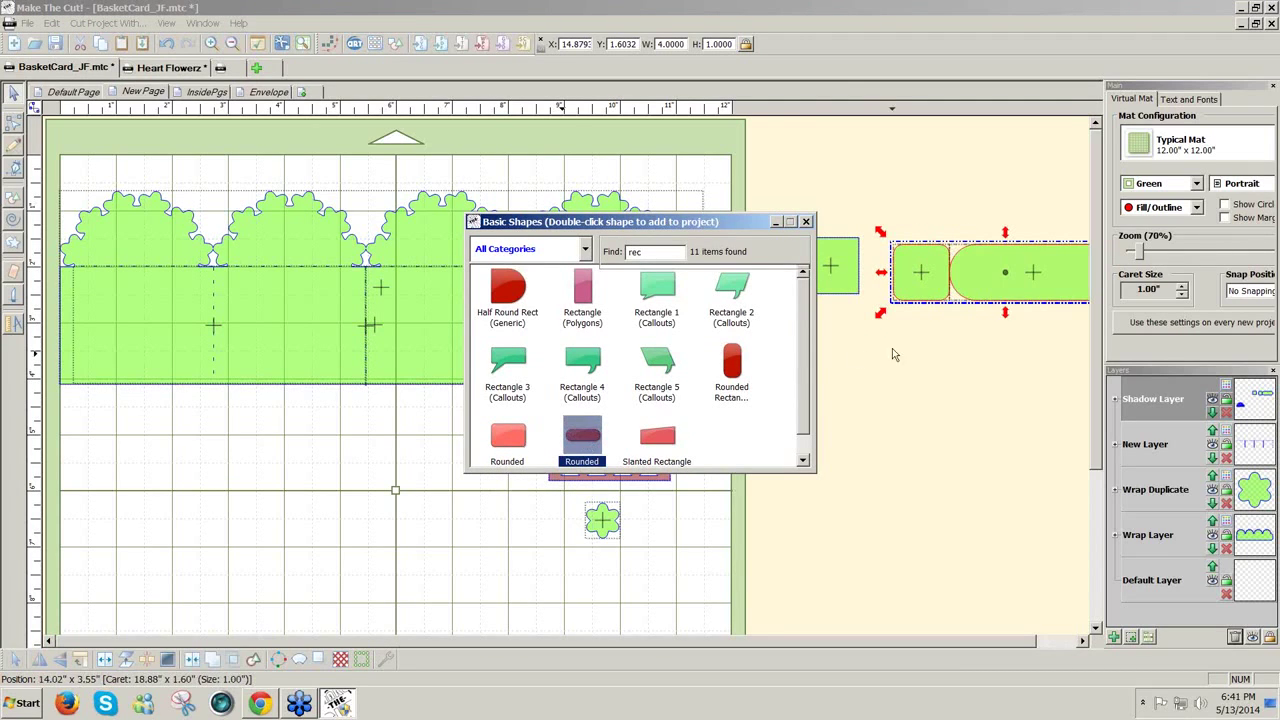
left_click(808, 222)
Spread out the shapes beside the mat, placing the rounded square above the plain square and the long rounded rectangle below it
left_click(920, 268)
left_click_drag(918, 262, 893, 188)
left_click(956, 286)
left_click_drag(972, 284, 826, 352)
left_click(831, 434)
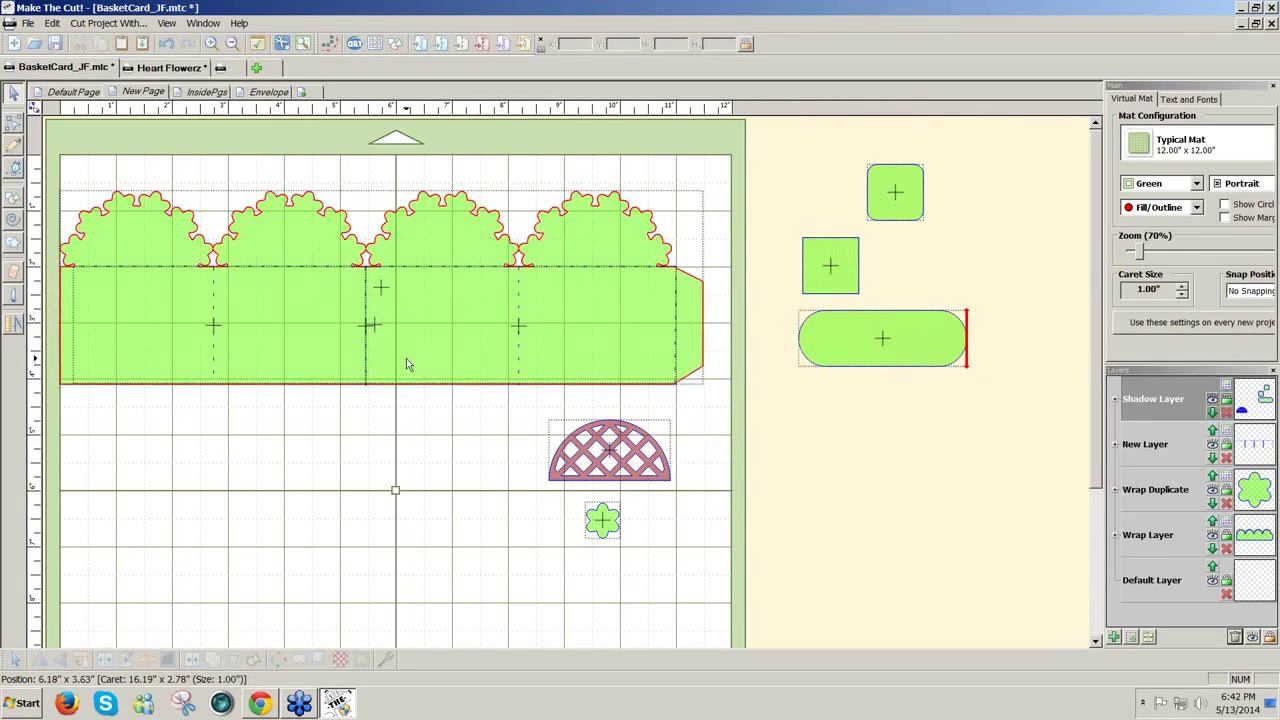
Move the plain square onto the first basket panel's left edge and stretch it to the panel's width, about 2.73 in
left_click_drag(830, 266, 92, 337)
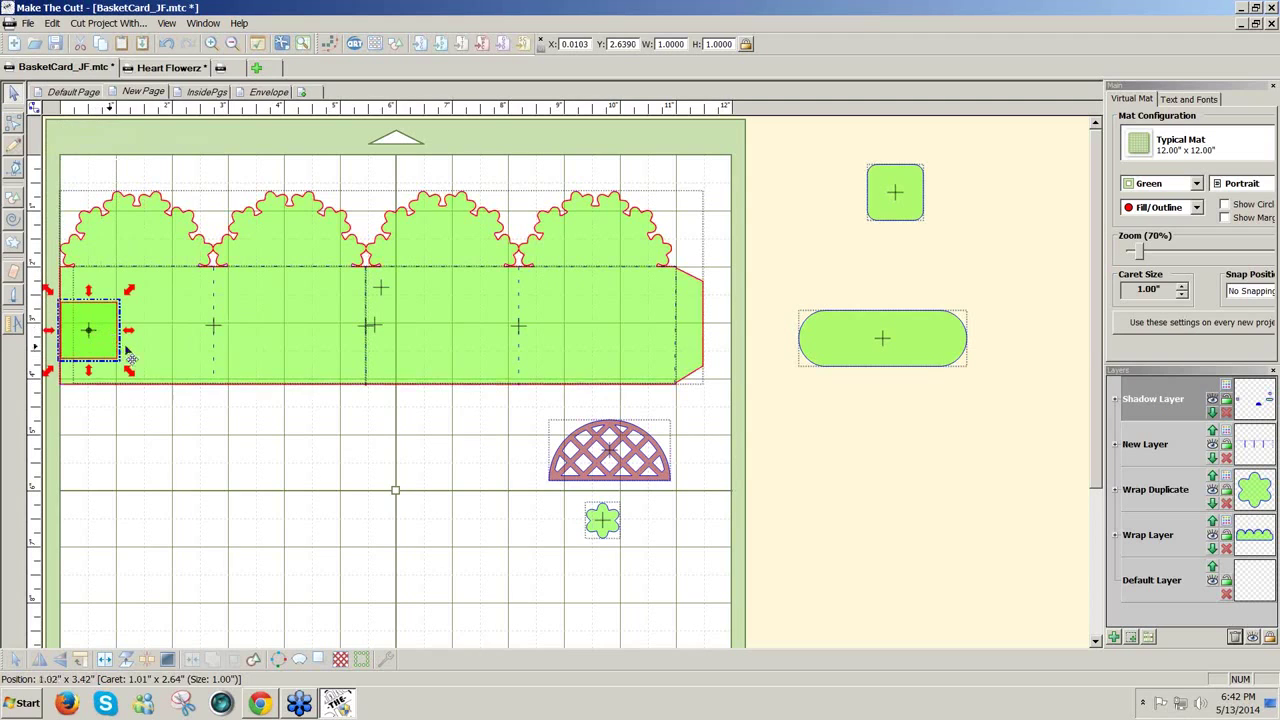
left_click(131, 345)
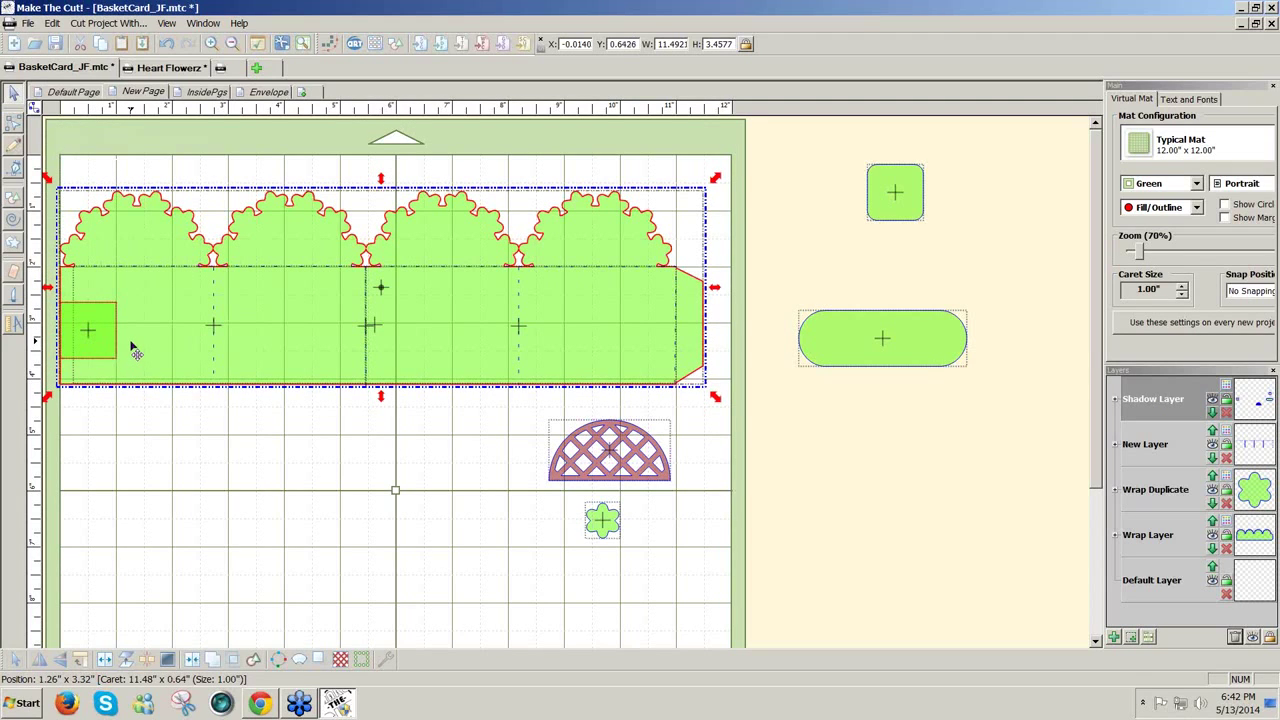
left_click(143, 445)
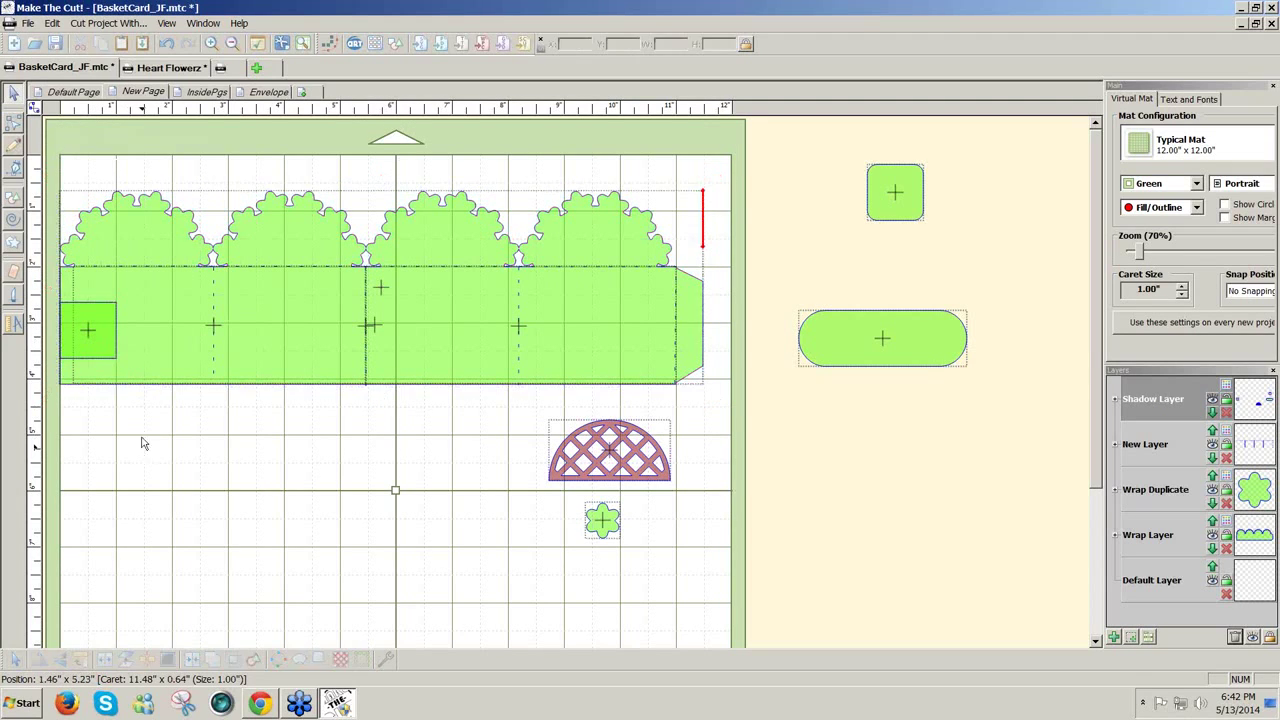
left_click(110, 350)
left_click_drag(127, 334, 196, 340)
left_click_drag(218, 346, 222, 345)
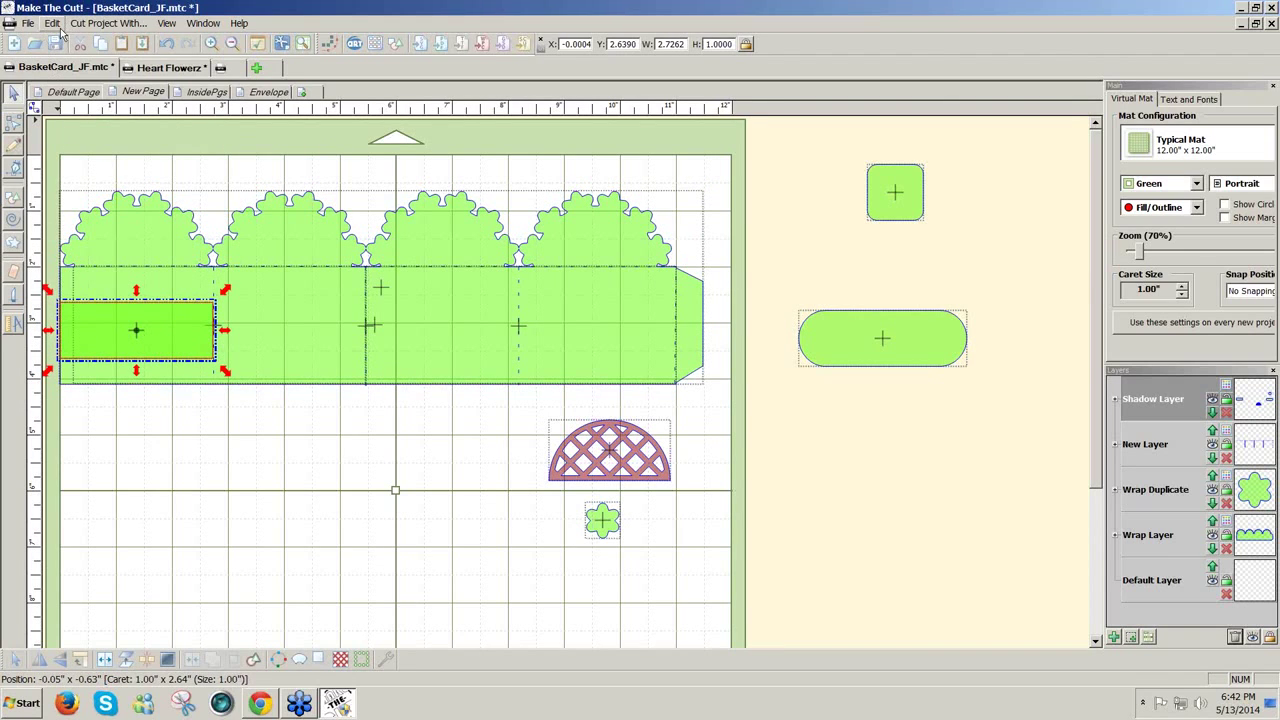
Duplicate the stretched rectangle horizontally to form a row of four across the basket panels
left_click(52, 23)
mouse_move(250, 131)
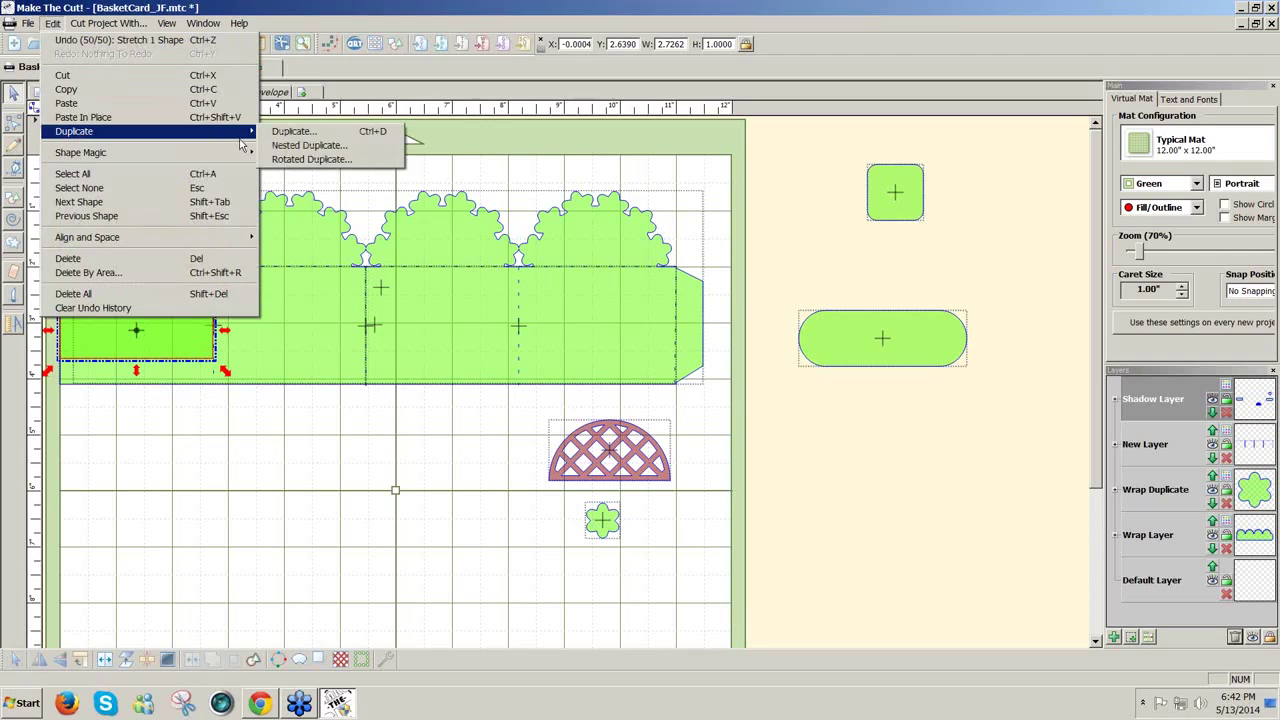
left_click(386, 134)
left_click_drag(673, 301, 806, 335)
left_click(740, 420)
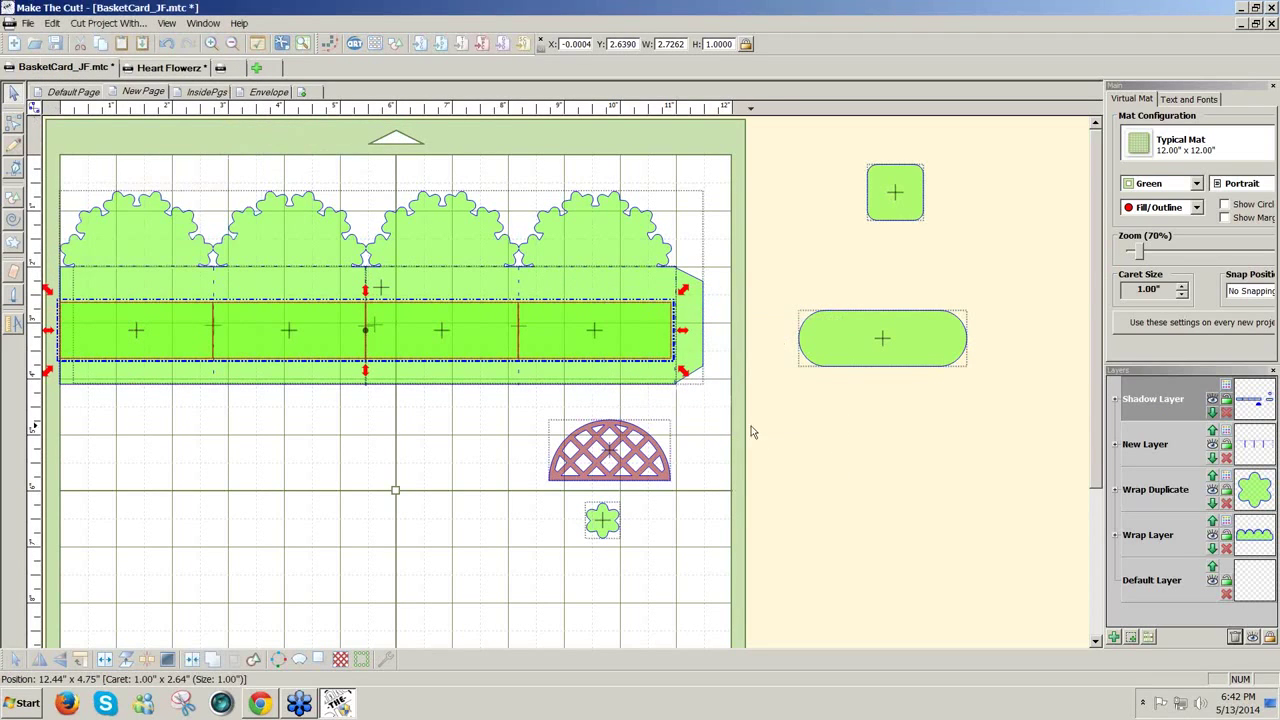
left_click(641, 388)
left_click(594, 331)
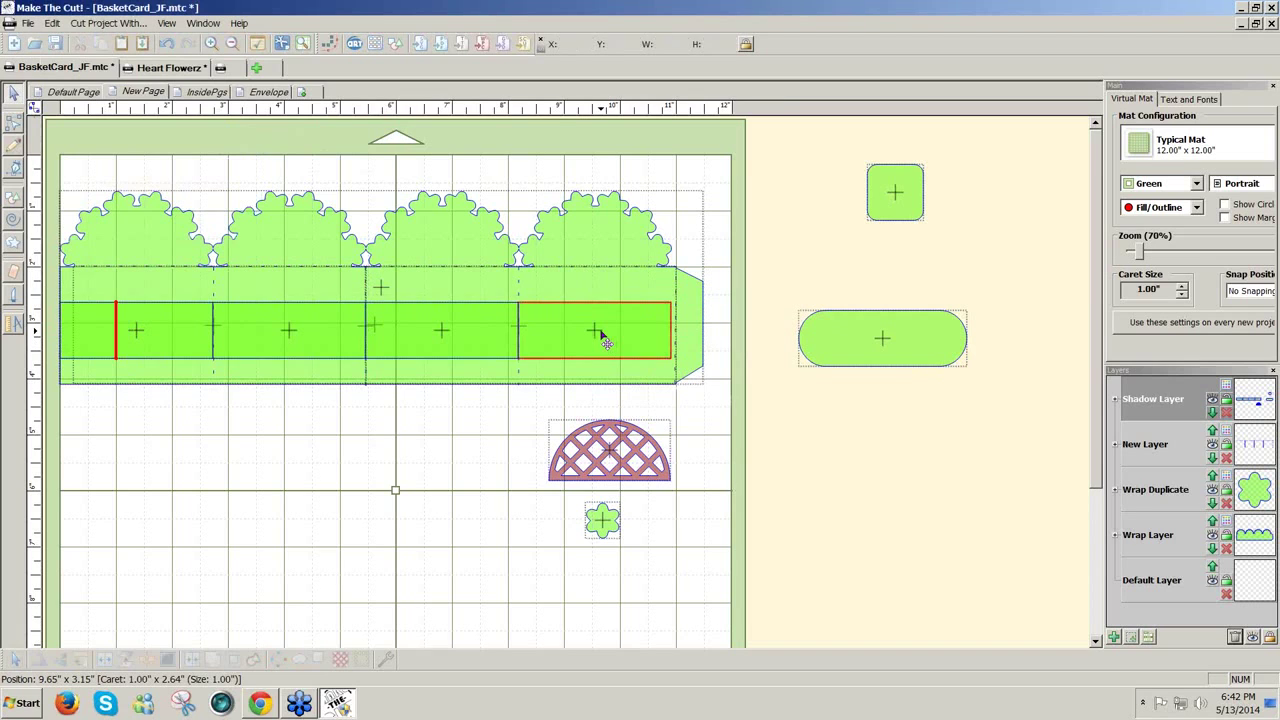
Undo the four-rectangle duplication and duplicate the stretched rectangle again in 1 row and 5 columns with 0 spacing
left_click_drag(594, 331, 815, 520)
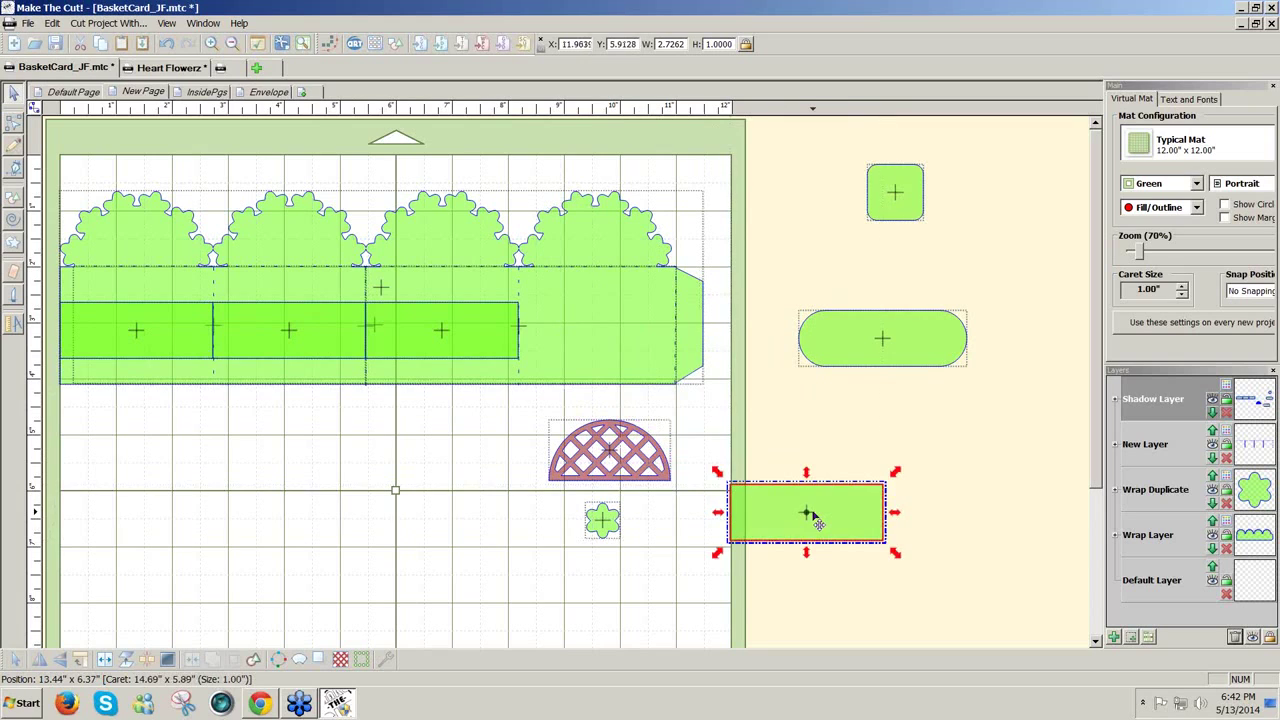
key("ctrl+z")
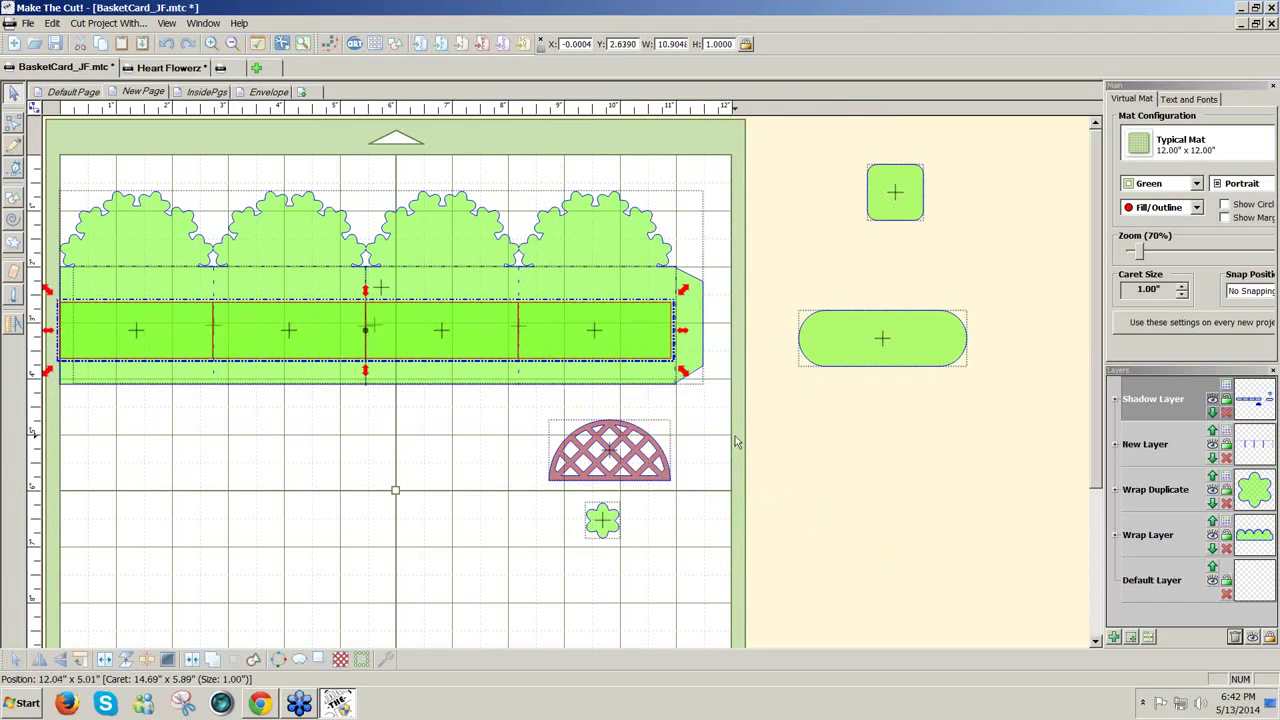
key("ctrl+z")
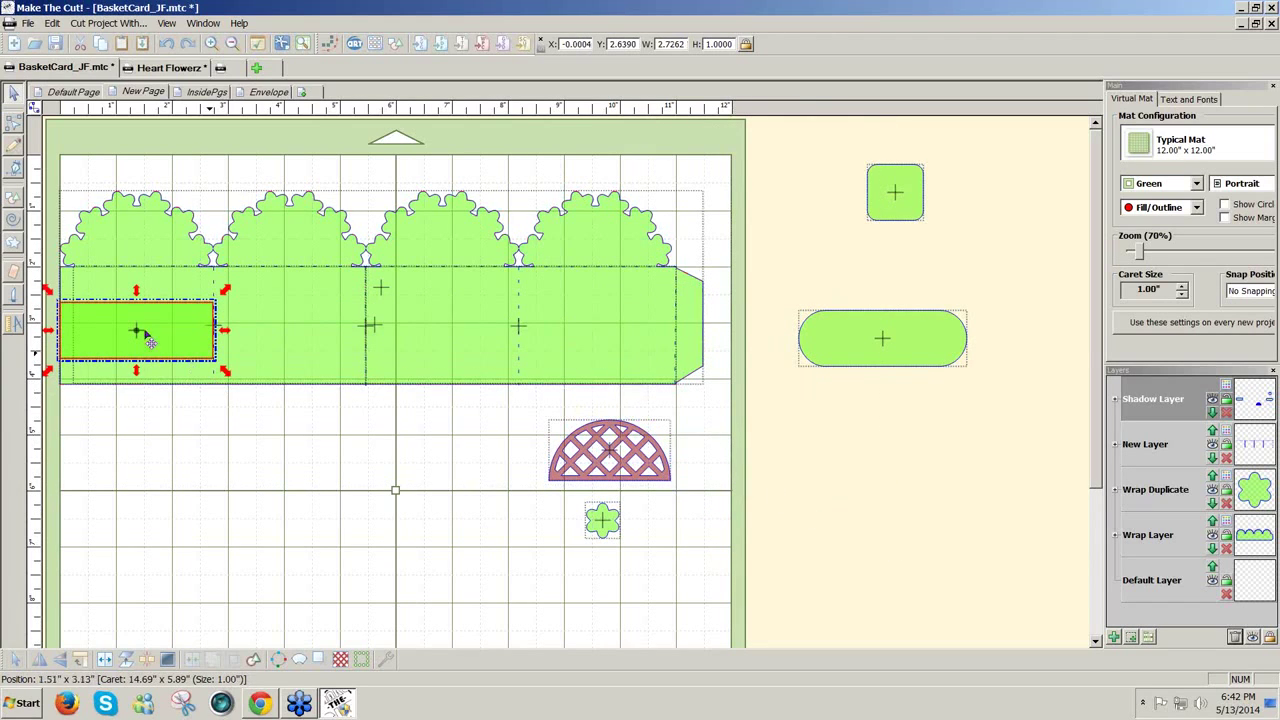
left_click(52, 23)
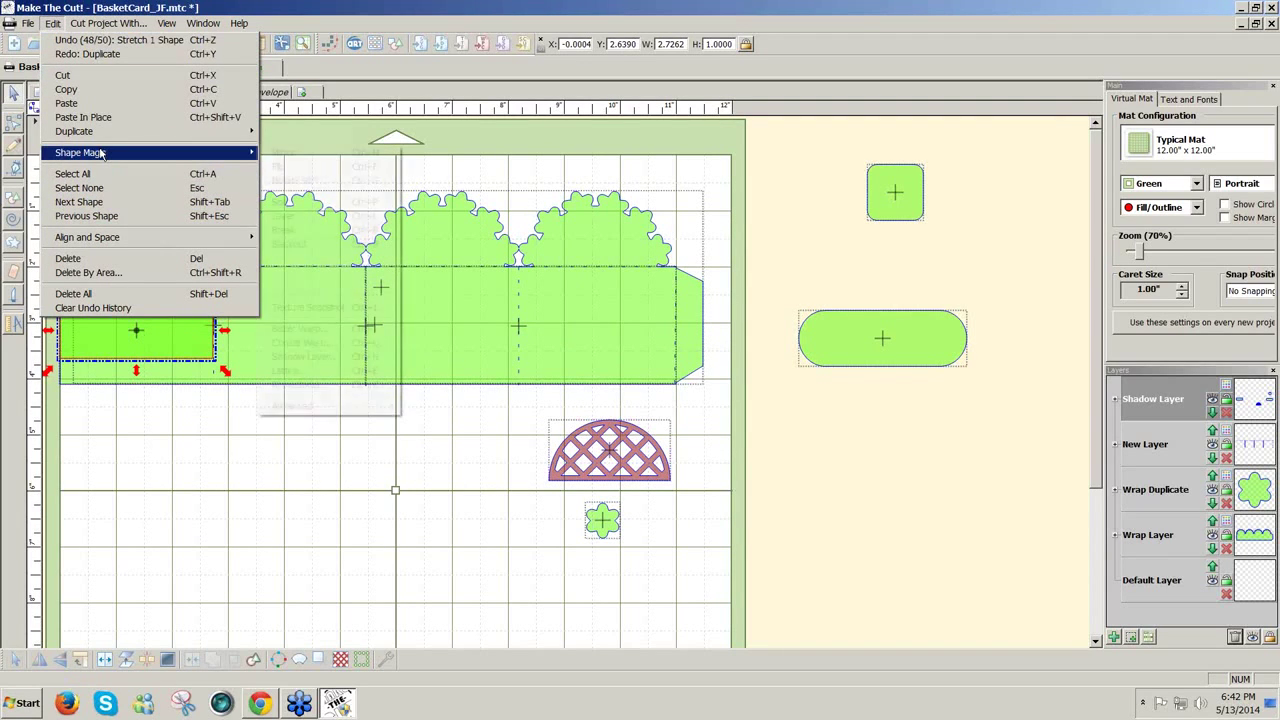
mouse_move(240, 131)
left_click(300, 131)
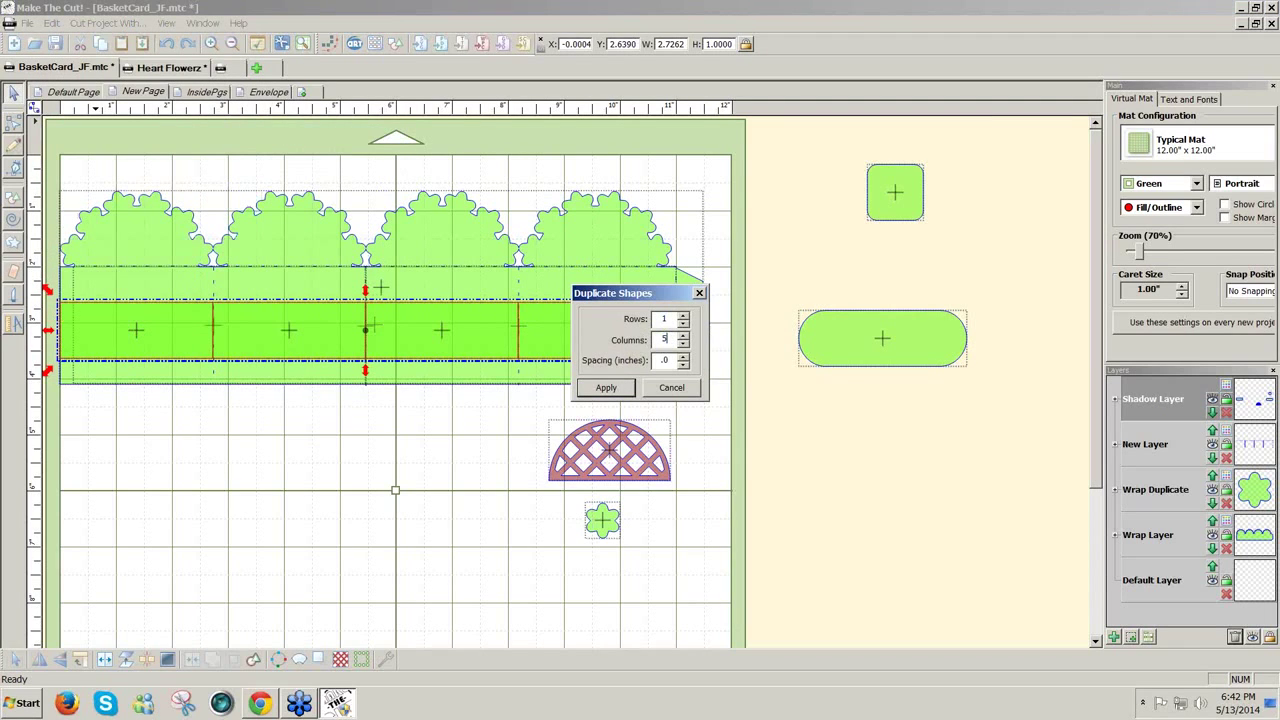
left_click(628, 394)
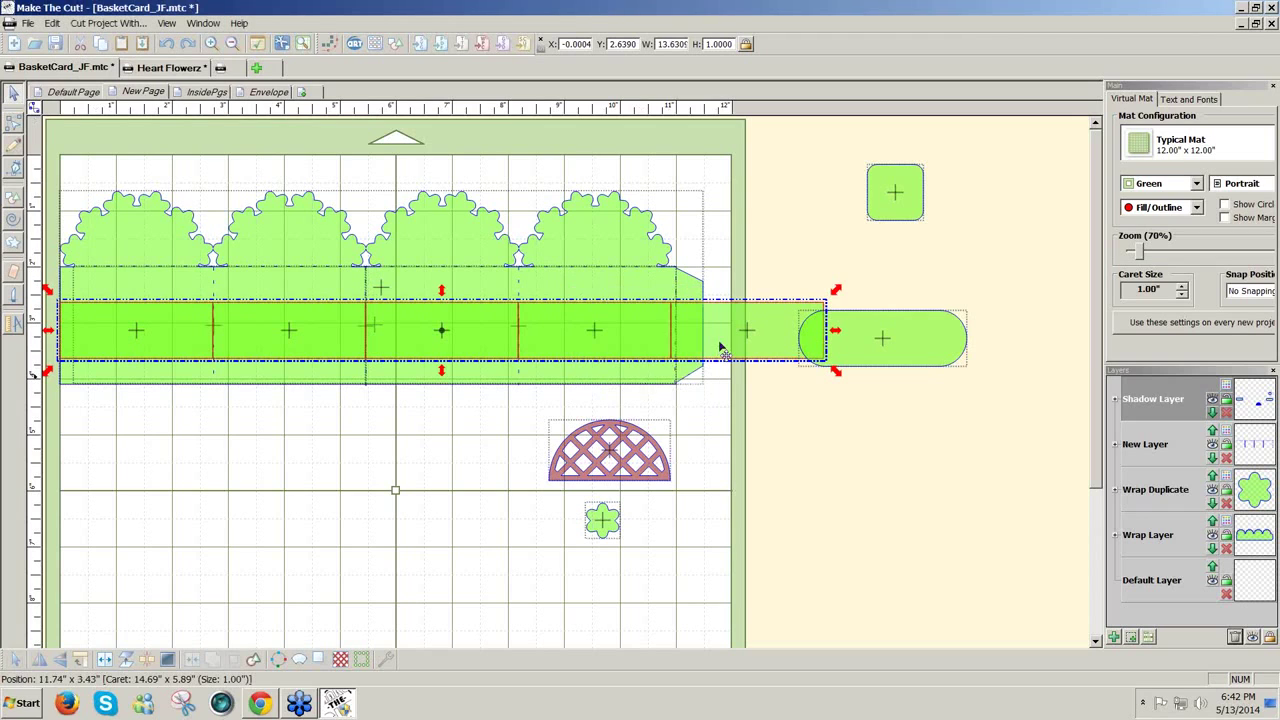
Move the row of five rectangles below the basket wrap and separate the last two rectangles from it
left_click_drag(725, 346, 120, 550)
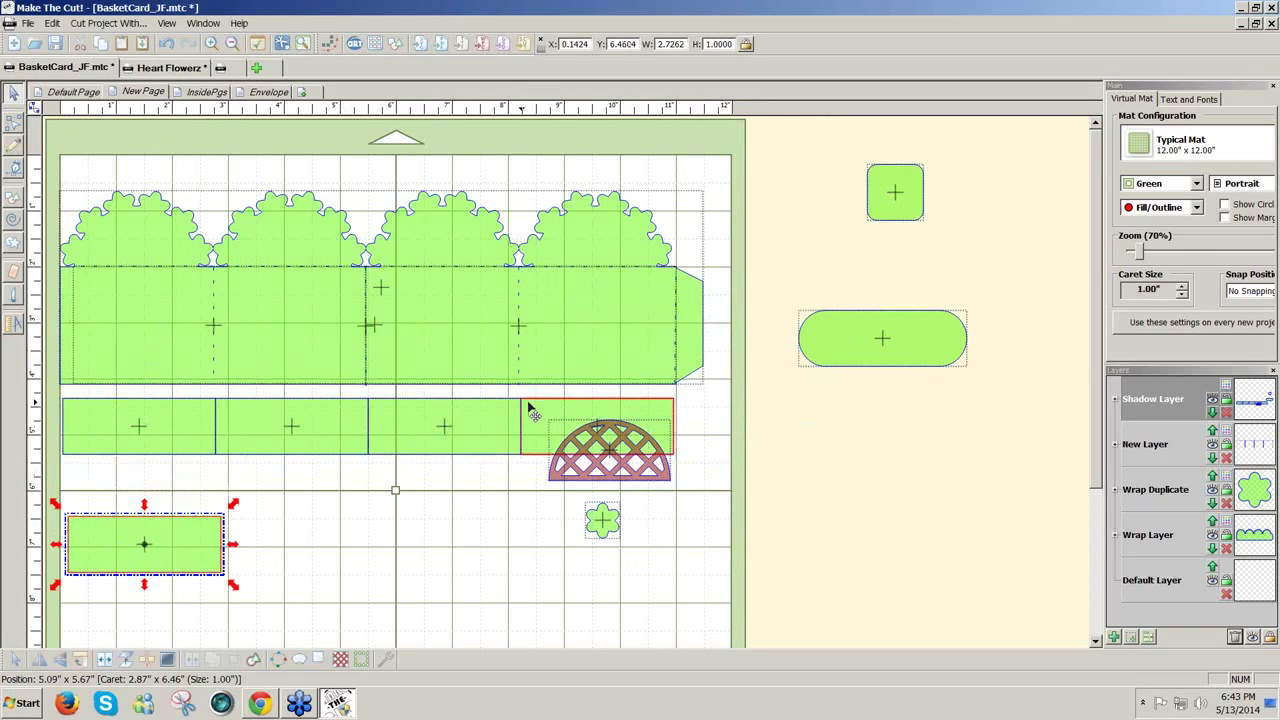
left_click_drag(526, 420, 112, 632)
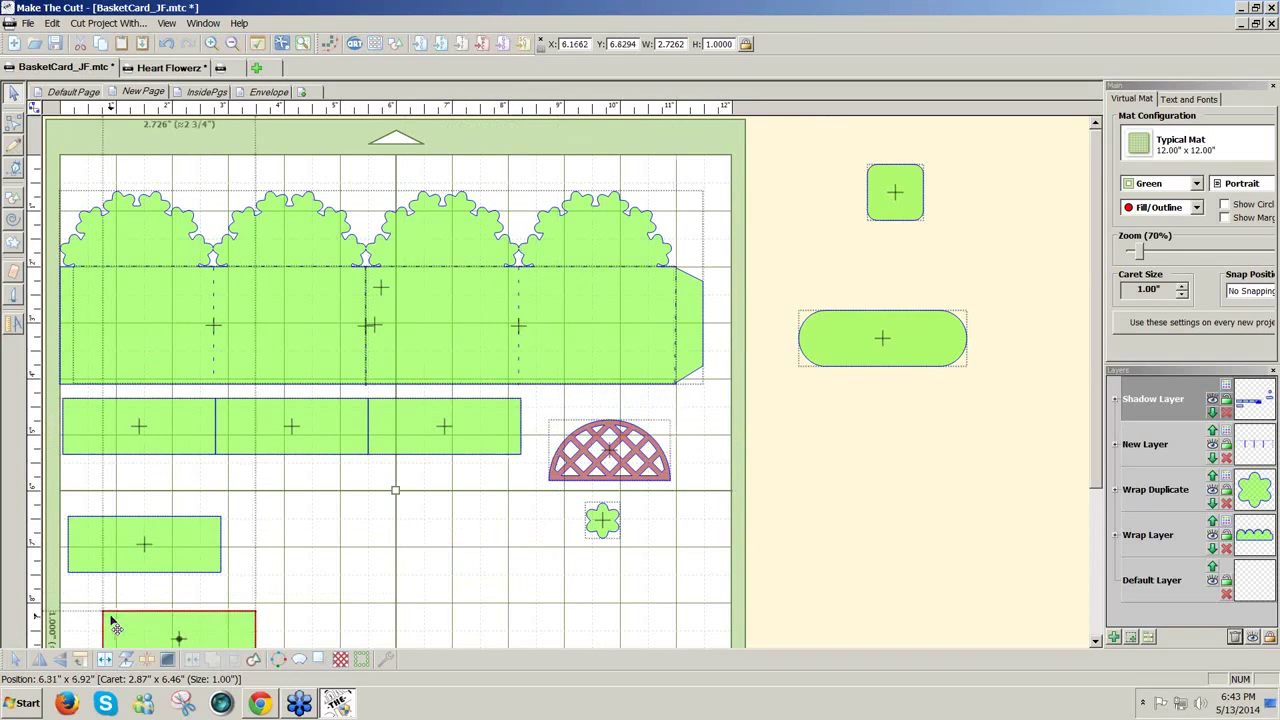
left_click(155, 524)
Move the lattice half circle and the small flower off the mat, placing the flower just above the lattice
left_click_drag(155, 524, 1014, 463)
left_click(612, 455)
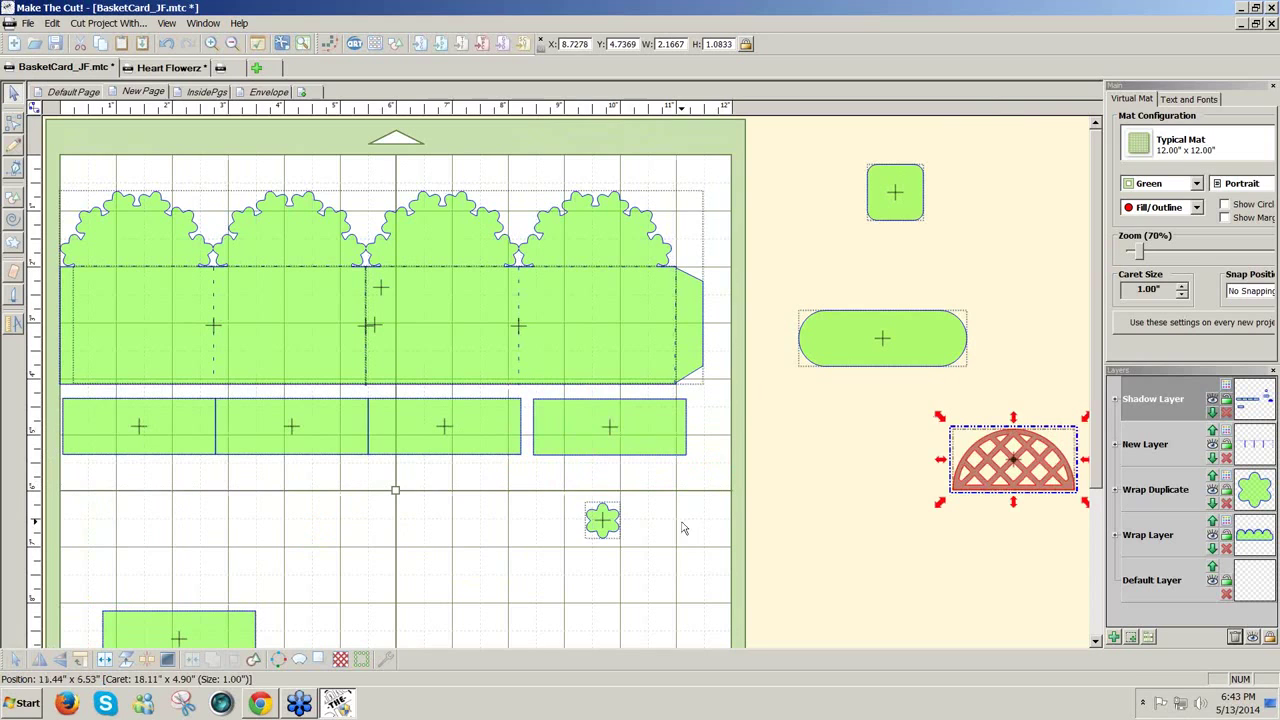
left_click(602, 520)
left_click_drag(602, 520, 803, 457)
left_click_drag(945, 413, 1059, 398)
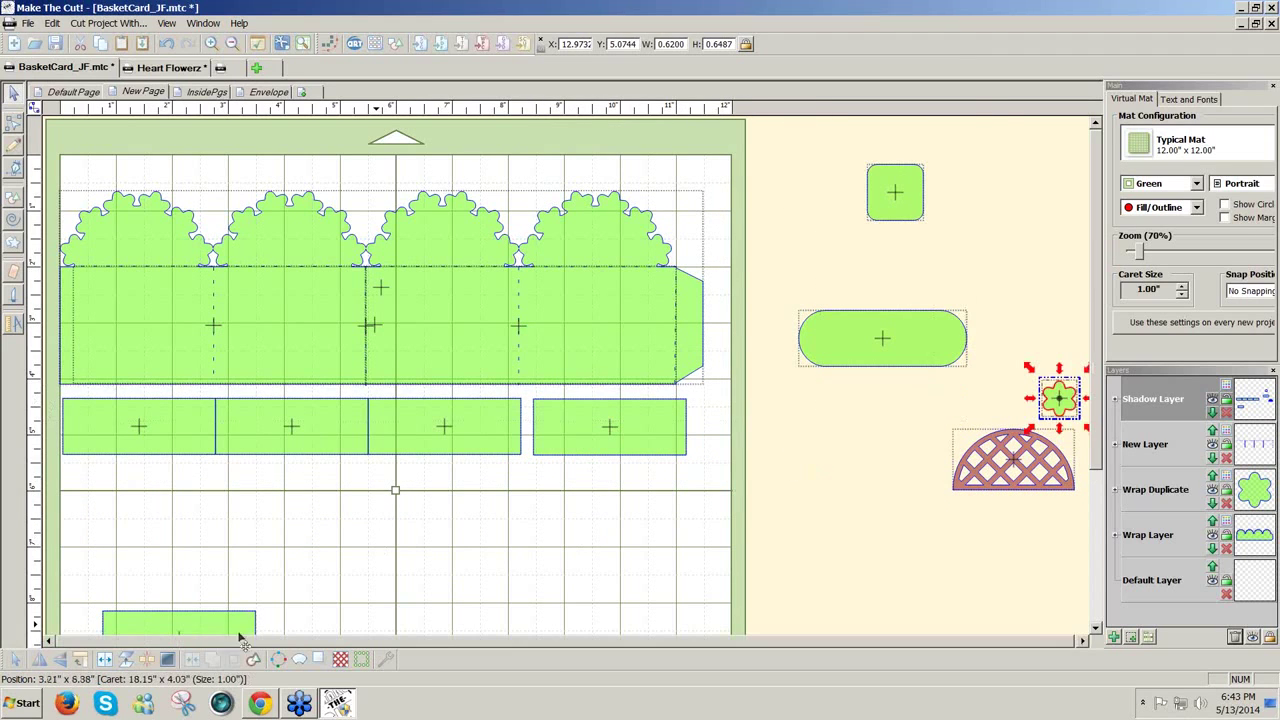
Place the remaining rectangle at the right end of the row and move all five rectangles down to about Y 6.56 in
left_click_drag(228, 630, 818, 430)
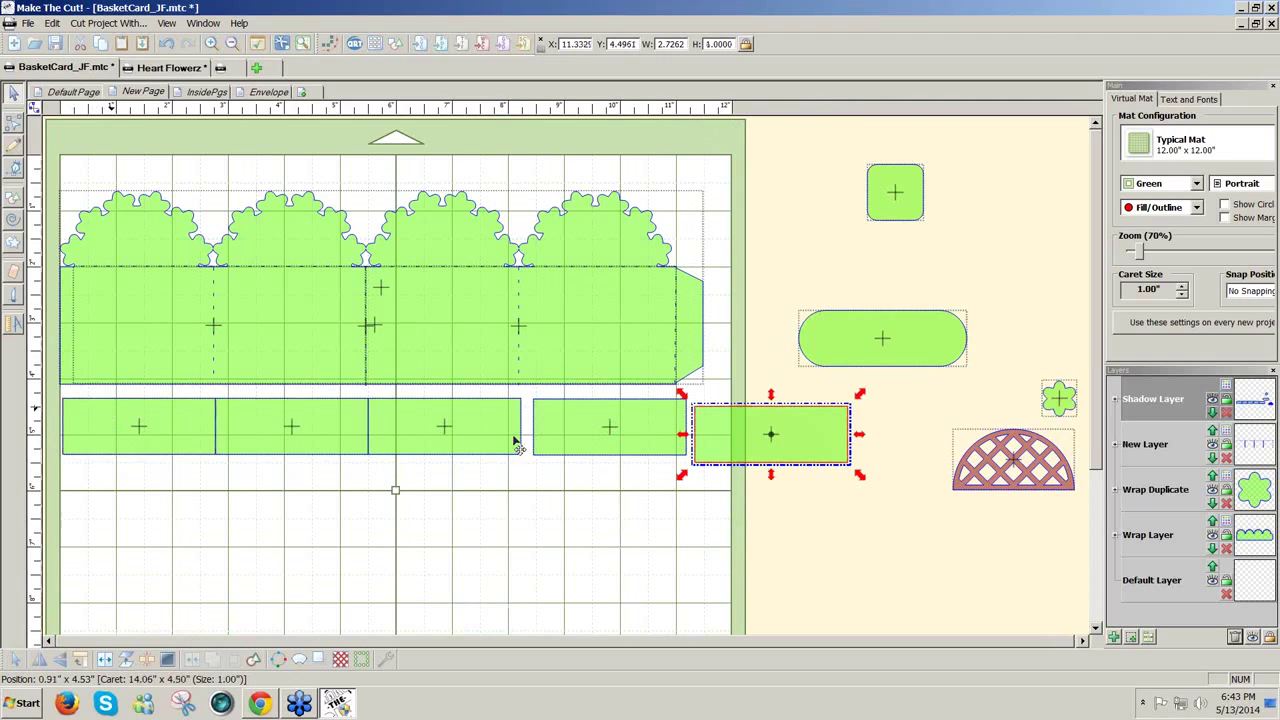
left_click_drag(886, 527, 64, 383)
left_click_drag(323, 449, 327, 570)
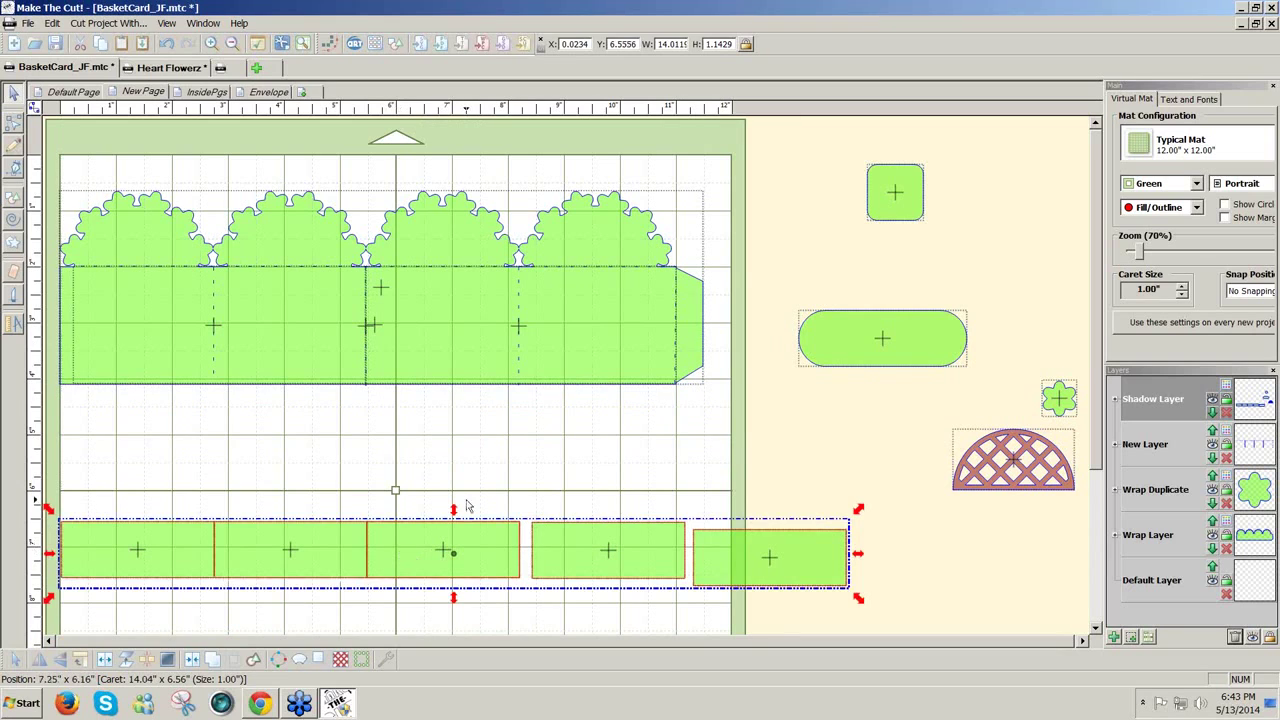
Nudge the third rectangle away from its neighbour and place the first and last rectangles in a lower row at opposite ends of the mat
key("Escape")
left_click_drag(465, 559, 457, 556)
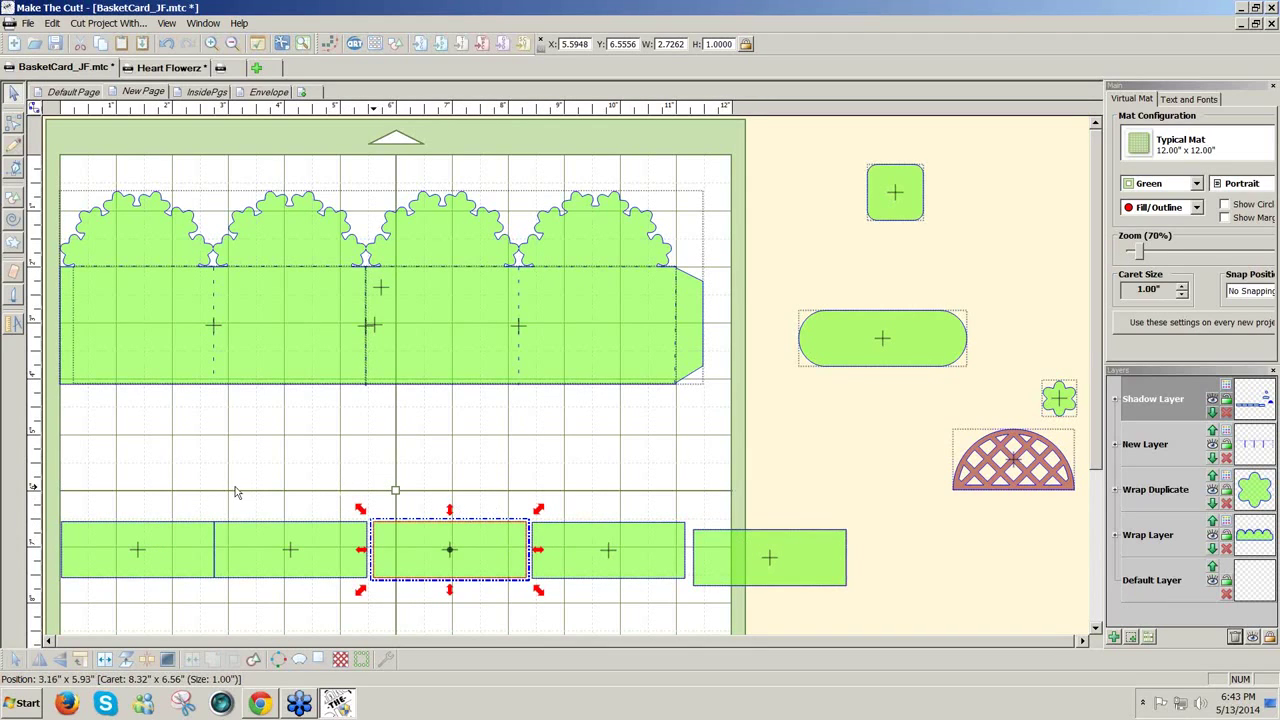
left_click_drag(756, 556, 652, 640)
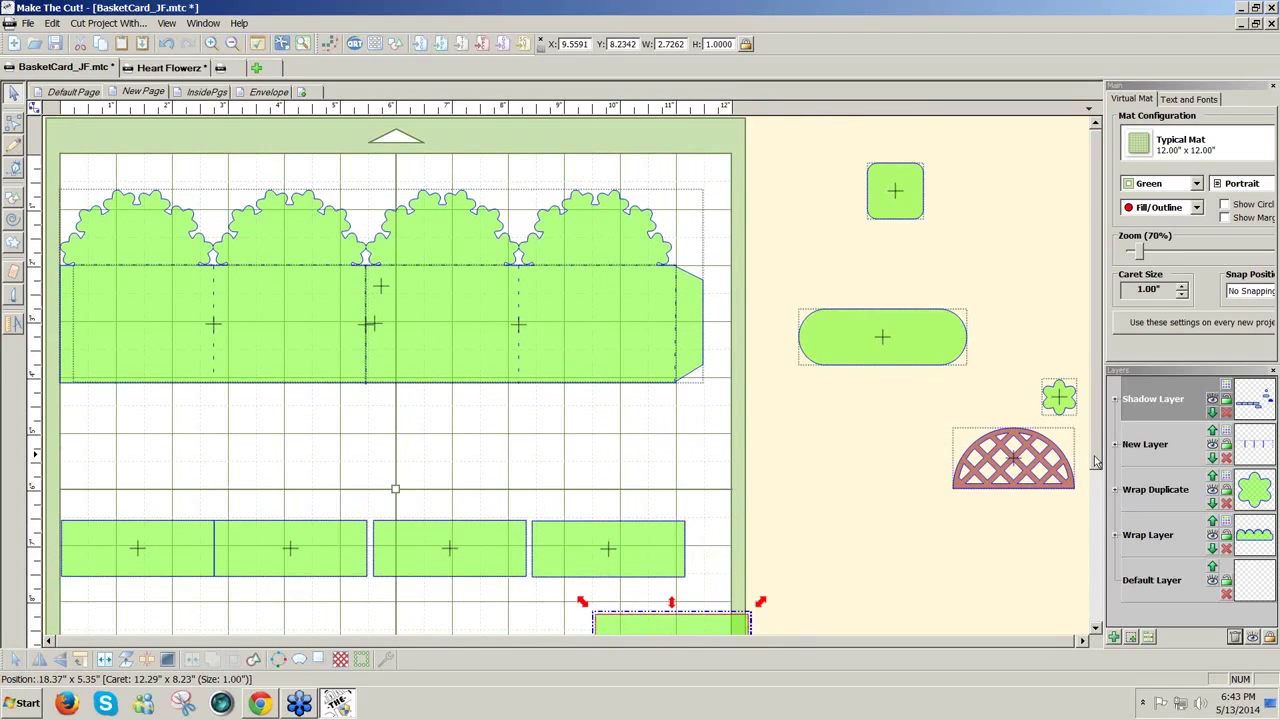
scroll(1094, 455, "down", 3)
left_click_drag(148, 422, 173, 563)
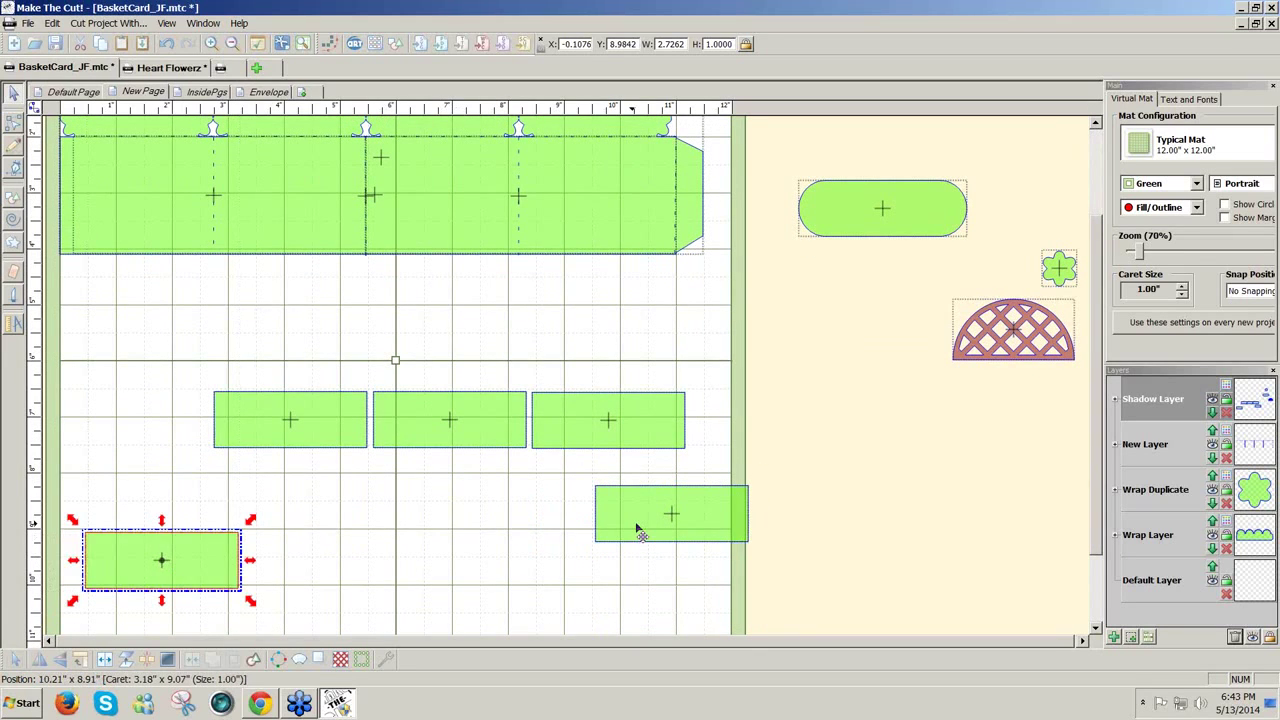
left_click_drag(637, 530, 561, 575)
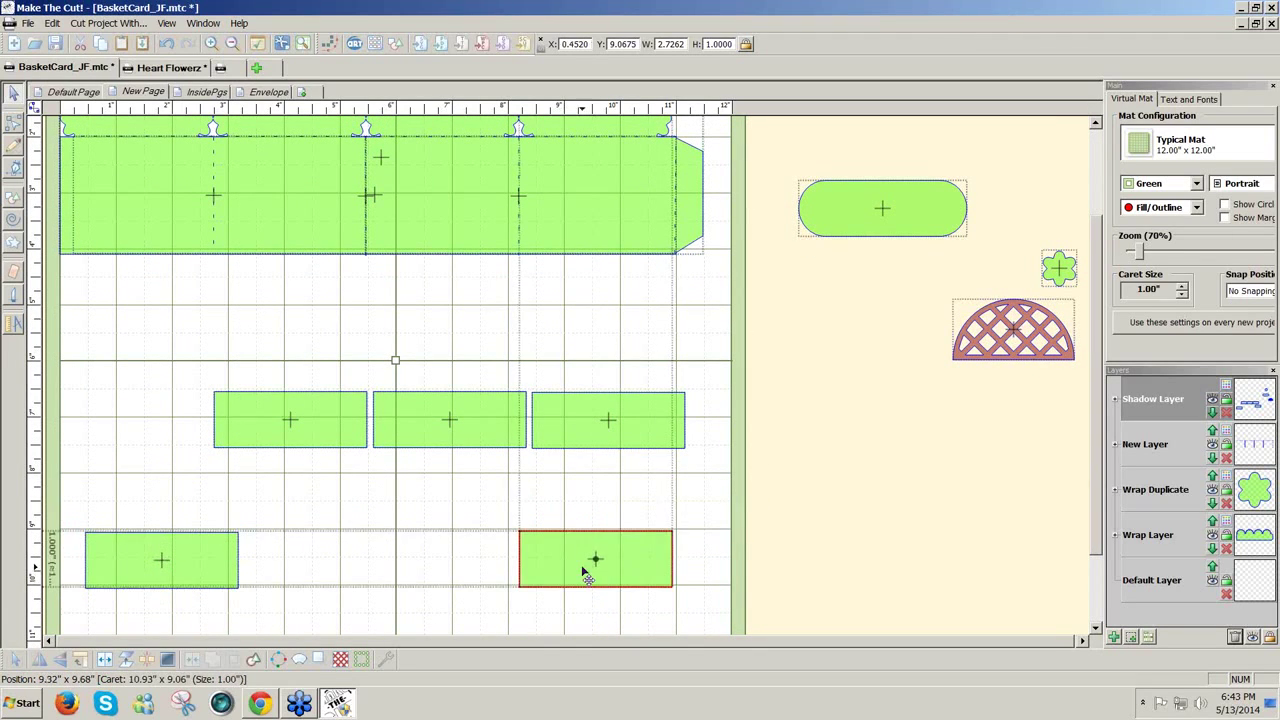
Space out the three rectangles in the upper row with clear gaps between them
left_click_drag(260, 420, 153, 408)
left_click_drag(423, 426, 360, 412)
left_click_drag(549, 430, 563, 415)
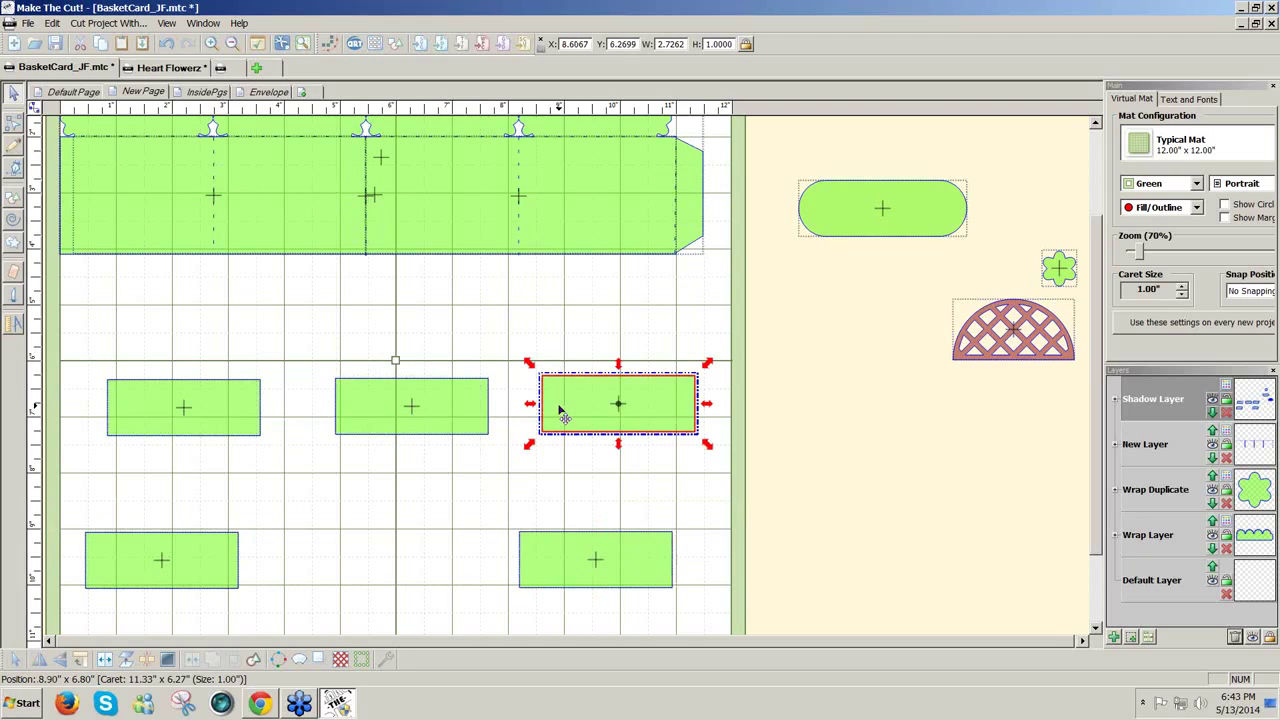
left_click_drag(443, 410, 440, 408)
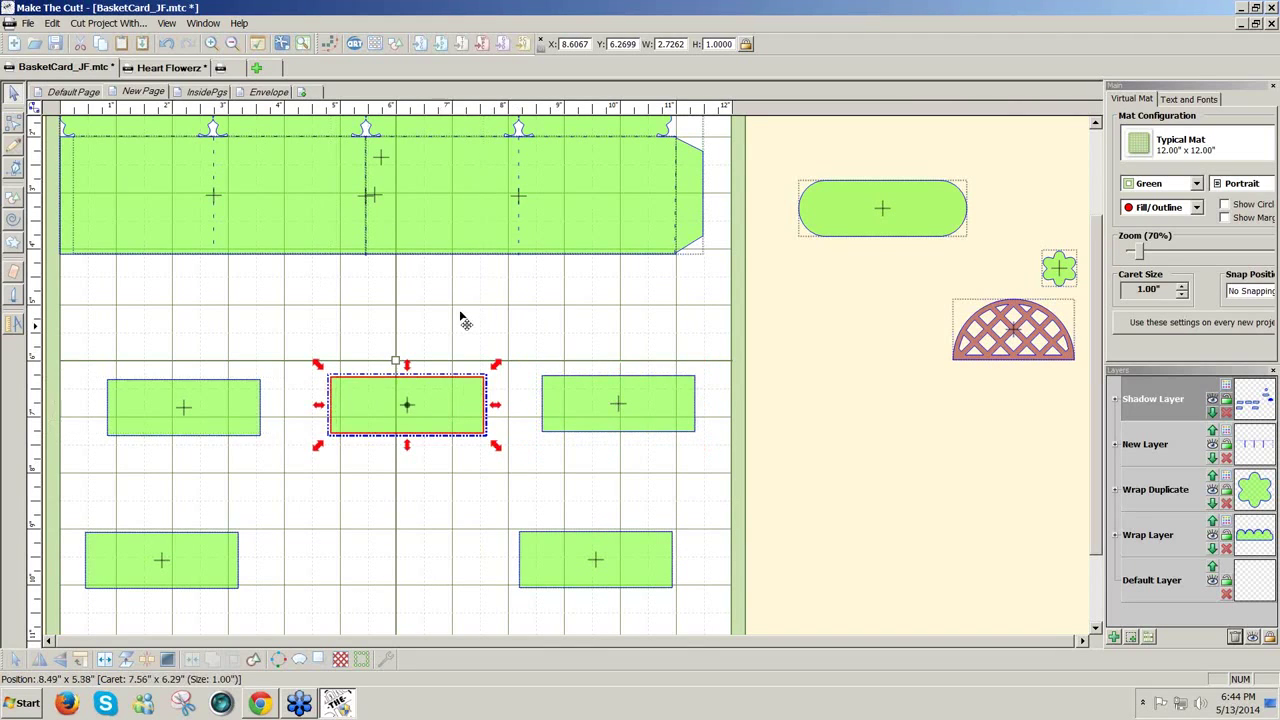
On the InsidePgs page, move the leftmost leafy stem up into the empty mat area and copy it
left_click(208, 91)
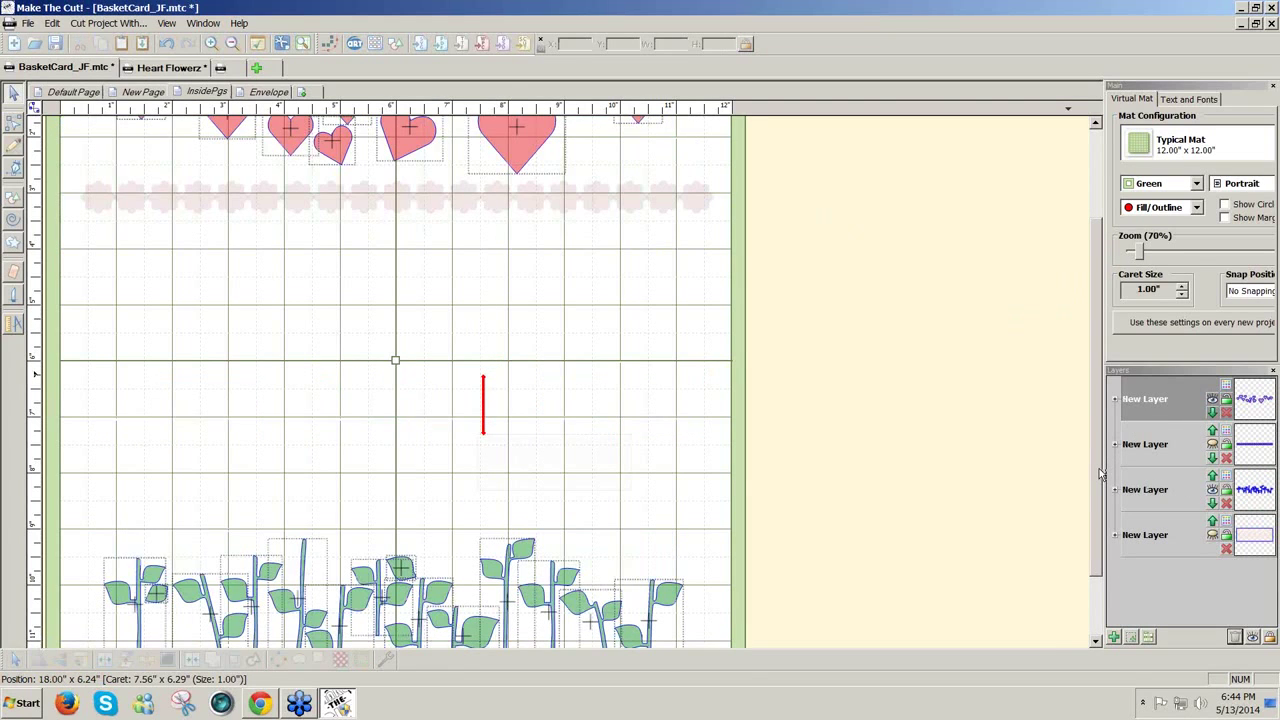
left_click_drag(1099, 470, 1111, 392)
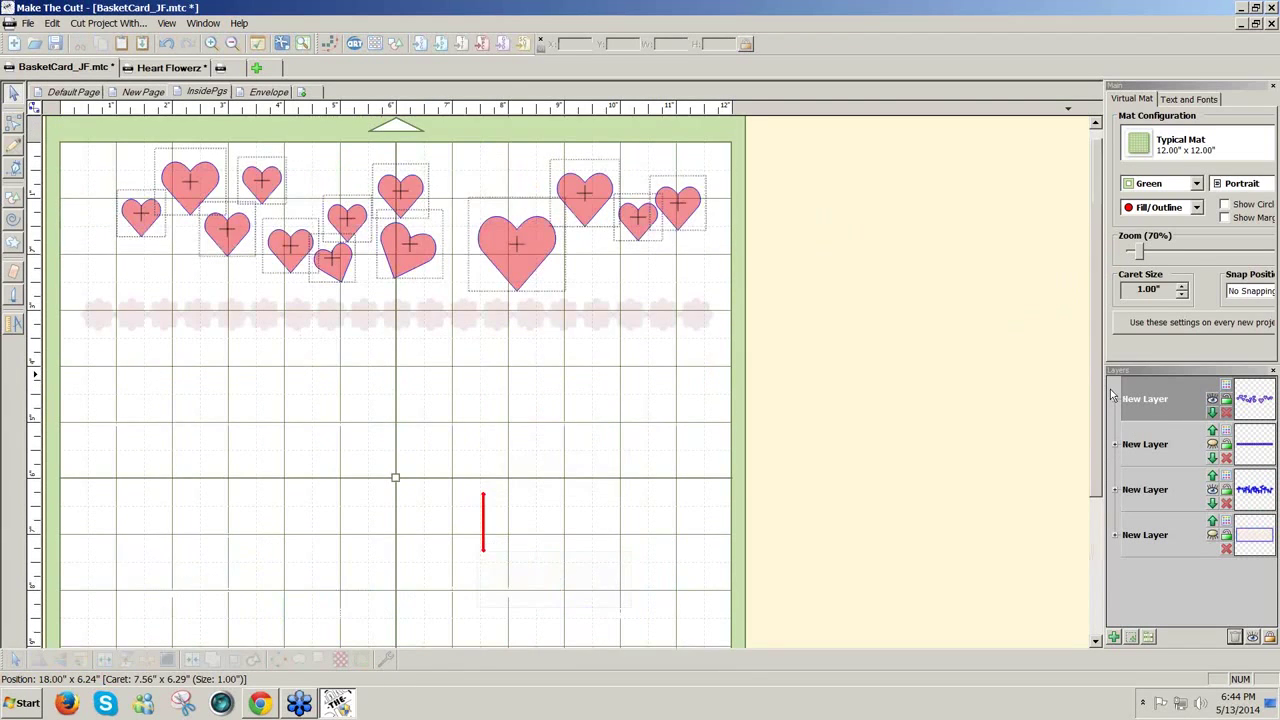
scroll(1111, 392, "down", 3)
left_click_drag(88, 459, 172, 612)
left_click_drag(155, 527, 337, 403)
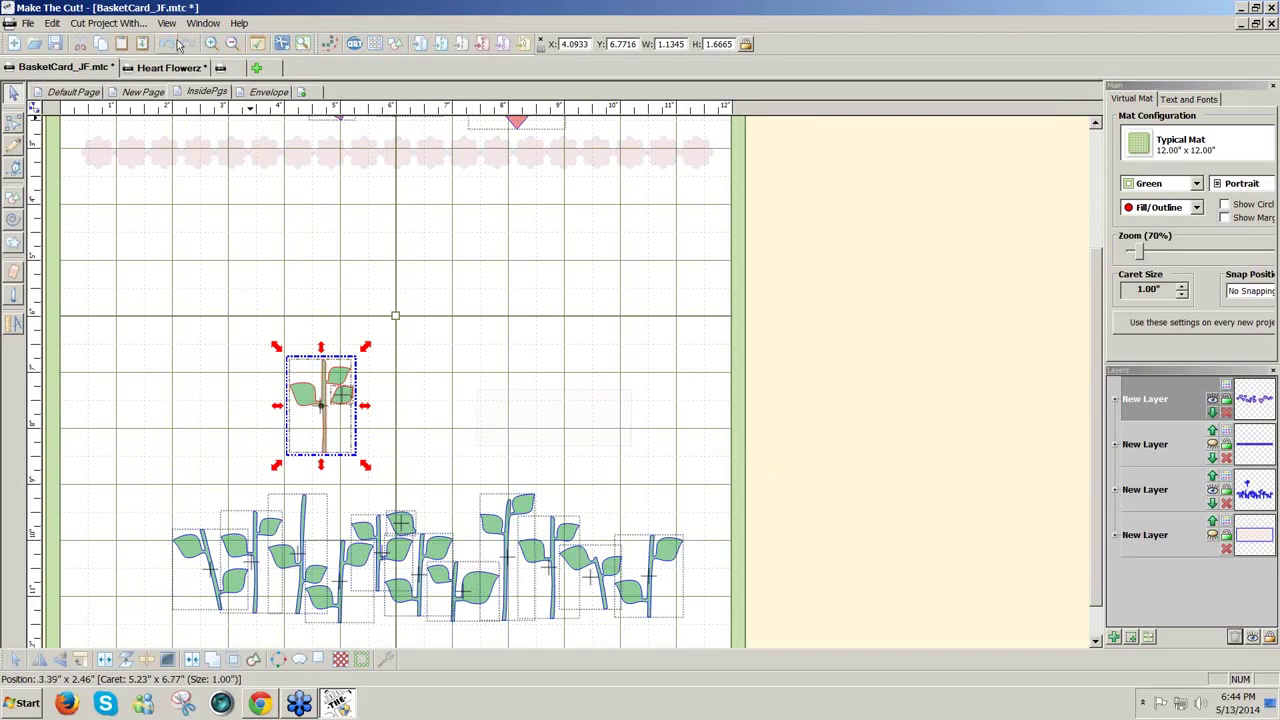
left_click(52, 23)
left_click(67, 90)
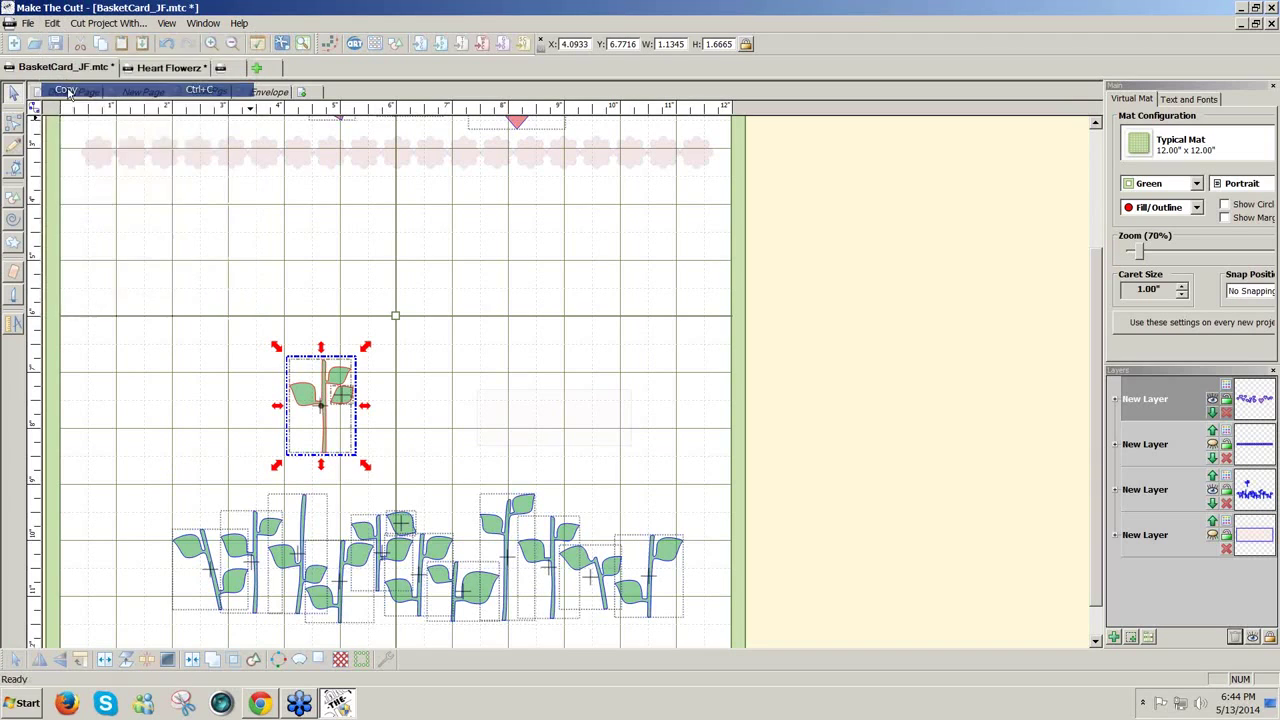
Paste the leafy stem in place on New Page and move it between the two lower rectangles
left_click(143, 92)
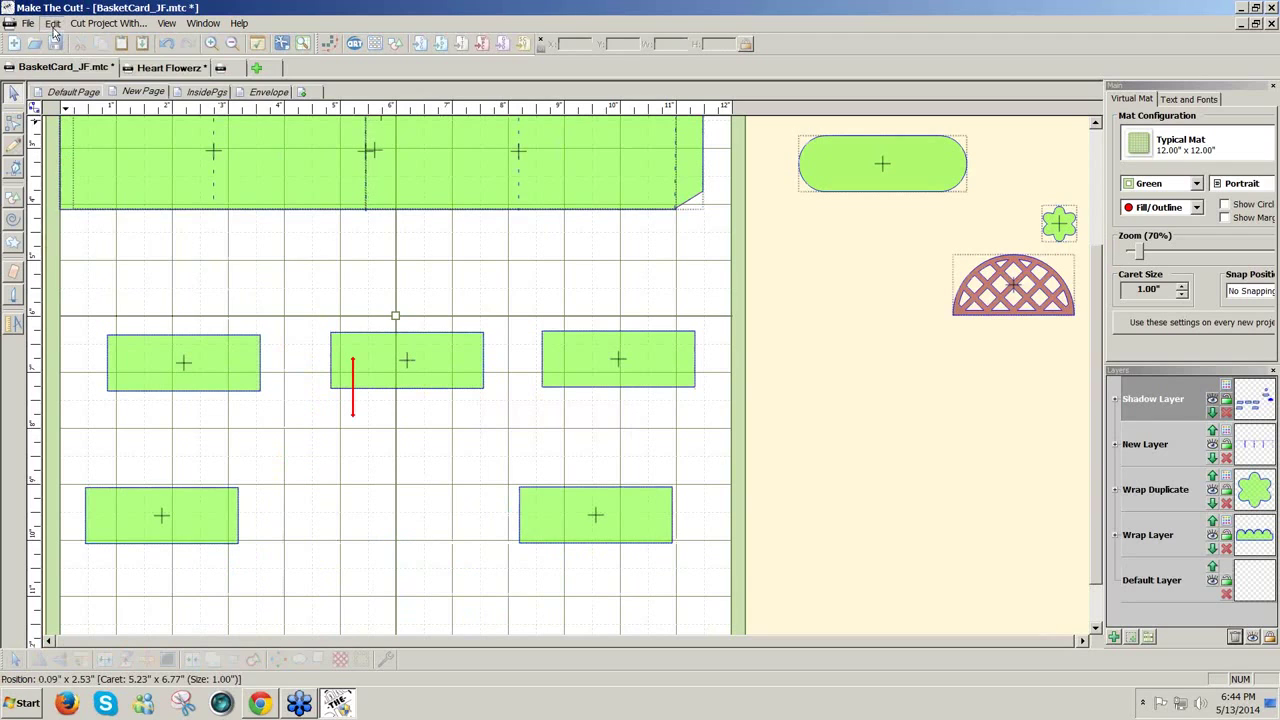
left_click(52, 23)
left_click(85, 117)
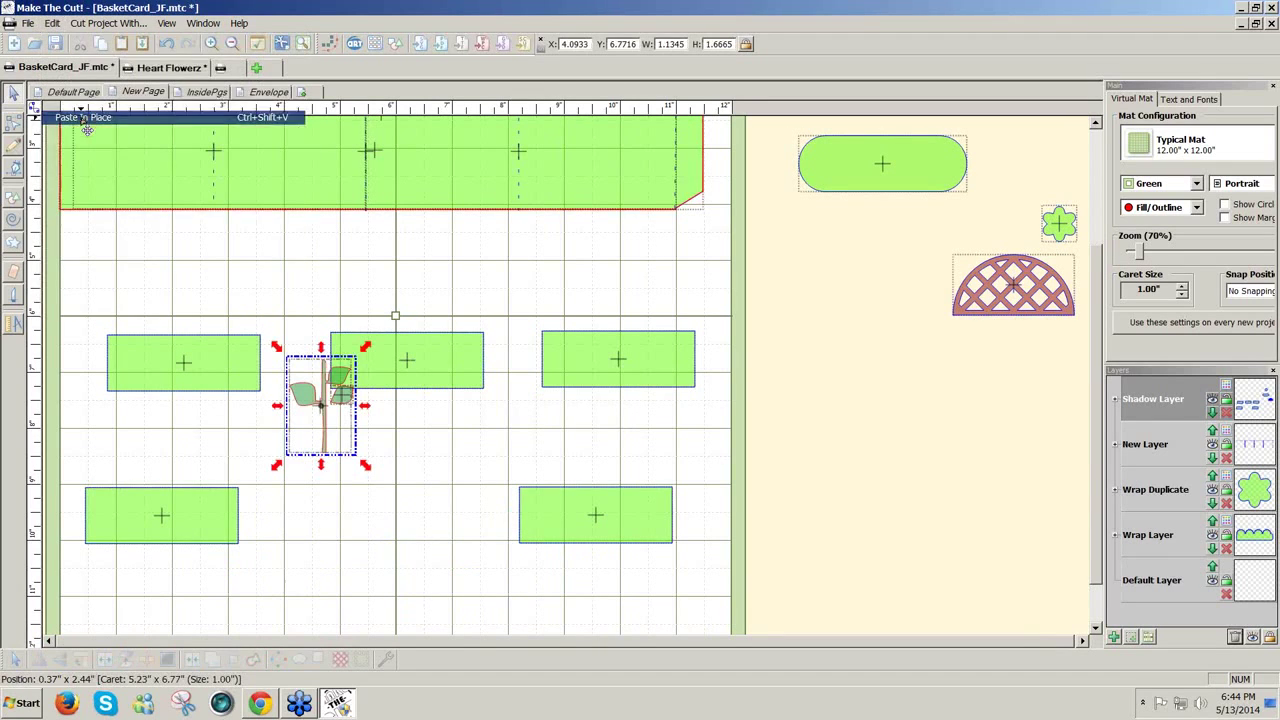
left_click_drag(326, 420, 309, 512)
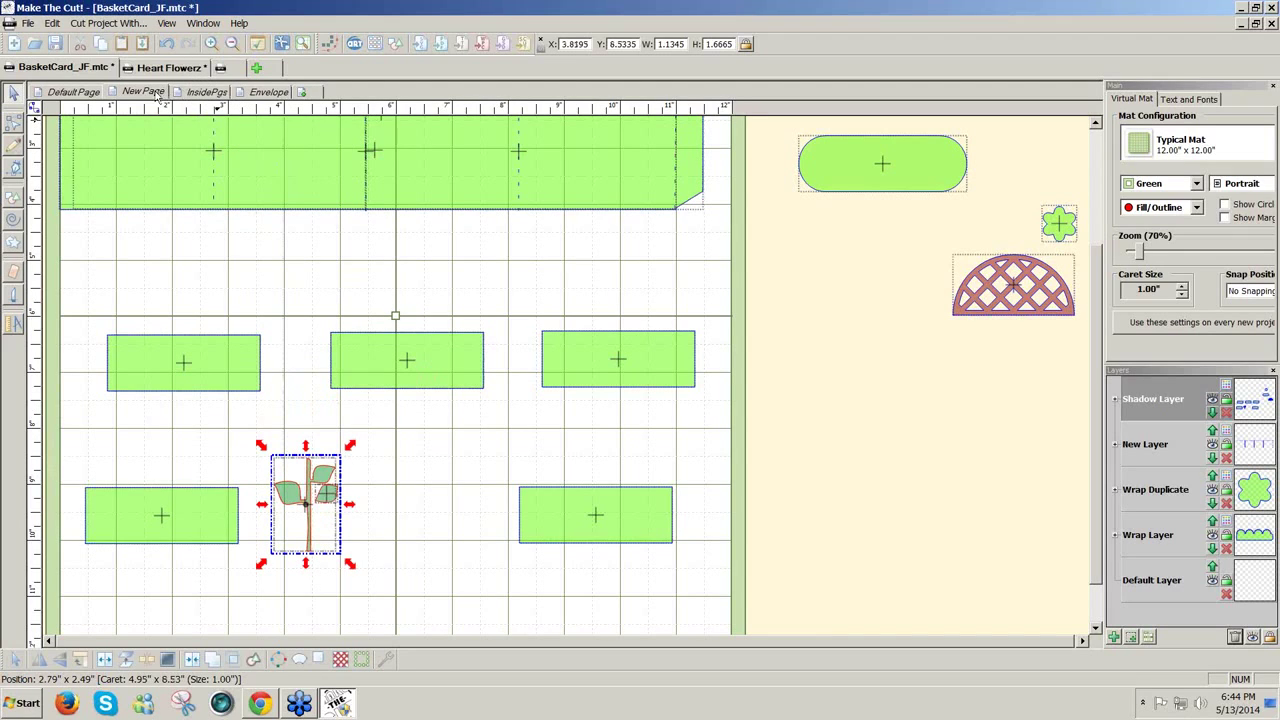
Copy the tilted heart, about 1.18 in wide, from InsidePgs to New Page and set it on top of the leafy stem
left_click(216, 92)
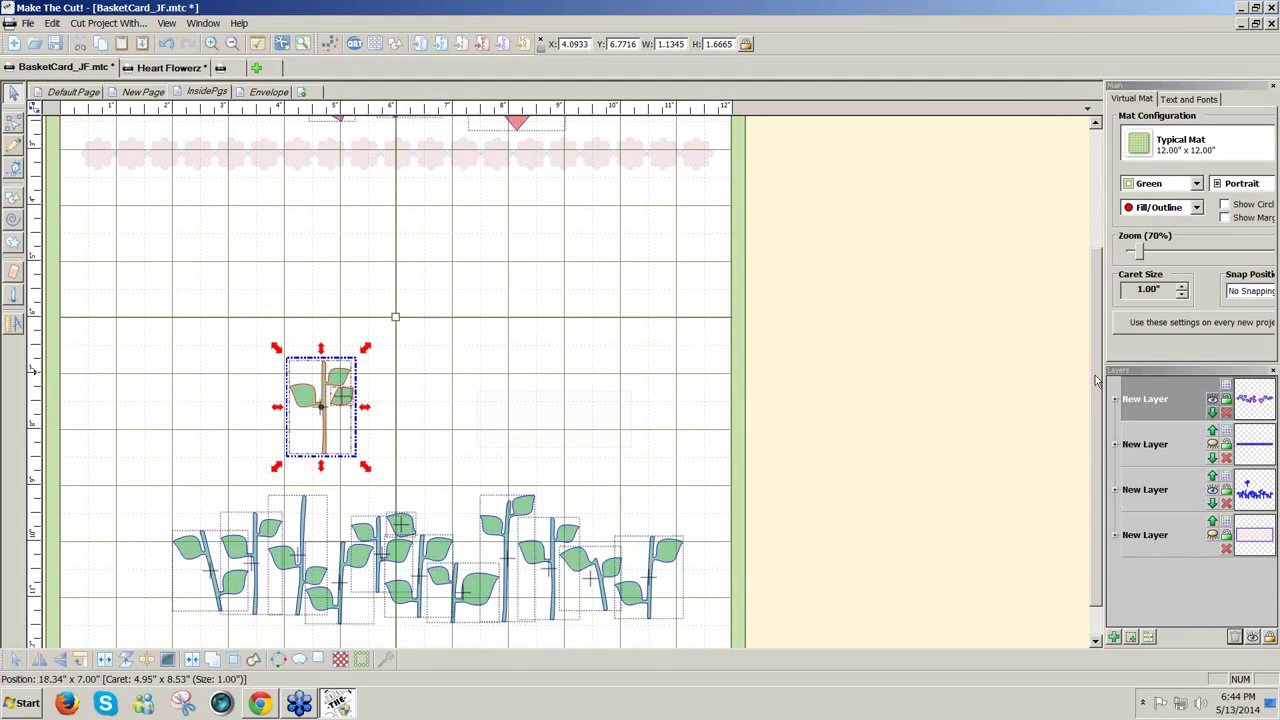
scroll(645, 245, "up", 2)
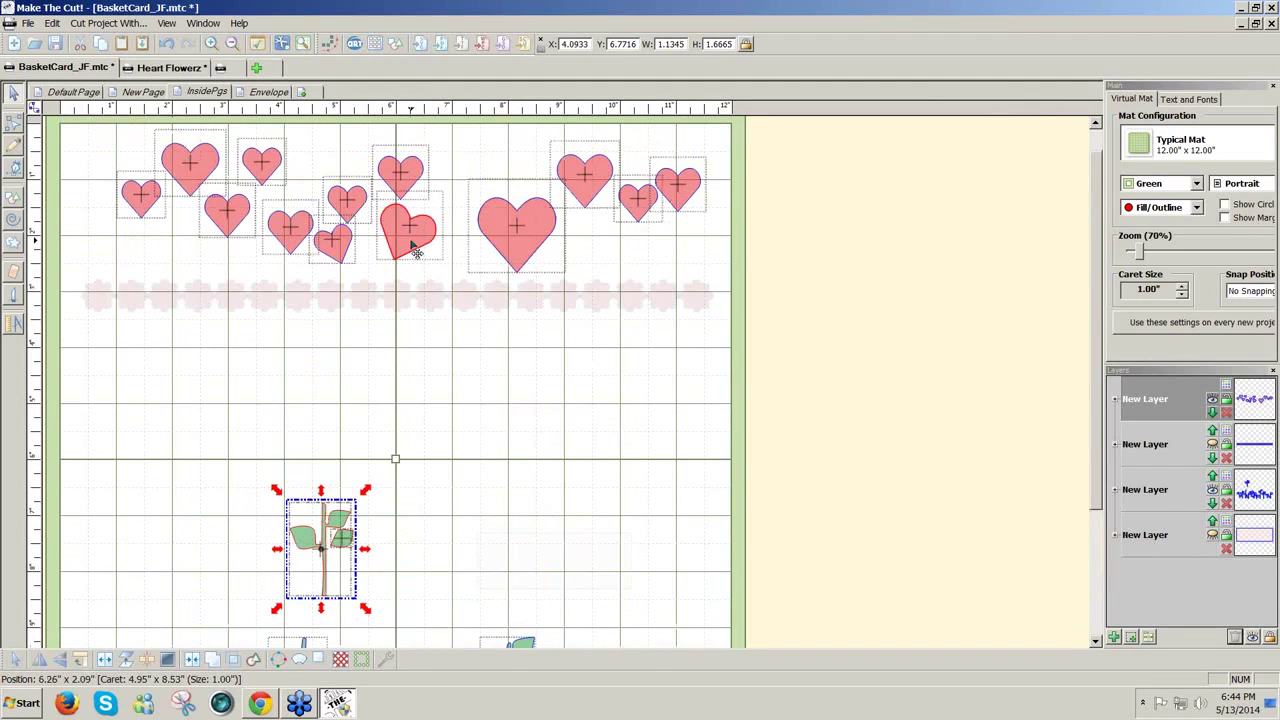
left_click(432, 241)
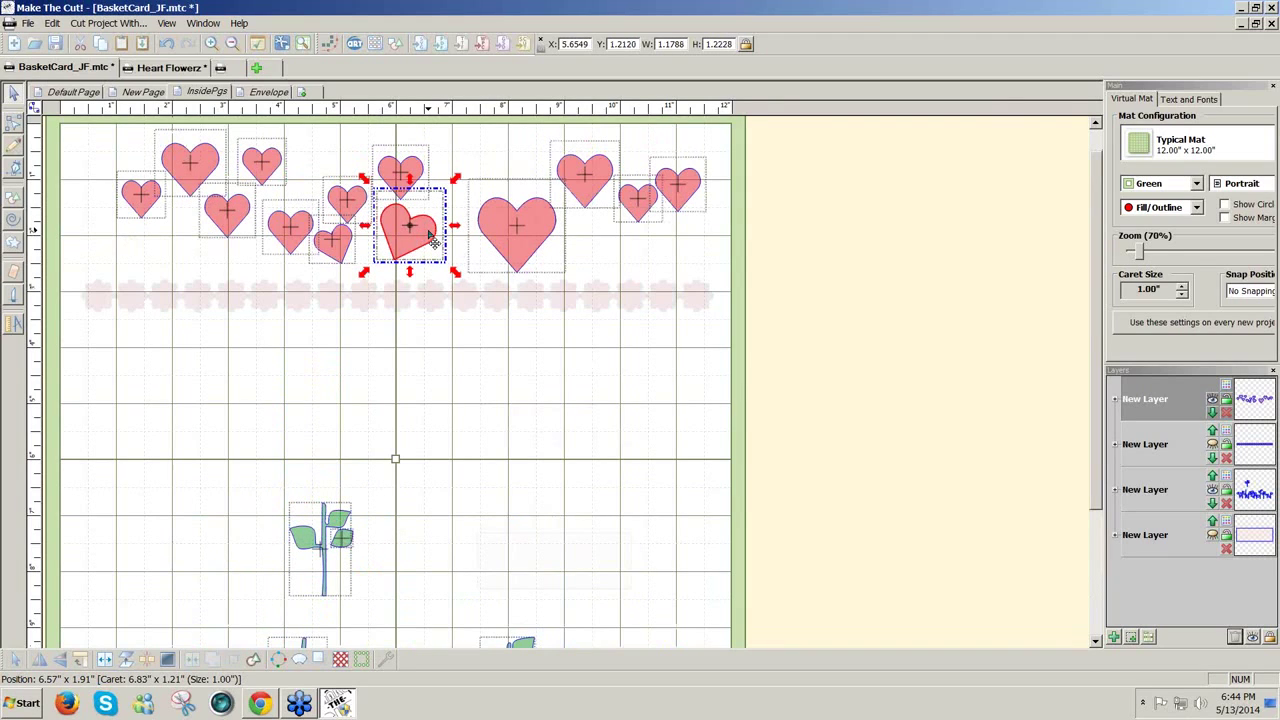
left_click(145, 93)
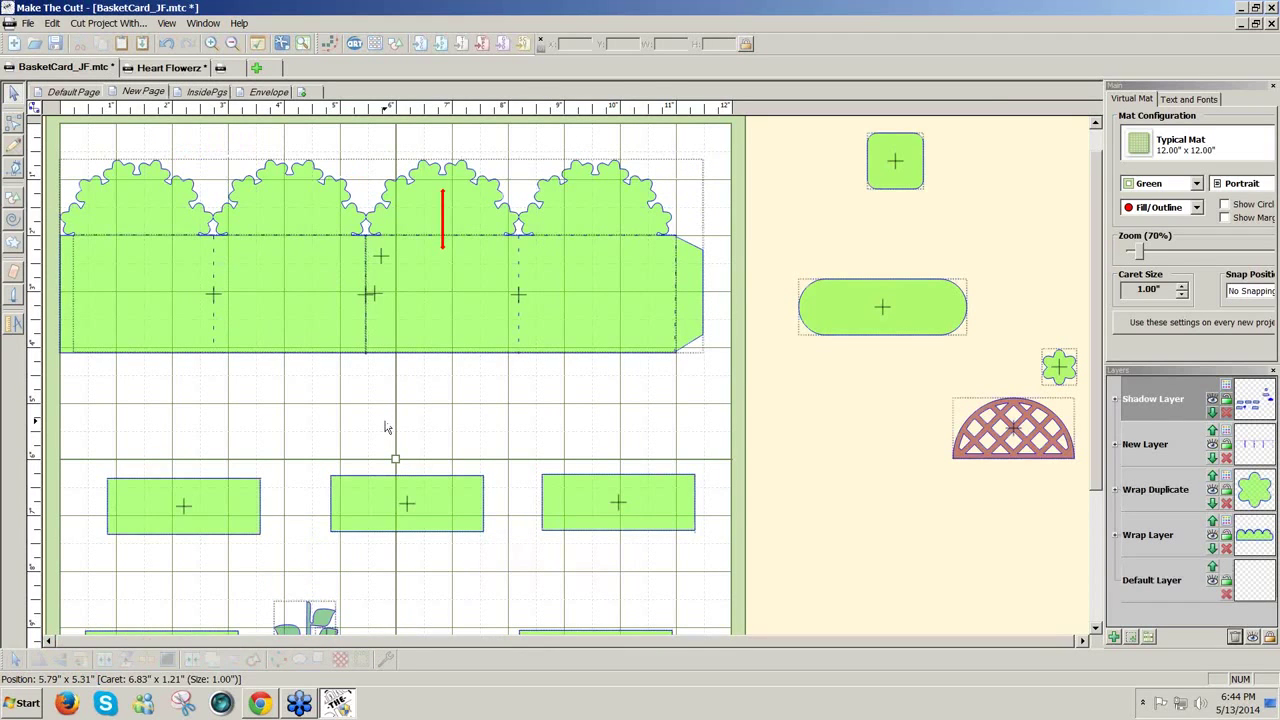
key("ctrl+v")
left_click_drag(417, 325, 327, 597)
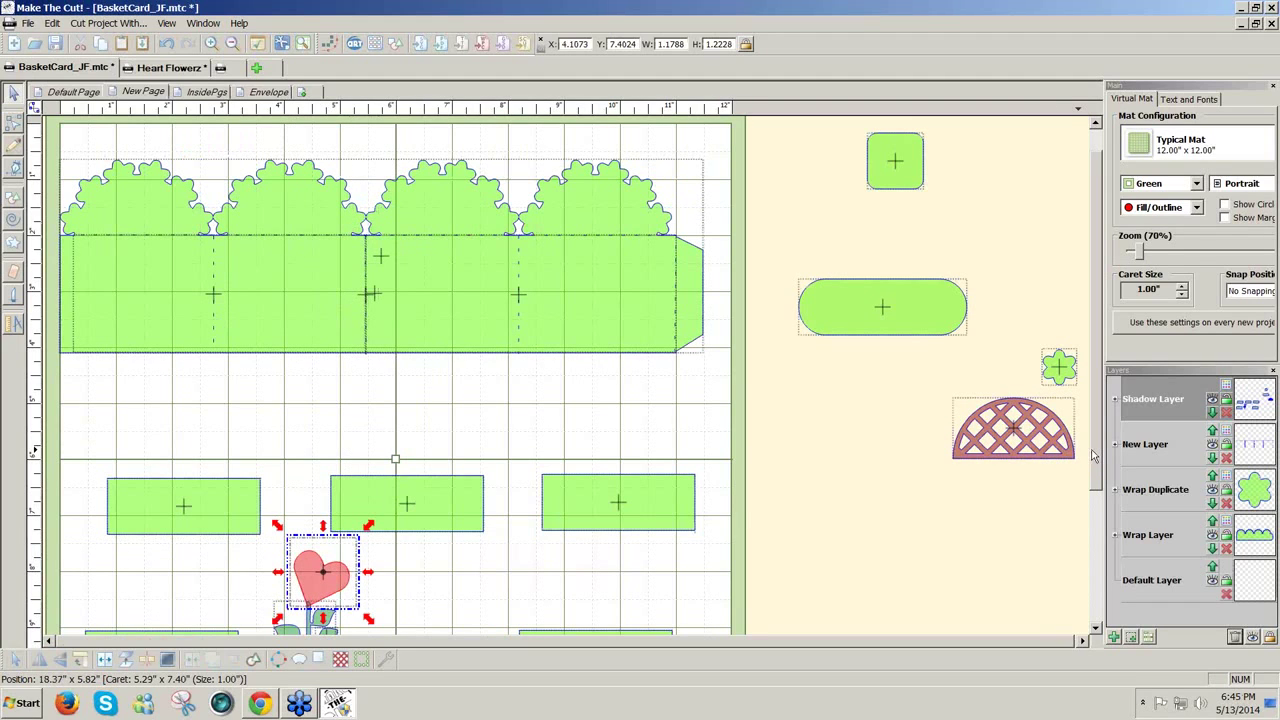
Select the heart together with its leafy stem and move the flower off the mat, below the lattice half circle
left_click_drag(1093, 456, 1093, 467)
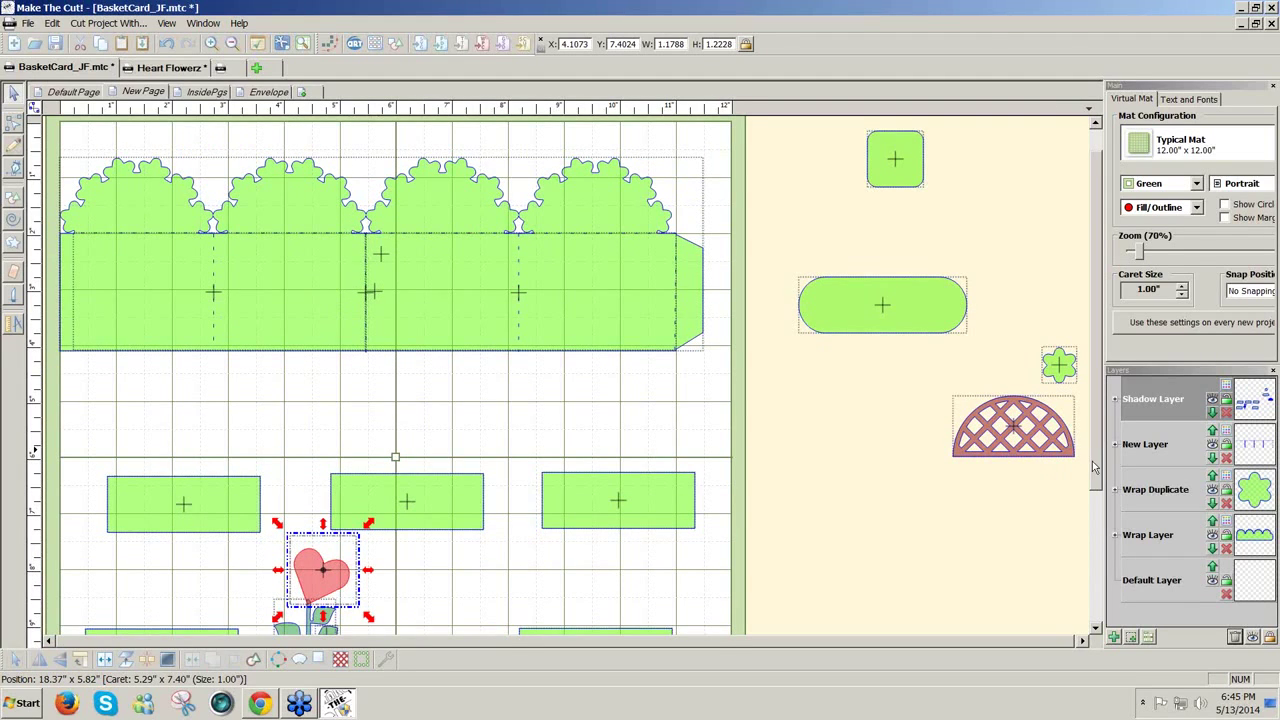
scroll(1093, 467, "down", 3)
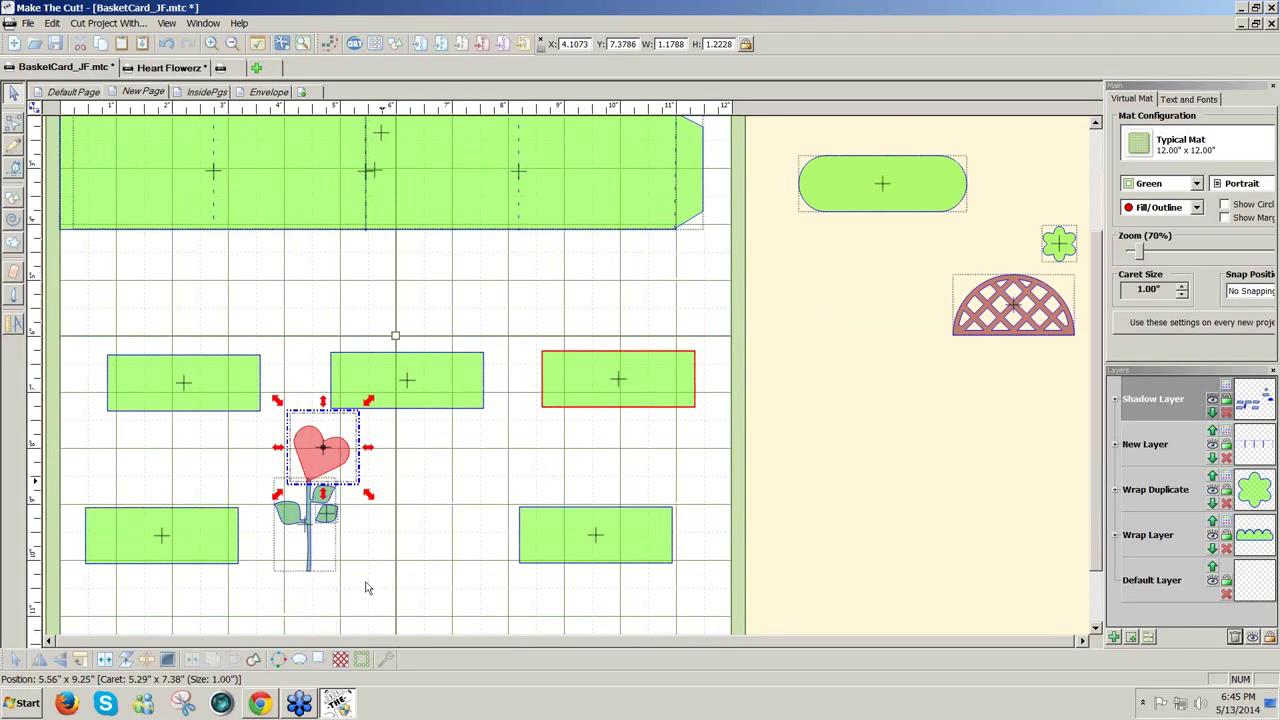
left_click_drag(386, 604, 278, 398)
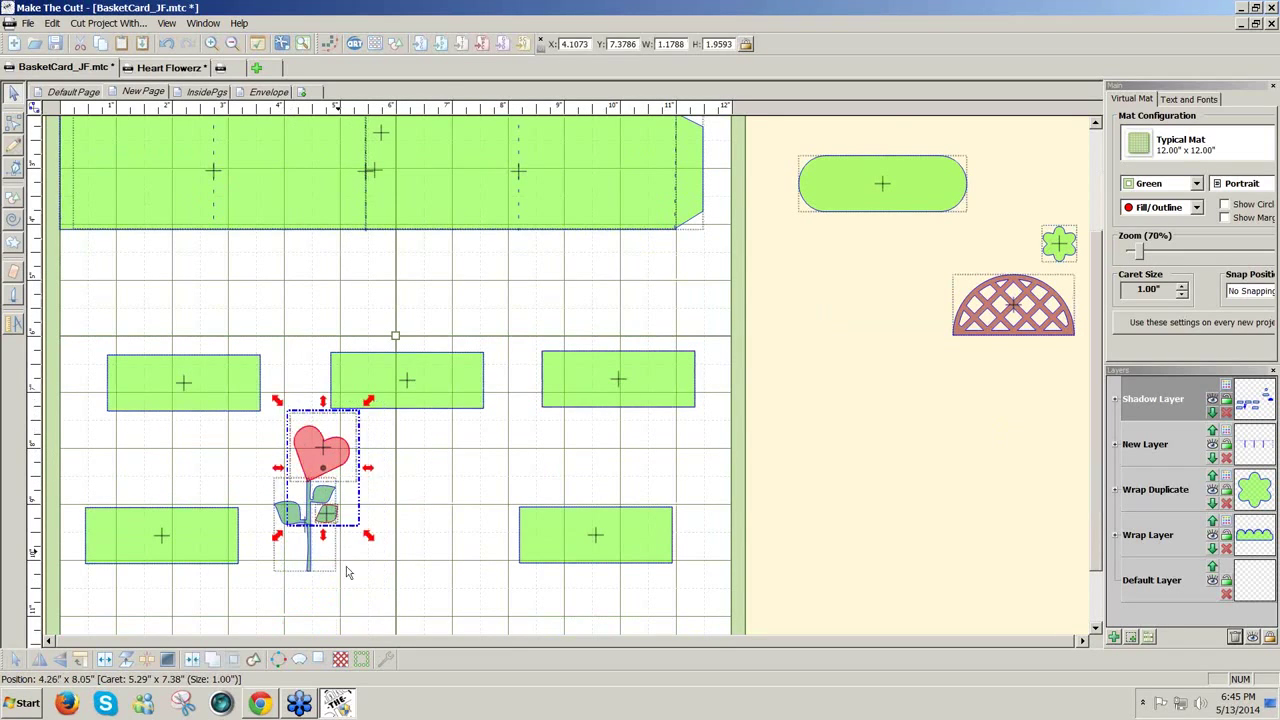
left_click_drag(375, 590, 262, 392)
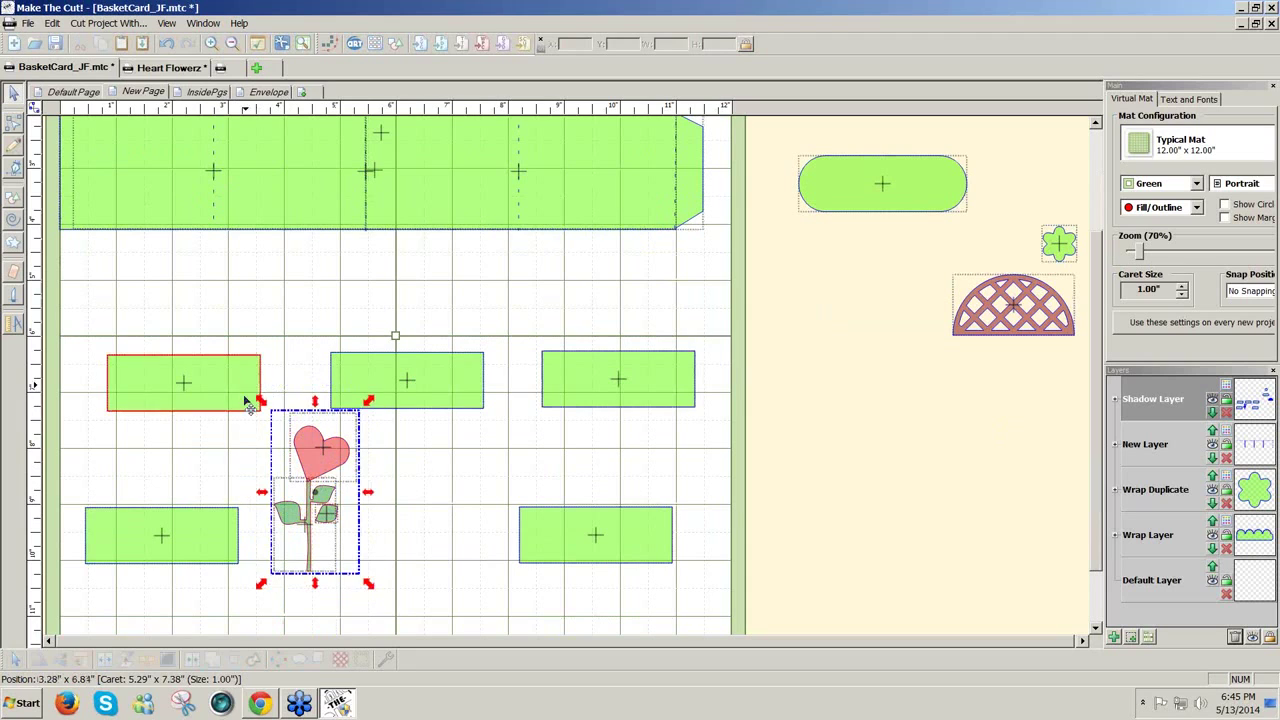
left_click_drag(326, 455, 989, 480)
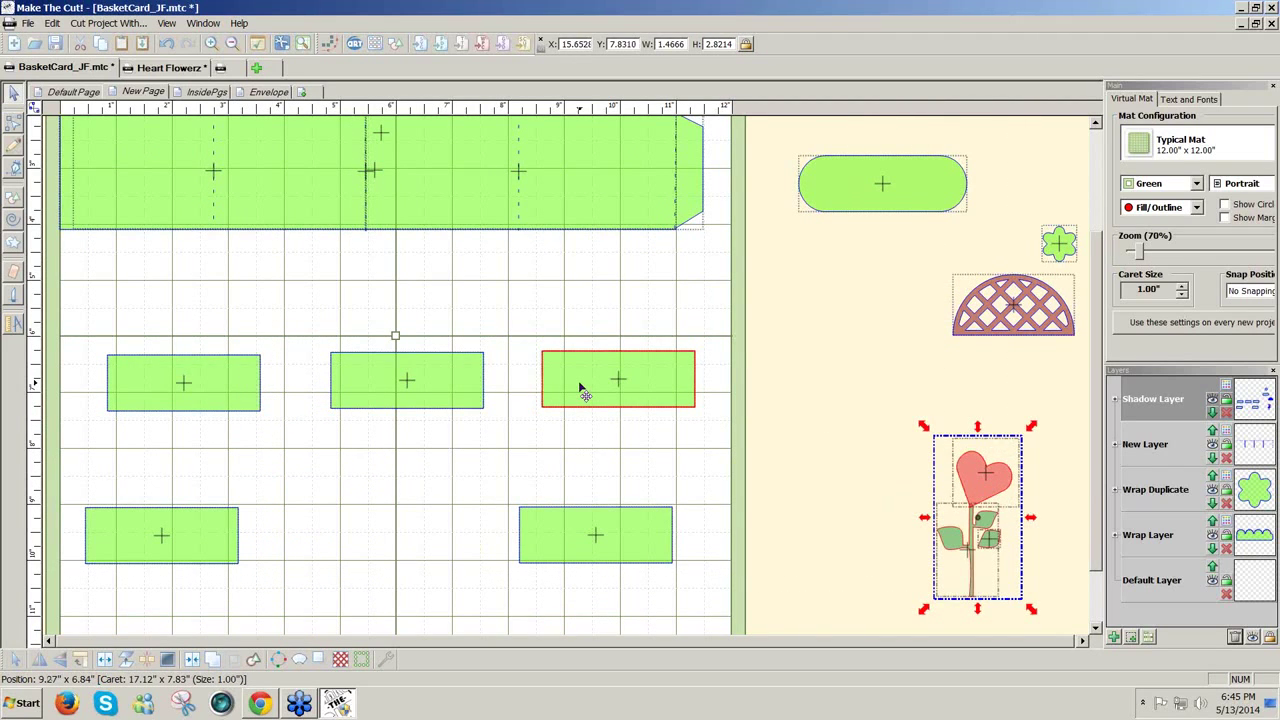
Switch to the Default Page with the finished basket pieces and show the Notes Window
left_click(583, 392)
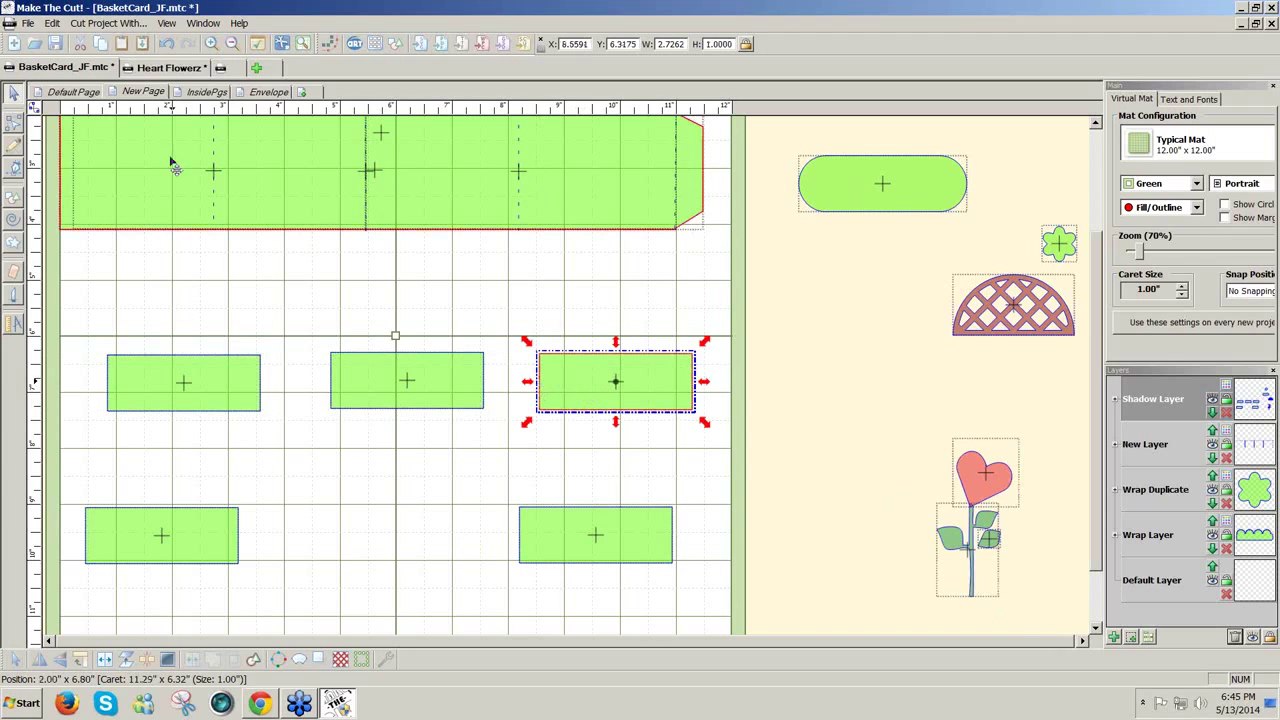
left_click(90, 91)
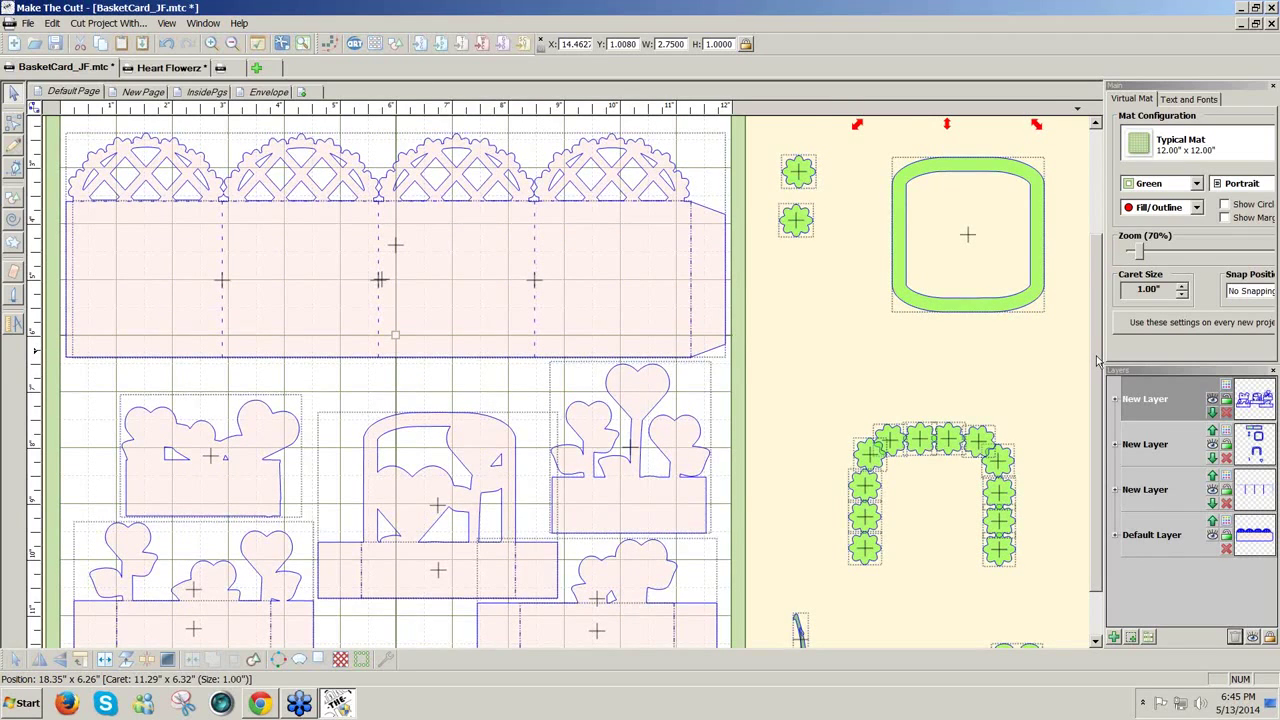
scroll(1097, 361, "down", 2)
left_click(166, 23)
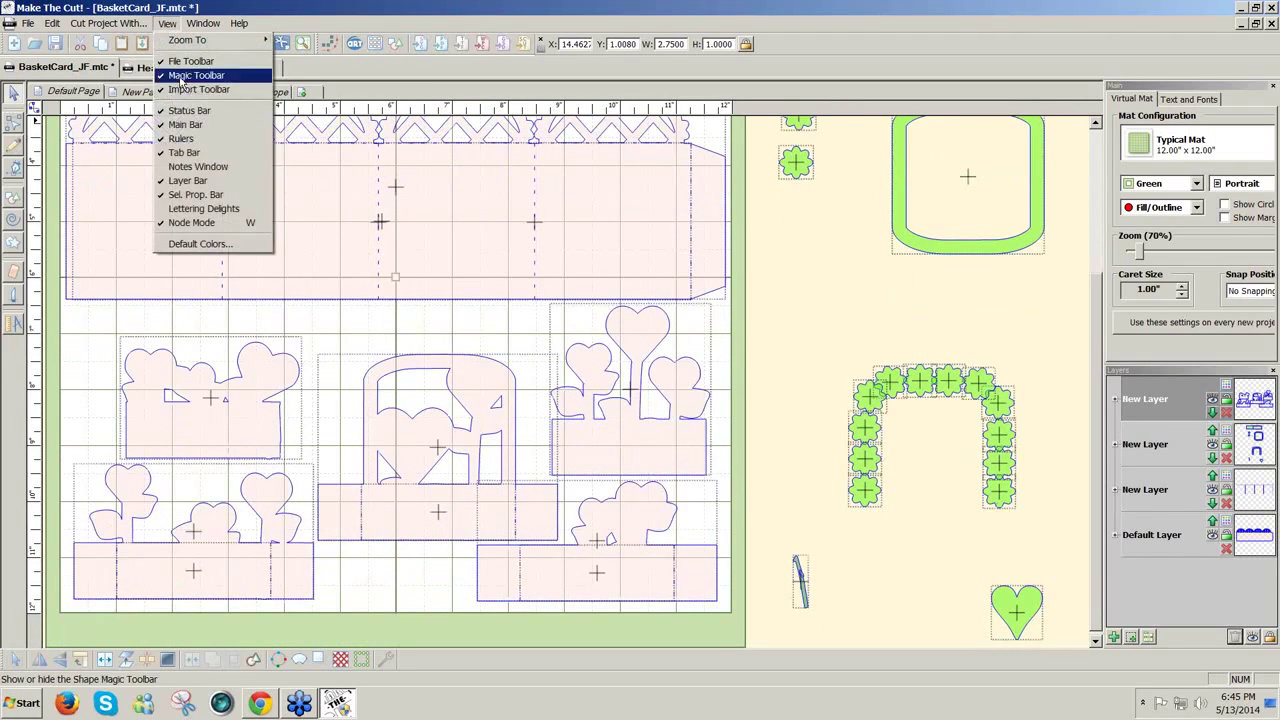
left_click(190, 166)
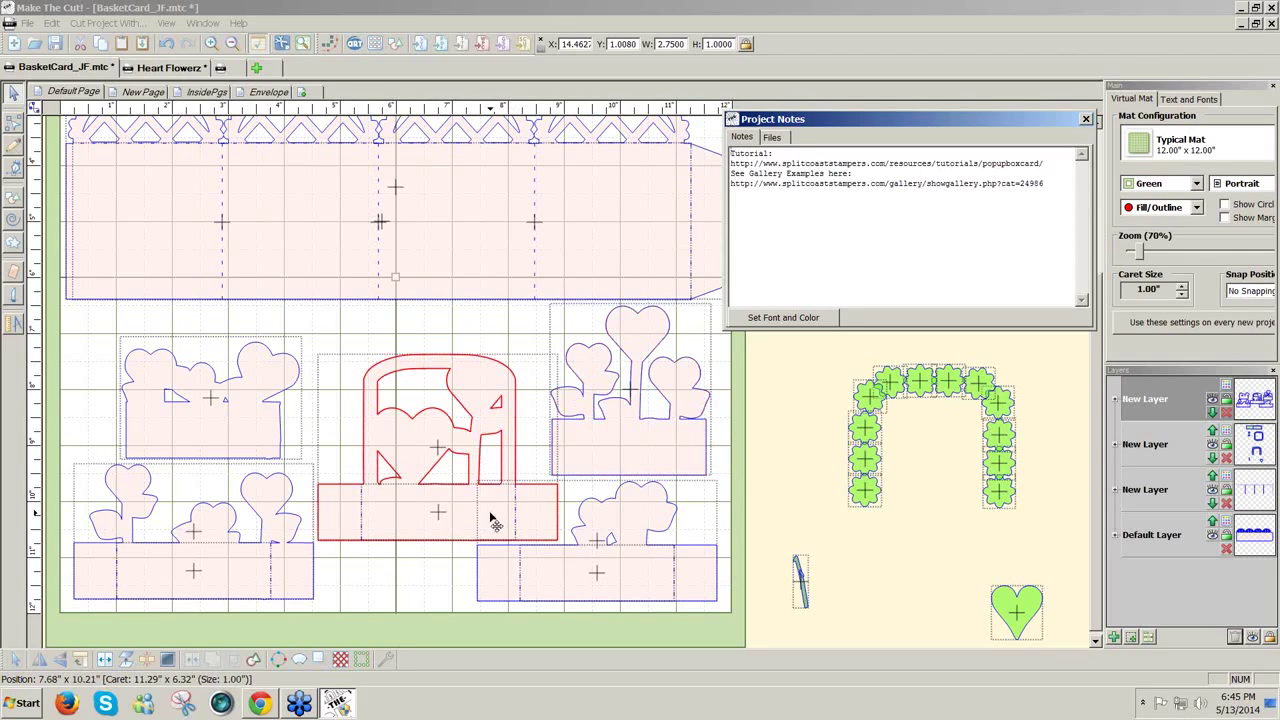
Measure the width of the flap between the lower-left flower strip's outer edge and its first fold line
left_click(12, 322)
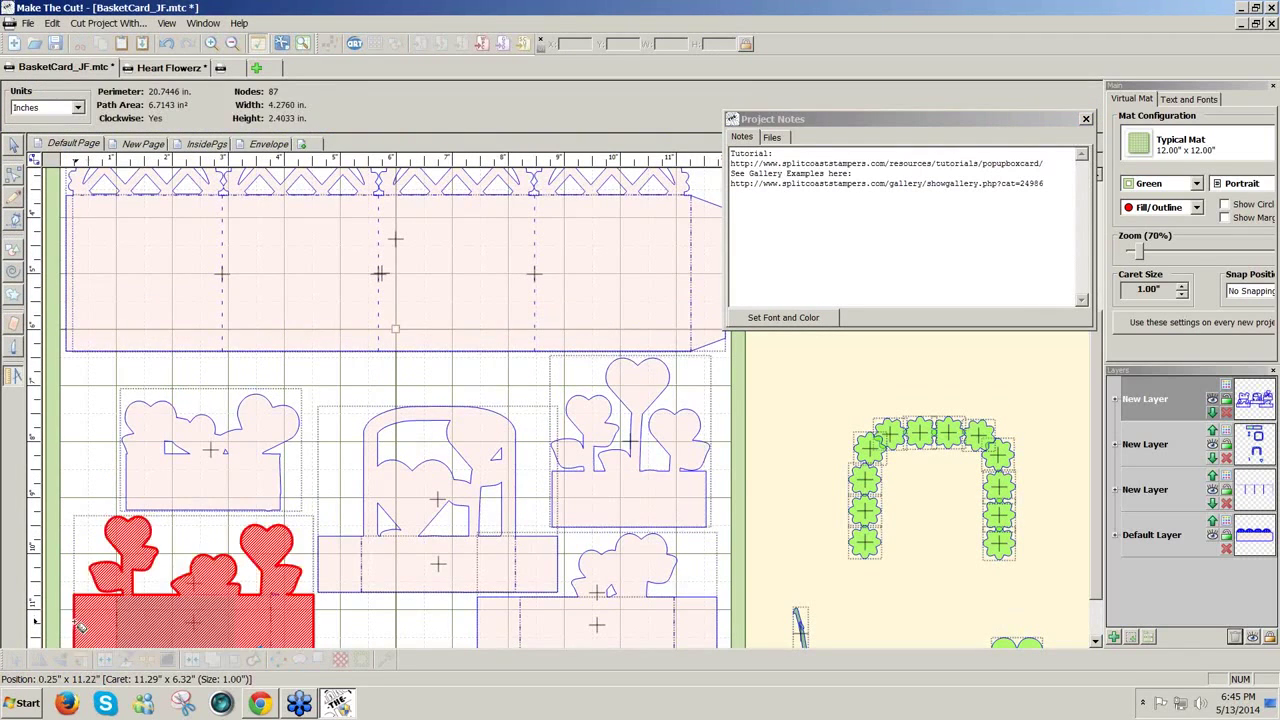
left_click_drag(77, 621, 122, 630)
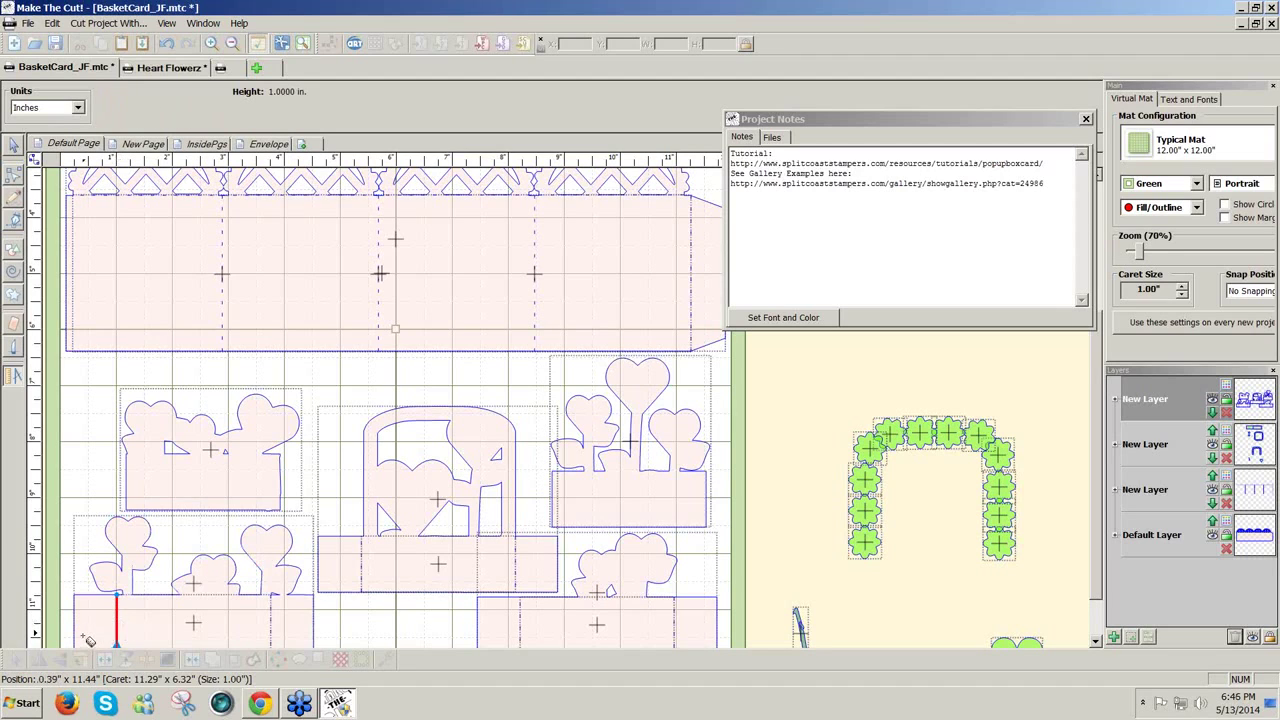
left_click(81, 633)
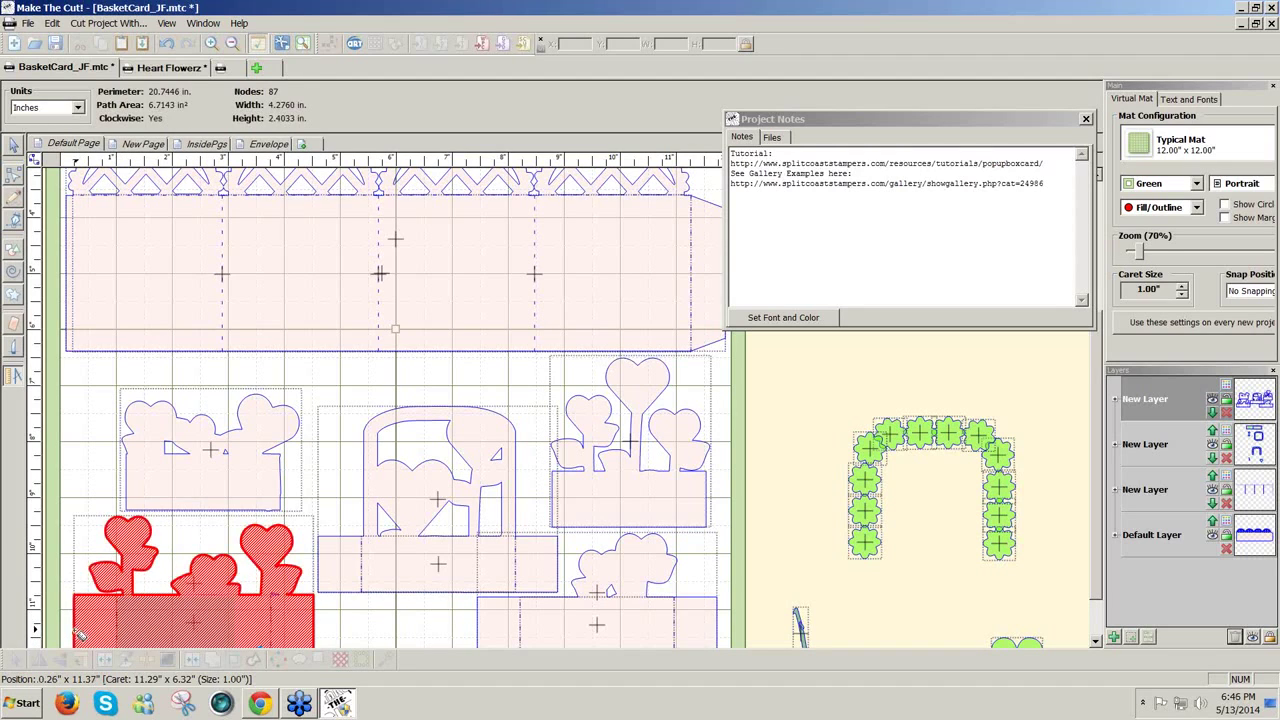
left_click_drag(75, 630, 122, 634)
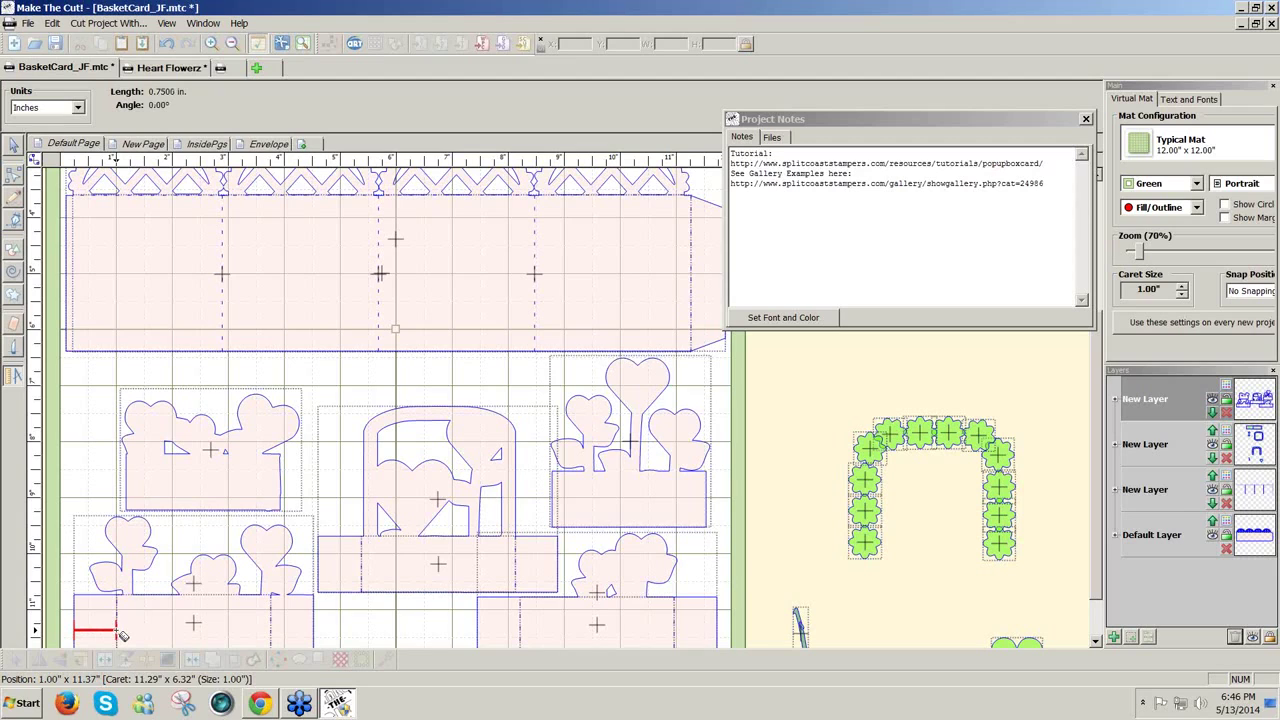
left_click_drag(122, 634, 124, 636)
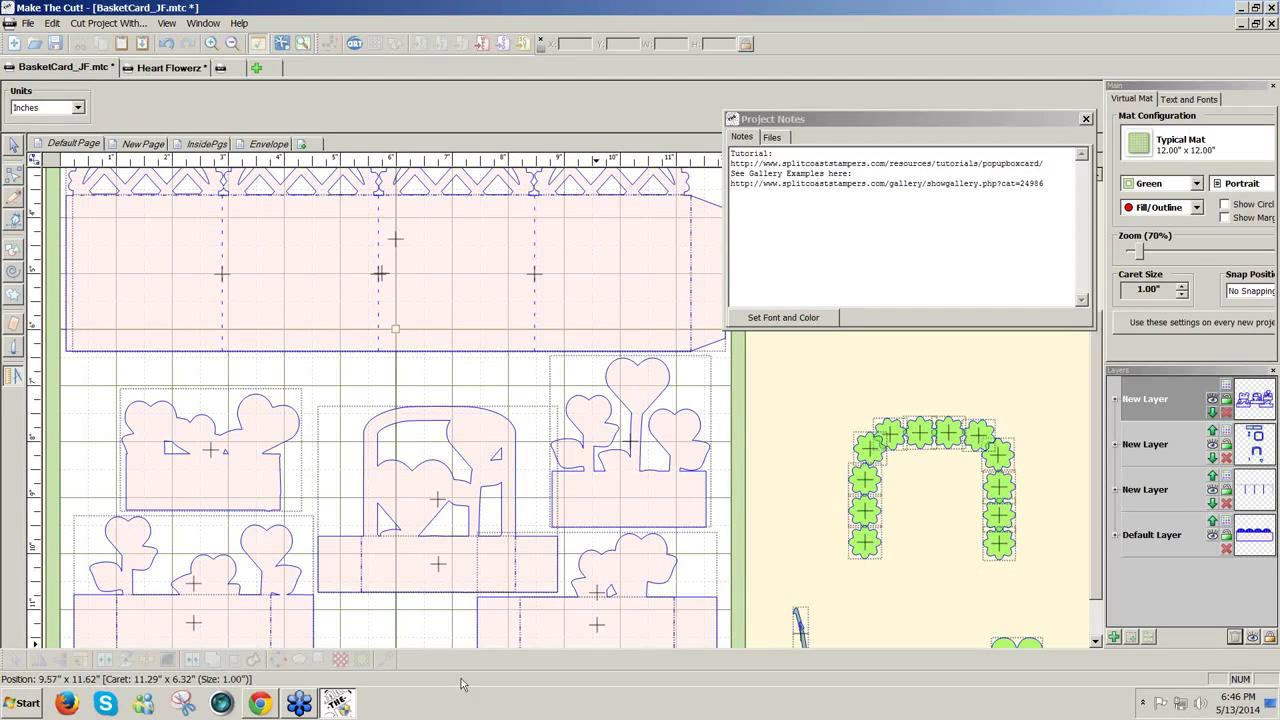
Return to New Page, unlock the upper-left rectangle's proportions and set its width to 4.25 in
left_click(218, 145)
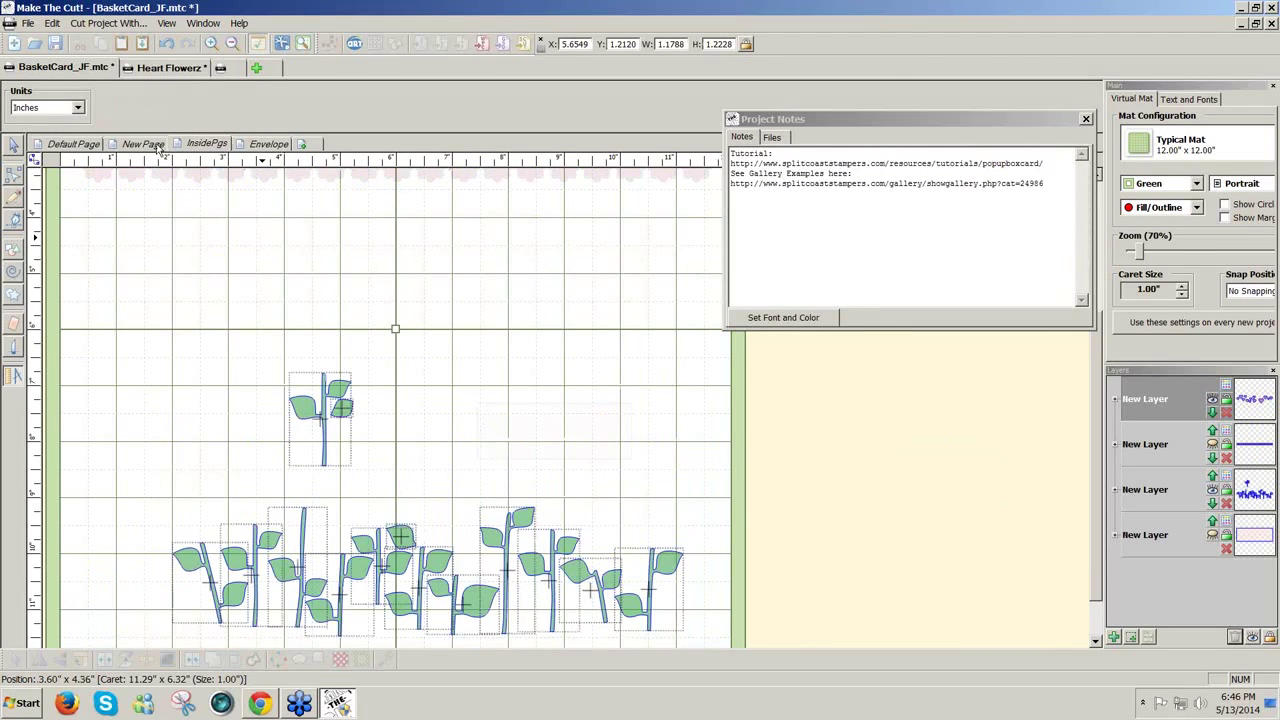
left_click(155, 145)
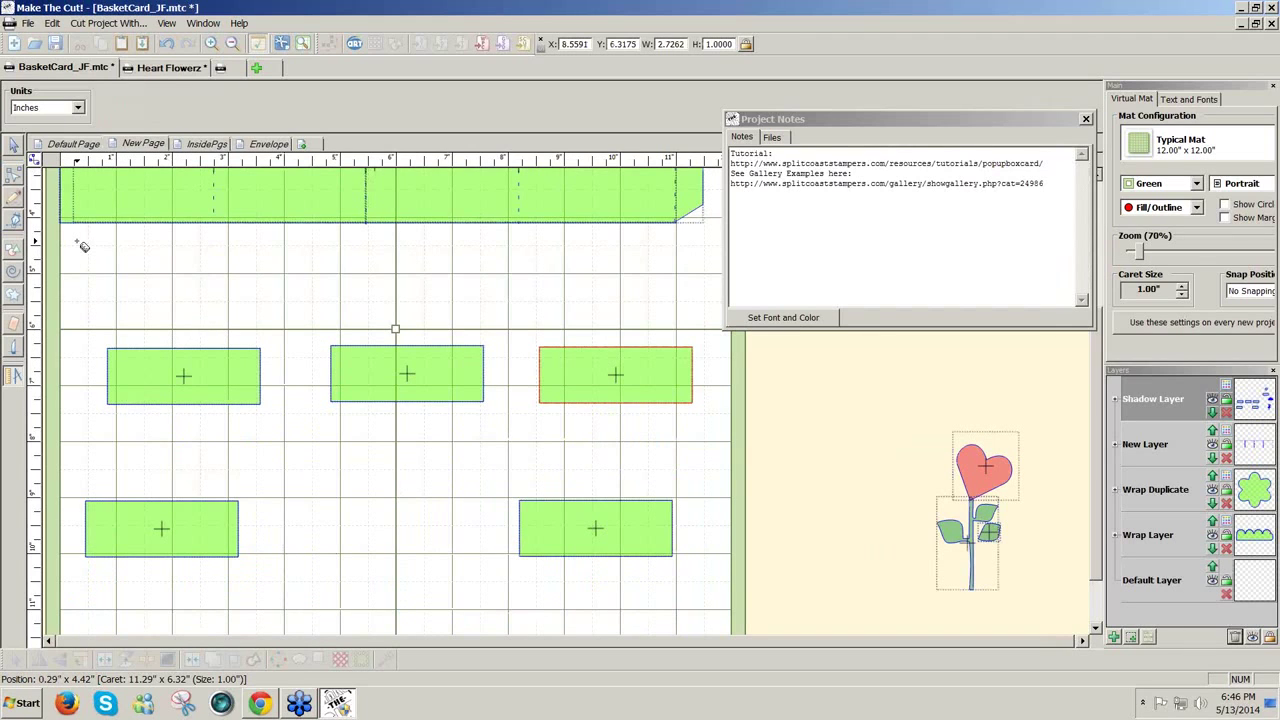
left_click(12, 147)
mouse_move(177, 334)
left_mouse_down()
mouse_move(205, 343)
mouse_move(191, 356)
mouse_move(168, 347)
mouse_move(188, 347)
left_mouse_up()
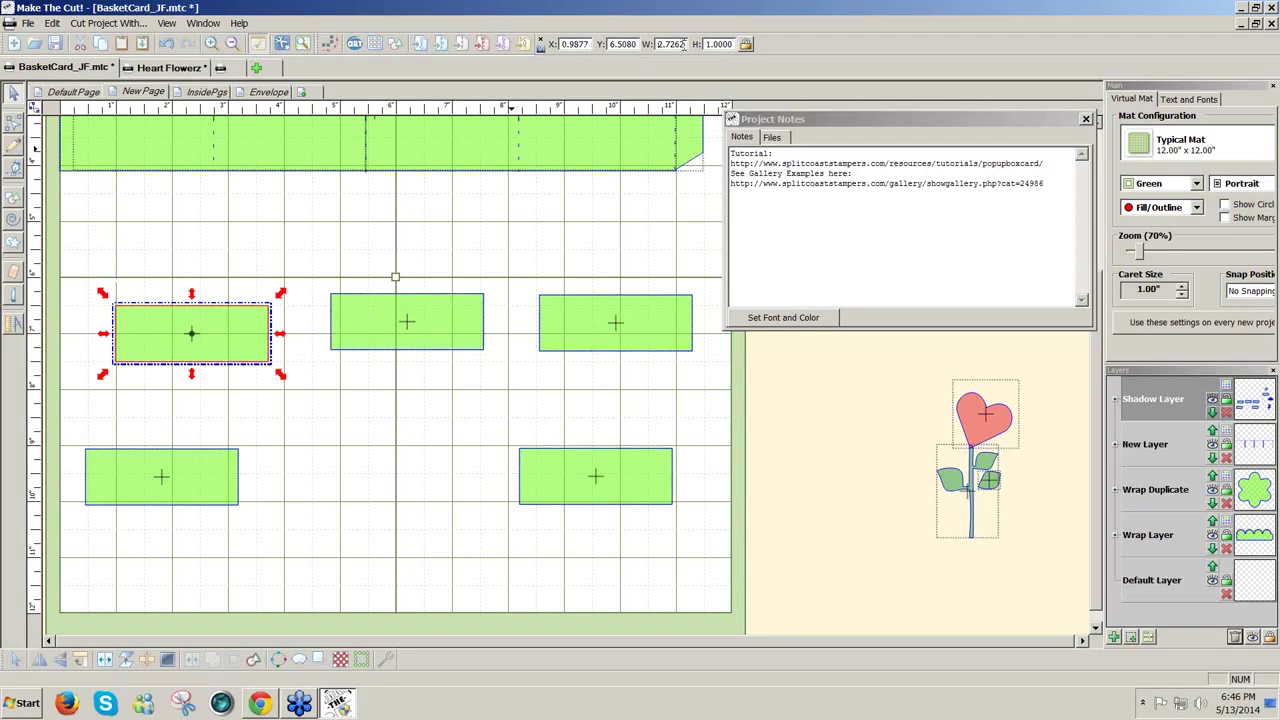
left_click_drag(684, 44, 671, 44)
left_click(746, 44)
left_click_drag(688, 44, 649, 44)
type("4")
type(".265")
key("Return")
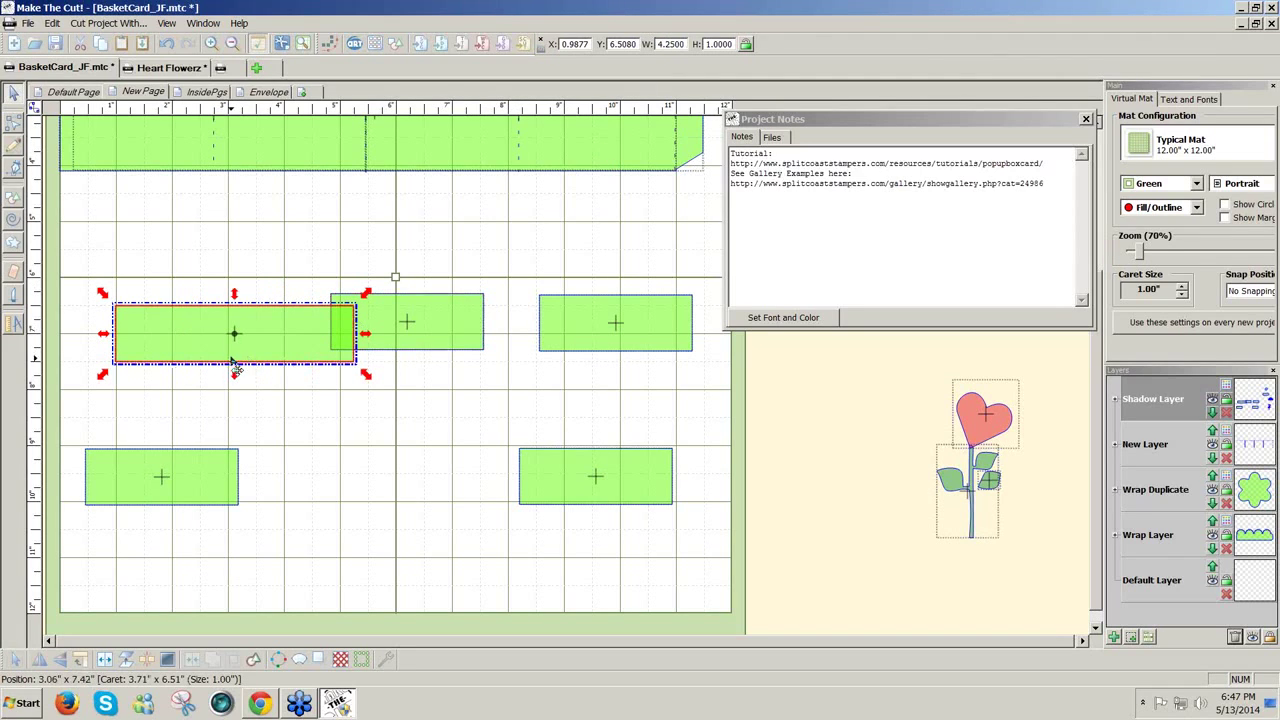
With 1/4 Inch snapping, move the upper middle rectangle down between the two lower ones and shift the widened rectangle toward the mat's middle
left_click(1265, 291)
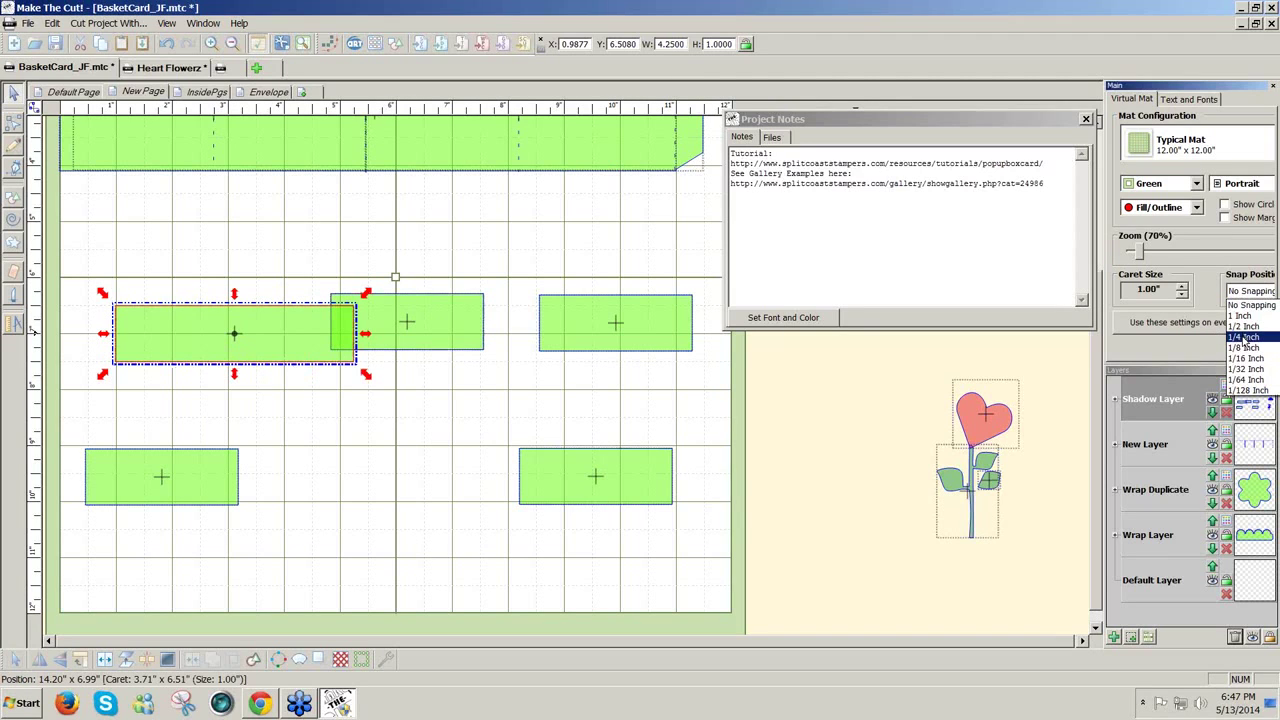
left_click(1244, 337)
left_click_drag(443, 334, 415, 470)
left_click(270, 347)
left_click_drag(270, 347, 389, 348)
Set the snap position to No Snapping and move the wide rectangle up so its centre sits on the mat's centre
left_click(1267, 291)
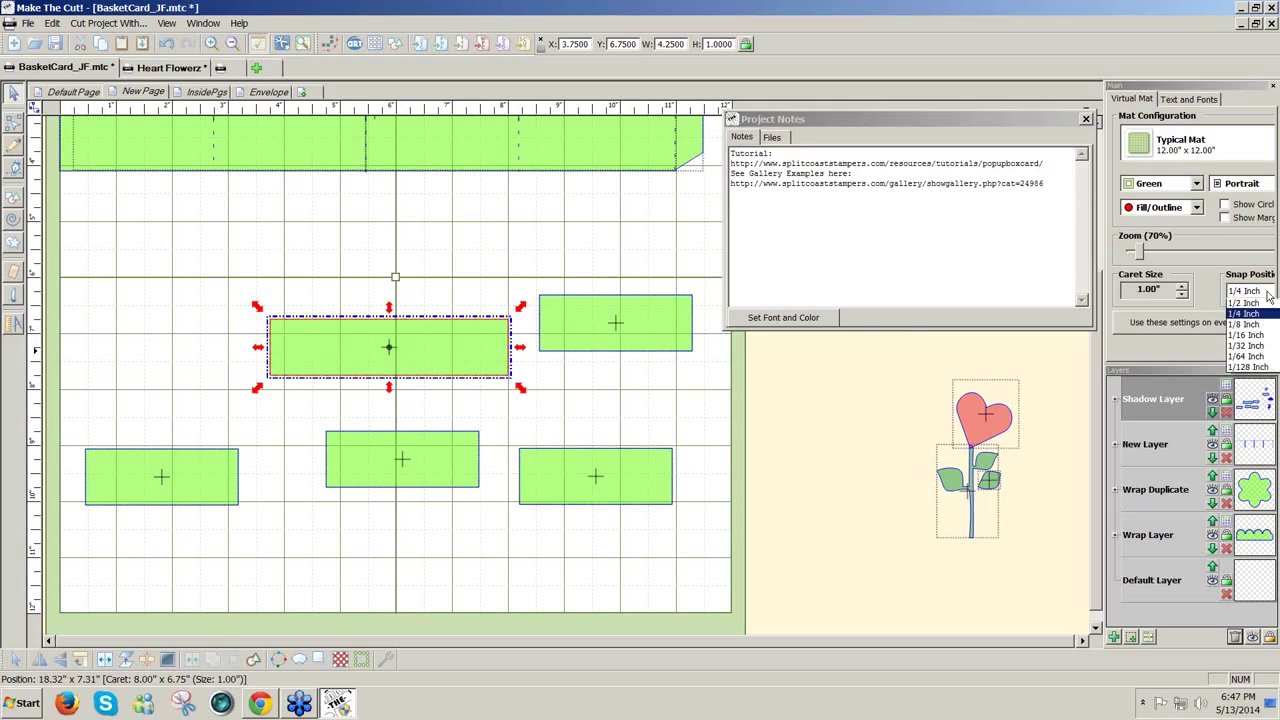
scroll(1258, 310, "up", 1)
left_click(1255, 302)
left_click_drag(395, 365, 400, 292)
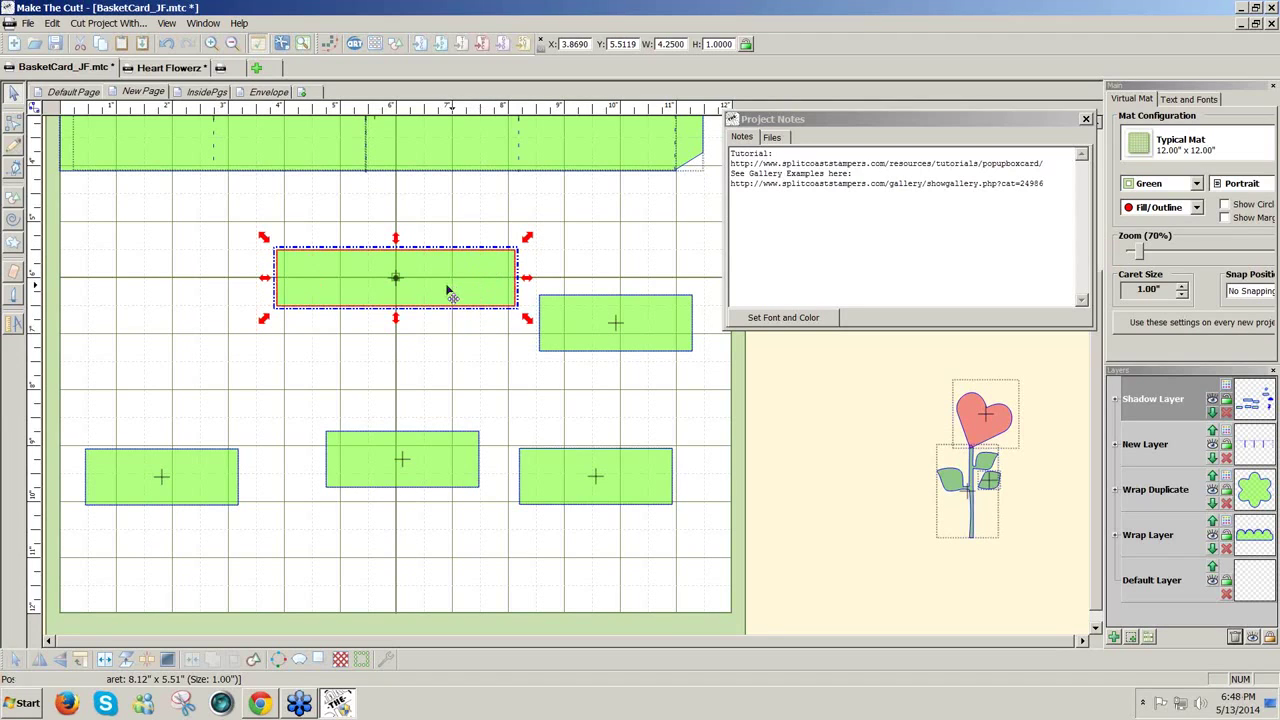
Move the upper-right rectangle onto the wide one, select both and align their centres
left_click(450, 470)
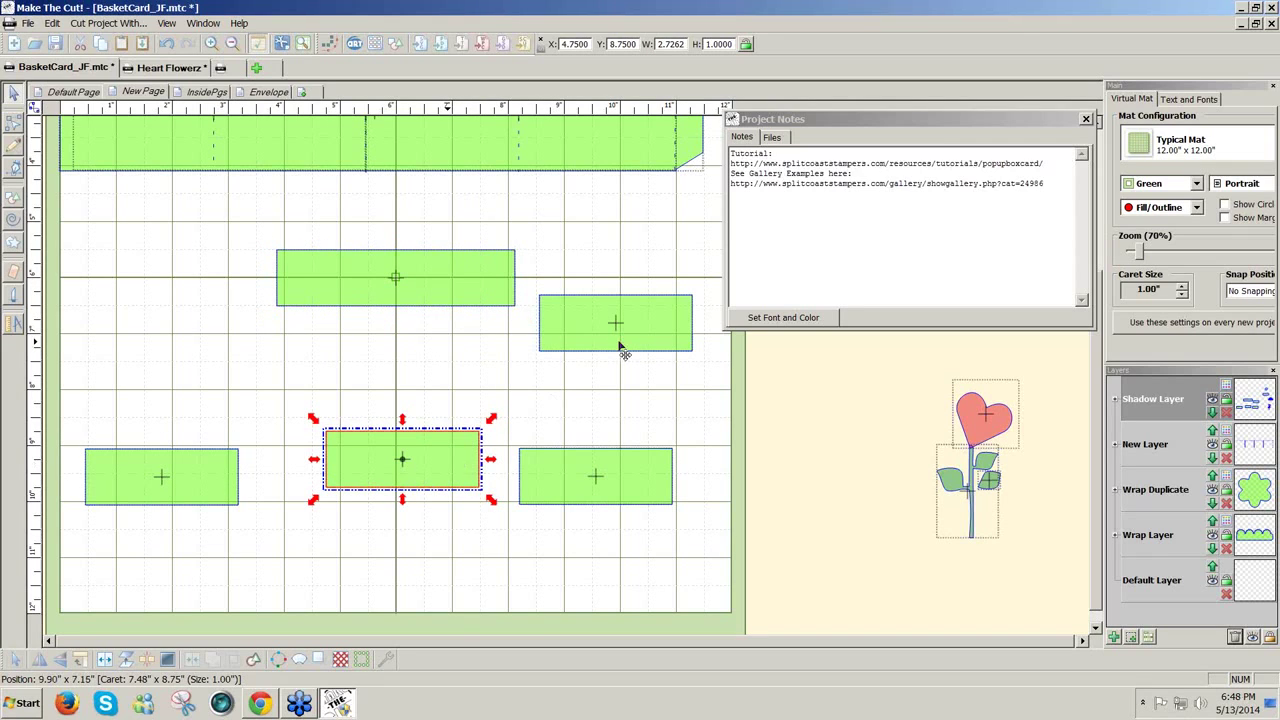
left_click(362, 309)
left_click_drag(615, 322, 366, 266)
left_click(570, 383)
left_click_drag(570, 383, 217, 210)
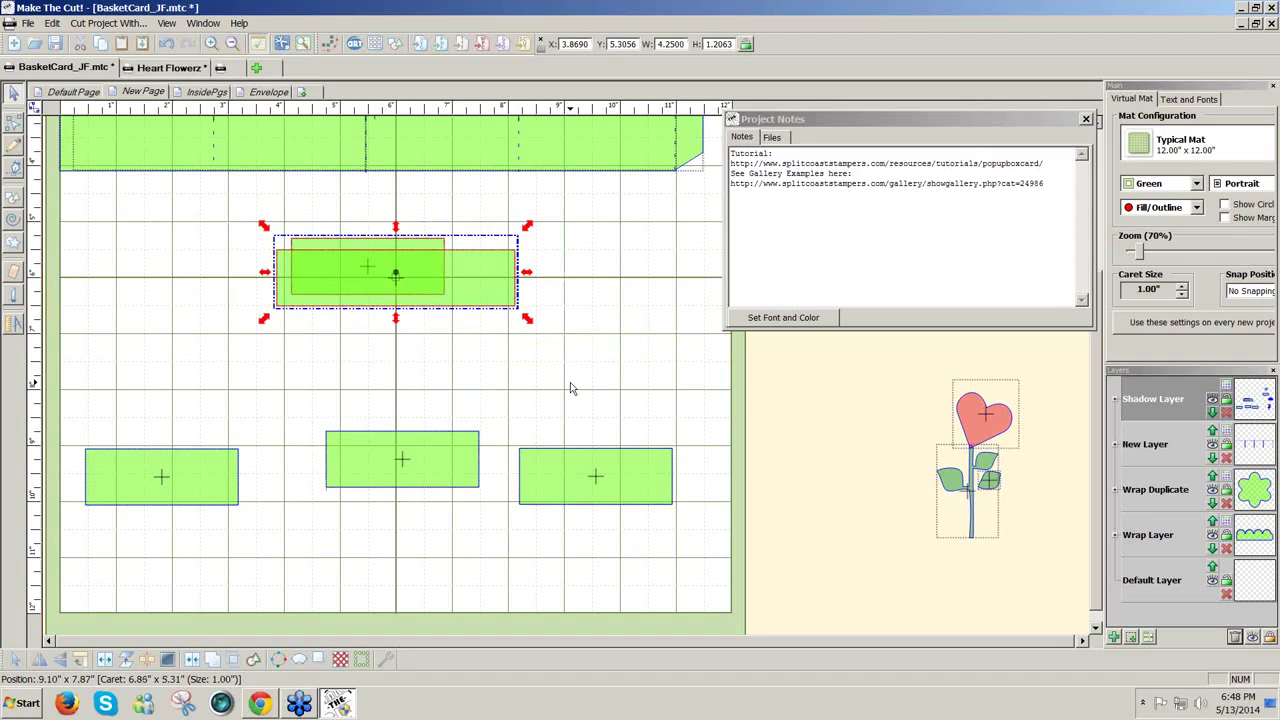
key("ctrl+shift+c")
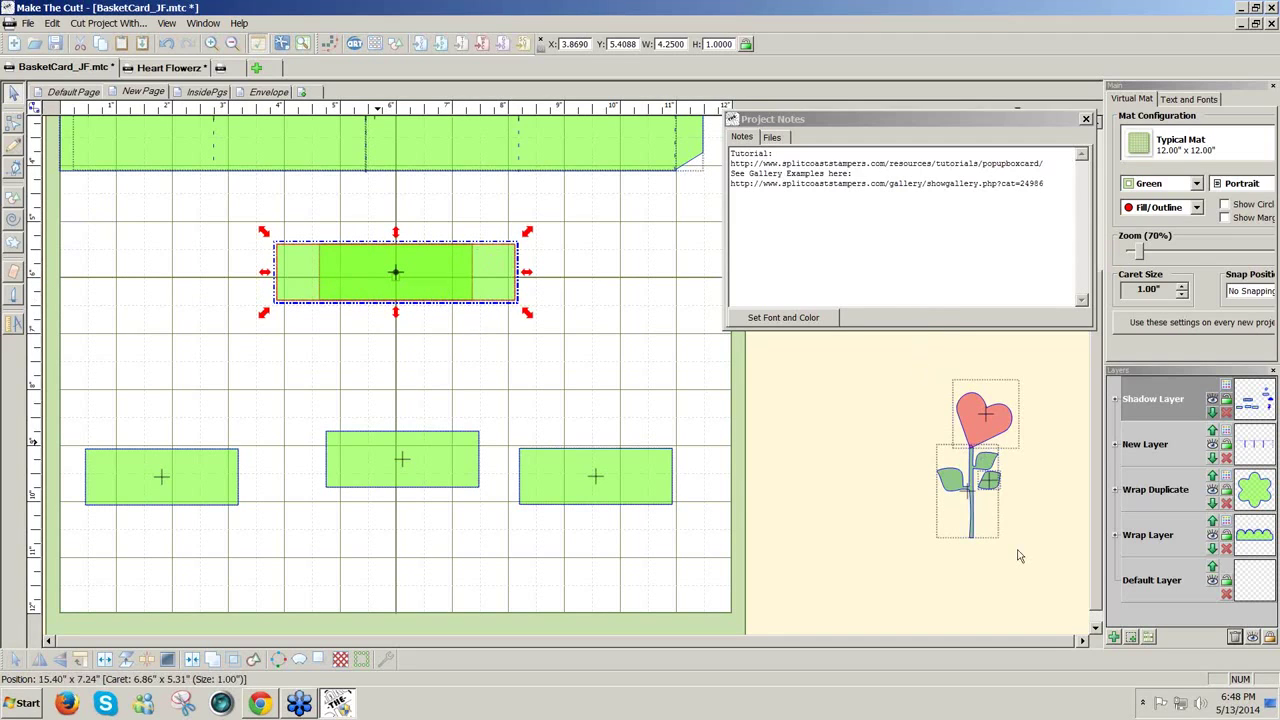
On the New Layer, draw vertical fold lines along both short sides of the smaller rectangle overlapping the wide one
left_click(1152, 448)
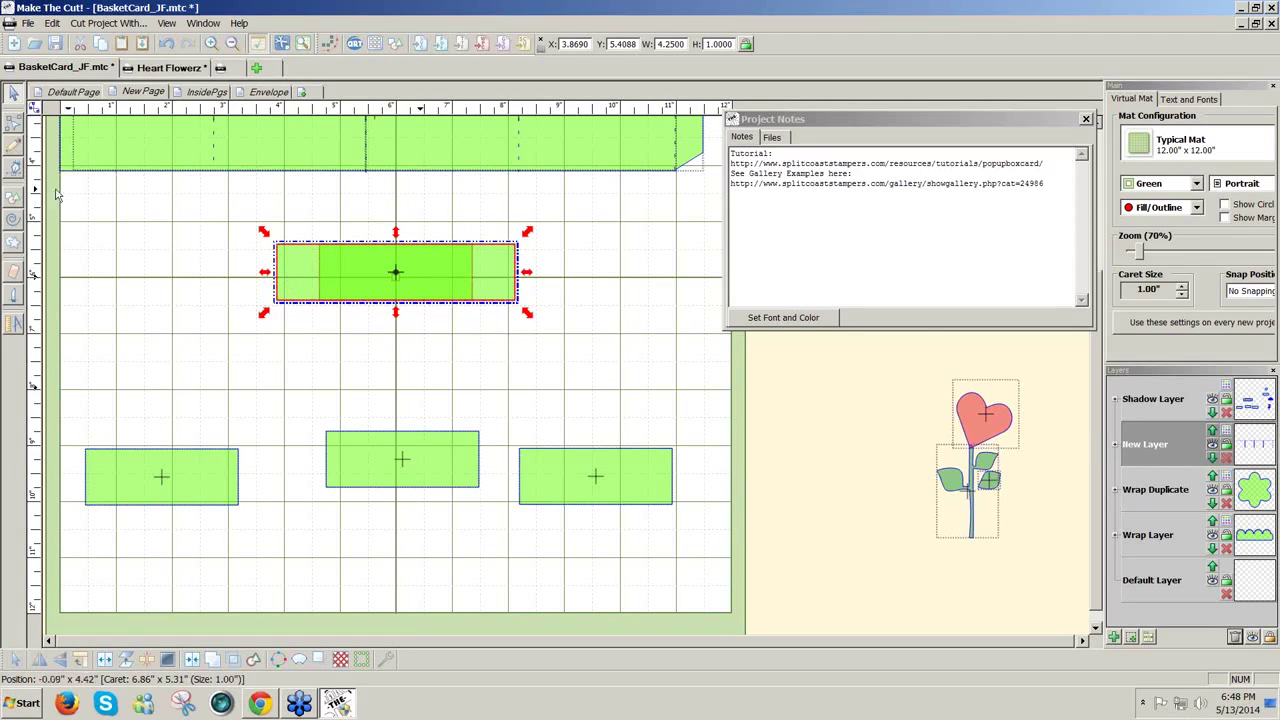
left_click(17, 170)
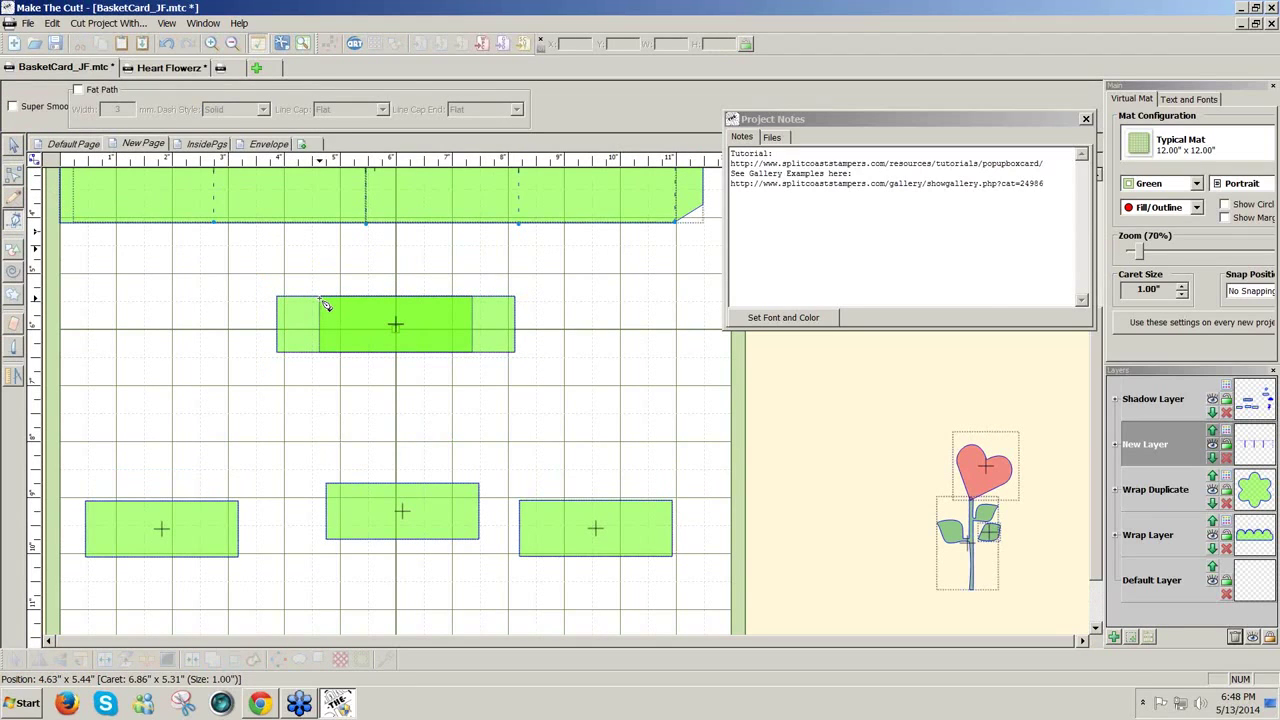
left_click(321, 298)
double_click(322, 352)
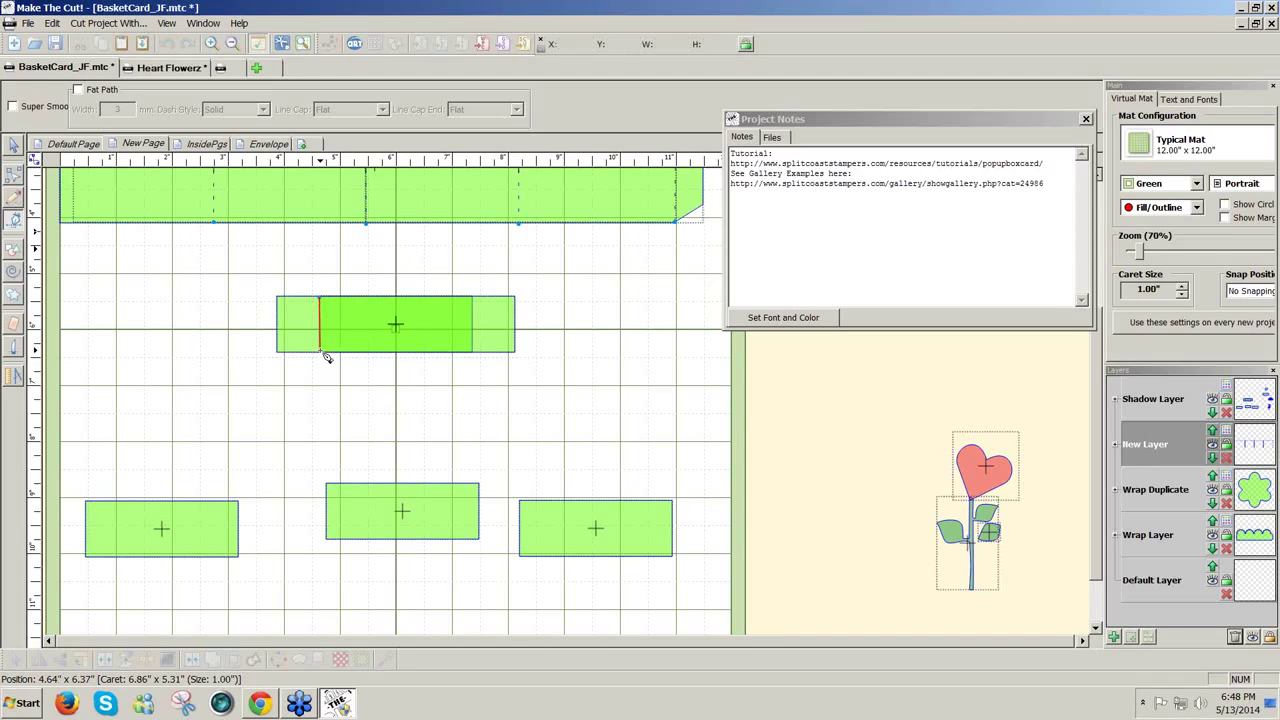
left_click(474, 298)
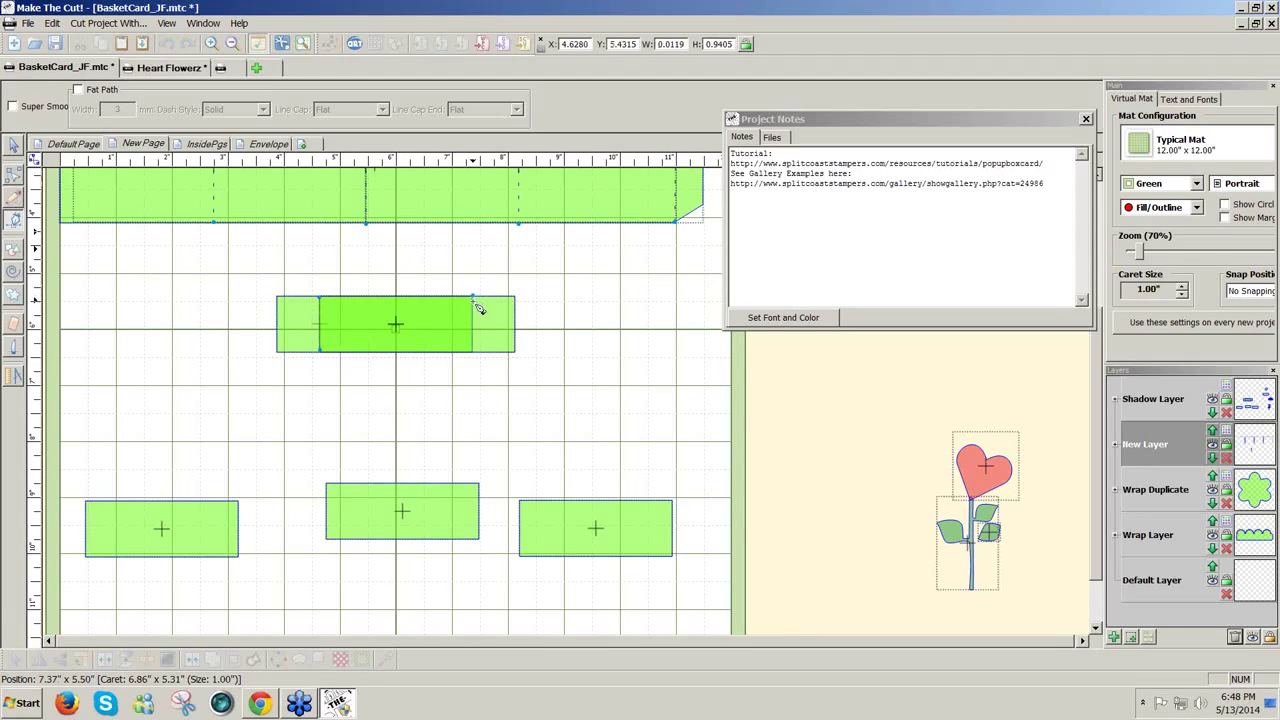
double_click(476, 352)
left_click(12, 146)
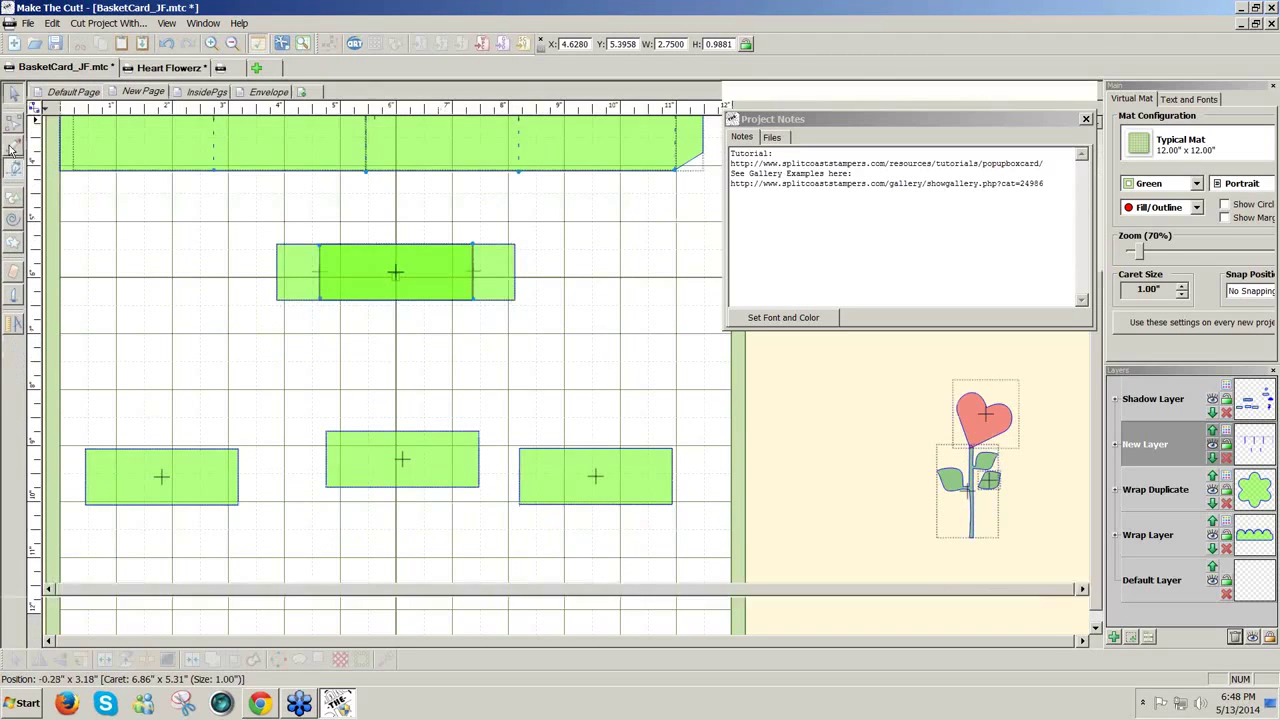
left_click(403, 297)
left_click_drag(403, 294, 579, 380)
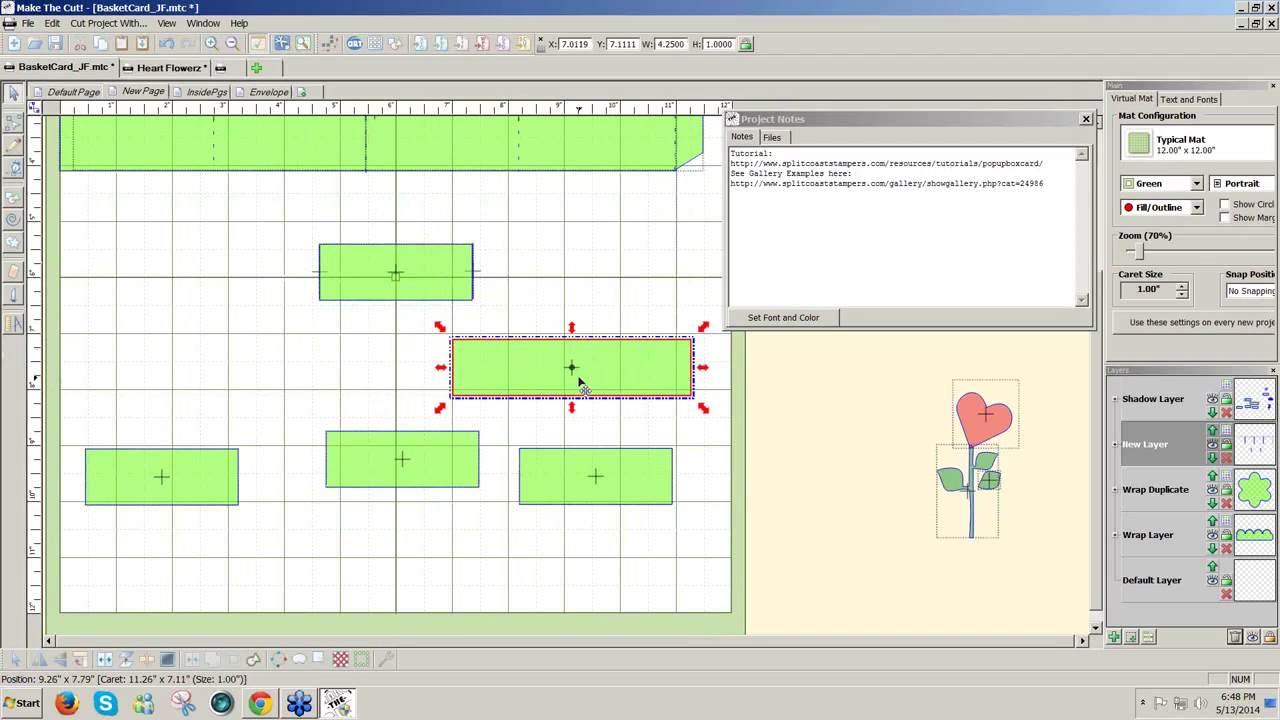
key("ctrl+z")
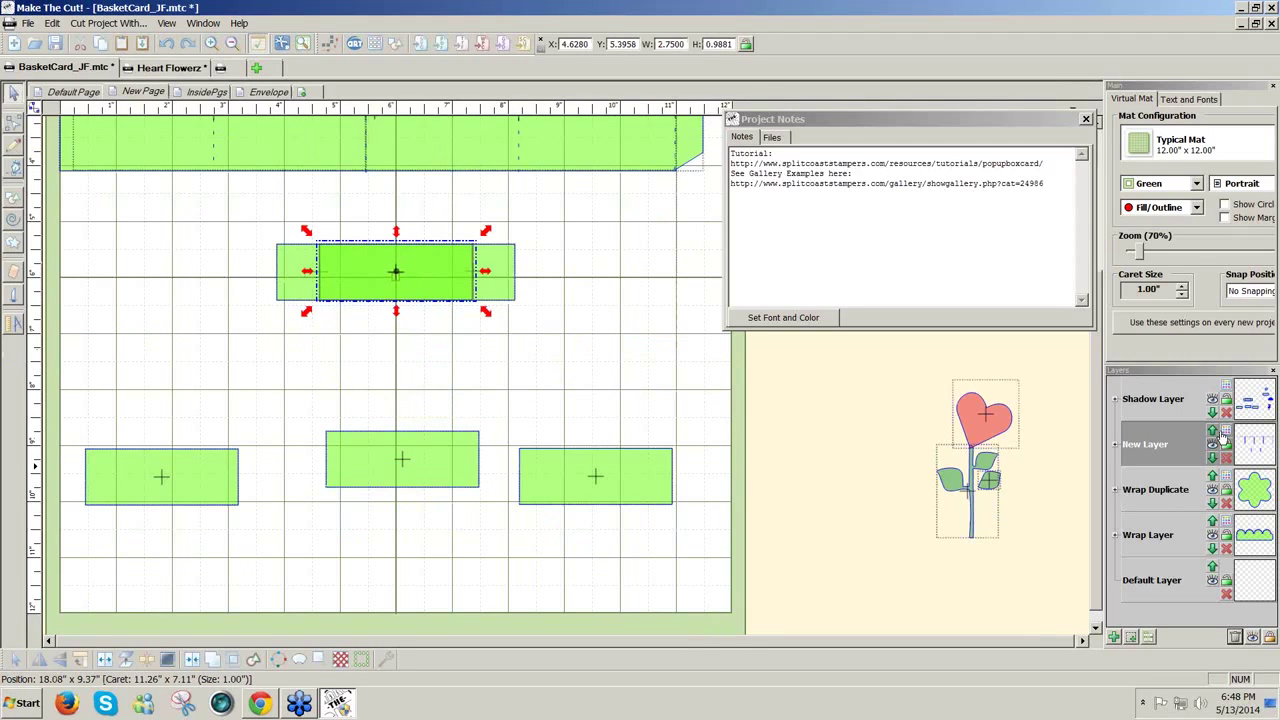
Hide the New Layer, select the smaller overlapping rectangle and nudge it straight down below the wide one
left_click(1212, 445)
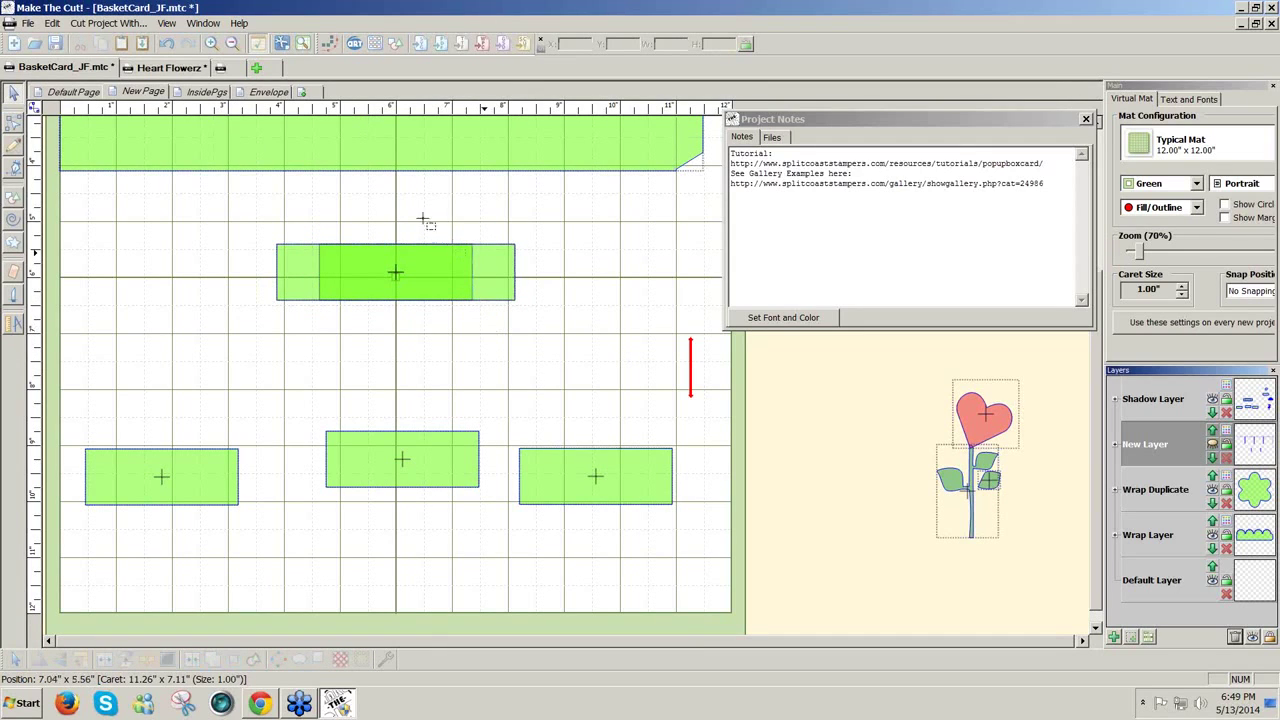
left_click_drag(312, 214, 486, 328)
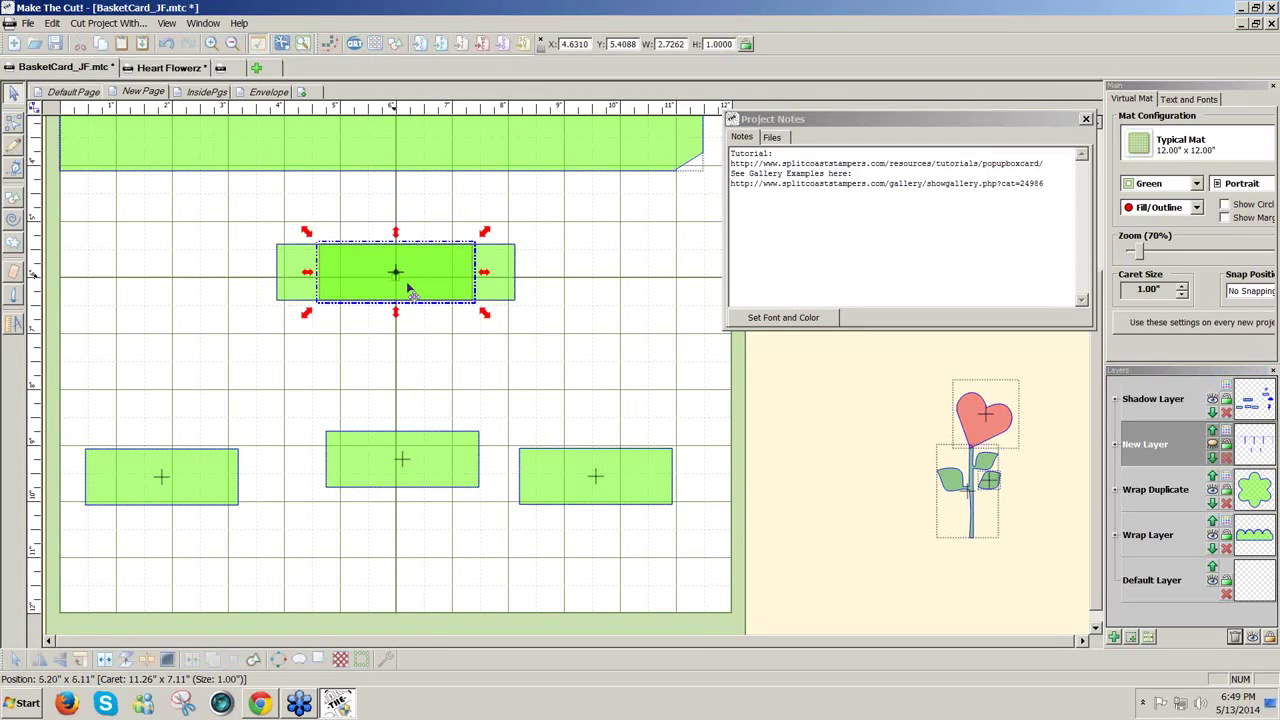
key("Down")
key("Down")
key("Down")
key("Down")
key("Down")
key("Down")
key("Down")
key("Down")
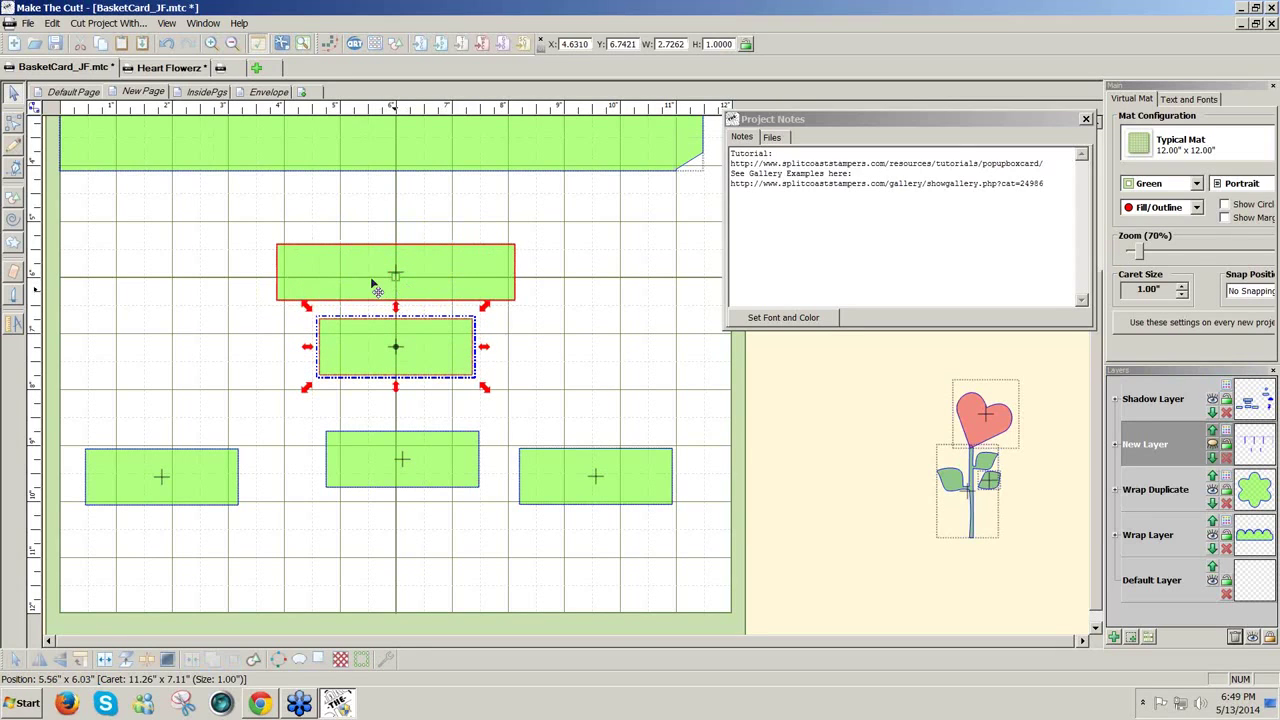
Show the New Layer again, select the wide rectangle with its two fold lines and move them to the mat's left side
left_click_drag(214, 208, 601, 335)
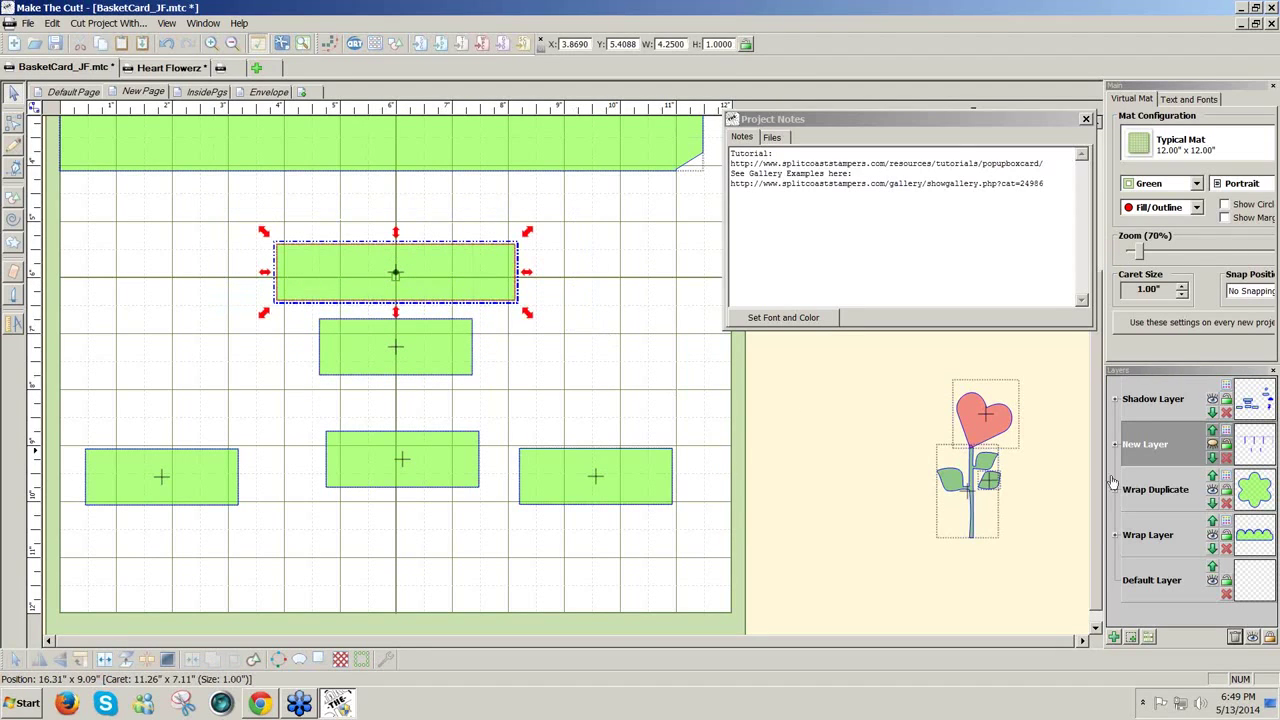
left_click(1213, 445)
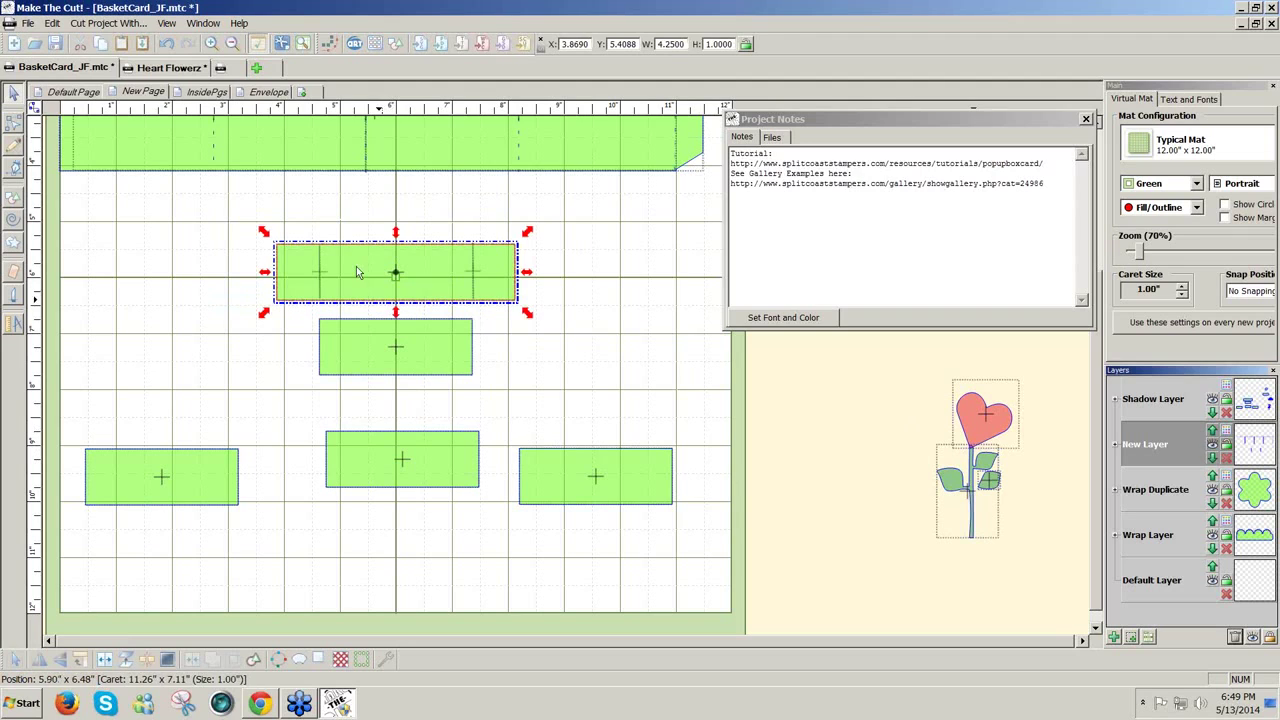
left_click_drag(570, 322, 237, 214)
left_click_drag(391, 263, 288, 262)
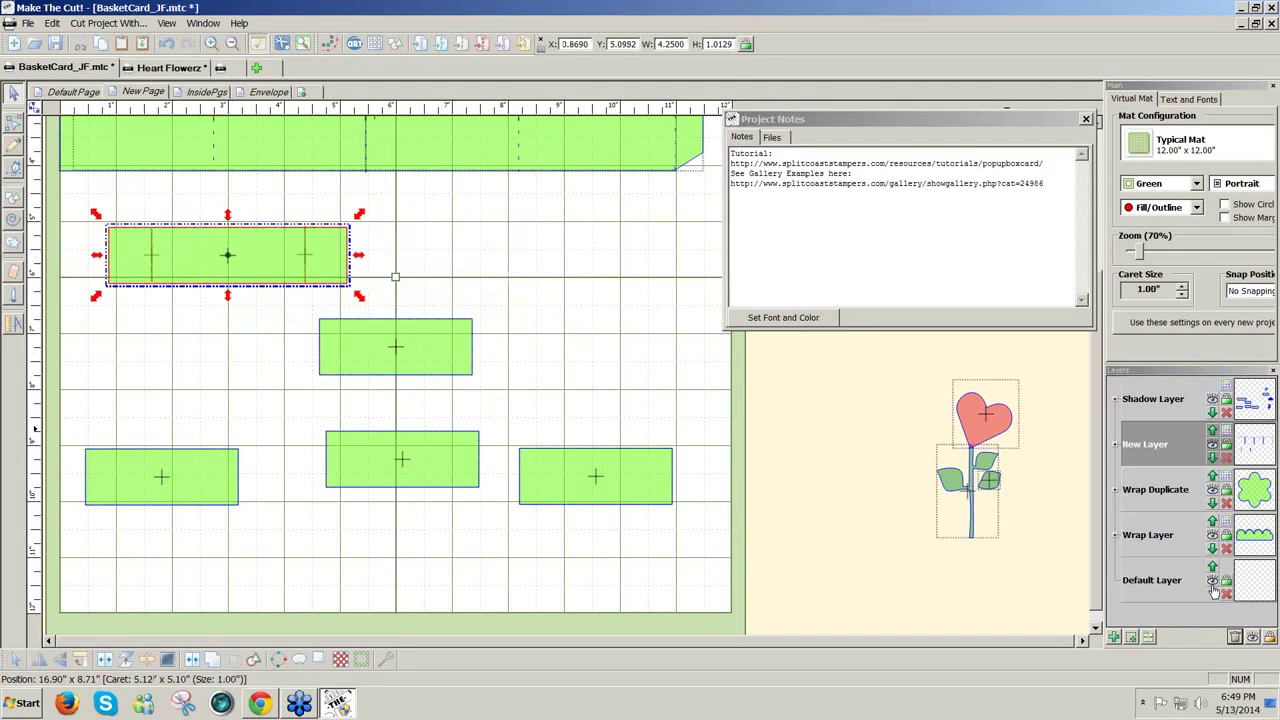
Give the New Layer's fold lines a new dashed line style with a 0.06-inch dash and 0.11-inch space
left_click(1227, 440)
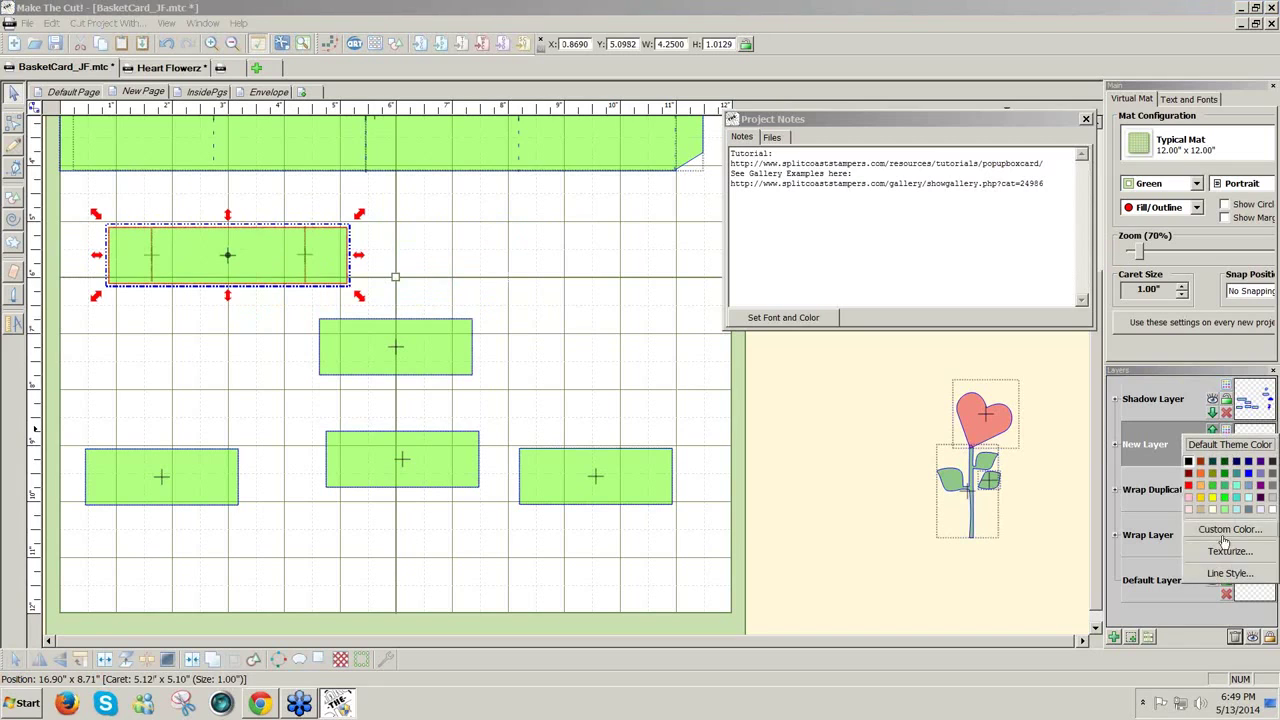
left_click(1215, 580)
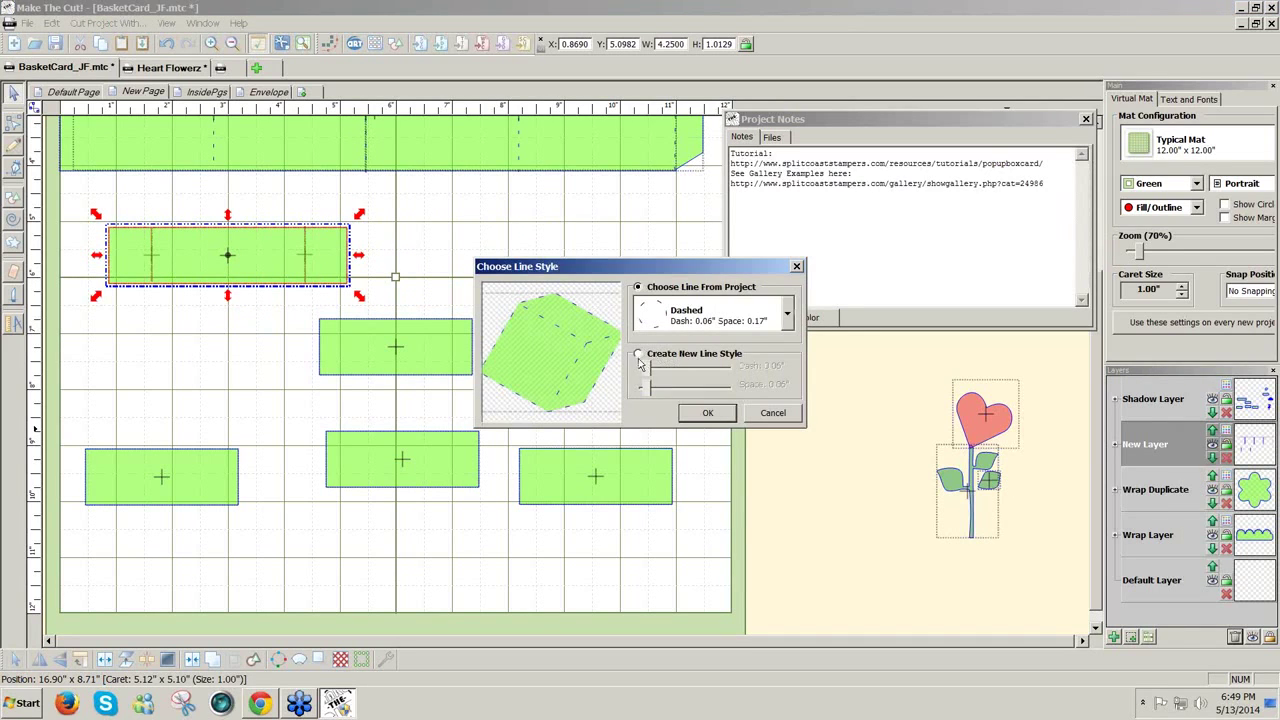
left_click(643, 356)
left_click_drag(646, 388, 655, 390)
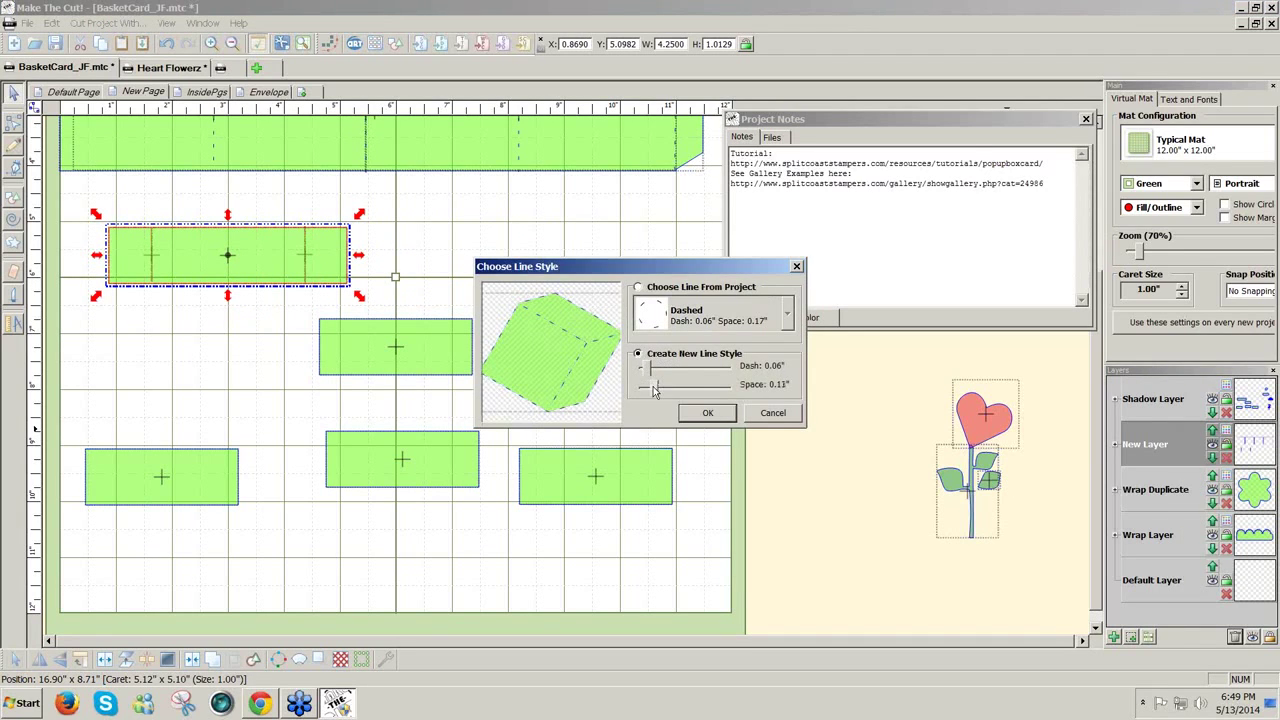
left_click(724, 414)
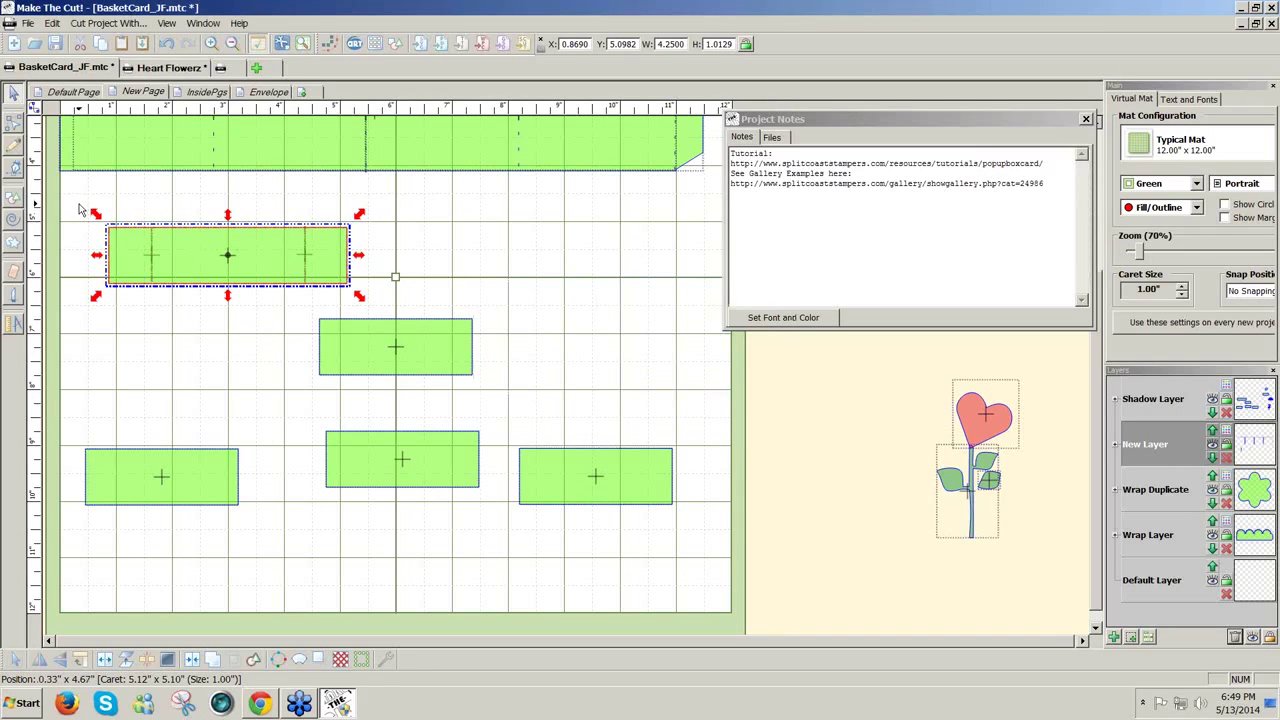
Duplicate the strip with its fold lines into one row of five columns, leaving a small gap between the copies
left_click(52, 24)
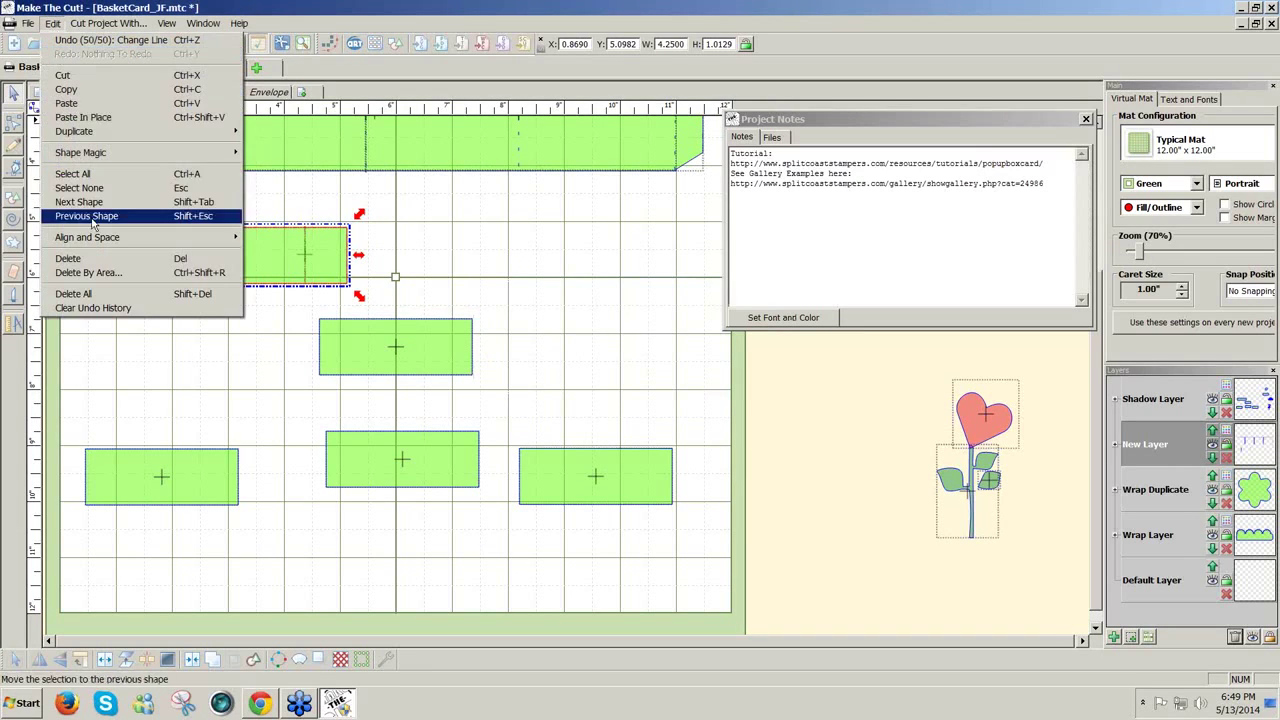
mouse_move(150, 131)
left_click(272, 132)
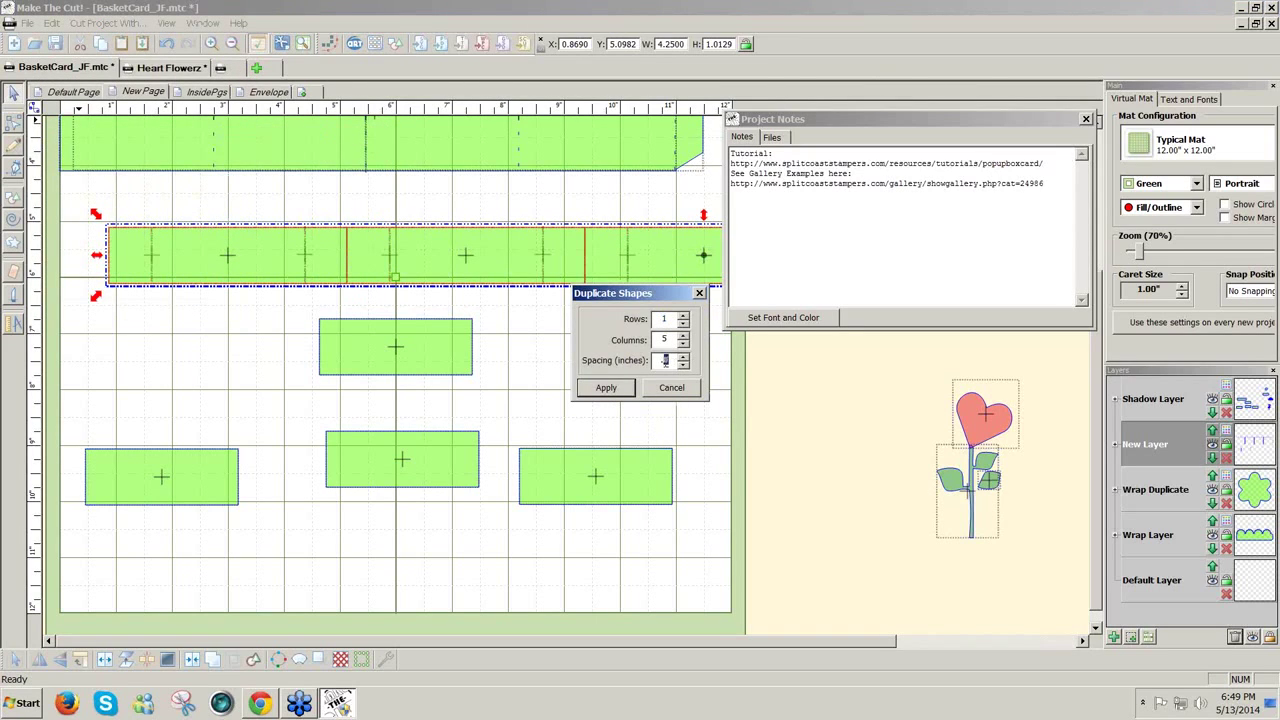
type(".012")
key("Return")
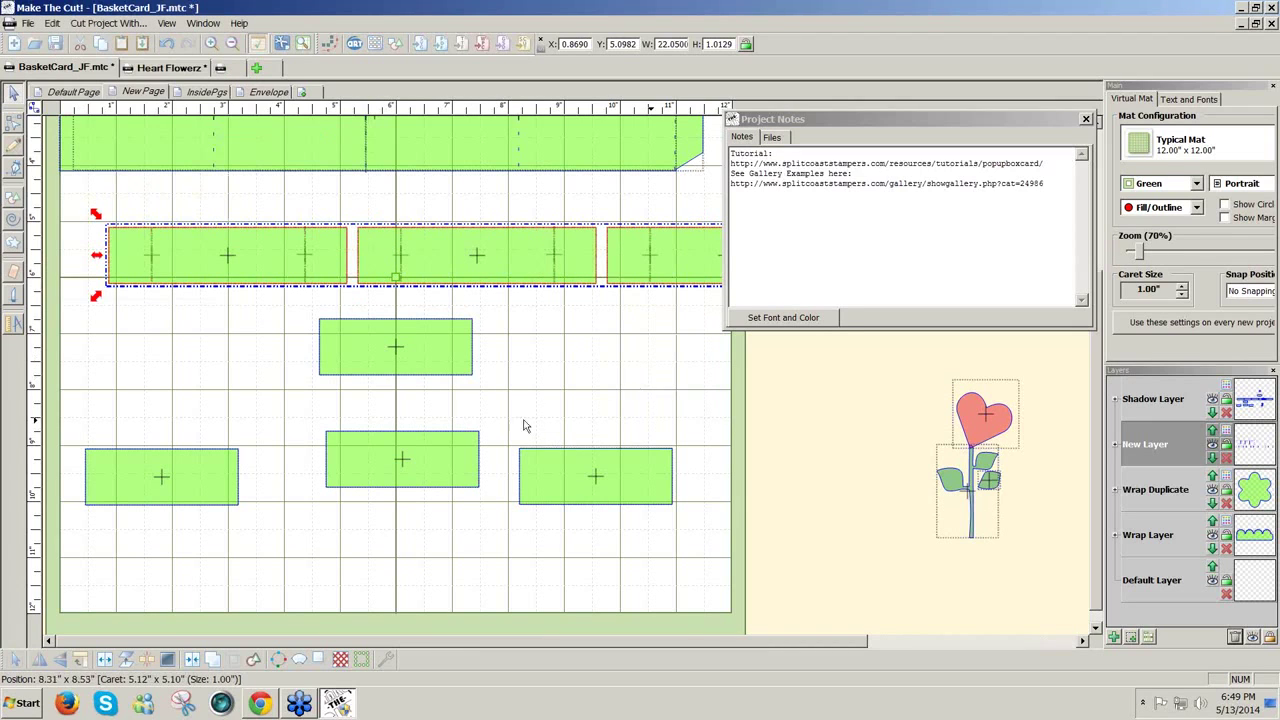
left_click(548, 398)
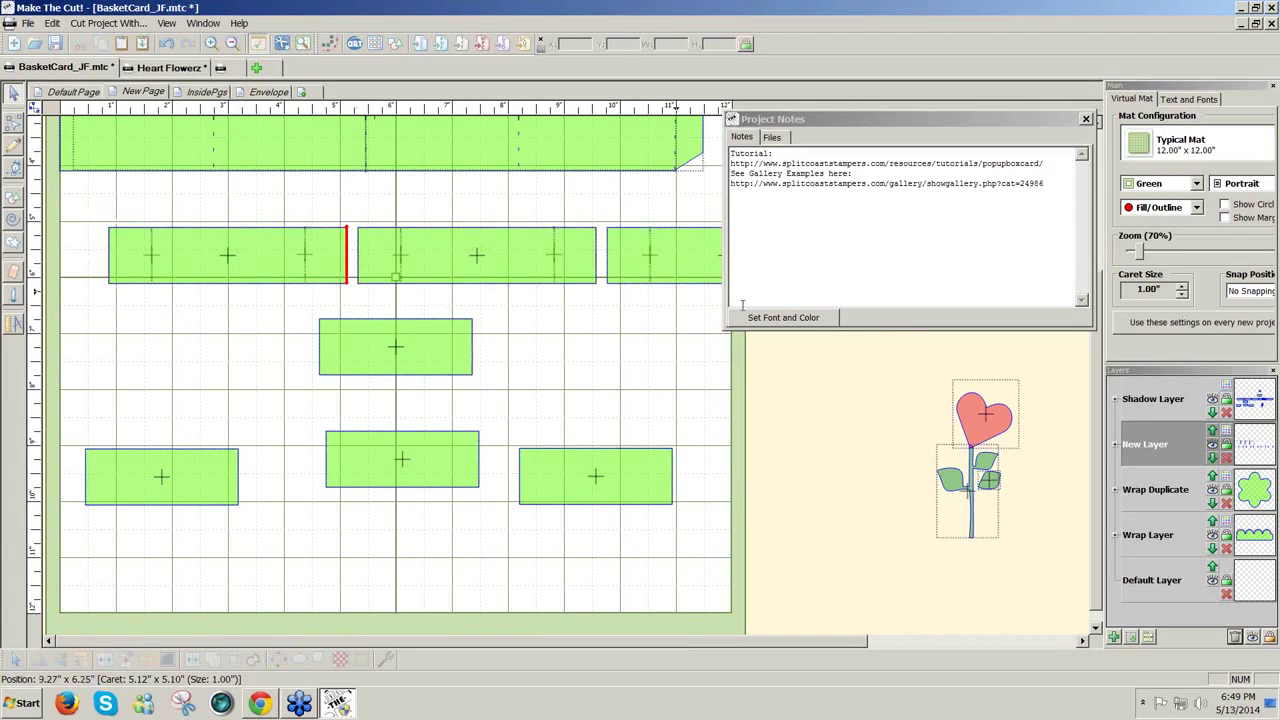
Delete the plain small rectangle just below the strips and the one near the mat's lower-right corner
left_click(440, 367)
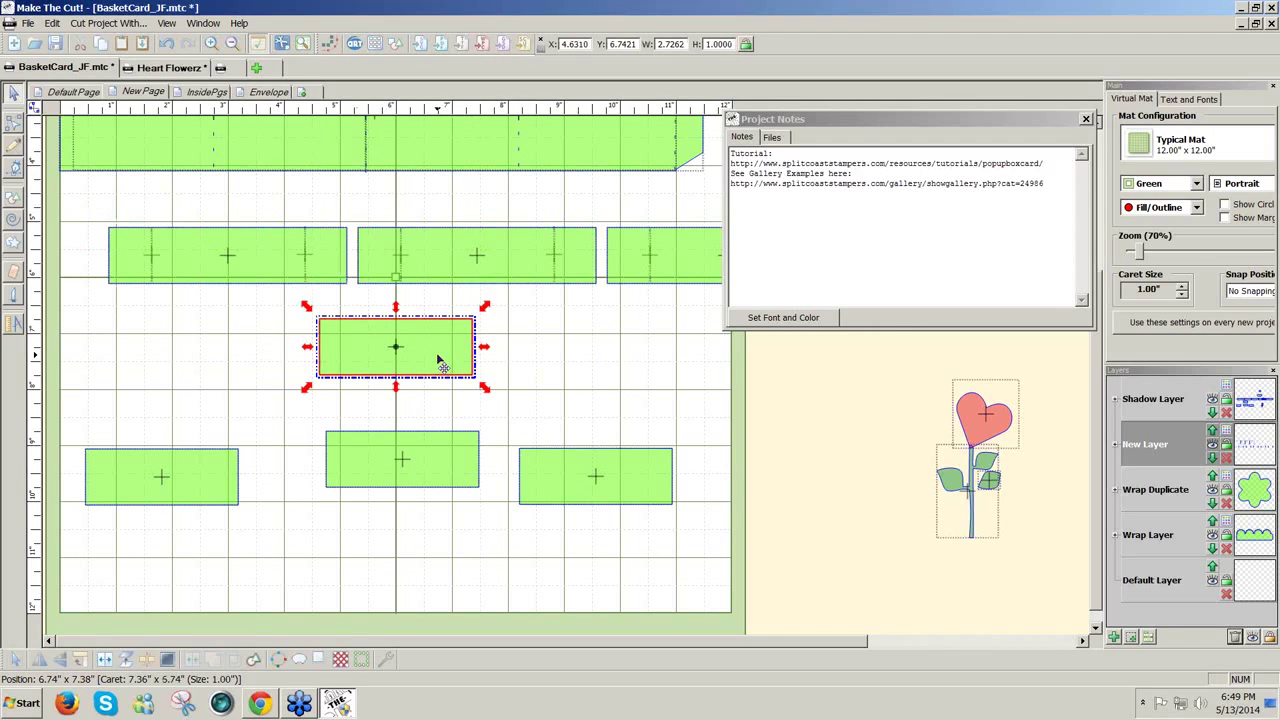
key("Delete")
left_click(592, 500)
key("Delete")
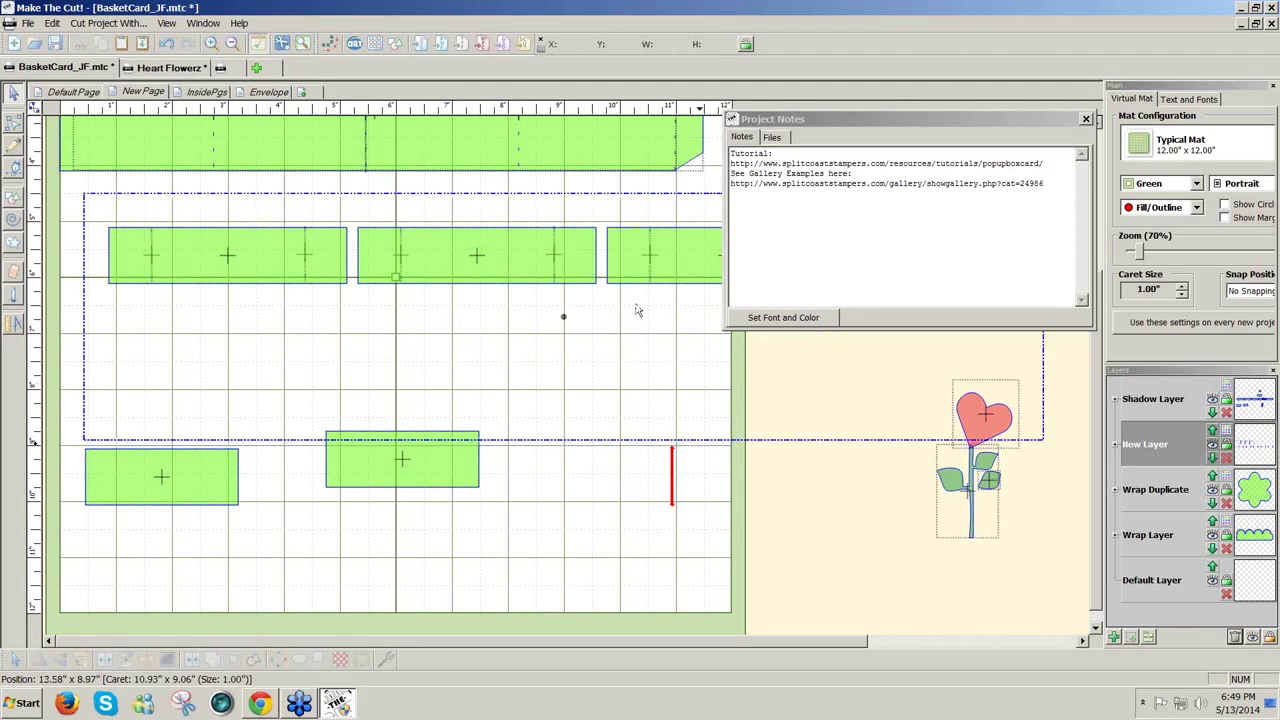
Move the row of fold-lined strips down and slightly left on the mat, and close the Project Notes
left_click(506, 258)
left_click_drag(503, 280, 478, 380)
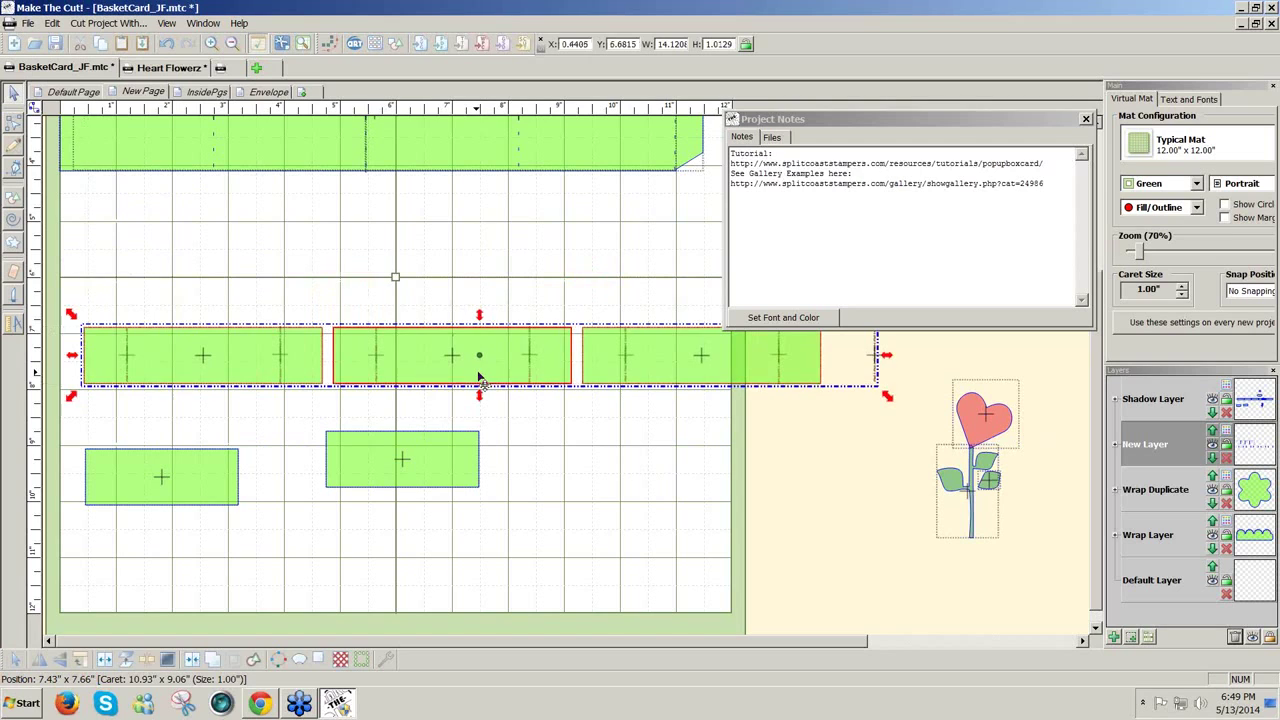
left_click(884, 366)
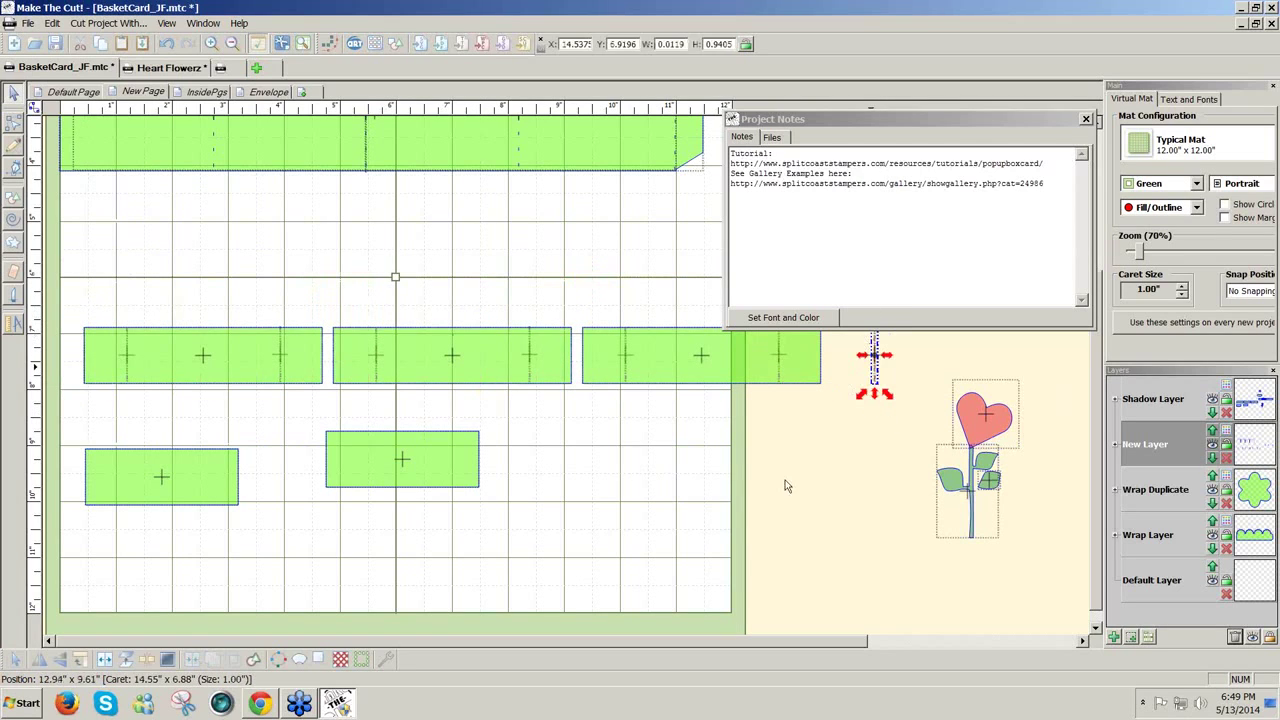
left_click(649, 524)
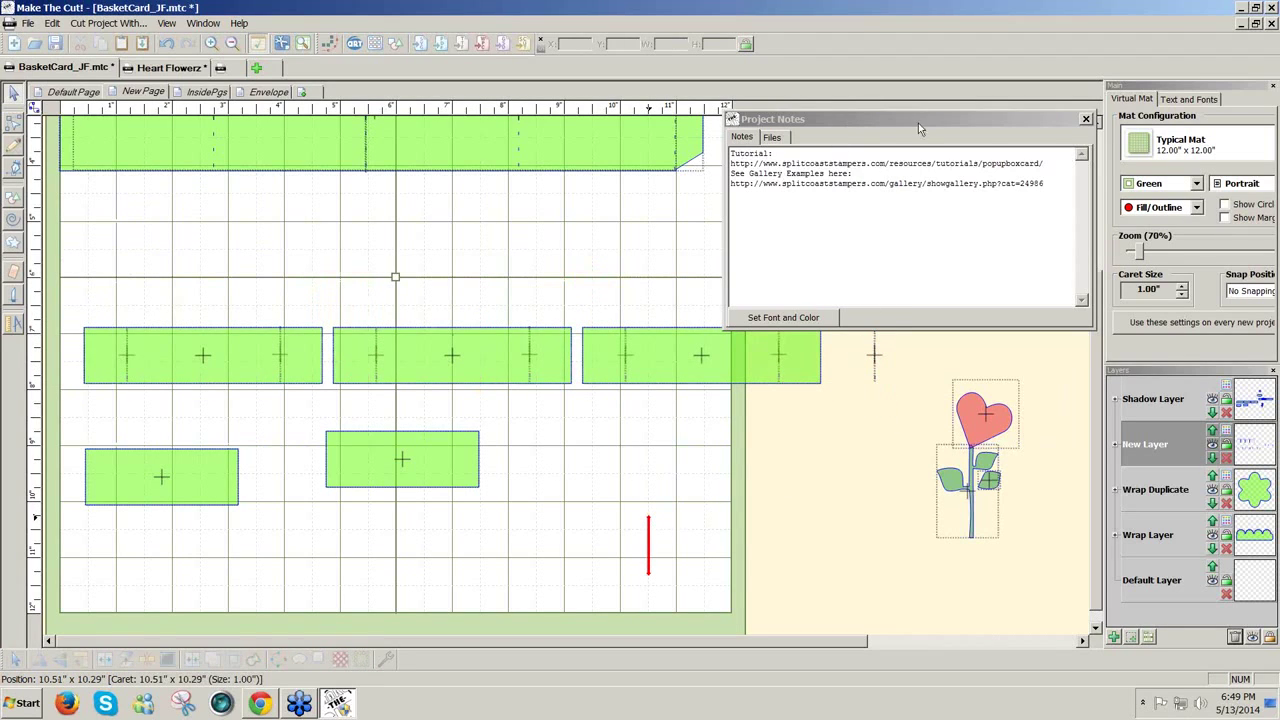
left_click(1084, 121)
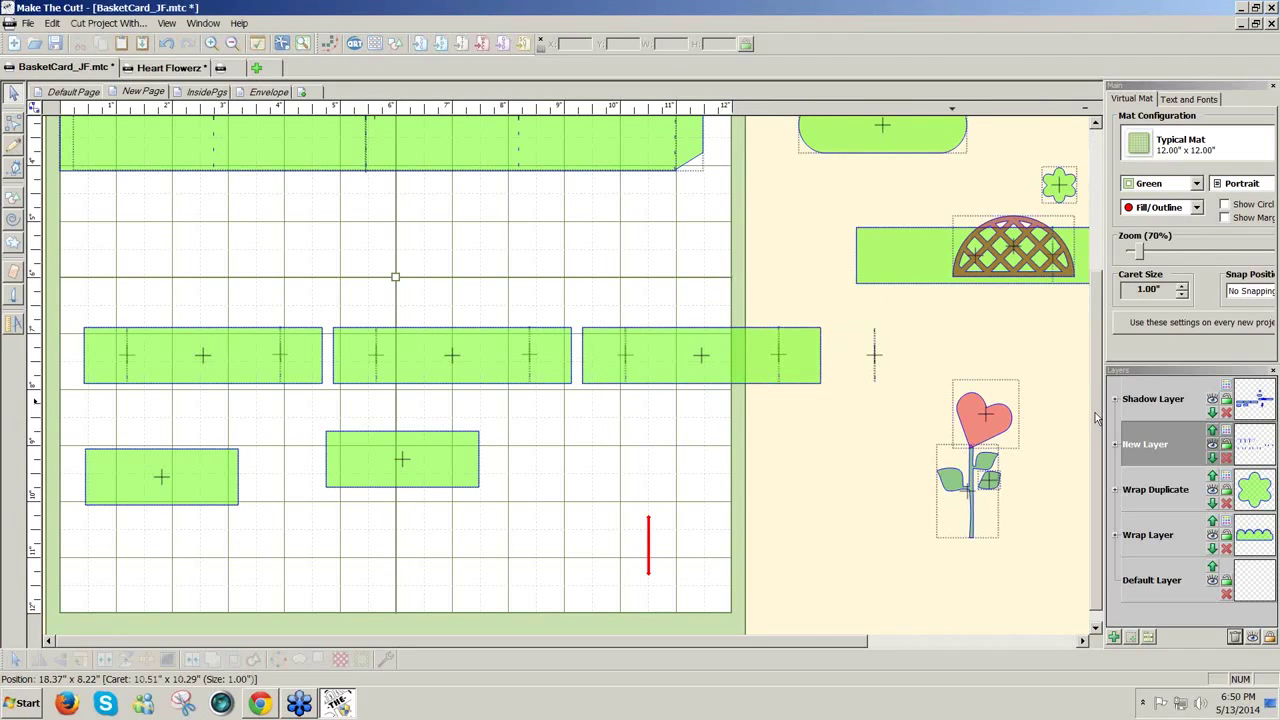
Rotate the tilted pink heart upright and position it centred directly above the flower stem
scroll(1096, 415, "up", 3)
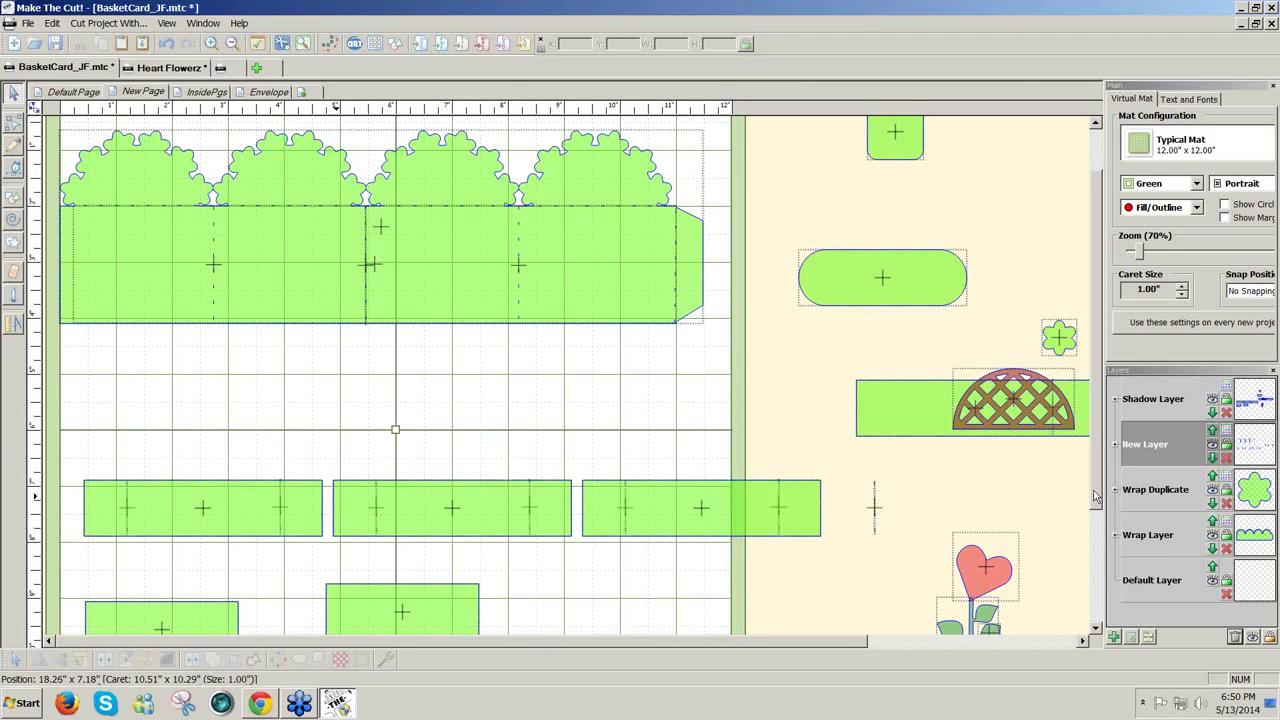
left_click_drag(1095, 497, 1095, 540)
left_click(995, 448)
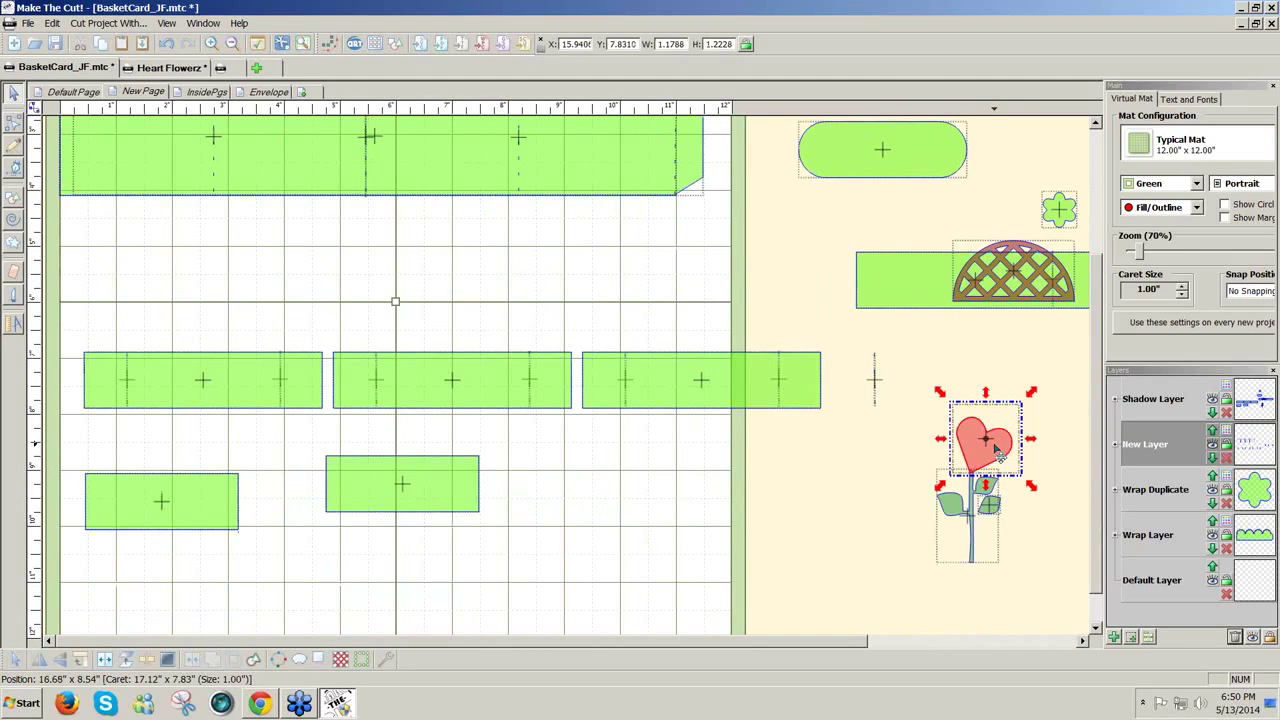
left_click_drag(996, 450, 1005, 402)
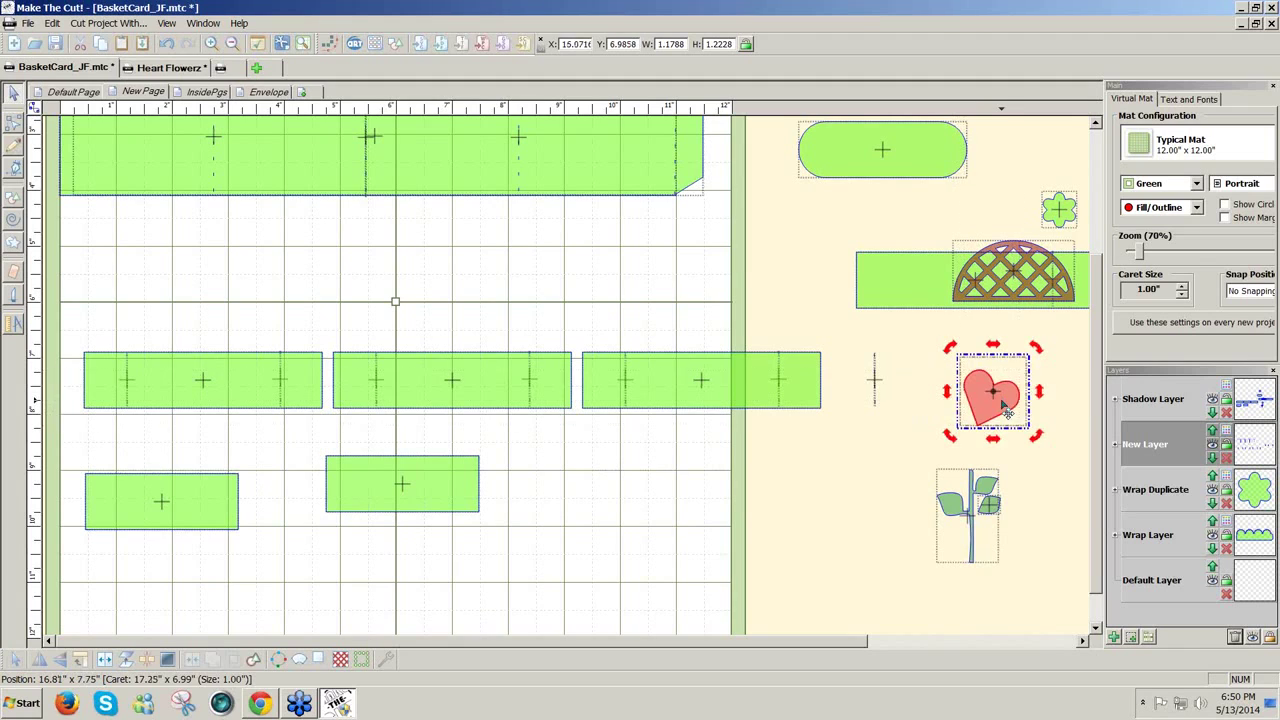
left_click_drag(1036, 443, 1067, 433)
left_click_drag(980, 417, 956, 424)
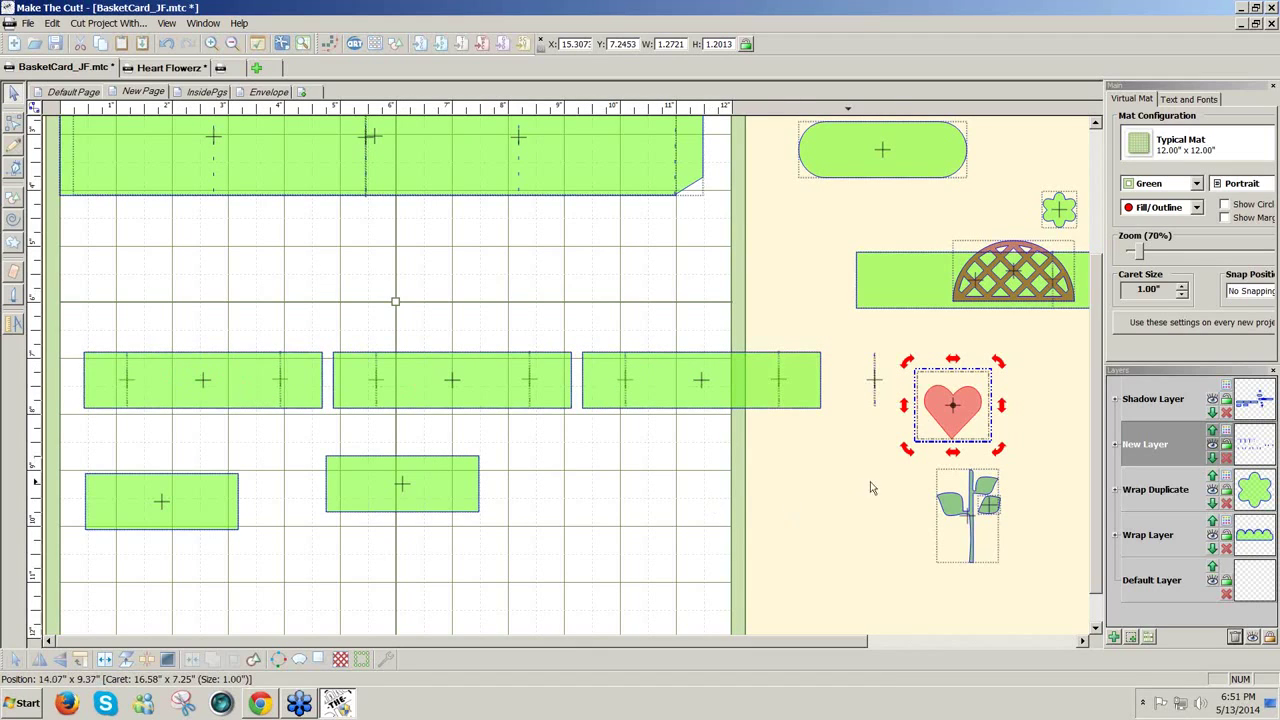
left_click_drag(962, 422, 985, 450)
left_click_drag(898, 455, 1030, 644)
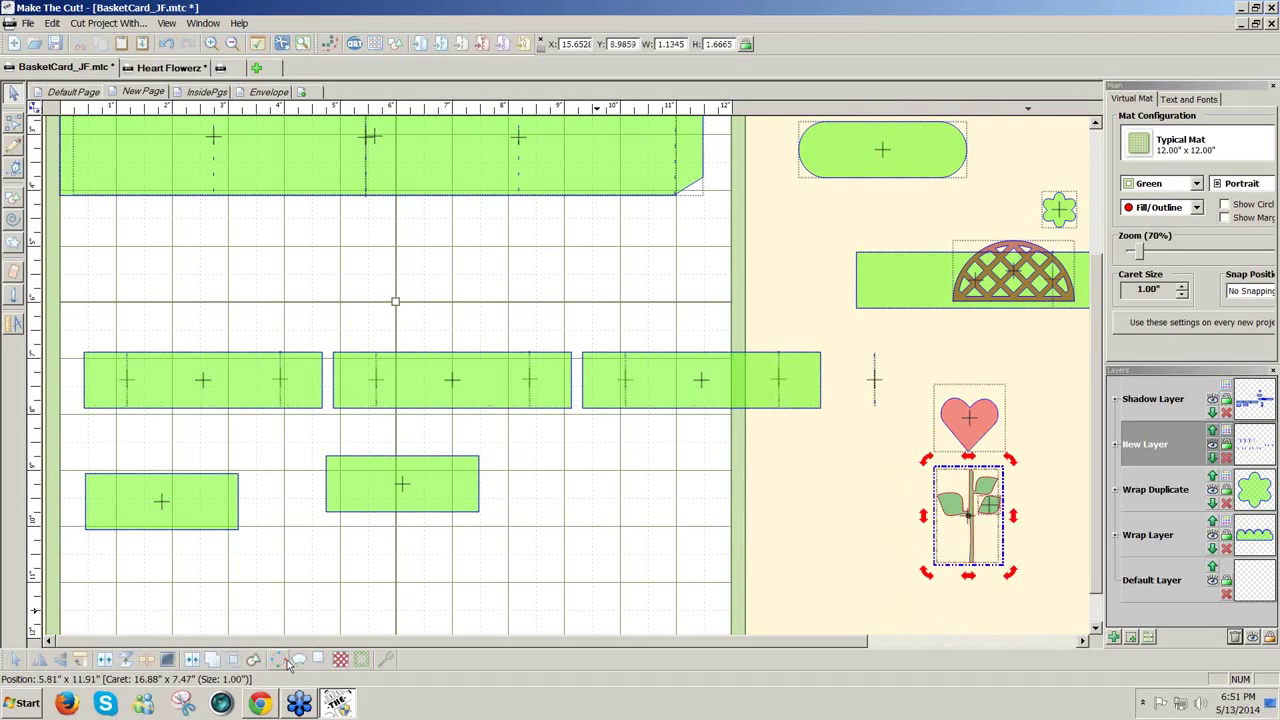
left_click(318, 659)
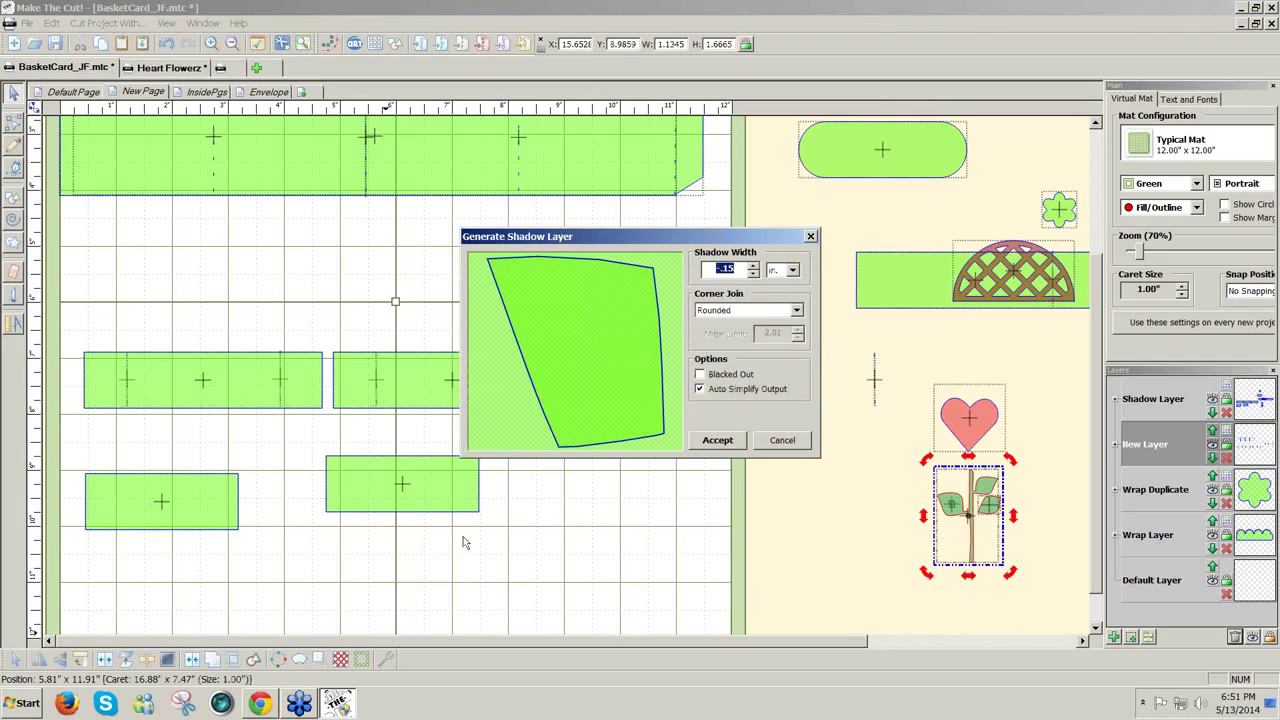
left_click(782, 440)
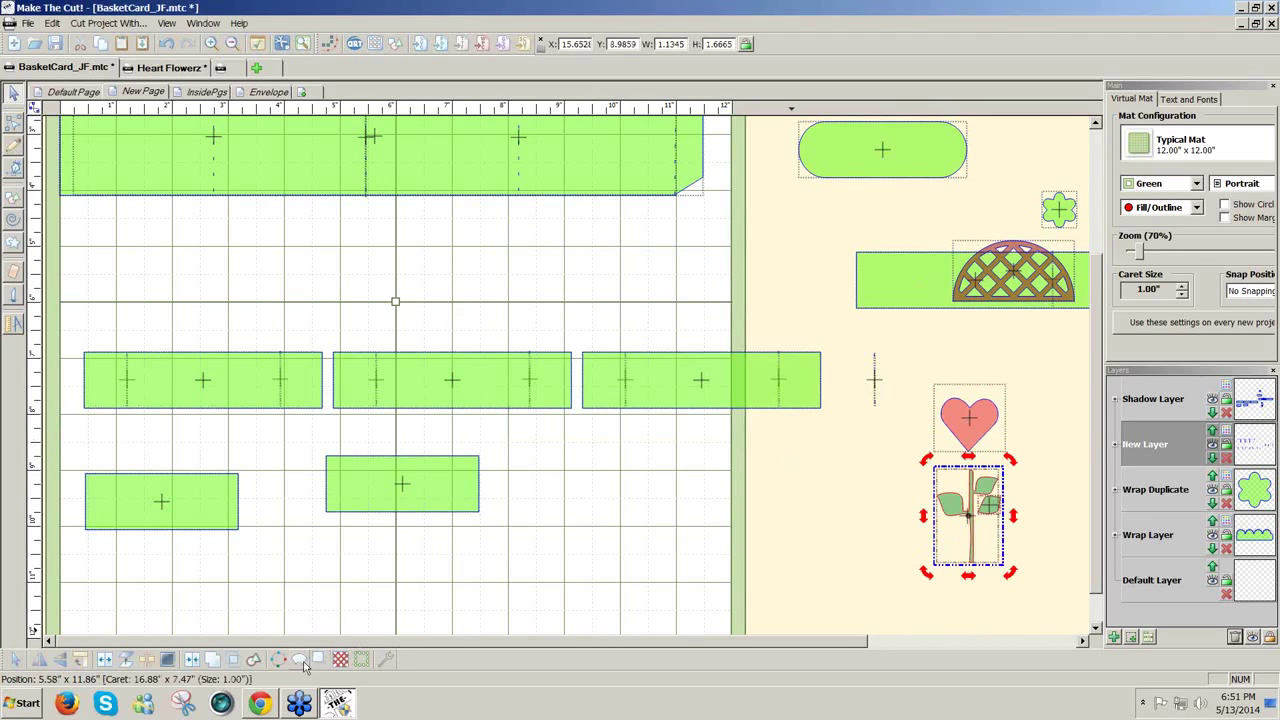
left_click(318, 659)
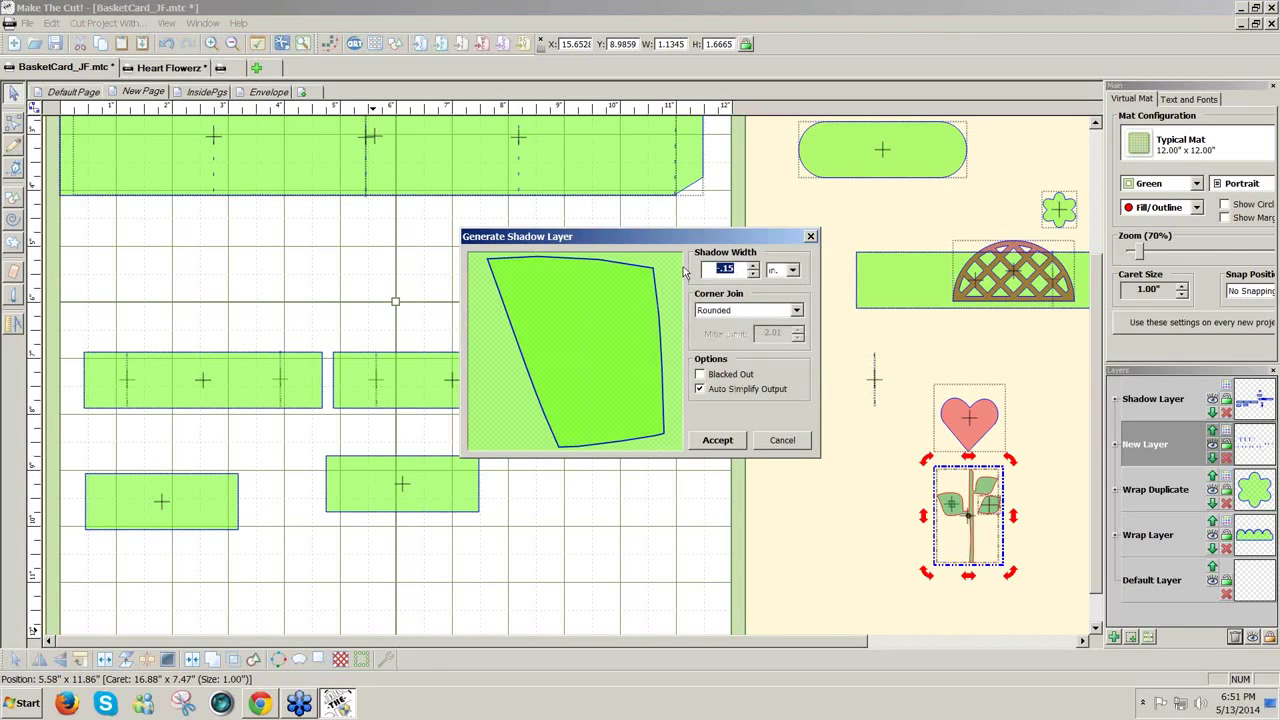
key("BackSpace")
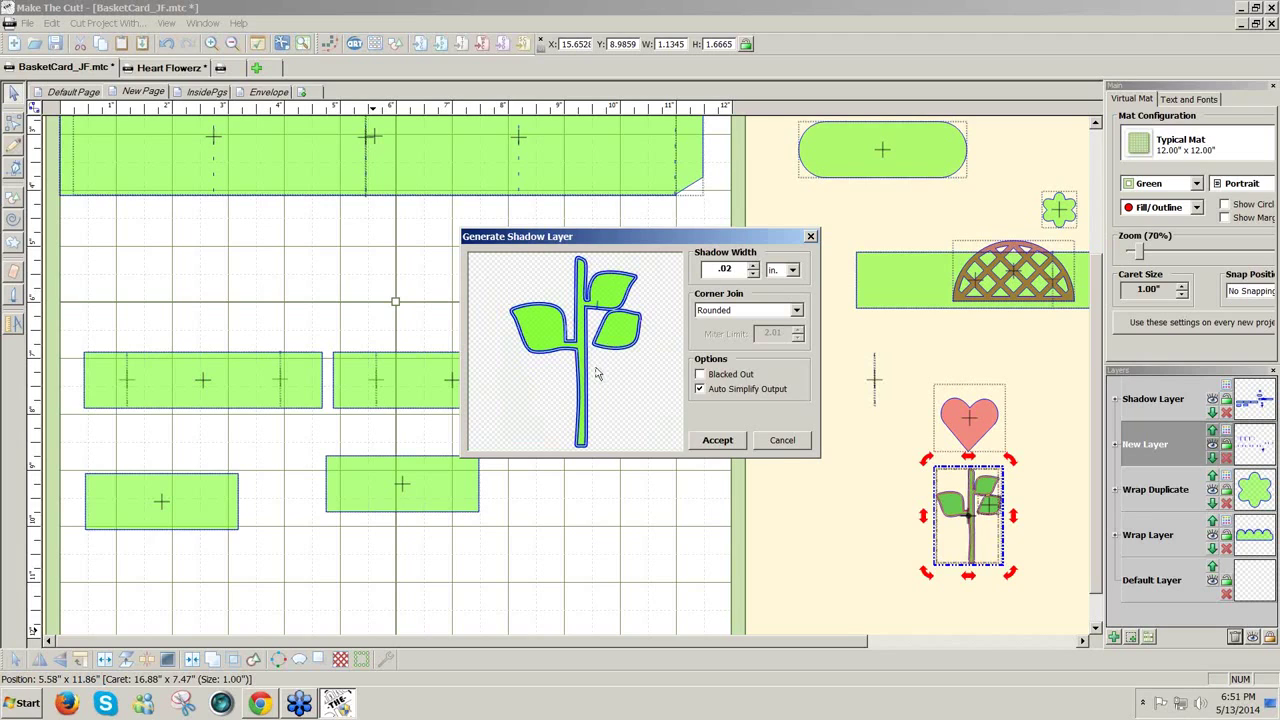
left_click(760, 445)
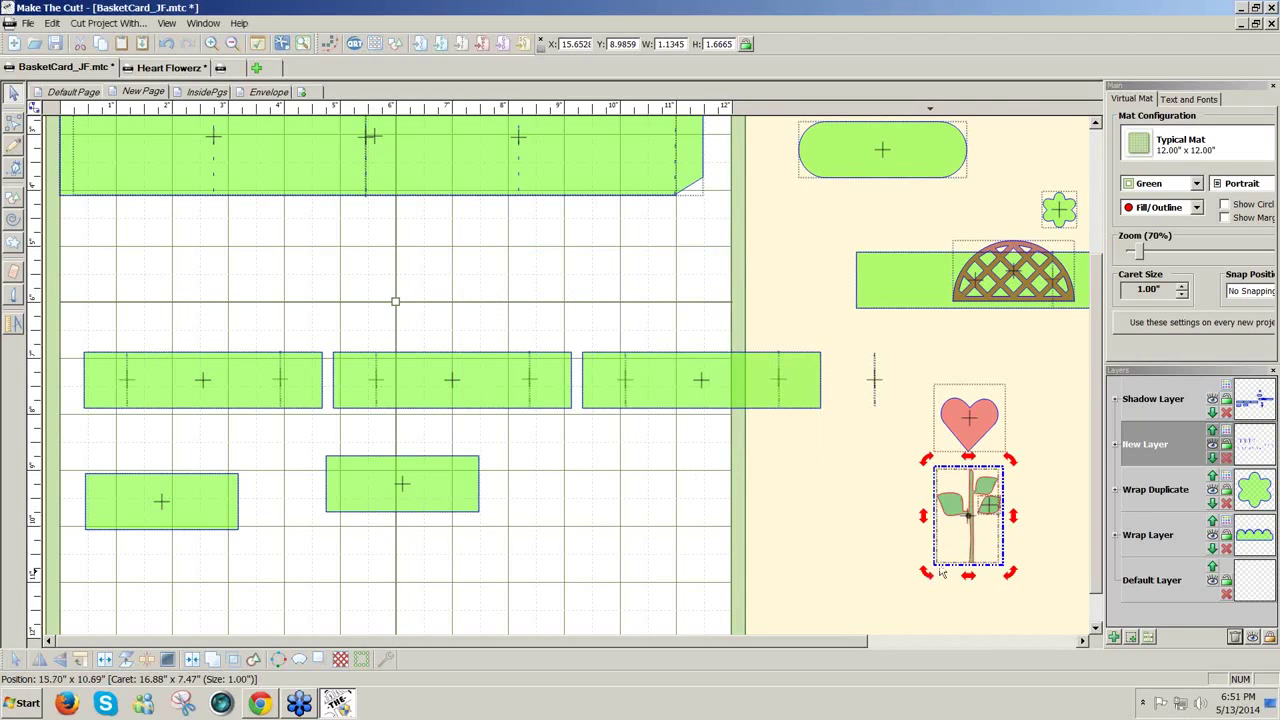
Move the lower-right leaf against the stem, select the stem with all its leaves and weld them into one shape
left_click(1022, 520)
left_click(986, 514)
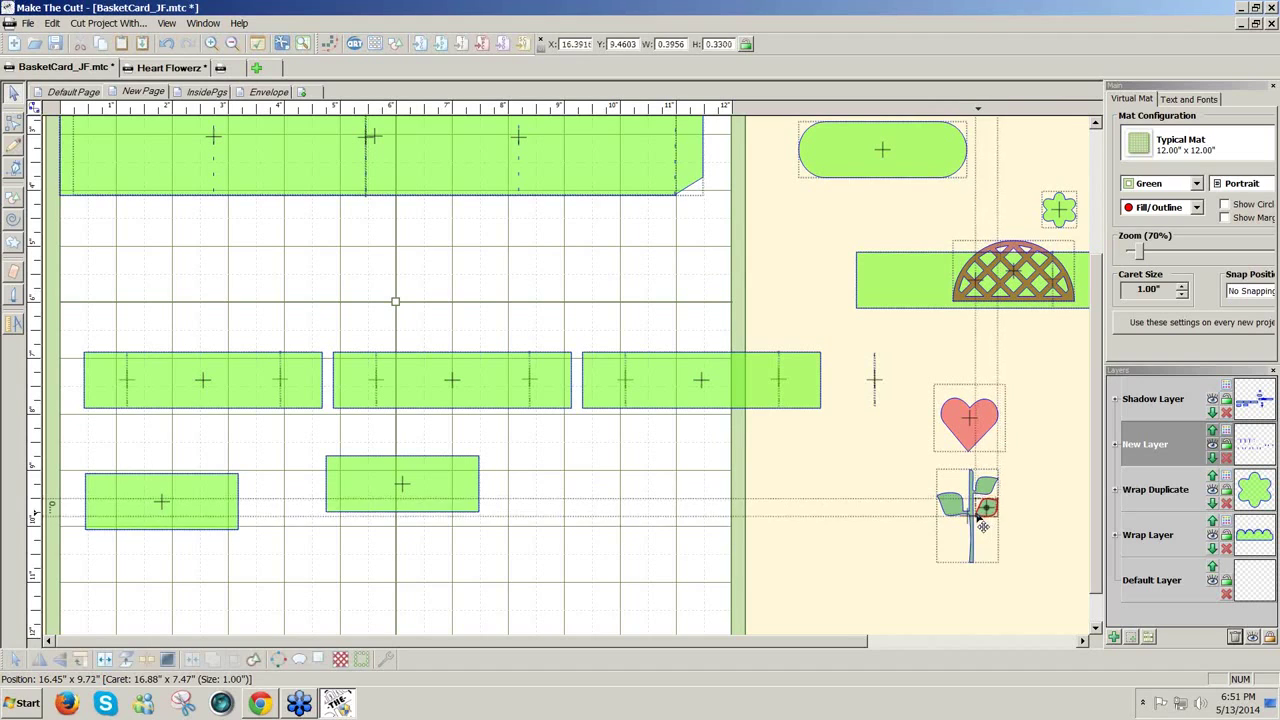
left_click_drag(1036, 598, 904, 447)
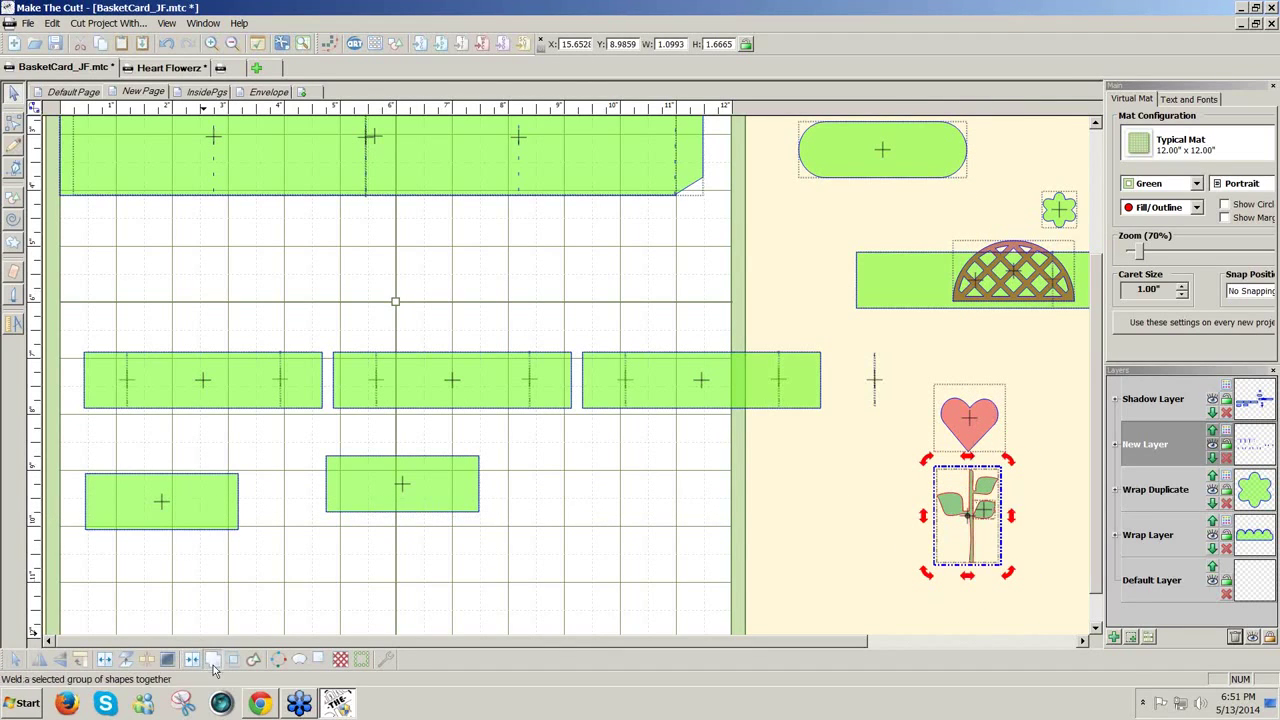
left_click(212, 660)
Generate 0.02-inch shadow layers with rounded corners for the welded stem and for the pink heart
left_click(940, 530)
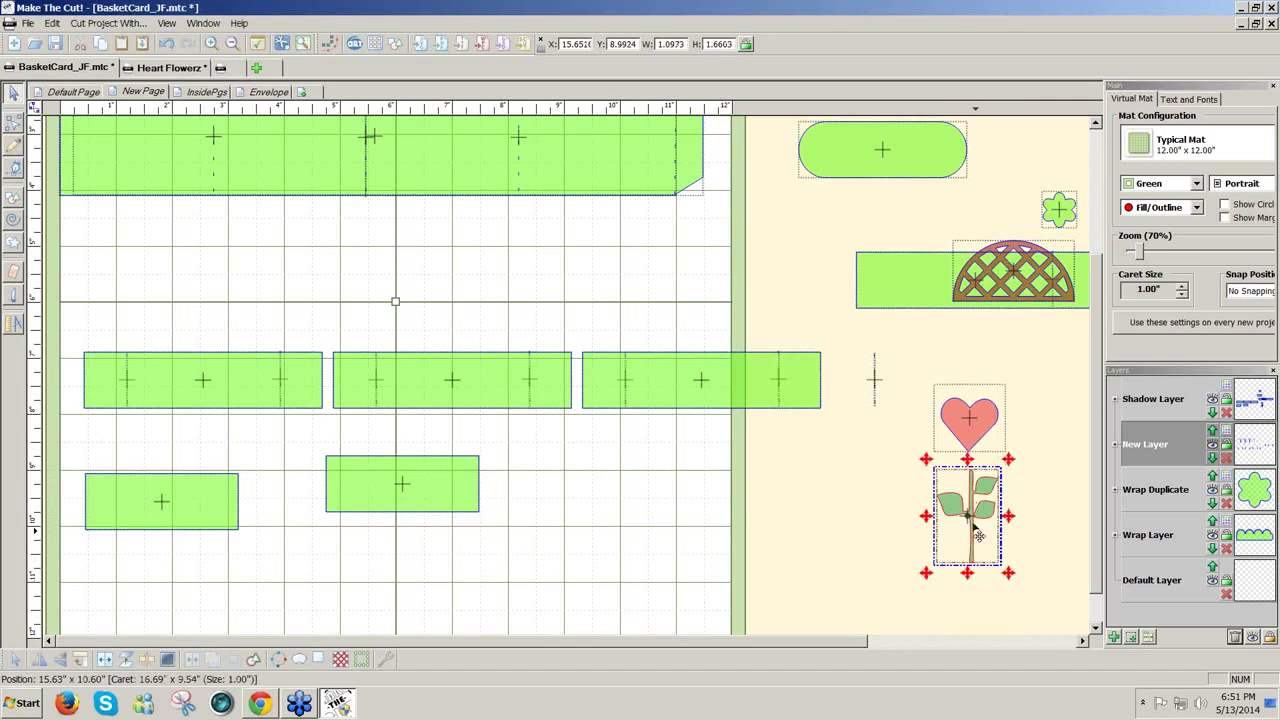
left_click(298, 660)
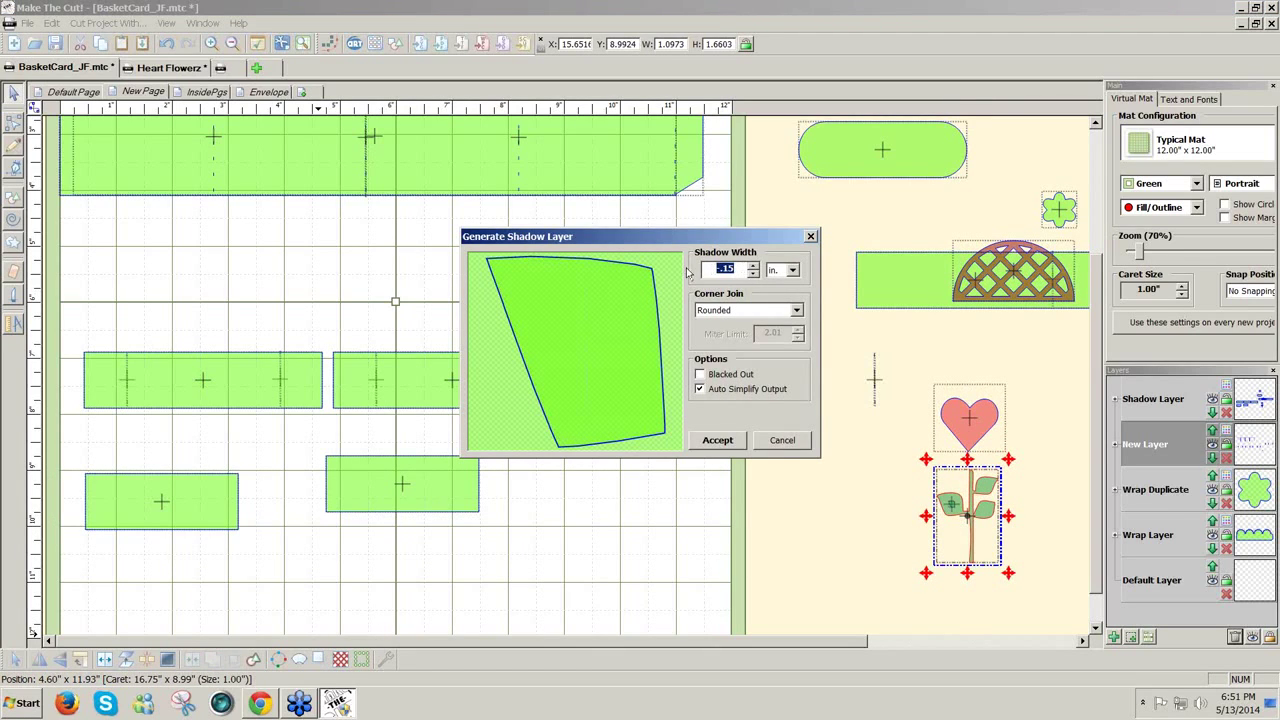
type(".02")
left_click(717, 440)
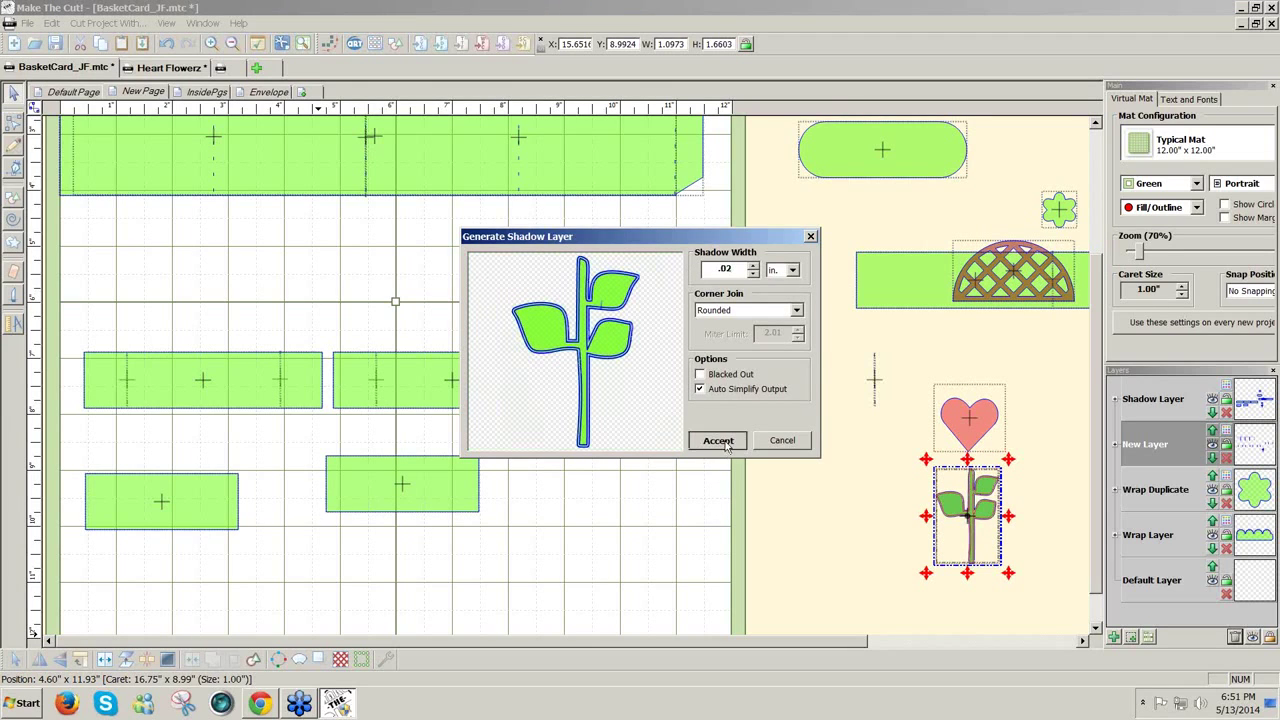
left_click(972, 425)
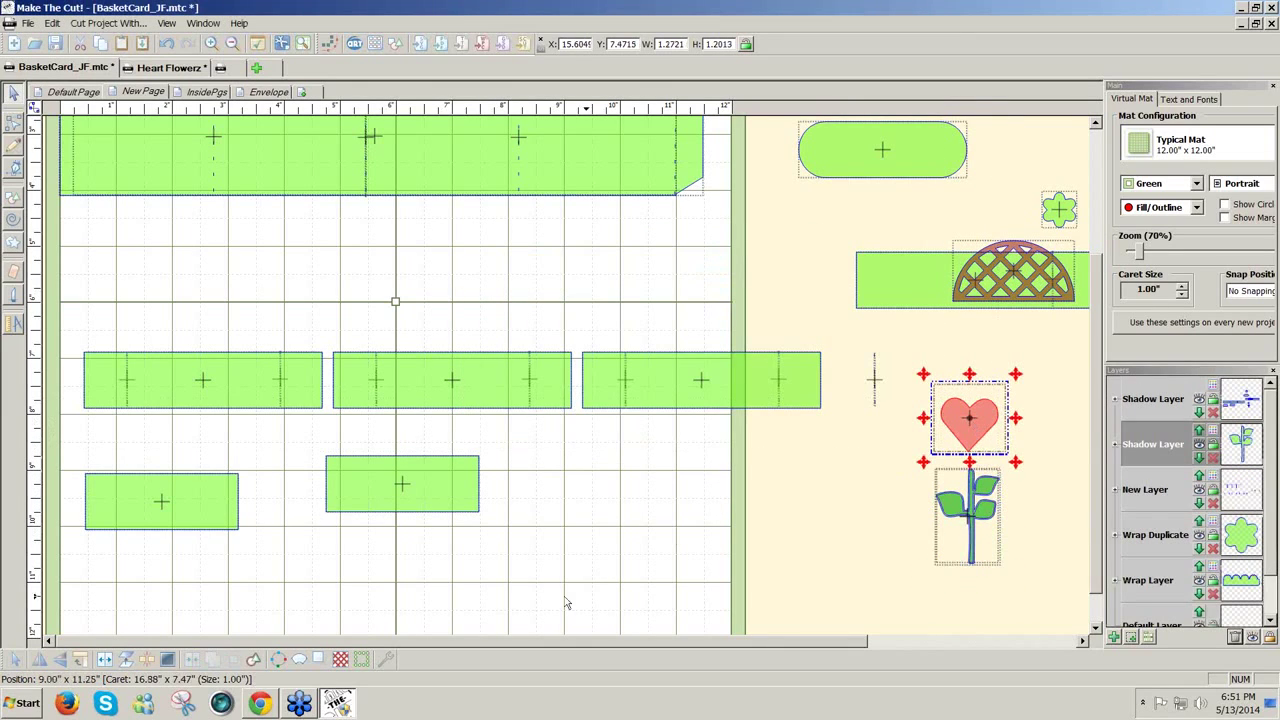
left_click(319, 661)
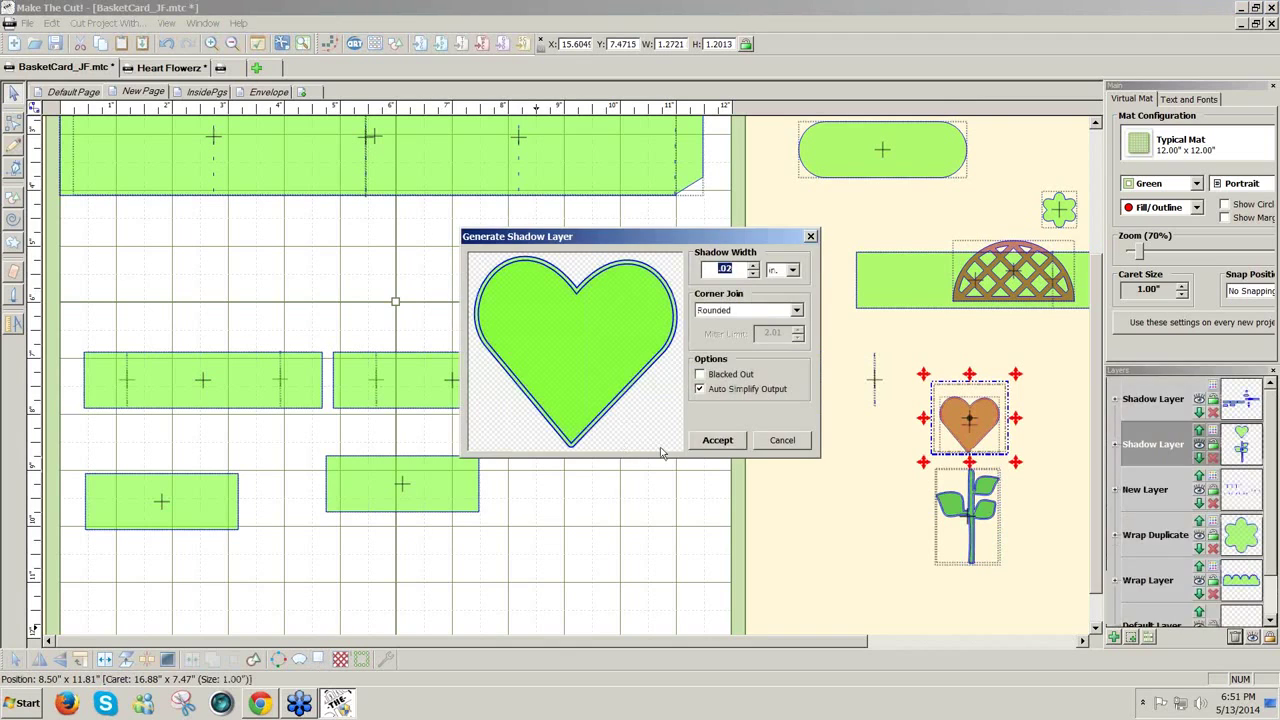
left_click(717, 440)
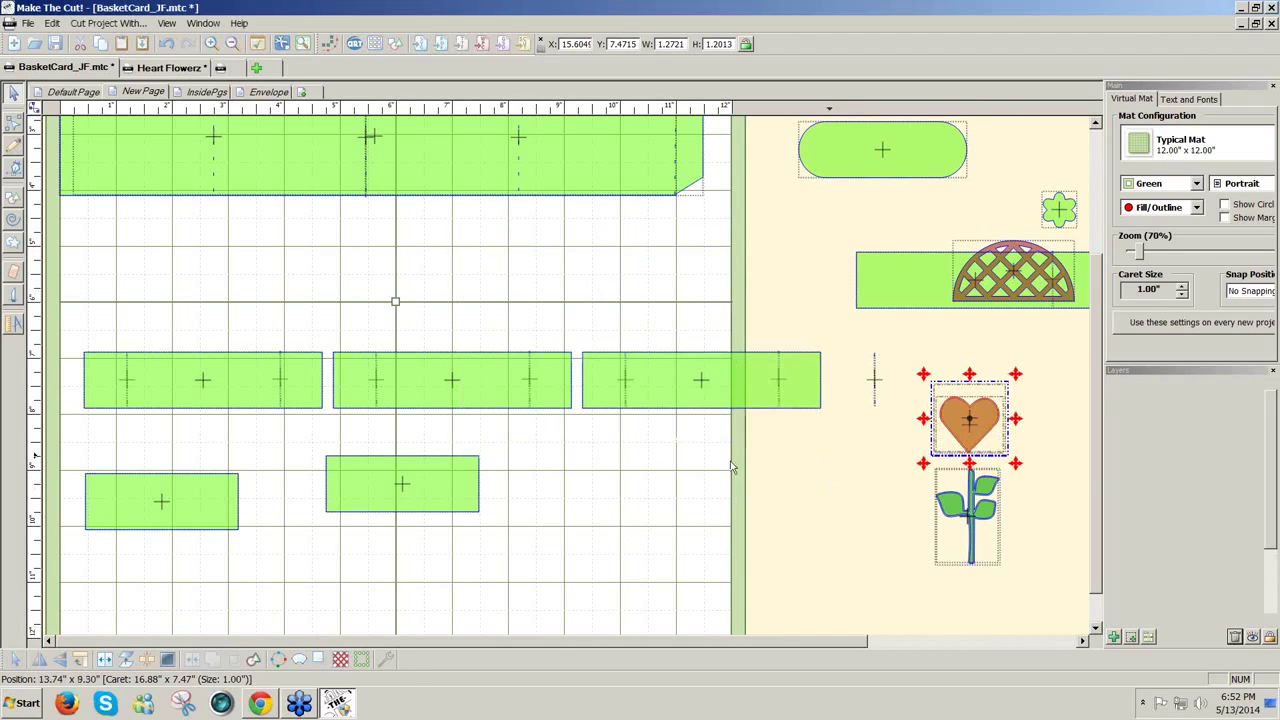
Move the original pink heart to the right and the original stem to the left, off their shadow shapes
left_click_drag(970, 420, 1033, 412)
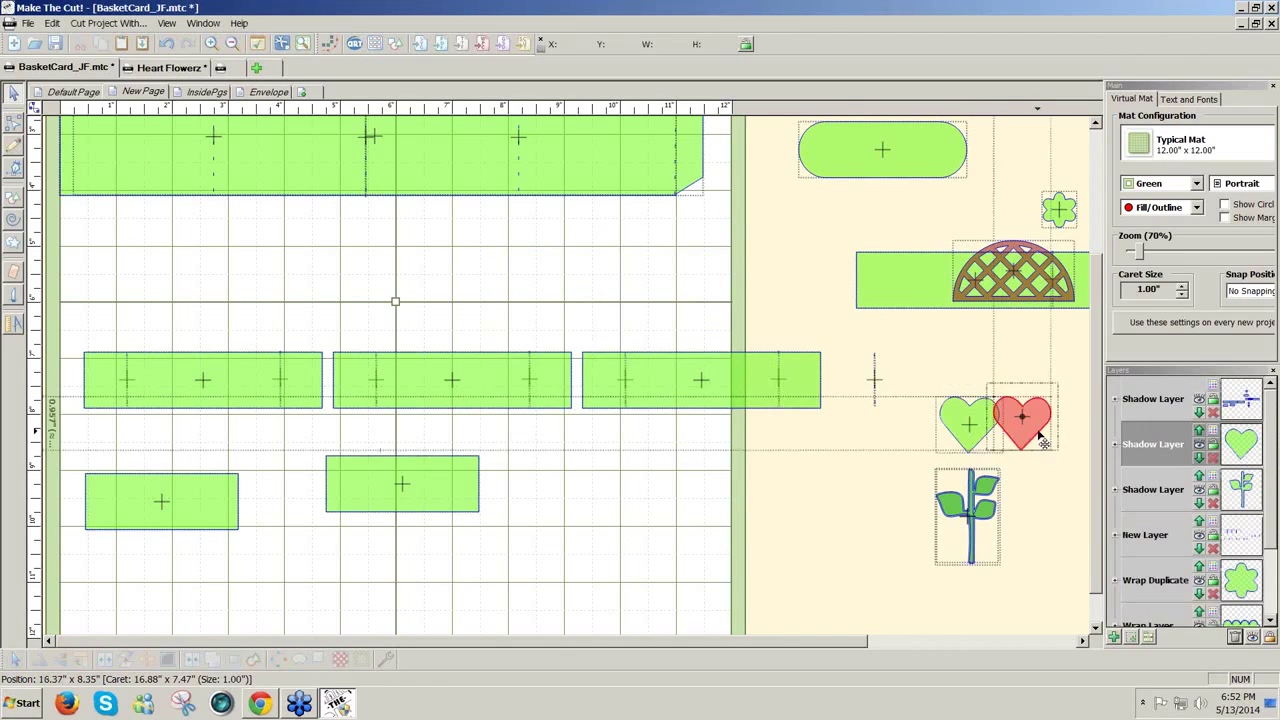
left_click_drag(973, 572, 816, 577)
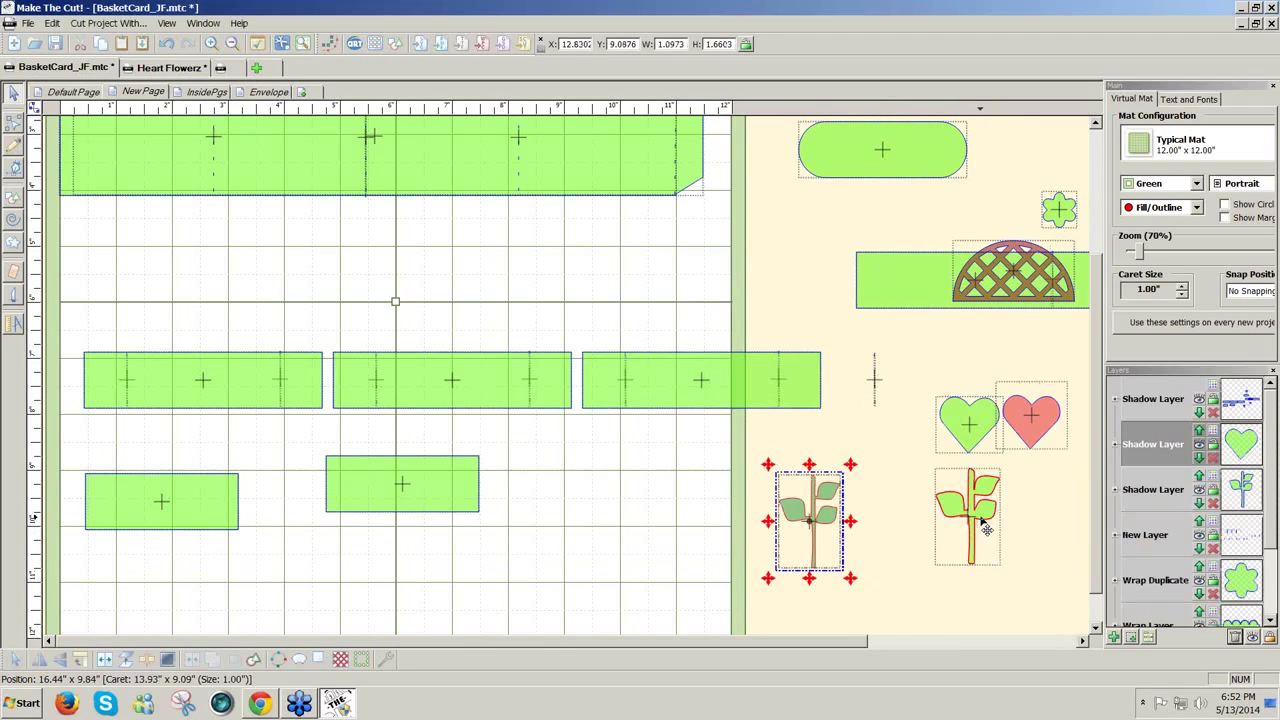
left_click(982, 535)
left_click(971, 438)
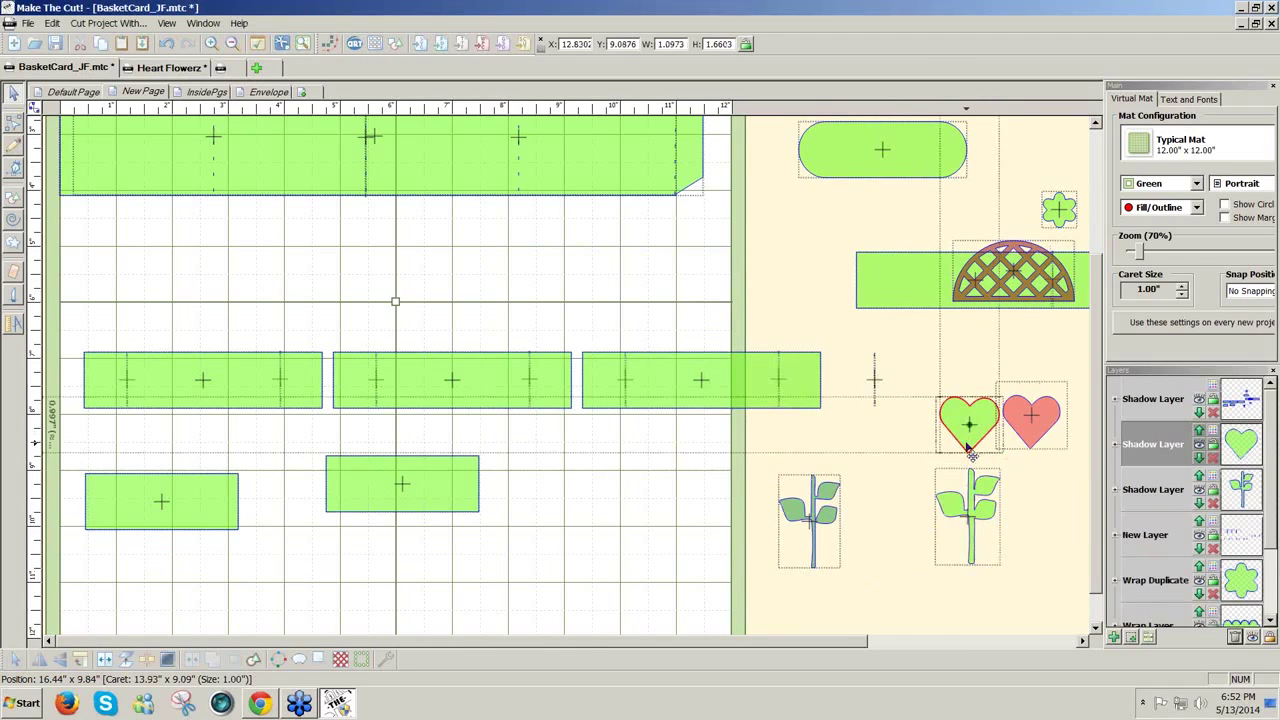
Move the green shadow stem onto the mat above the second small rectangle, shifting that rectangle down to make room
left_click_drag(968, 505, 323, 342)
left_click_drag(242, 345, 364, 417)
left_click_drag(409, 490, 438, 615)
left_click(358, 460)
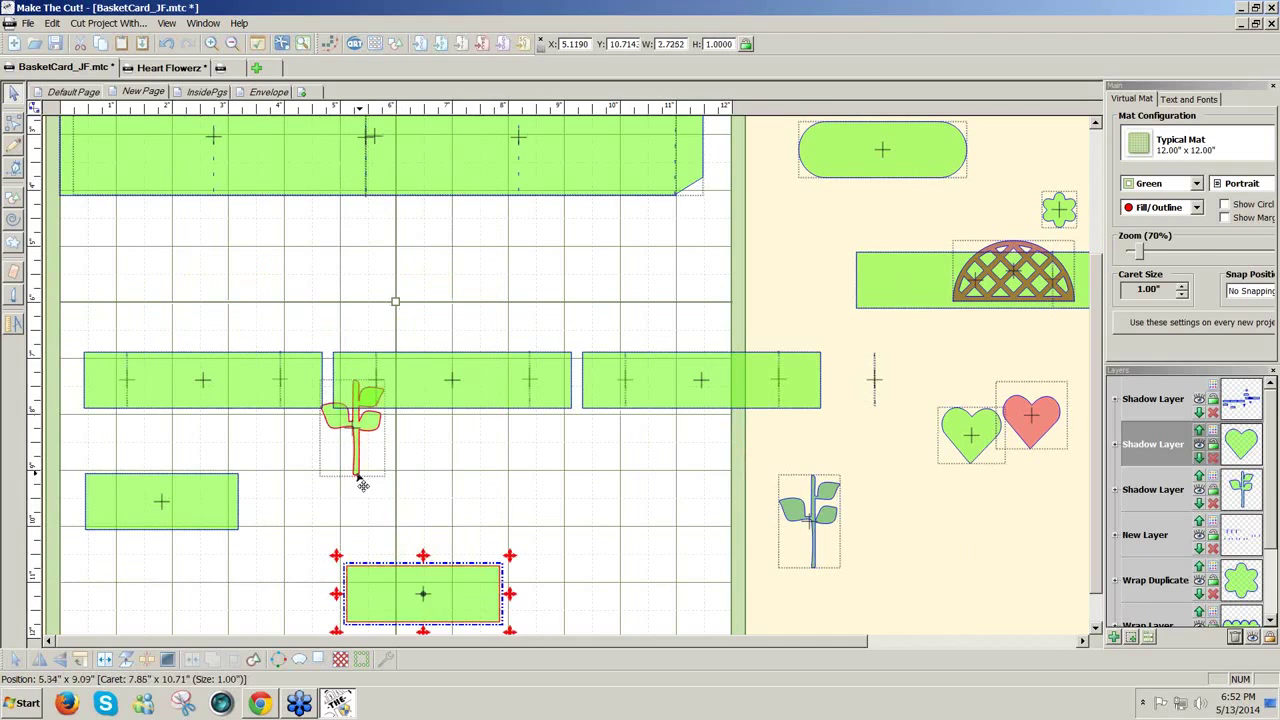
left_click_drag(368, 483, 395, 540)
left_click_drag(393, 540, 388, 545)
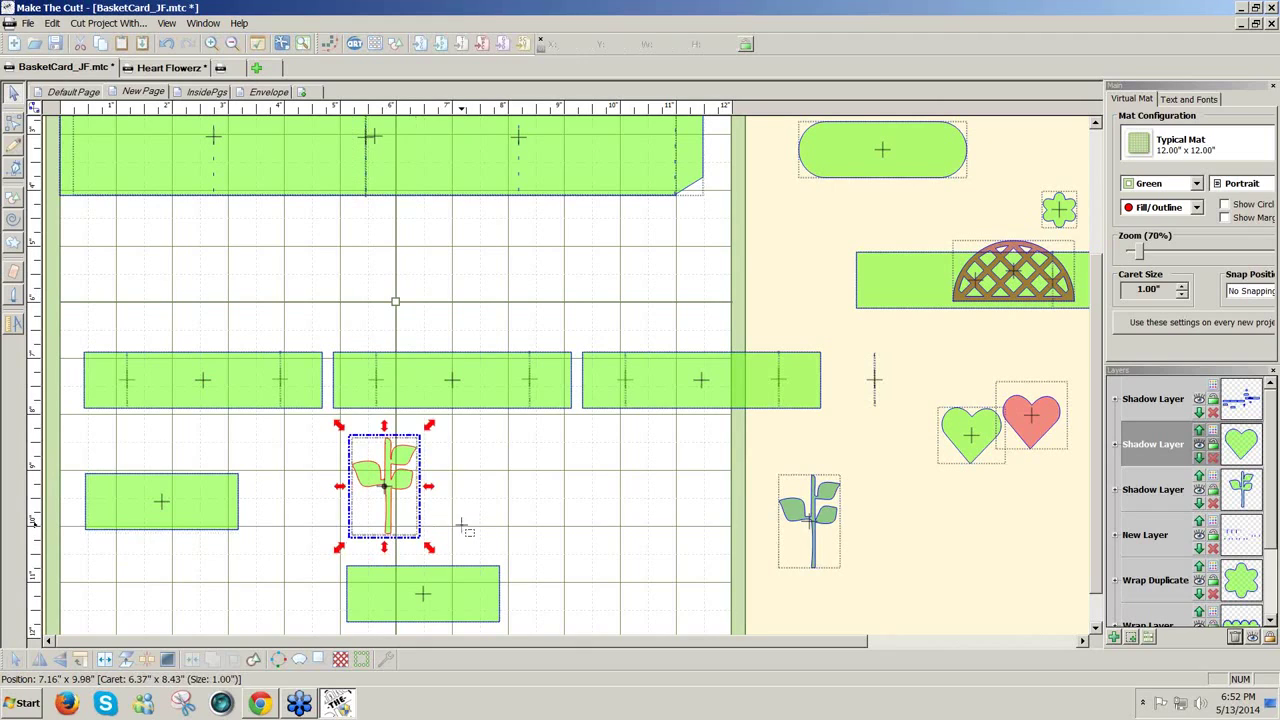
Delete the stray dashed fold line lying off the mat beside the third insert strip
left_click(457, 523)
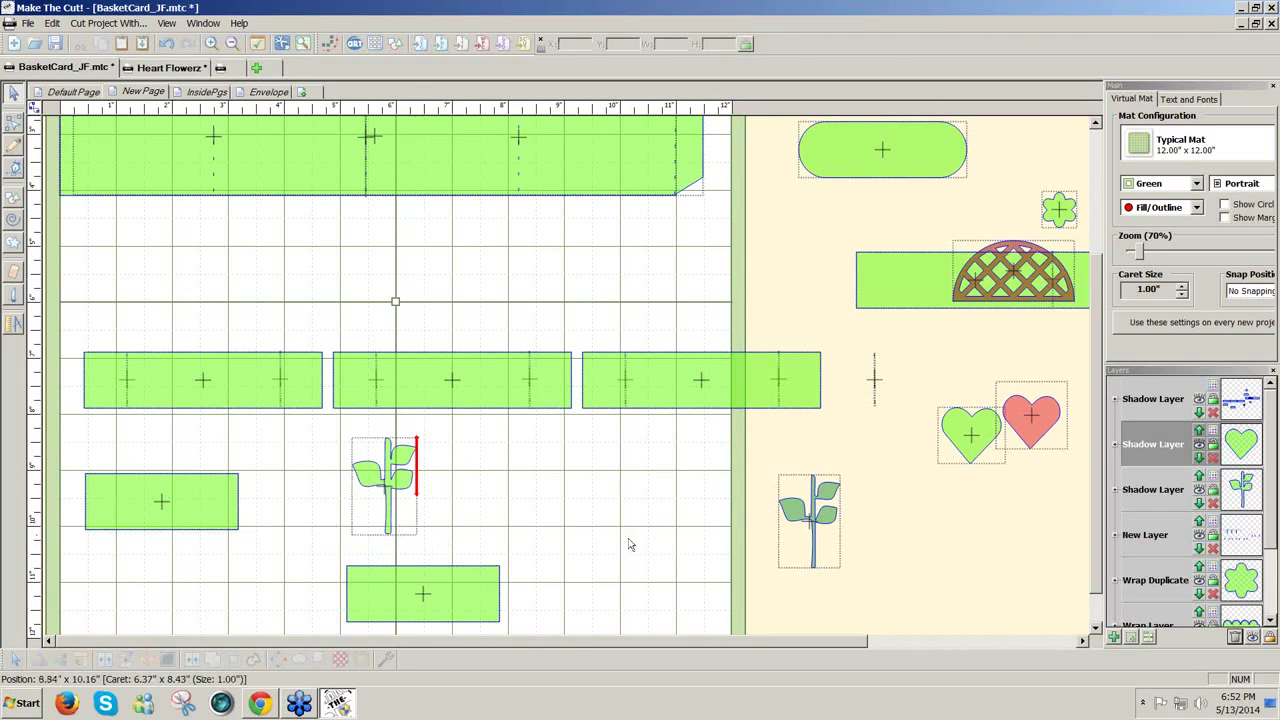
left_click_drag(908, 433, 858, 333)
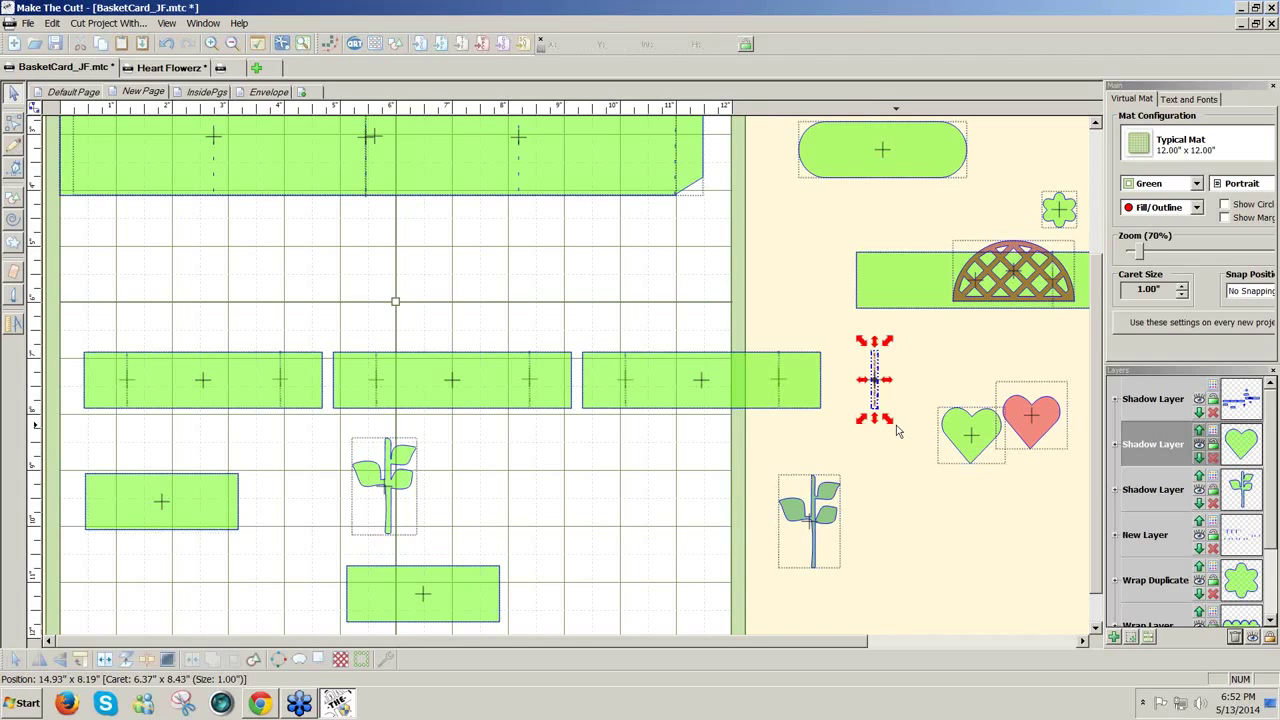
key("Delete")
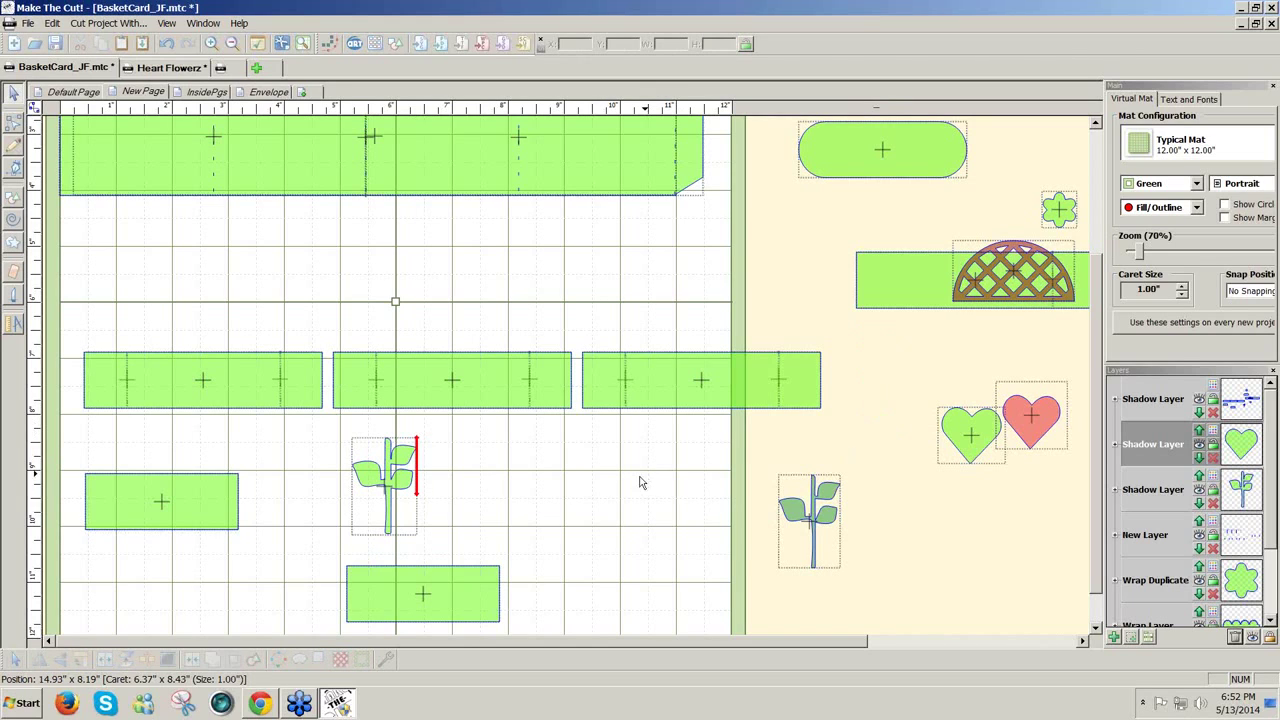
Lower the shadow stem onto the edge of the small rectangle and place the green shadow heart on top of it
left_click(389, 523)
left_click(388, 515)
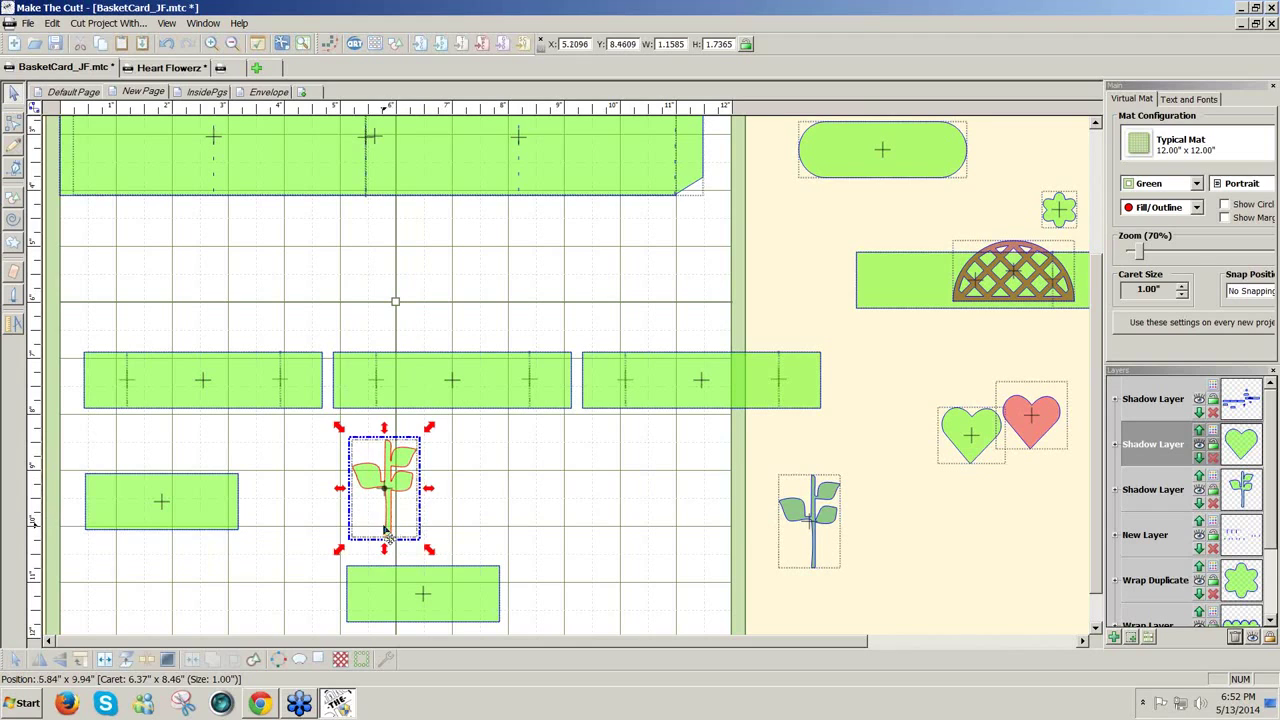
left_click_drag(388, 534, 370, 566)
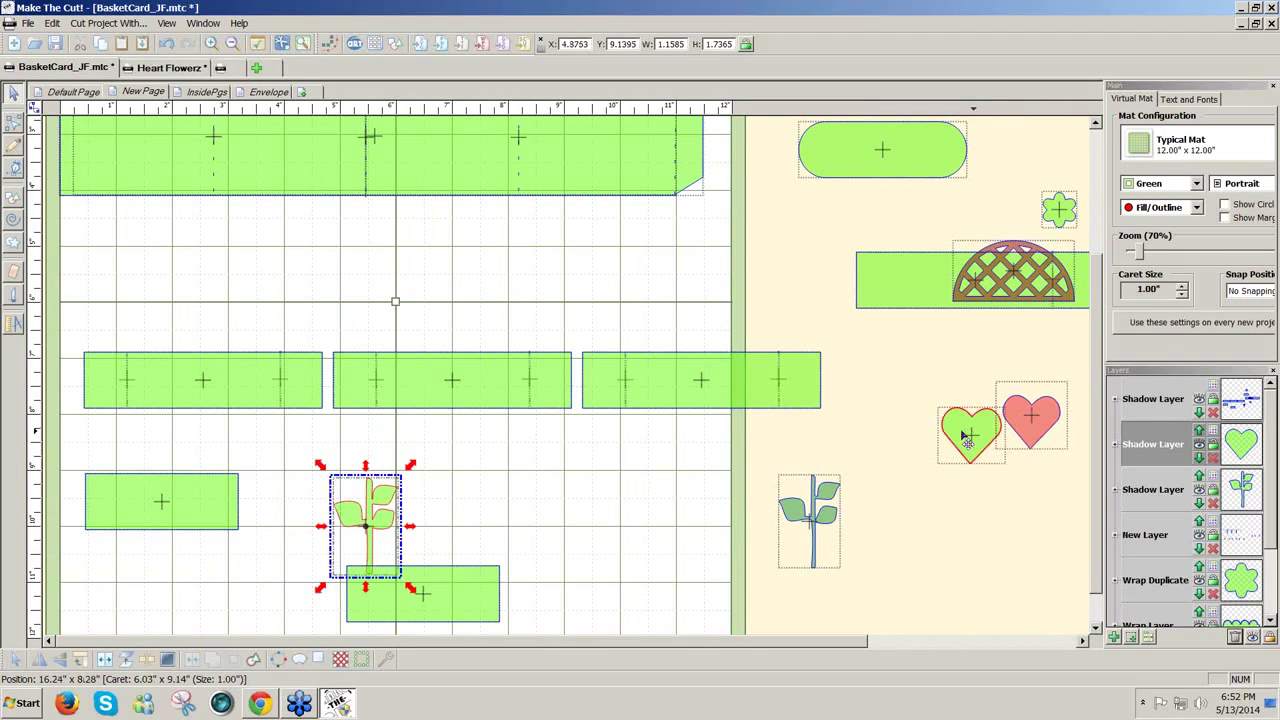
left_click_drag(967, 440, 371, 454)
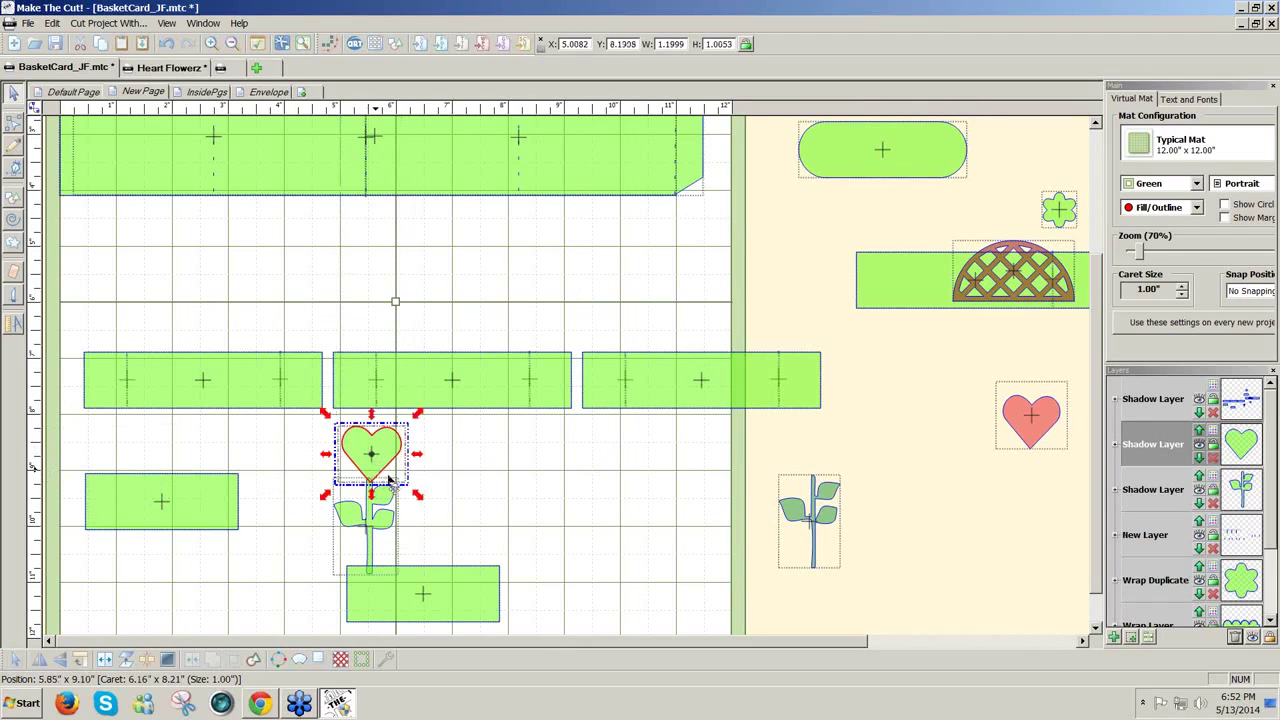
left_click(499, 513)
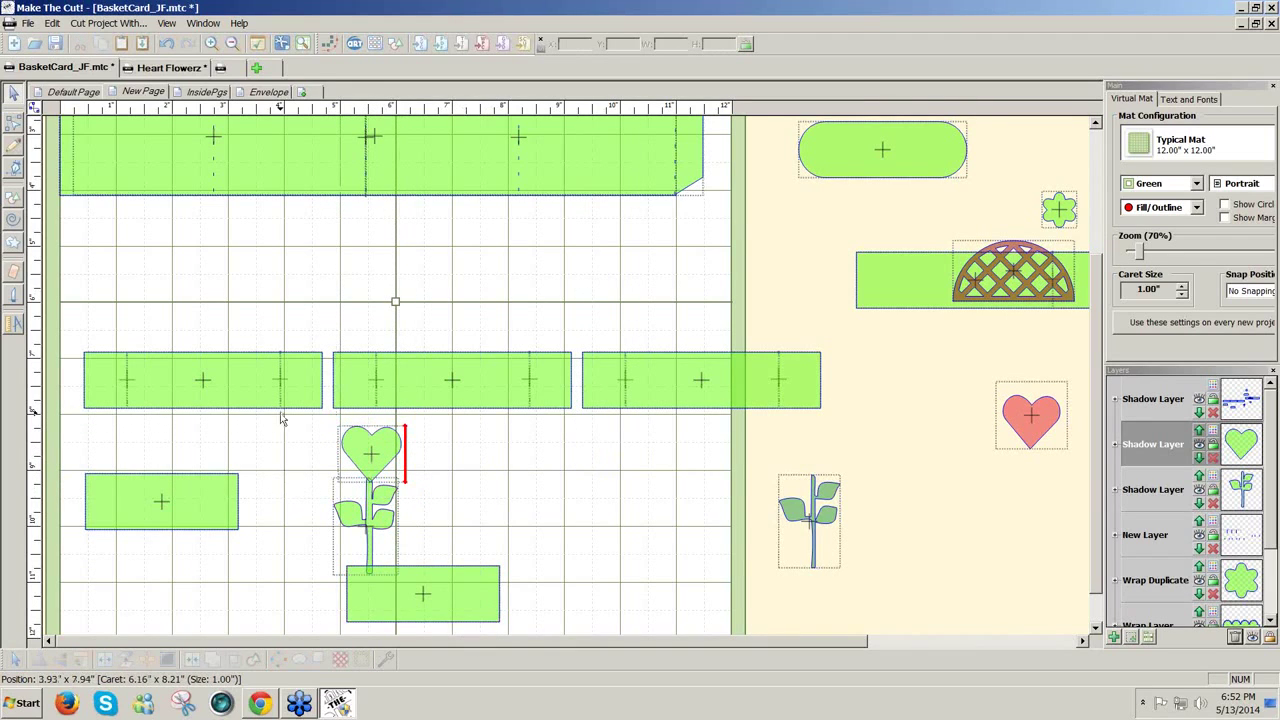
Place the original pink heart and the original stem over their matching shadow shapes on the mat
left_click_drag(288, 418, 430, 590)
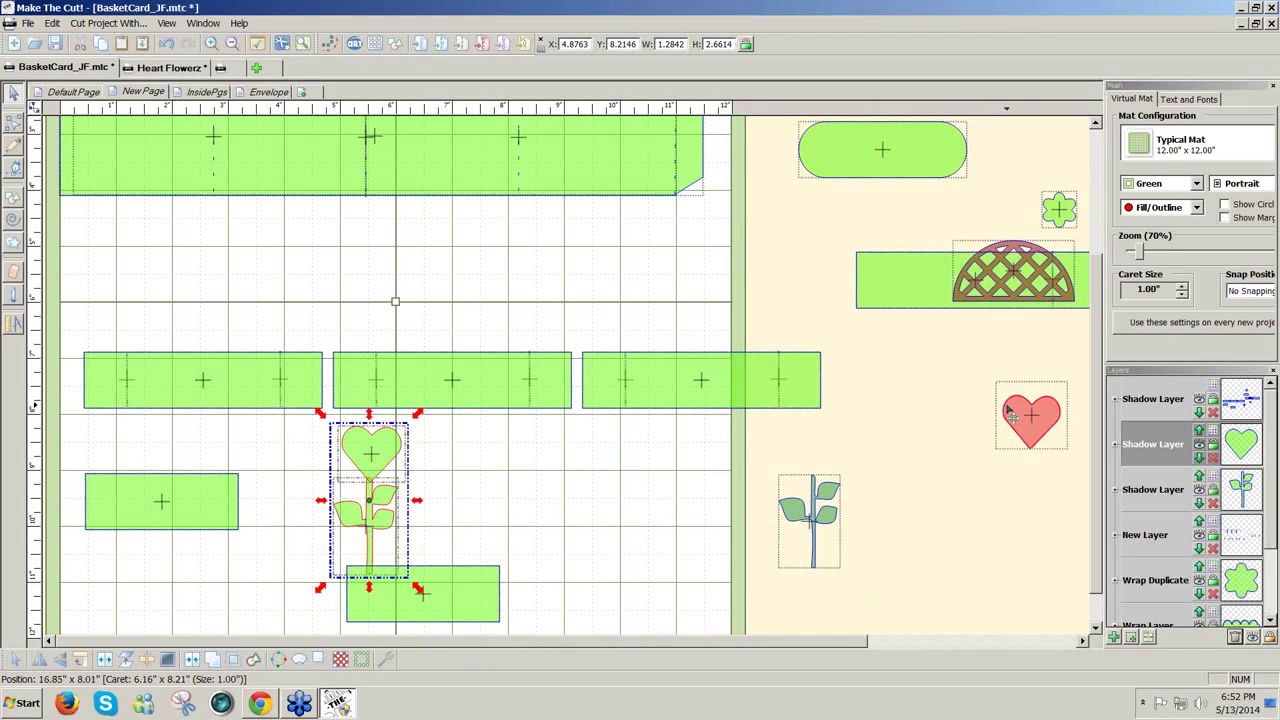
left_click_drag(1042, 432, 378, 461)
left_click(810, 518)
left_click_drag(550, 551, 364, 524)
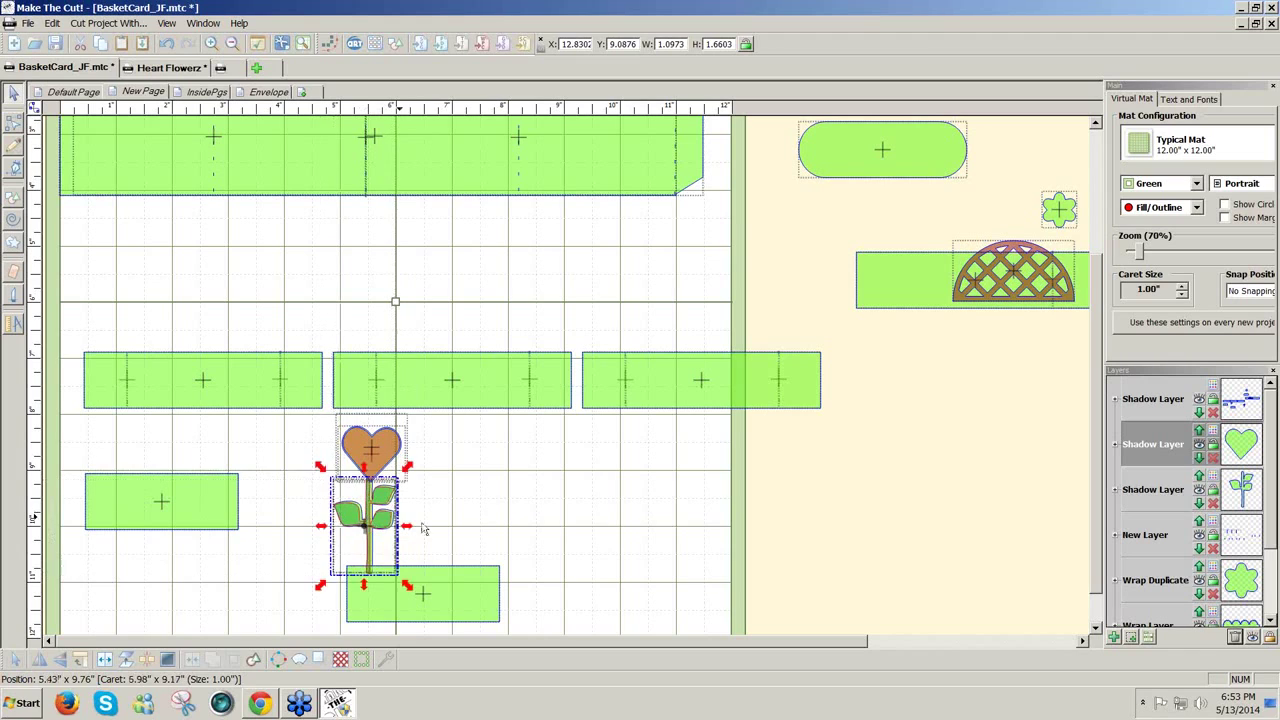
Duplicate the shadow heart and layered stem twice over the small rectangle, tilting the outer copy to the right
left_click_drag(318, 412, 446, 626)
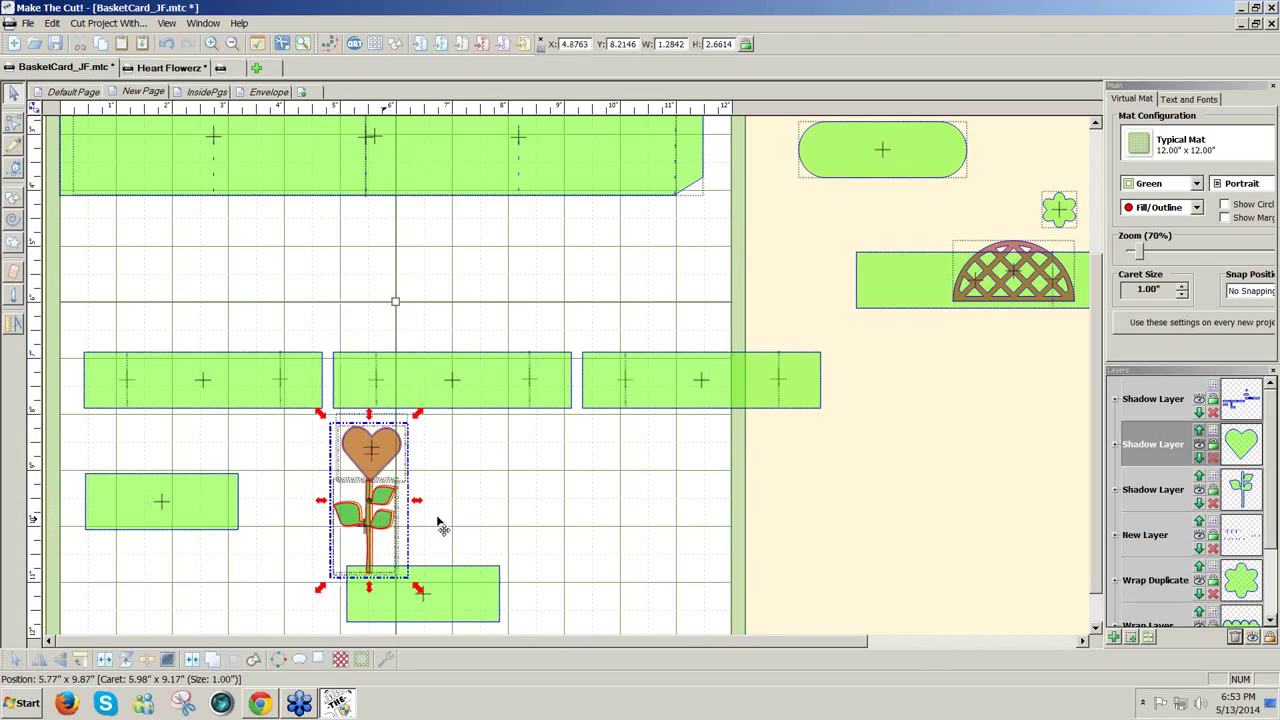
left_click_drag(437, 523, 443, 570)
left_click_drag(445, 520, 533, 472)
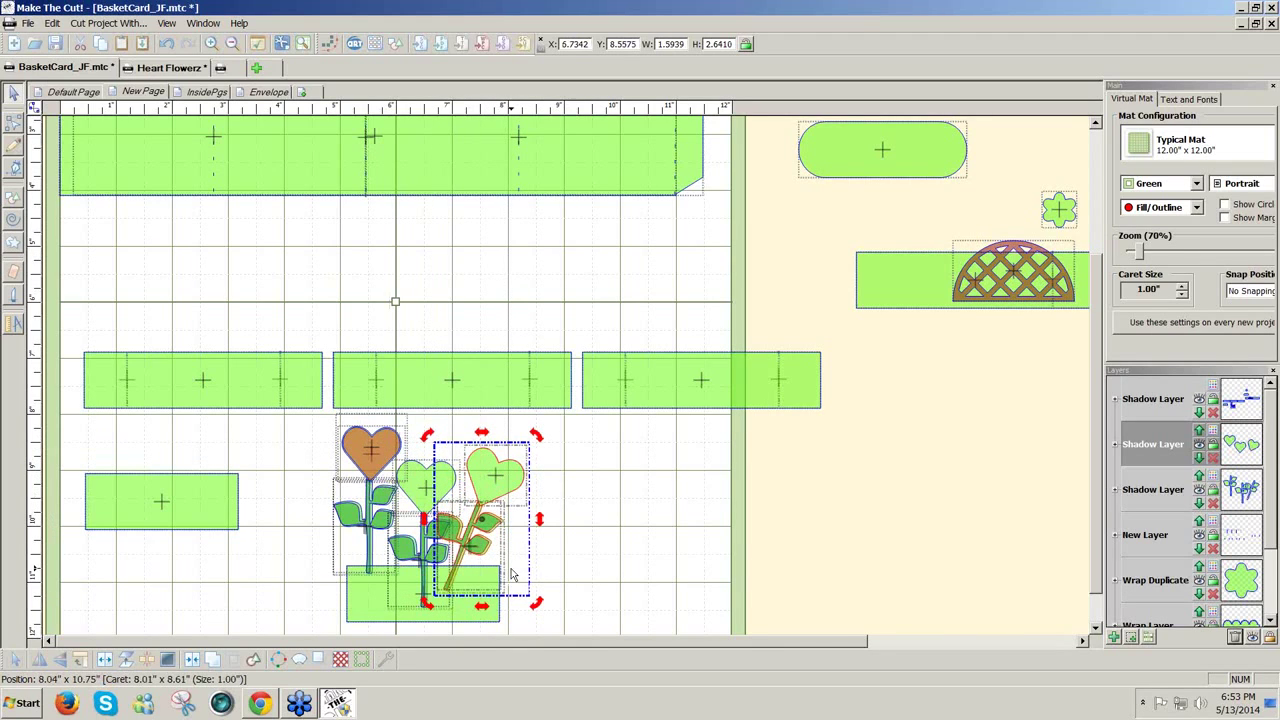
key("ctrl+z")
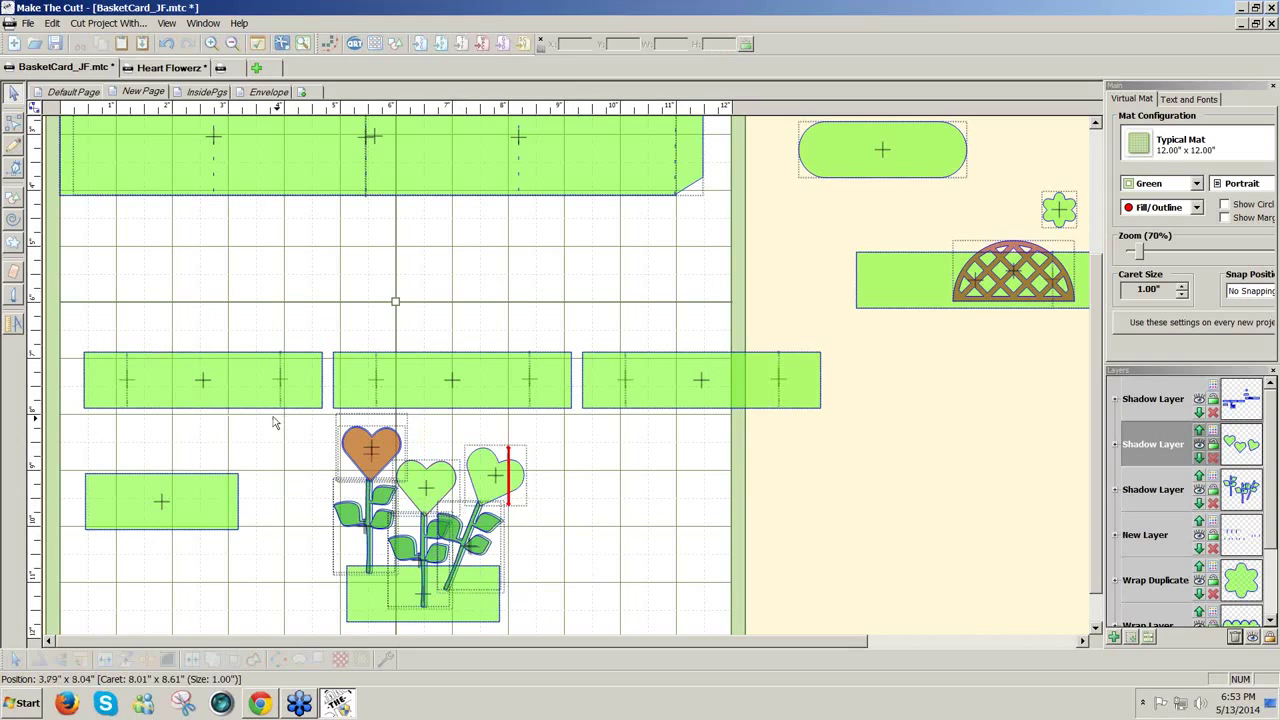
Duplicate the pink heart twice, placing one copy left of the flower group and the other at the mat's right edge
left_click_drag(304, 419, 422, 602)
left_click_drag(372, 452, 279, 459)
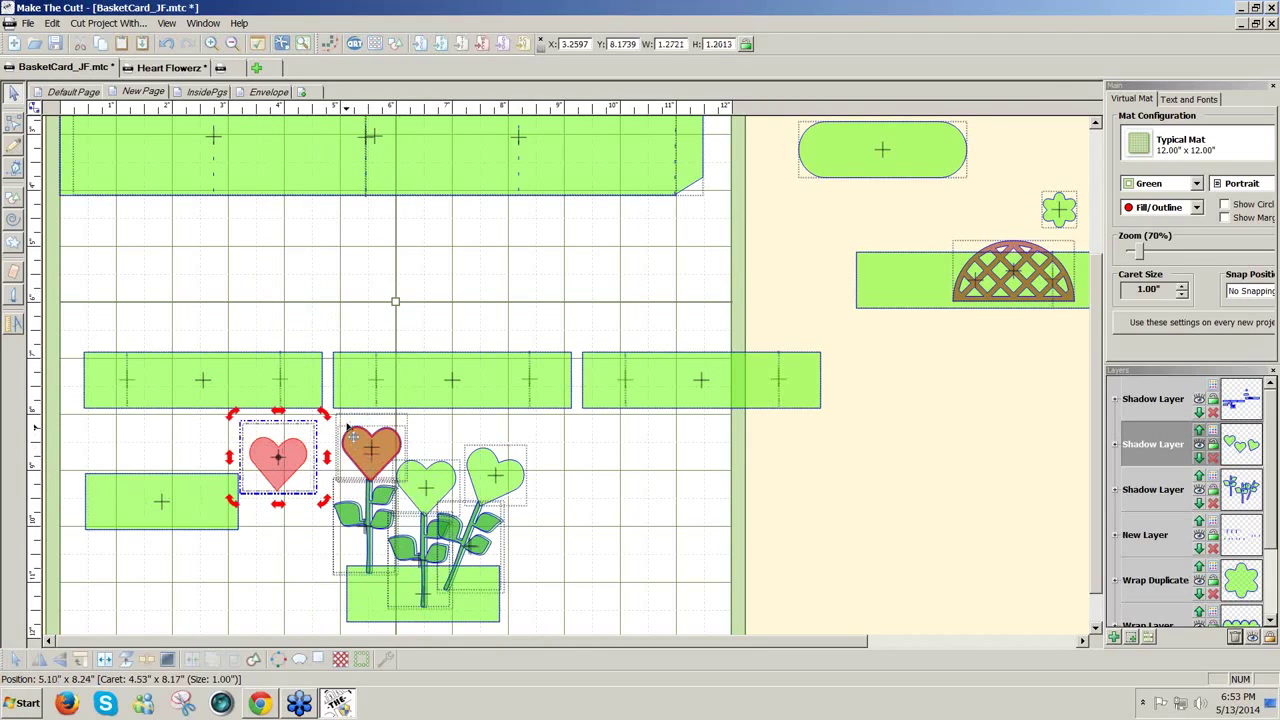
left_click_drag(418, 430, 322, 610)
left_click_drag(381, 455, 748, 500)
Place a copy of the upright heart flower over the leftmost small rectangle and move a loose pink heart beside it
left_click_drag(251, 614, 419, 386)
left_click_drag(385, 448, 143, 447)
left_click_drag(138, 530, 136, 511)
left_click(194, 439)
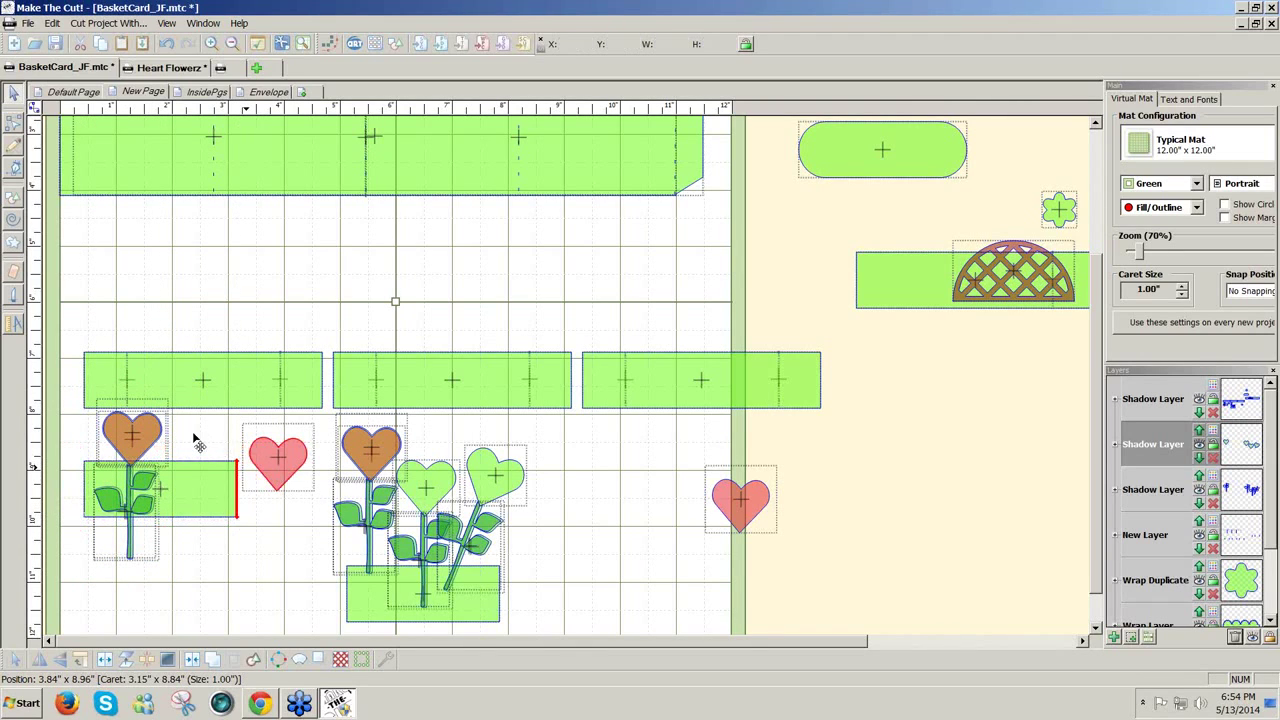
left_click_drag(281, 486, 198, 440)
left_click(201, 443)
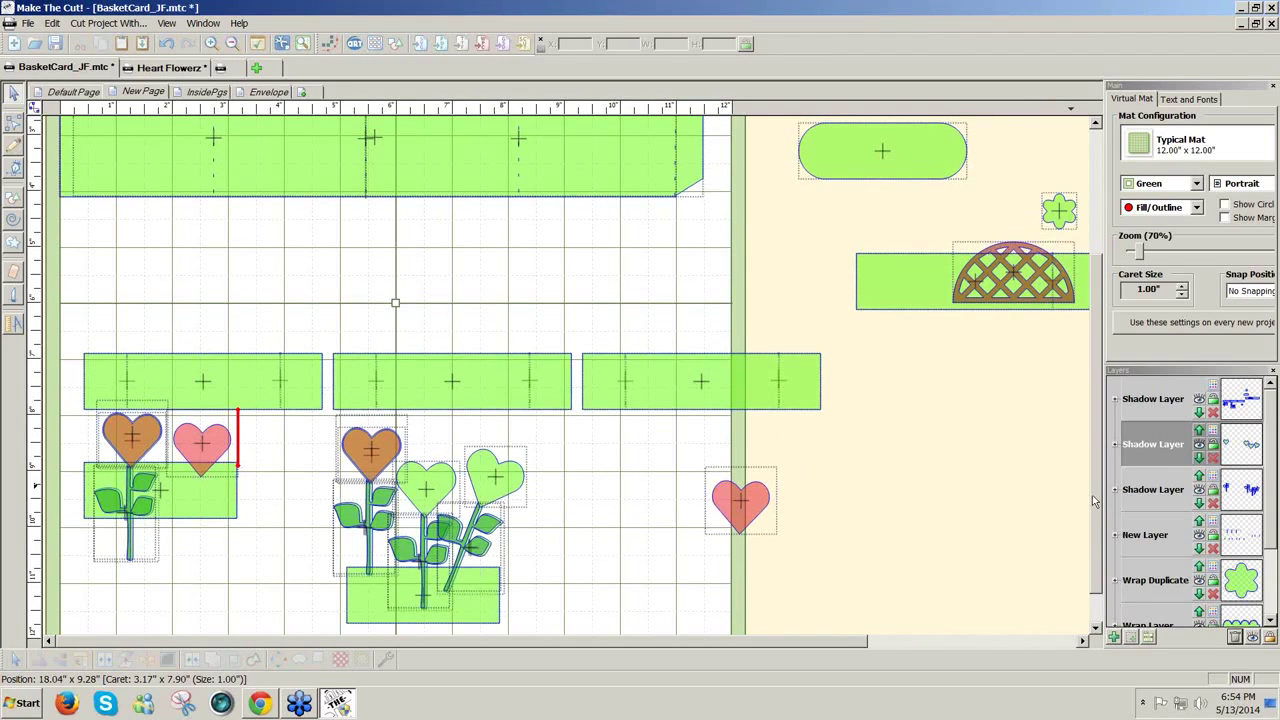
Stretch the oval shape beside the mat to about 3.17 inches tall and rotate it 90 degrees
scroll(1094, 500, "up", 2)
left_click(883, 212)
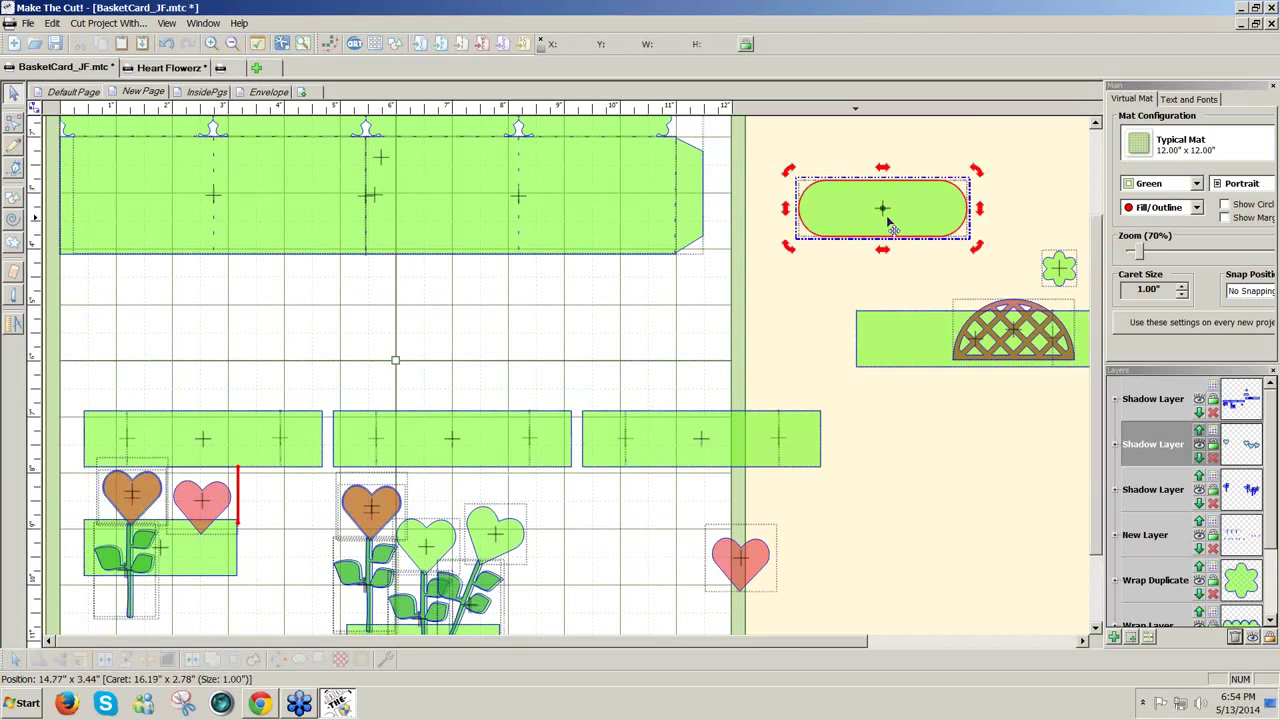
left_click(885, 218)
left_click_drag(887, 229, 886, 237)
left_click(886, 238)
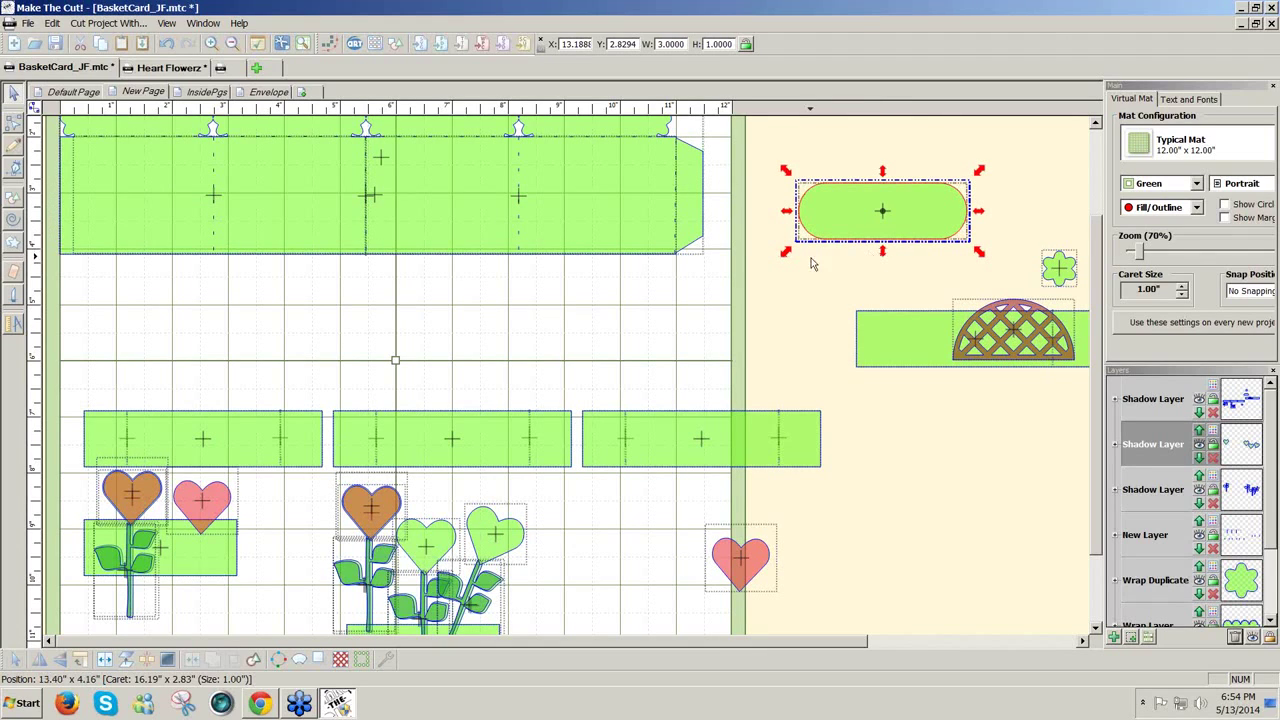
left_click_drag(882, 254, 889, 384)
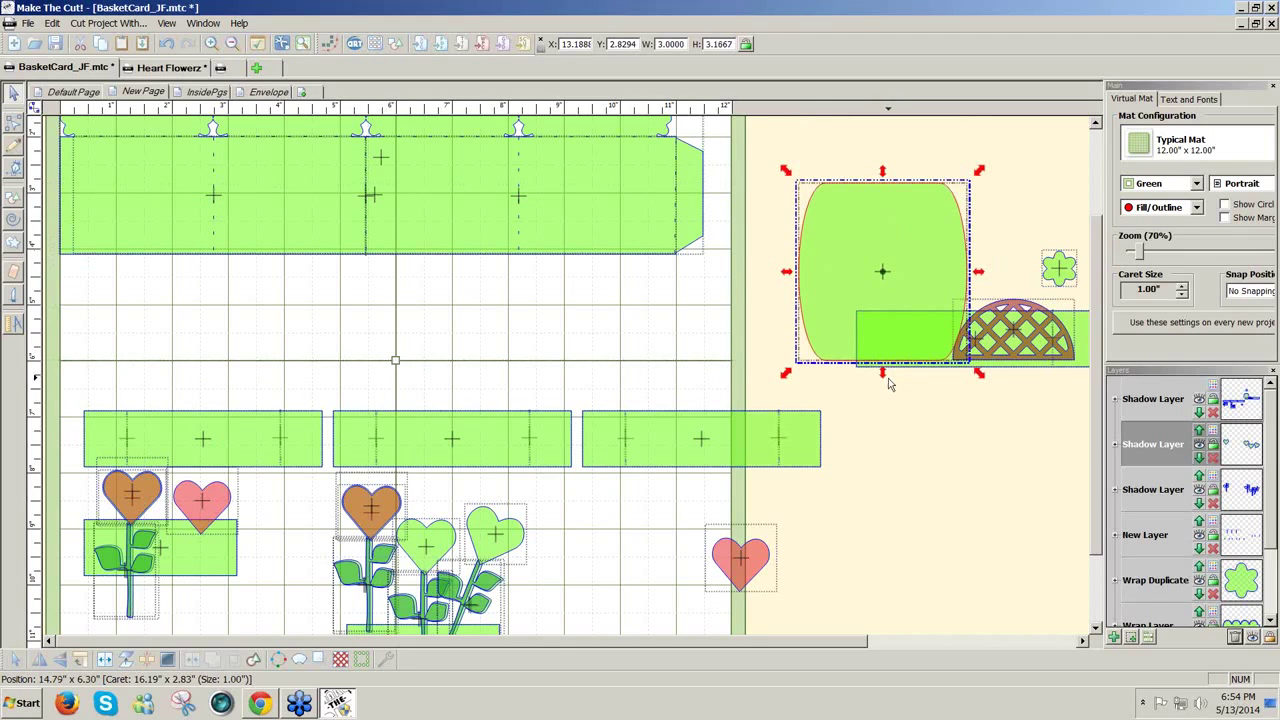
left_click(80, 660)
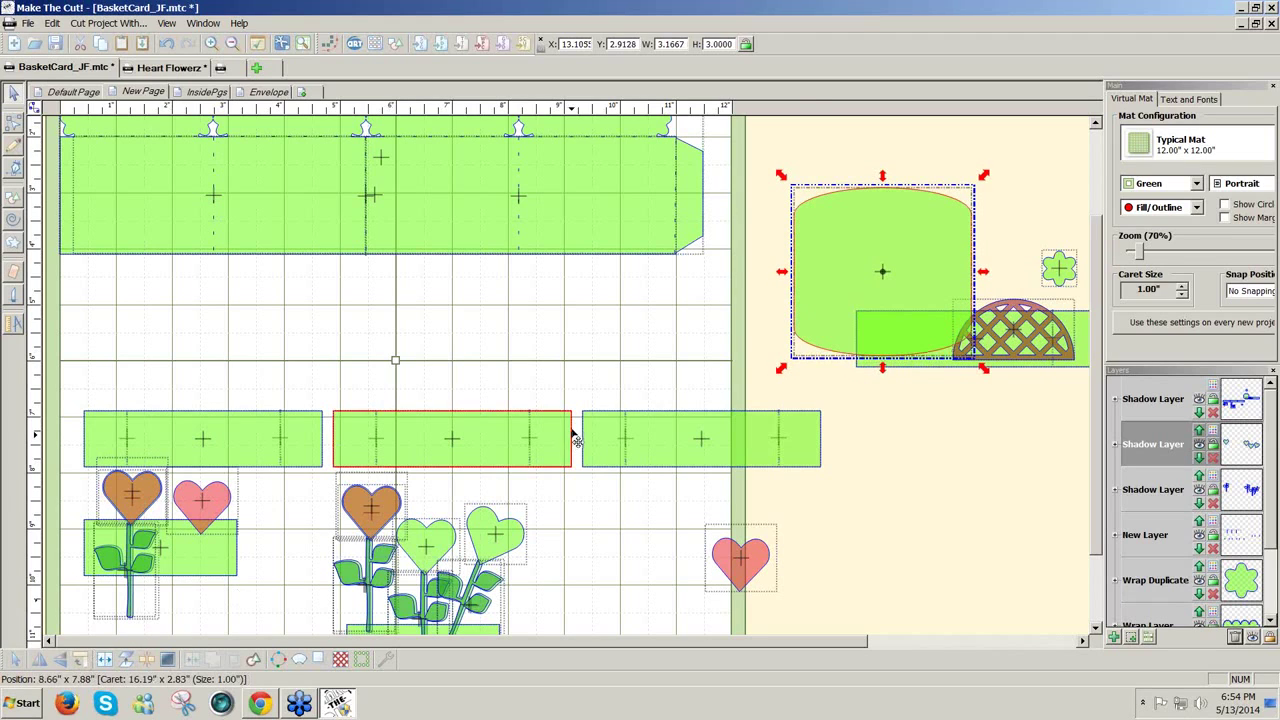
Move the lattice arch with its strip down clear of the rounded shape, and stretch that shape to about 3.45 inches tall
left_click_drag(708, 282, 1085, 432)
left_click_drag(1010, 335, 1035, 535)
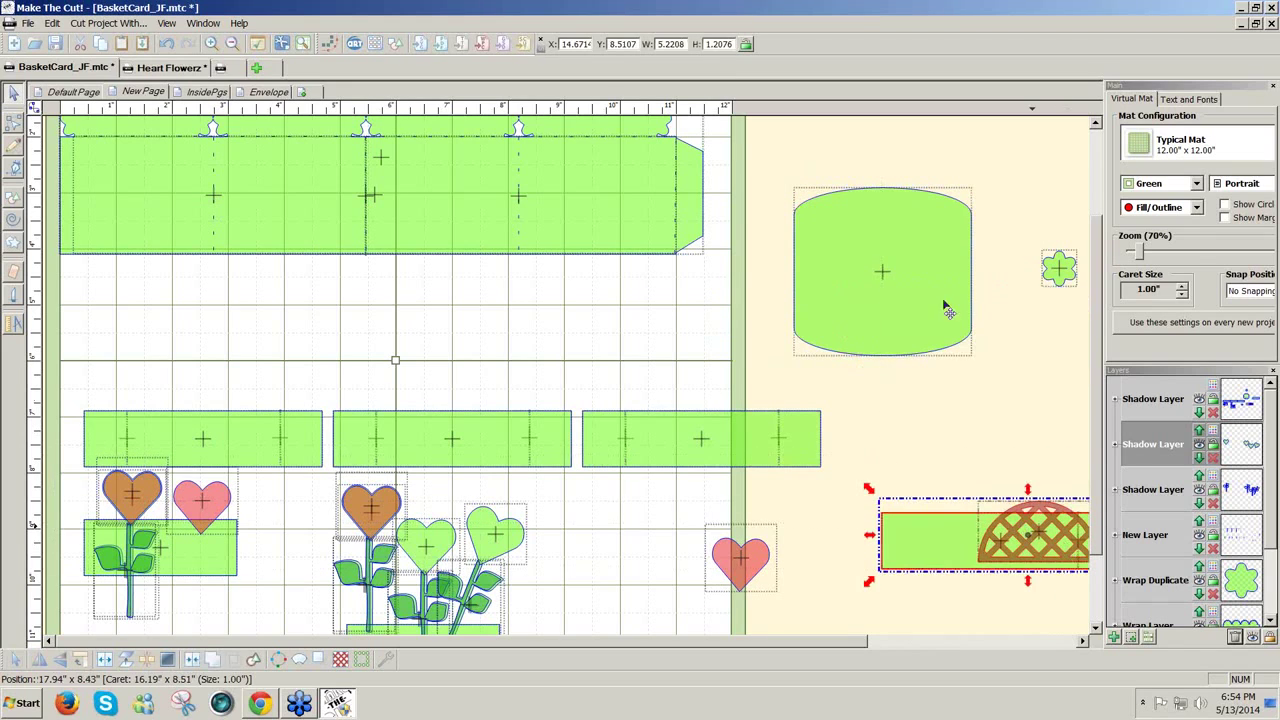
left_click(876, 215)
left_click(878, 210)
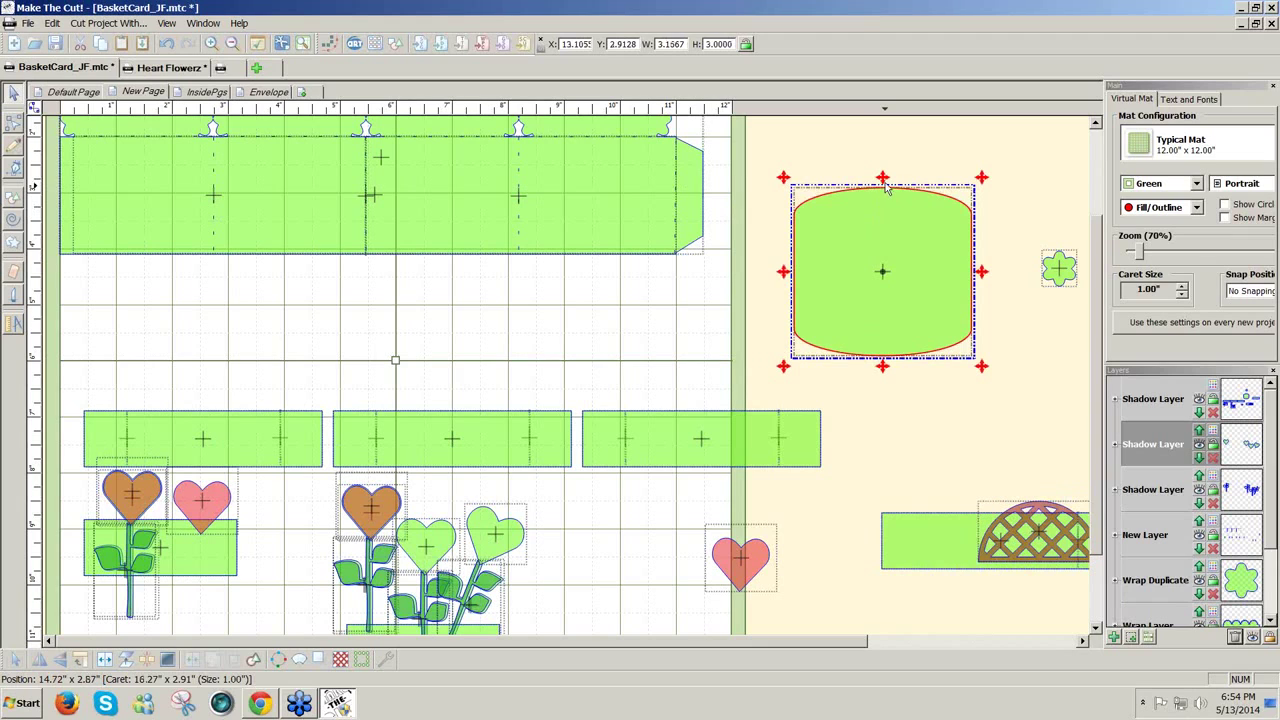
left_click_drag(883, 177, 883, 158)
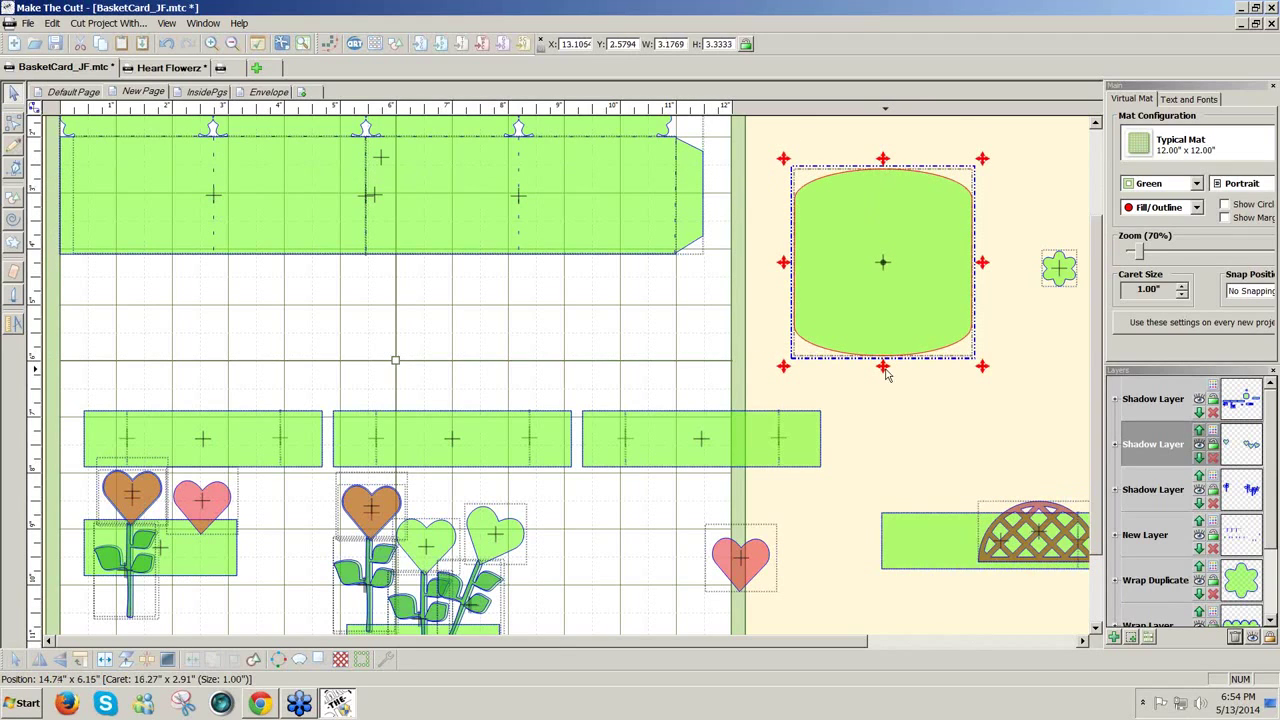
left_click_drag(885, 372, 893, 378)
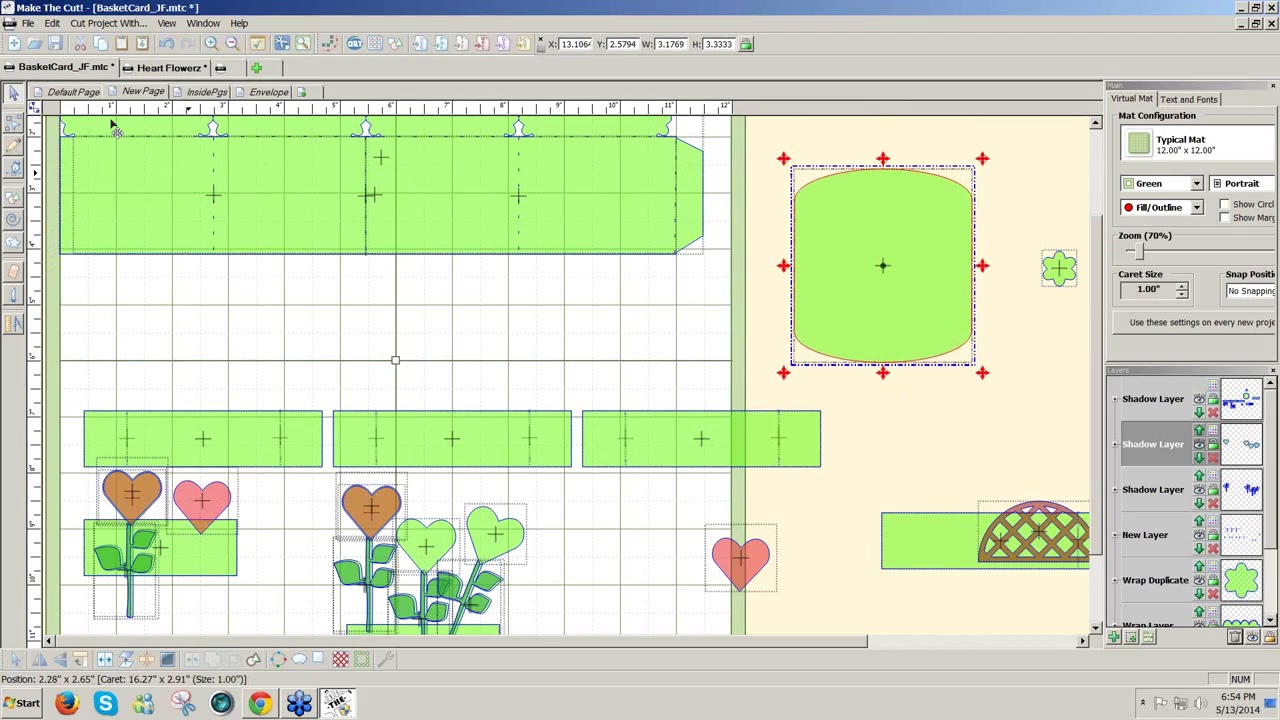
Check the finished handle frame on the Default Page, and generate a -.25 inch shadow layer with rounded corners for the rounded shape
left_click(82, 92)
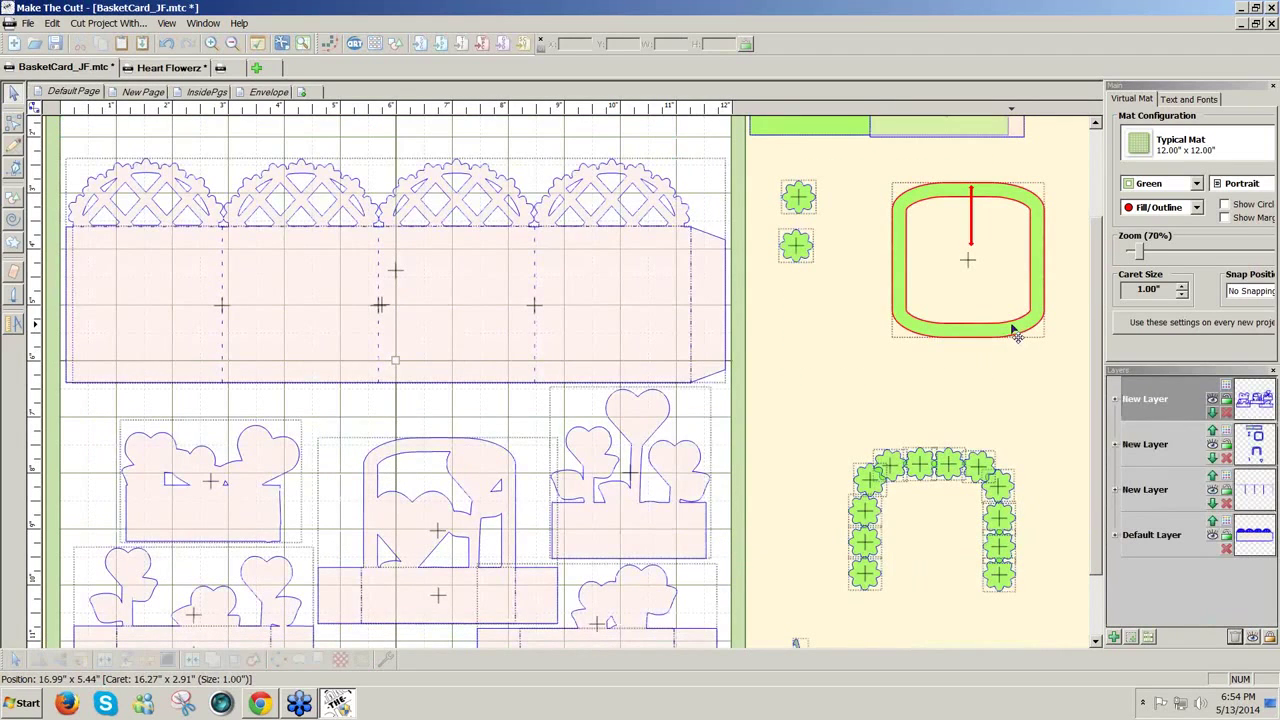
left_click(150, 93)
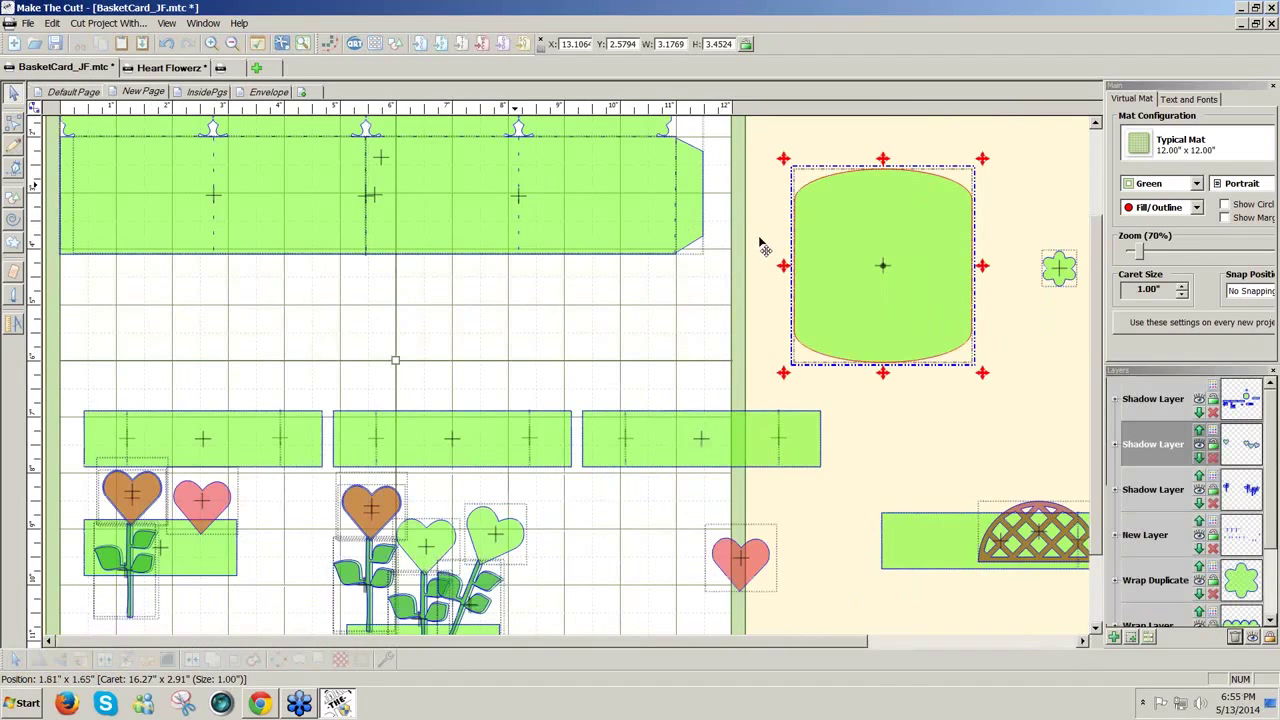
left_click(882, 268)
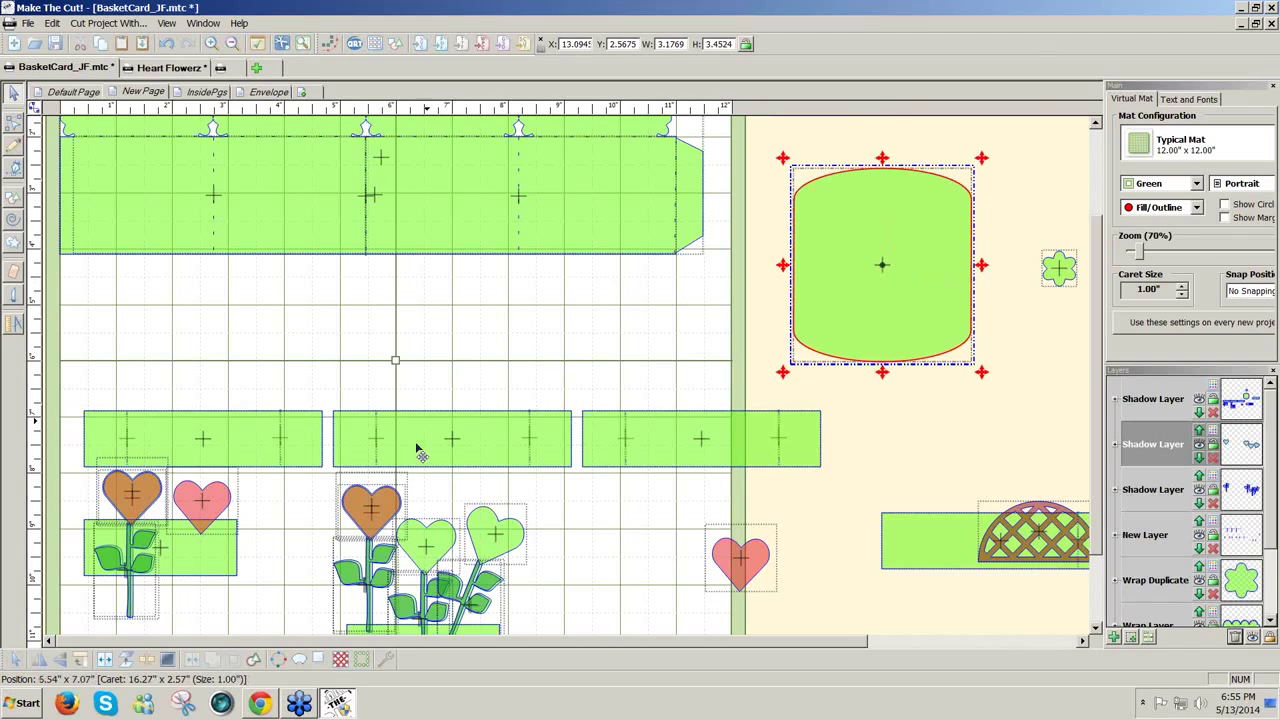
left_click(317, 661)
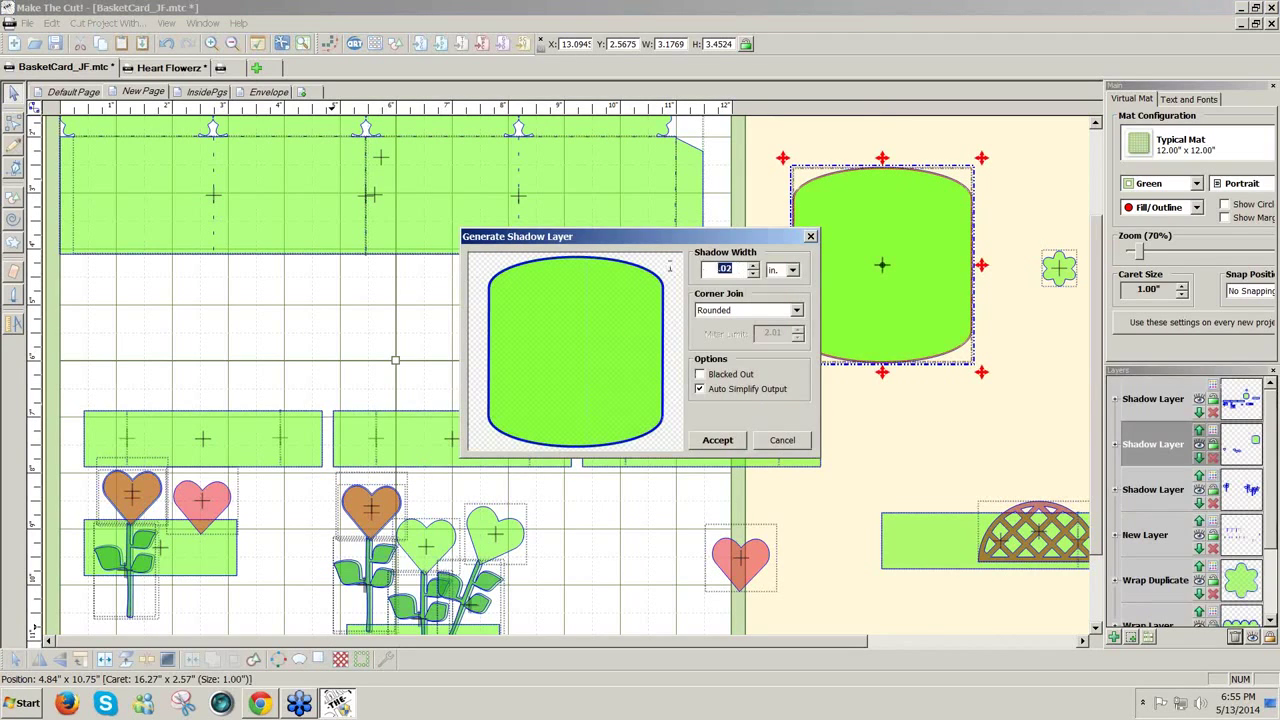
type("-.15")
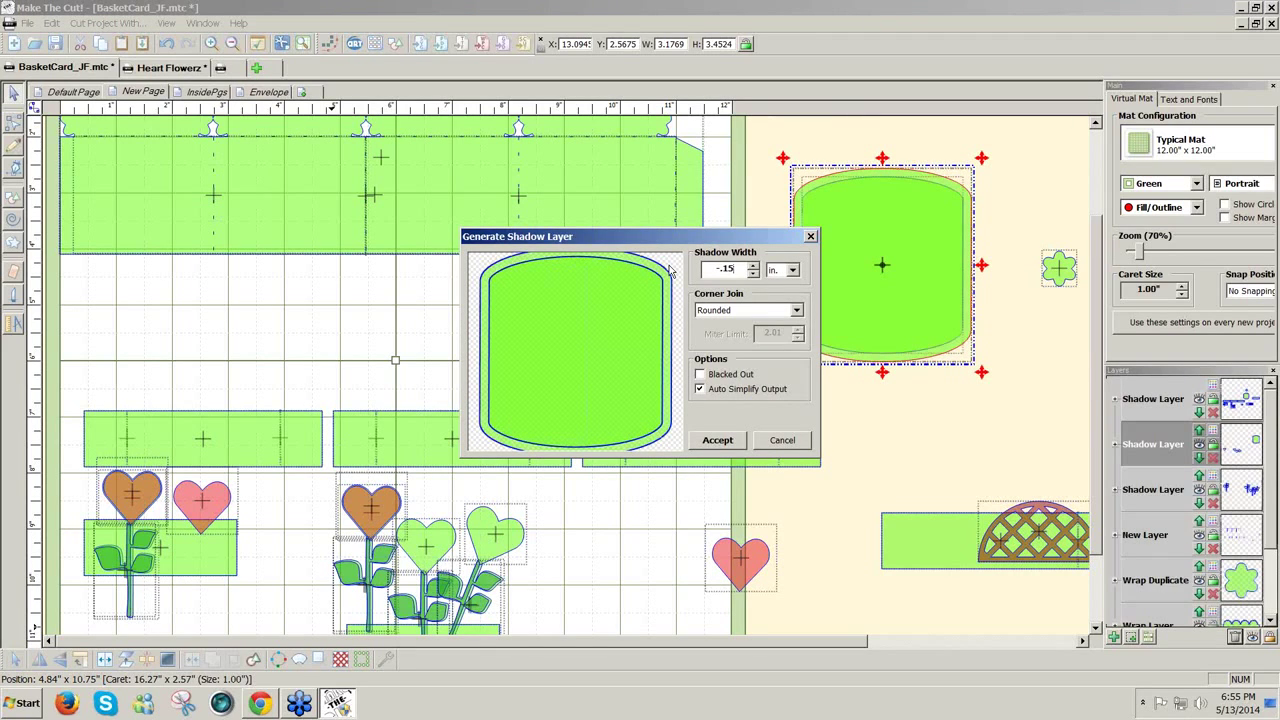
key("BackSpace")
key("BackSpace")
type("2")
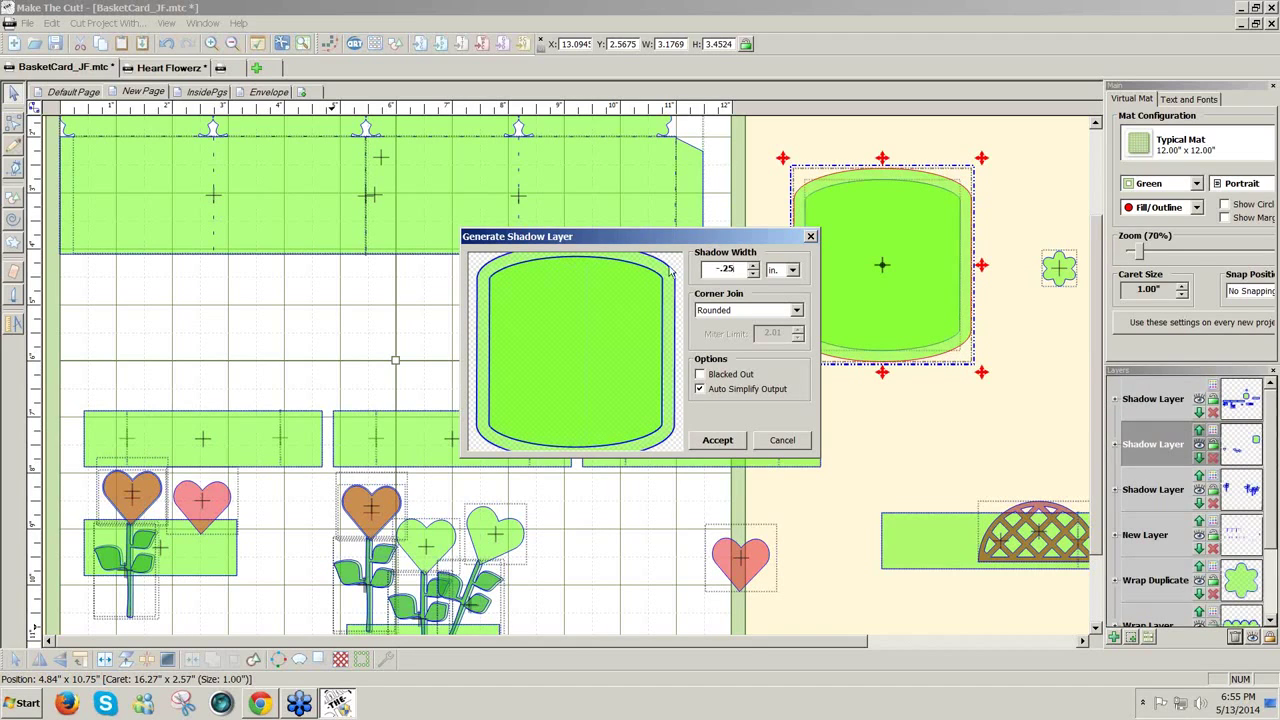
left_click(717, 442)
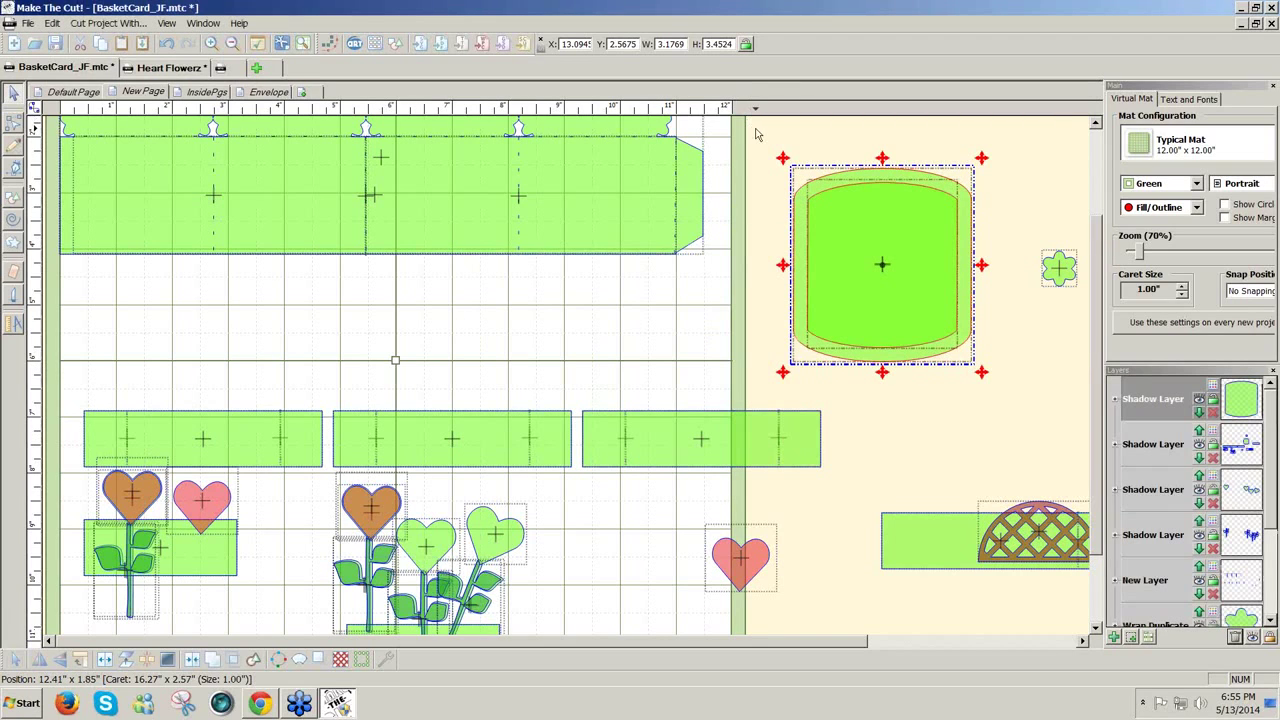
Select the rounded shape with its inner shadow and join them into a hollow handle frame
left_click(1010, 388)
left_click_drag(1011, 390, 746, 124)
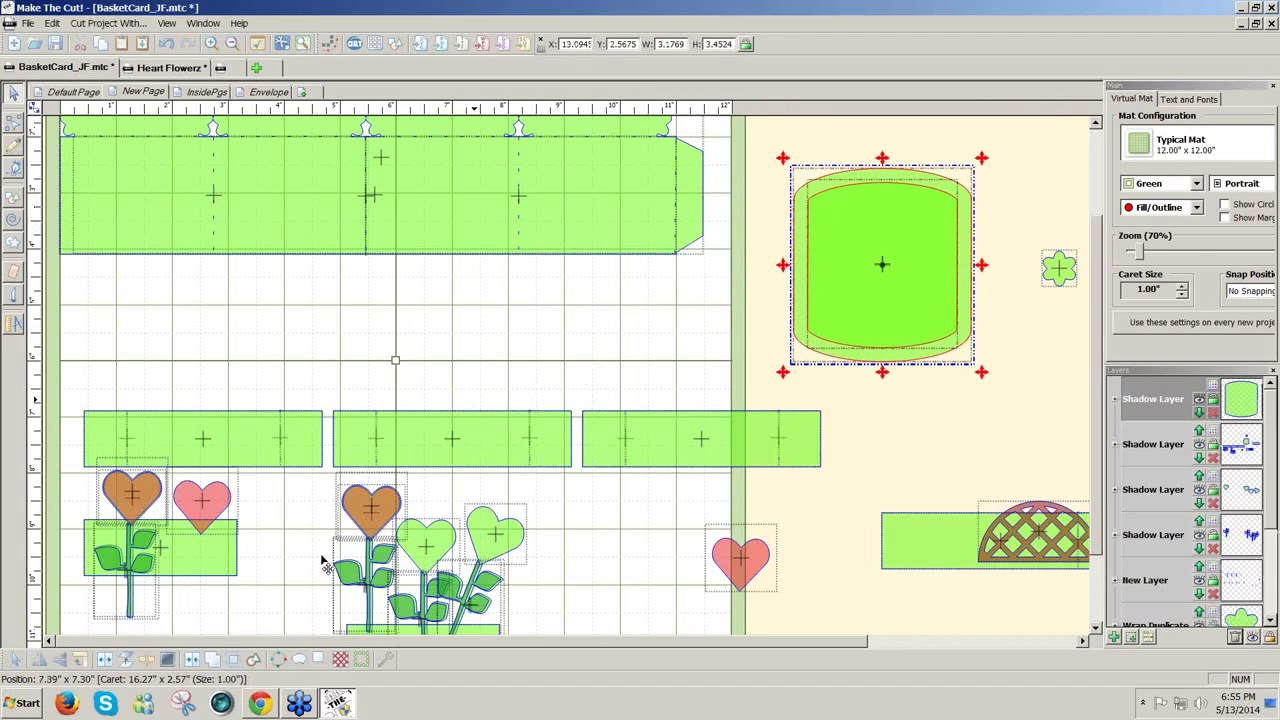
left_click(194, 662)
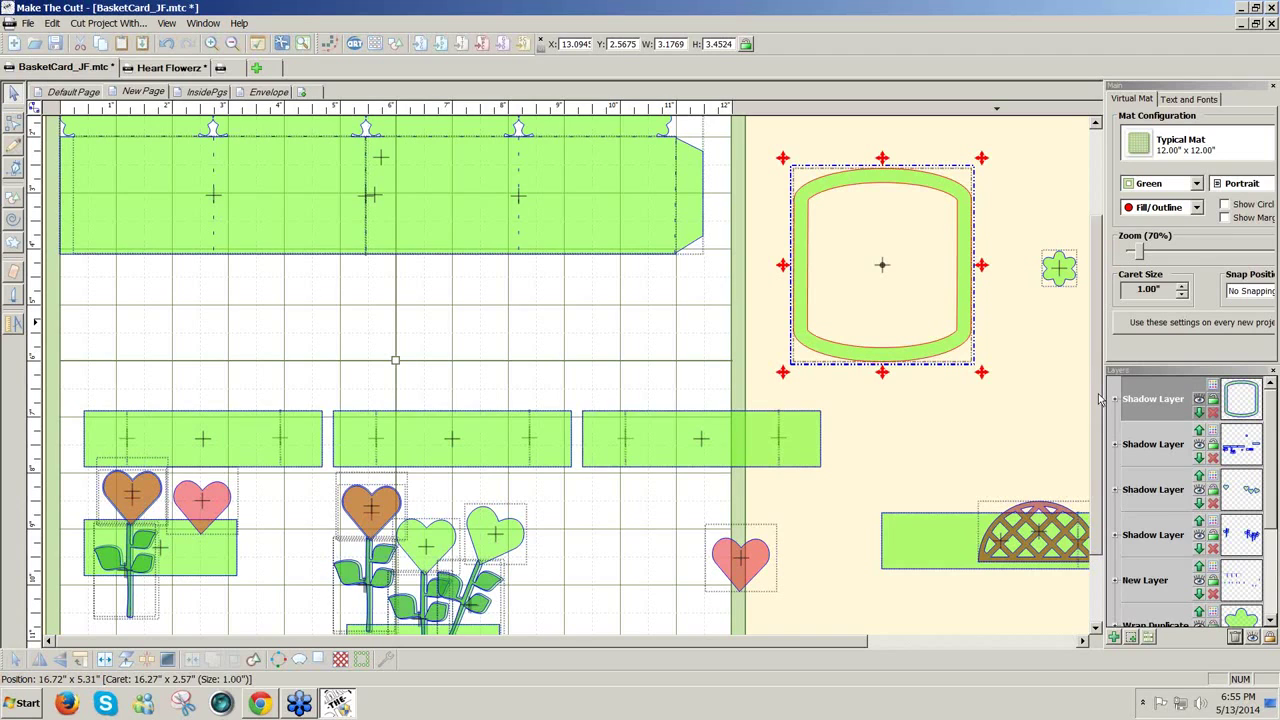
Move the hollow handle frame onto the mat, directly below the scalloped basket piece and over the middle insert strip
scroll(900, 400, "up", 1)
left_click(773, 428)
left_click_drag(935, 410, 496, 507)
left_click_drag(498, 510, 492, 505)
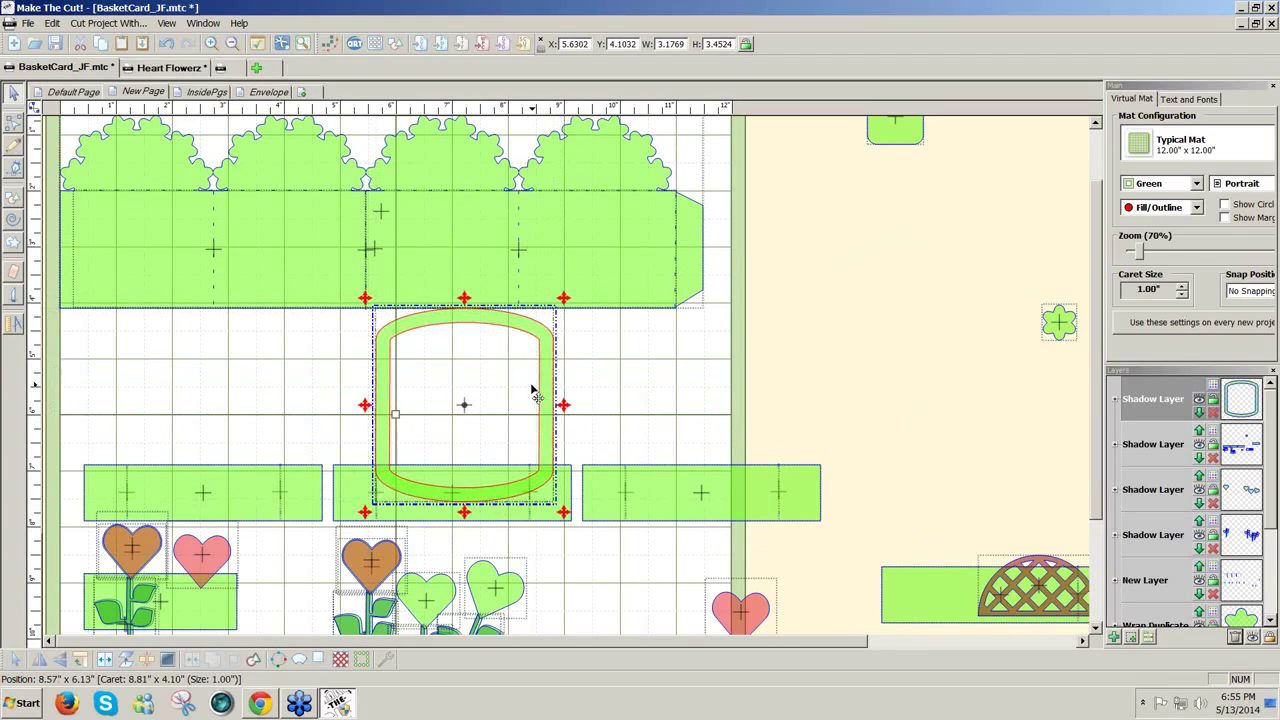
Scale the hollow handle frame down from its corner, and set its width to 2.75 inches
left_click(551, 336)
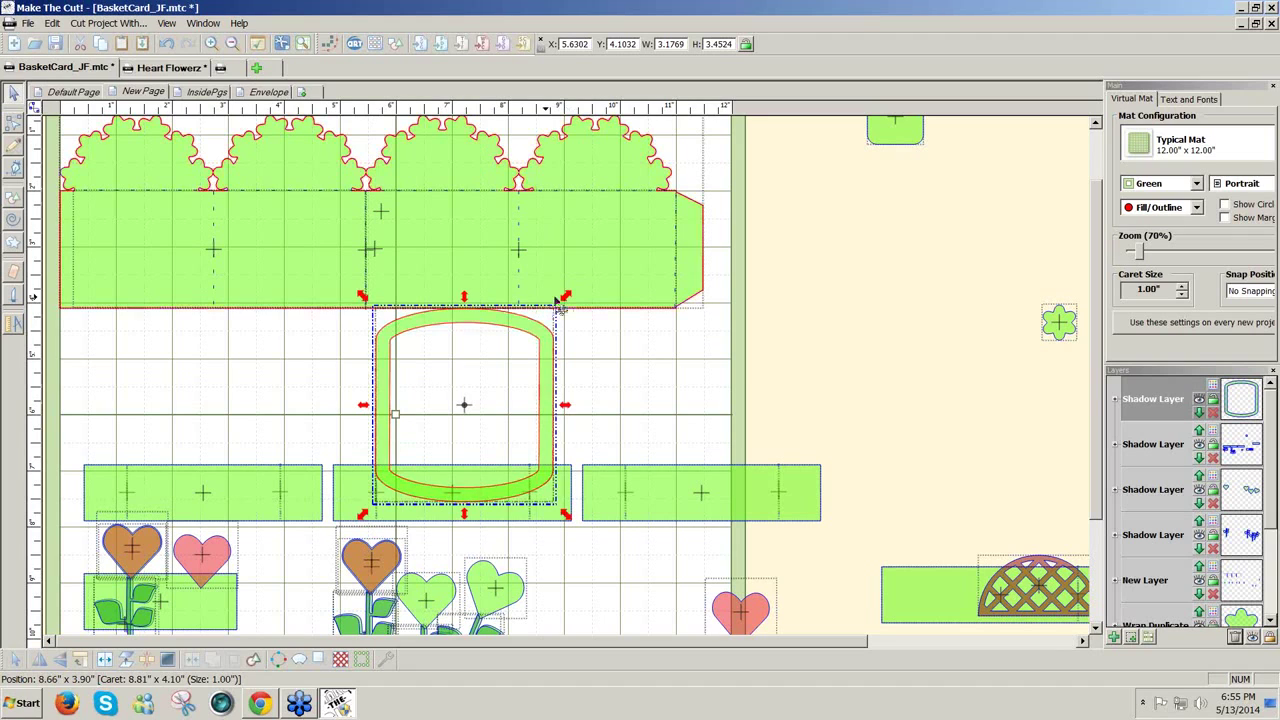
left_click_drag(558, 300, 504, 381)
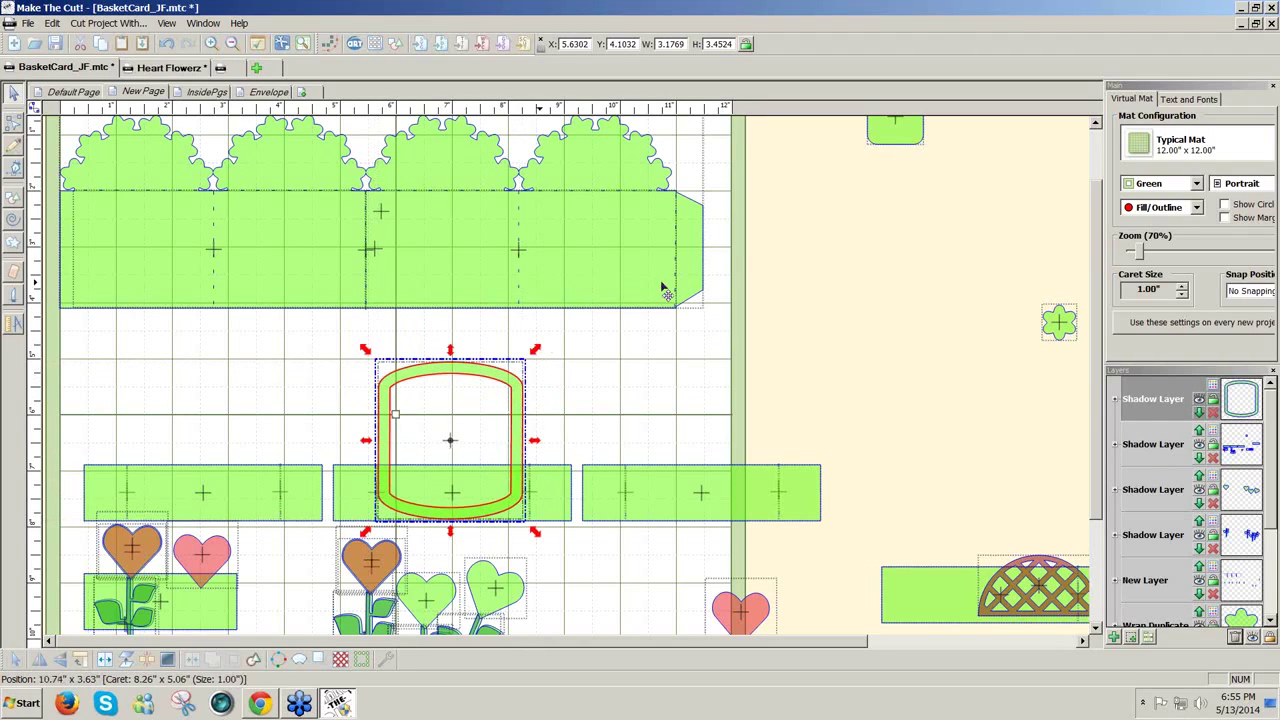
double_click(670, 44)
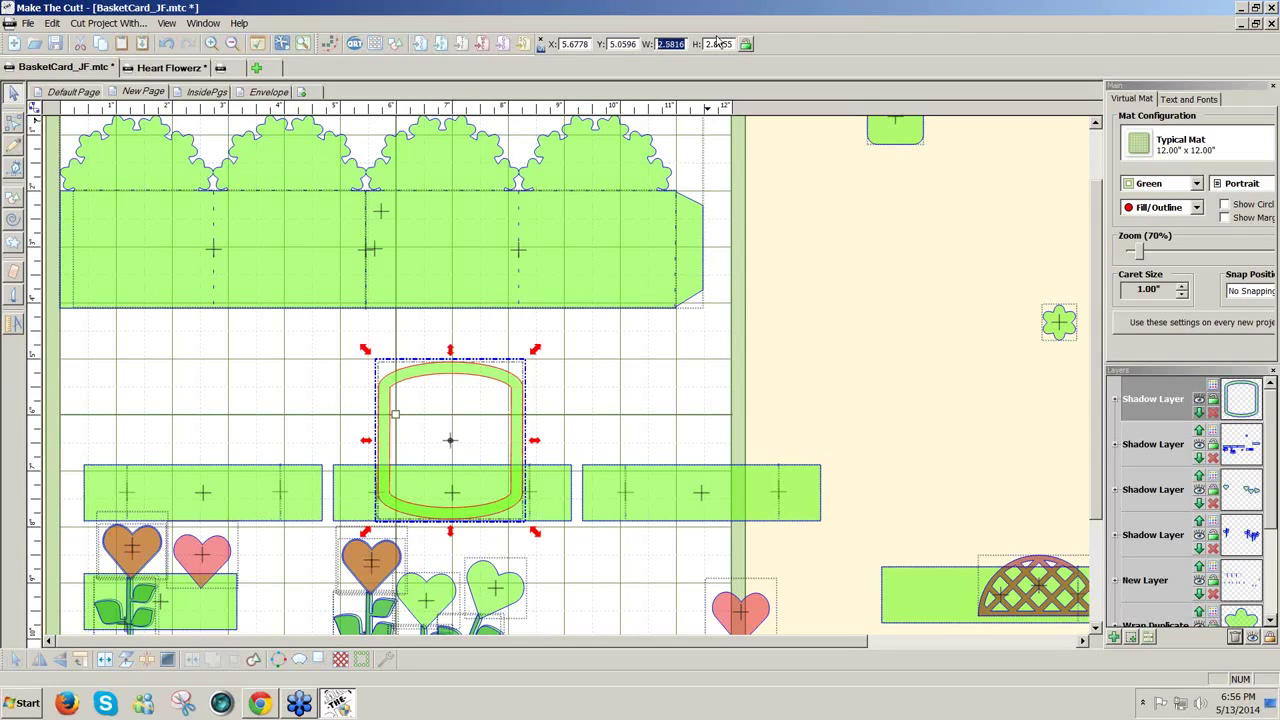
type("2.75")
key("Return")
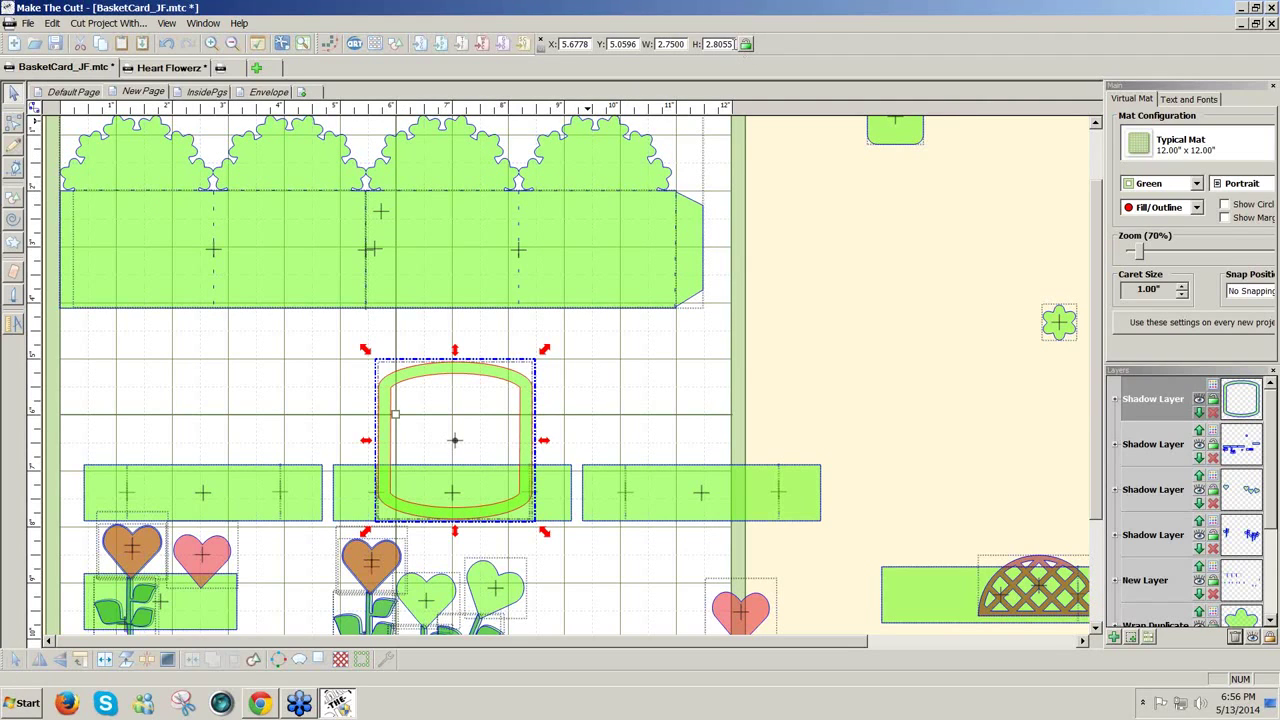
Set the handle frame's height to 2.12 inches, and stretch it vertically to about 2.56 inches over the middle insert strip
left_click_drag(733, 44, 685, 44)
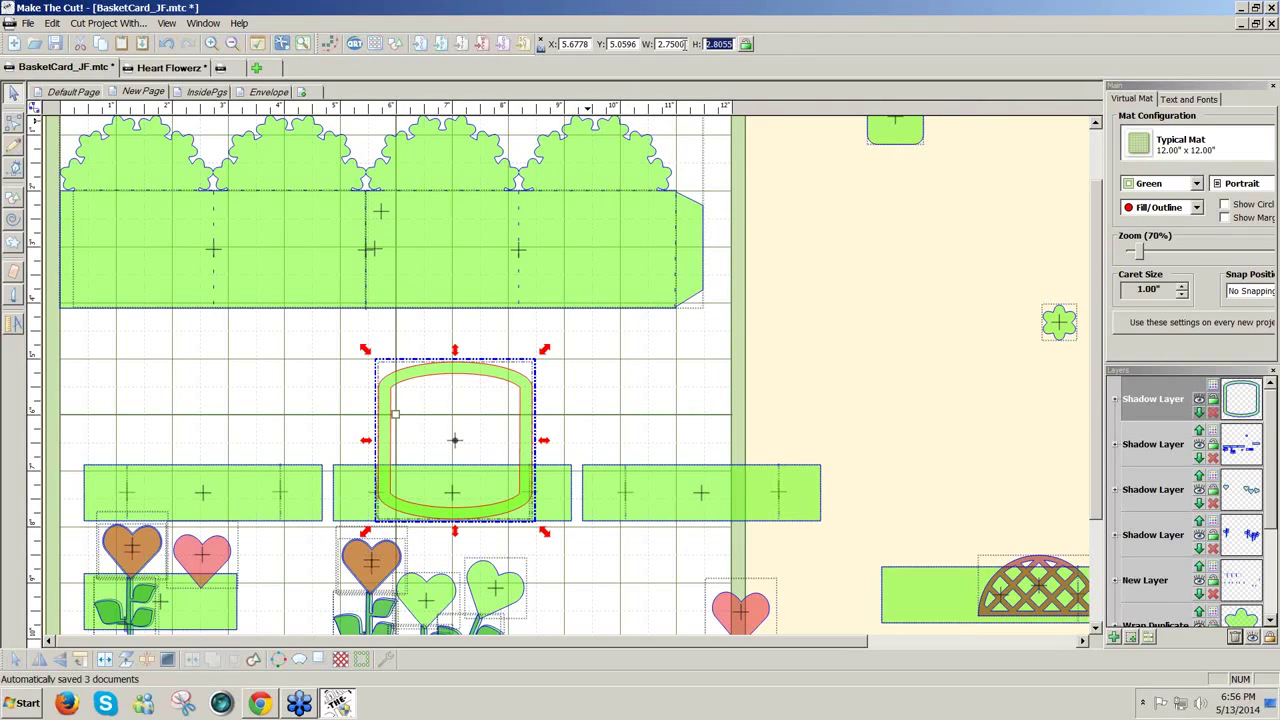
type("2.12")
key("Return")
mouse_move(488, 483)
left_mouse_down()
mouse_move(482, 518)
mouse_move(480, 471)
mouse_move(481, 490)
left_mouse_up()
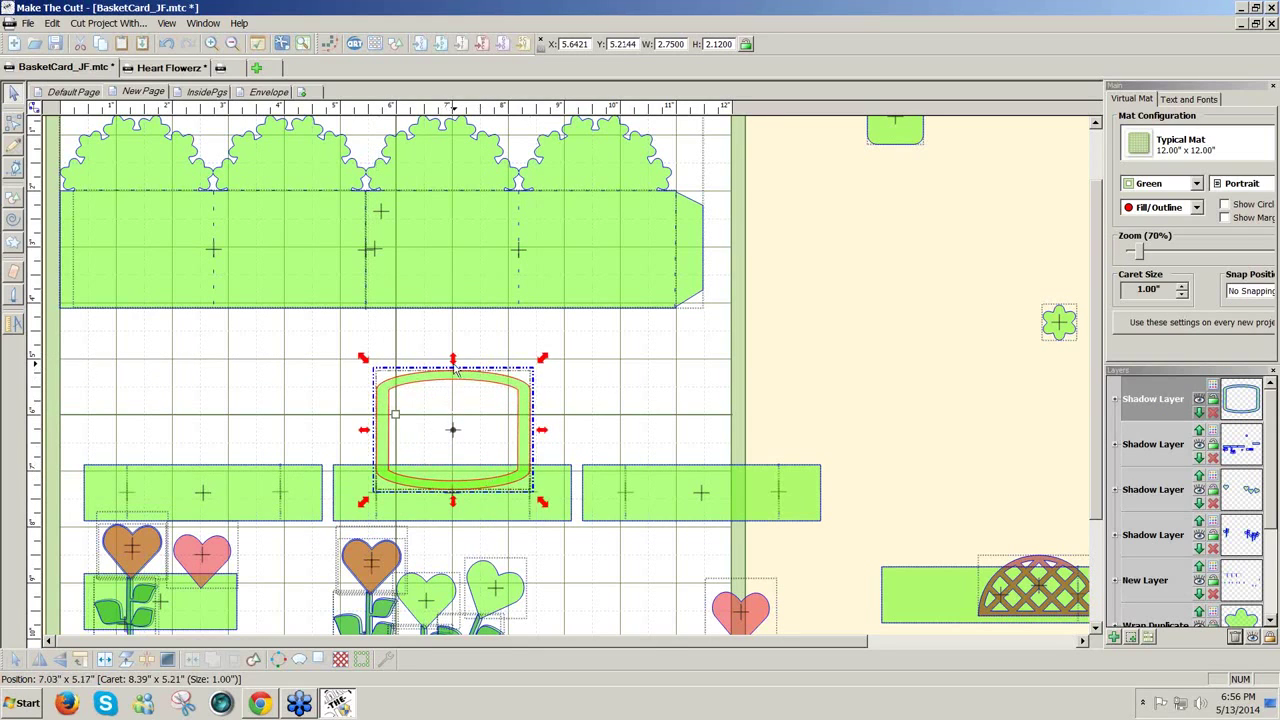
left_click_drag(454, 366, 453, 345)
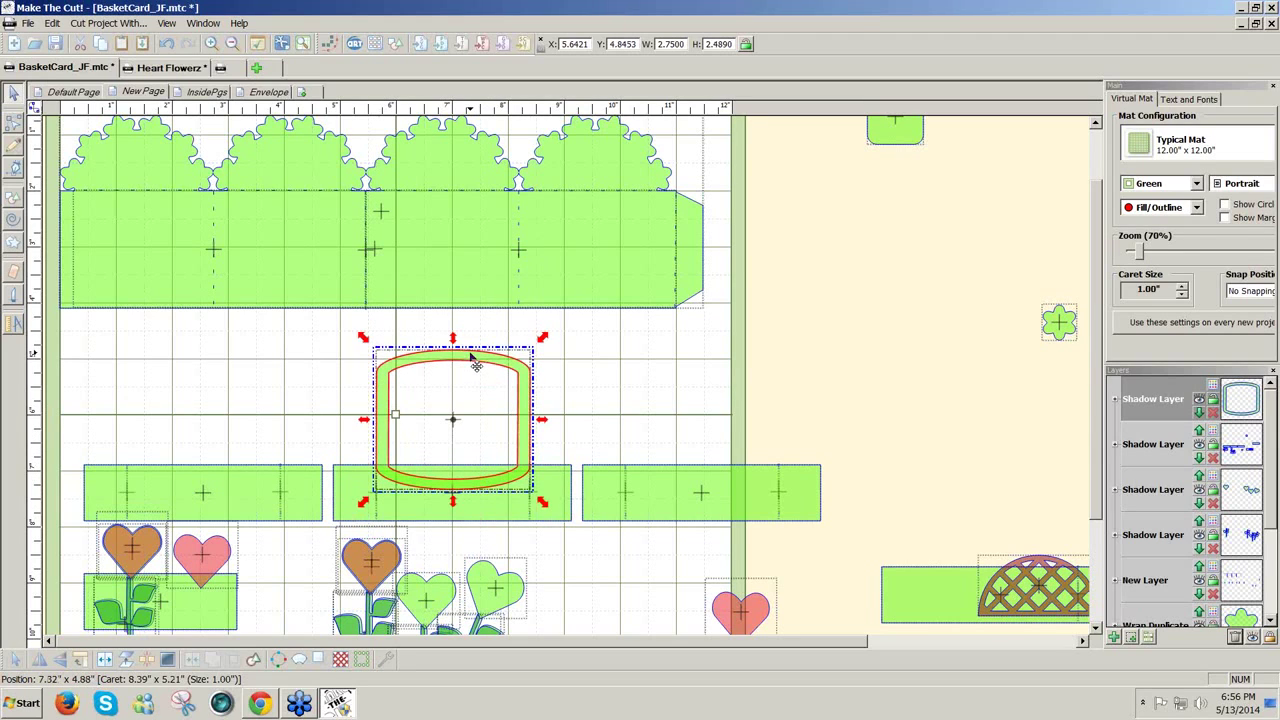
left_click_drag(453, 504, 453, 507)
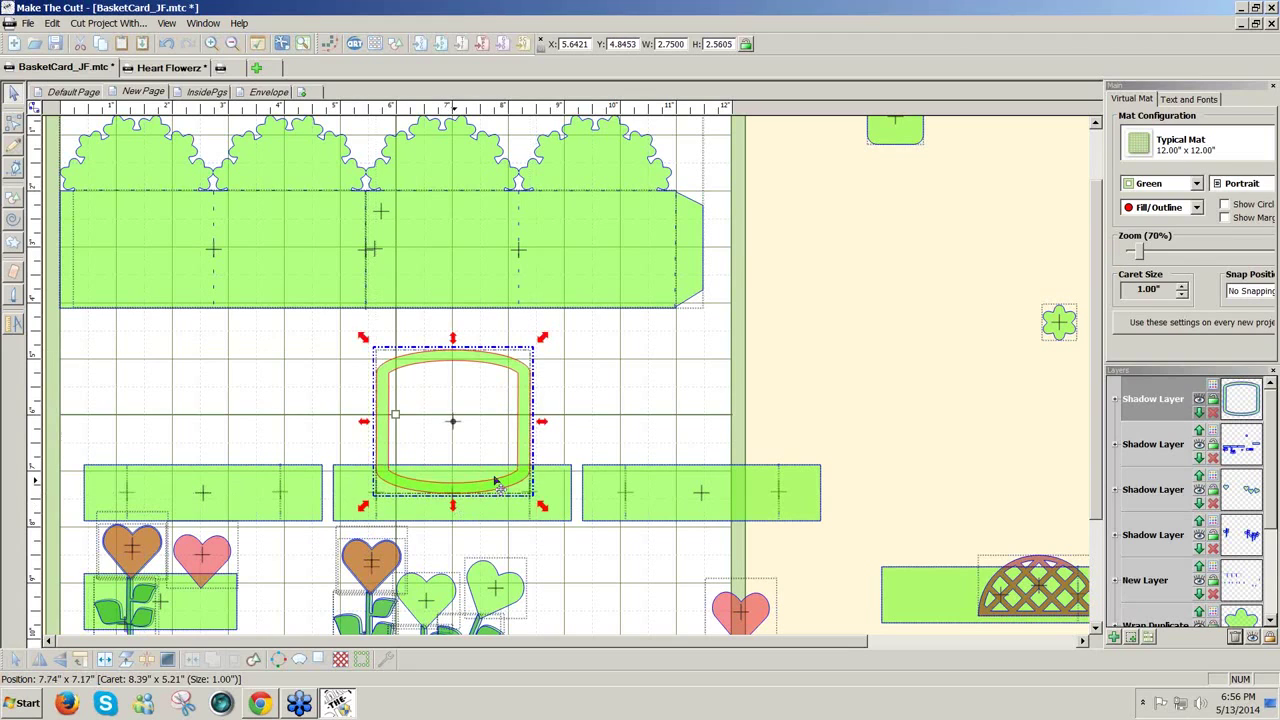
Nudge the handle frame slightly down on the middle insert strip, and join the two into a single shape
left_click(457, 362)
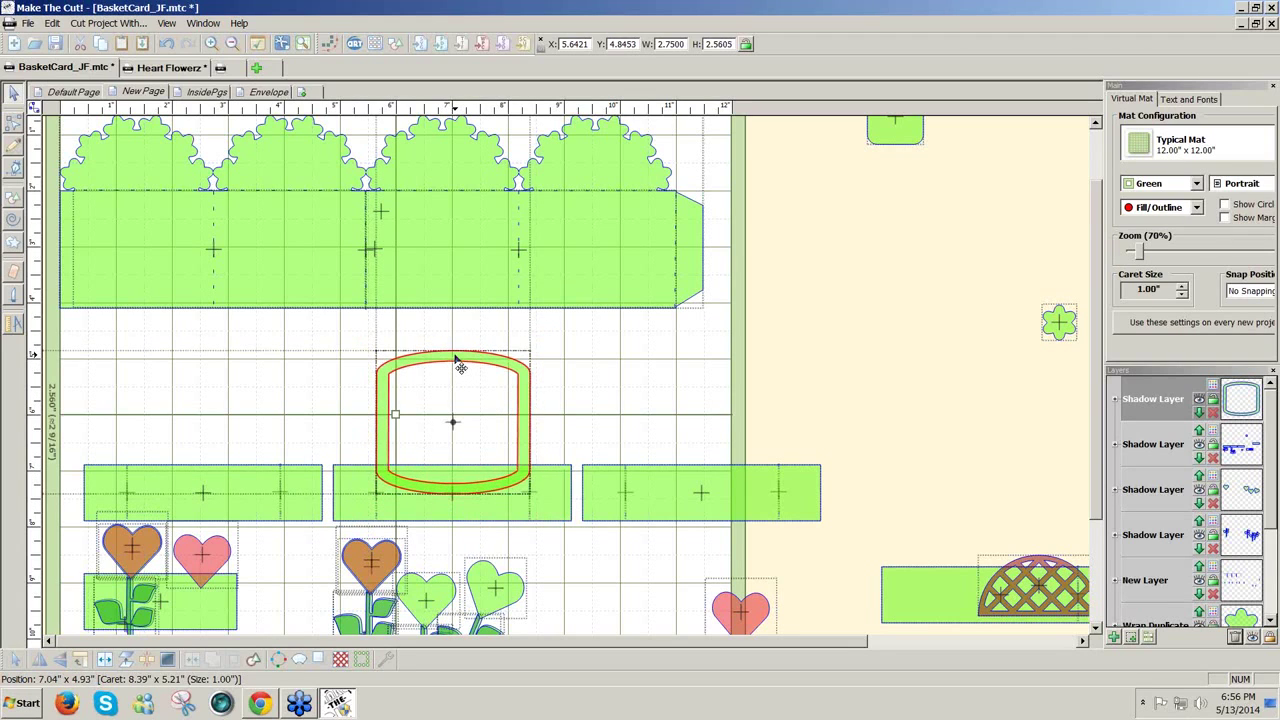
left_click(457, 362)
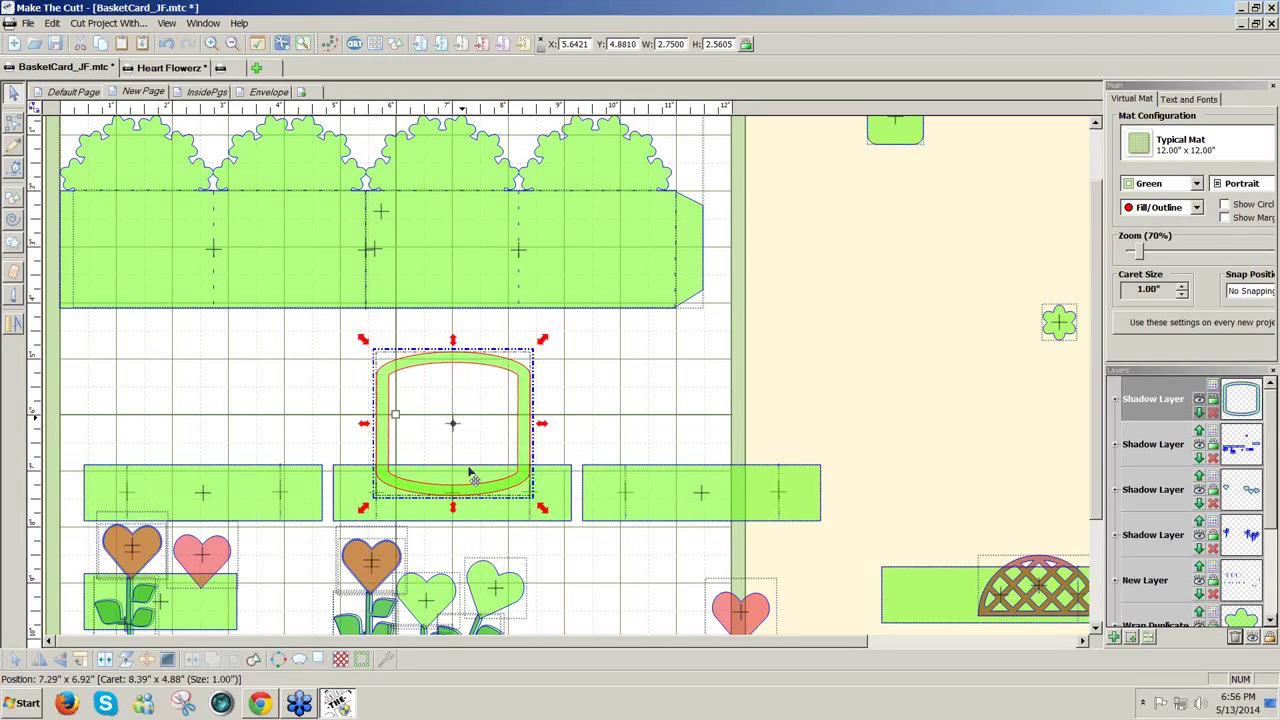
left_click(474, 521, "shift")
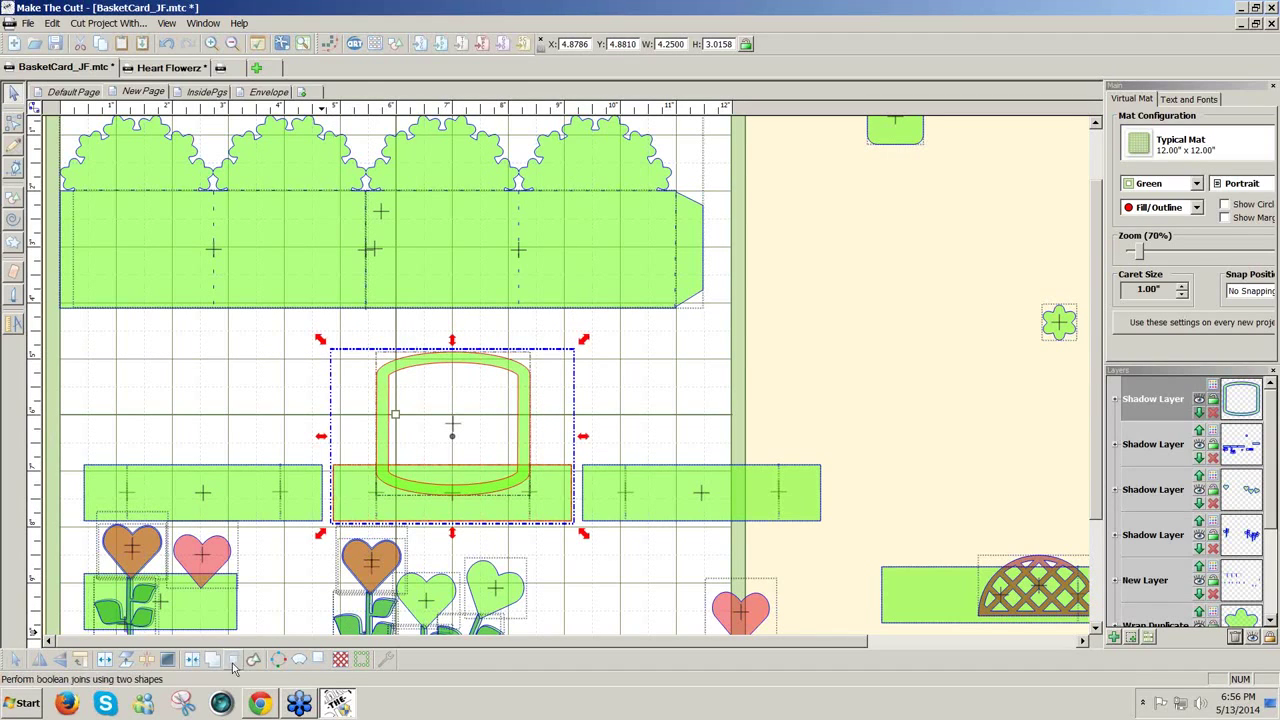
left_click(214, 660)
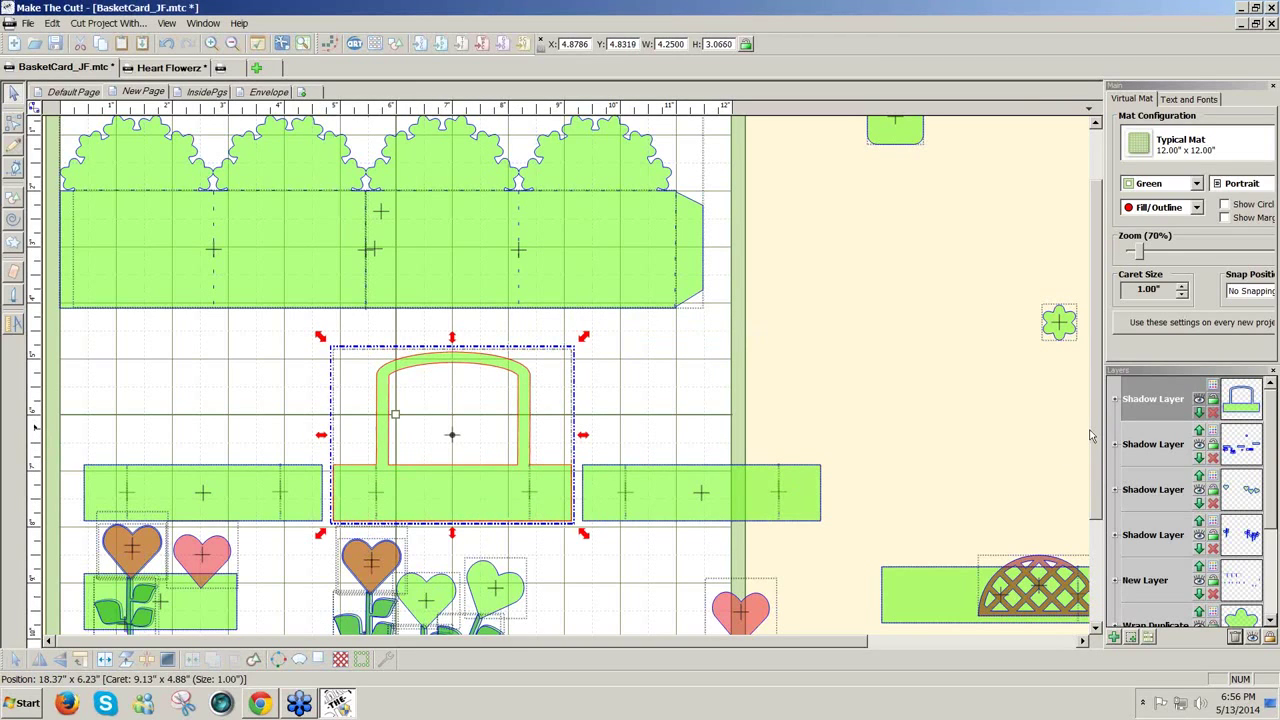
Copy the three layered heart flowers below the middle strip, and place the copies over the handle with their stems overlapping the strip
scroll(700, 450, "down", 3)
left_click_drag(606, 626, 478, 484)
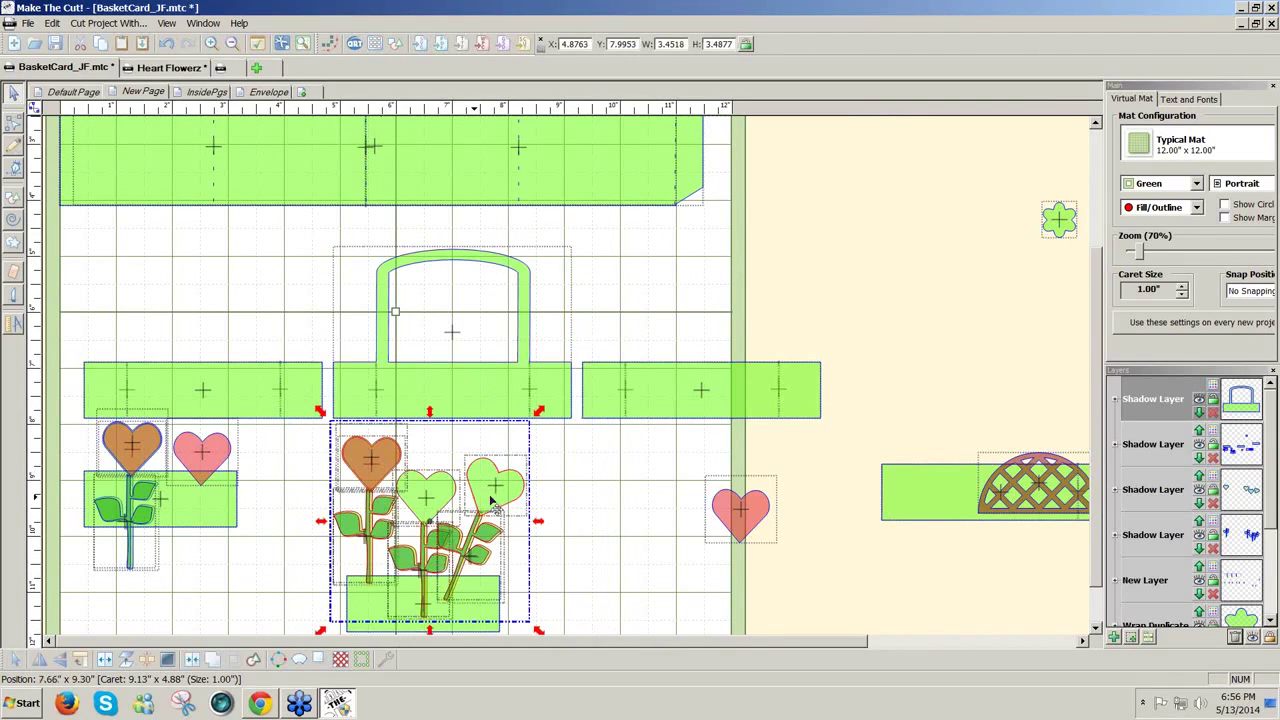
left_click(508, 405)
left_click_drag(508, 405, 509, 313)
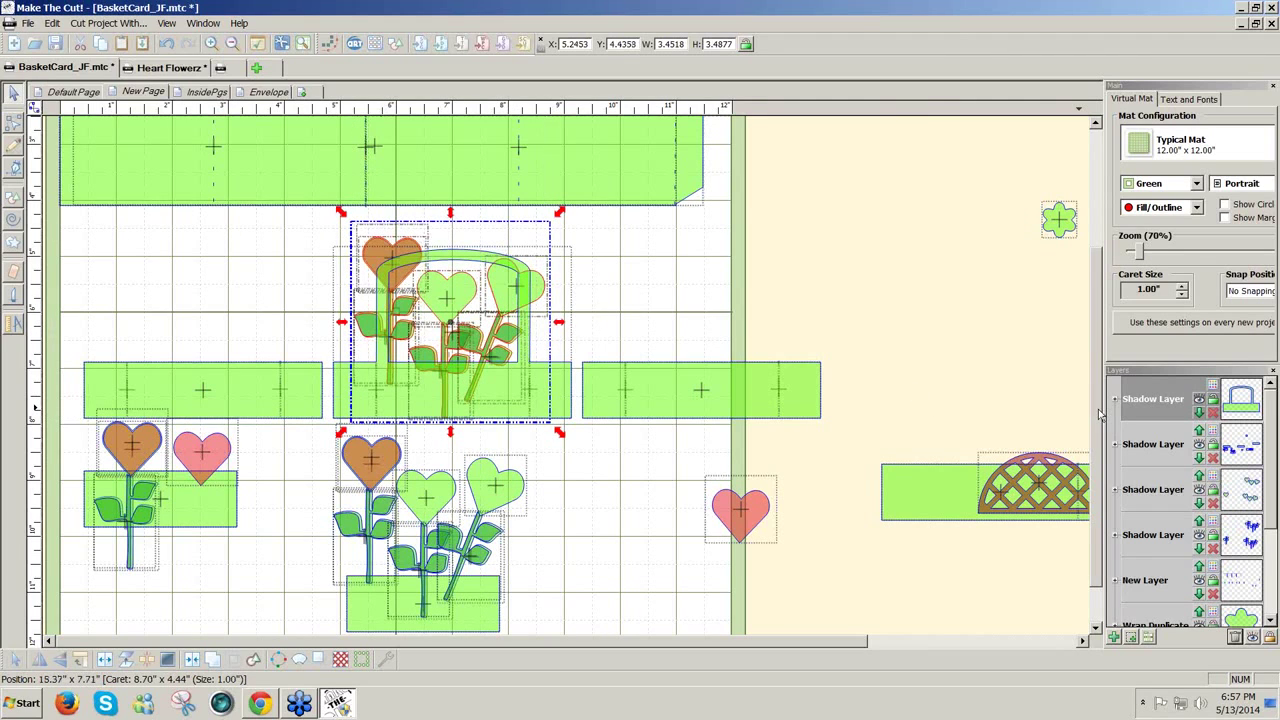
Move the inner heart layer of the leftmost copied flower out of the handle to the empty mat area beside it
left_click_drag(1099, 413, 1099, 423)
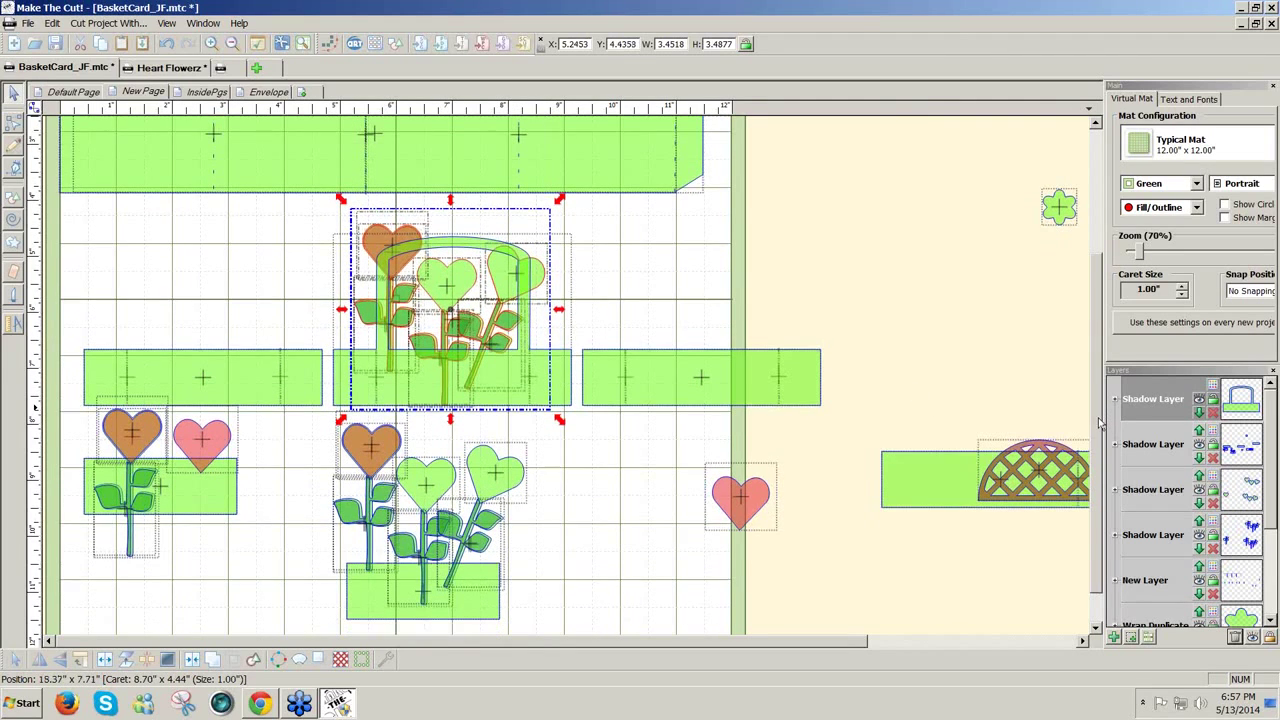
scroll(1099, 423, "up", 1)
left_click(607, 510)
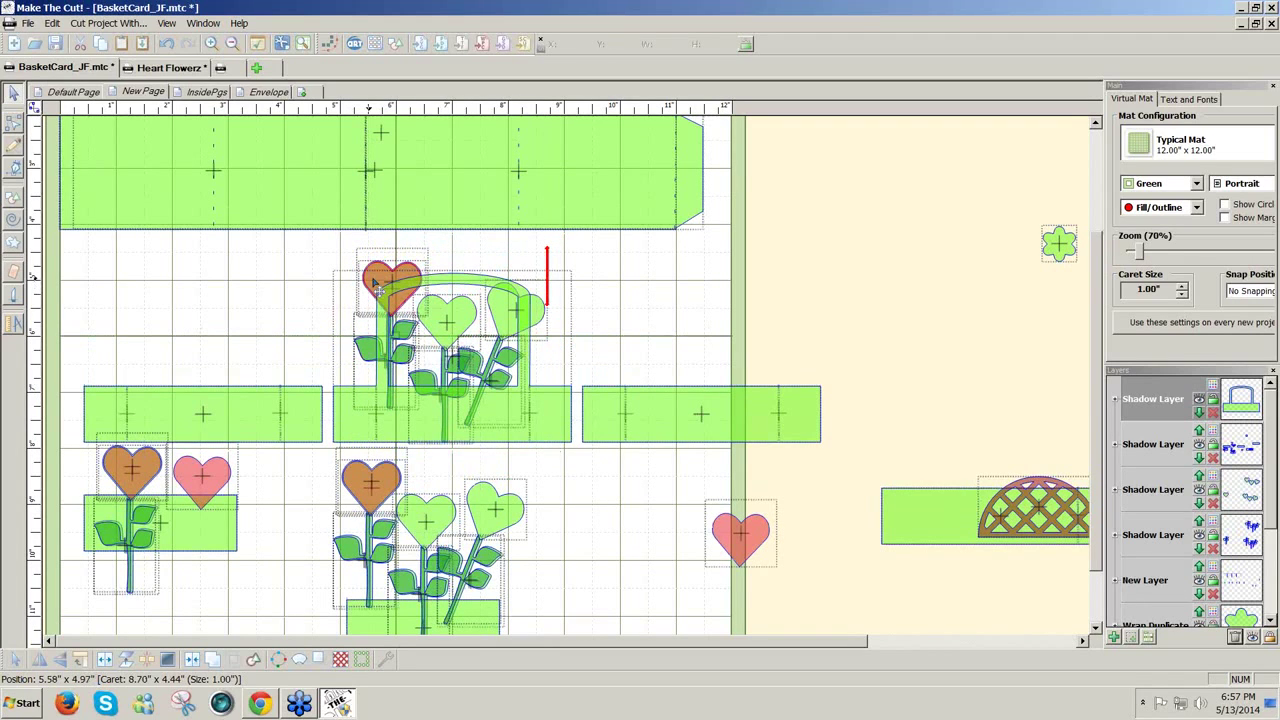
left_click_drag(375, 283, 672, 310)
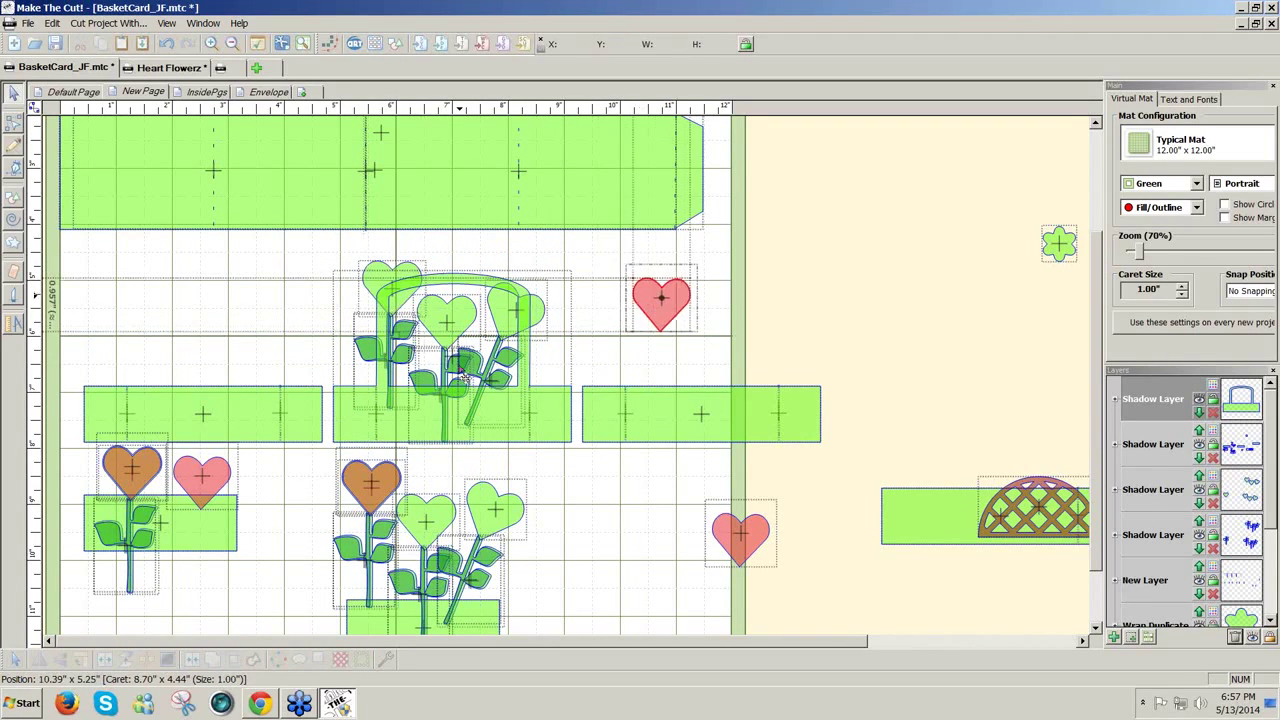
Move the top leaf-and-stem layers of the three copied flowers off the mat, leaving their shadow layers on the handle
left_click(425, 335)
left_click_drag(583, 355, 780, 325)
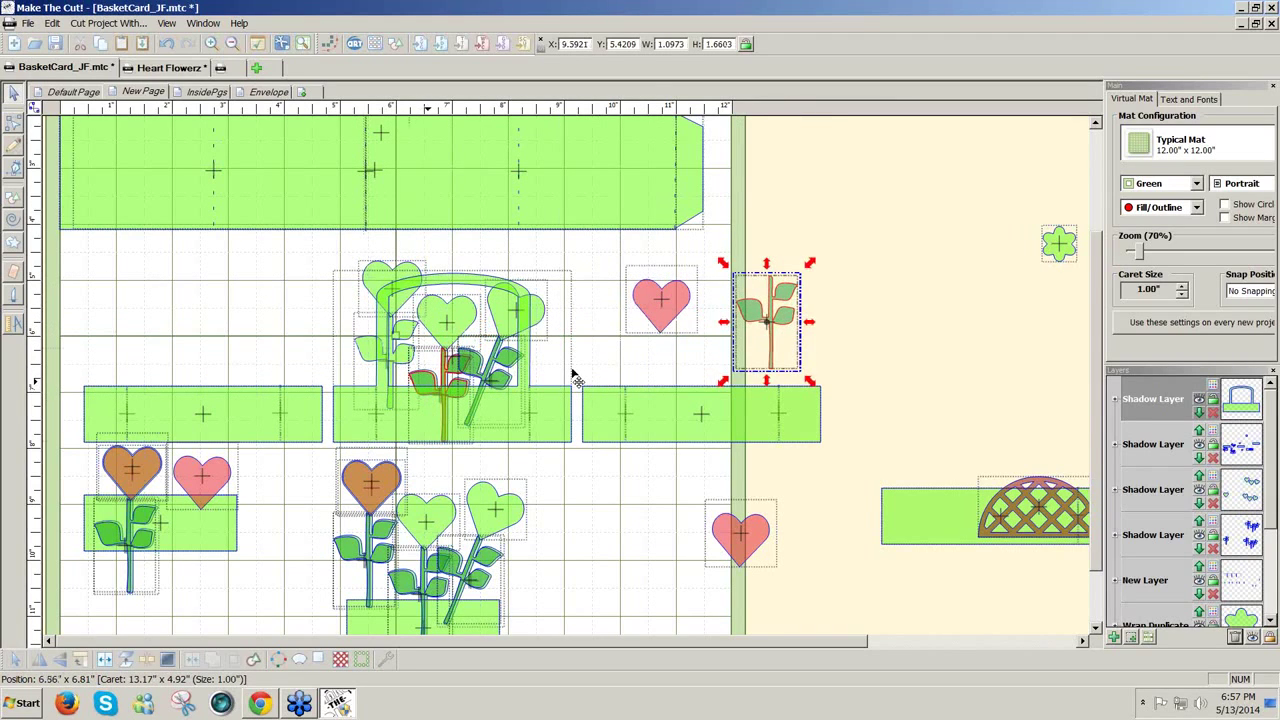
left_click_drag(575, 377, 828, 330)
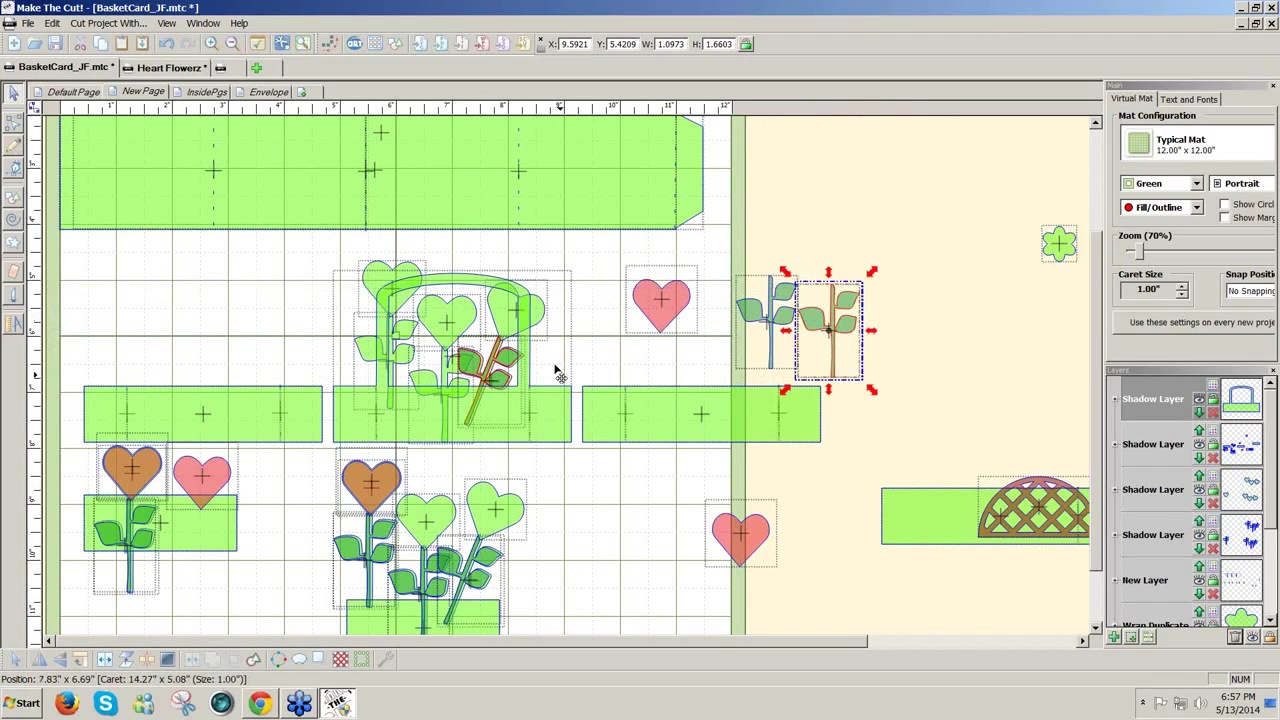
left_click_drag(558, 372, 915, 330)
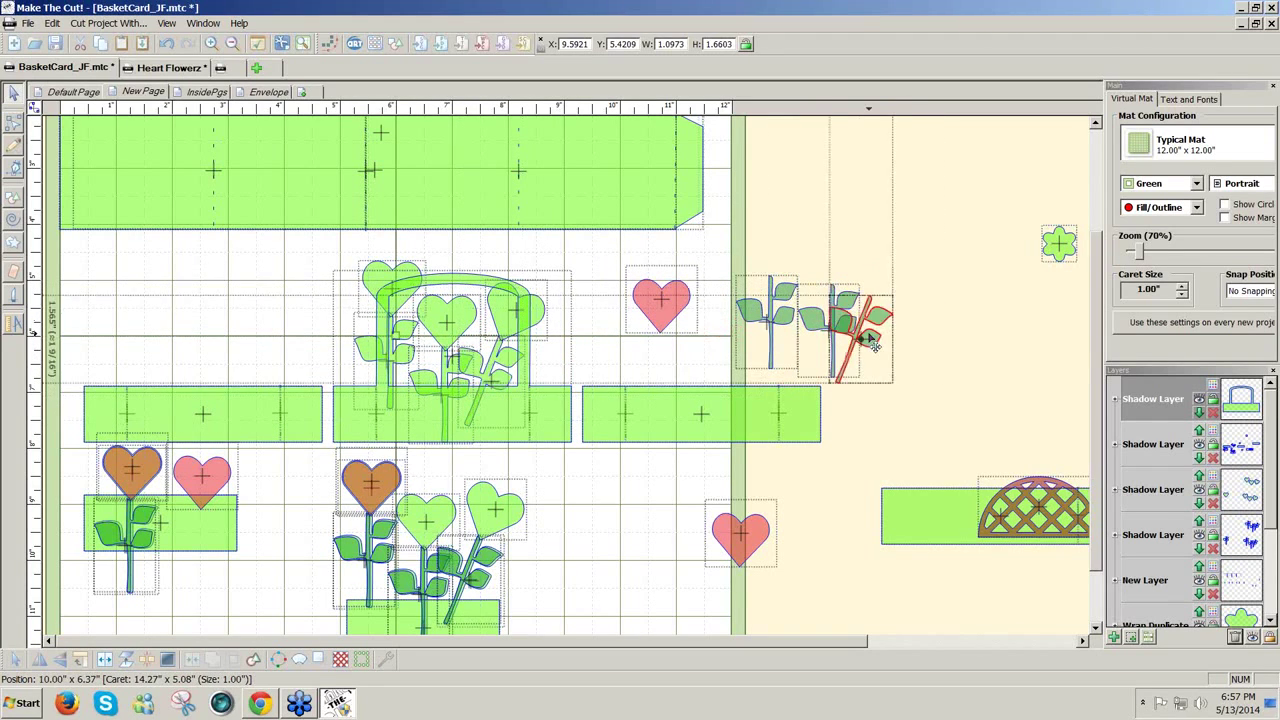
Select the shadow hearts and stems together with the handle strip, and join them into one silhouette
left_click_drag(500, 333, 438, 340)
left_click(378, 366)
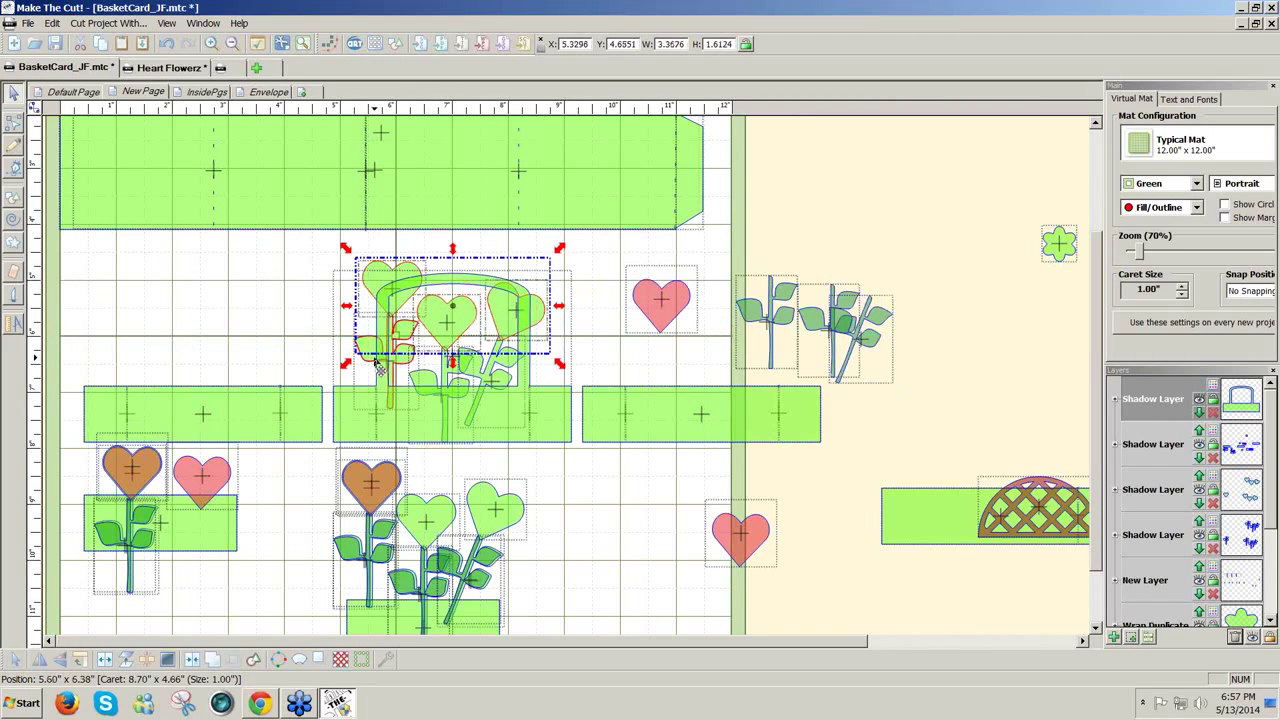
left_click_drag(378, 366, 503, 395)
left_click(567, 424)
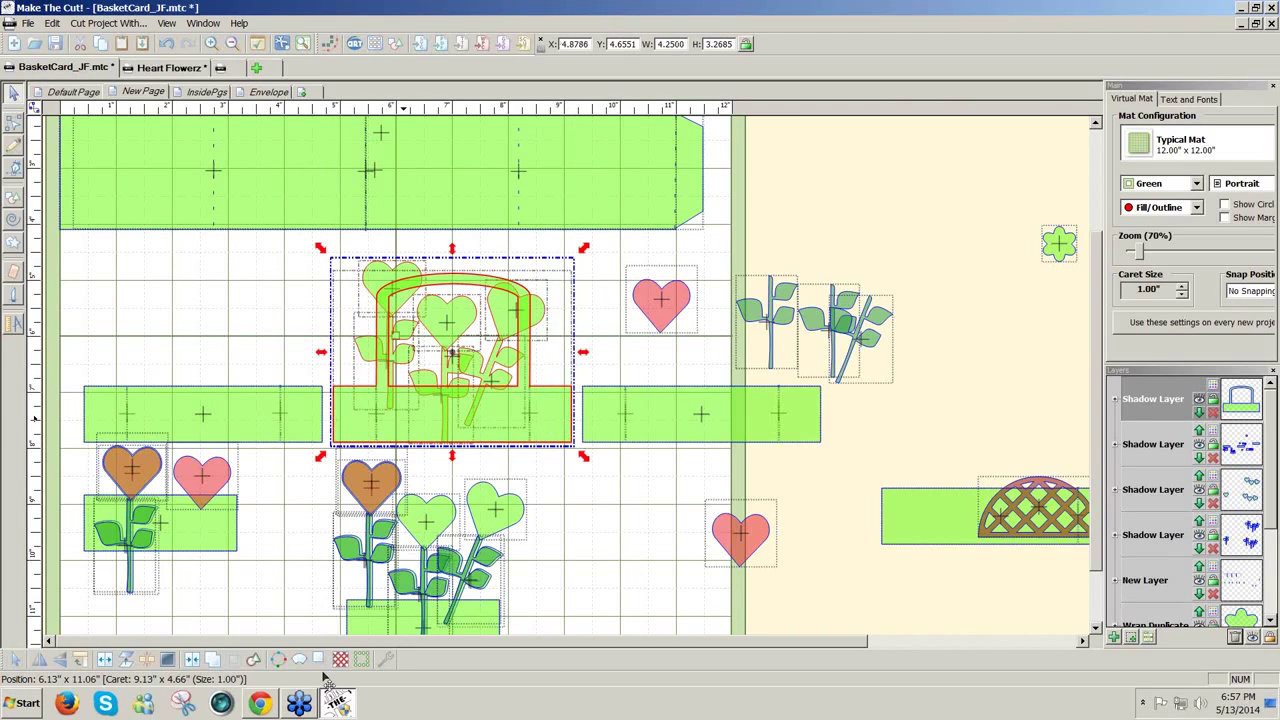
left_click(214, 664)
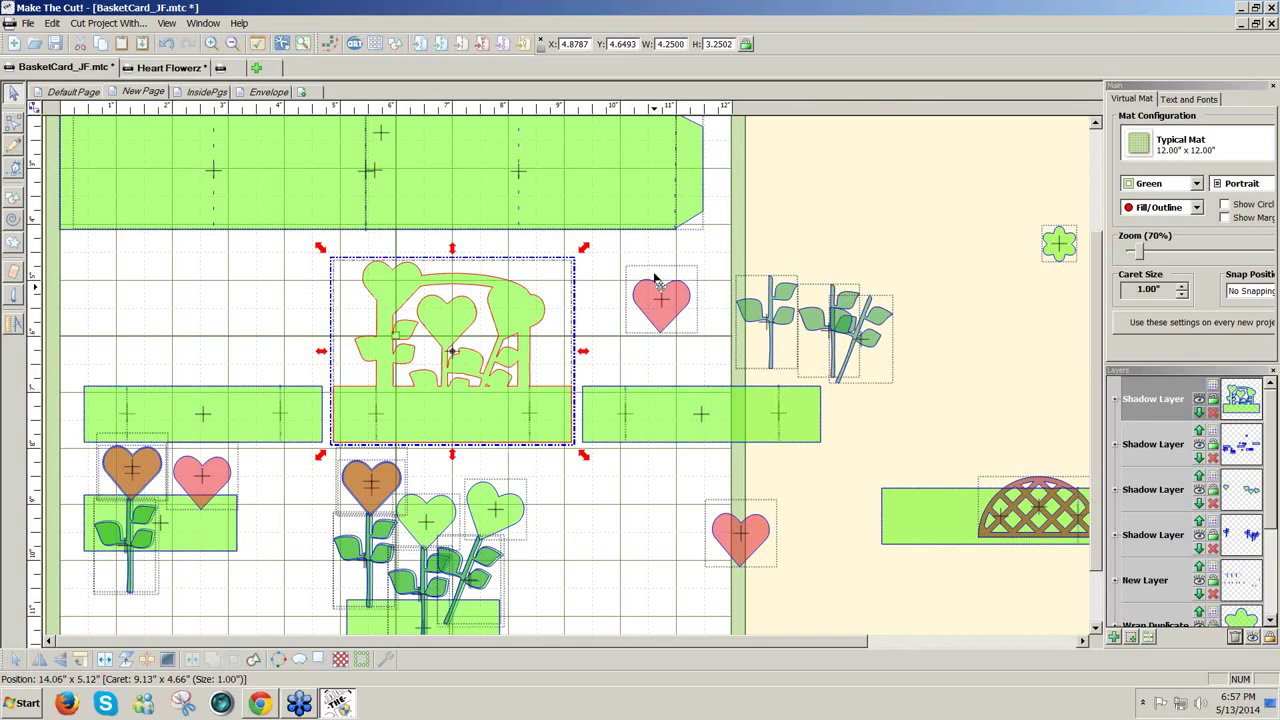
left_click_drag(634, 263, 698, 365)
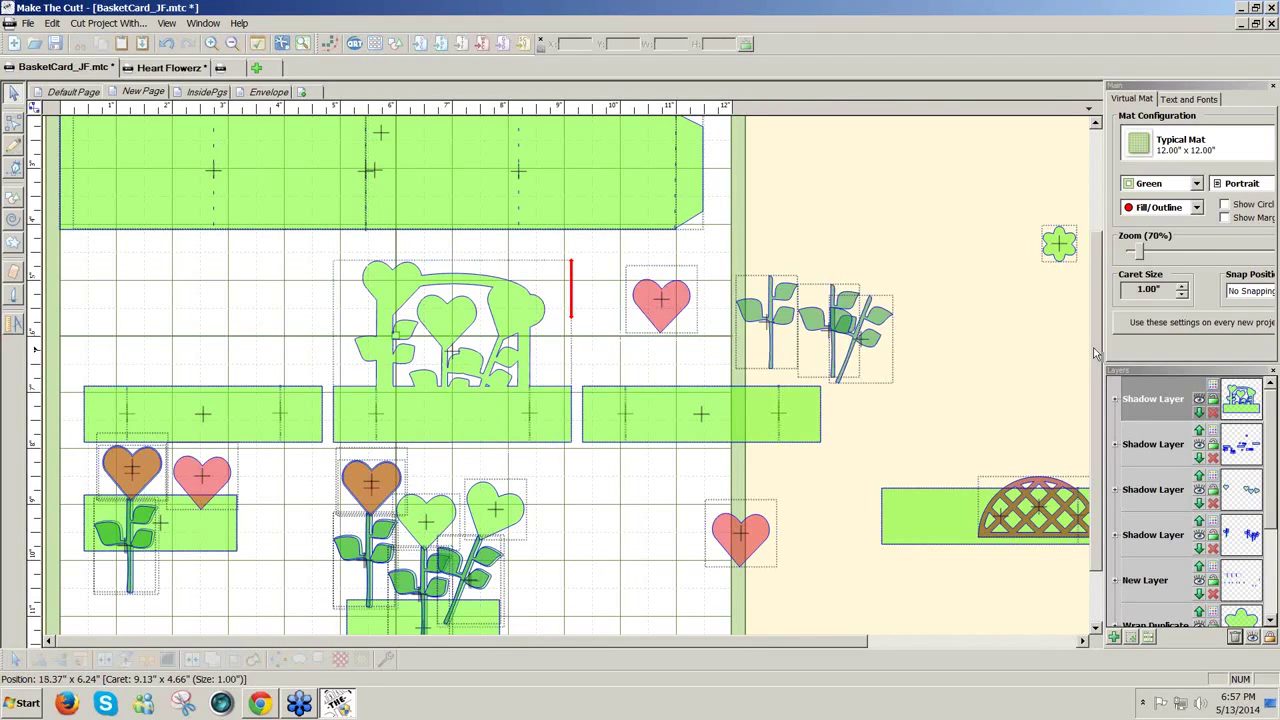
Bring the small six-petal flower to just outside the mat near the basket piece, and put it on its own new layer
scroll(1095, 353, "up", 3)
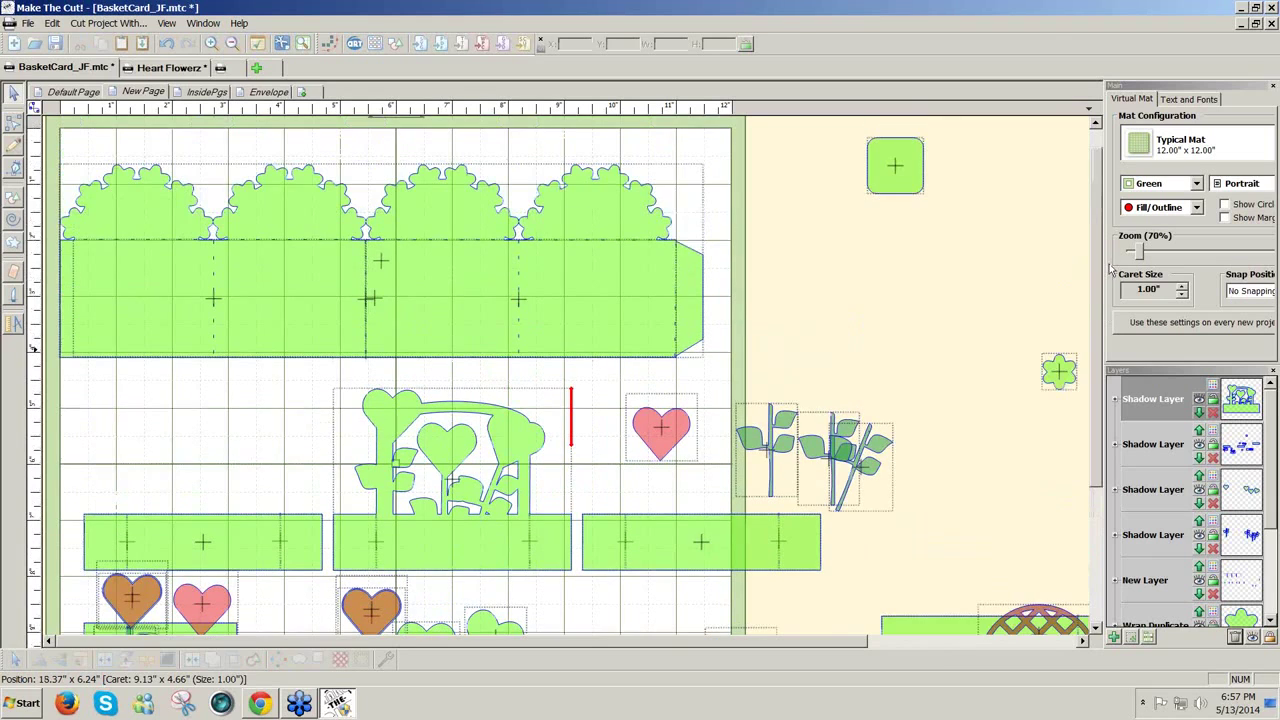
left_click_drag(1059, 371, 810, 254)
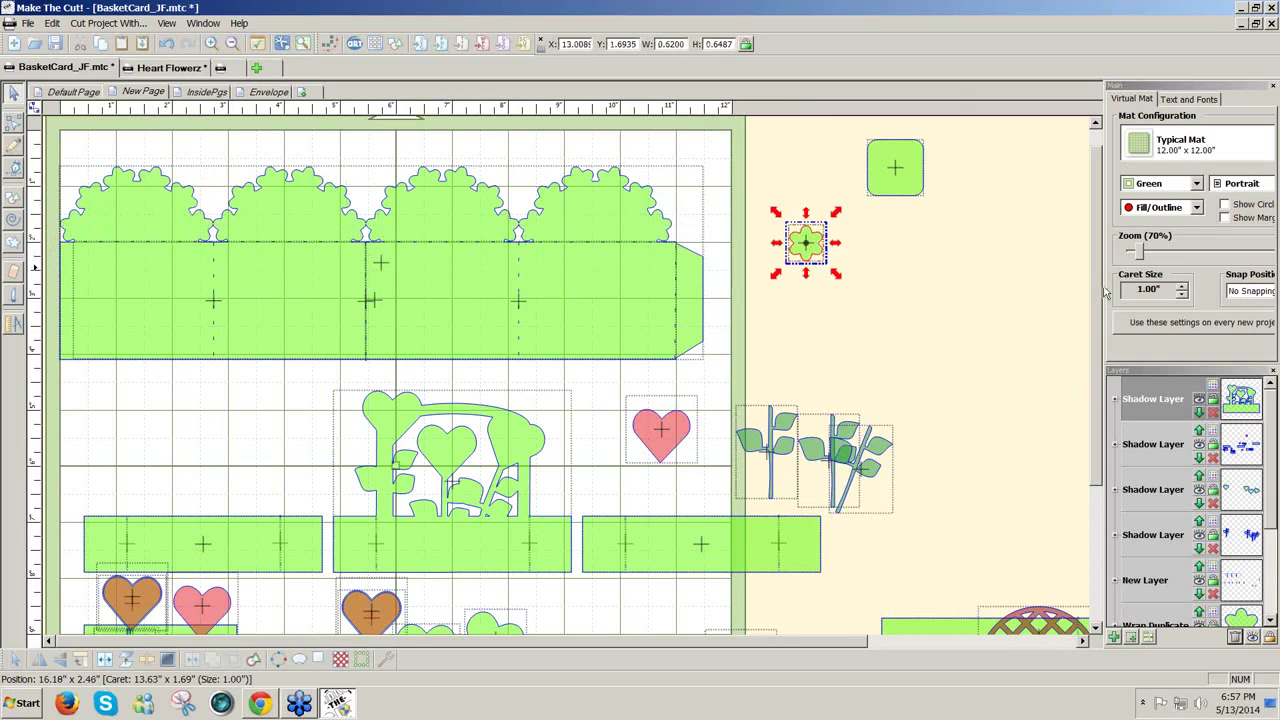
scroll(1096, 292, "up", 2)
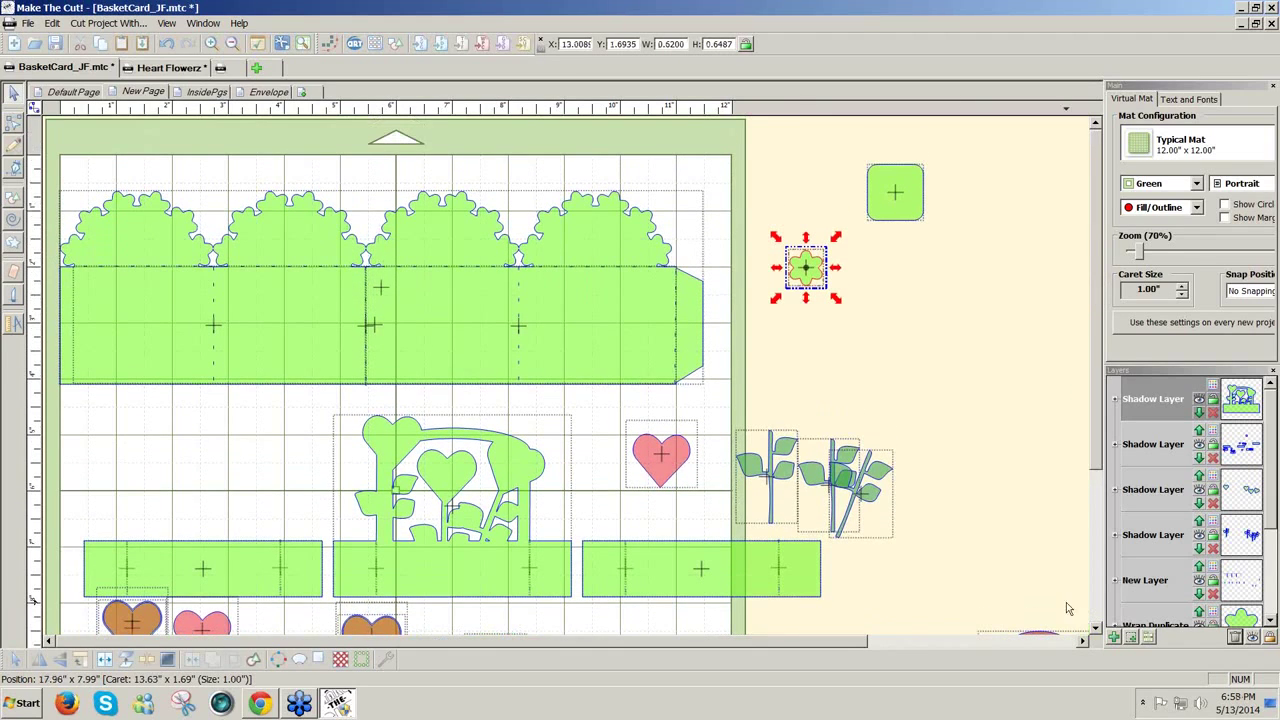
left_click(1131, 638)
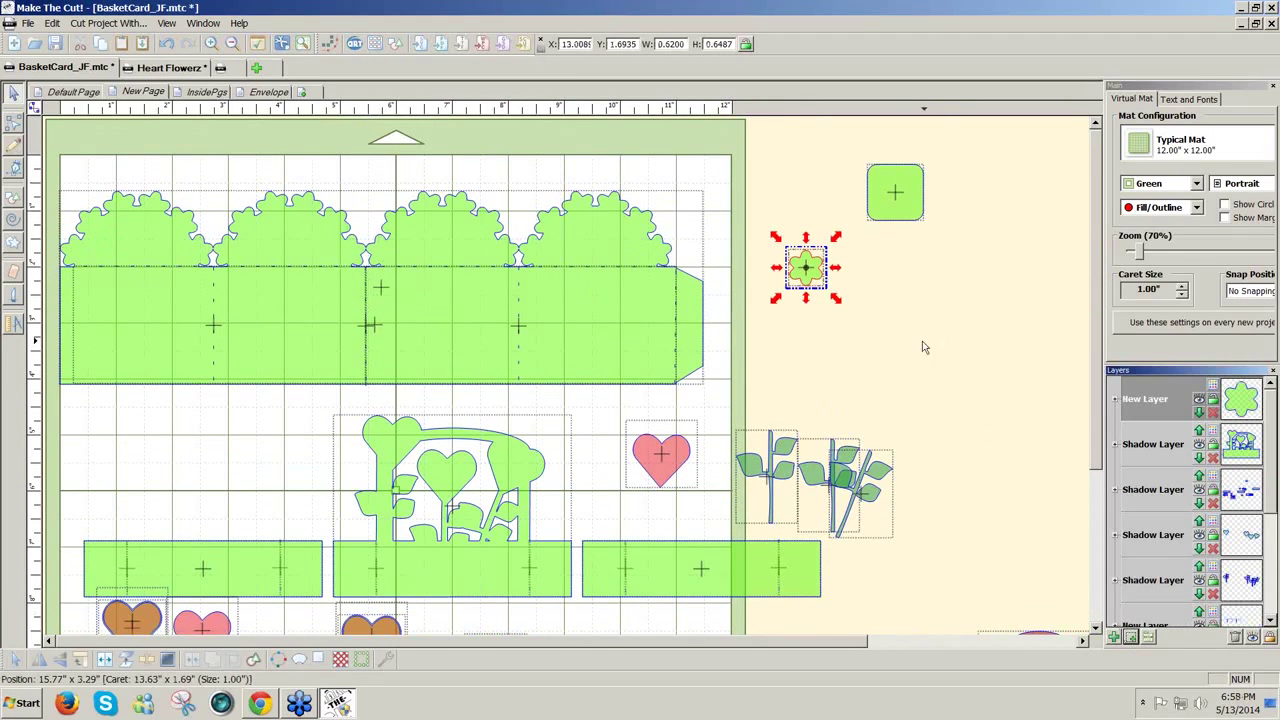
Delete the rounded square outside the mat, and move the small flower onto the mat under the basket piece's first panel
left_click(900, 215)
key("Delete")
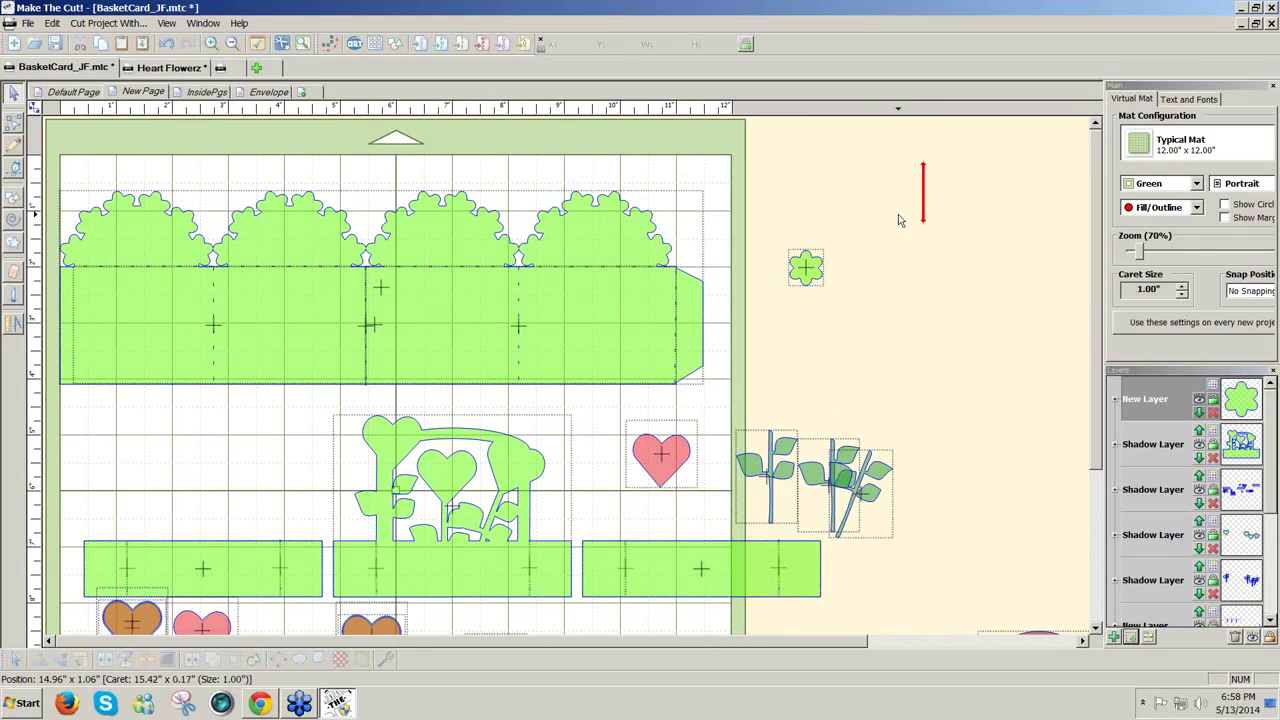
left_click_drag(818, 276, 100, 425)
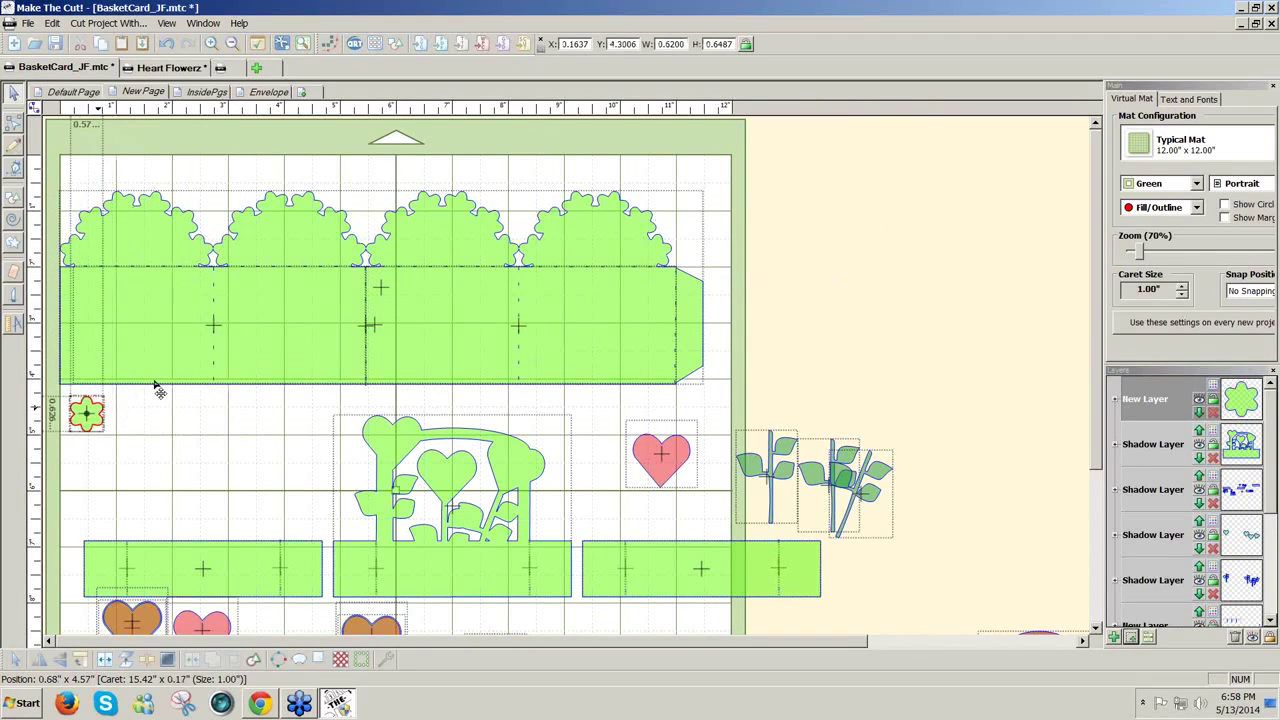
Duplicate the small six-petal flower into 1 row of 24 columns with .01 inch spacing
left_click(86, 413)
left_click(54, 25)
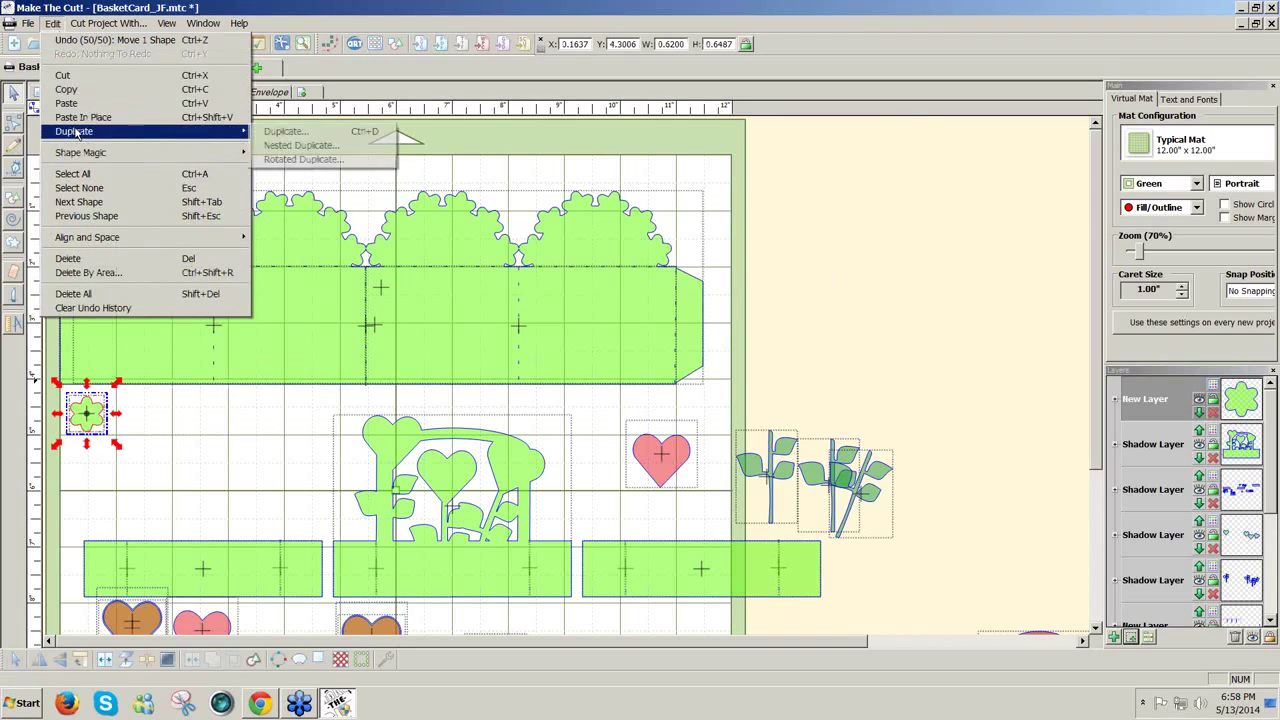
mouse_move(218, 131)
left_click(290, 131)
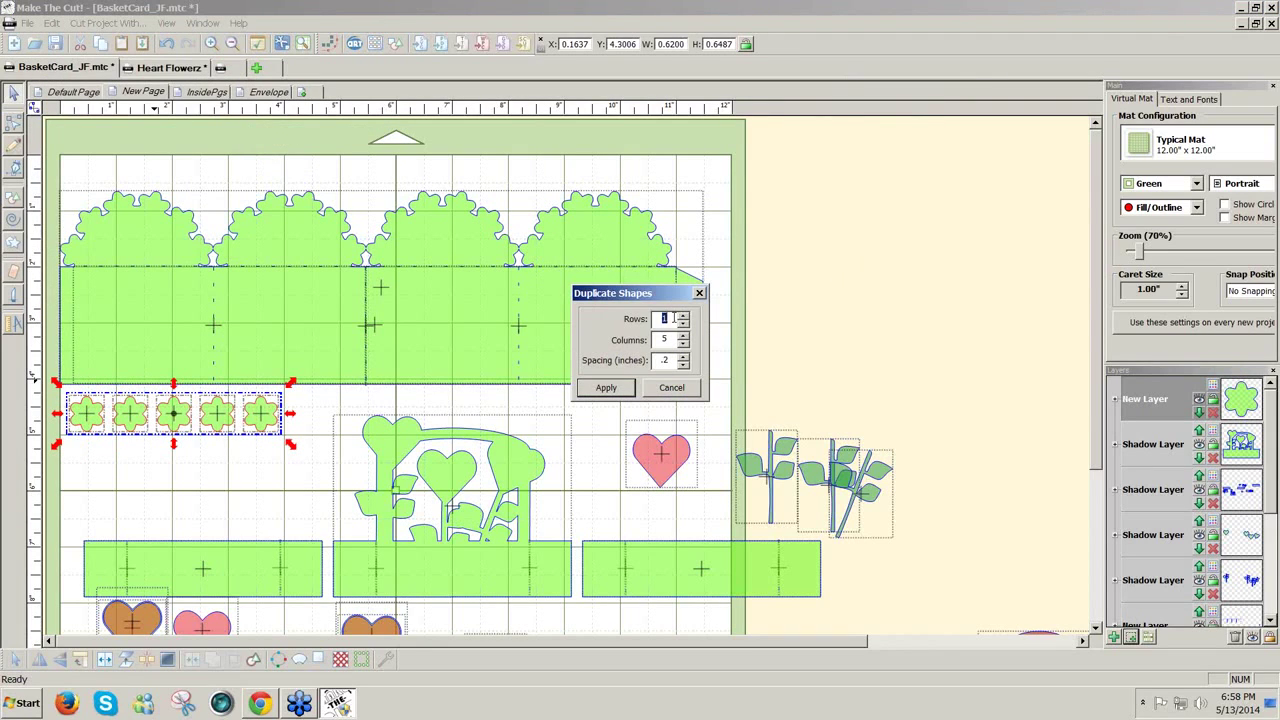
type("2")
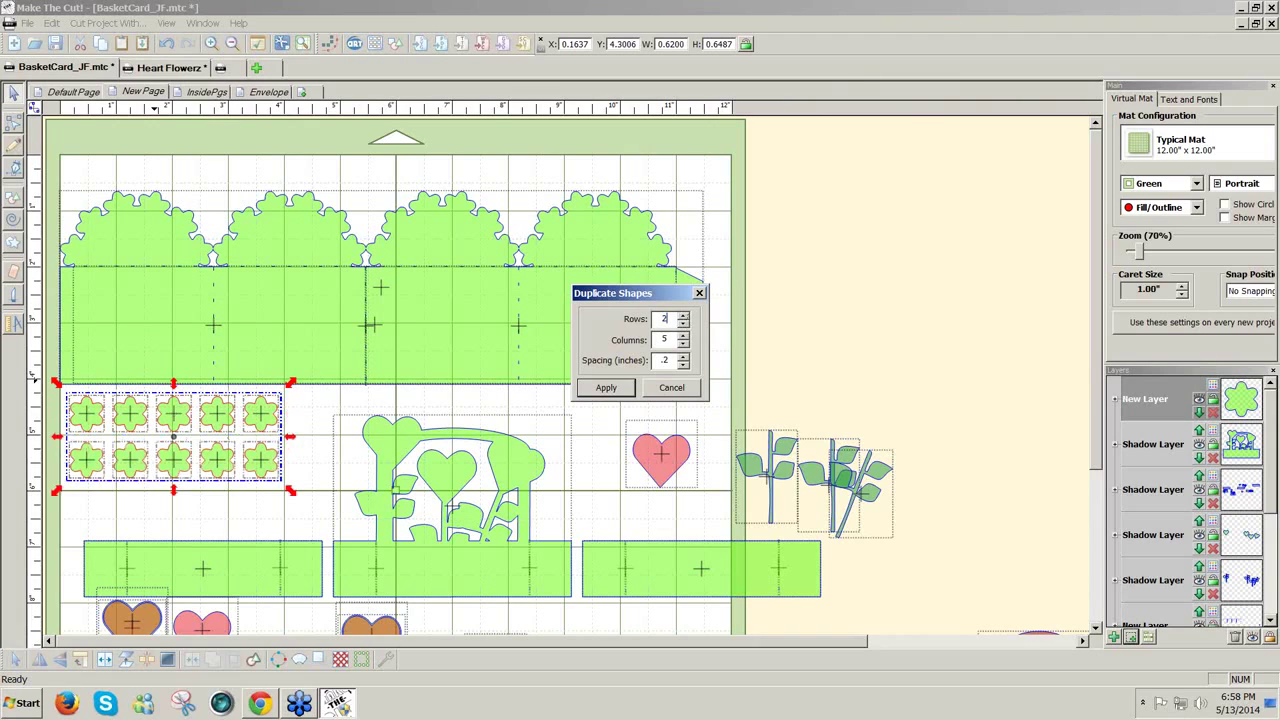
type("4")
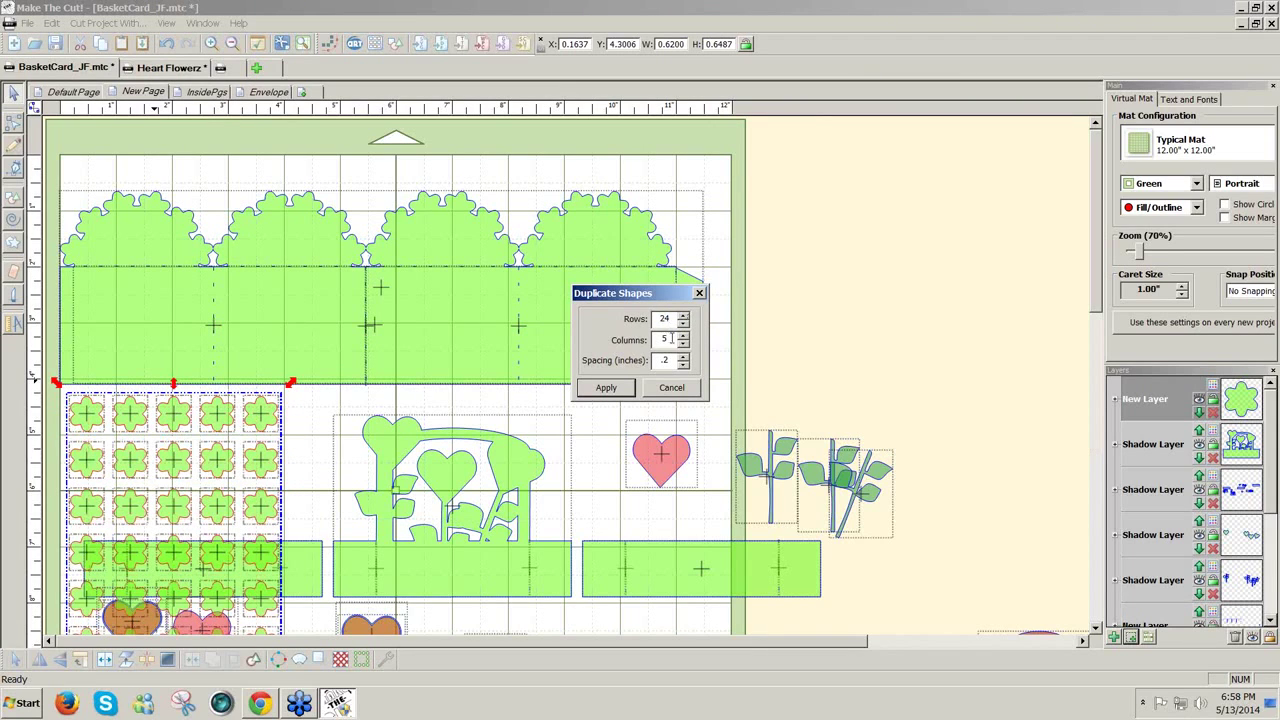
type("1")
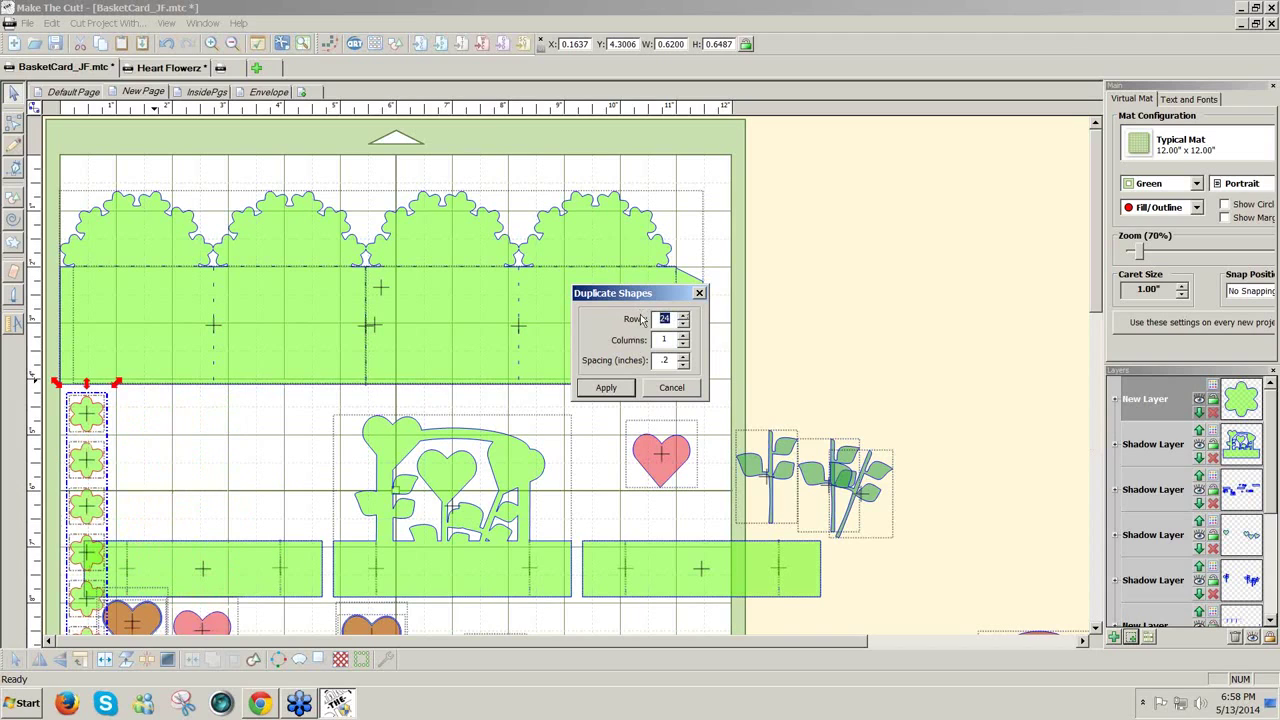
type("1")
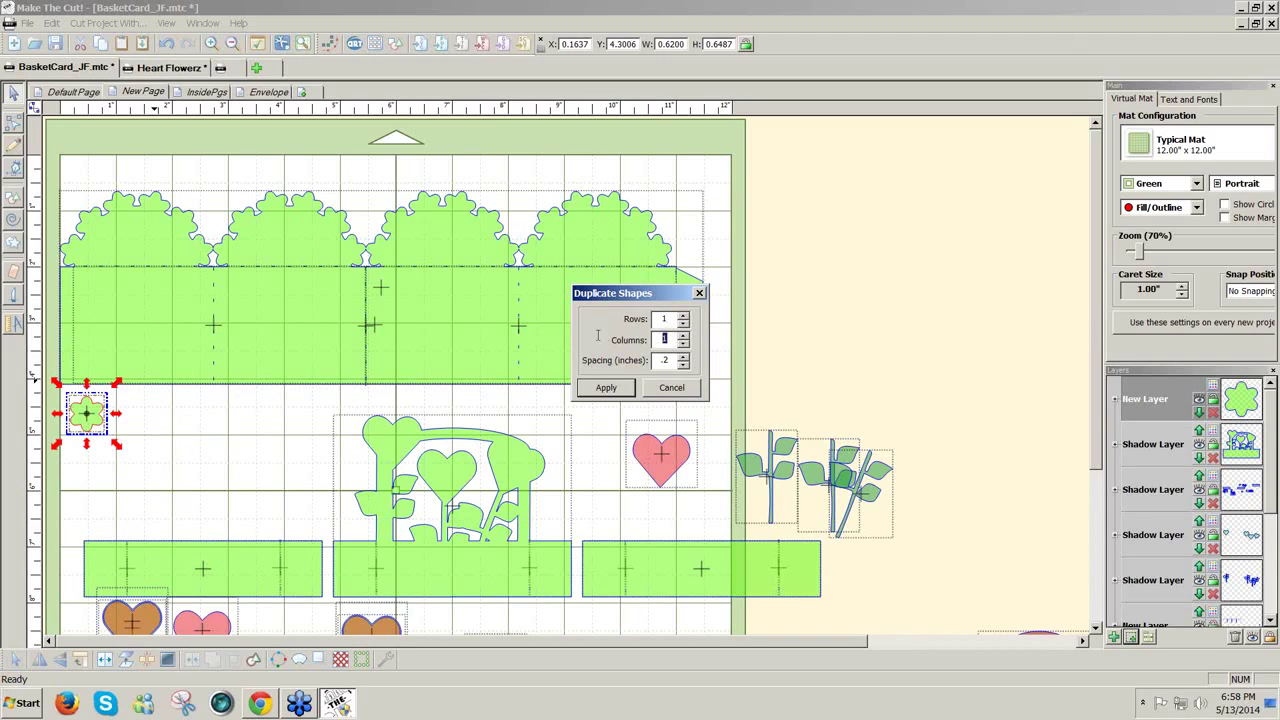
type("24")
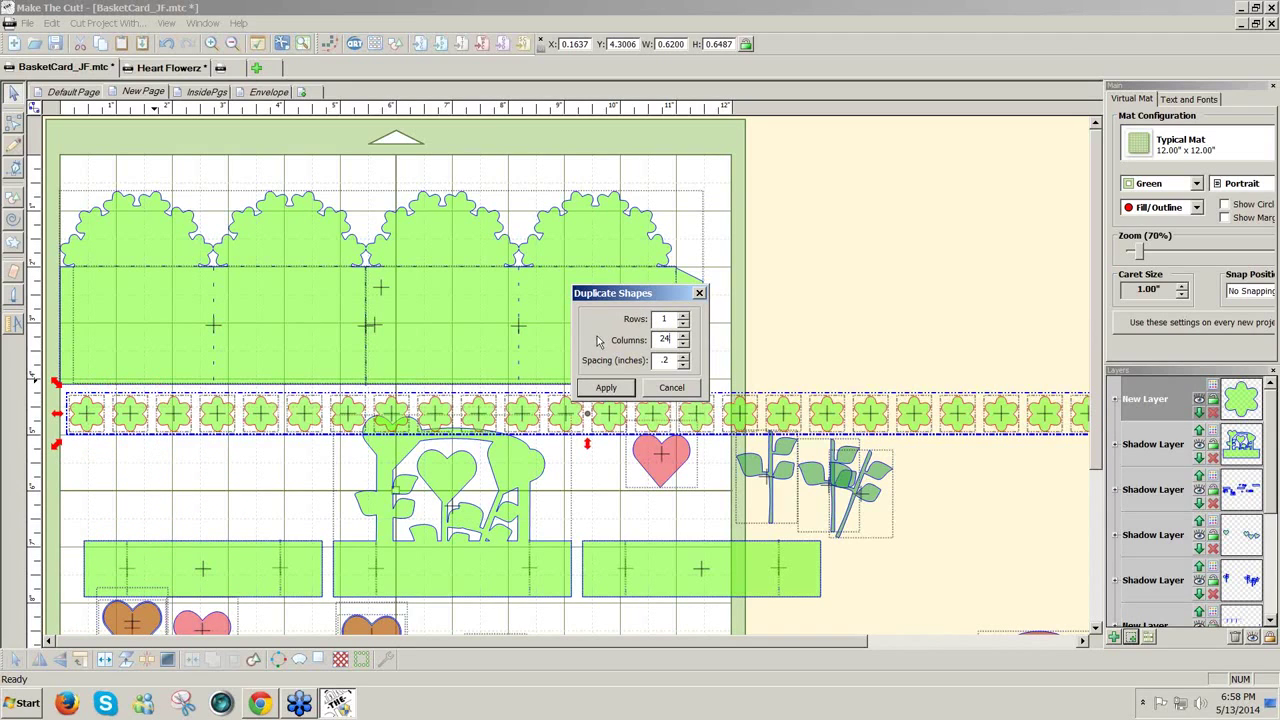
left_click_drag(670, 360, 634, 364)
type("-.0")
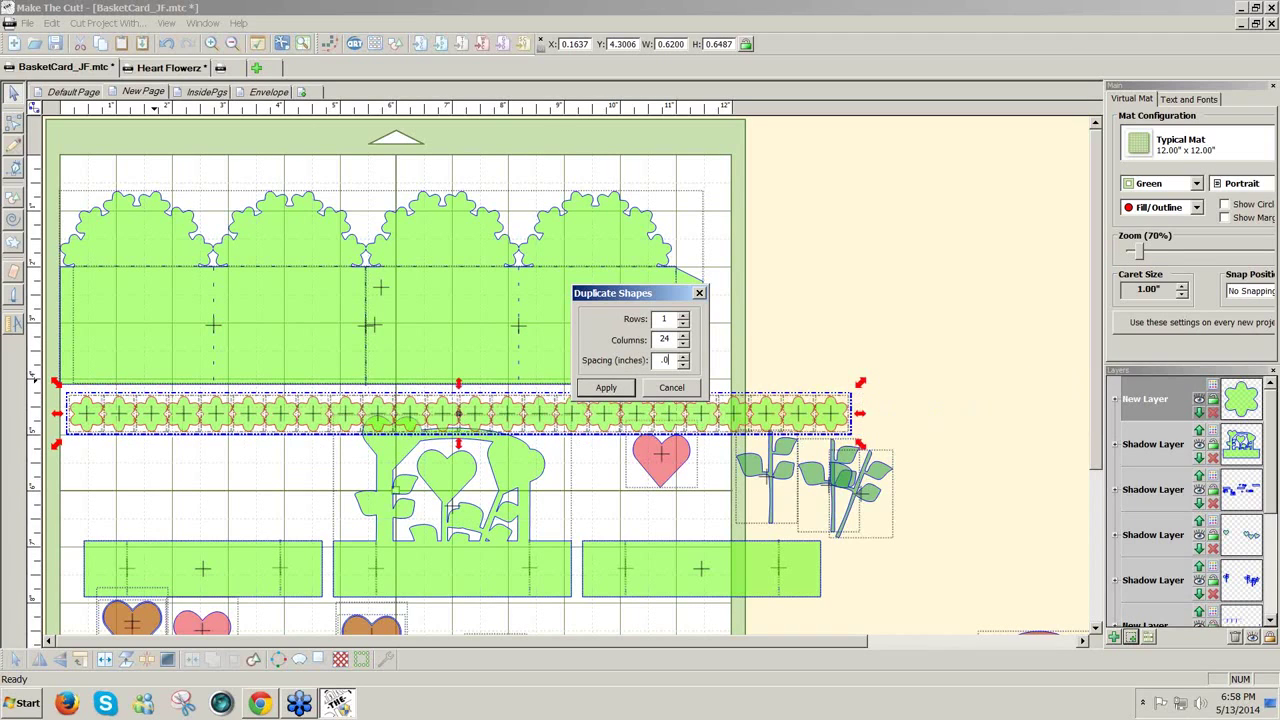
type("1")
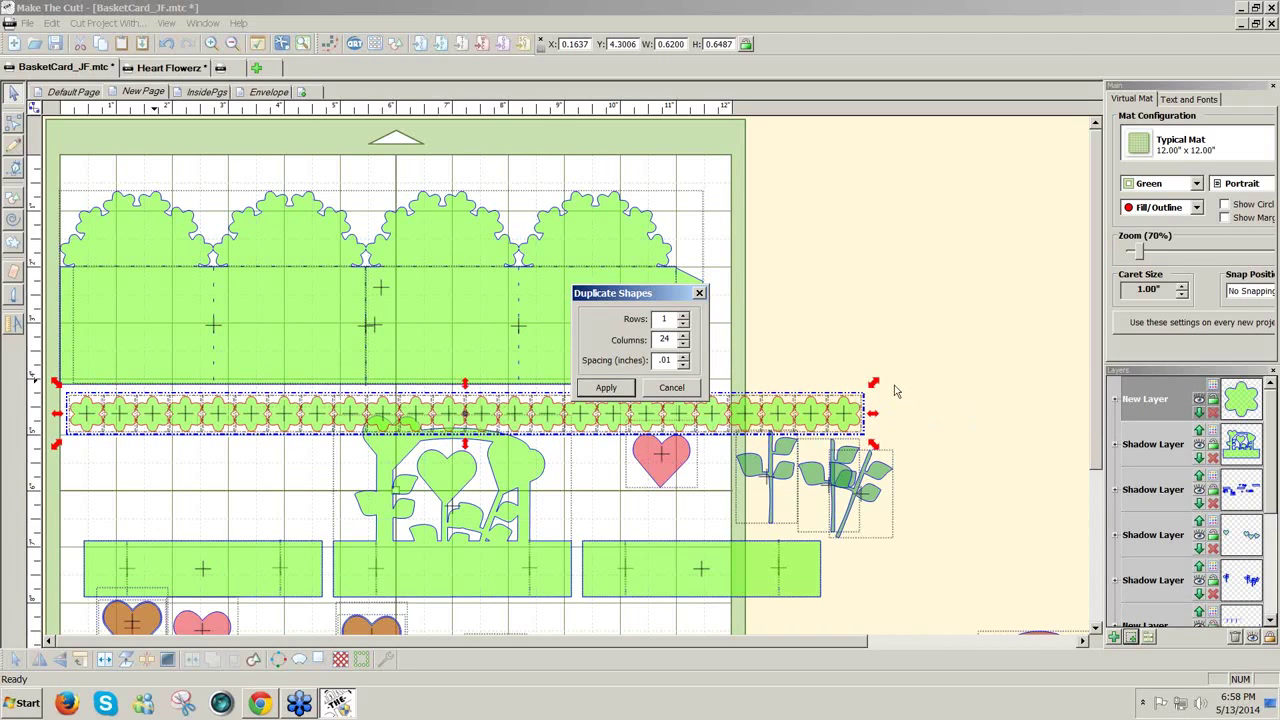
left_click(607, 388)
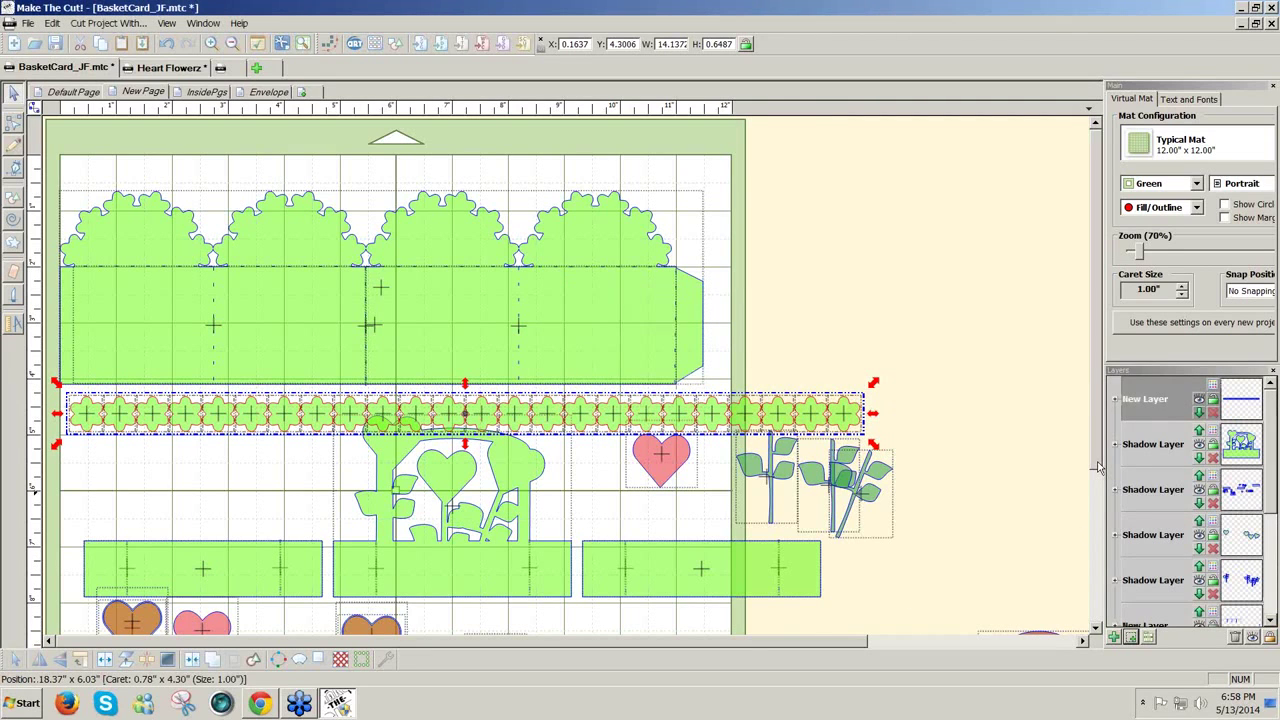
Move the last four flowers of the row and the loose leaf stems from outside the mat to the lower part of the mat
scroll(1097, 468, "down", 4)
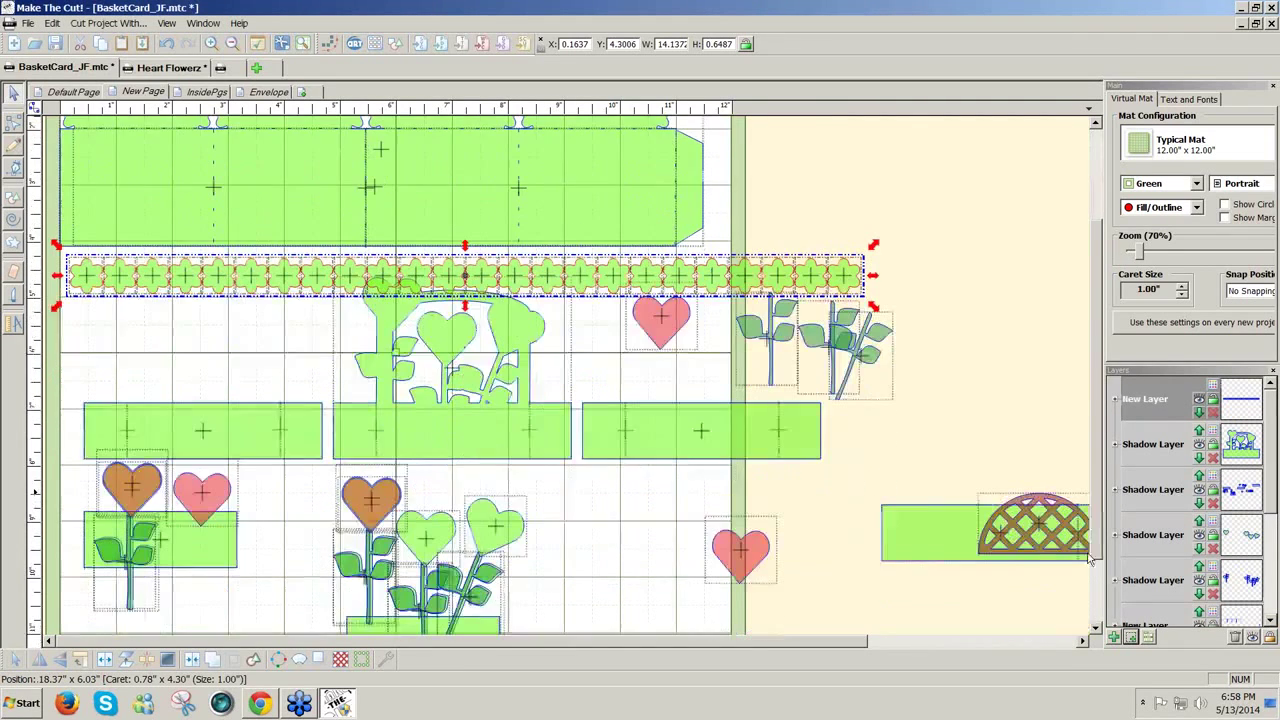
left_click_drag(895, 440, 728, 288)
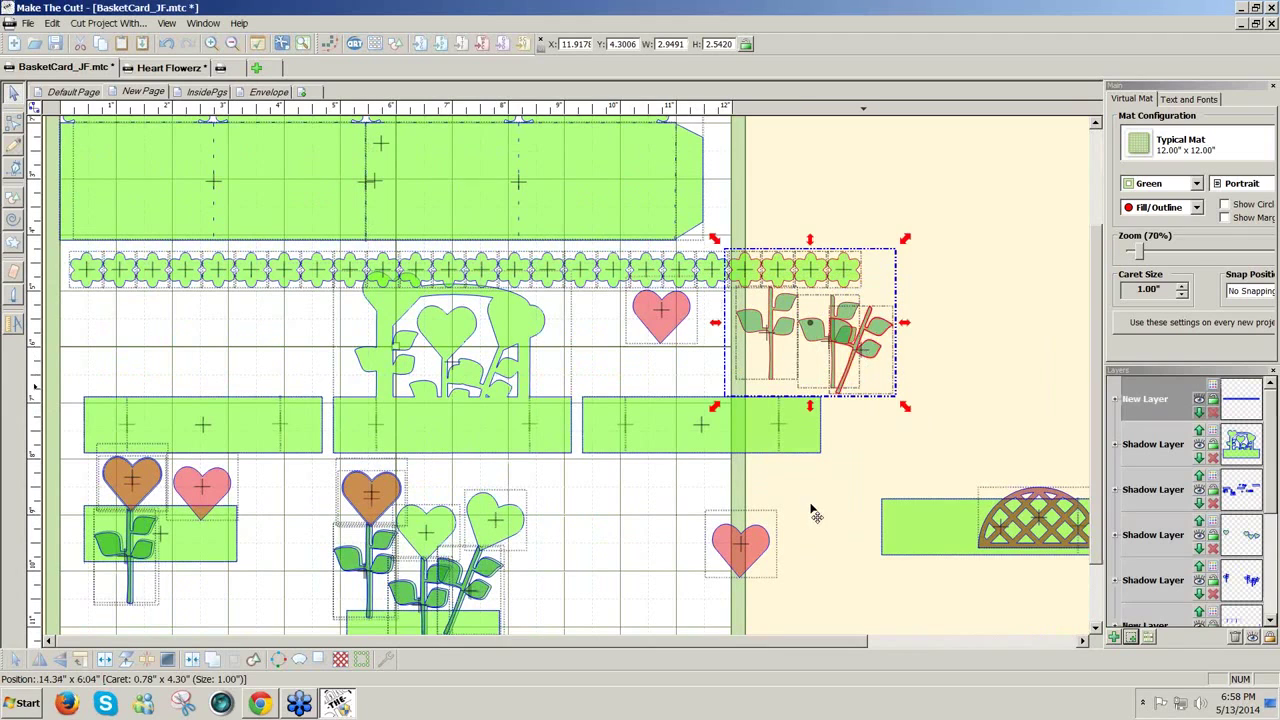
left_click_drag(816, 515, 675, 595)
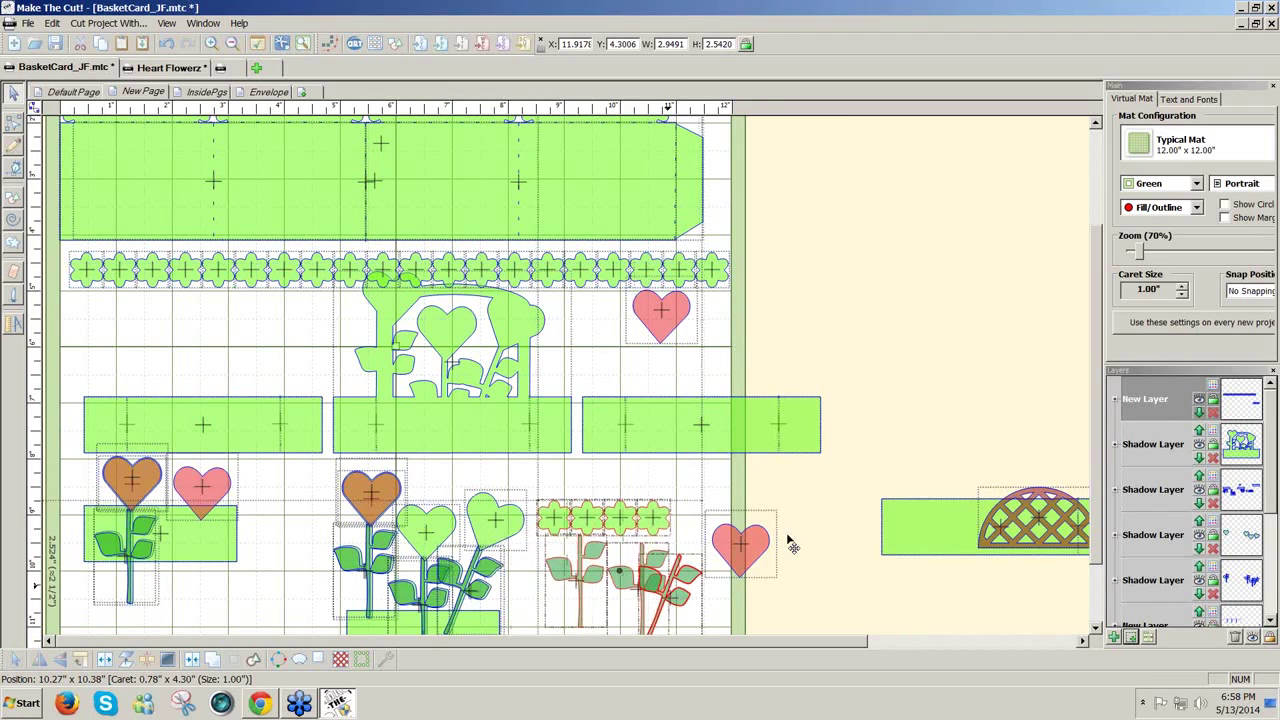
key("Right")
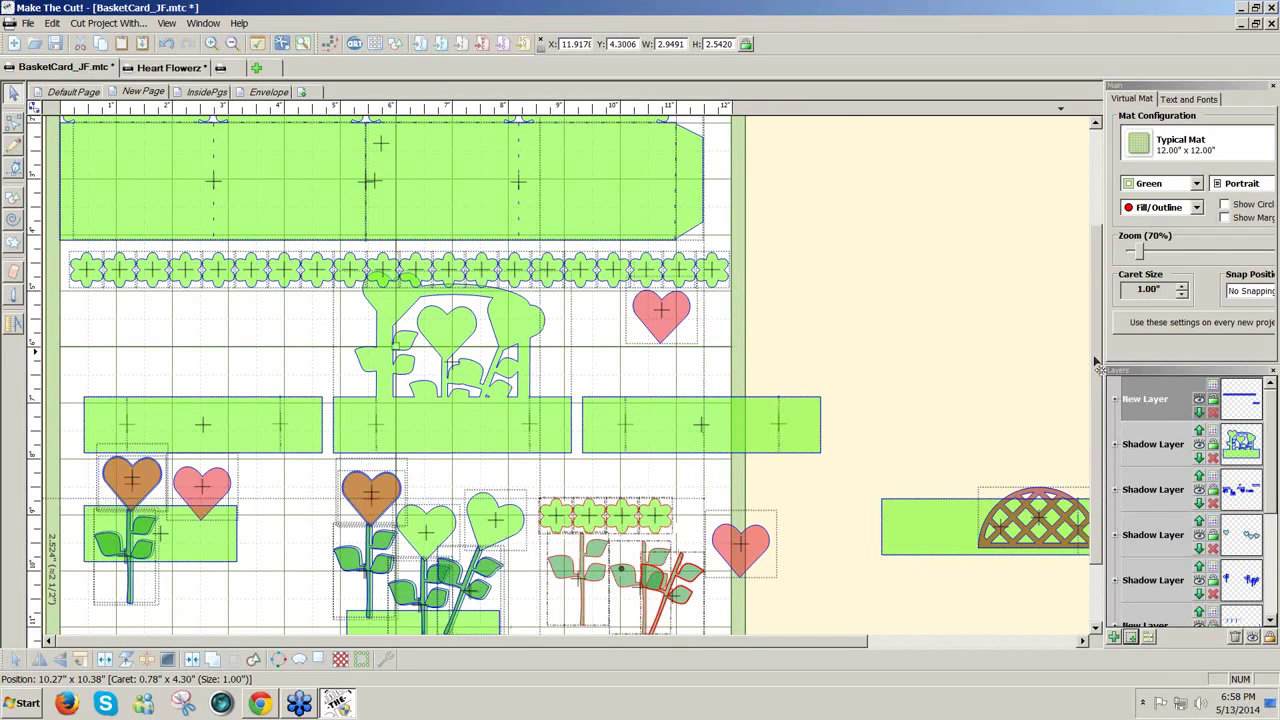
scroll(1097, 362, "up", 2)
left_click(703, 572)
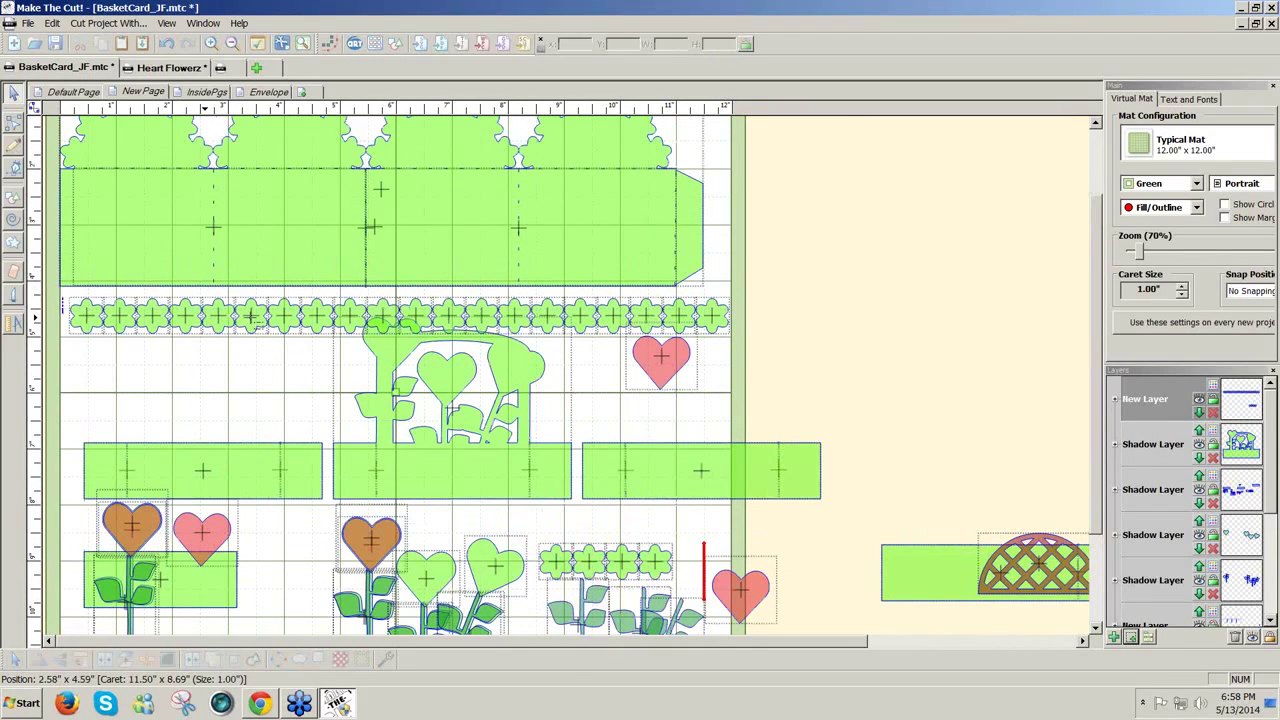
Move the long flower row up to sit directly beneath the basket piece
left_click_drag(577, 348, 872, 344)
left_click_drag(651, 329, 652, 317)
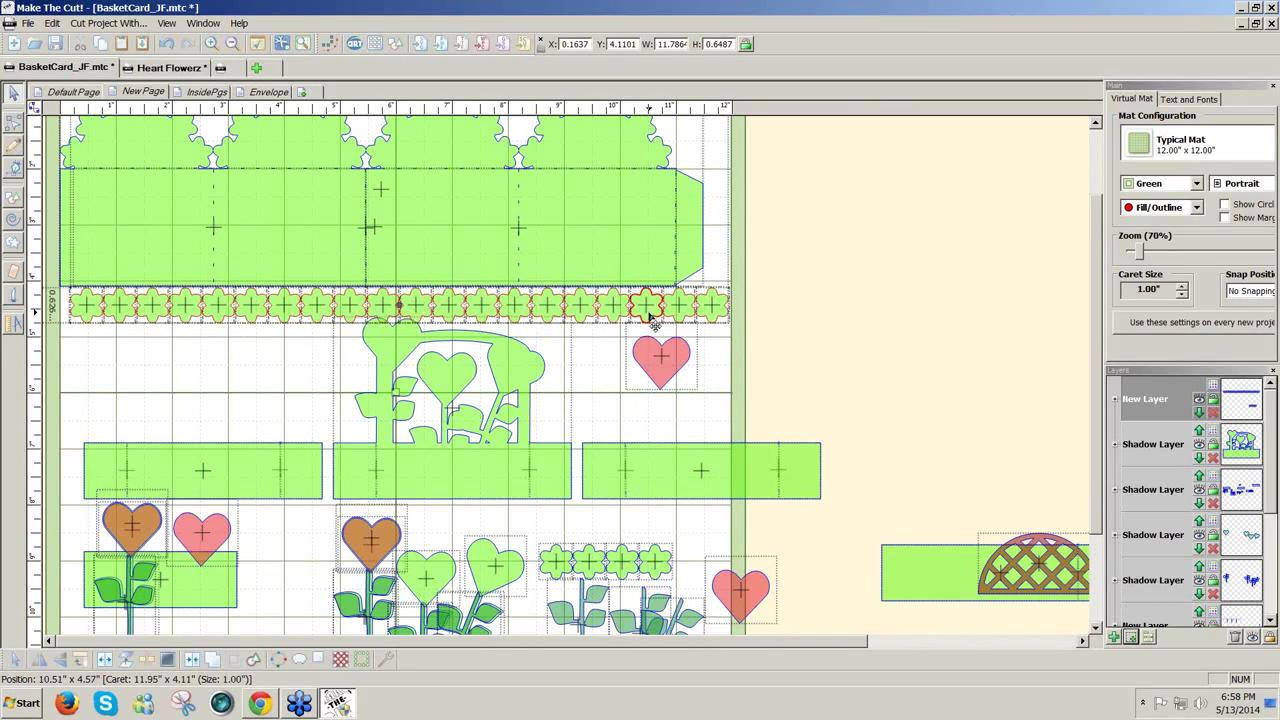
left_click(845, 490)
Select the handle silhouette, the strips beside it and the nearby pink heart, and shift them slightly down, away from the flower row
left_click_drag(860, 518, 44, 318)
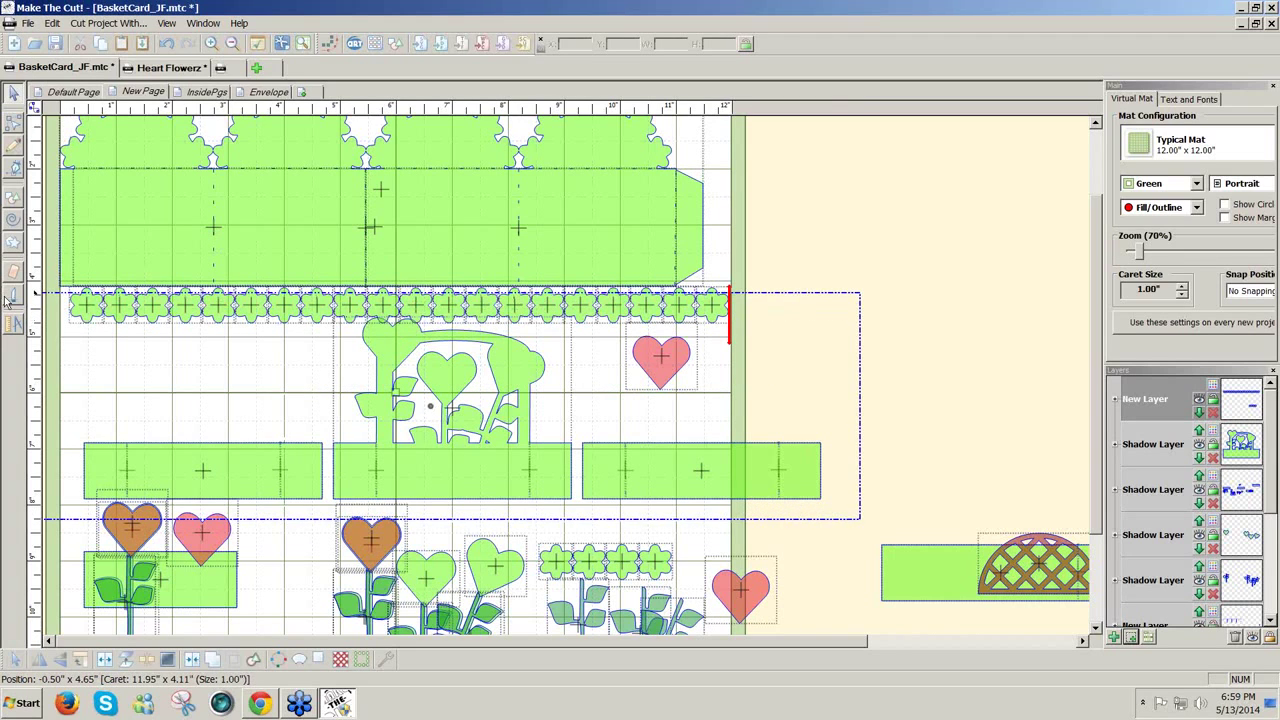
left_click_drag(8, 300, 8, 300)
left_click_drag(400, 457, 405, 471)
left_click(820, 350)
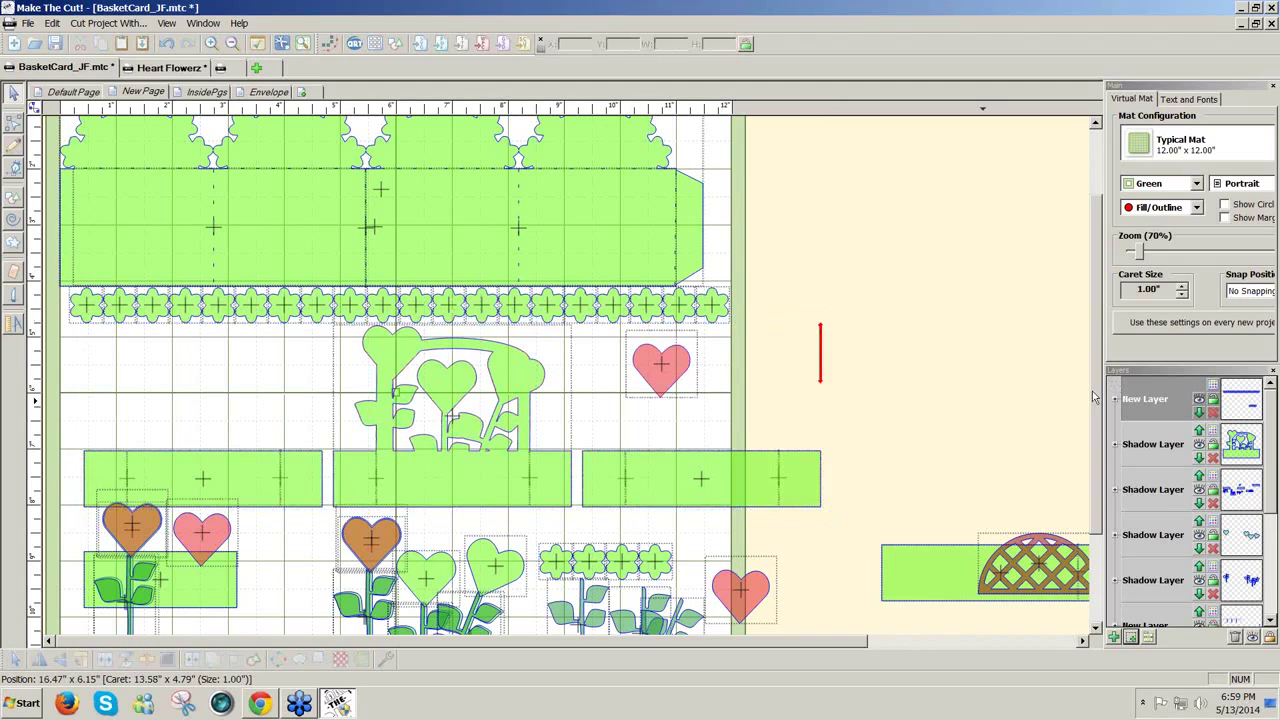
Place the loose pink heart over the heart at the handle silhouette's upper corner
left_click_drag(1094, 397, 1092, 405)
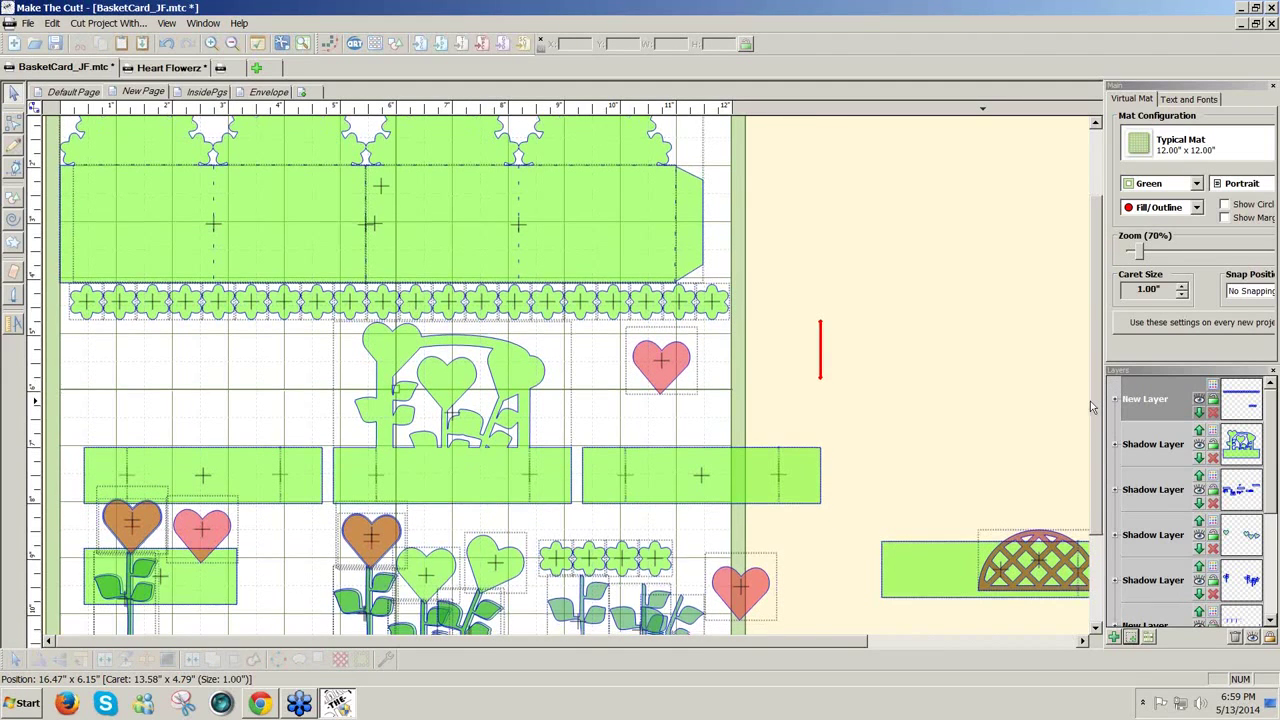
scroll(1090, 401, "down", 2)
left_click_drag(650, 298, 410, 306)
left_click(410, 306)
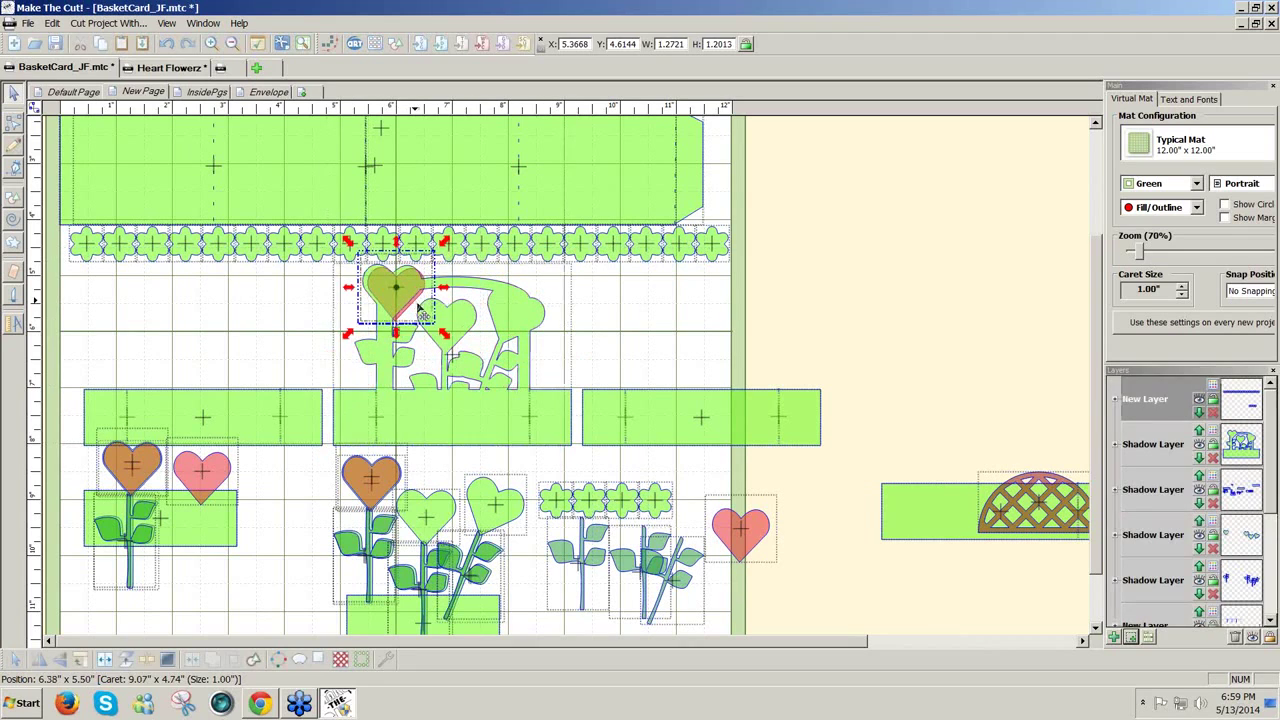
left_click(909, 368)
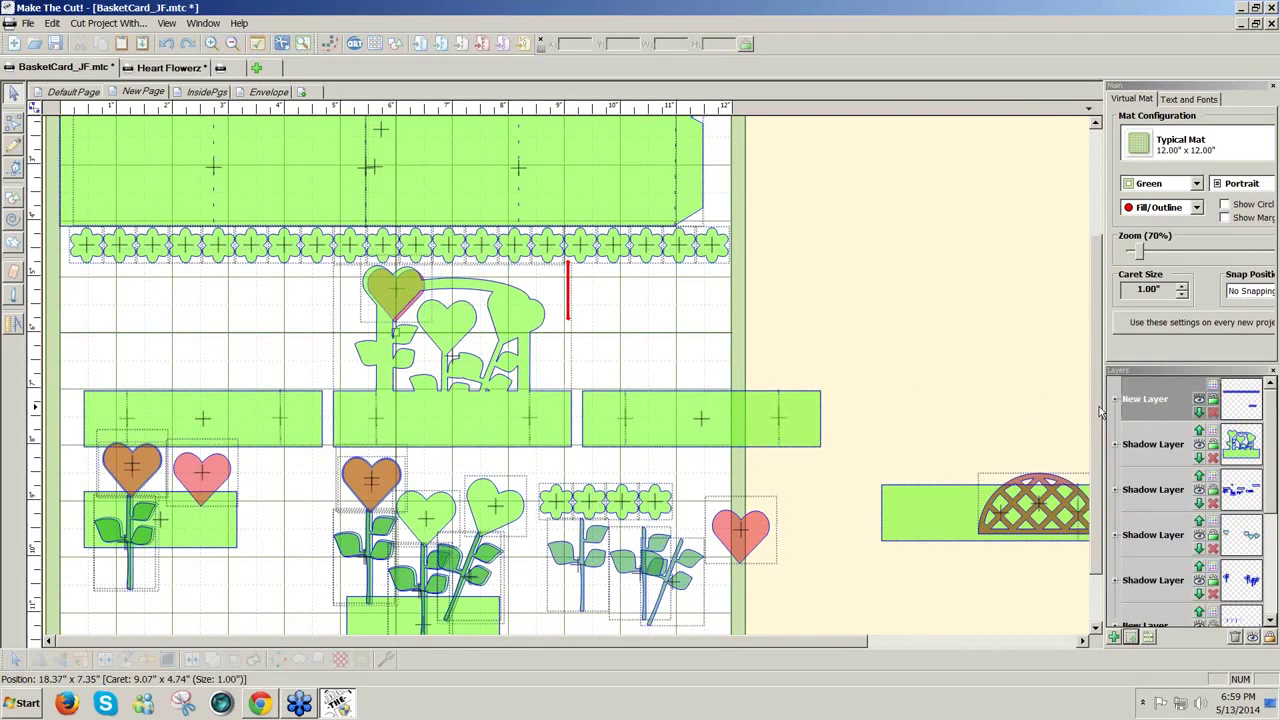
Examine the basket, flower inserts and arch of small flowers on the Default Page
left_click(73, 91)
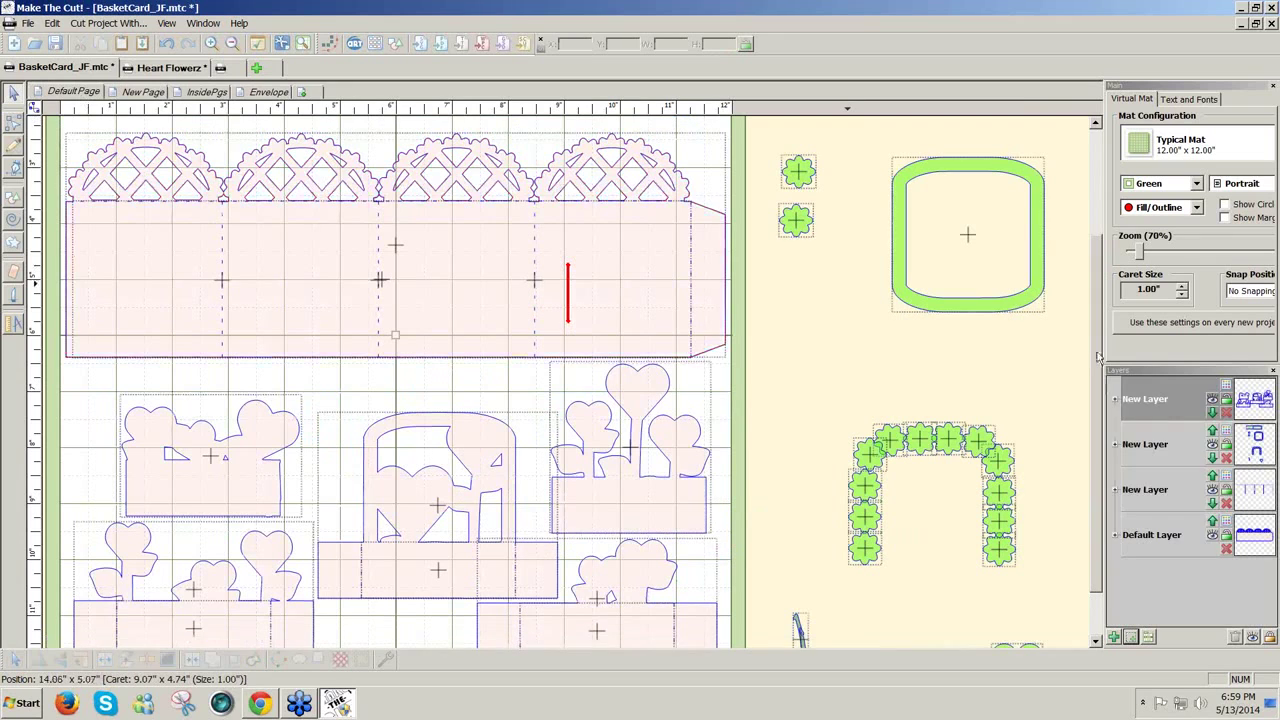
scroll(840, 450, "down", 1)
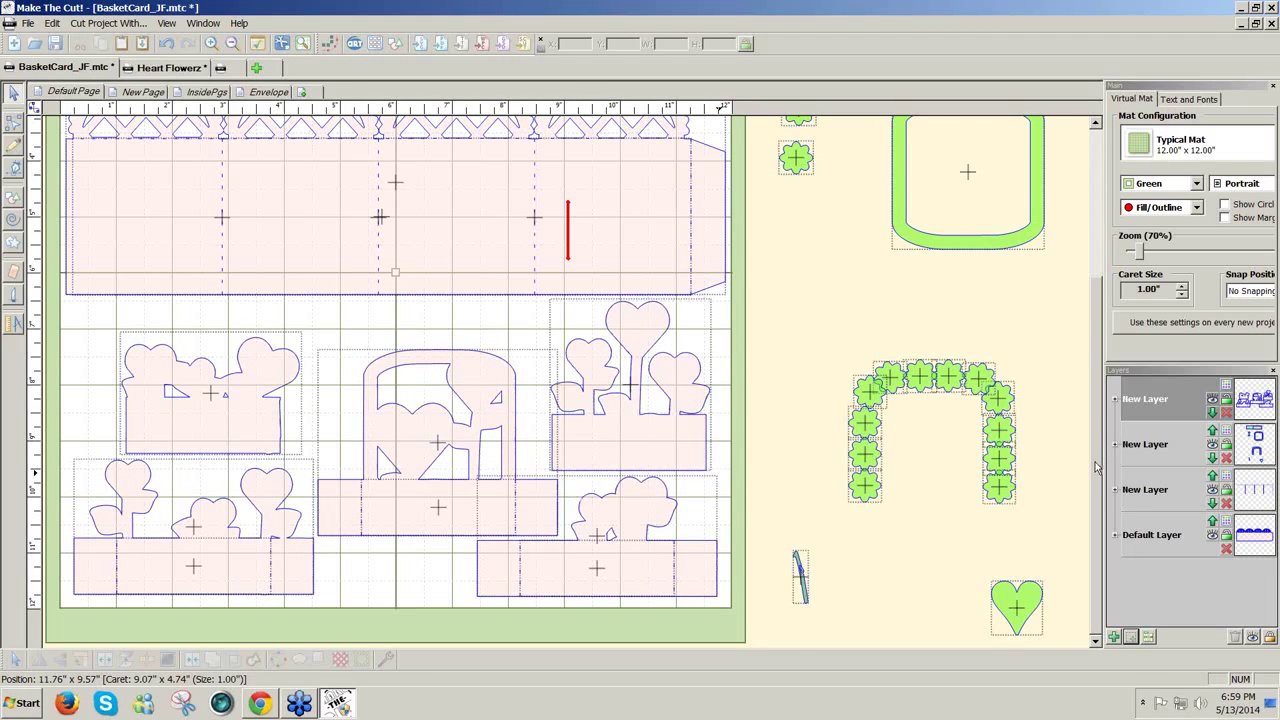
scroll(1095, 467, "up", 1)
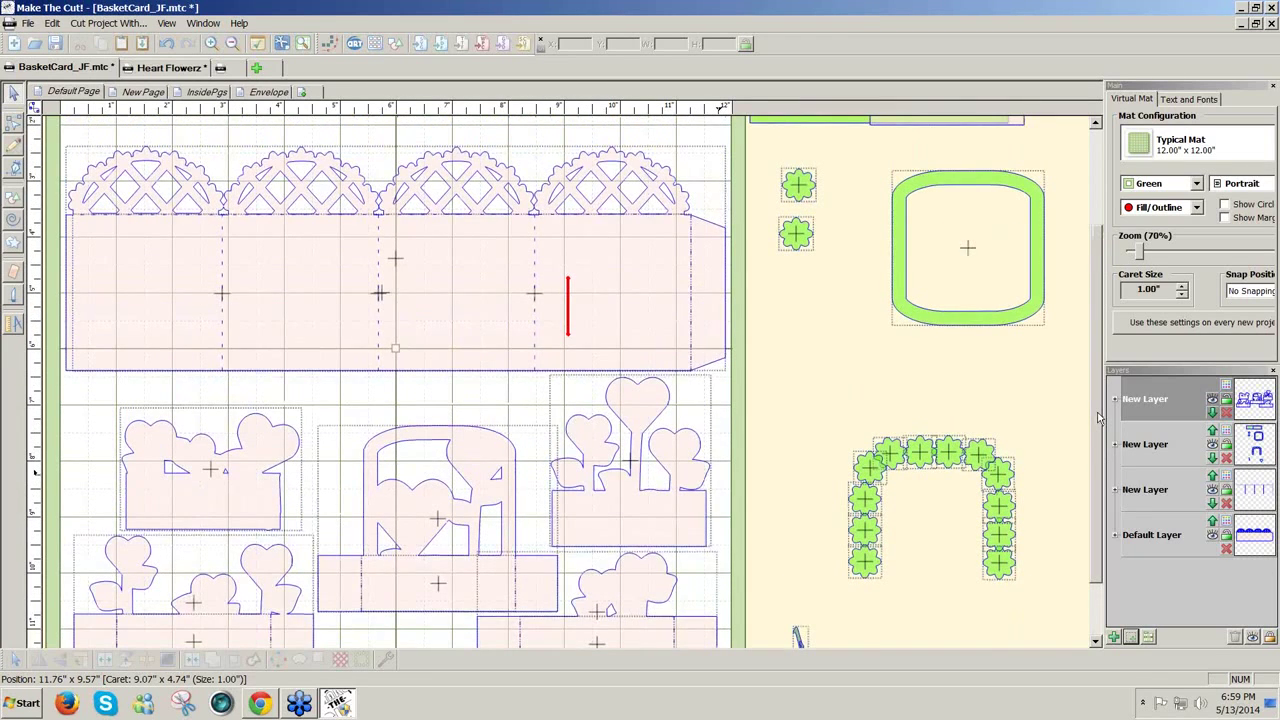
scroll(1098, 416, "down", 1)
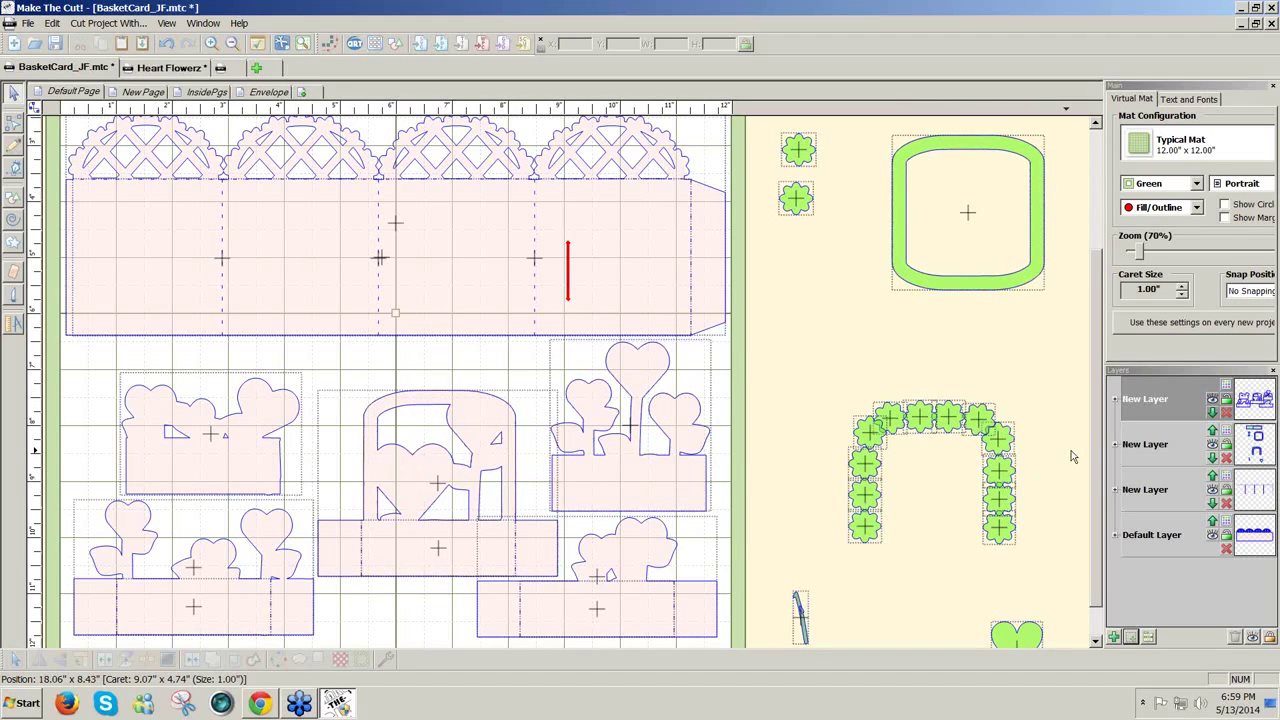
scroll(1094, 467, "up", 2)
mouse_move(1106, 443)
left_mouse_down()
mouse_move(1108, 374)
mouse_move(1108, 418)
left_mouse_up()
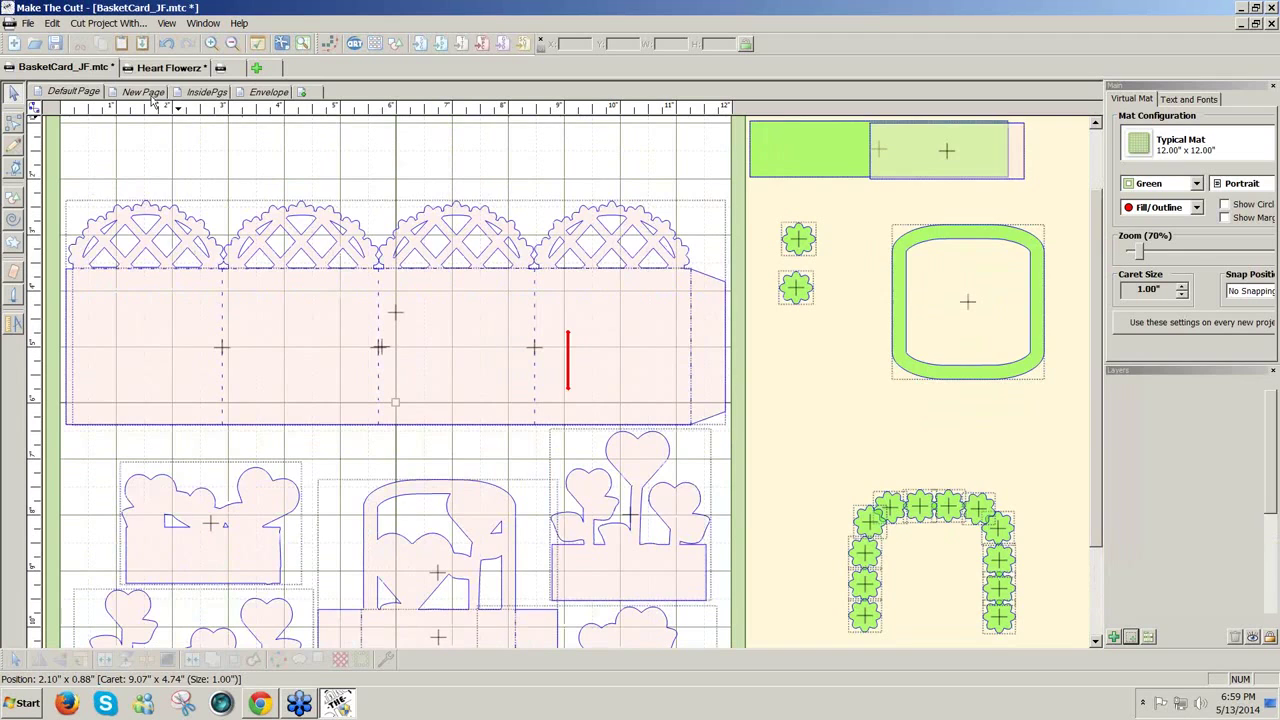
Return to New Page and move the plain green strip outside the mat clear of the lattice arch
left_click(145, 92)
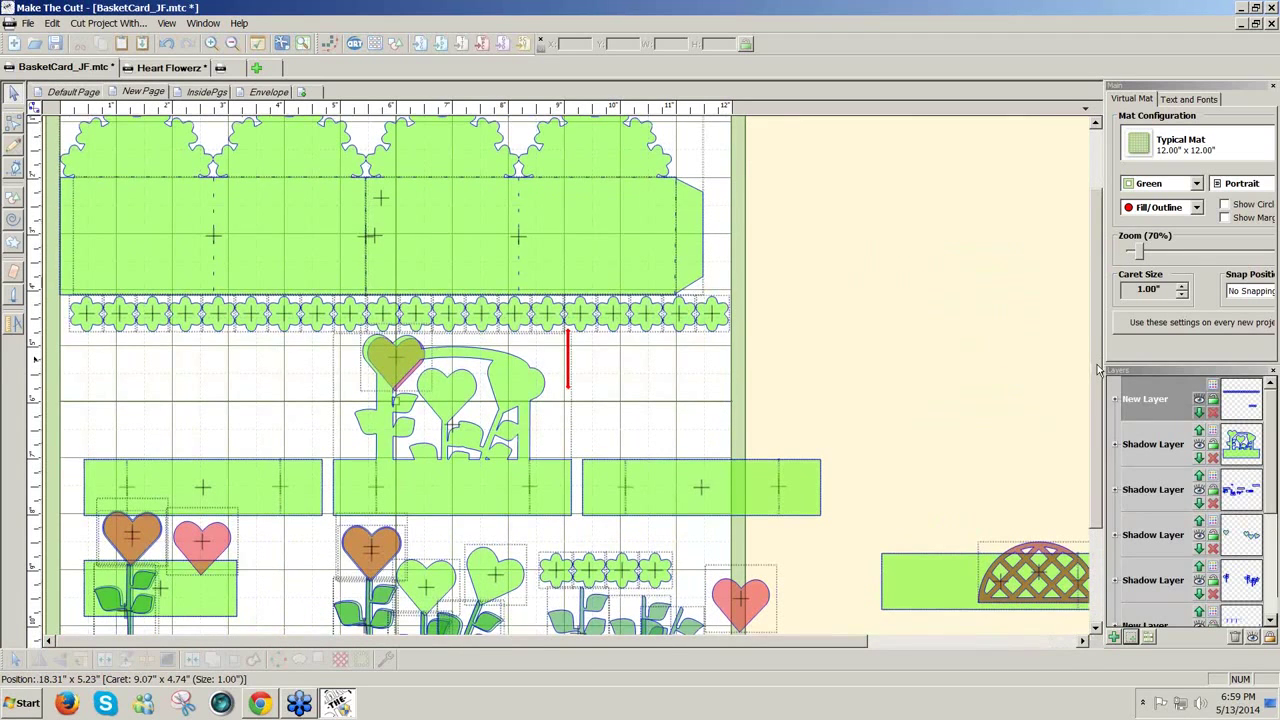
left_click_drag(1097, 370, 1090, 460)
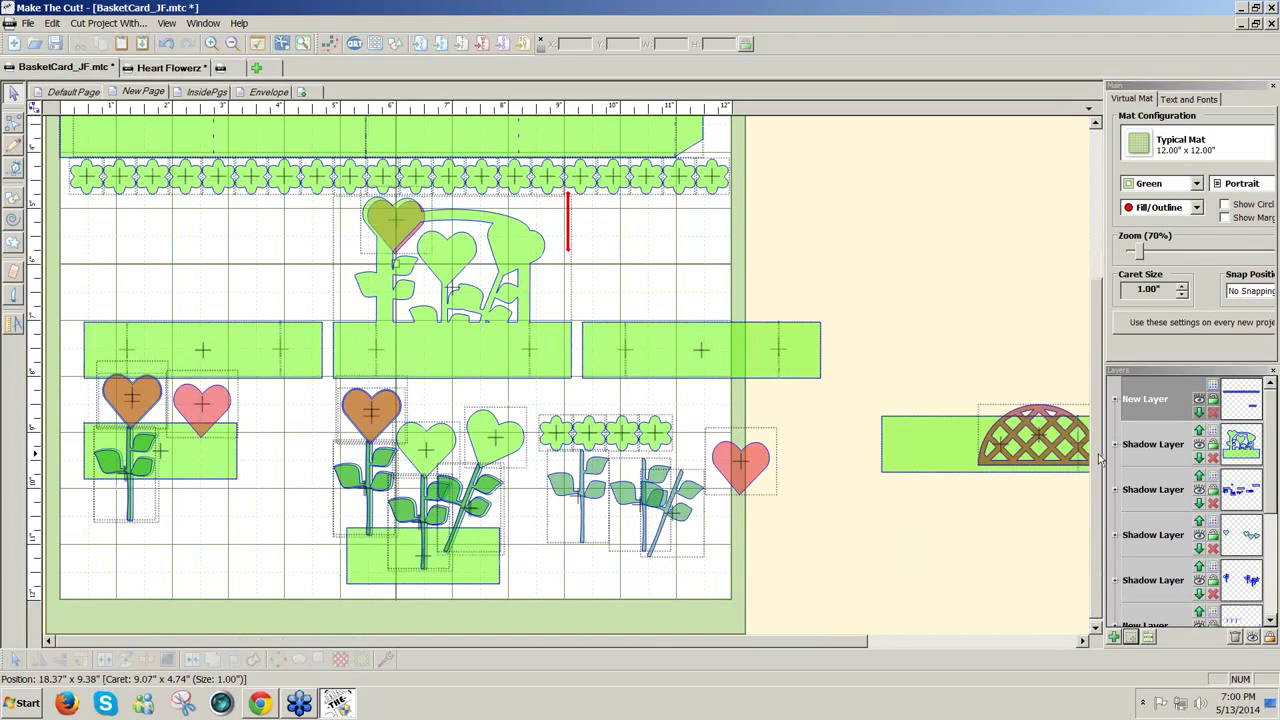
left_click_drag(946, 537, 990, 535)
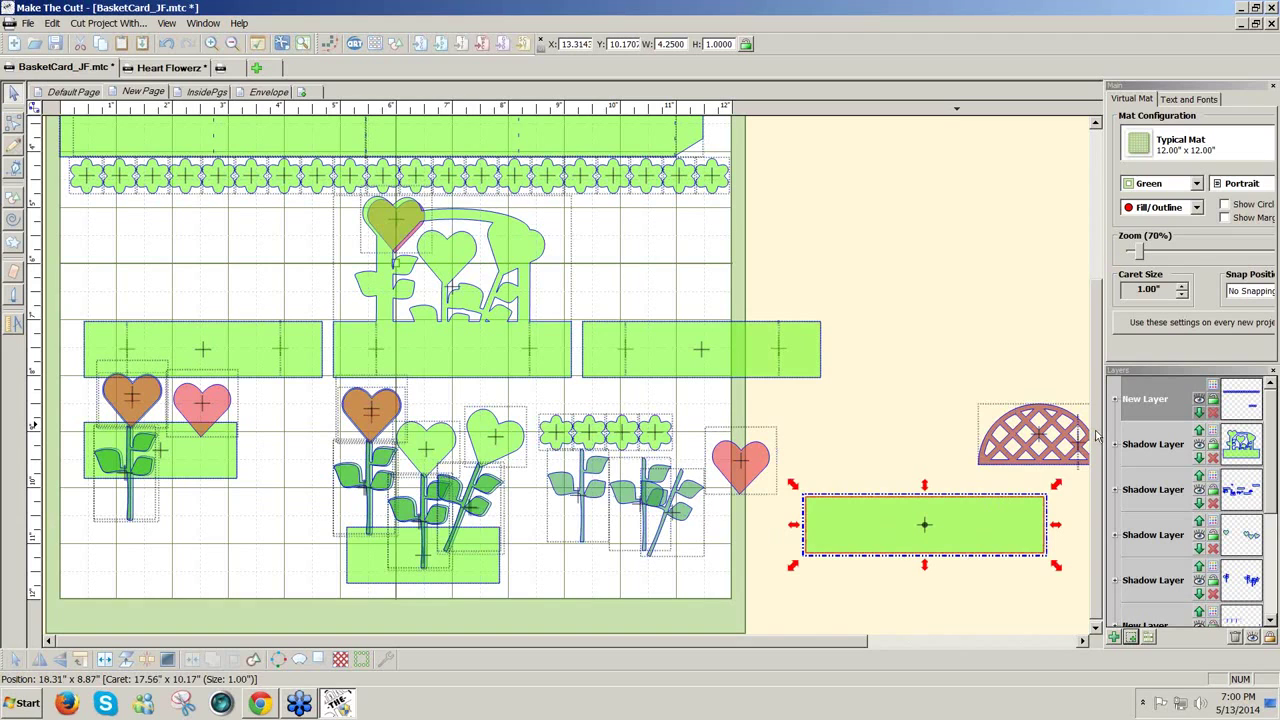
Review the Default Page layout again, from the lattice-topped basket down to the joined heart flower inserts
scroll(1095, 435, "up", 2)
left_click(73, 92)
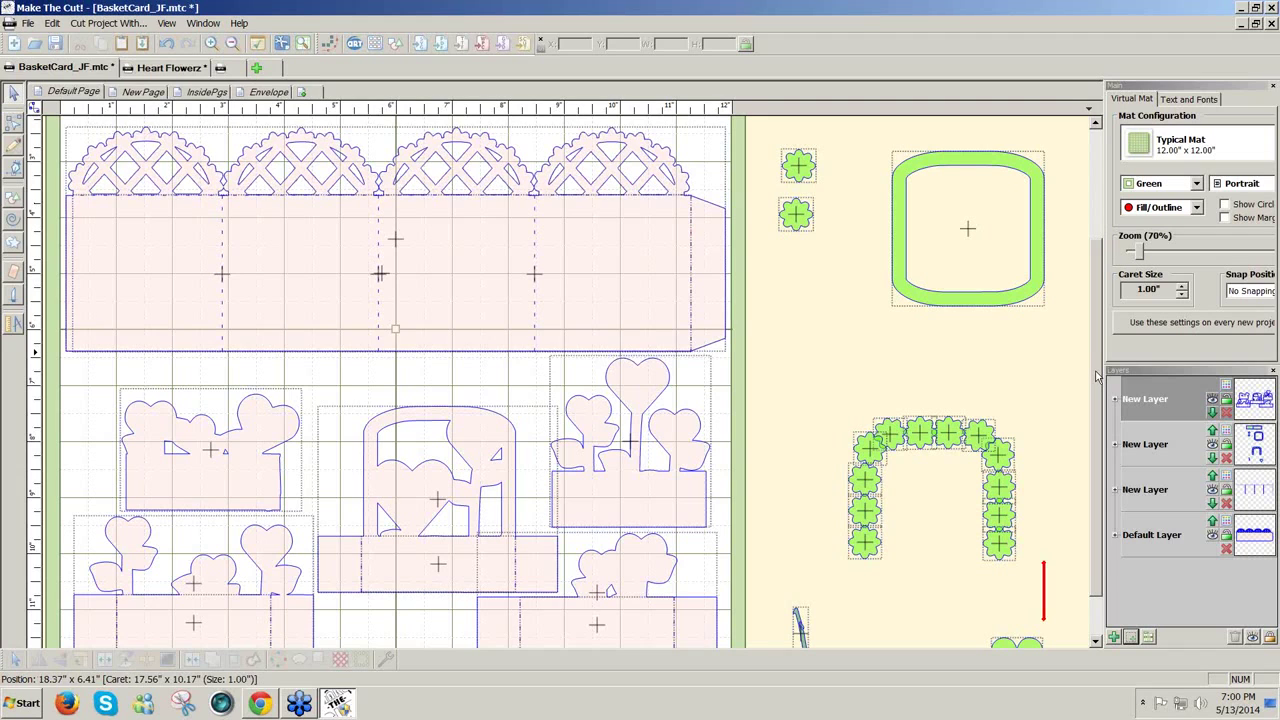
left_click_drag(1096, 376, 1100, 312)
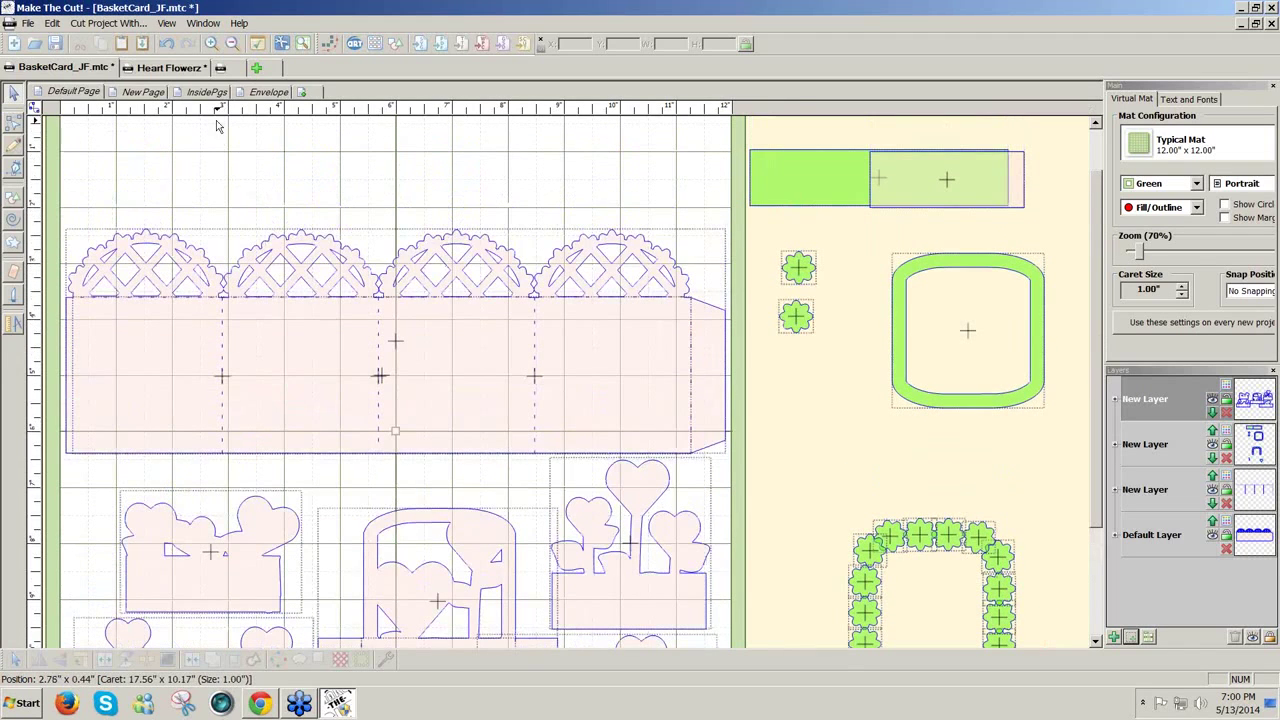
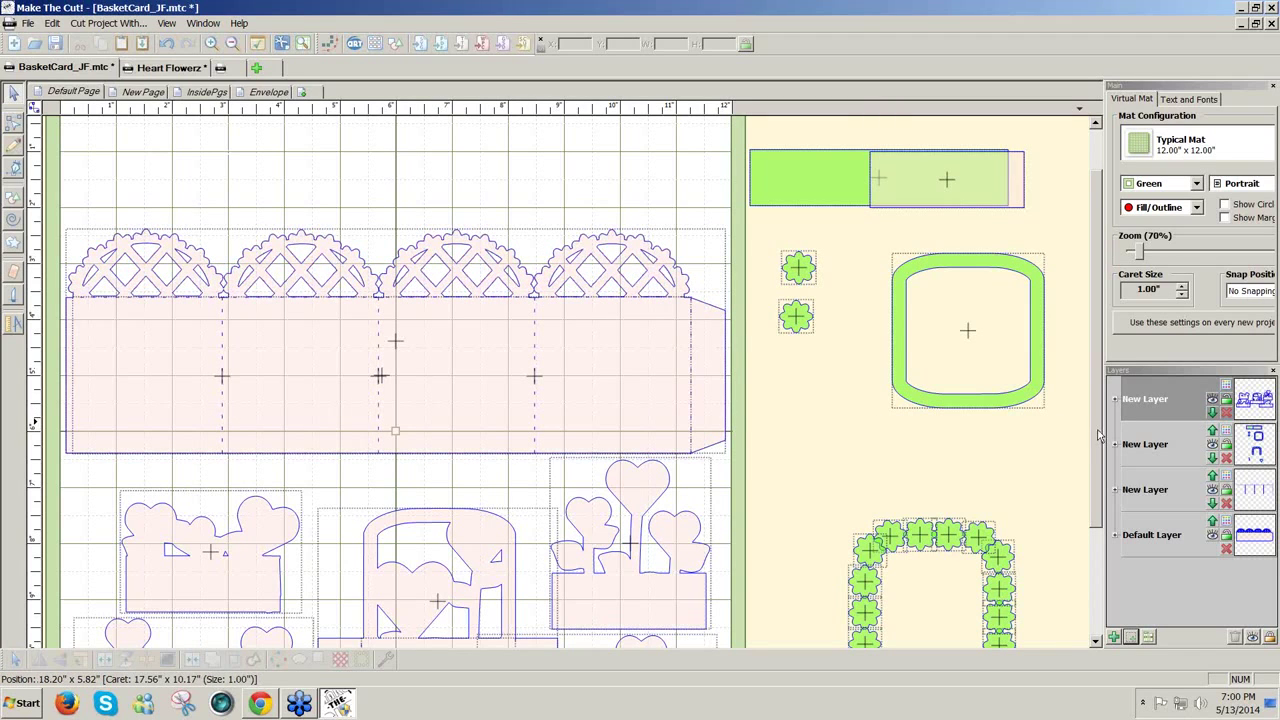
scroll(1096, 435, "down", 1)
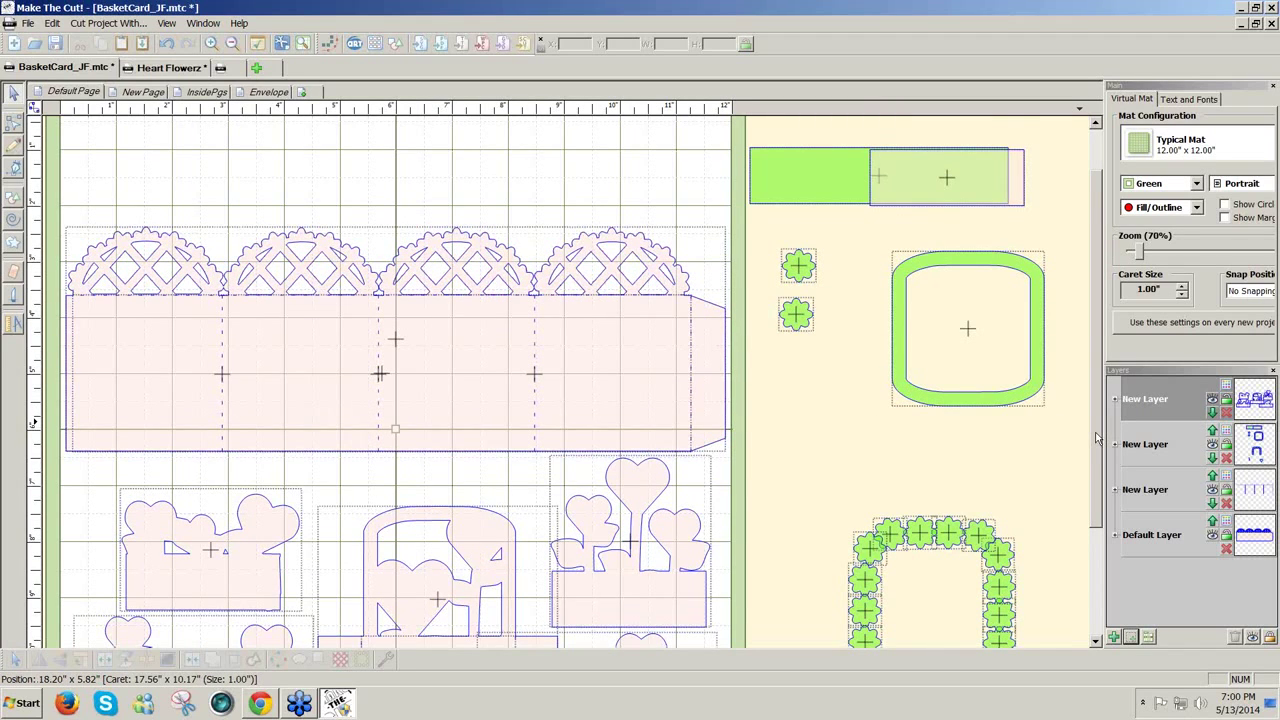
scroll(1096, 435, "down", 5)
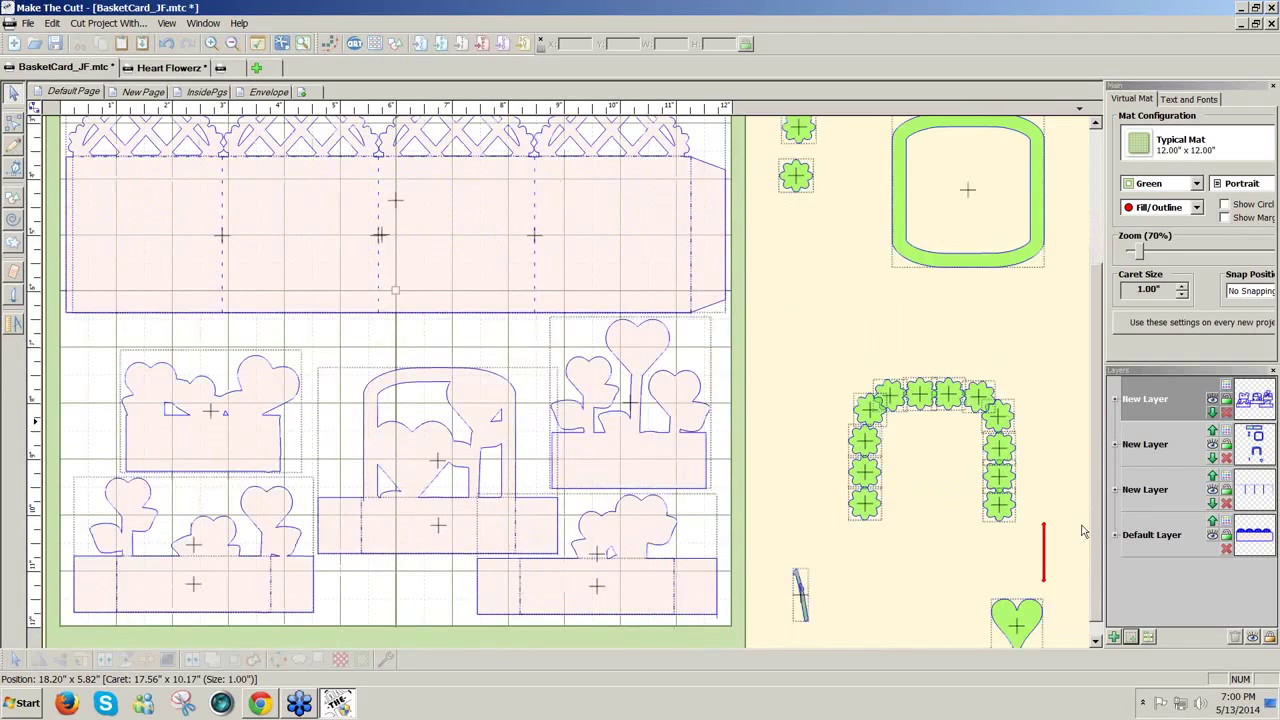
scroll(1083, 531, "down", 1)
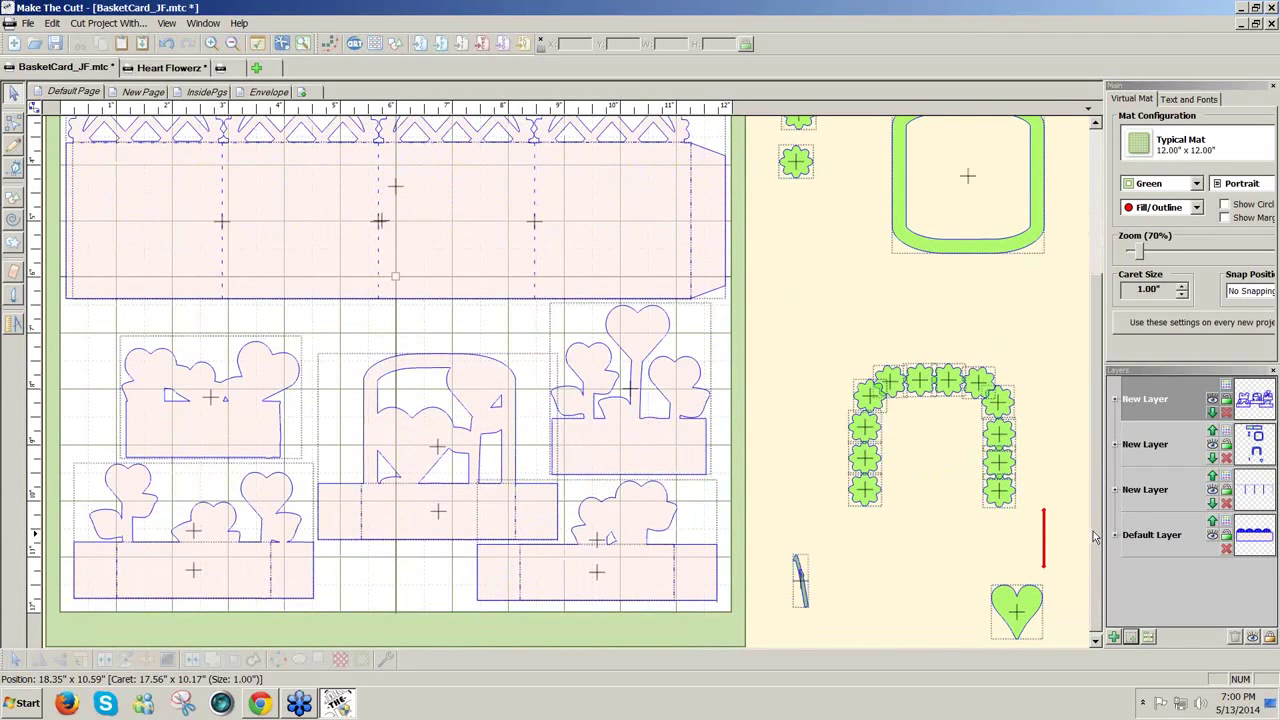
Return to New Page and examine the scalloped basket, the row of small flowers and the heart flower handle silhouette on its insert strip
scroll(1096, 535, "up", 2)
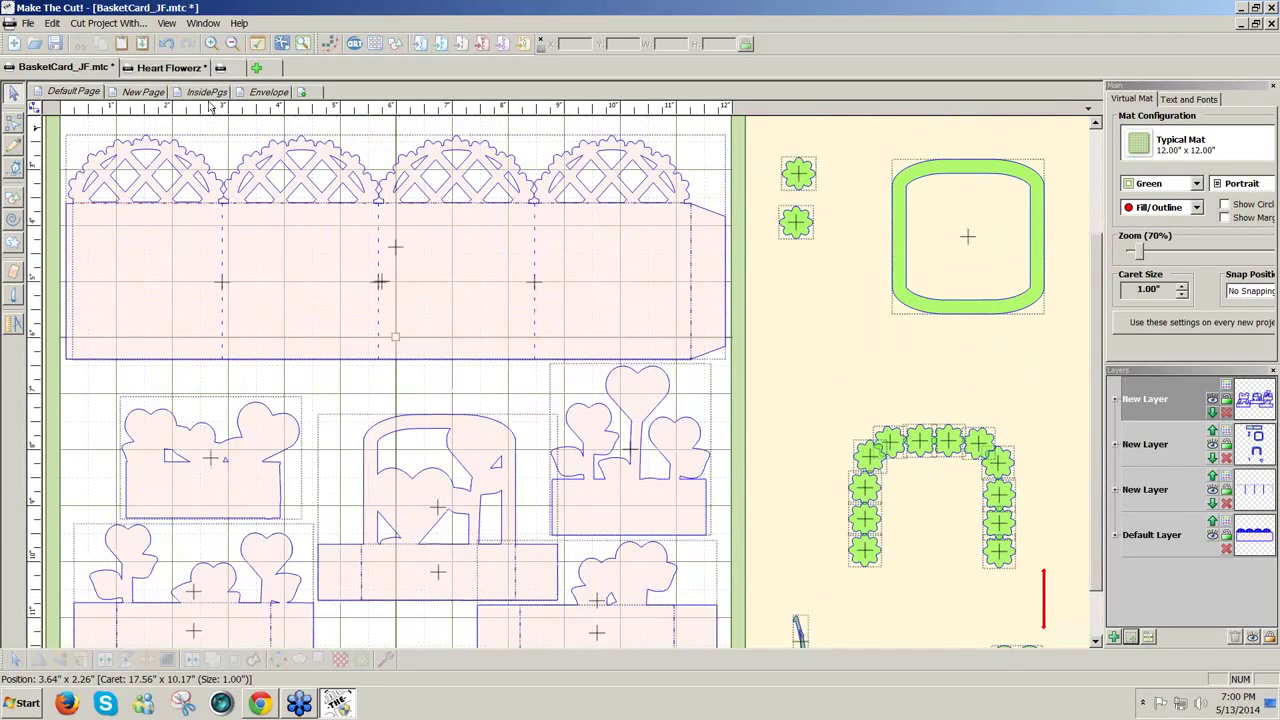
left_click(146, 92)
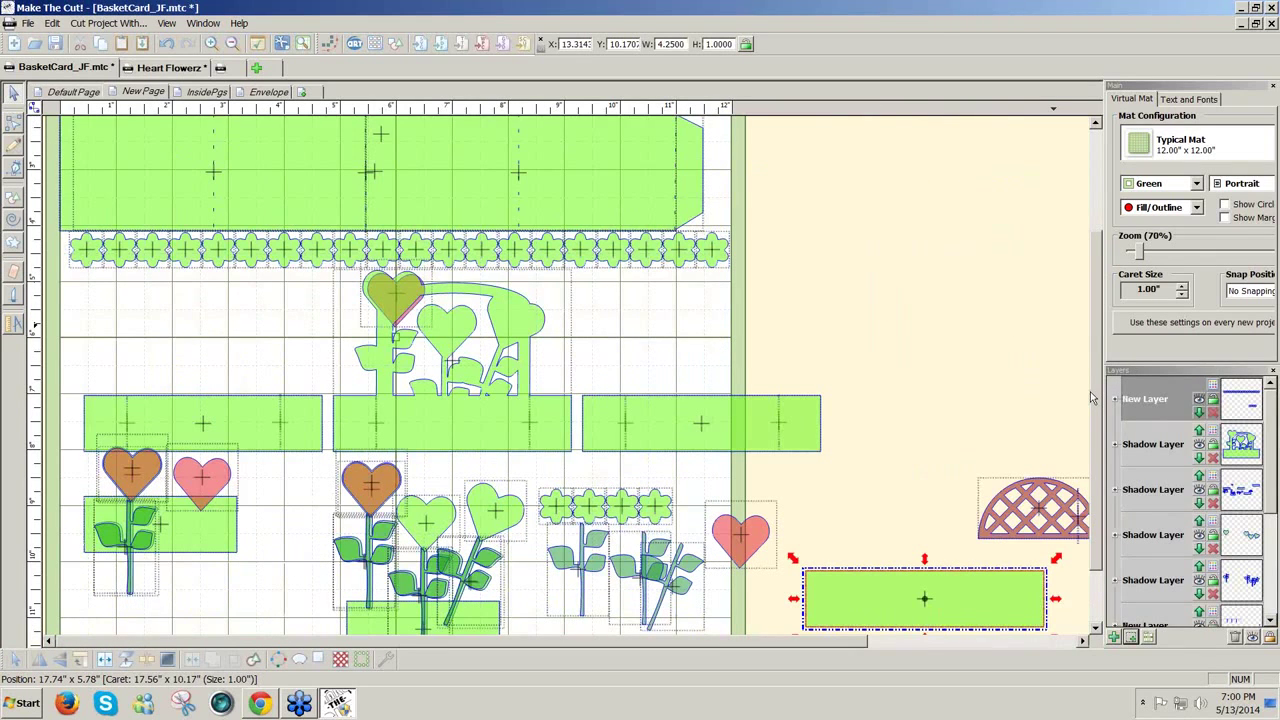
scroll(1090, 405, "down", 2)
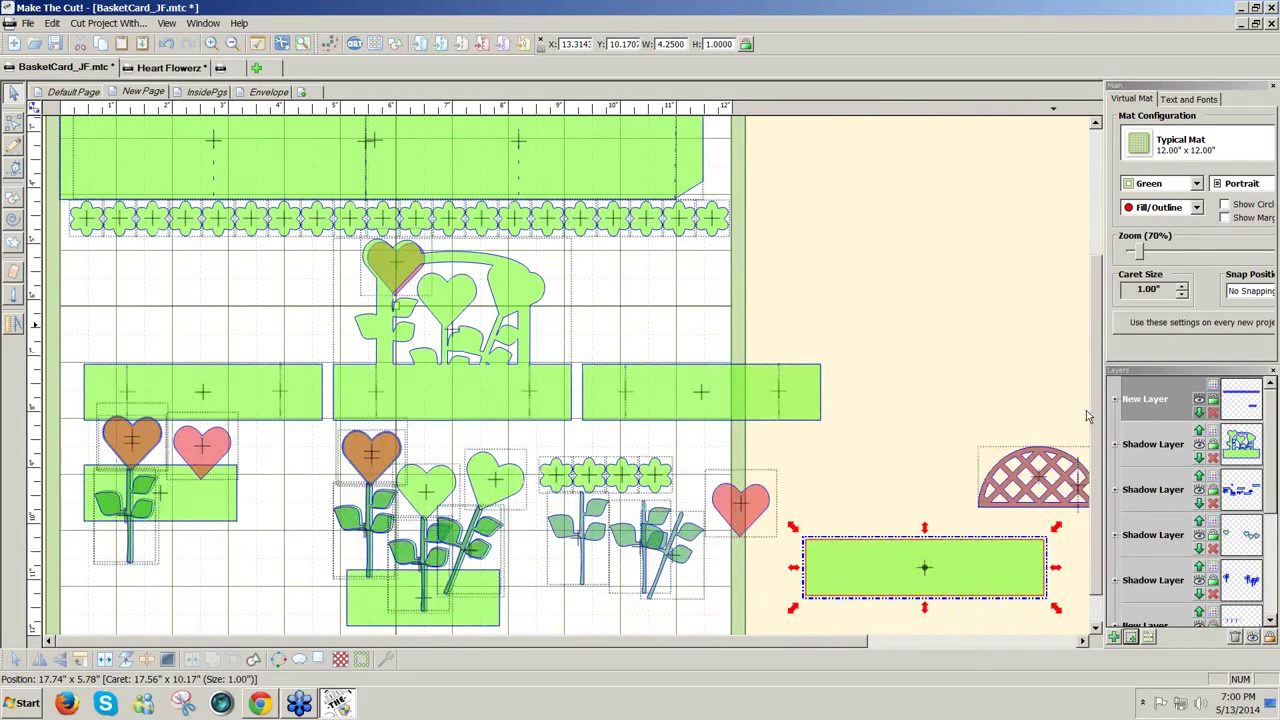
scroll(1090, 405, "up", 1)
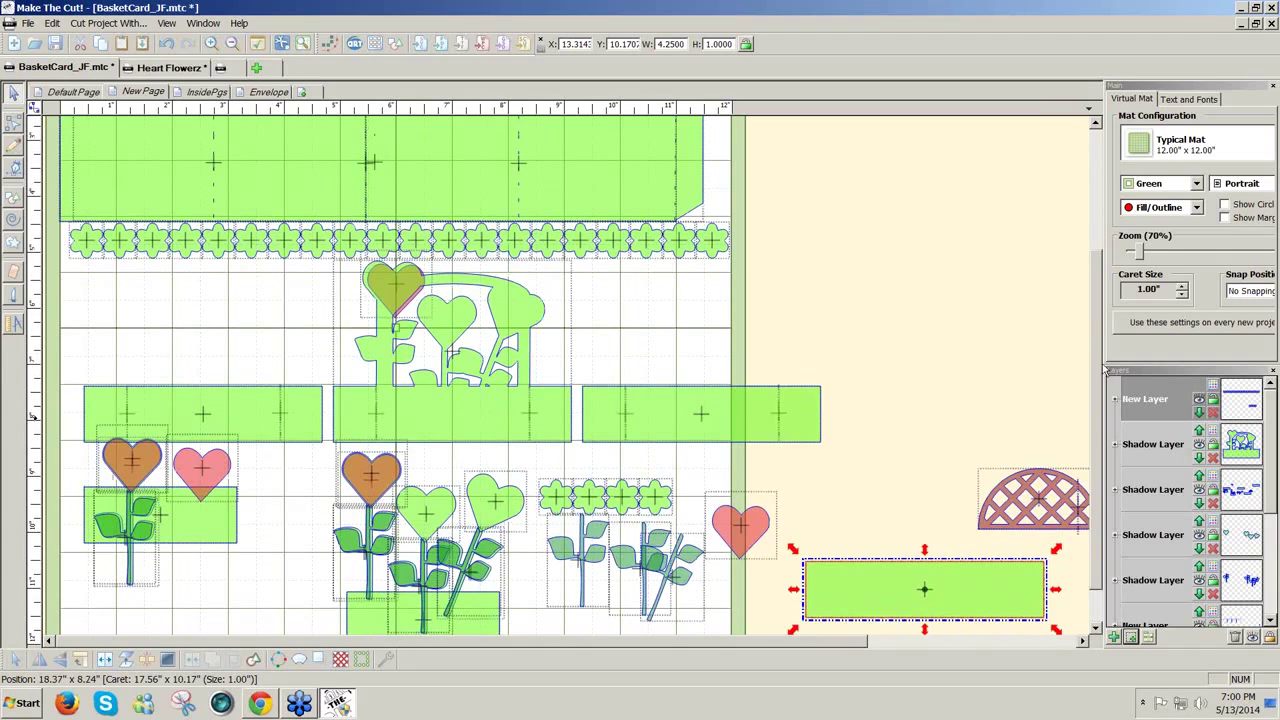
scroll(1100, 365, "up", 2)
left_click_drag(1105, 369, 1090, 355)
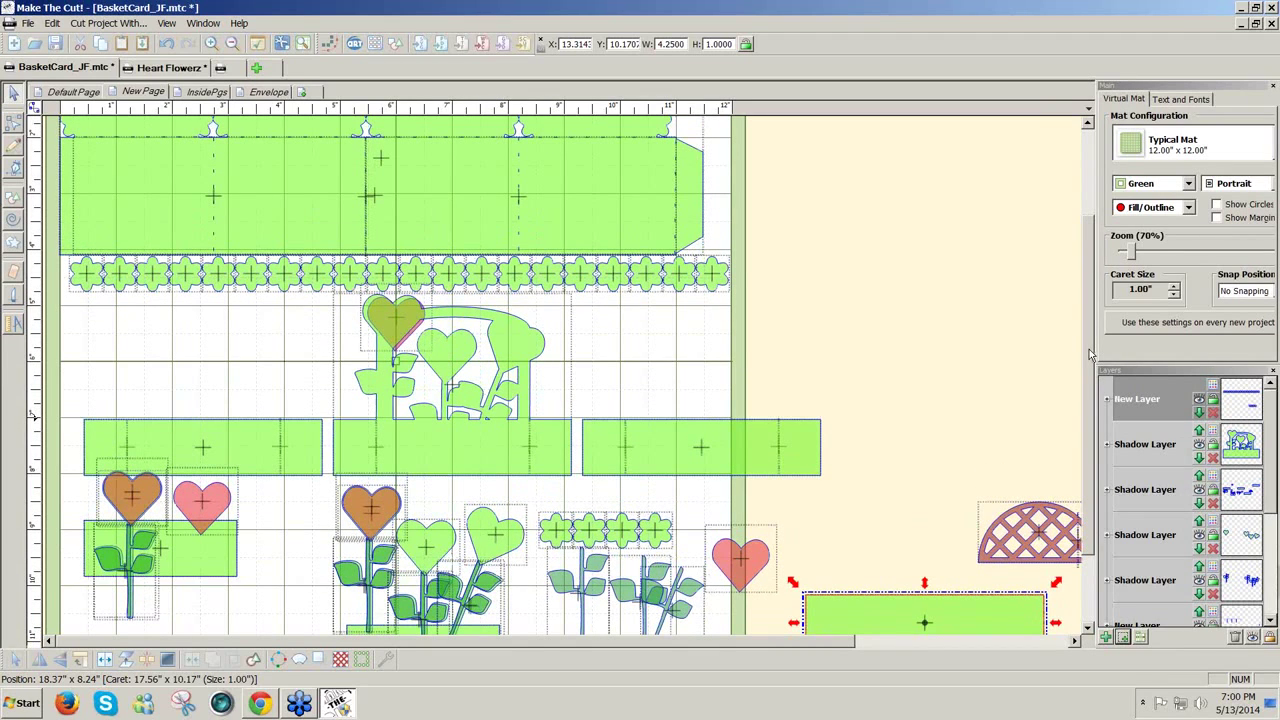
left_click_drag(1090, 348, 1090, 315)
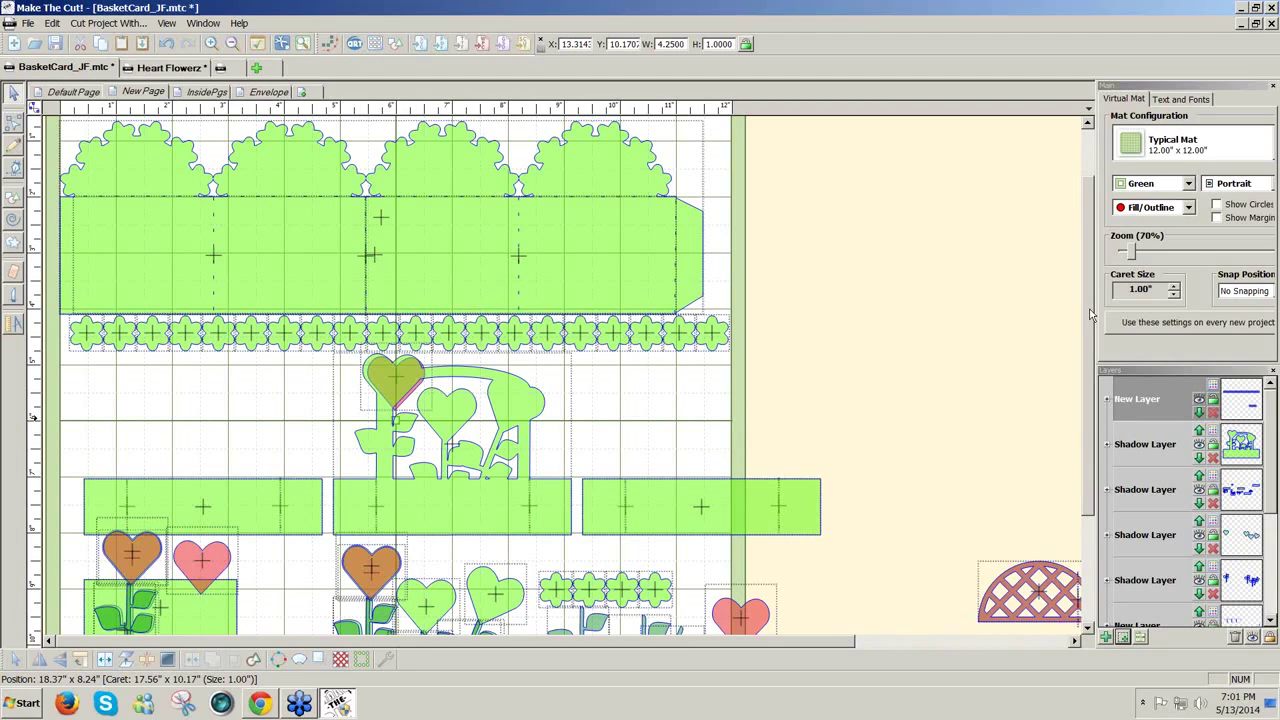
scroll(310, 220, "up", 1)
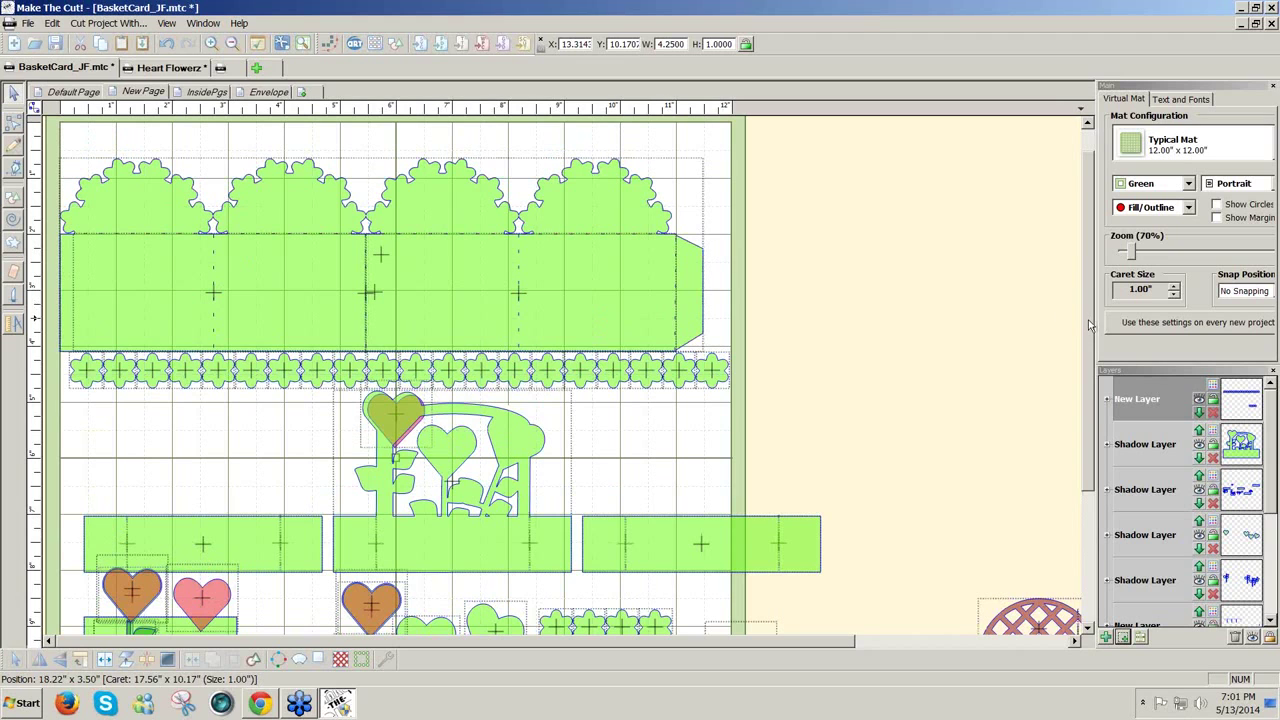
left_click_drag(1090, 325, 1093, 297)
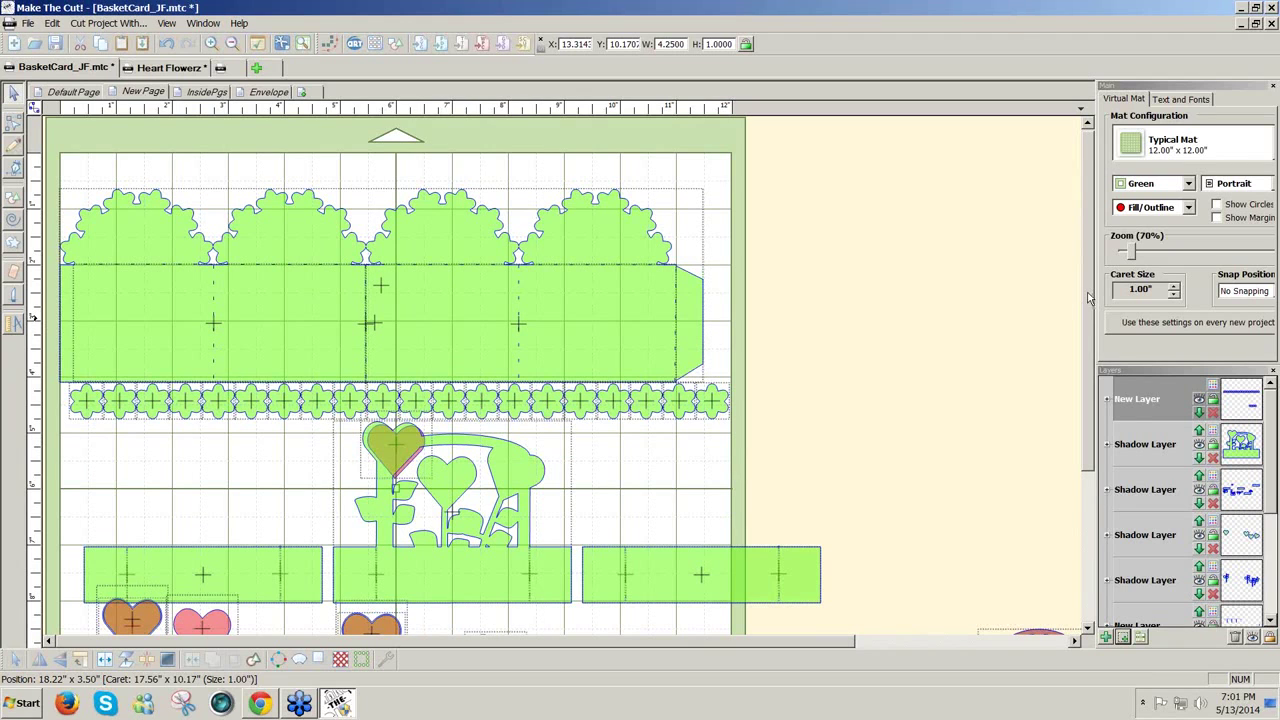
key("Up")
left_click_drag(1088, 300, 1078, 342)
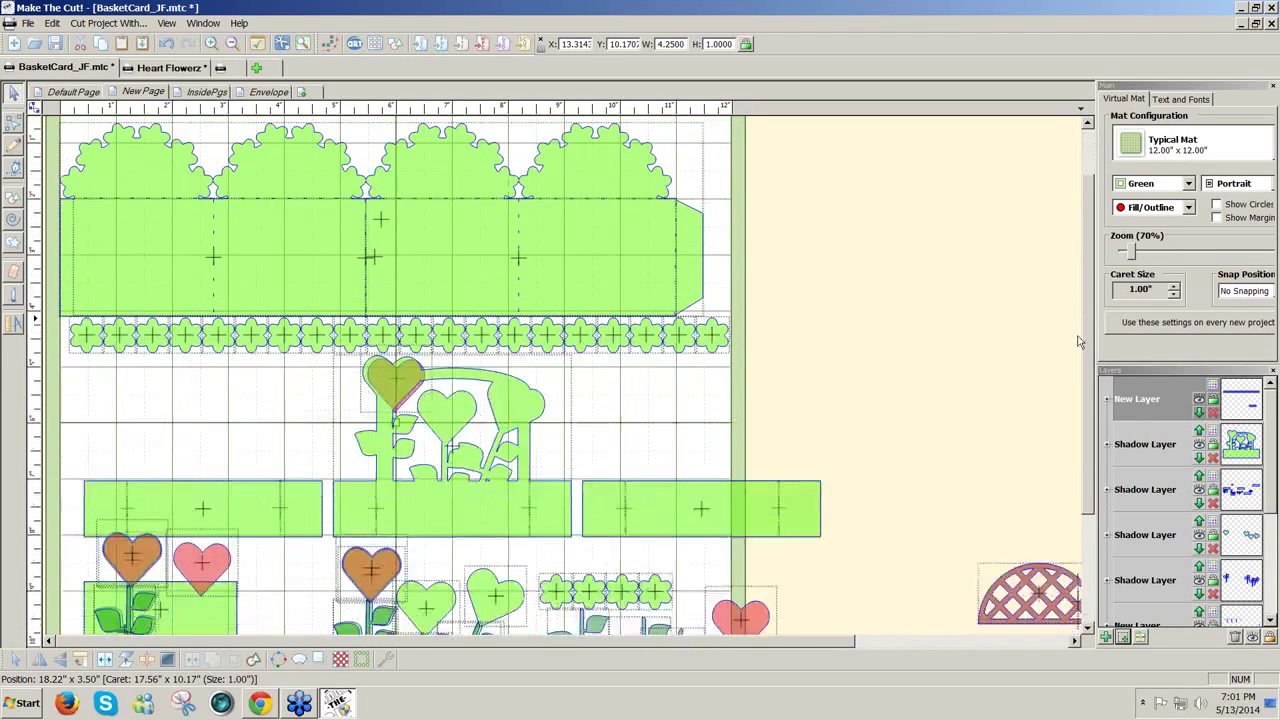
key("Up")
scroll(1078, 342, "down", 1)
left_click_drag(812, 348, 322, 413)
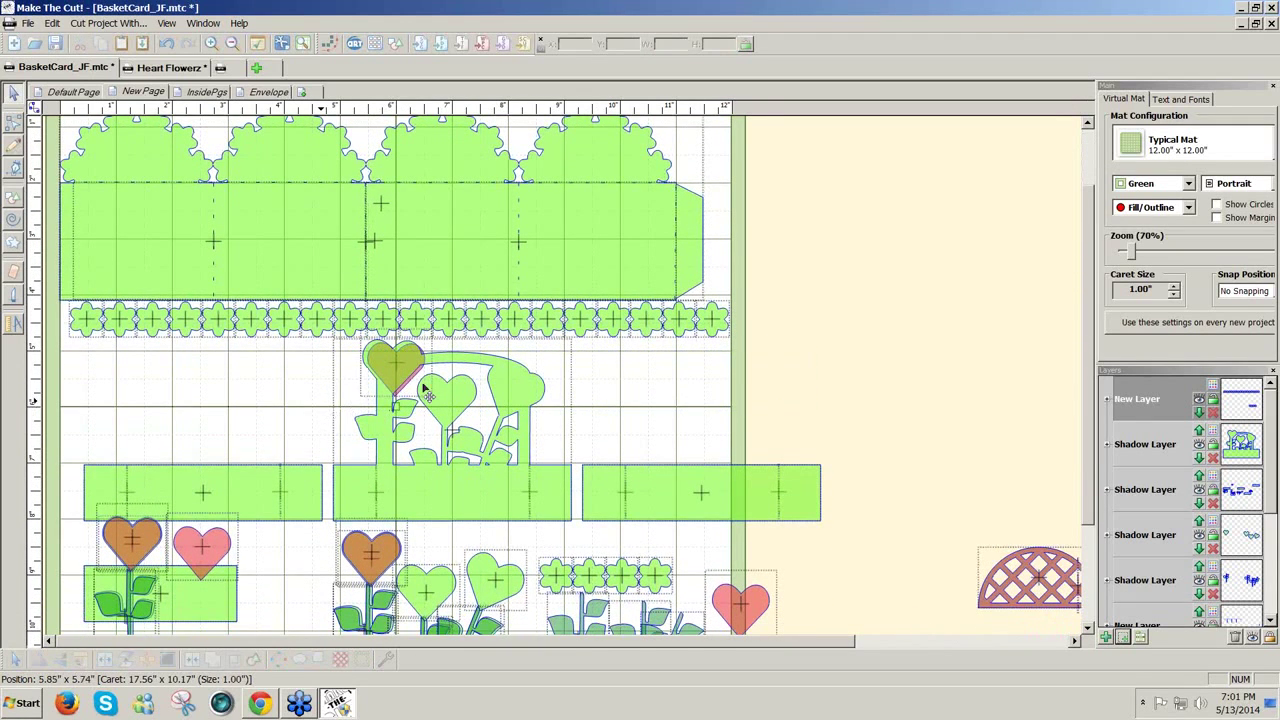